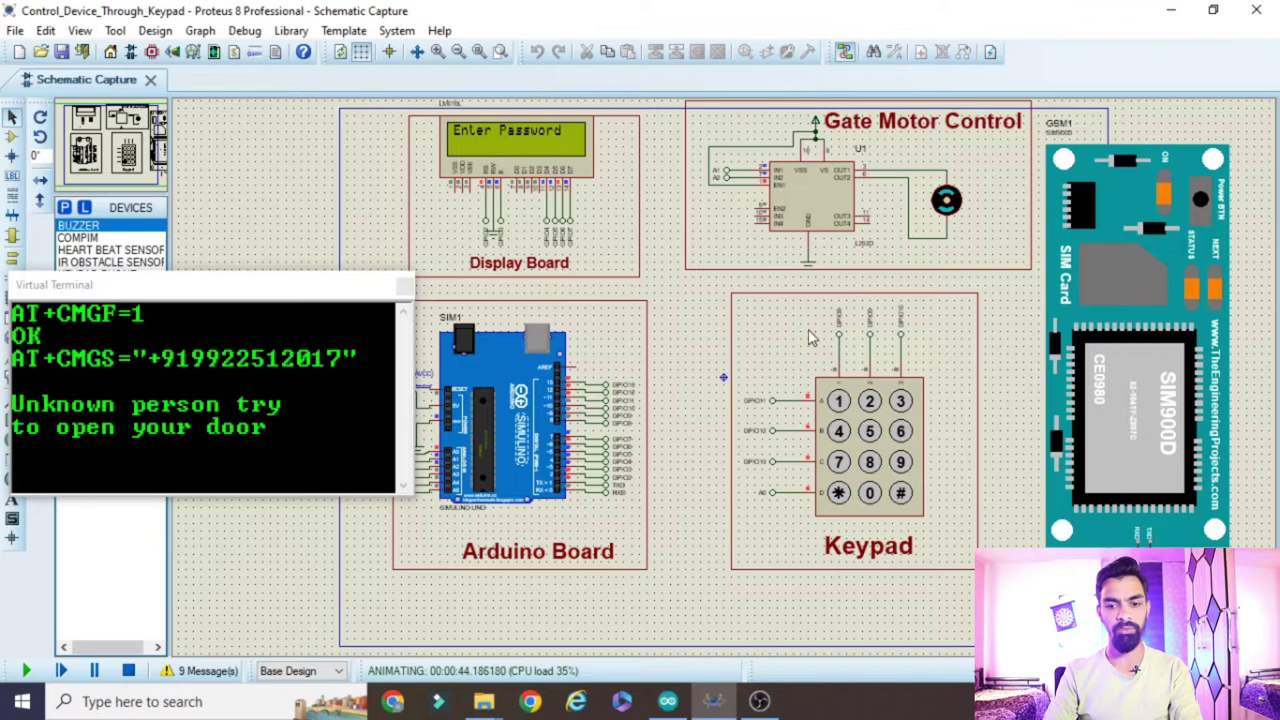
Scroll through the SendMessage routine in the Arduino sketch, then minimize the IDE back to Proteus.
left_click(667, 701)
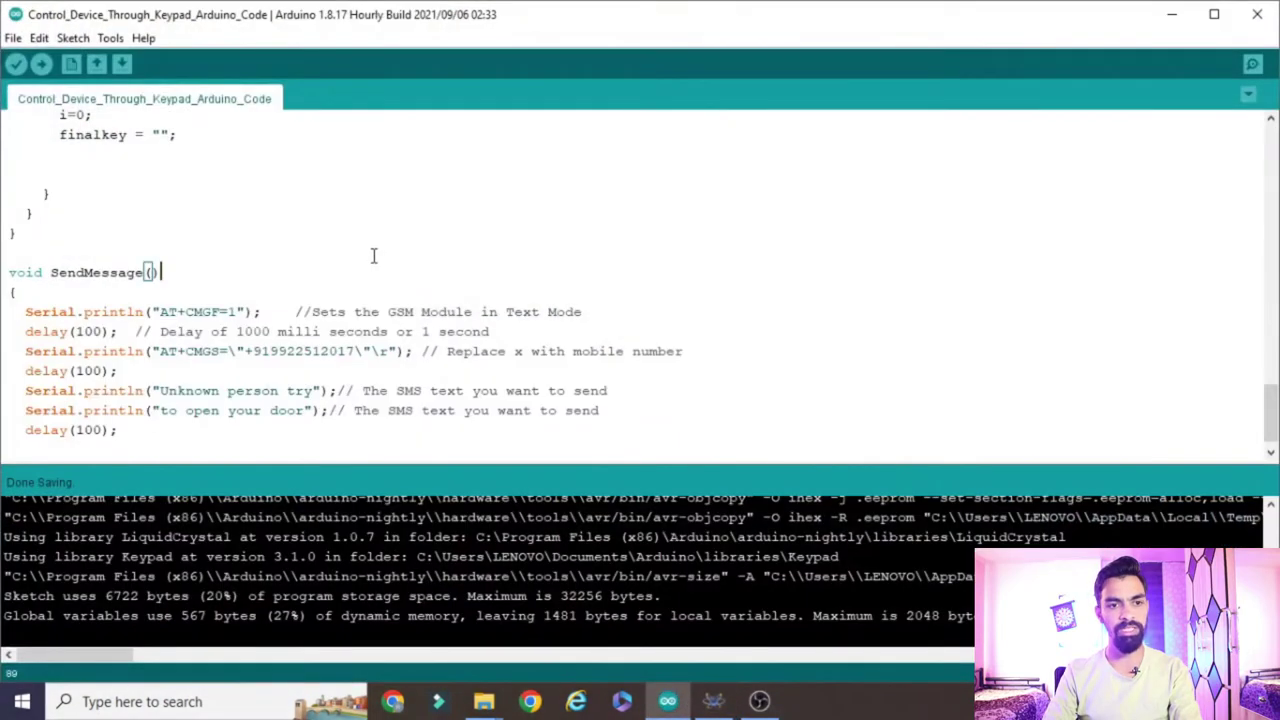
scroll(373, 256, "up", 10)
left_click(1174, 16)
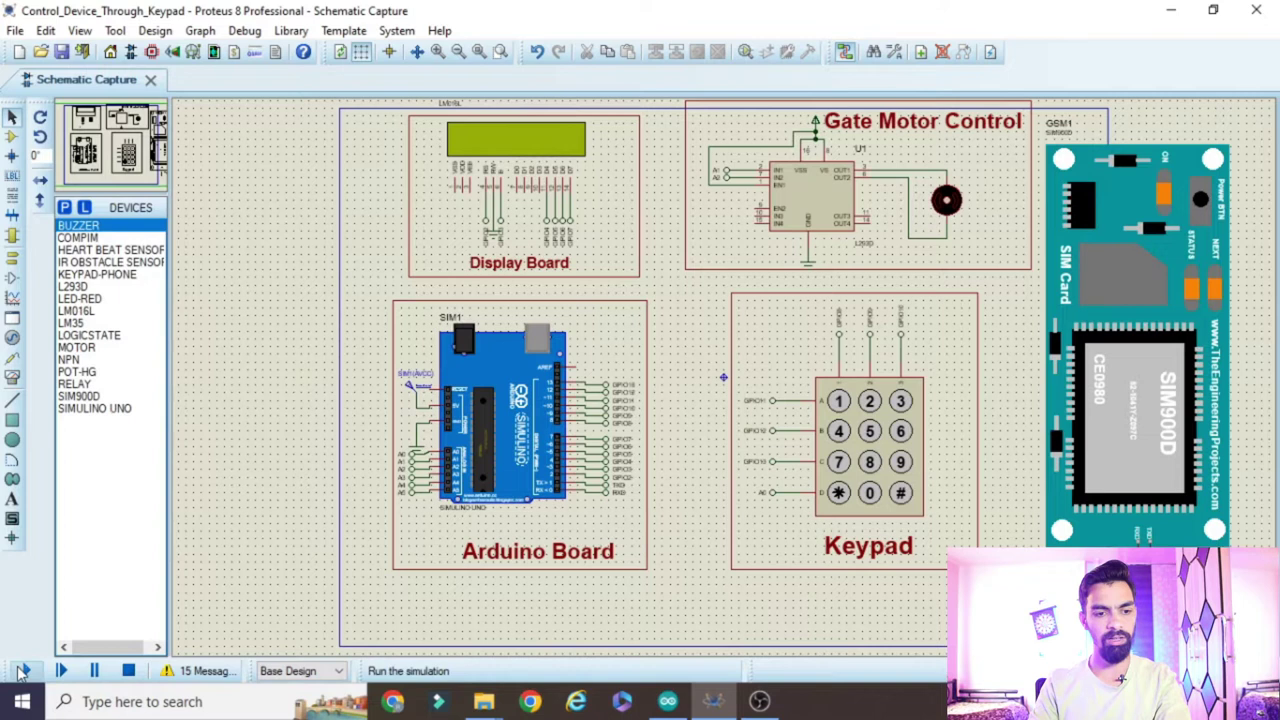
Start the simulation and move the Virtual Terminal window up and left.
left_click(24, 671)
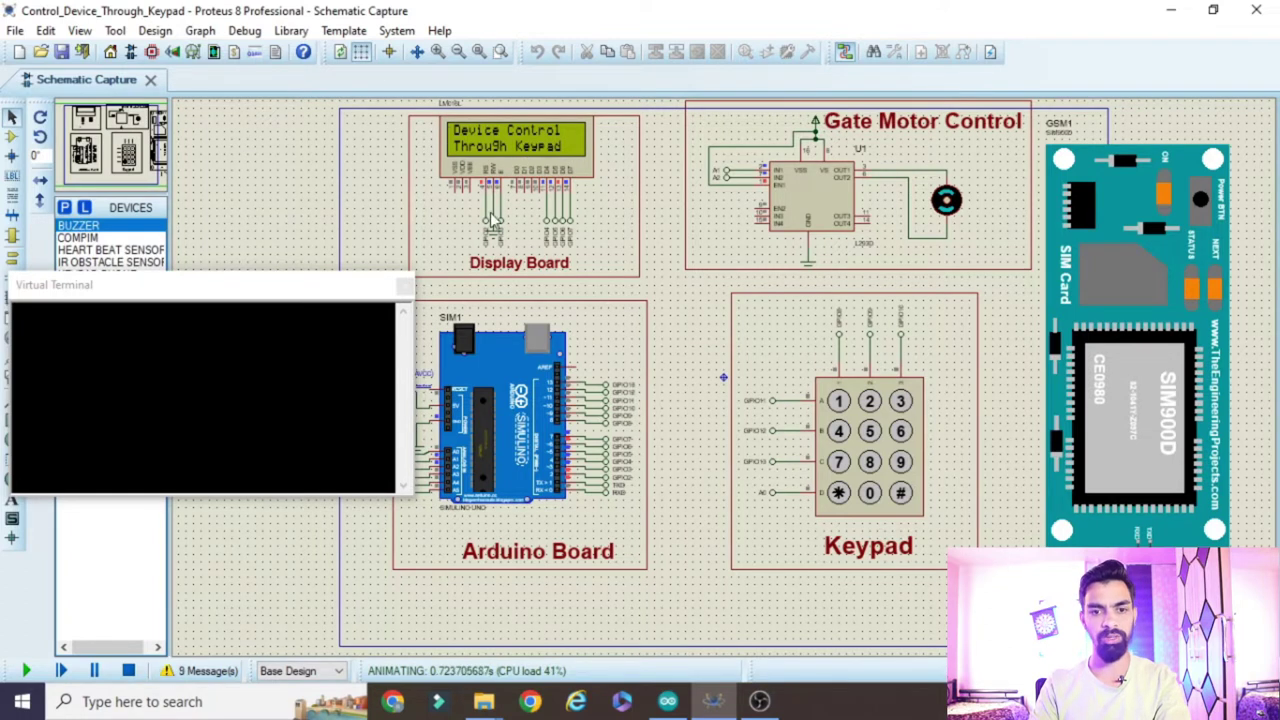
left_click(268, 289)
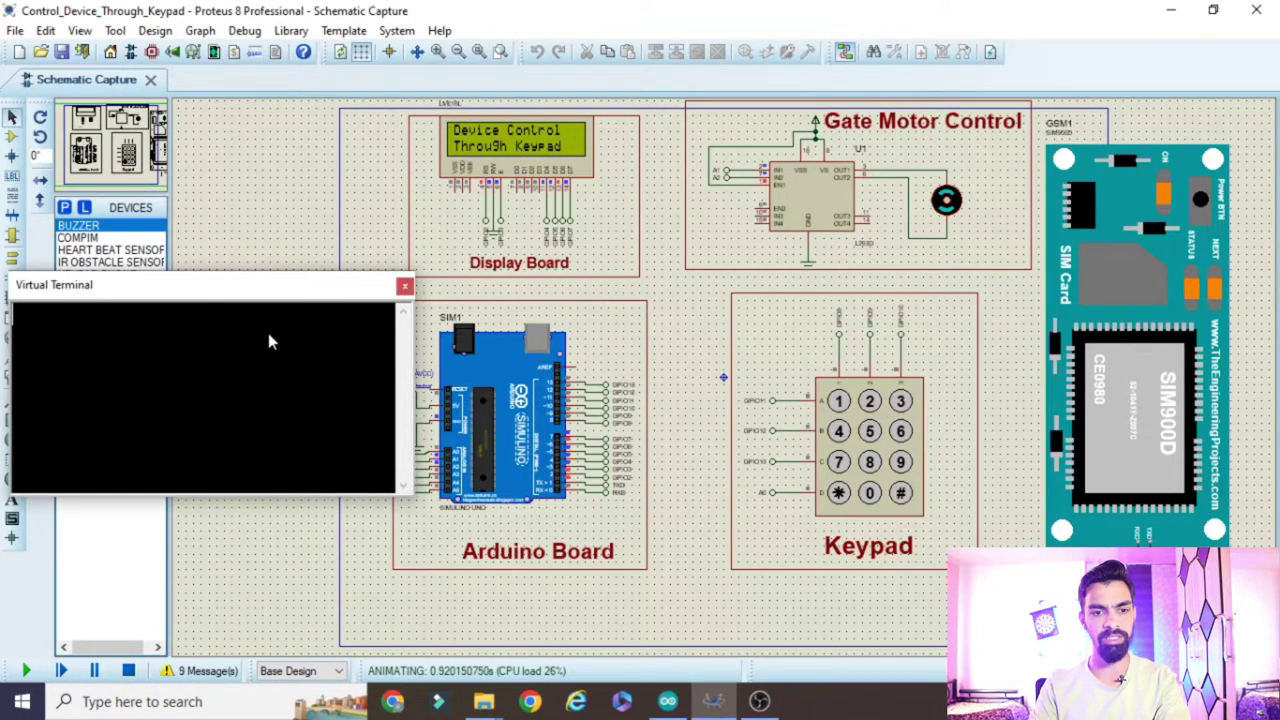
left_click_drag(206, 292, 187, 277)
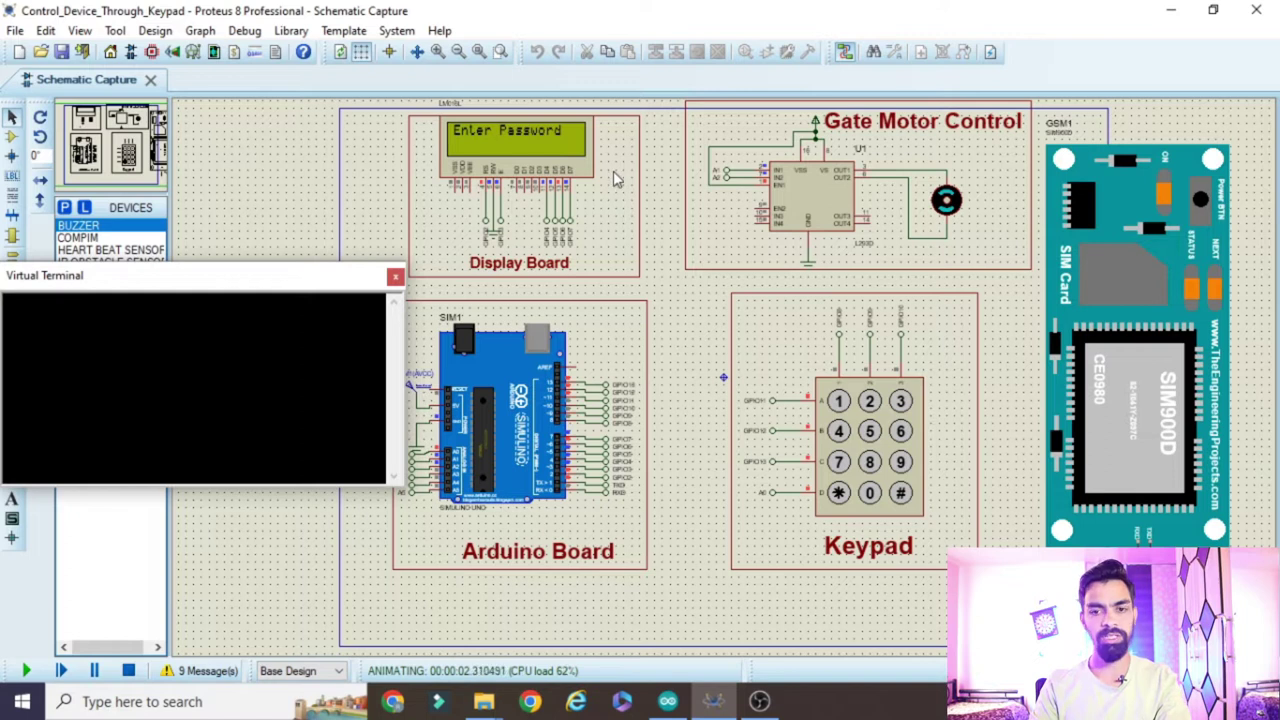
Enter the wrong password 1, 5 on the keypad and submit it with #.
left_click(840, 411)
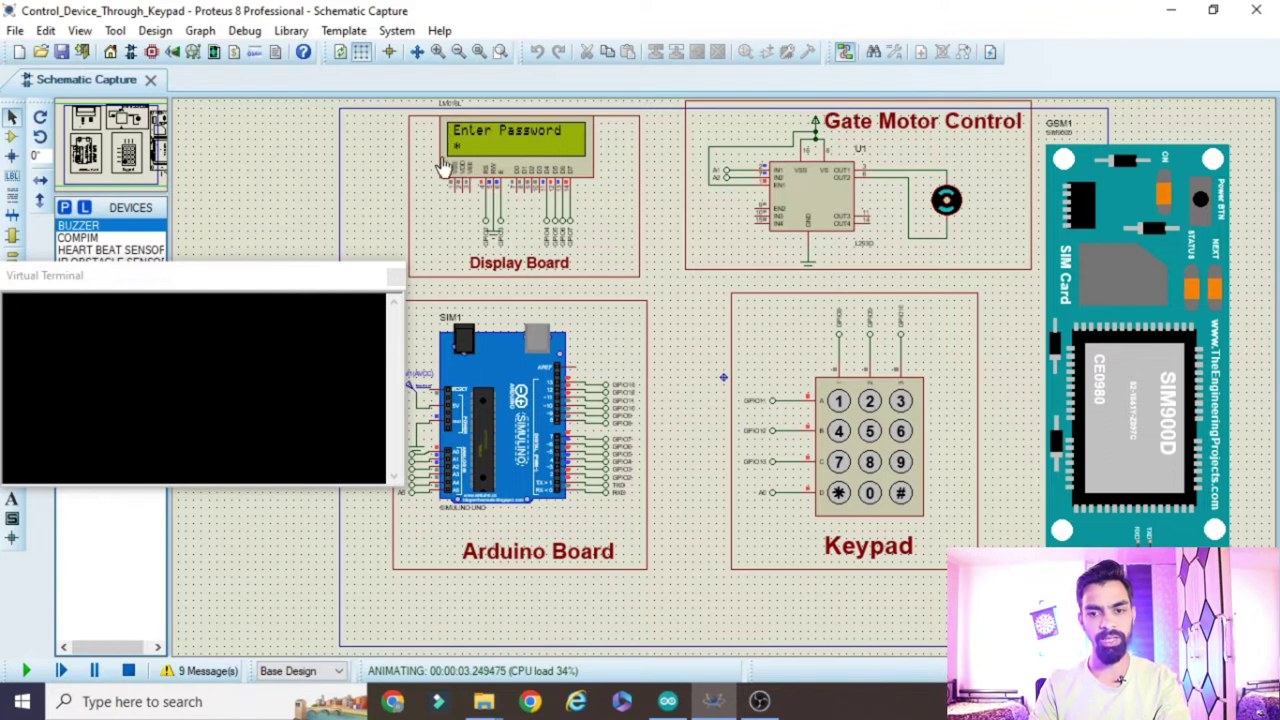
left_click(873, 442)
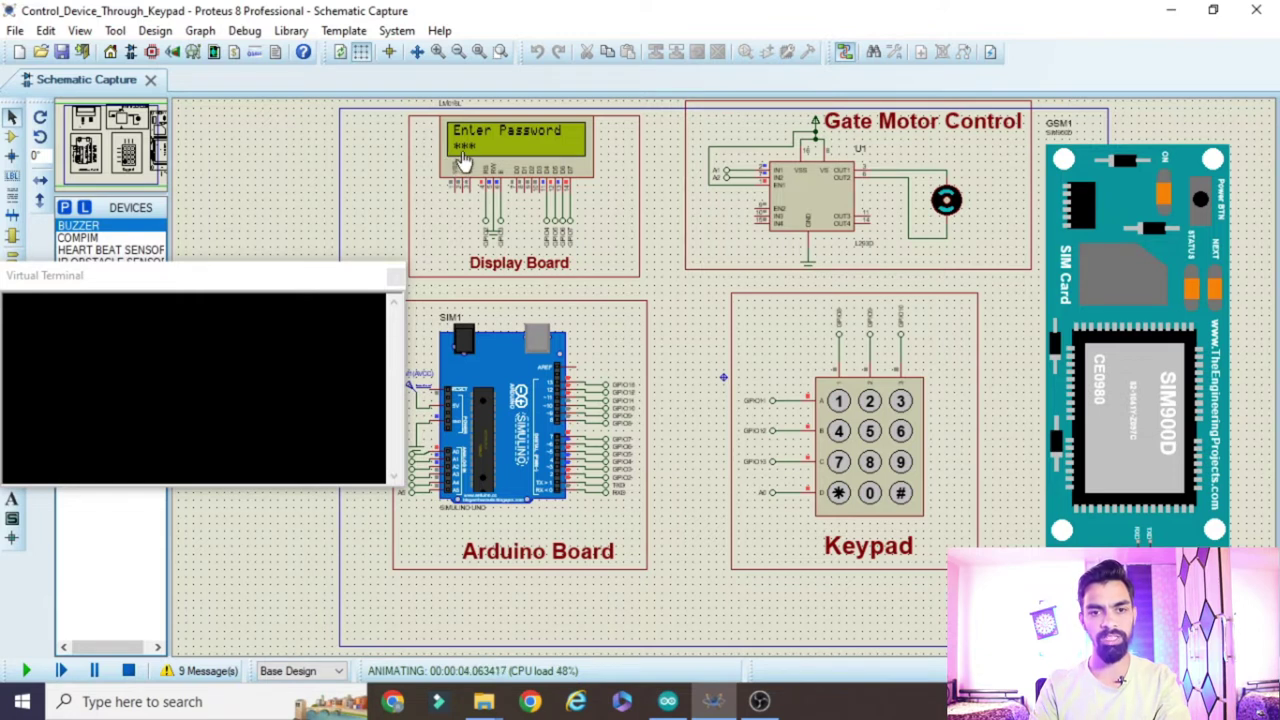
left_click(901, 495)
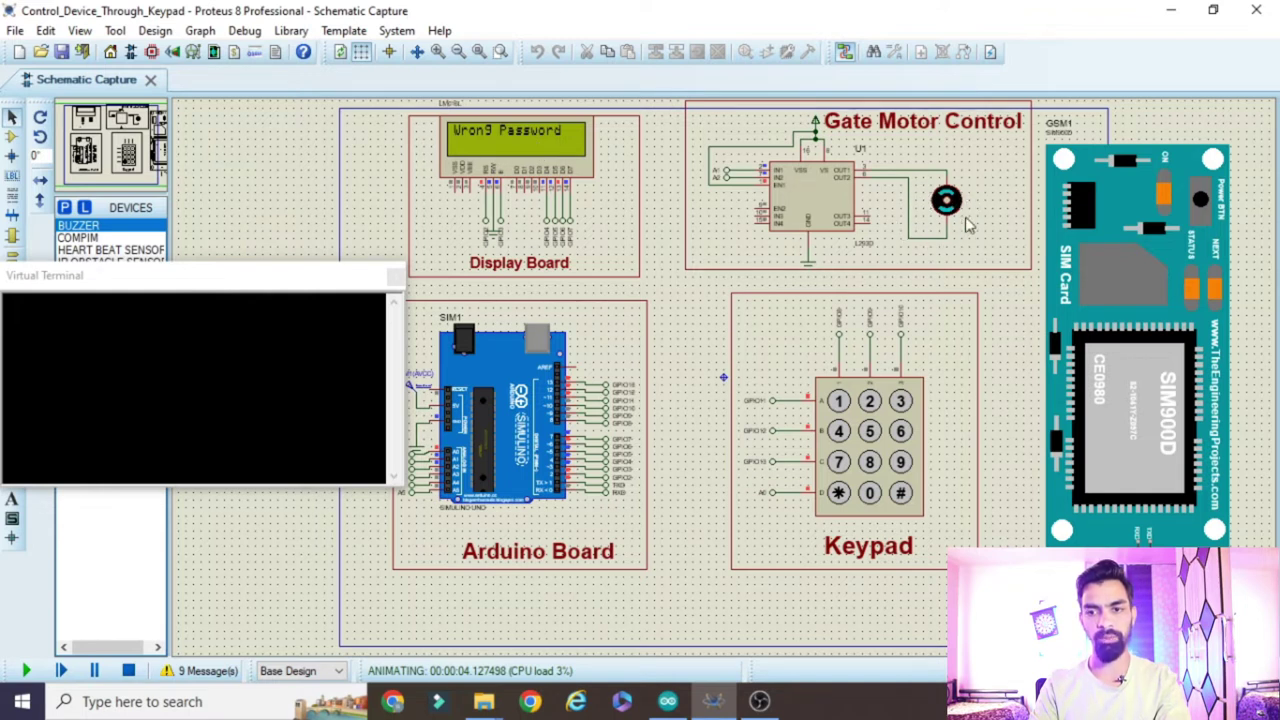
left_click(196, 280)
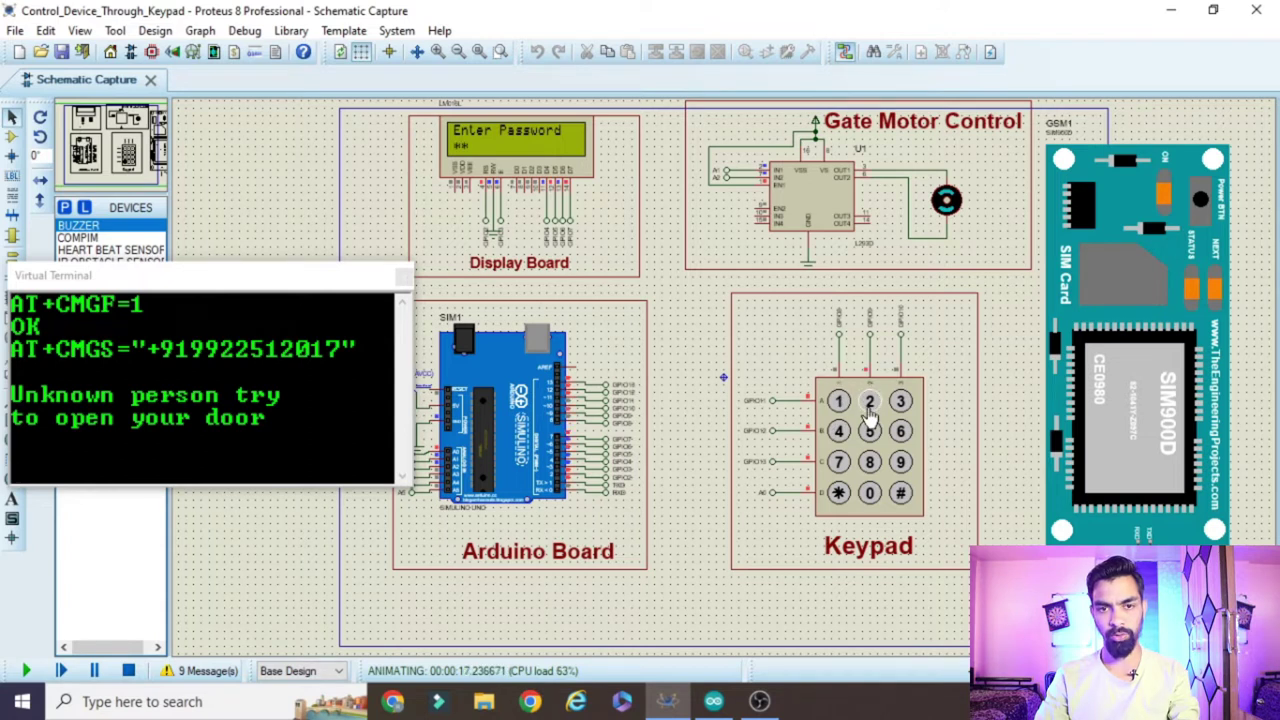
Submit the correct password with the keypad's # key so the gate opens.
left_click(900, 493)
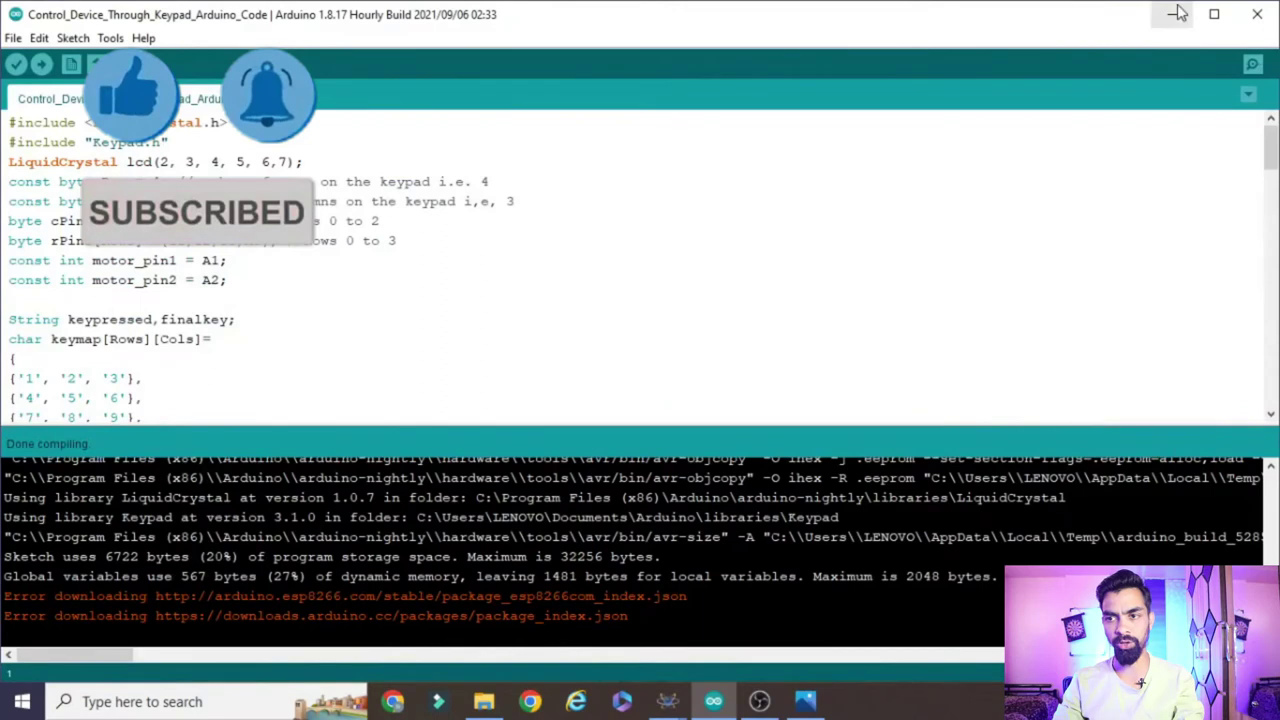
Minimize the open windows and run Proteus 8 Professional from its desktop shortcut as administrator.
left_click(1172, 10)
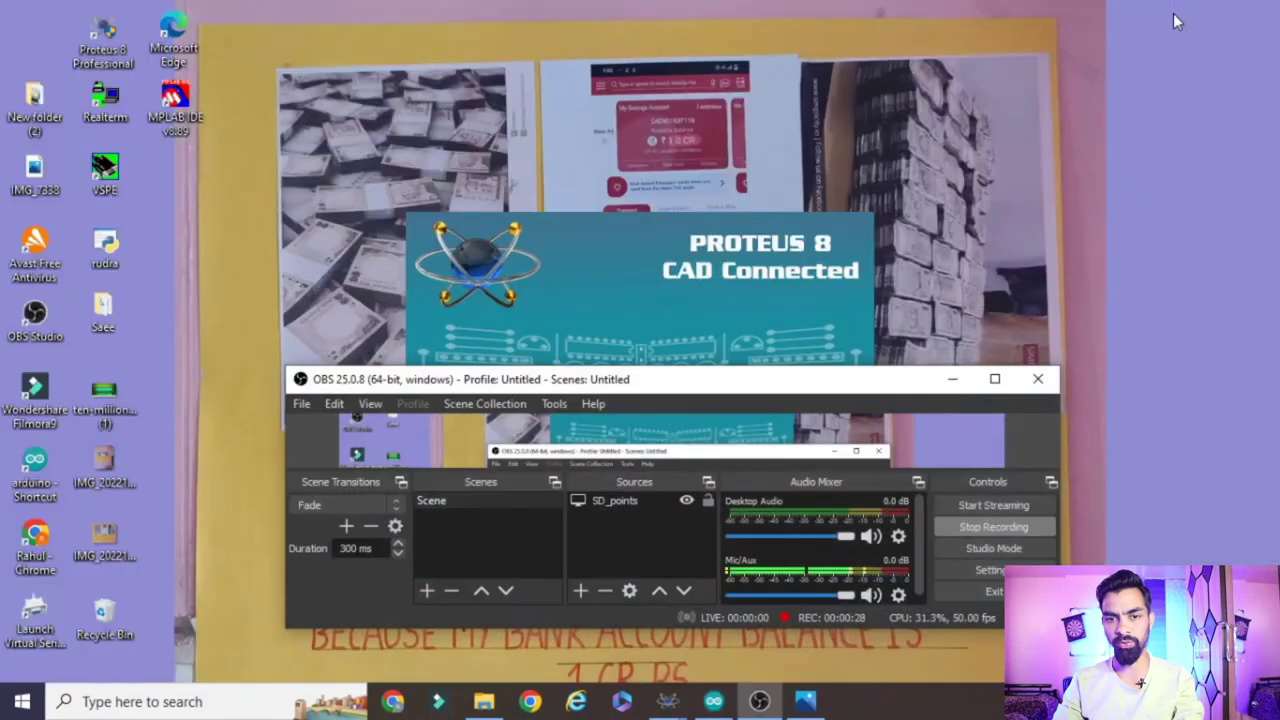
left_click(38, 468)
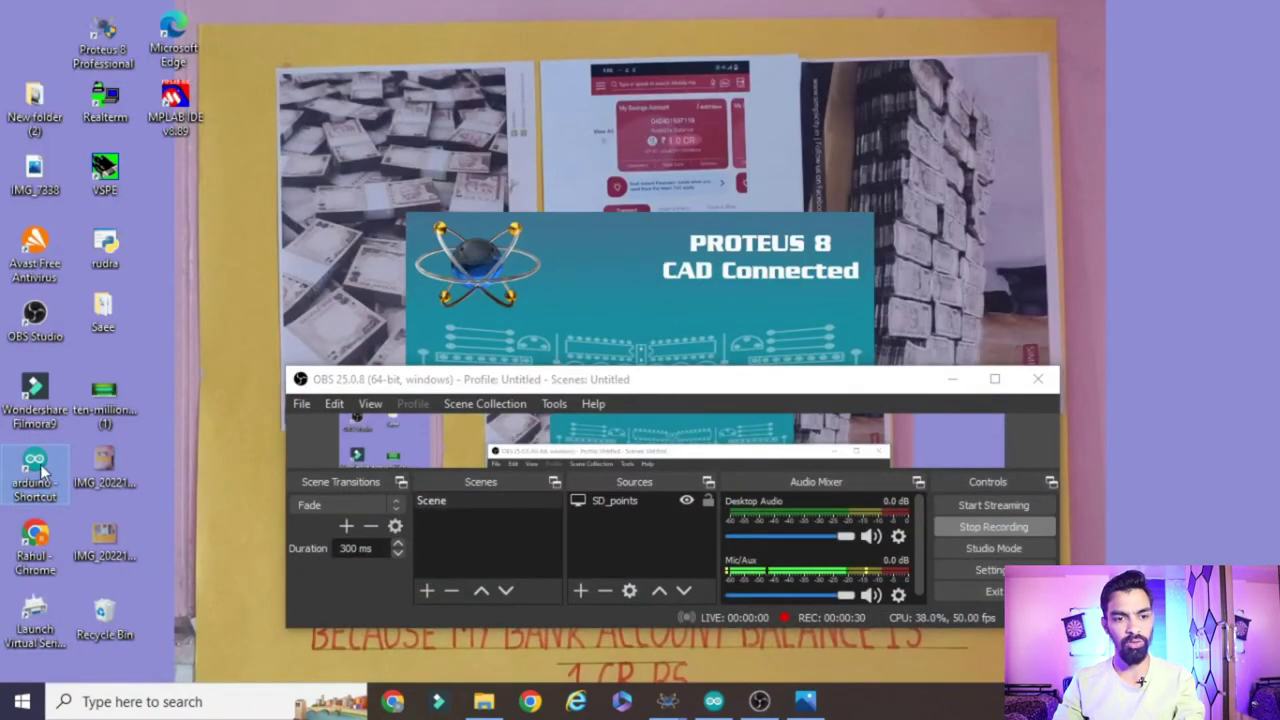
left_click(803, 701)
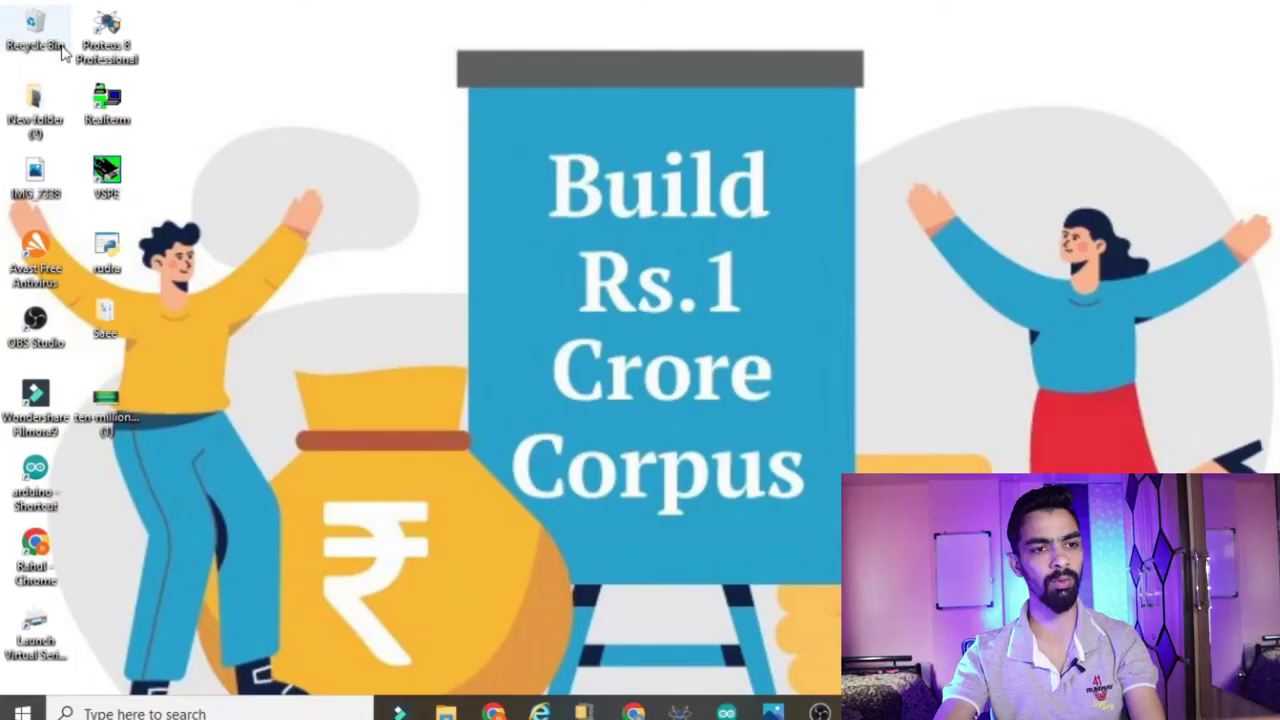
left_click(108, 53)
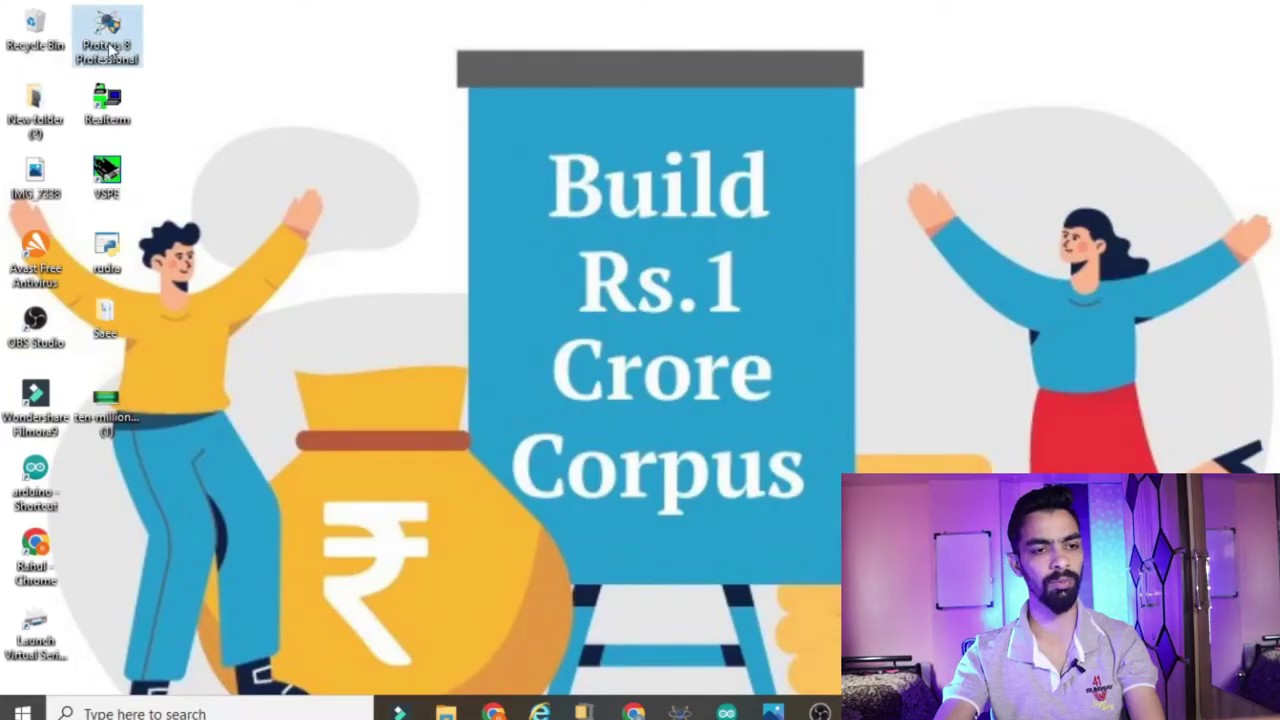
right_click(115, 32)
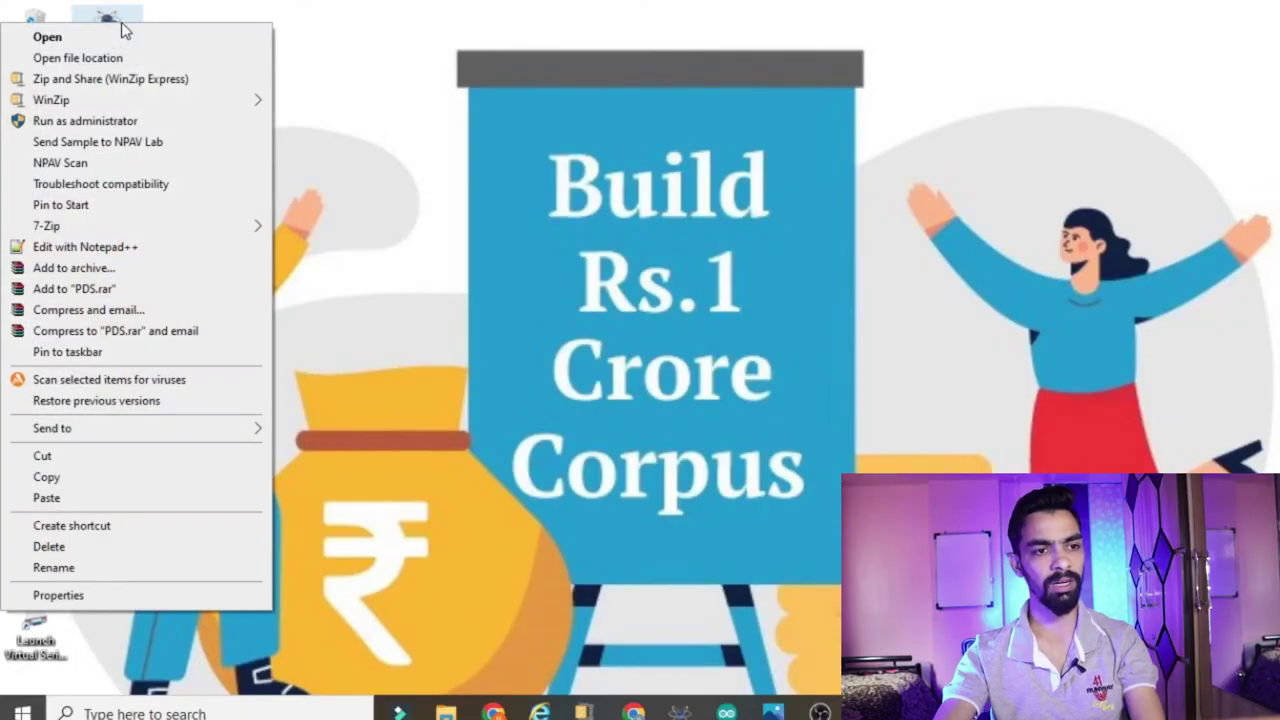
left_click(84, 121)
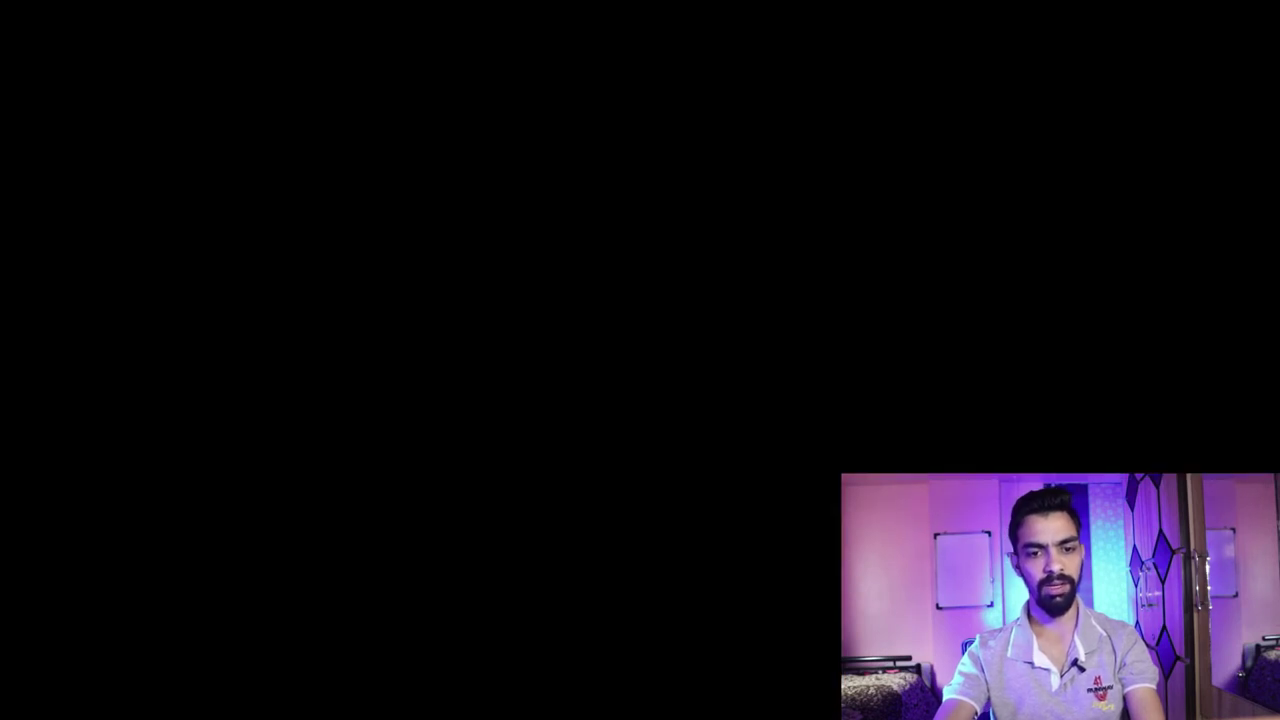
Approve the admin prompt and start New Project in Documents, replacing the existing project.
left_click(504, 498)
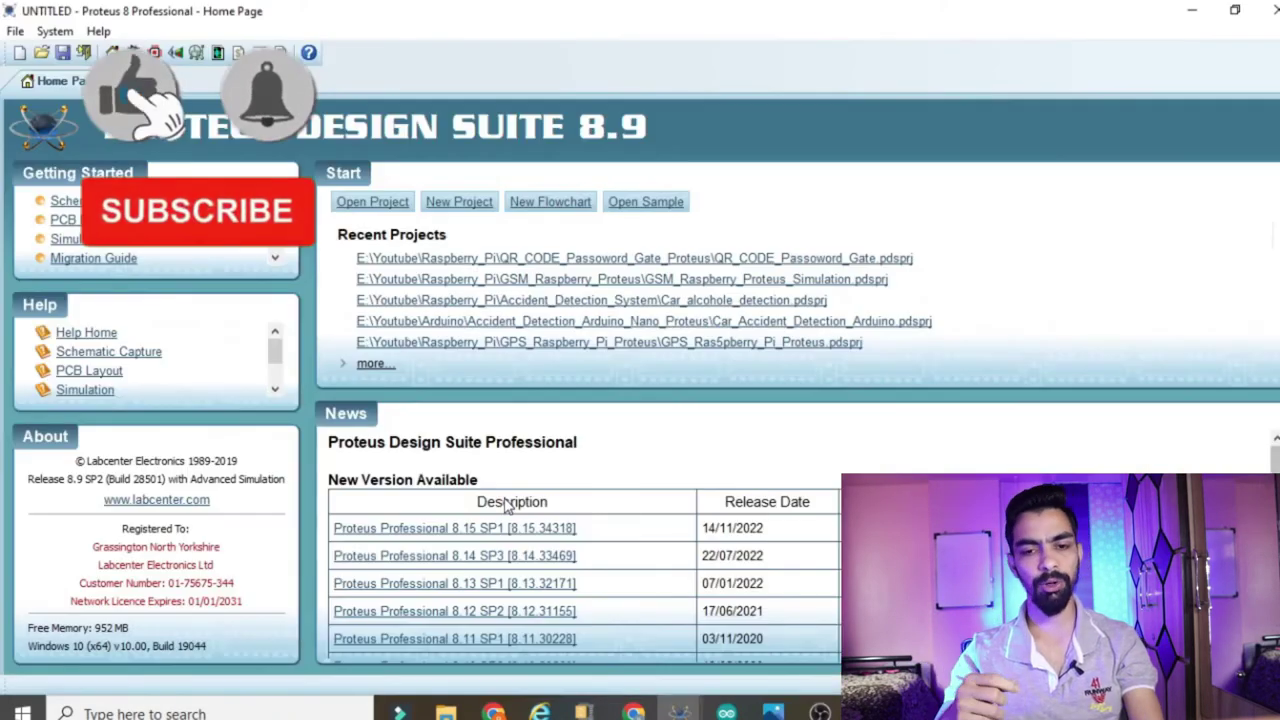
left_click(474, 201)
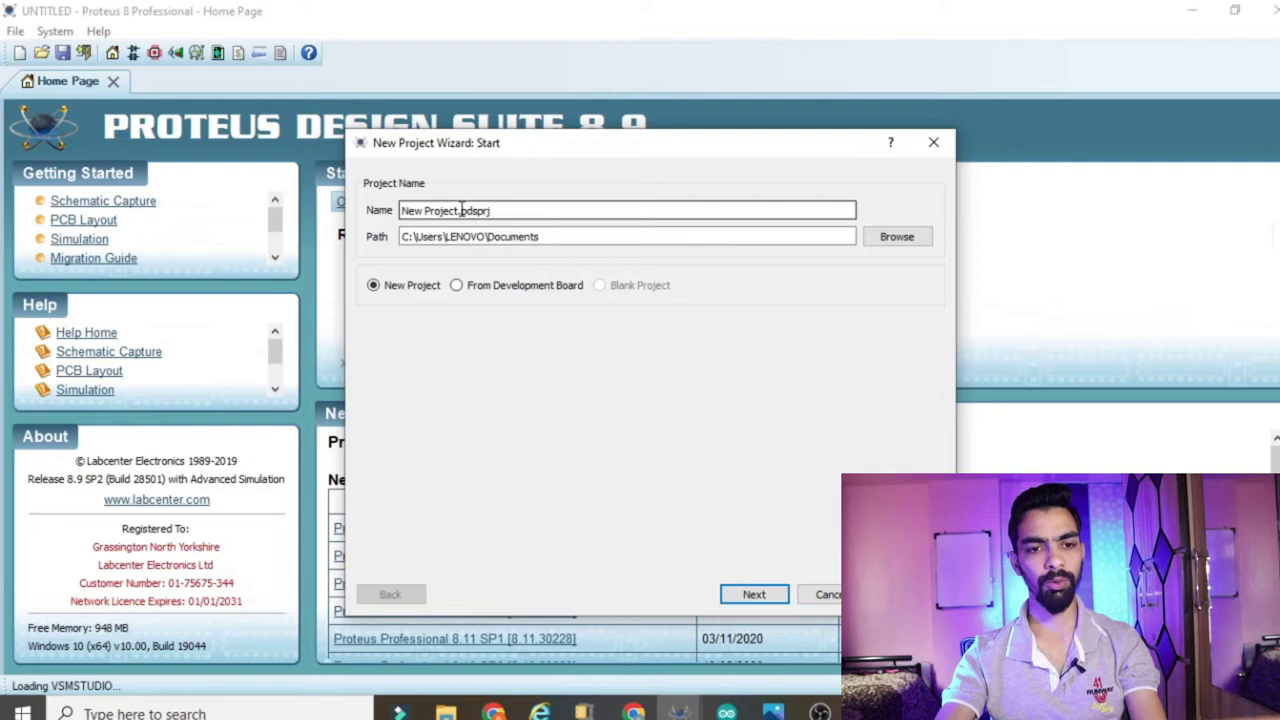
left_click_drag(600, 238, 253, 216)
left_click(573, 237)
left_click_drag(414, 237, 303, 206)
left_click(752, 593)
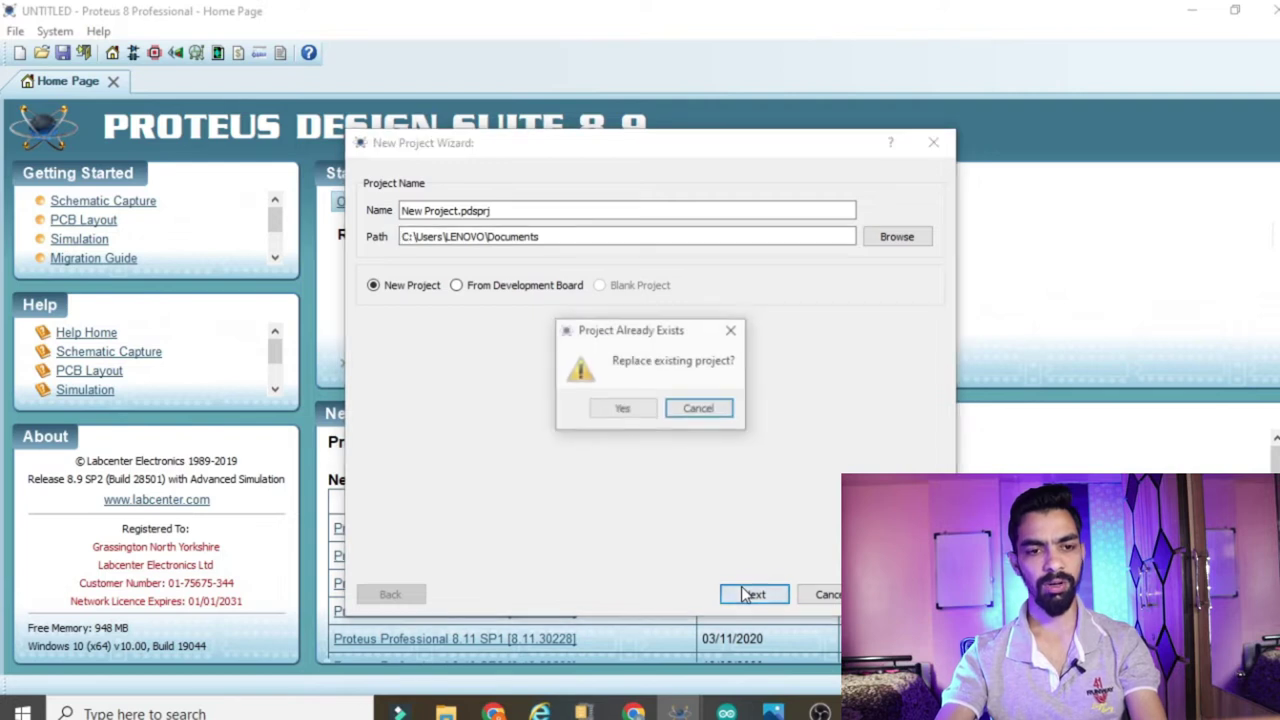
left_click(644, 416)
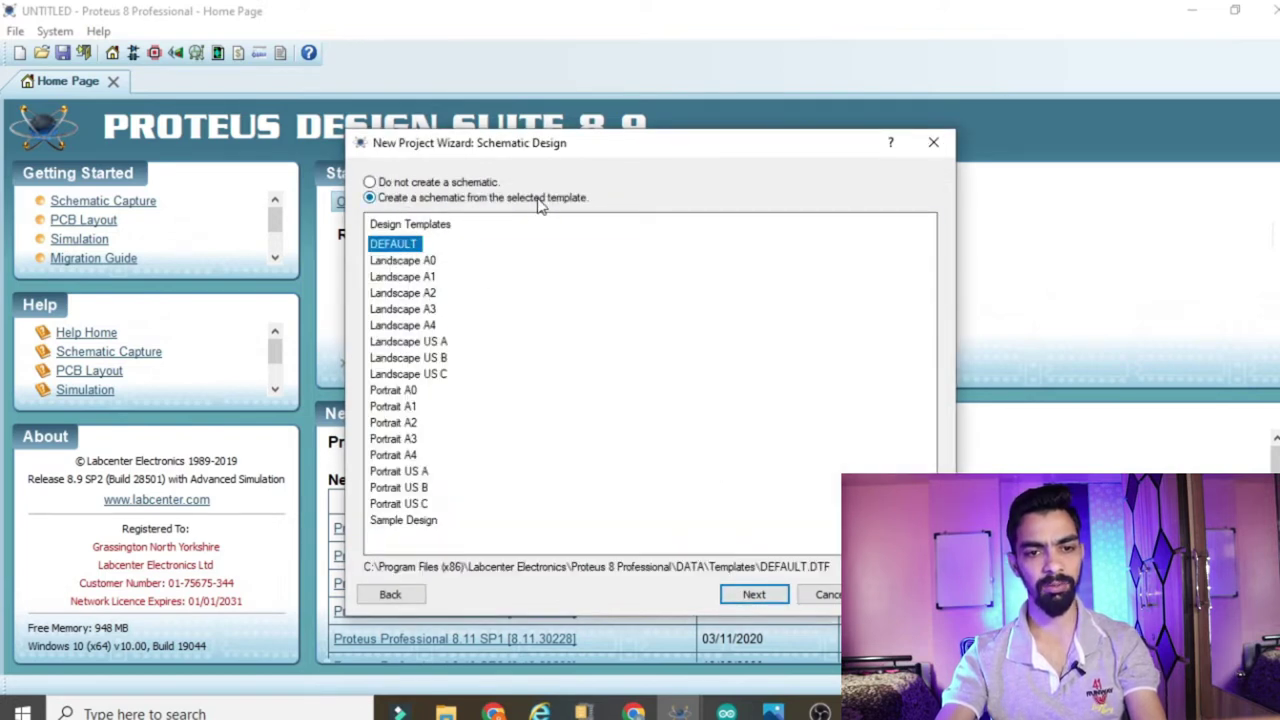
Keep the DEFAULT schematic, skip PCB layout and firmware, and finish the wizard.
left_click(762, 594)
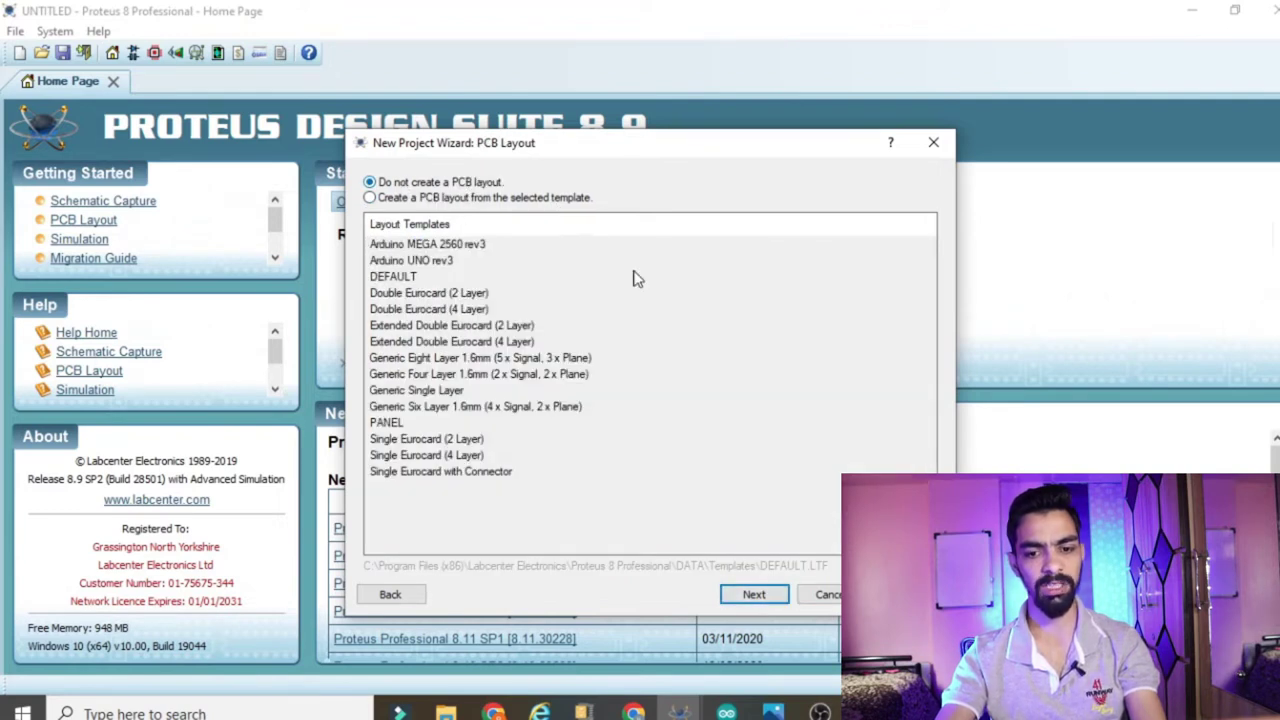
left_click(750, 596)
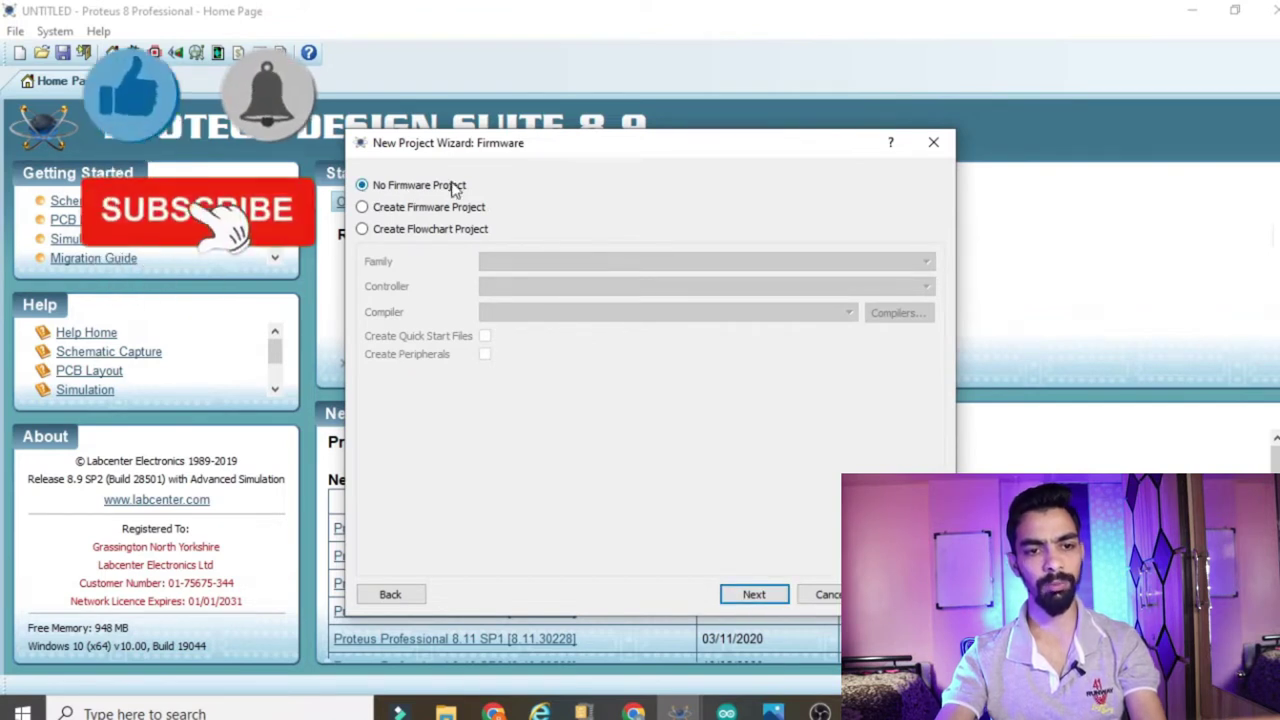
left_click(749, 595)
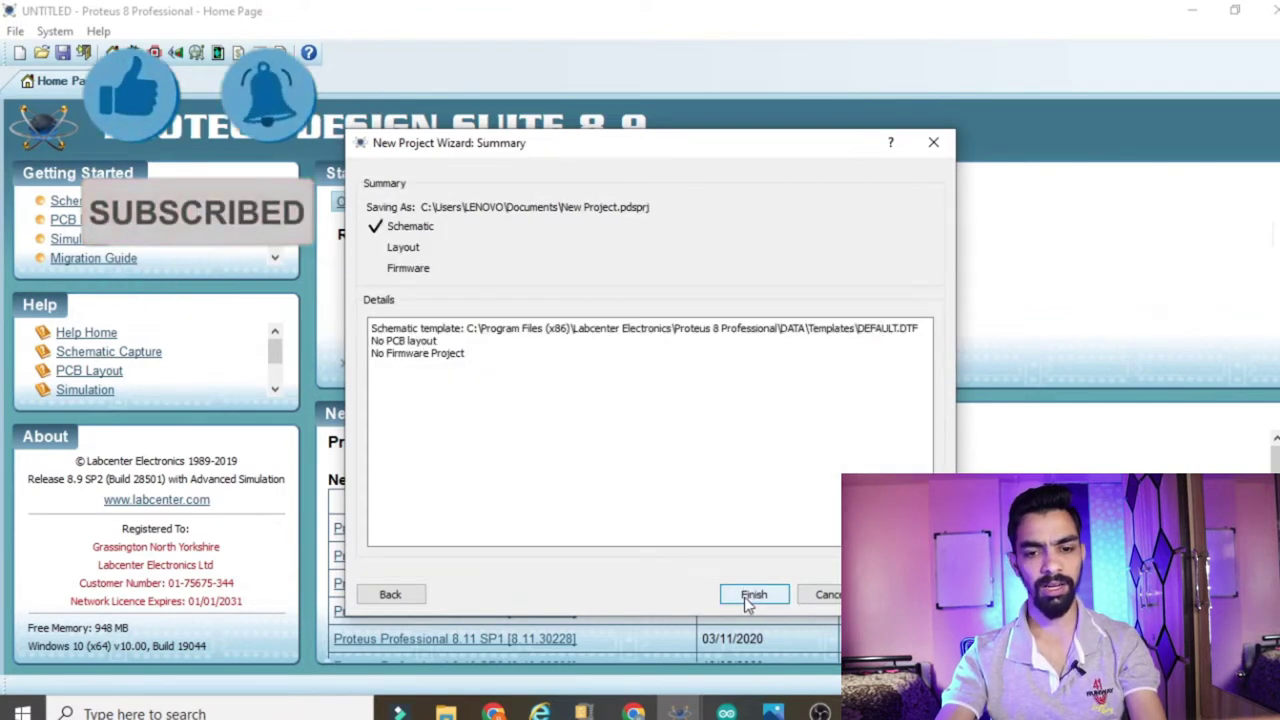
left_click(753, 595)
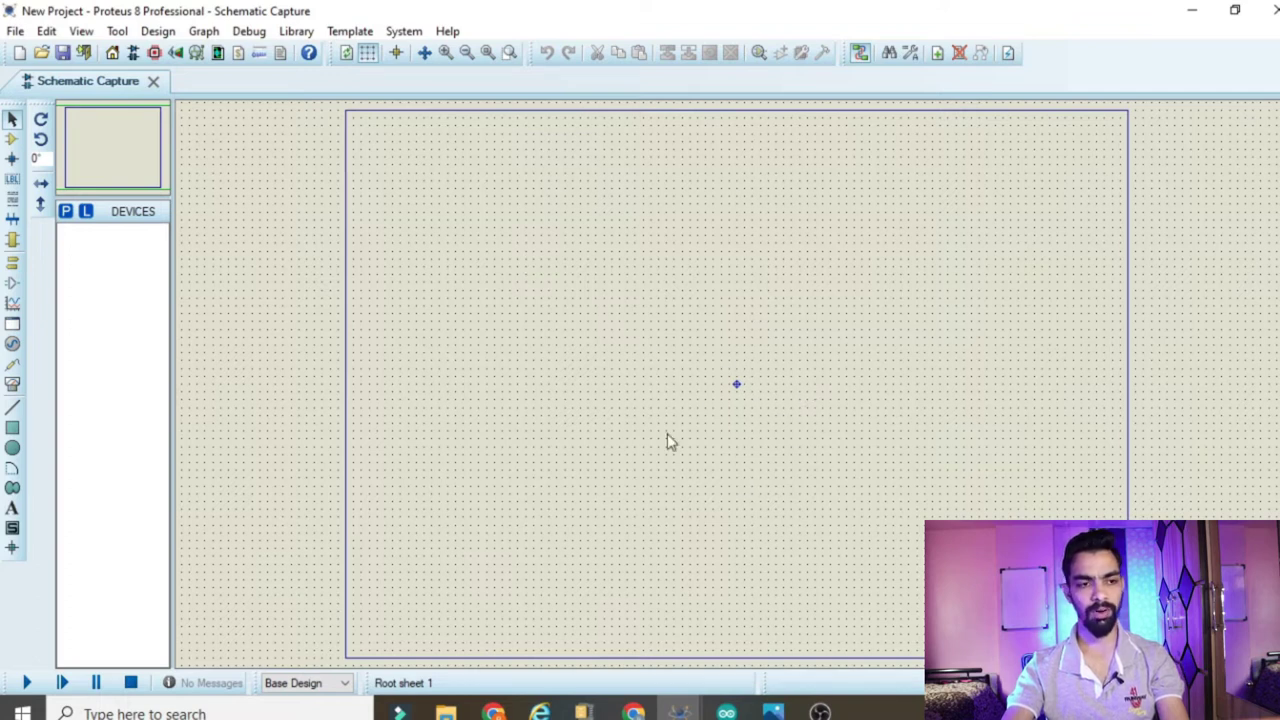
Switch to Component Mode and search Pick Devices for 'arduino'.
left_click(12, 139)
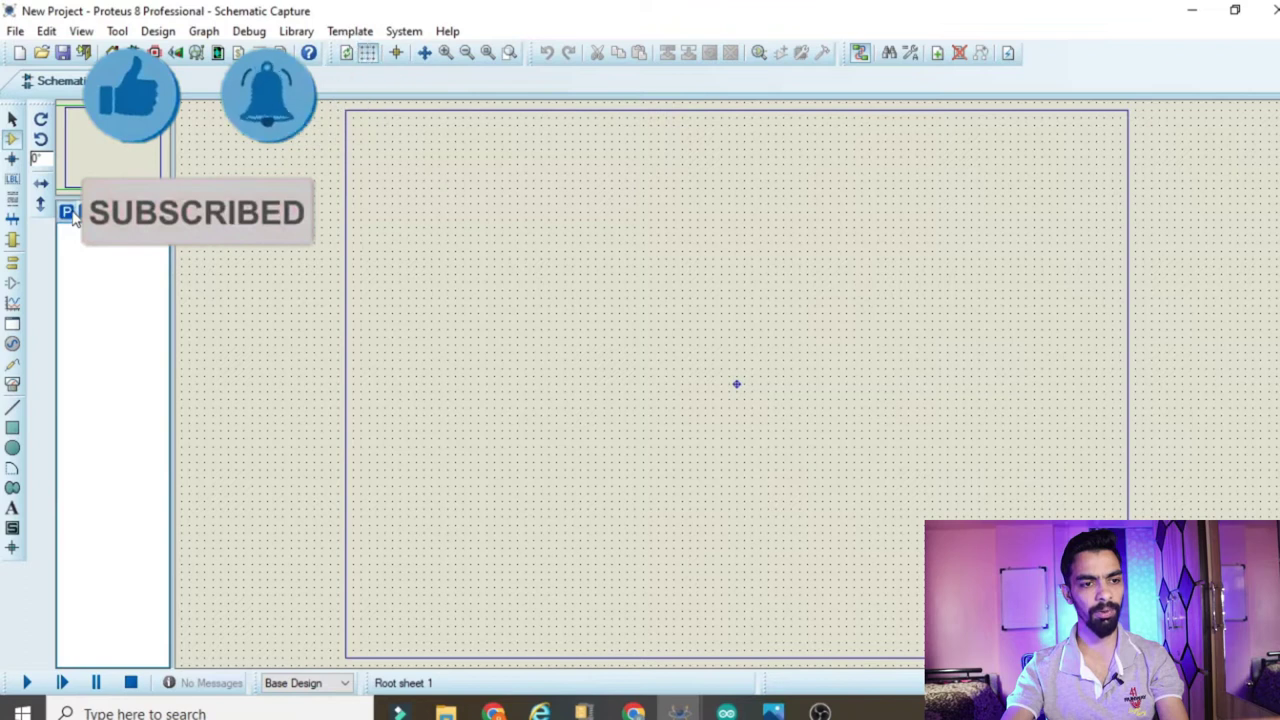
type("p")
type("arduino")
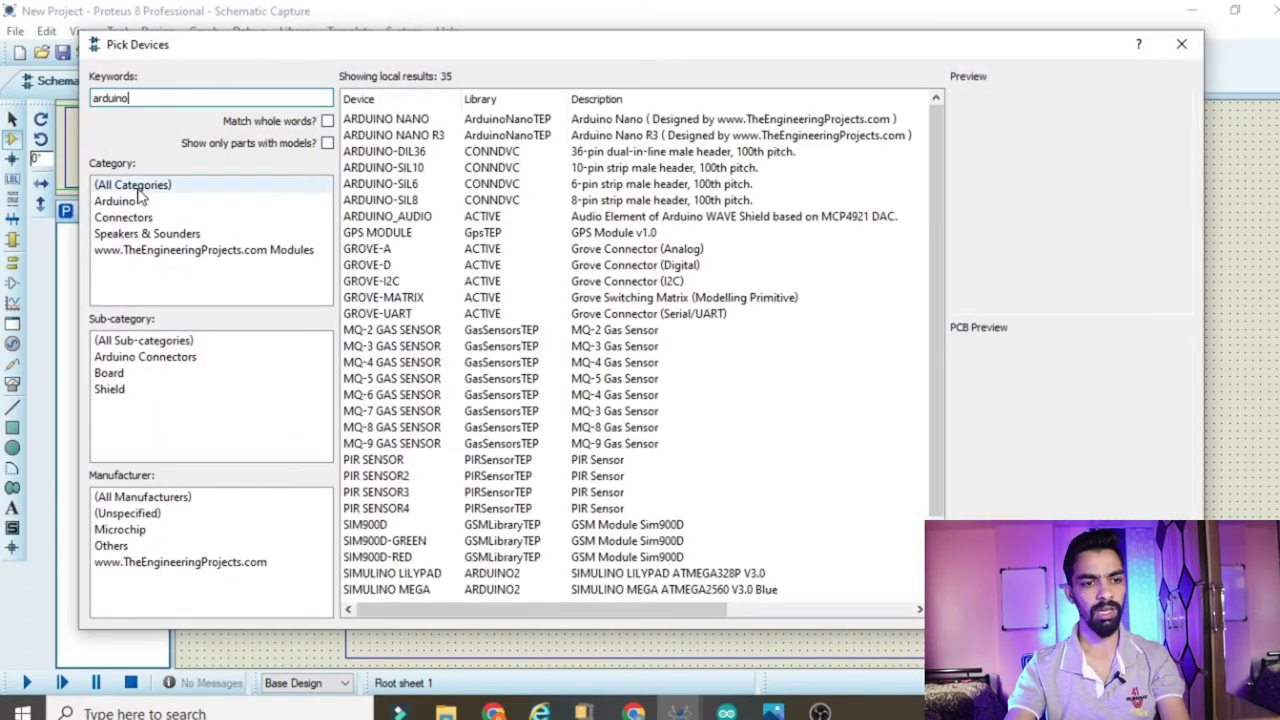
Search 'arduino uno', choose SIMULINO UNO and place it near the sheet centre.
left_click(468, 124)
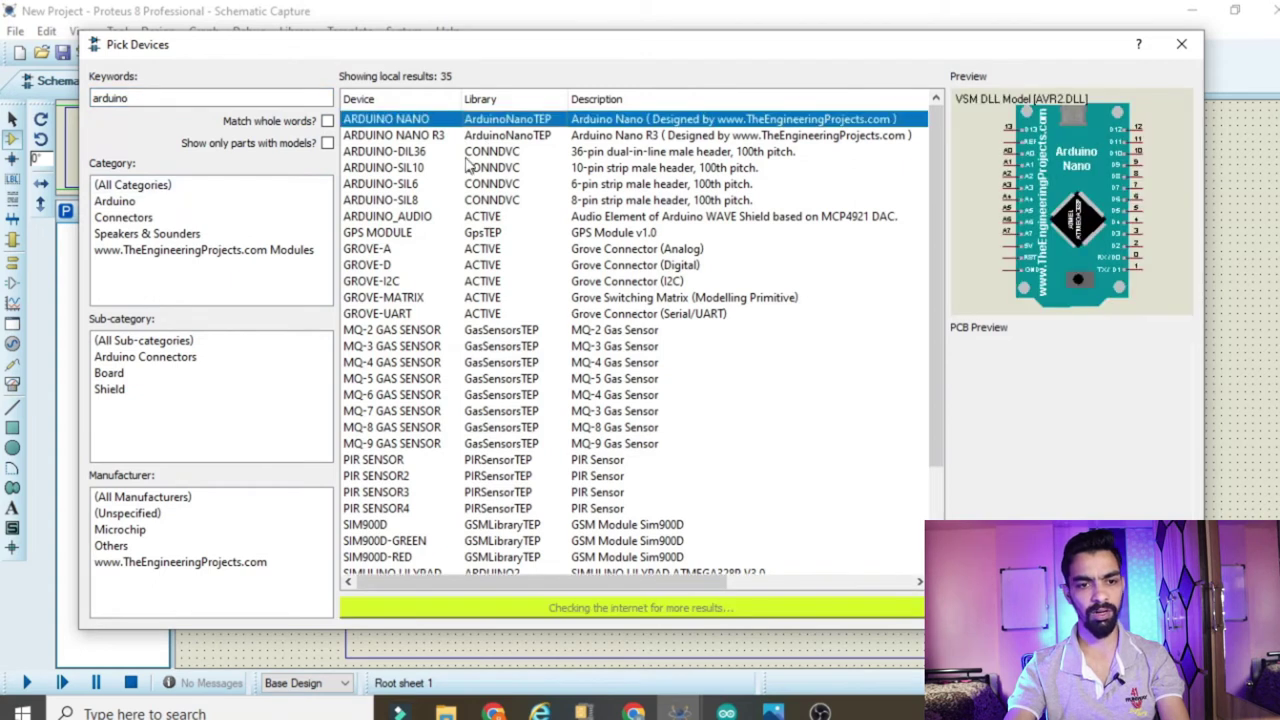
left_click(462, 153)
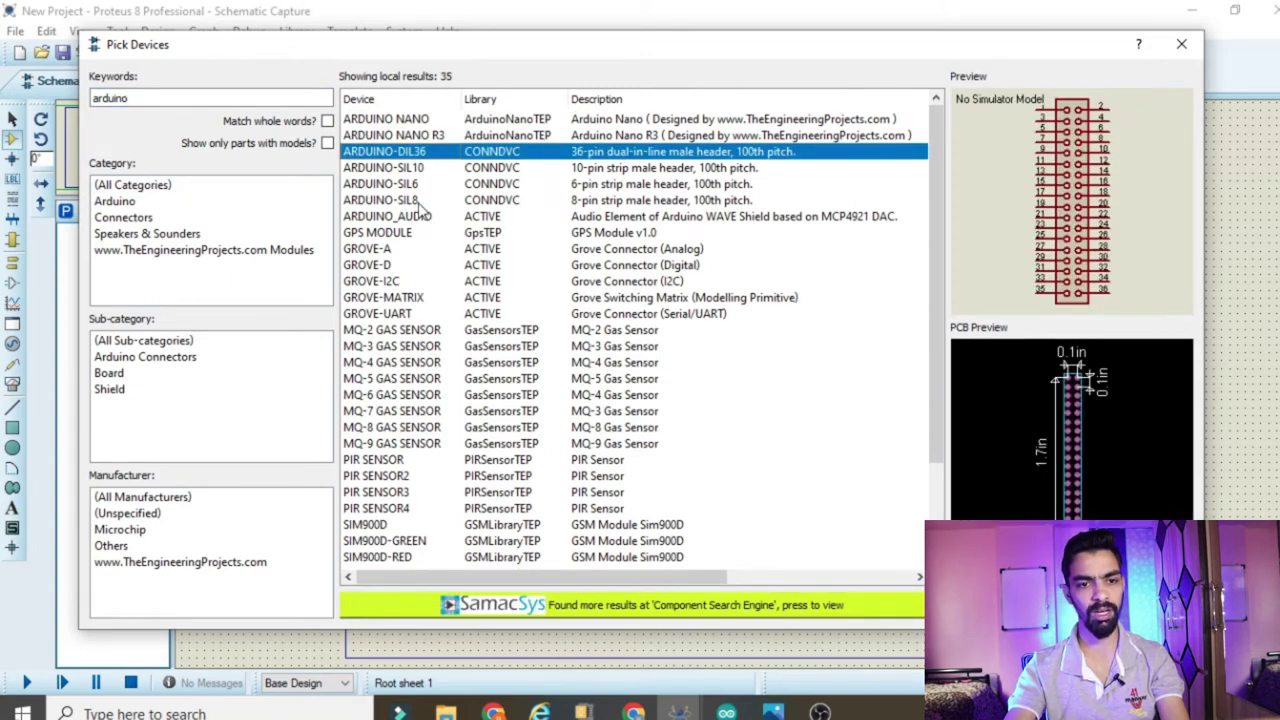
left_click(134, 98)
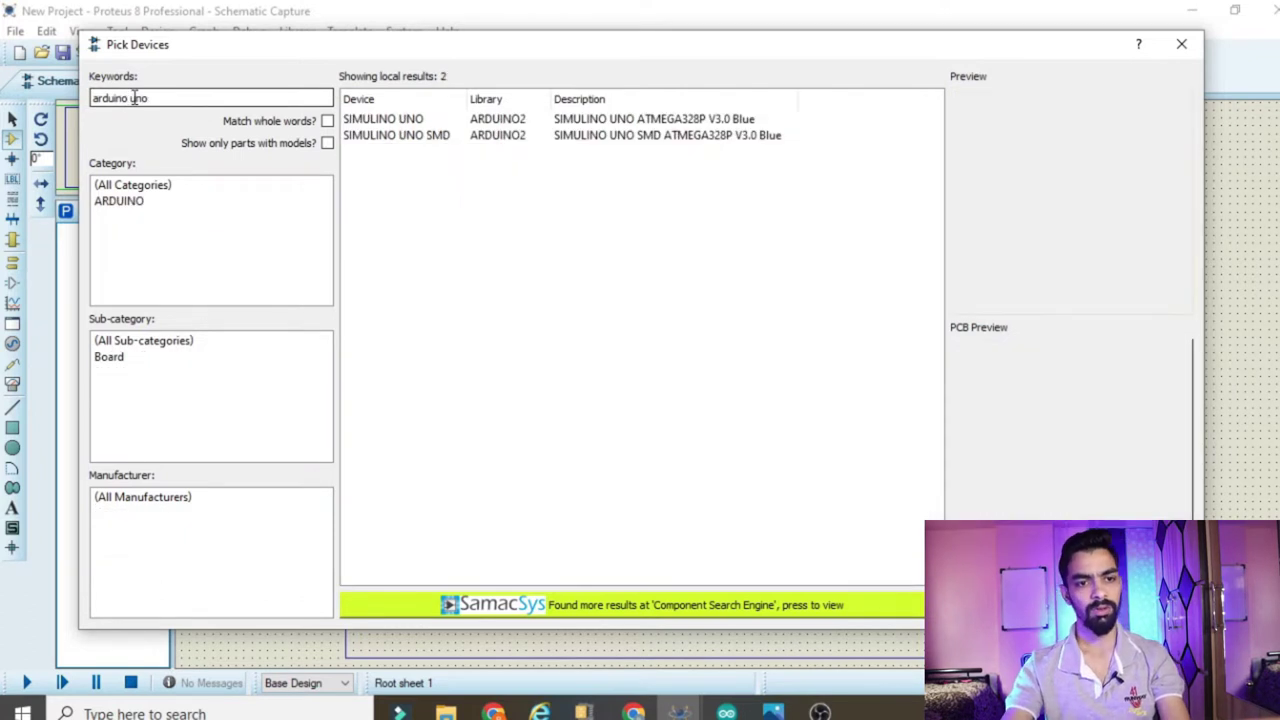
left_click(425, 120)
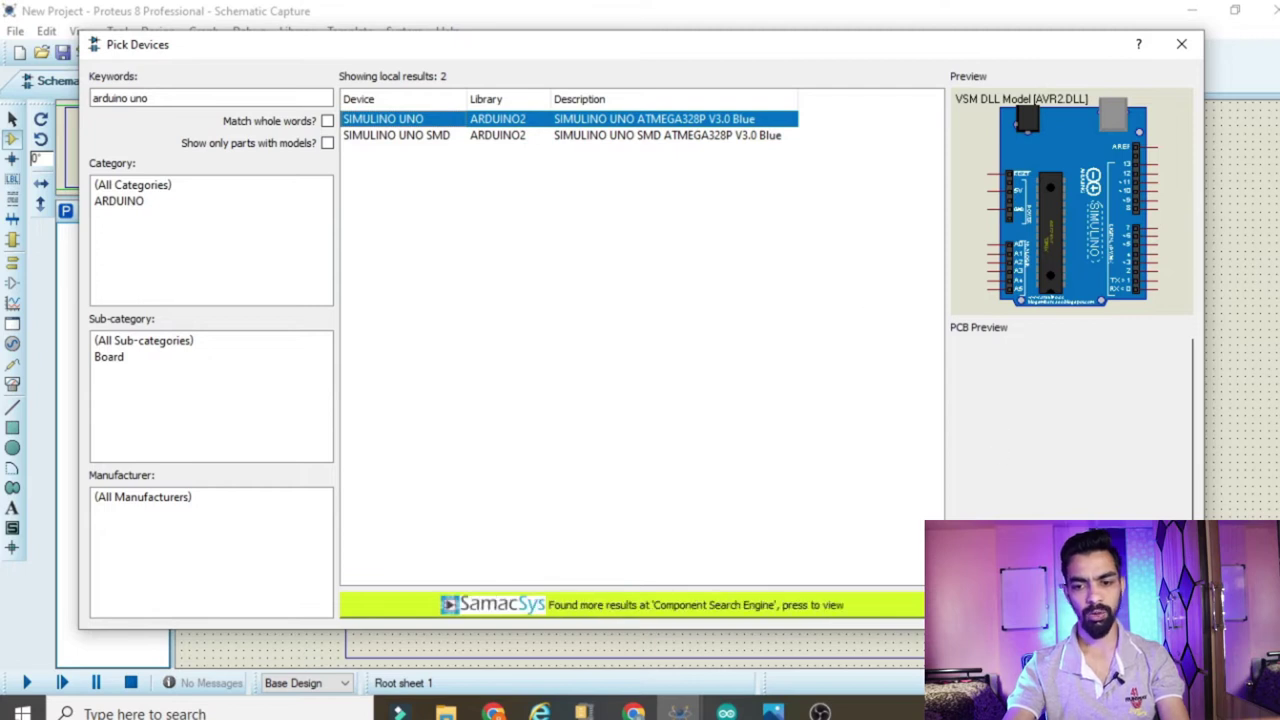
key("Return")
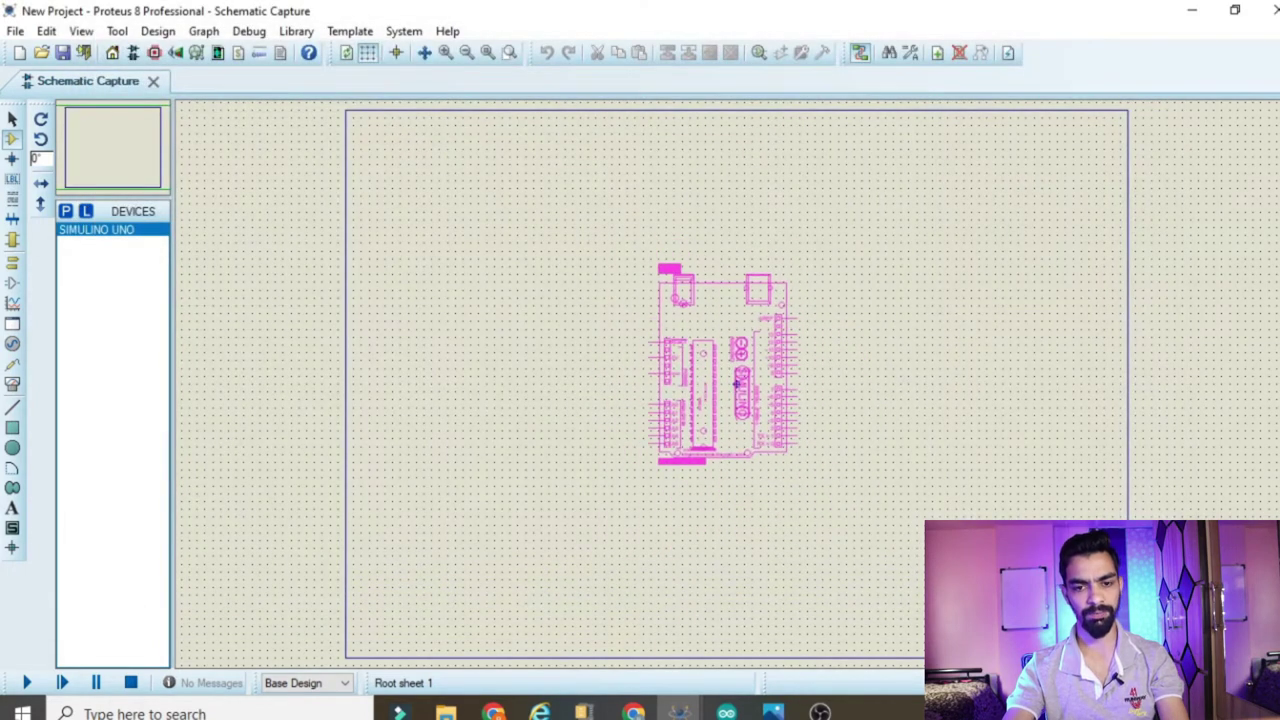
left_click(738, 382)
scroll(737, 374, "up", 2)
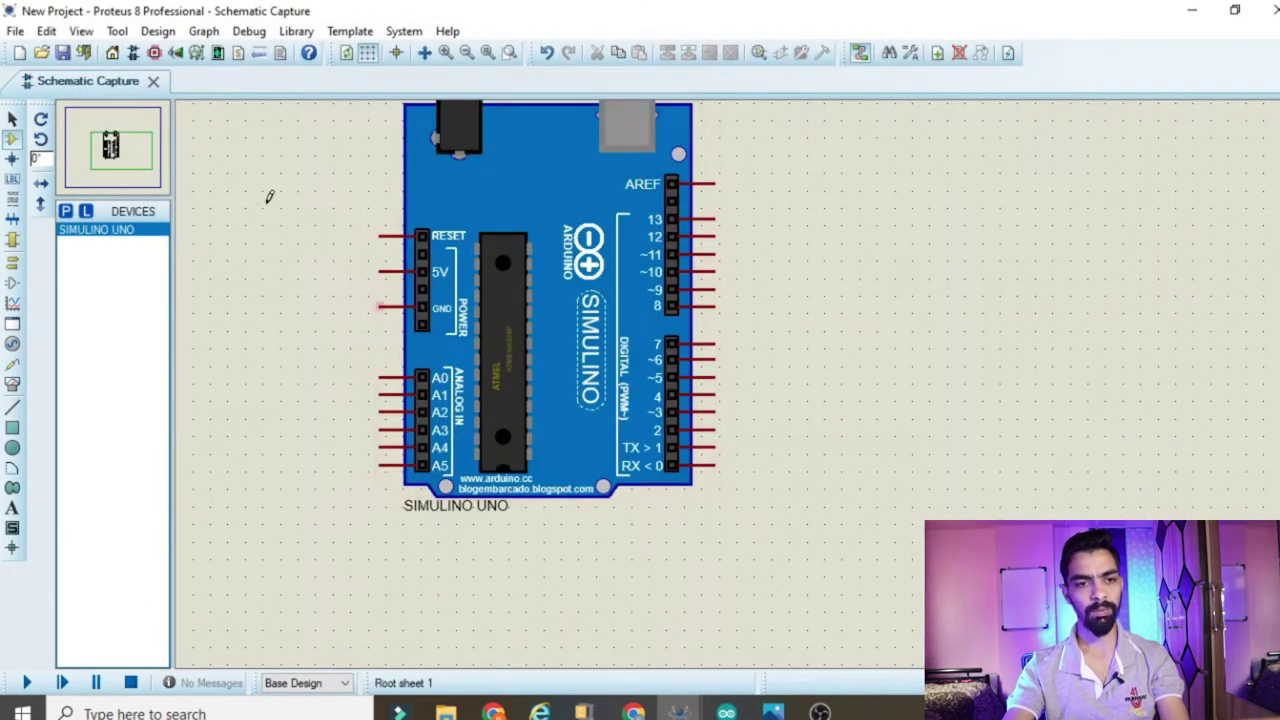
scroll(262, 160, "up", 1)
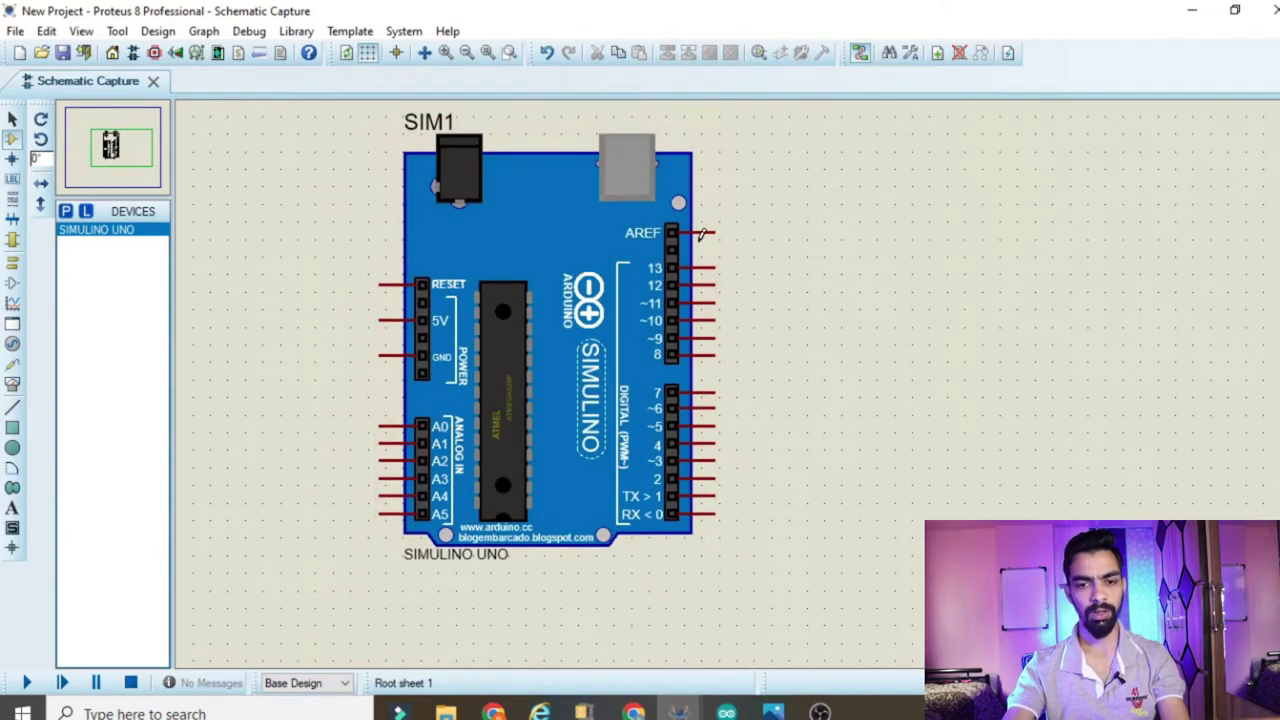
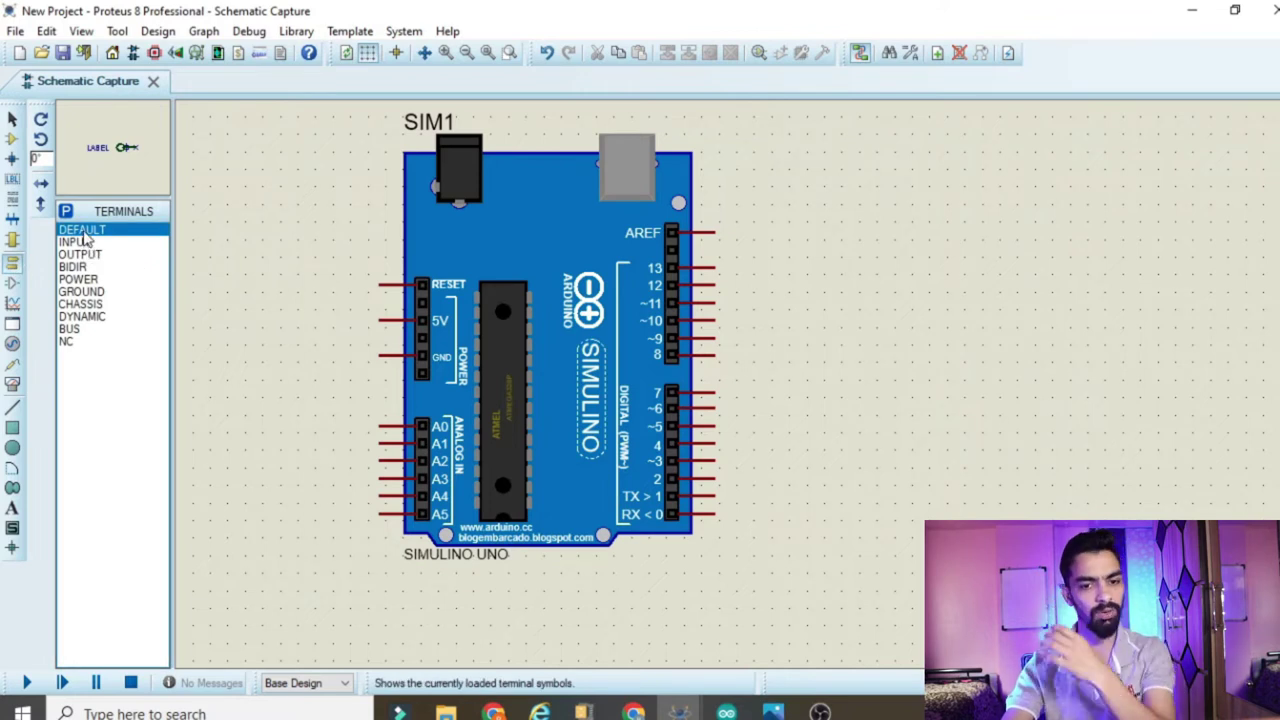
Place default terminals beside the Simulino Uno's digital pins, from RX up through pin 13 and AREF.
left_click(745, 520)
left_click(745, 503)
left_click(745, 486)
left_click(745, 468)
left_click(745, 452)
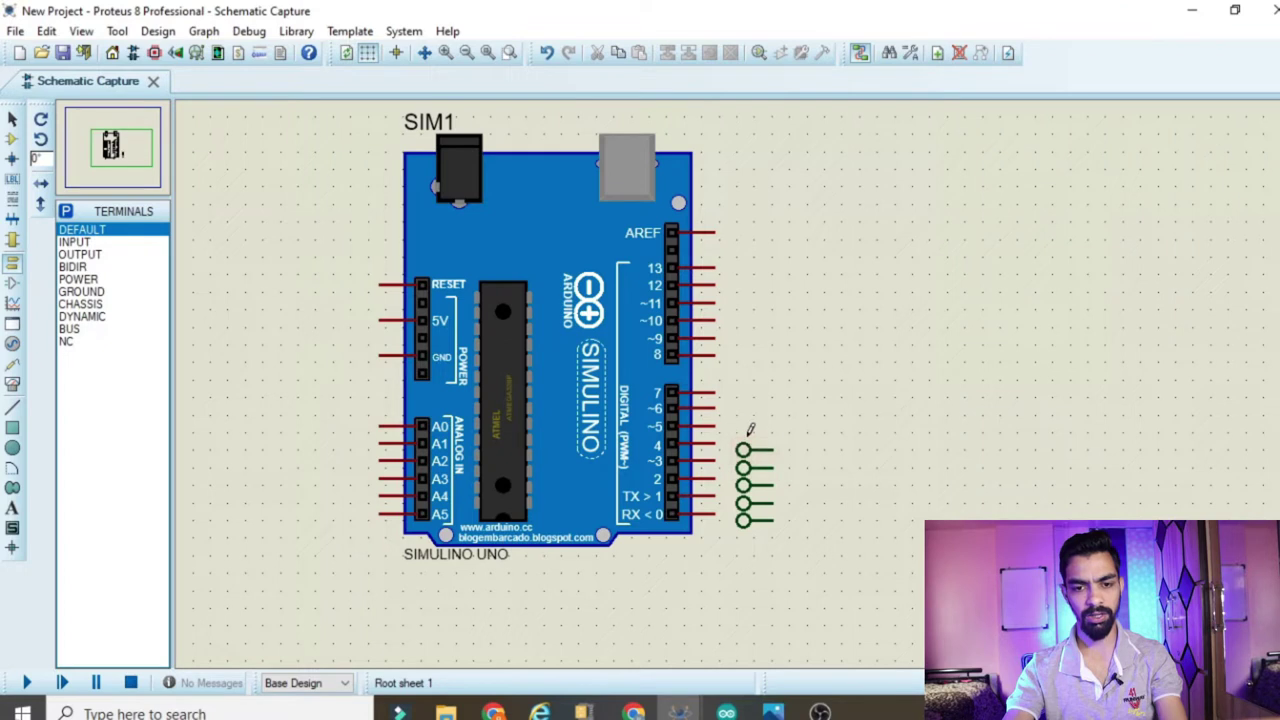
left_click(745, 416)
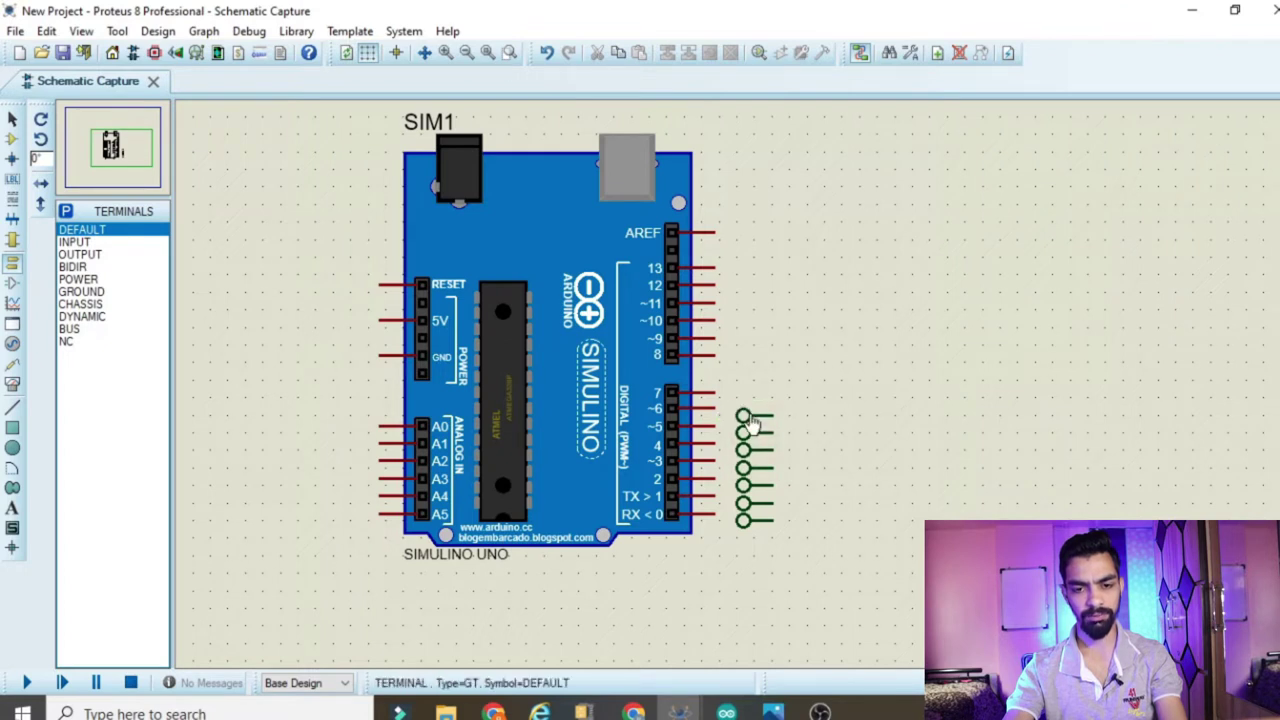
left_click(745, 398)
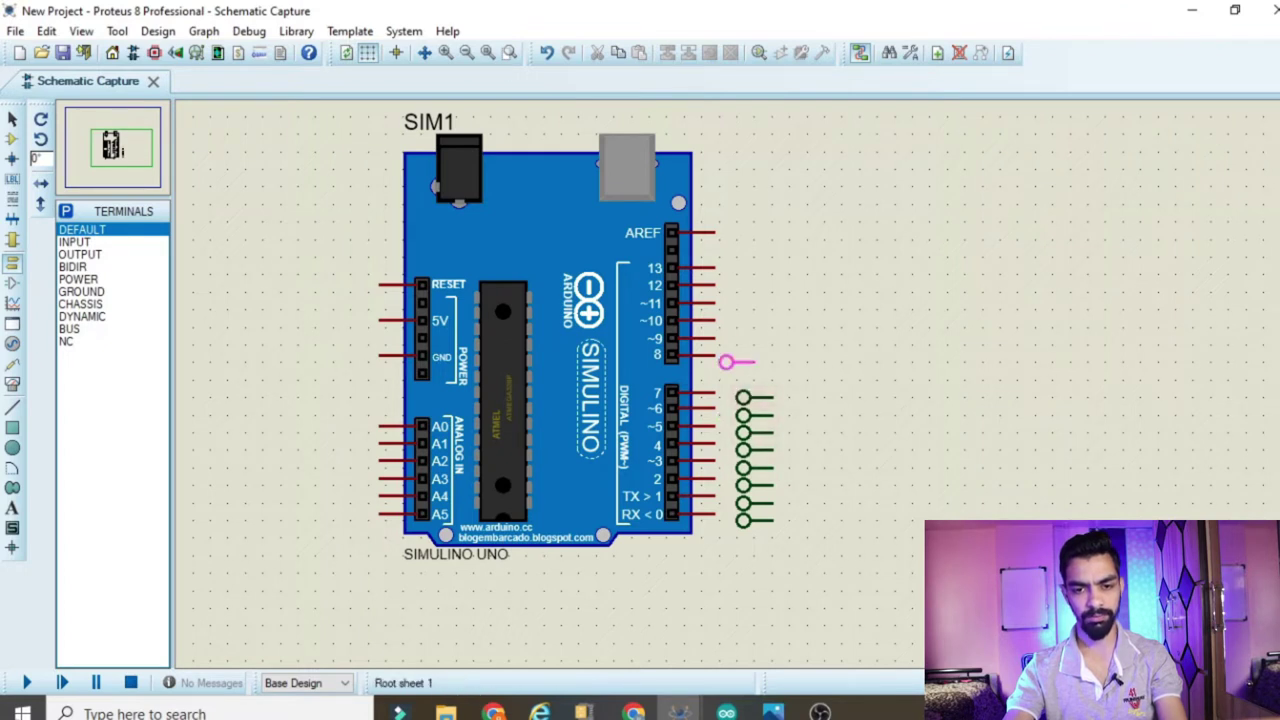
left_click(745, 345)
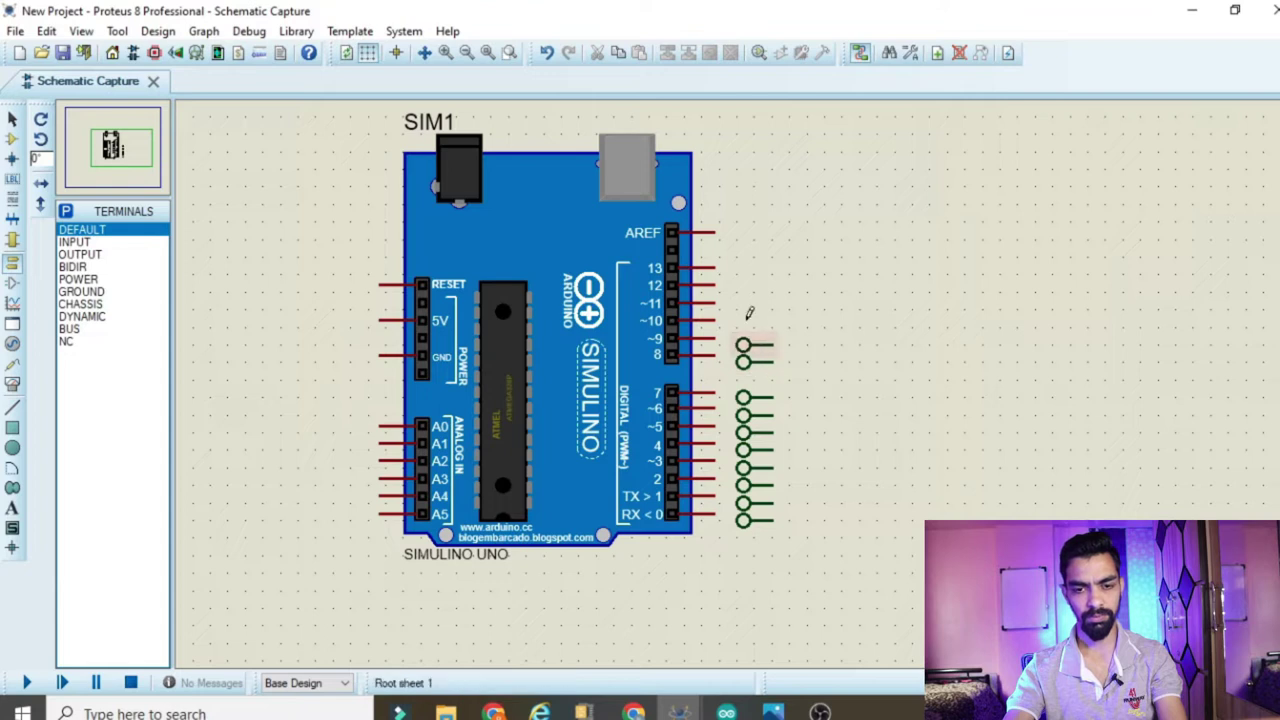
left_click(745, 327)
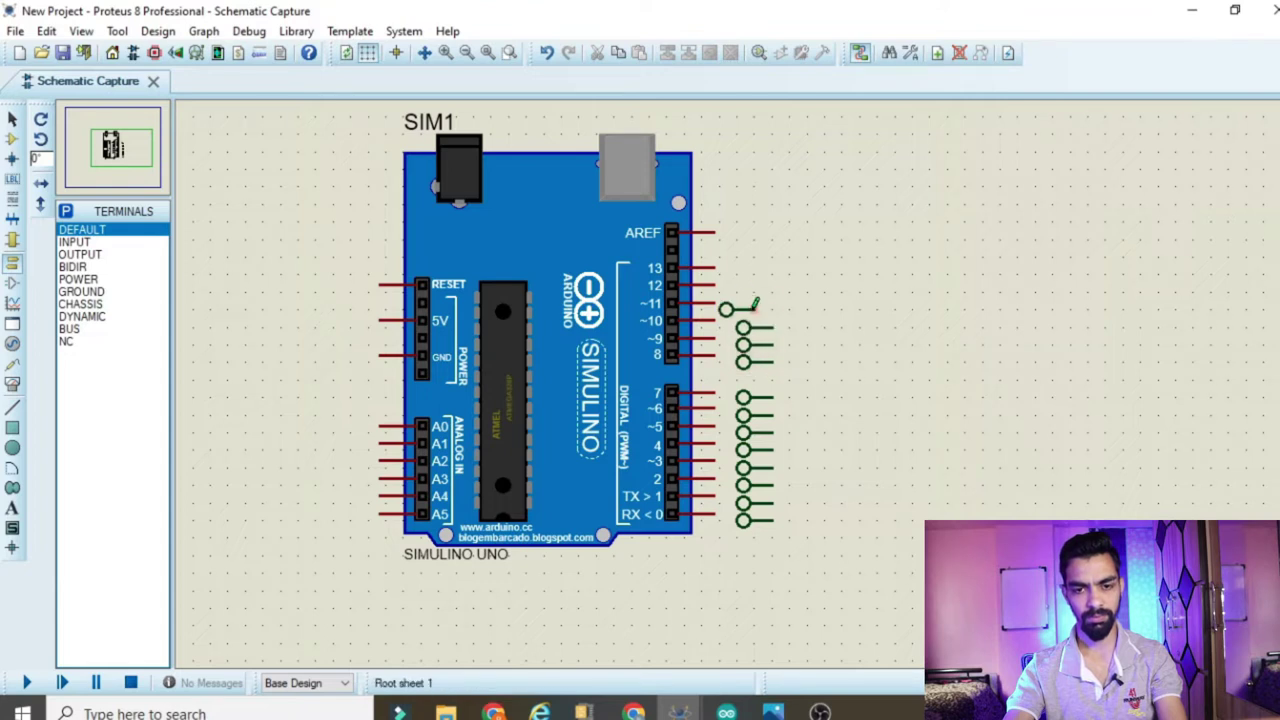
left_click(756, 314)
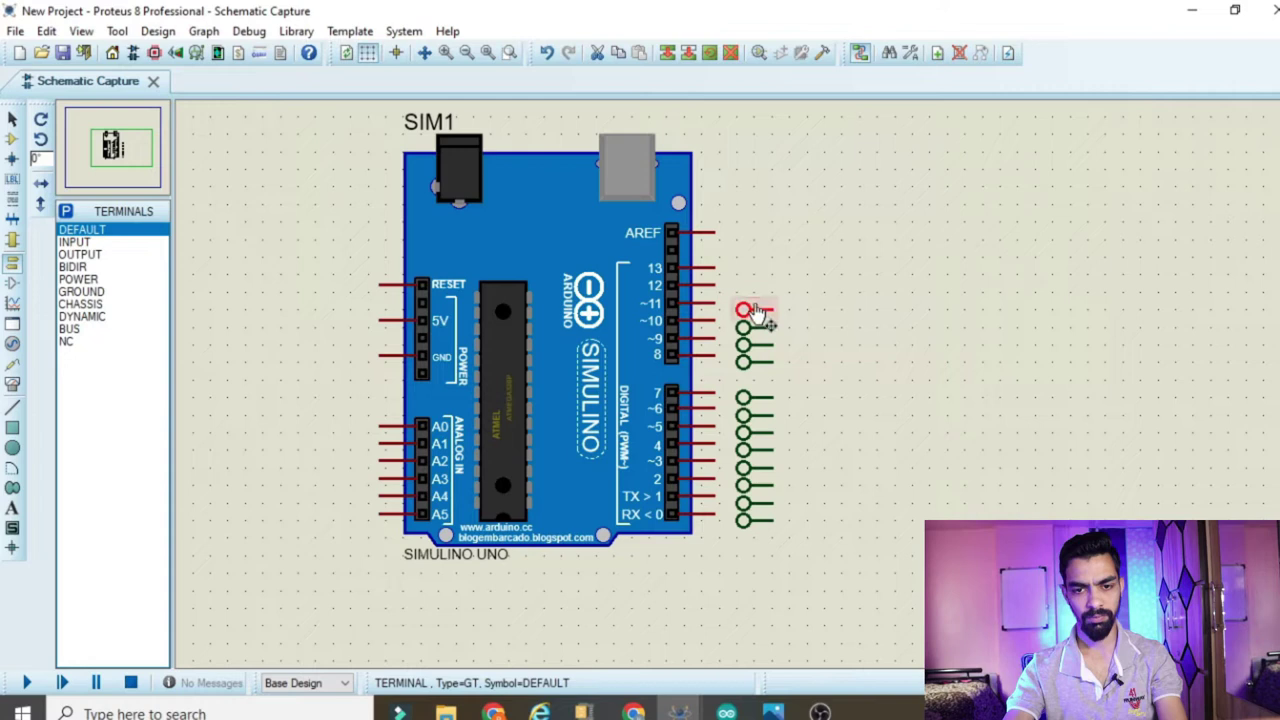
left_click(754, 287)
left_click(747, 291)
left_click(745, 274)
left_click(745, 238)
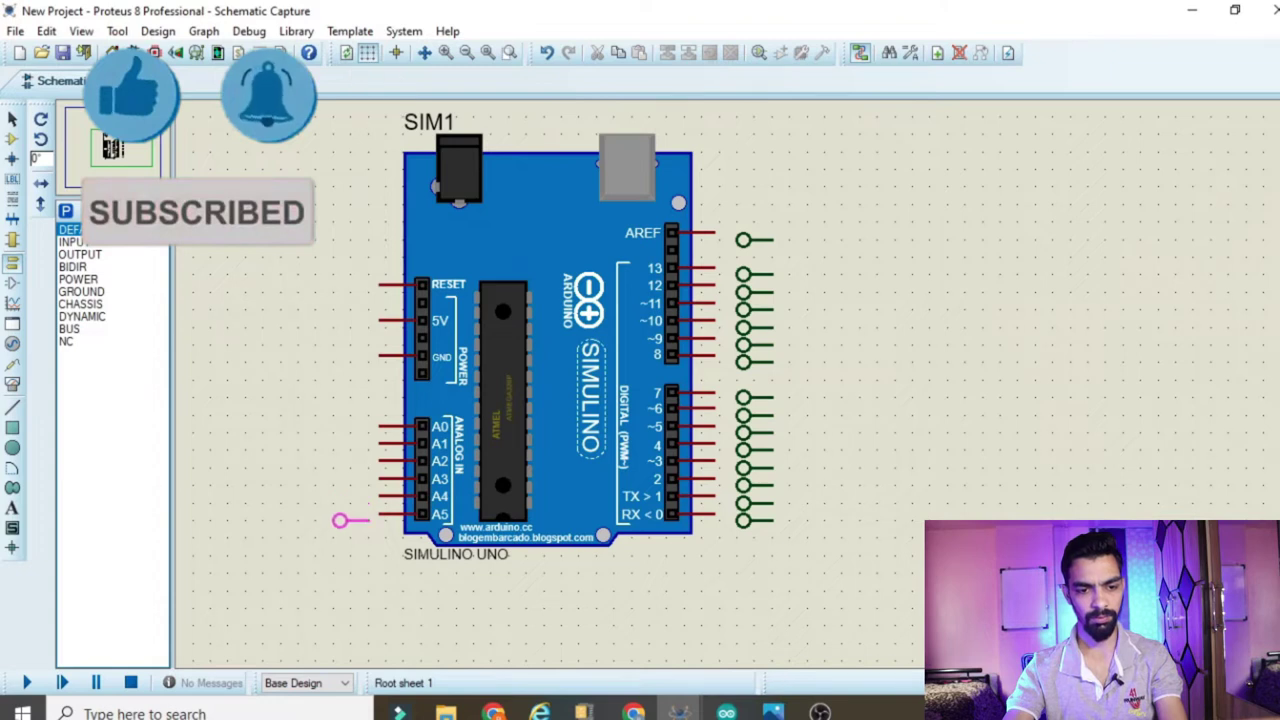
Place terminals beside pins A5–A0, GND, 5V and RESET, then select the right-hand terminal column.
left_click(322, 520)
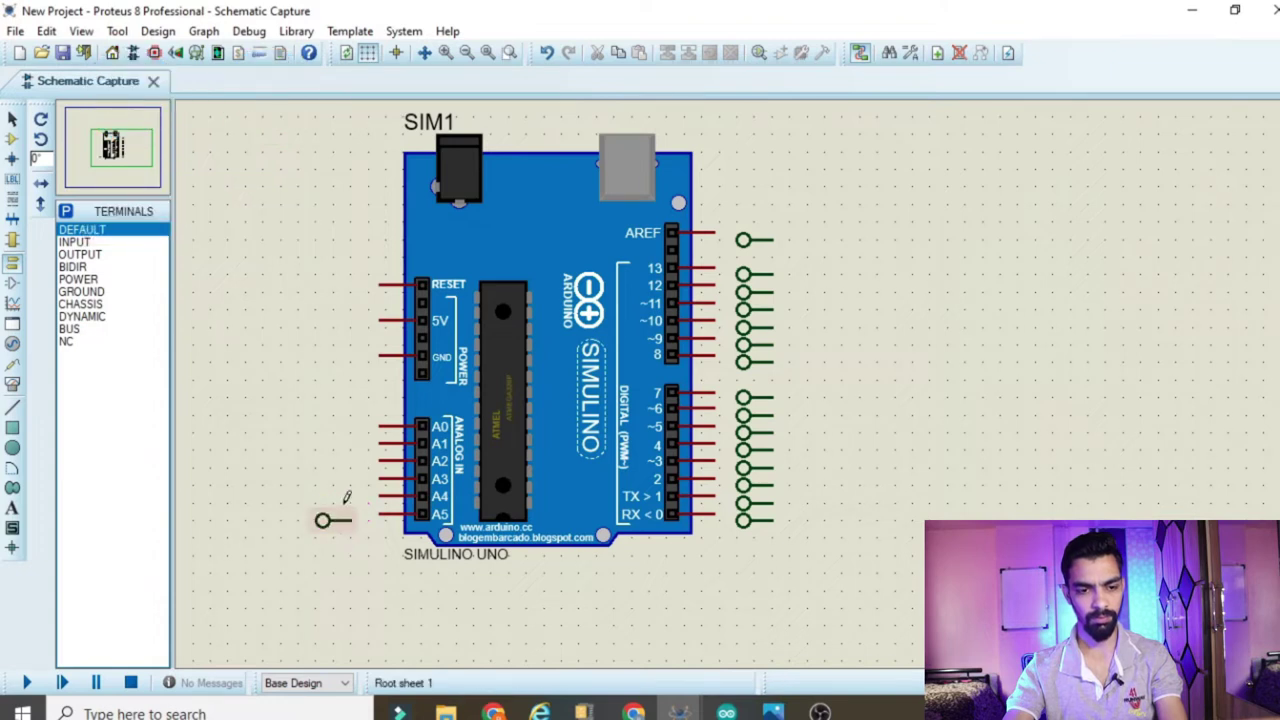
left_click(322, 503)
left_click(322, 485)
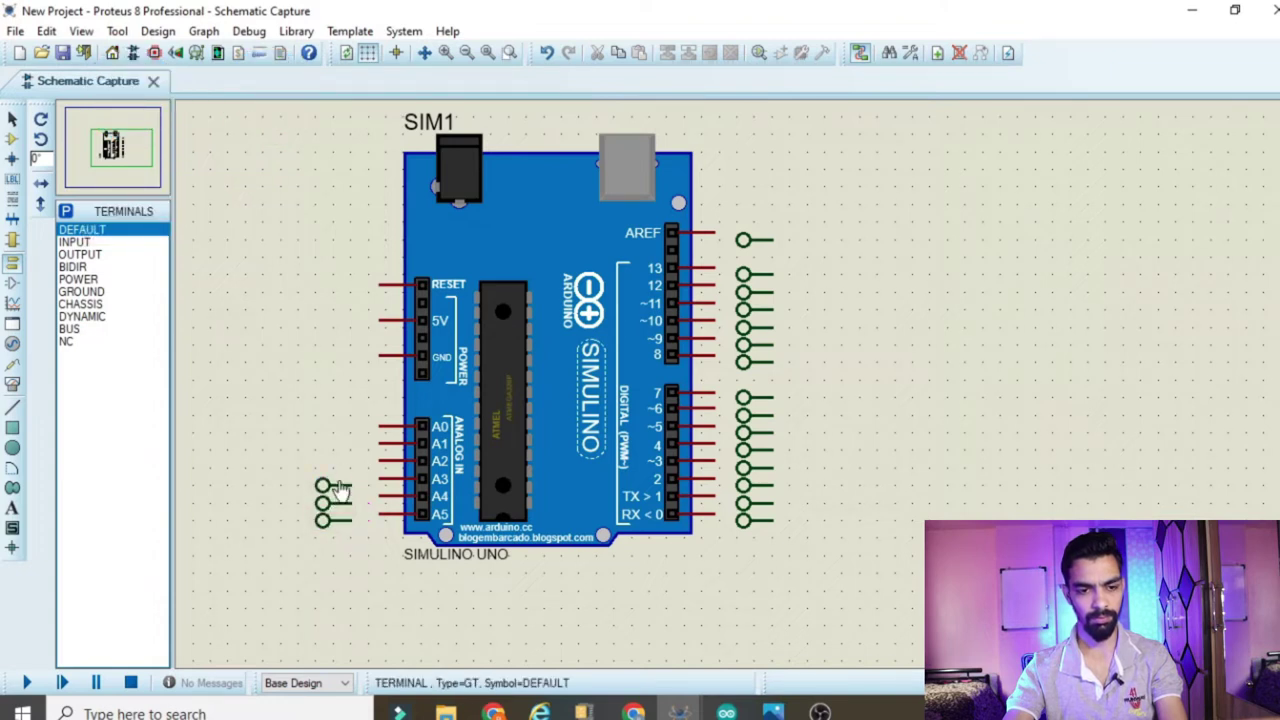
left_click(322, 468)
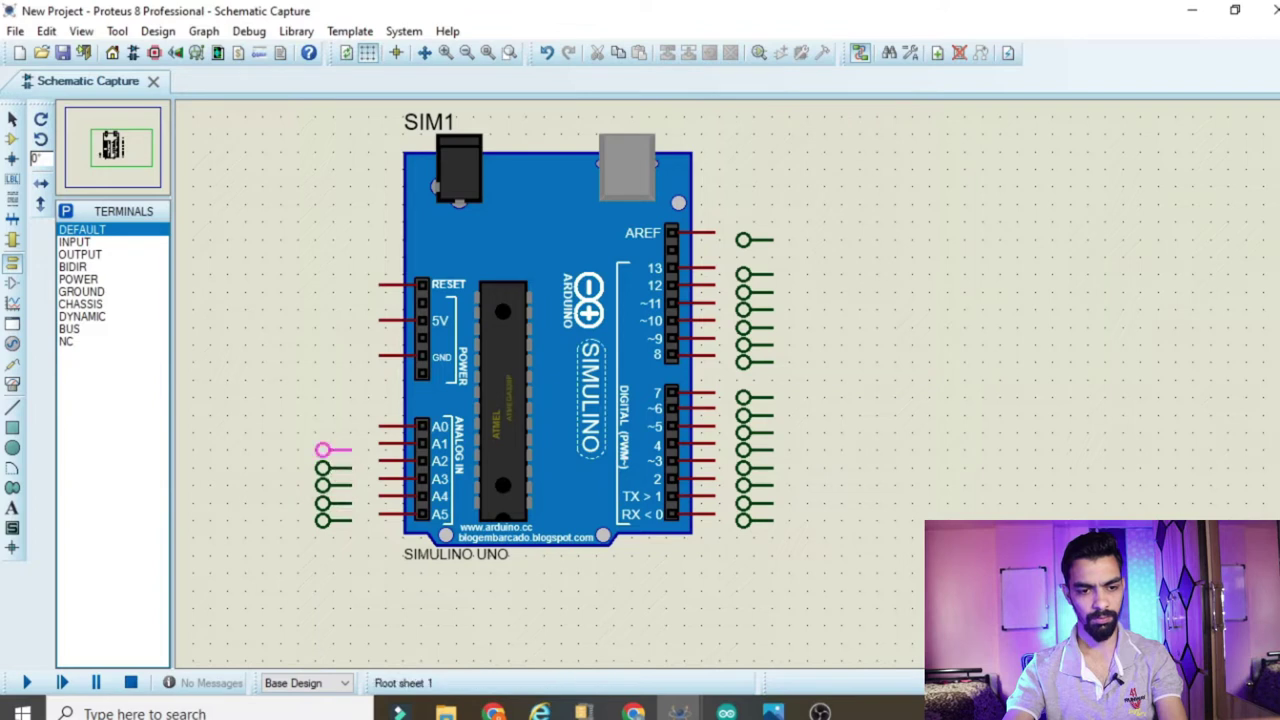
left_click(322, 432)
left_click(322, 362)
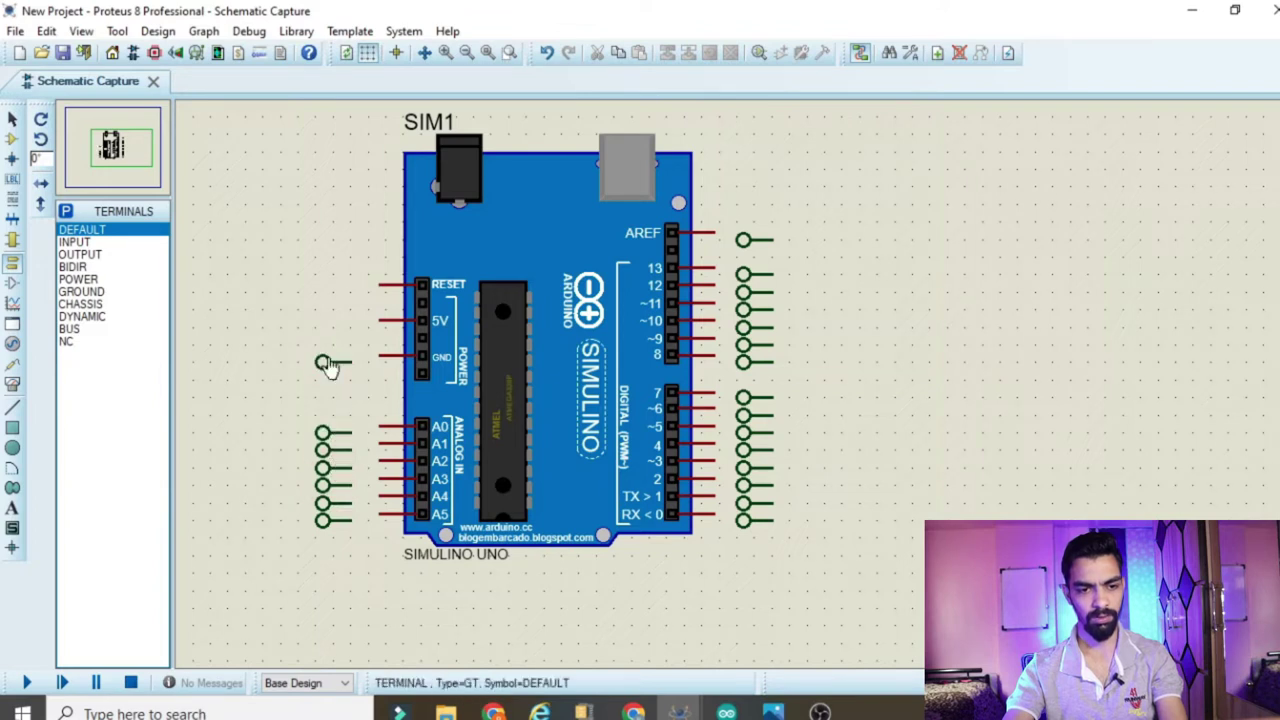
left_click(322, 327)
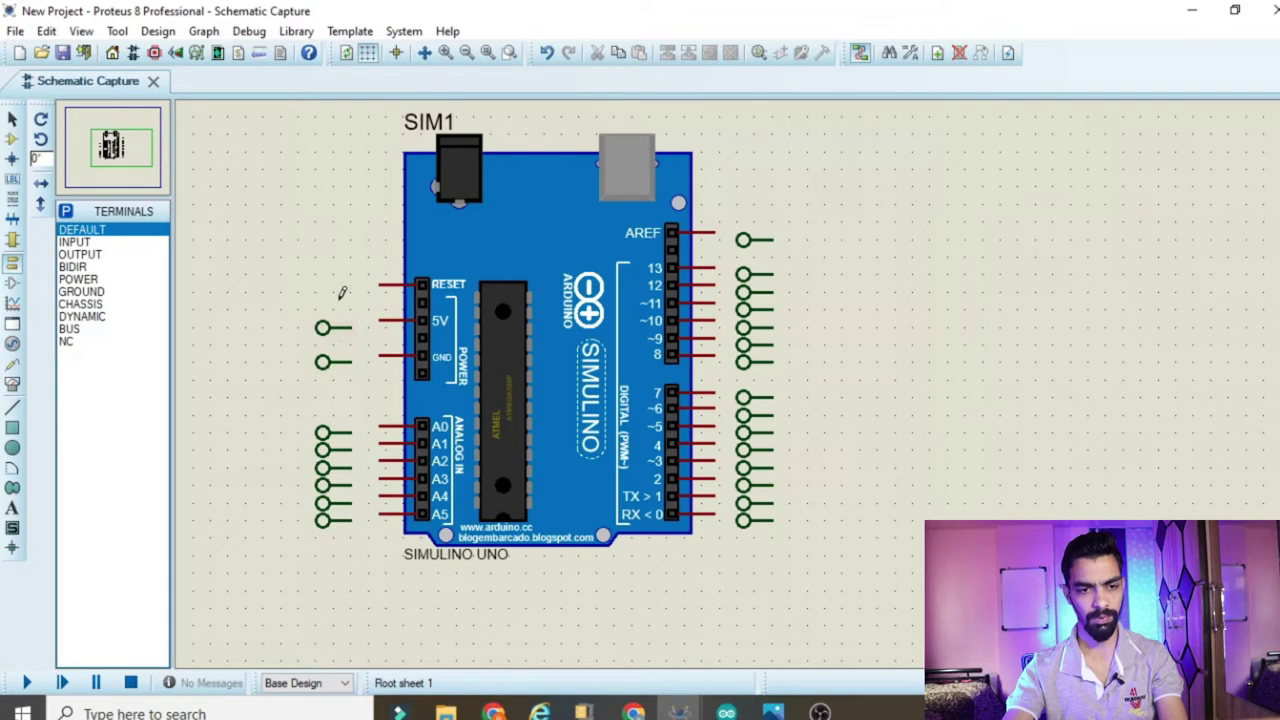
left_click(322, 292)
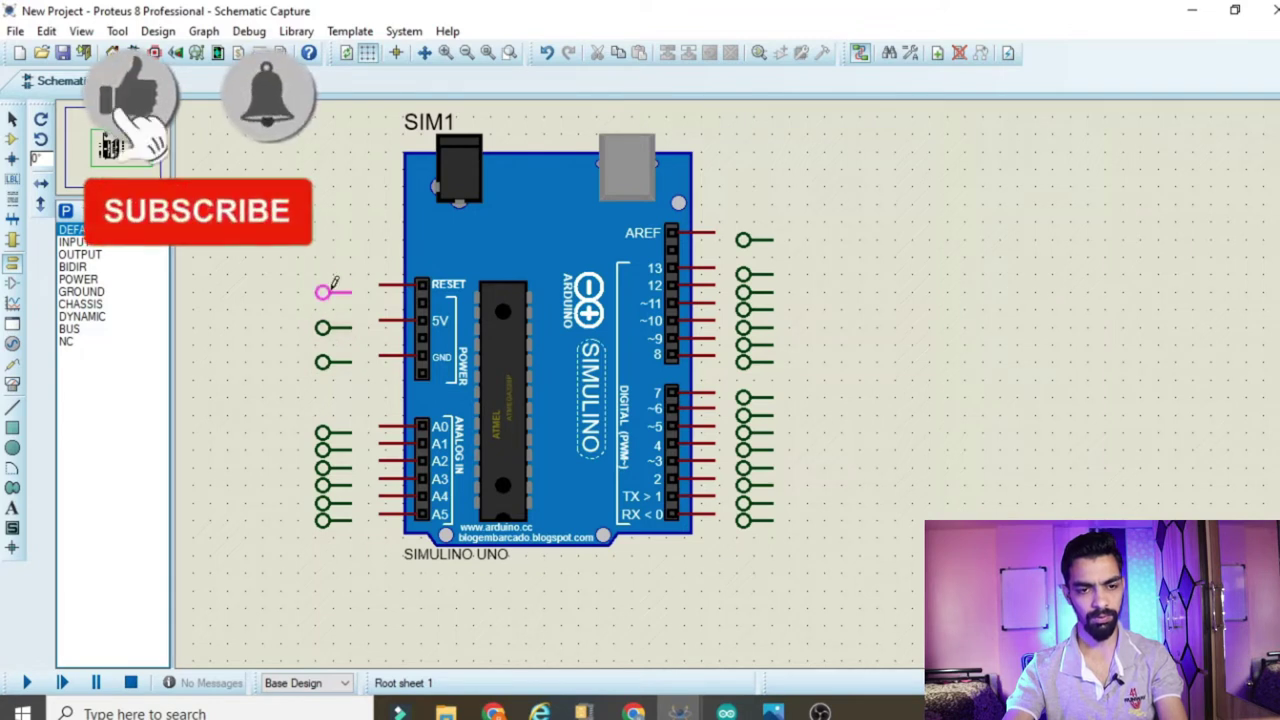
left_click_drag(720, 204, 824, 537)
Rotate the selected right-hand terminal column 180 degrees so it faces the board.
right_click(736, 408)
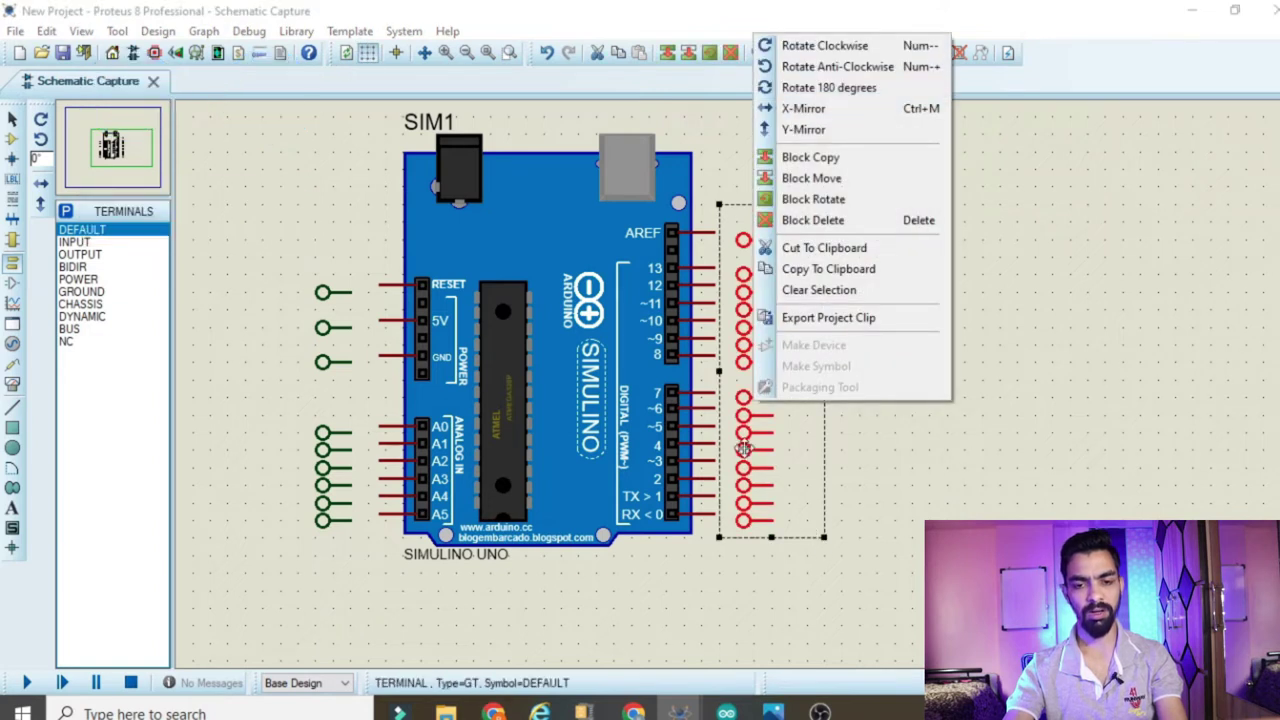
left_click(938, 87)
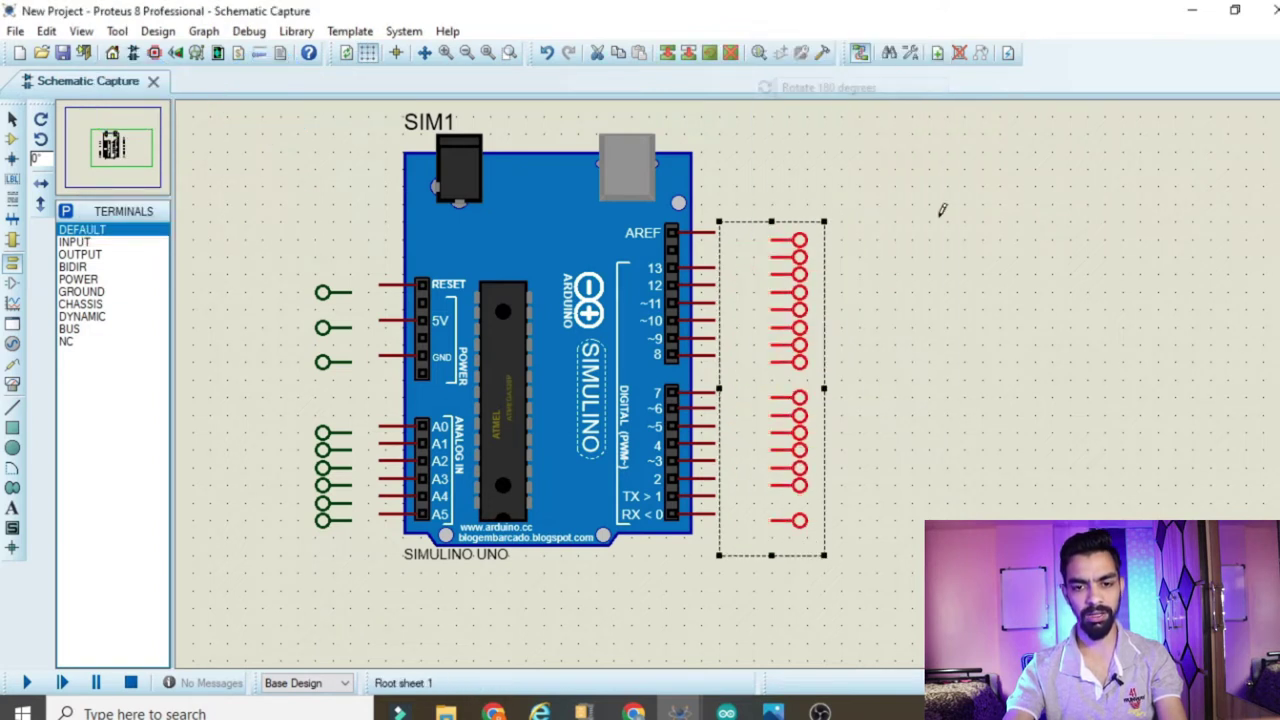
left_click(928, 463)
Move the rotated terminal column left against the digital pins, lining its bottom terminal up with RX.
left_click_drag(754, 204, 894, 591)
left_click_drag(765, 444, 735, 446)
scroll(740, 446, "up", 2)
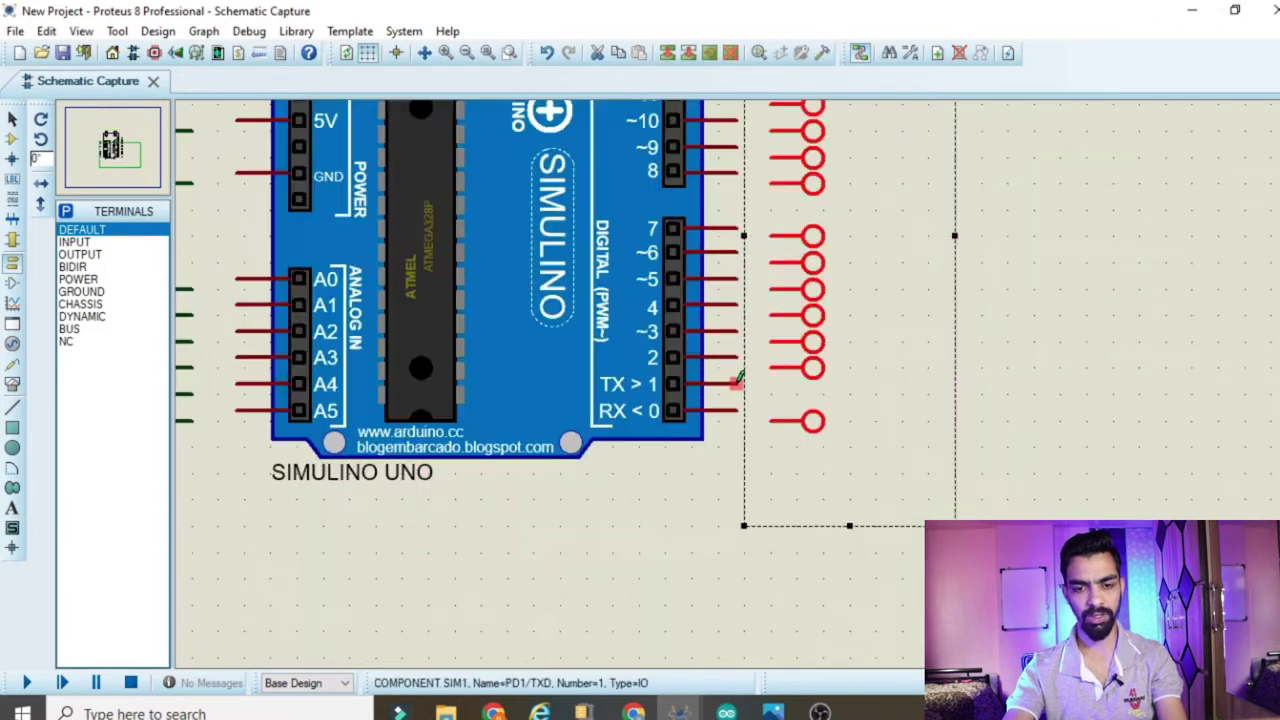
left_click(778, 430)
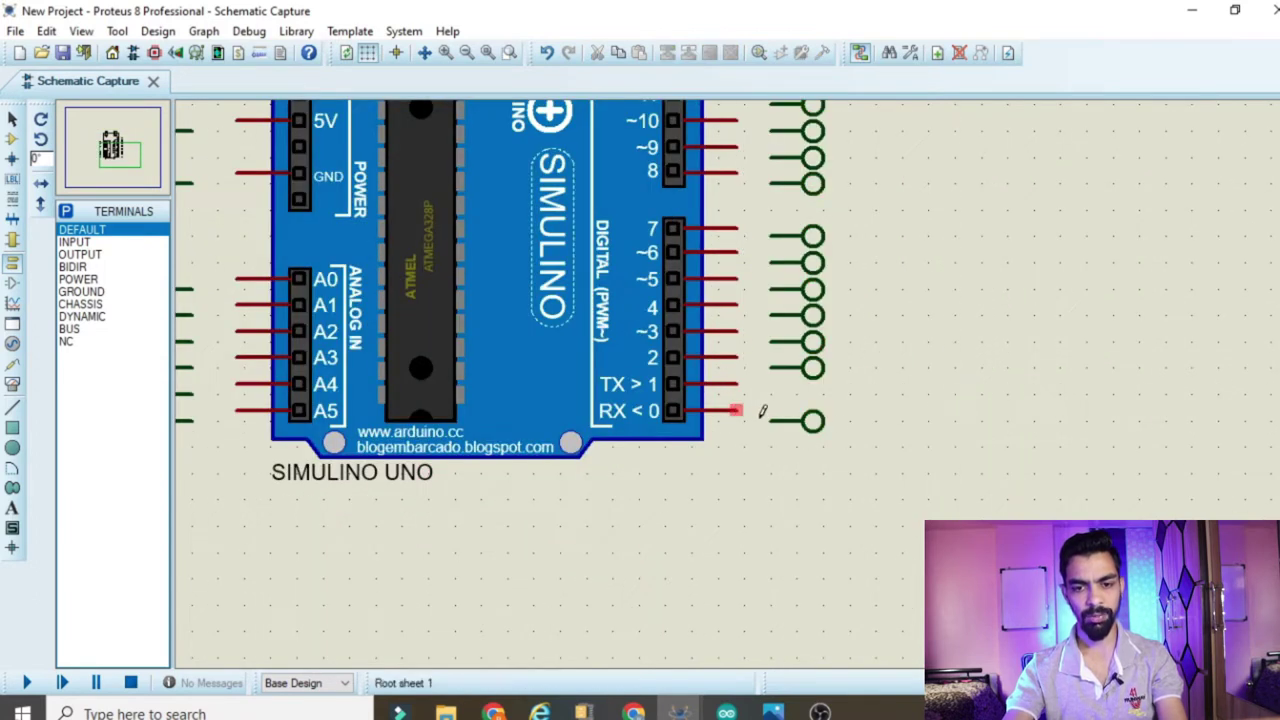
left_click(813, 425)
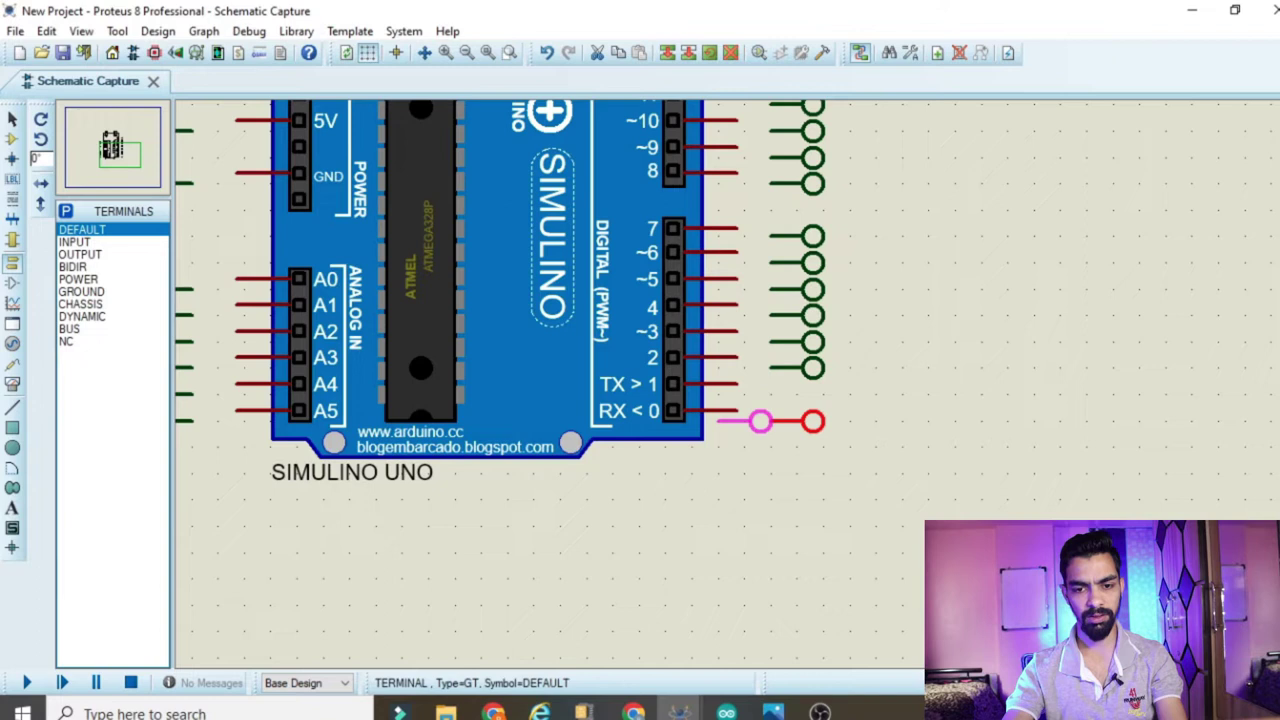
left_click(760, 421)
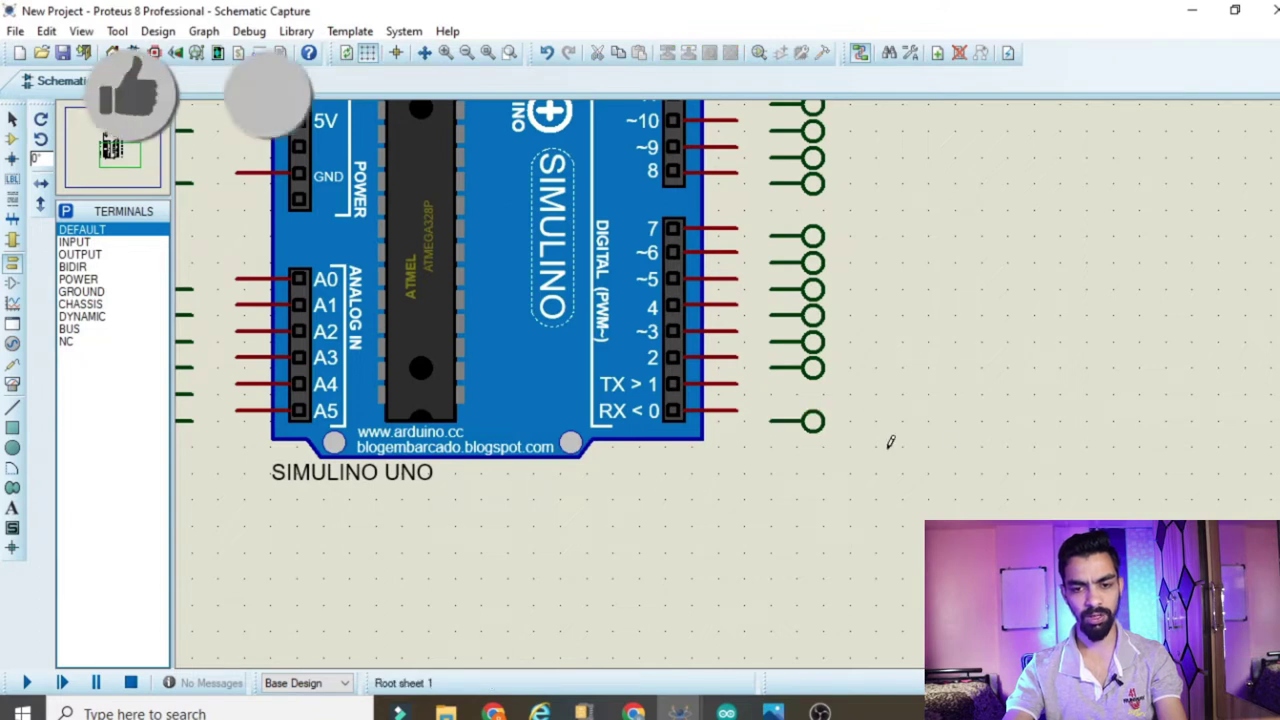
Wire the RX pin to the bottom terminal and shift the upper terminals down one grid step.
left_click(738, 411)
left_click(770, 421)
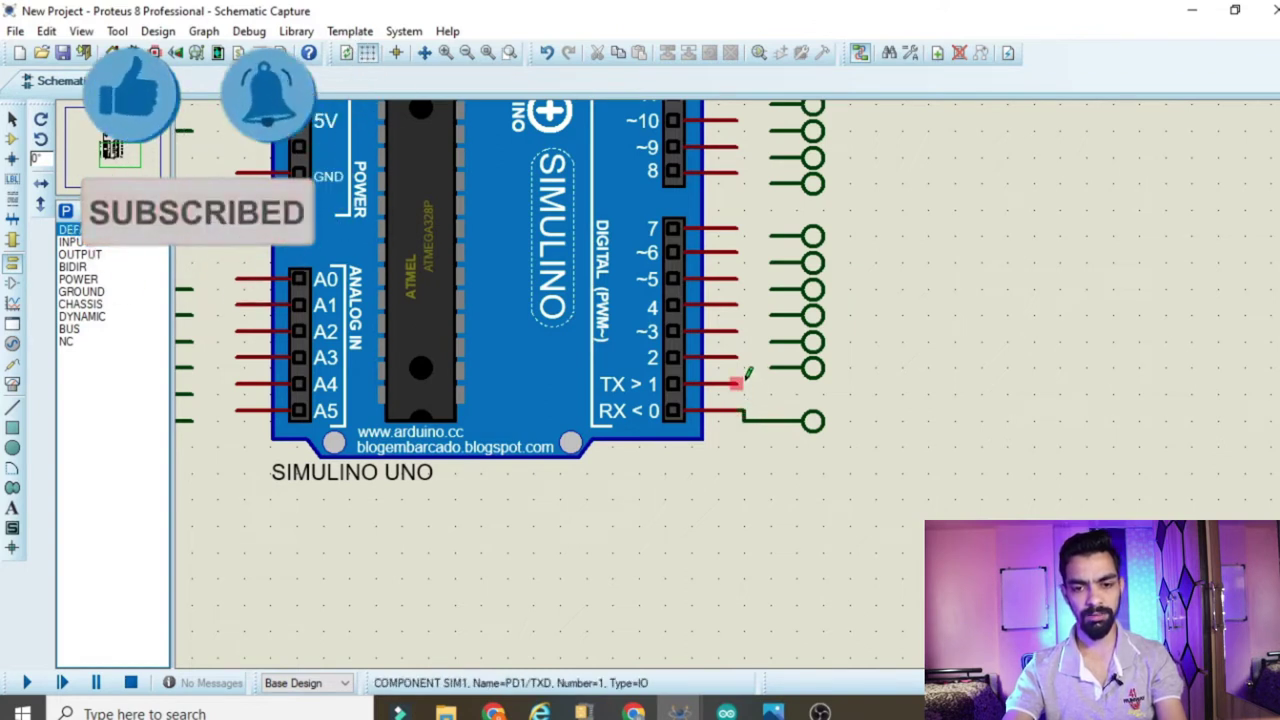
left_click_drag(744, 211, 824, 330)
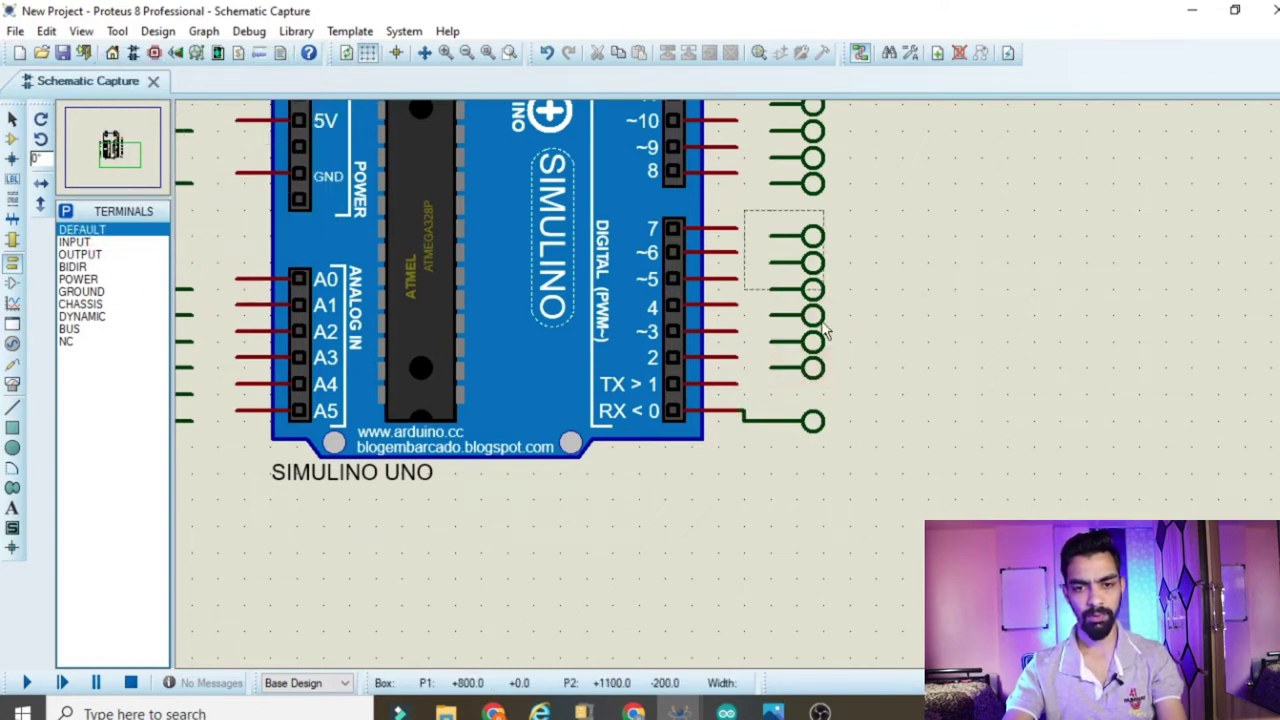
left_click_drag(838, 387, 826, 370)
left_click_drag(812, 300, 812, 326)
left_click(891, 349)
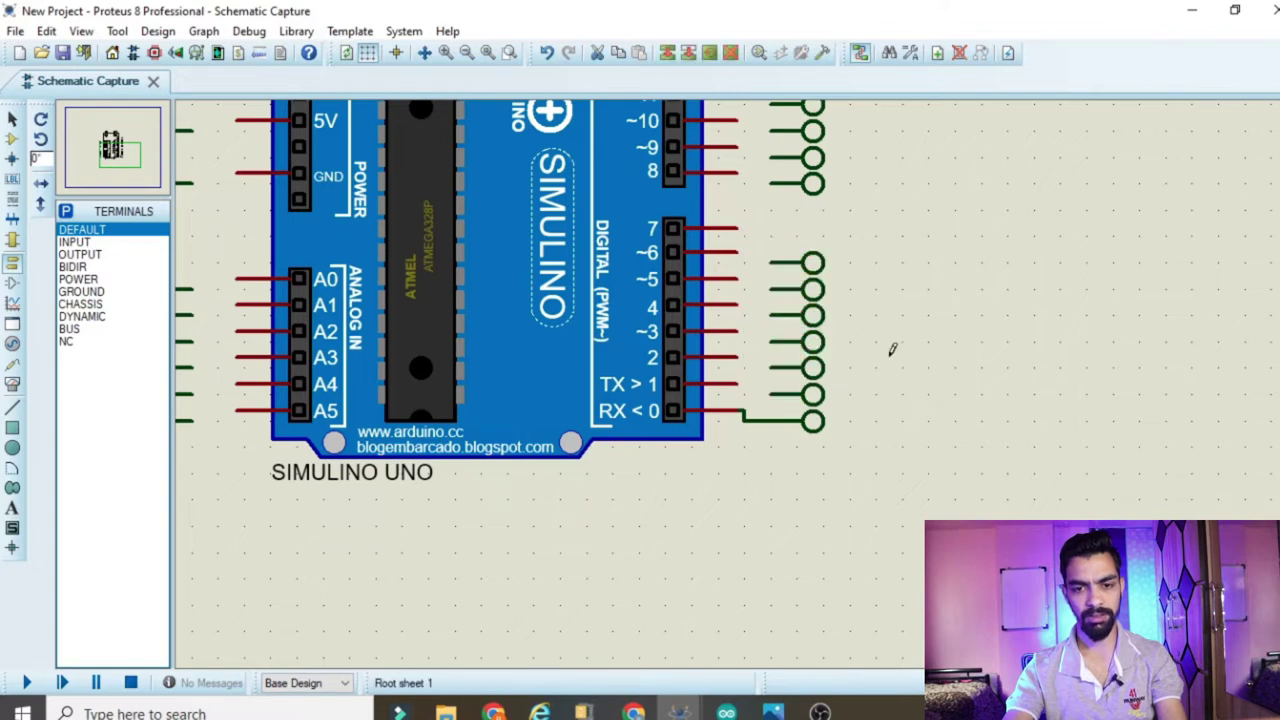
Wire the TX pin and pins 2 through 6 to their terminals.
left_click(741, 384)
left_click(772, 395)
left_click(741, 357)
left_click(768, 368)
left_click(741, 331)
left_click(768, 341)
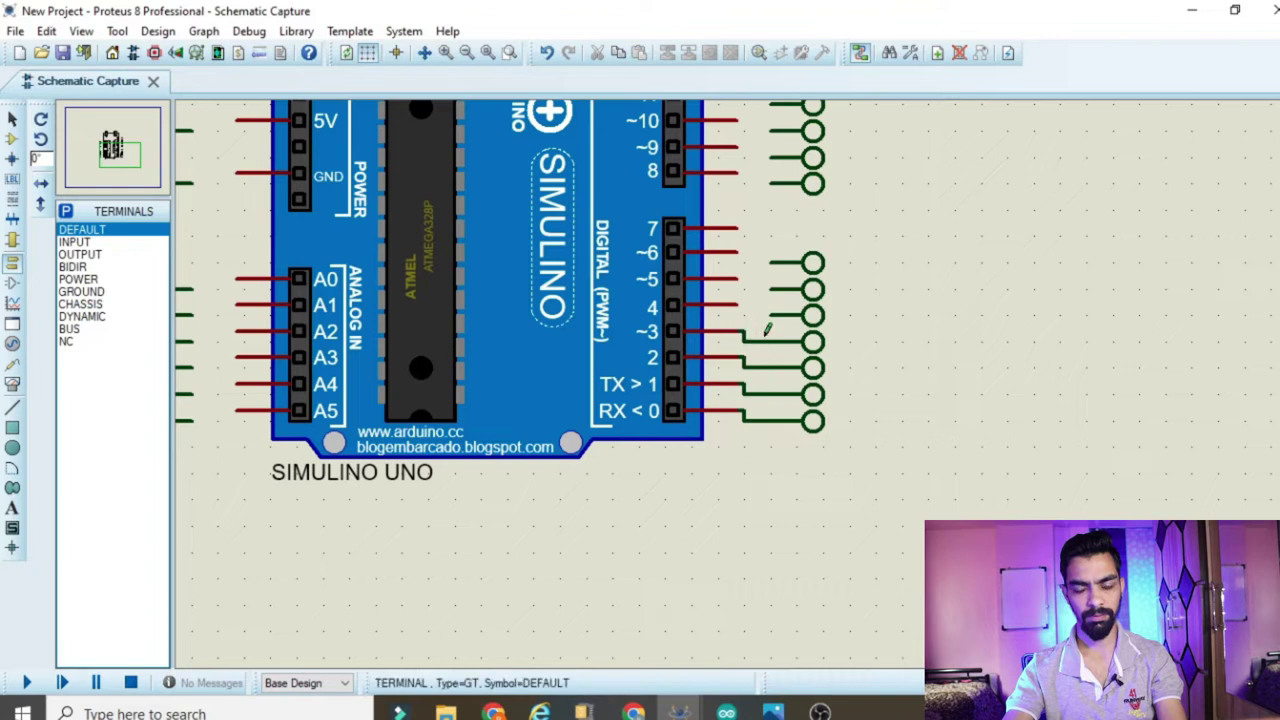
left_click(741, 305)
left_click(768, 315)
left_click(741, 279)
left_click(768, 289)
left_click(741, 253)
left_click(768, 263)
left_click(82, 229)
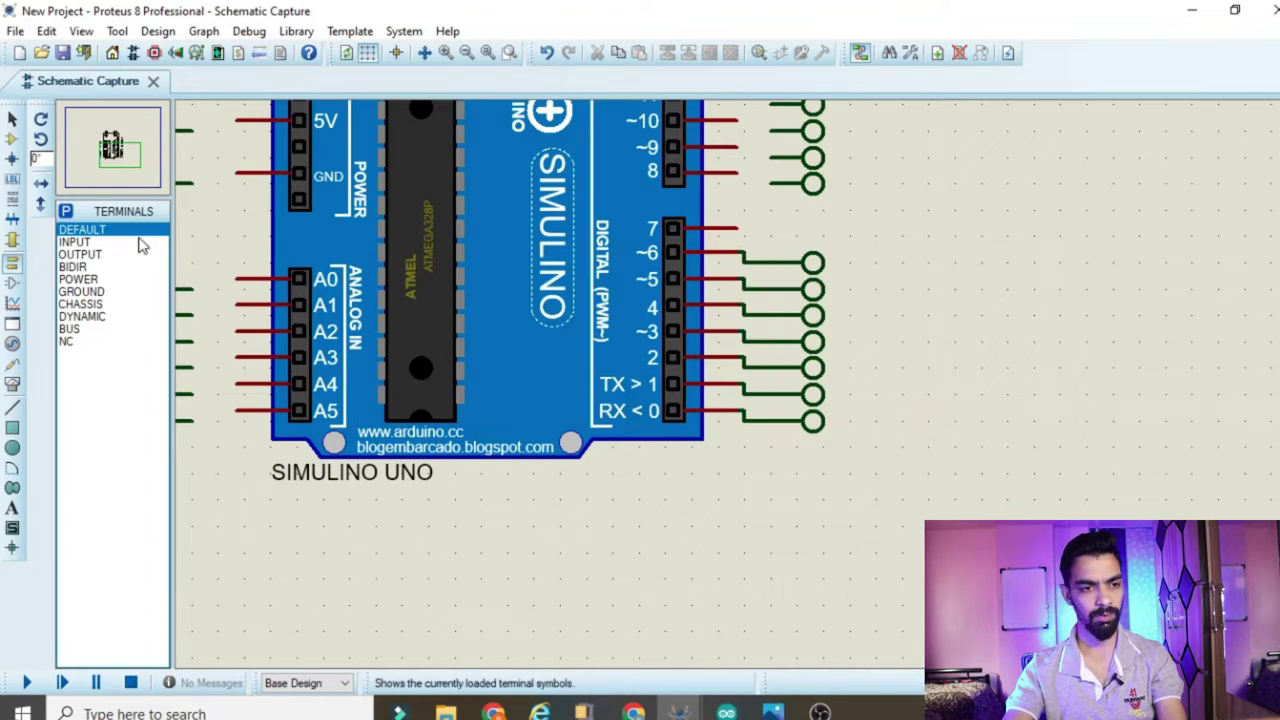
Add a terminal beside pin 7 and rotate it 180 degrees to face the pin.
left_click(777, 233)
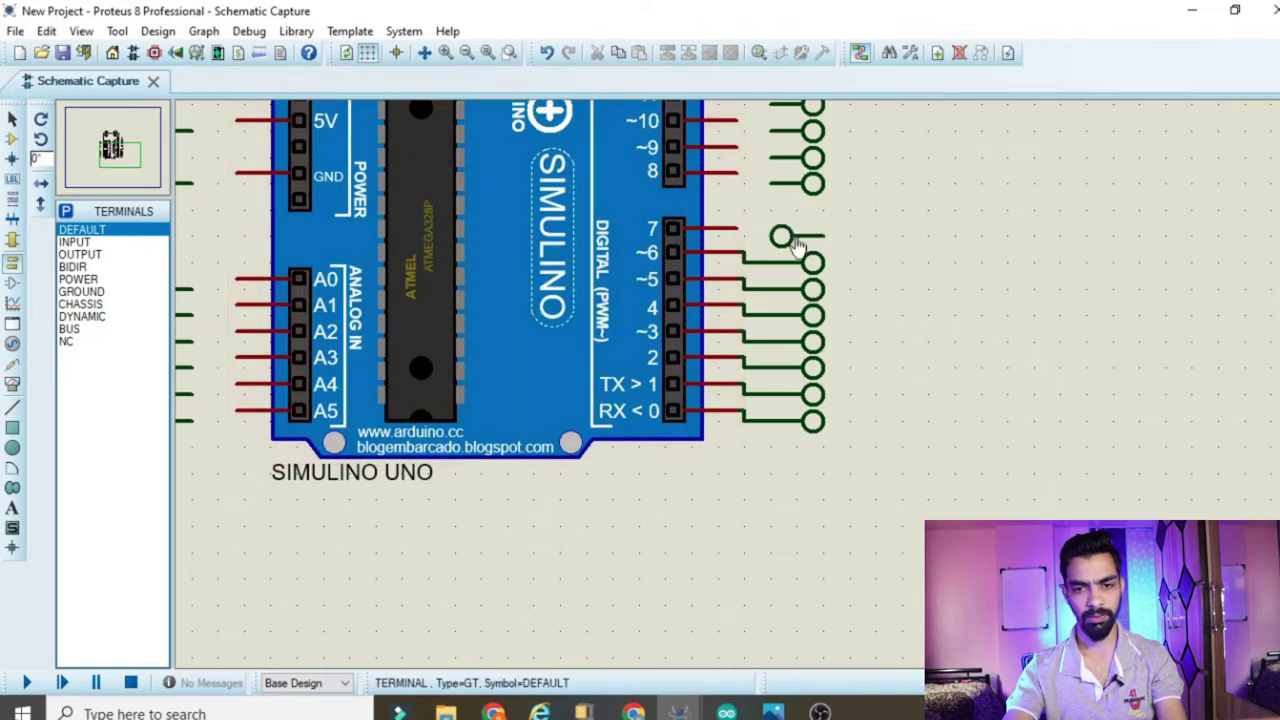
right_click(797, 243)
left_click(880, 352)
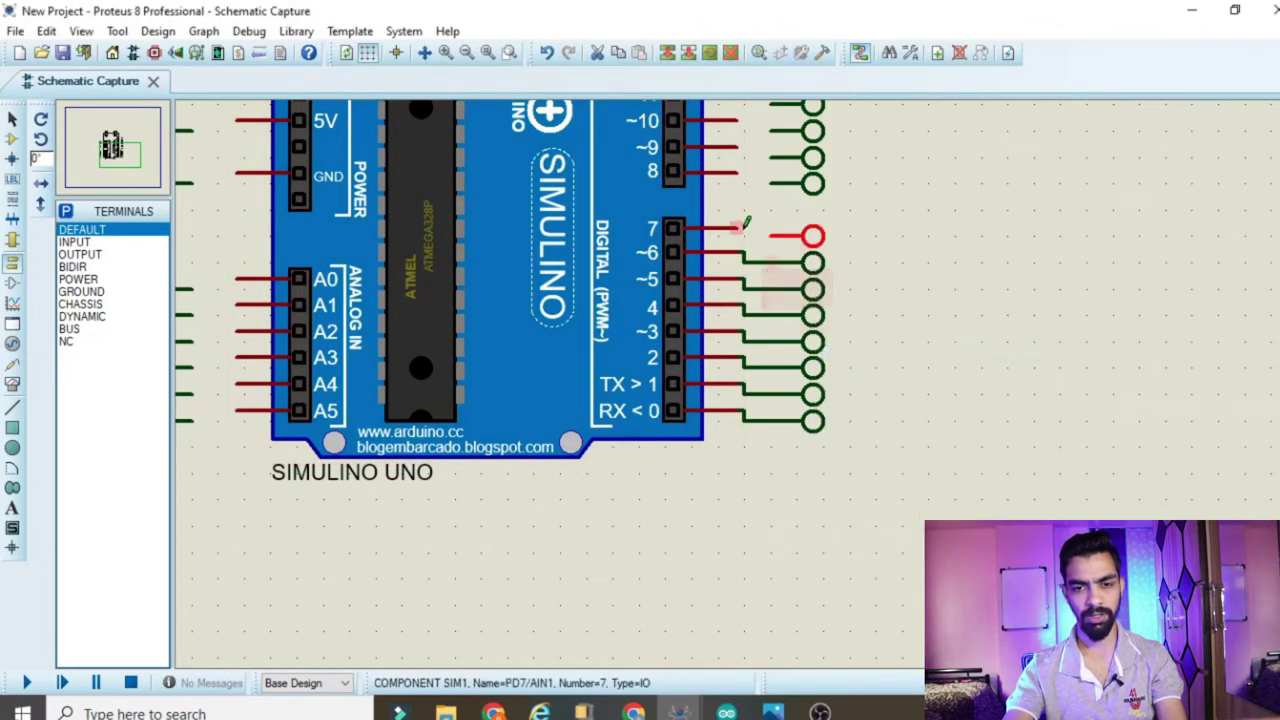
scroll(757, 240, "down", 2)
scroll(756, 285, "up", 2)
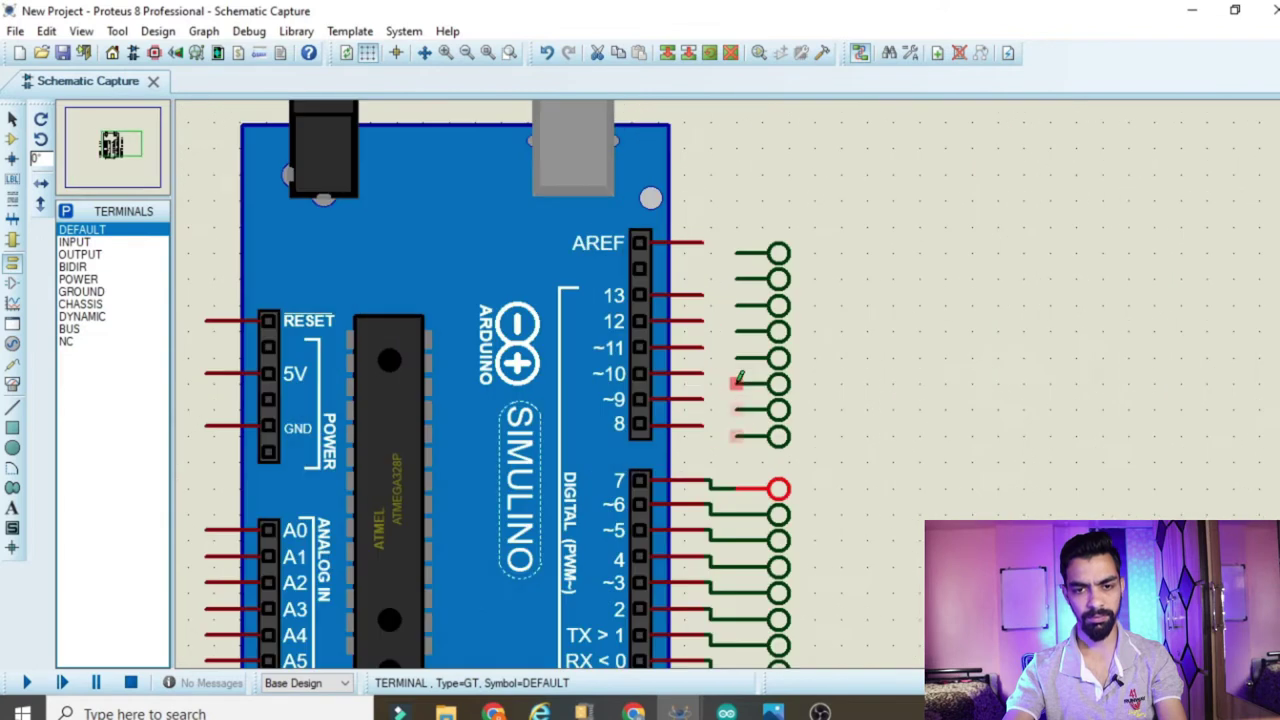
Wire pin 8 and AREF to their terminals and delete the spare terminal below AREF.
left_click(703, 425)
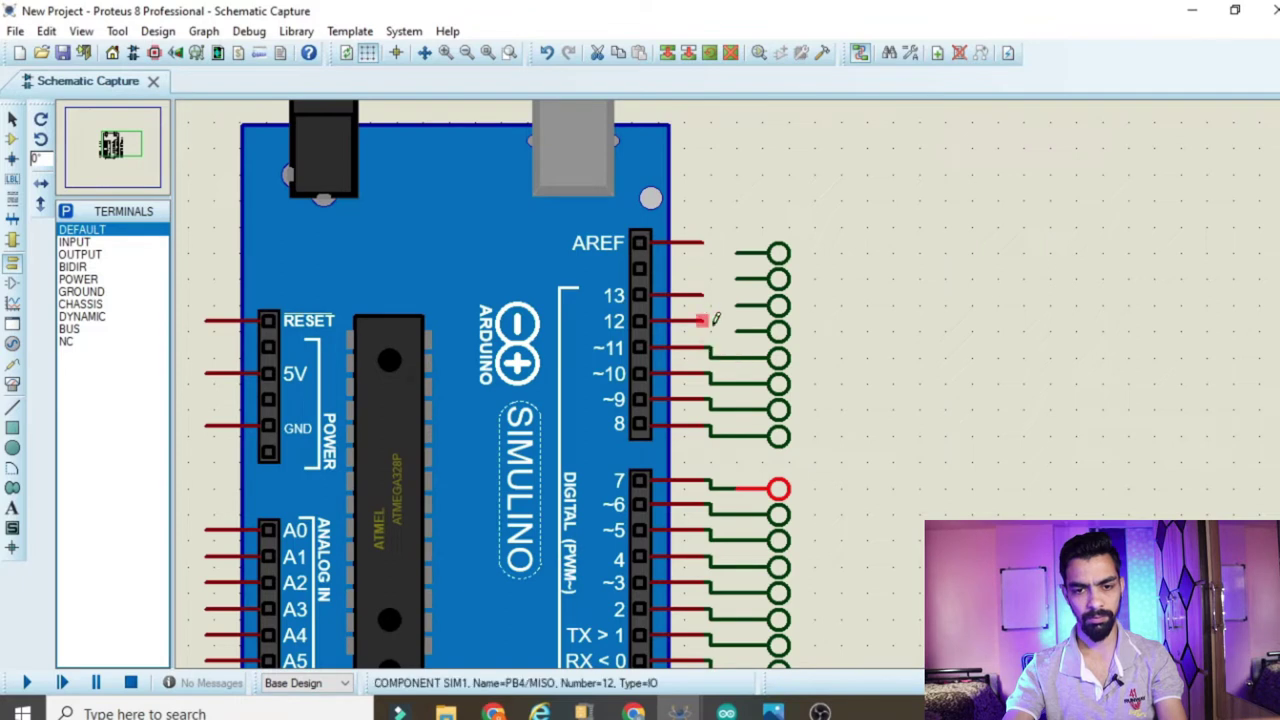
left_click(735, 253)
left_click(785, 279)
key("Delete")
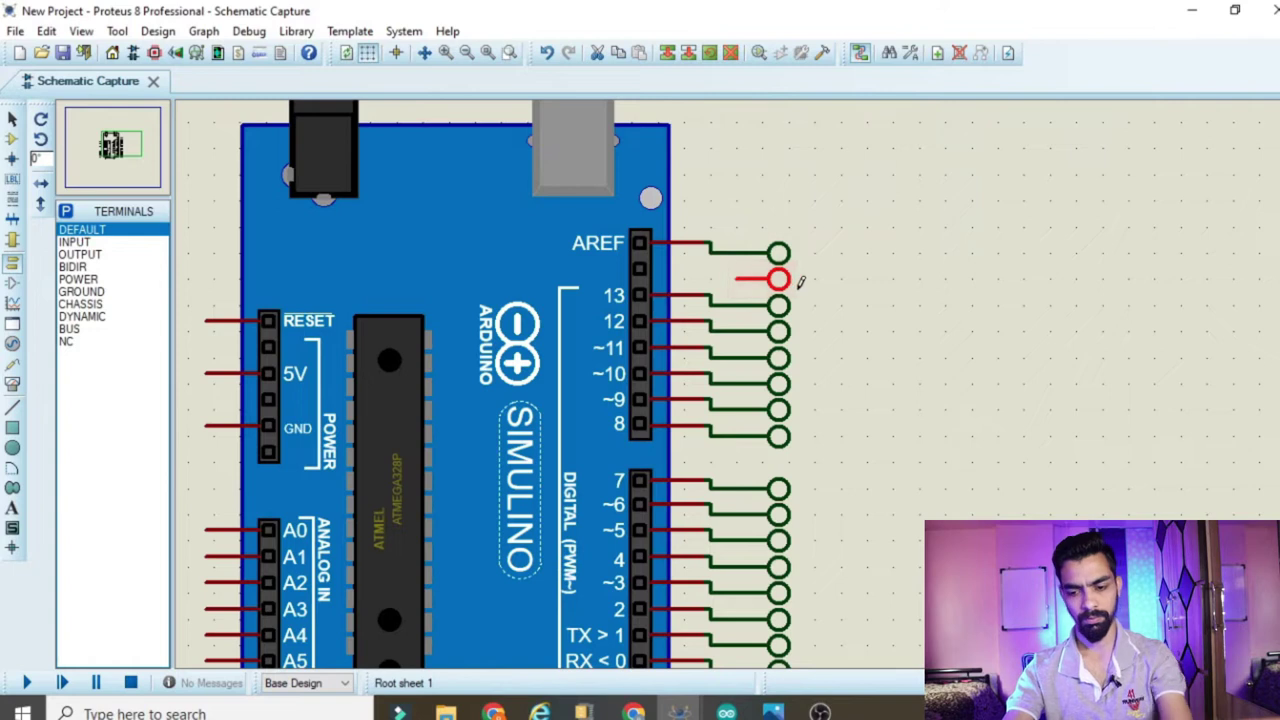
left_click(274, 506)
scroll(700, 420, "down", 2)
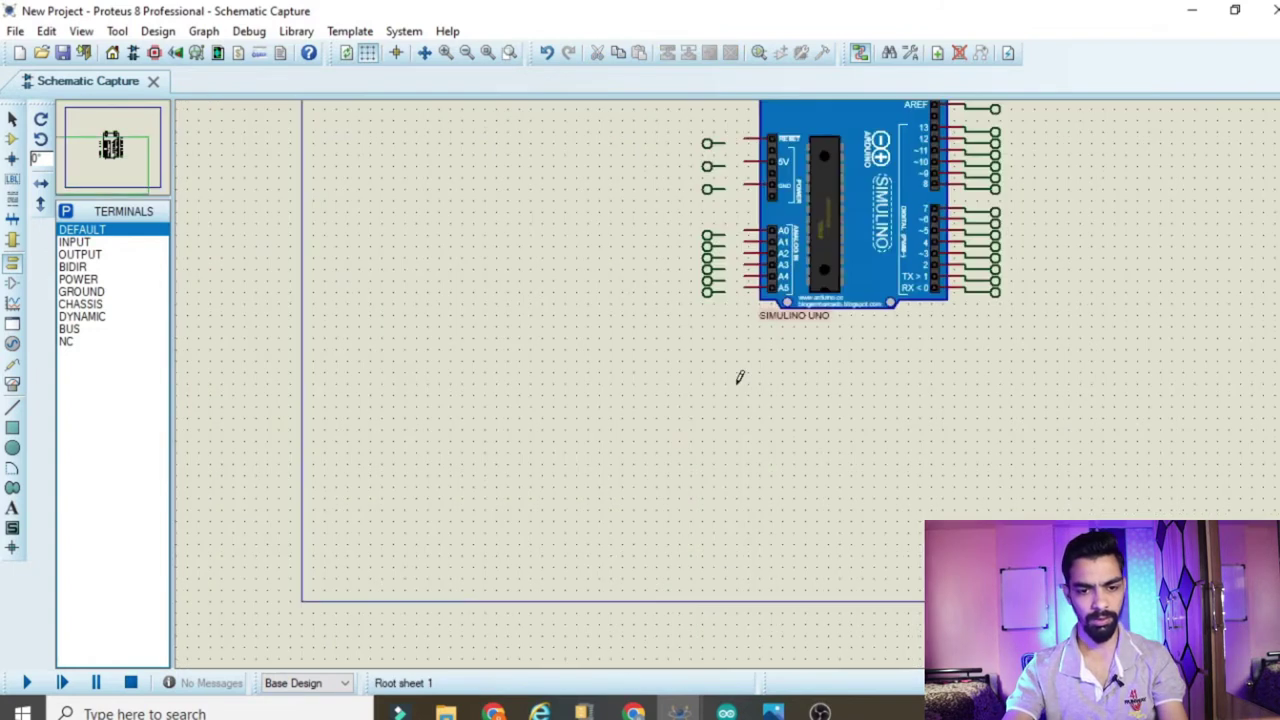
Wire analog pins A5, A4, A3, A2, A1 and A0 to their terminals.
scroll(737, 374, "up", 1)
scroll(714, 451, "up", 1)
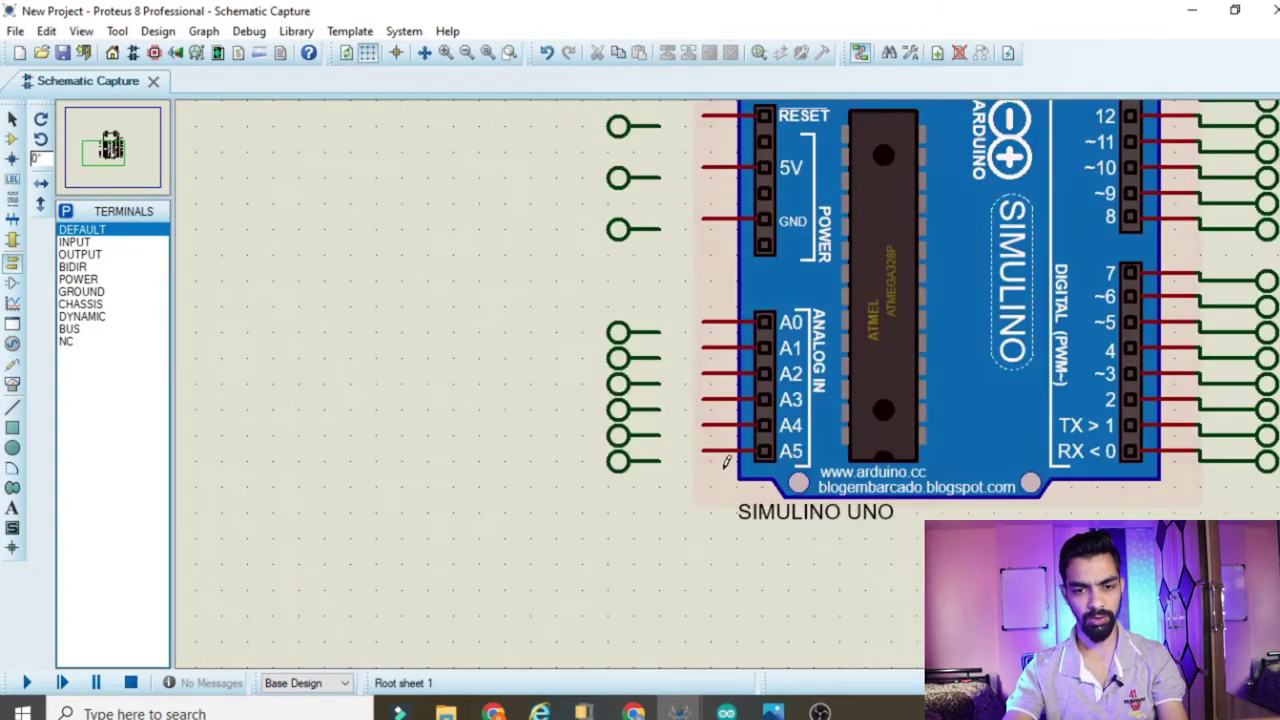
left_click(706, 450)
left_click(660, 460)
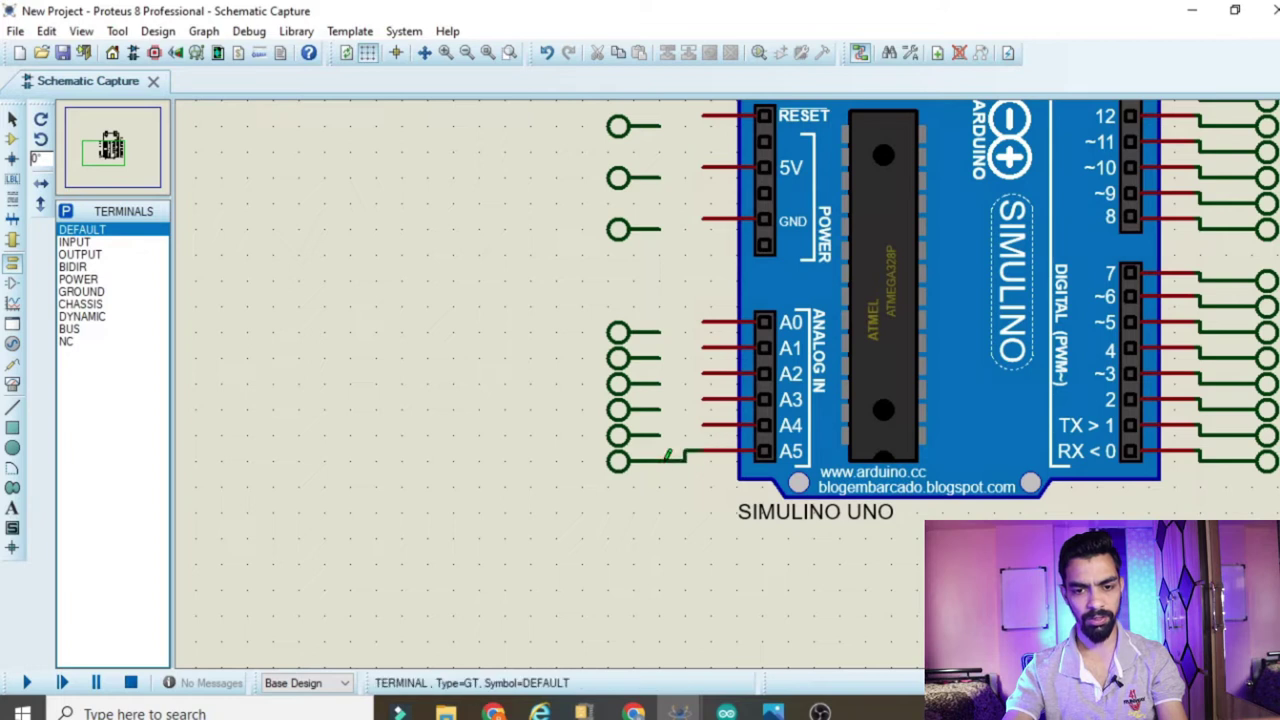
left_click(704, 425)
left_click(660, 435)
left_click(705, 399)
left_click(660, 409)
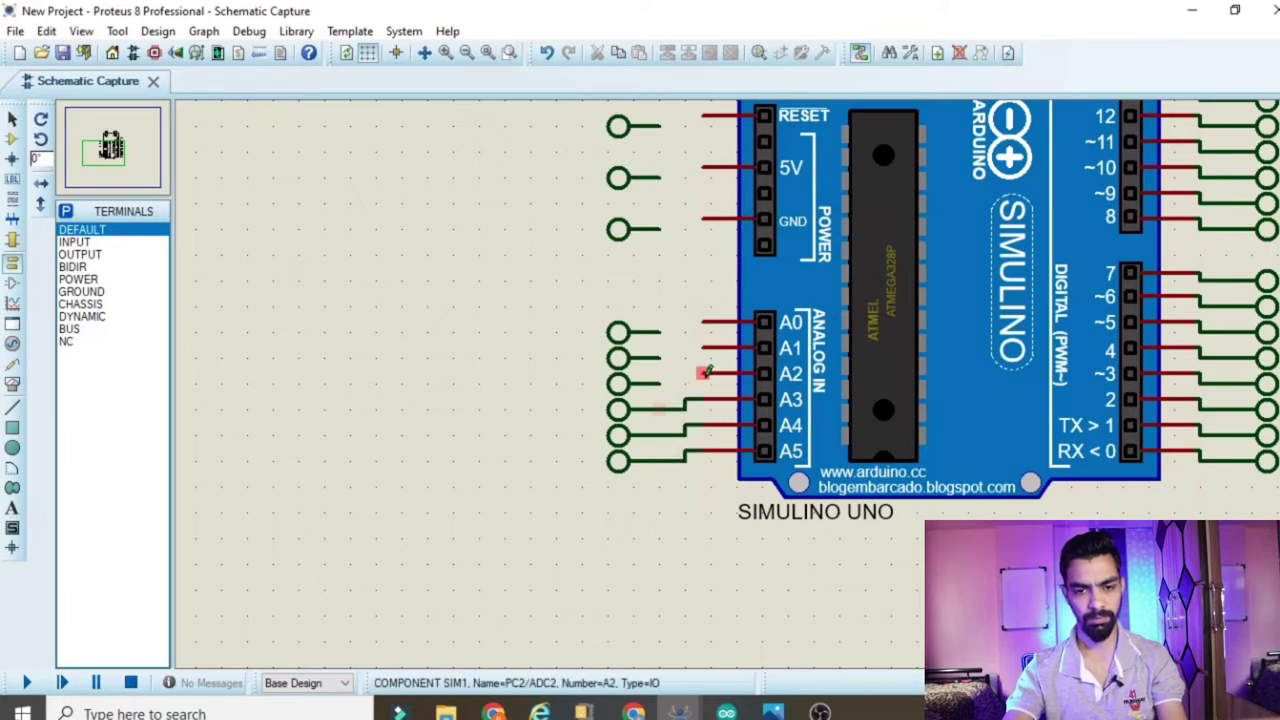
left_click(705, 373)
left_click(660, 383)
left_click(705, 348)
left_click(660, 357)
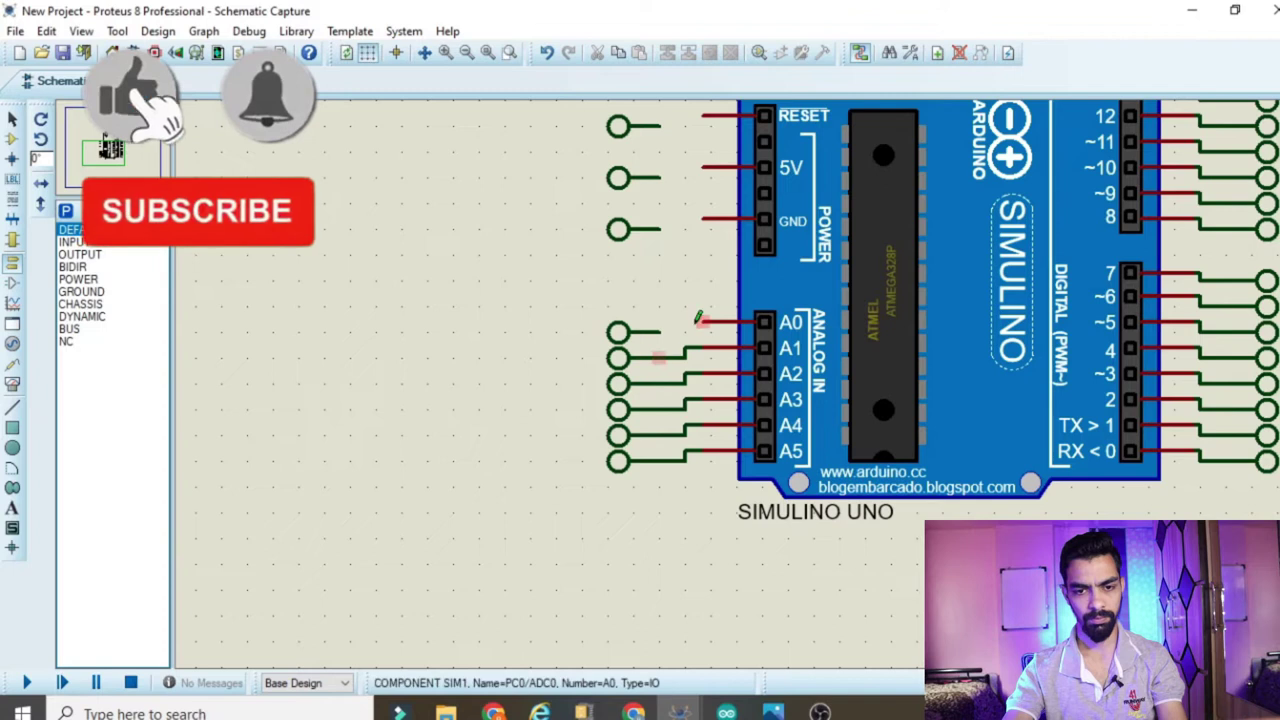
left_click(705, 322)
left_click(658, 330)
Wire the GND, 5V and RESET pins to their terminals.
scroll(658, 330, "down", 3)
scroll(724, 440, "up", 4)
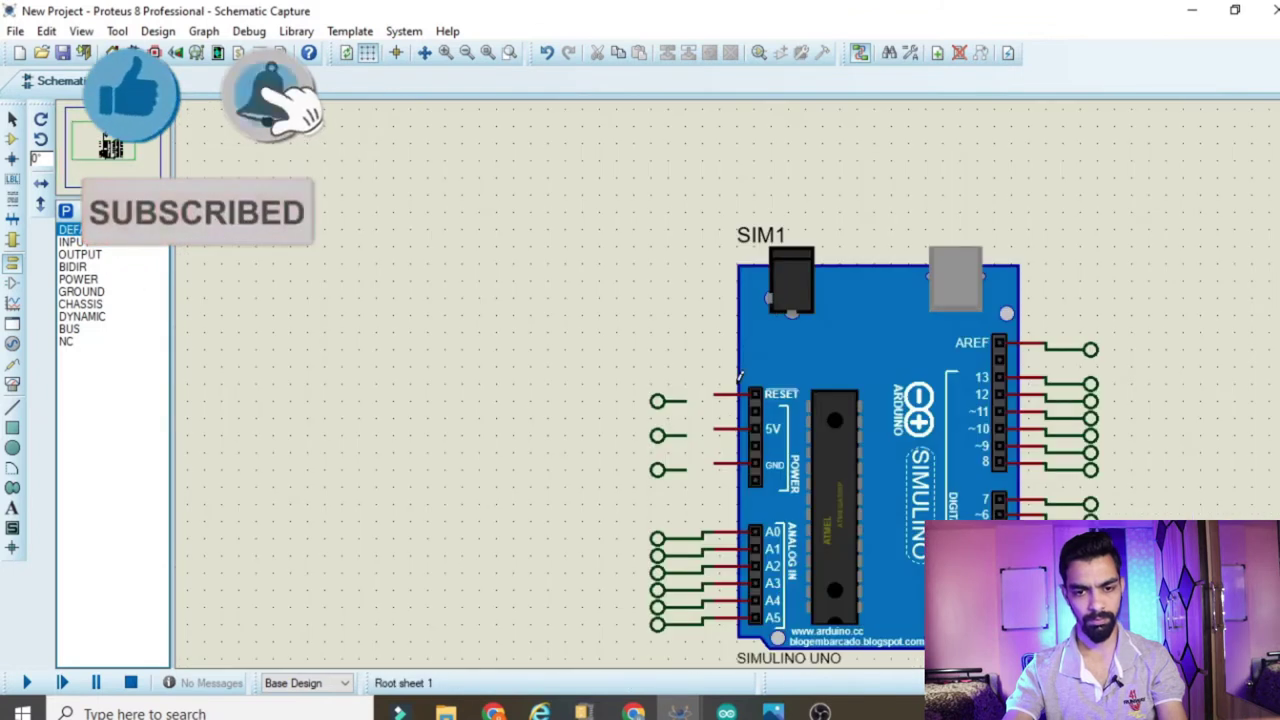
left_click(724, 444)
left_click(660, 460)
left_click(722, 369)
left_click(660, 383)
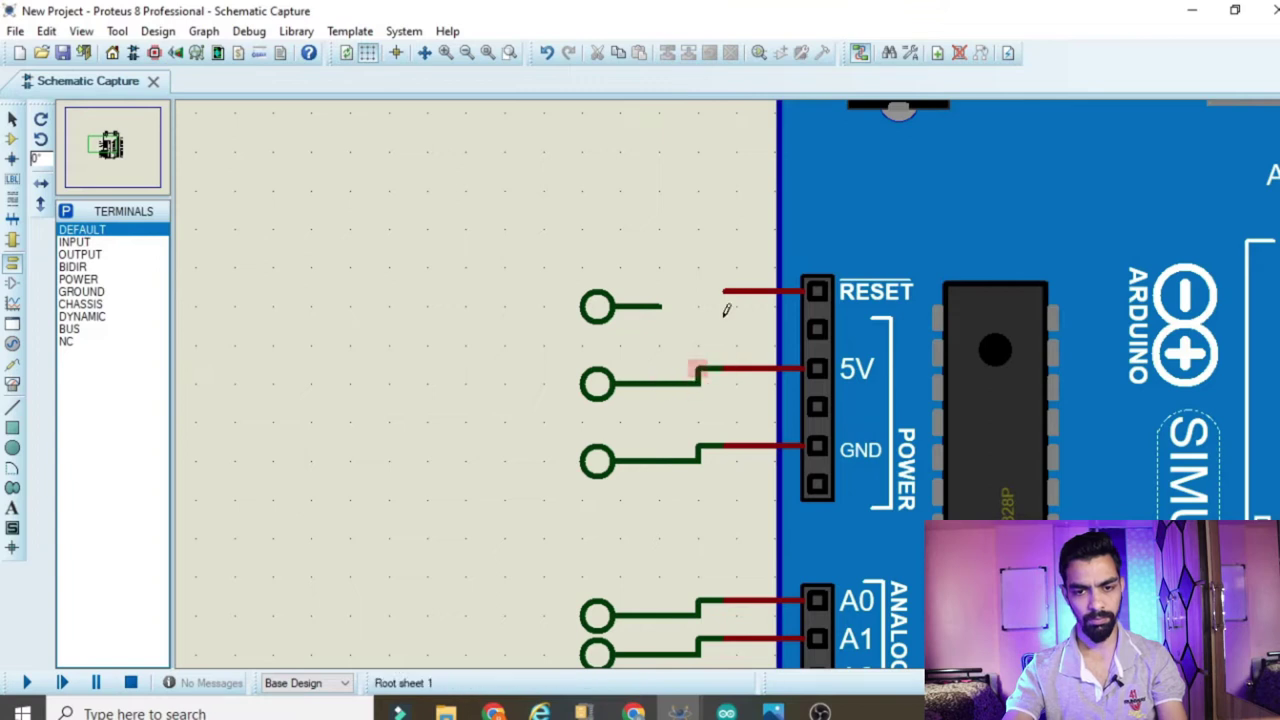
left_click(720, 288)
left_click(657, 304)
scroll(1014, 408, "down", 3)
scroll(1014, 408, "up", 3)
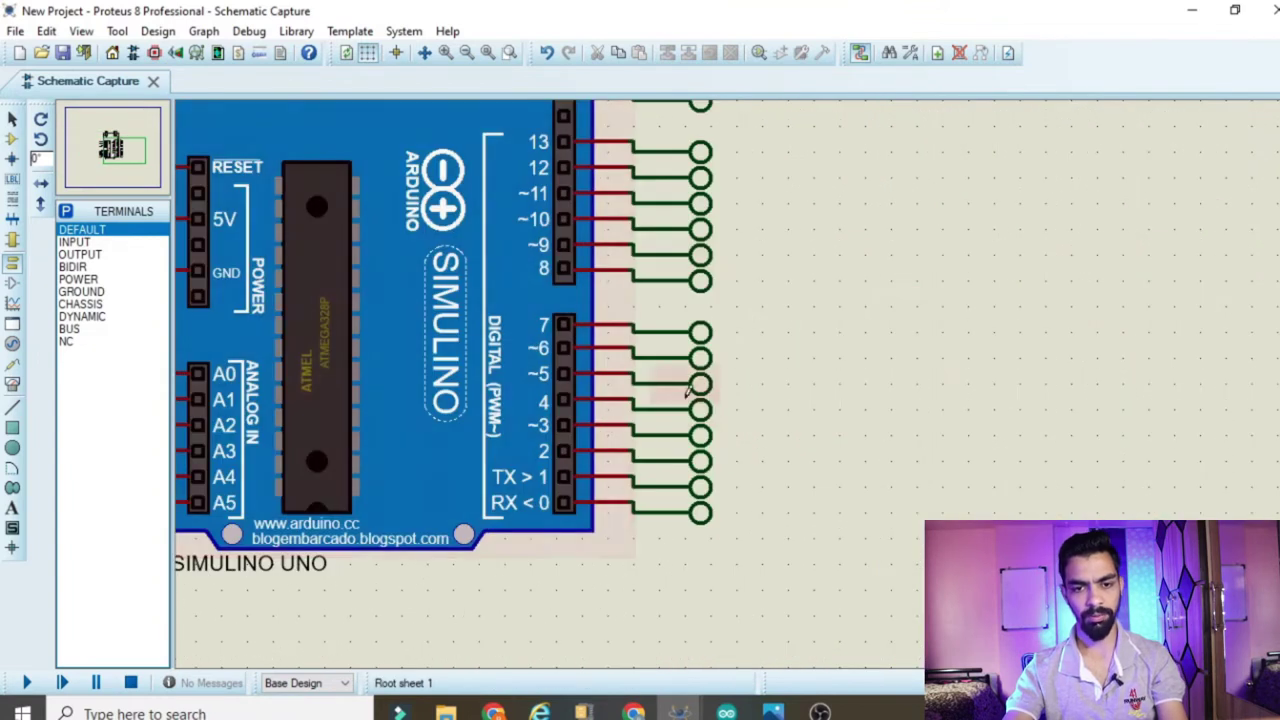
Label the RX 0 and TX 1 pin terminals RX and TX.
scroll(678, 410, "down", 3)
scroll(678, 410, "up", 1)
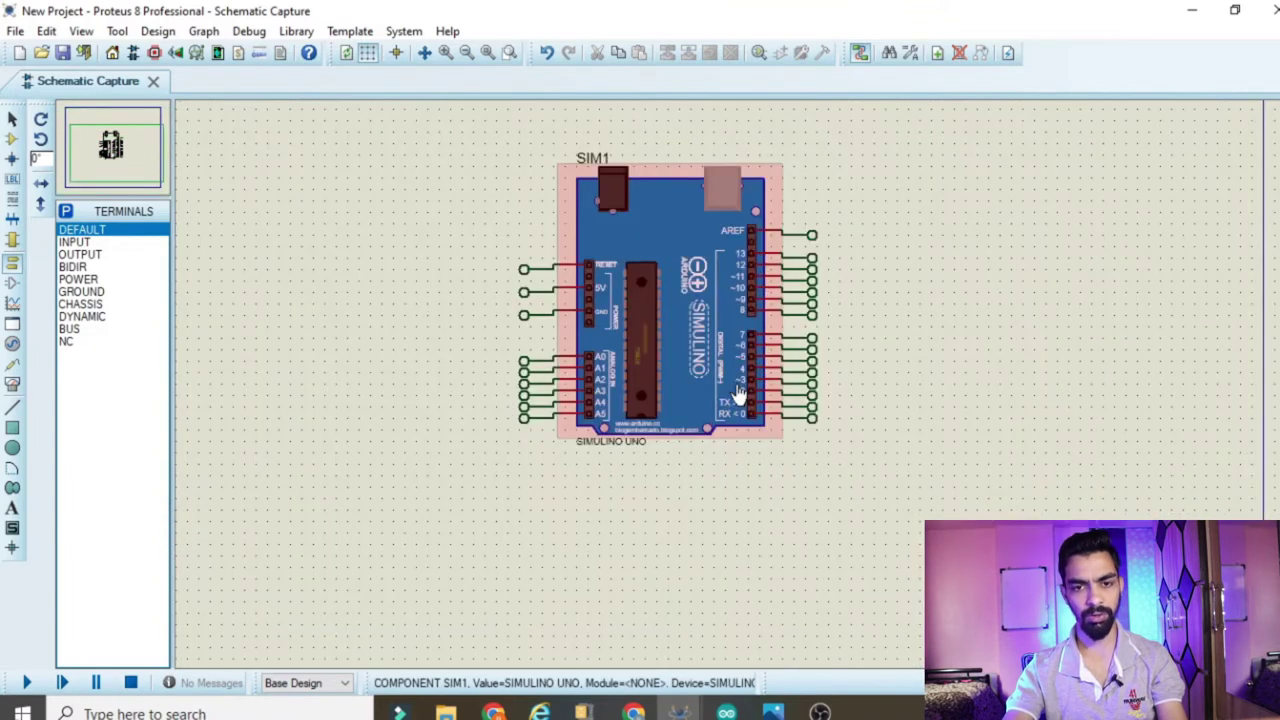
scroll(745, 280, "up", 1)
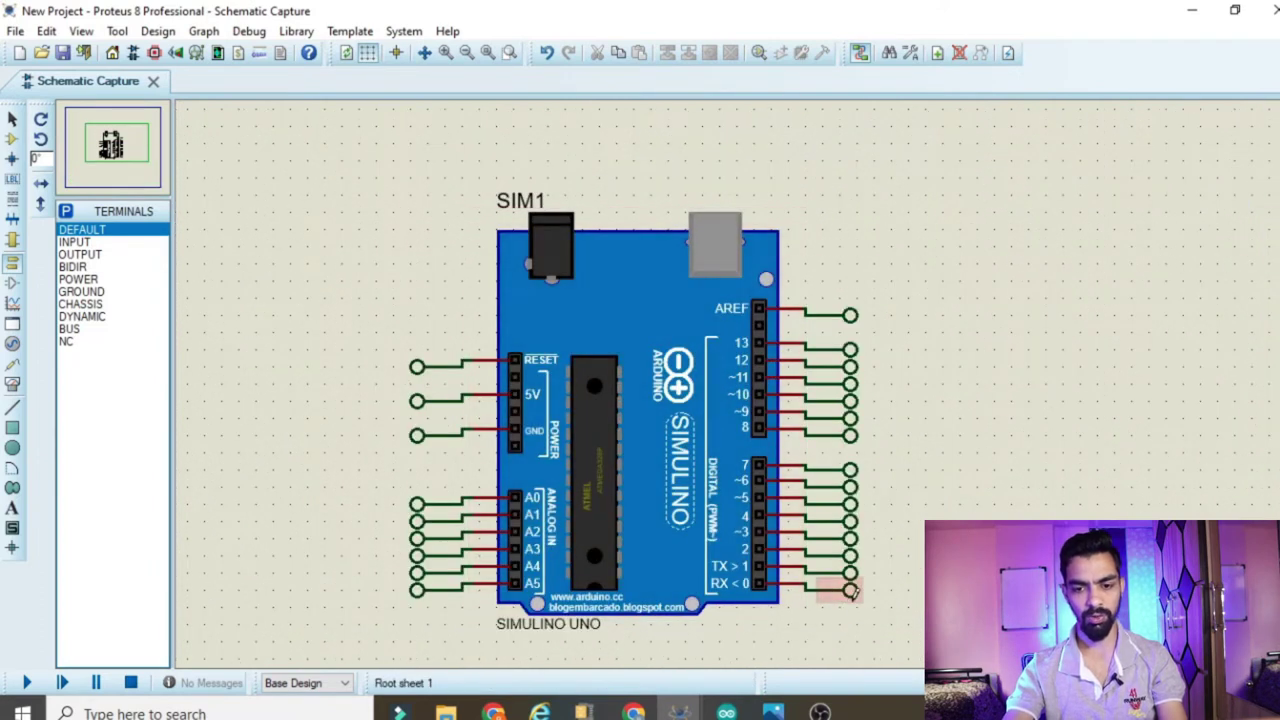
scroll(852, 592, "up", 2)
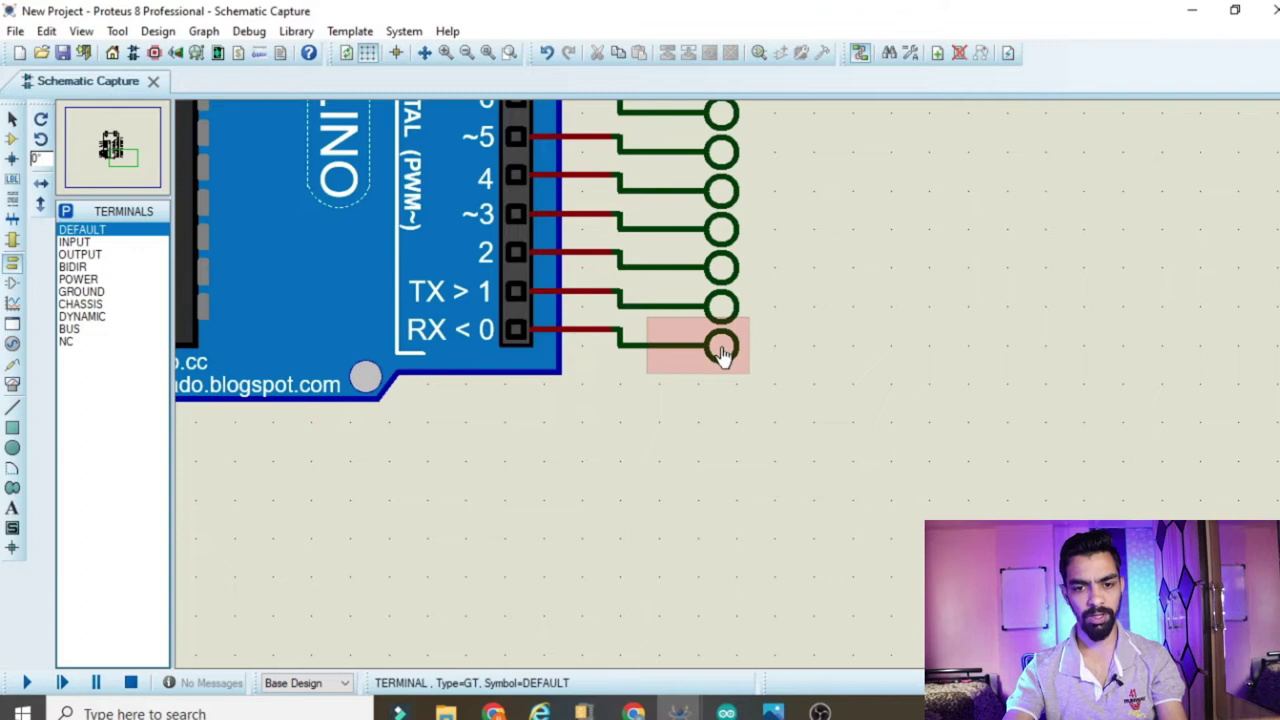
double_click(722, 350)
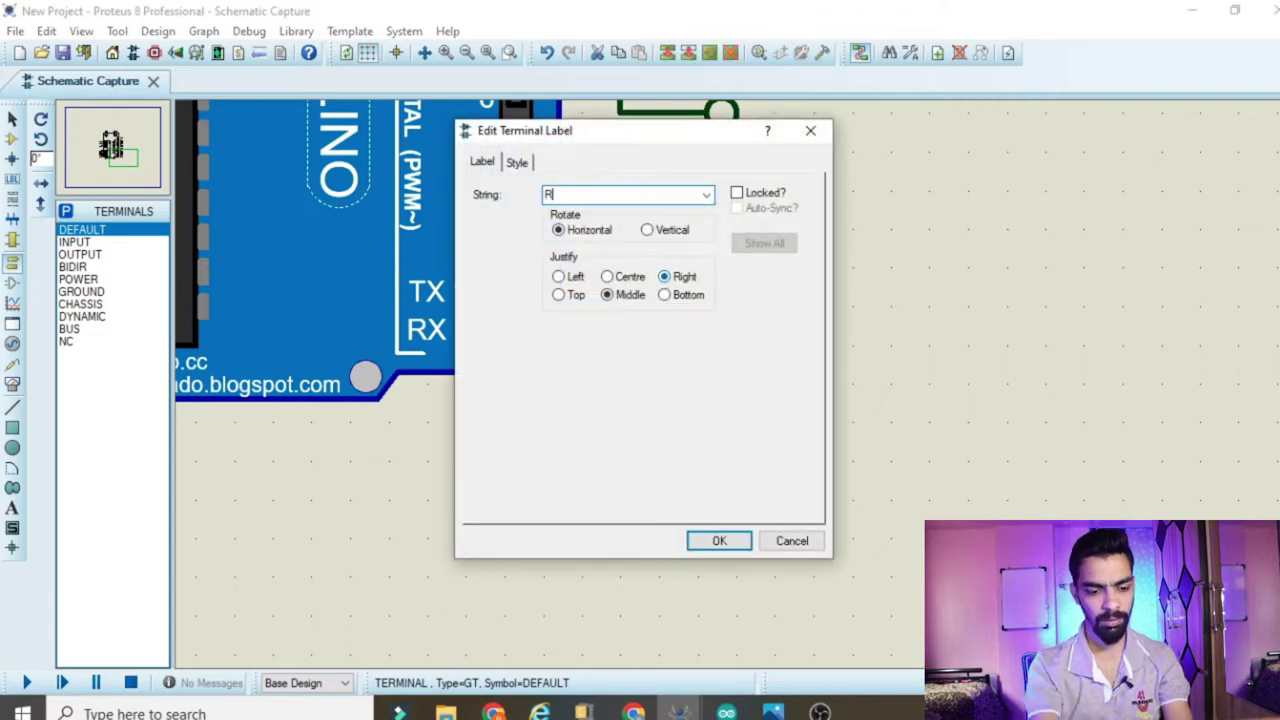
left_click(706, 541)
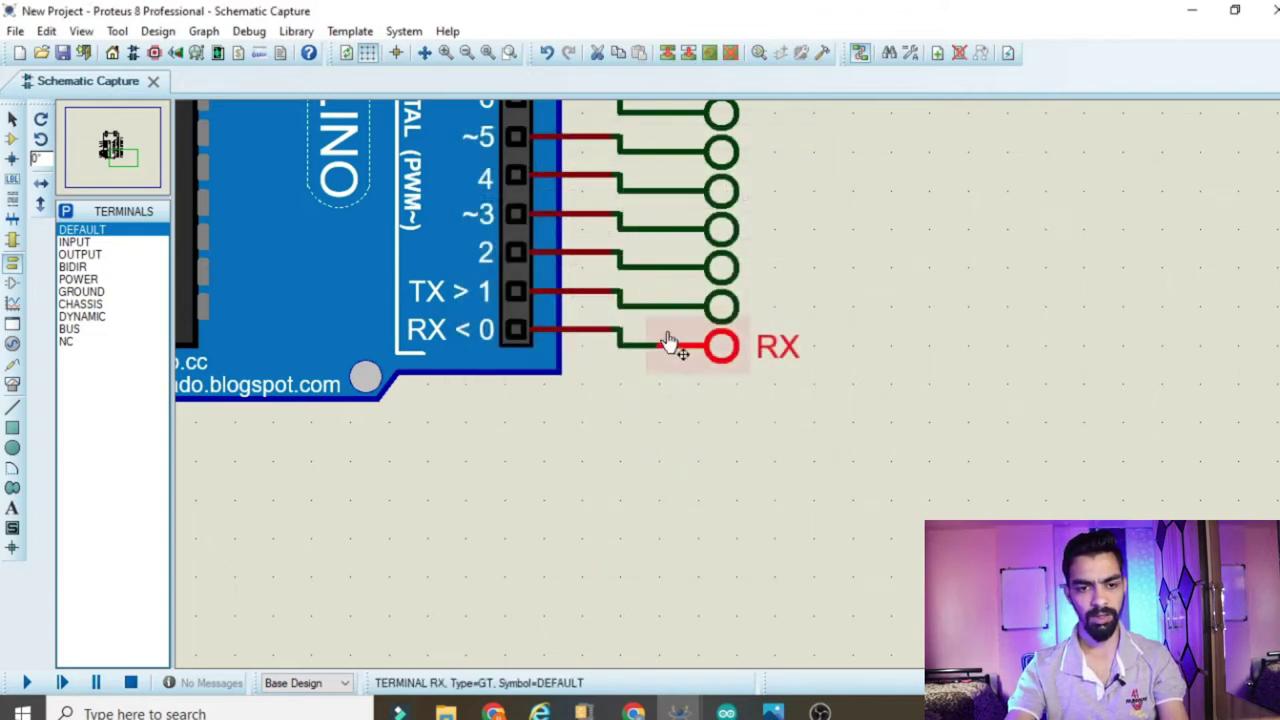
double_click(724, 306)
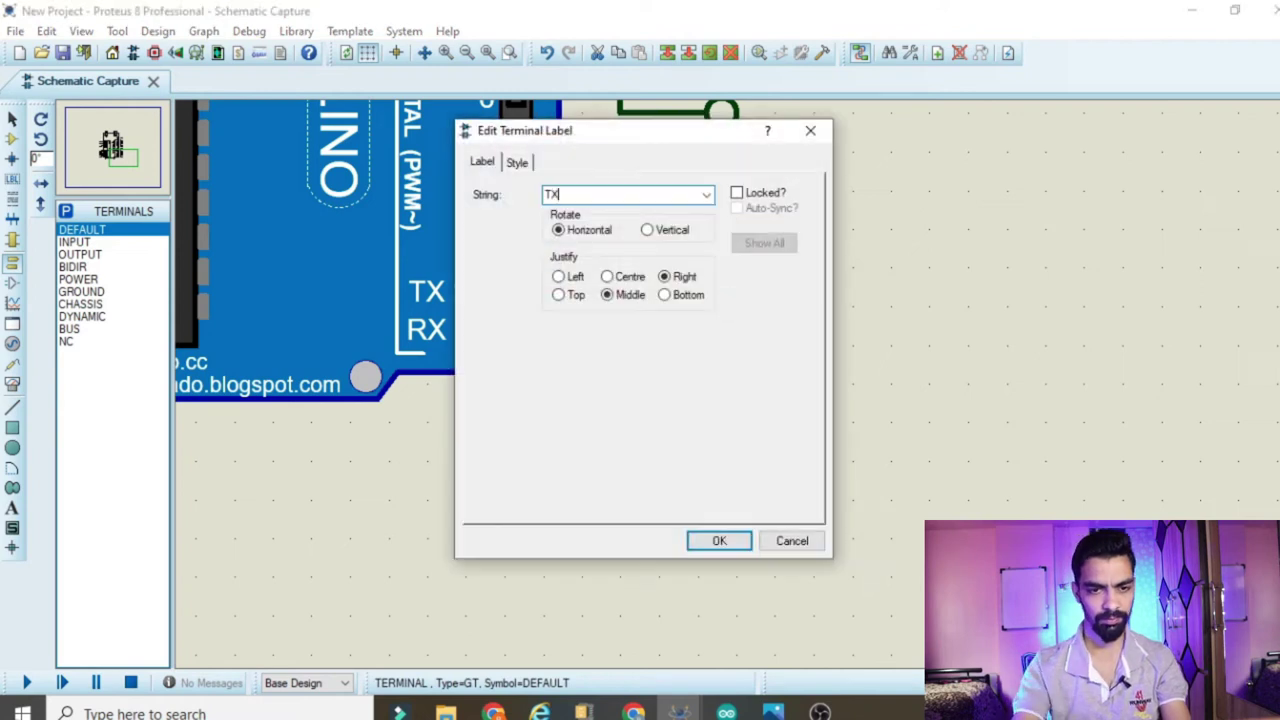
left_click(717, 546)
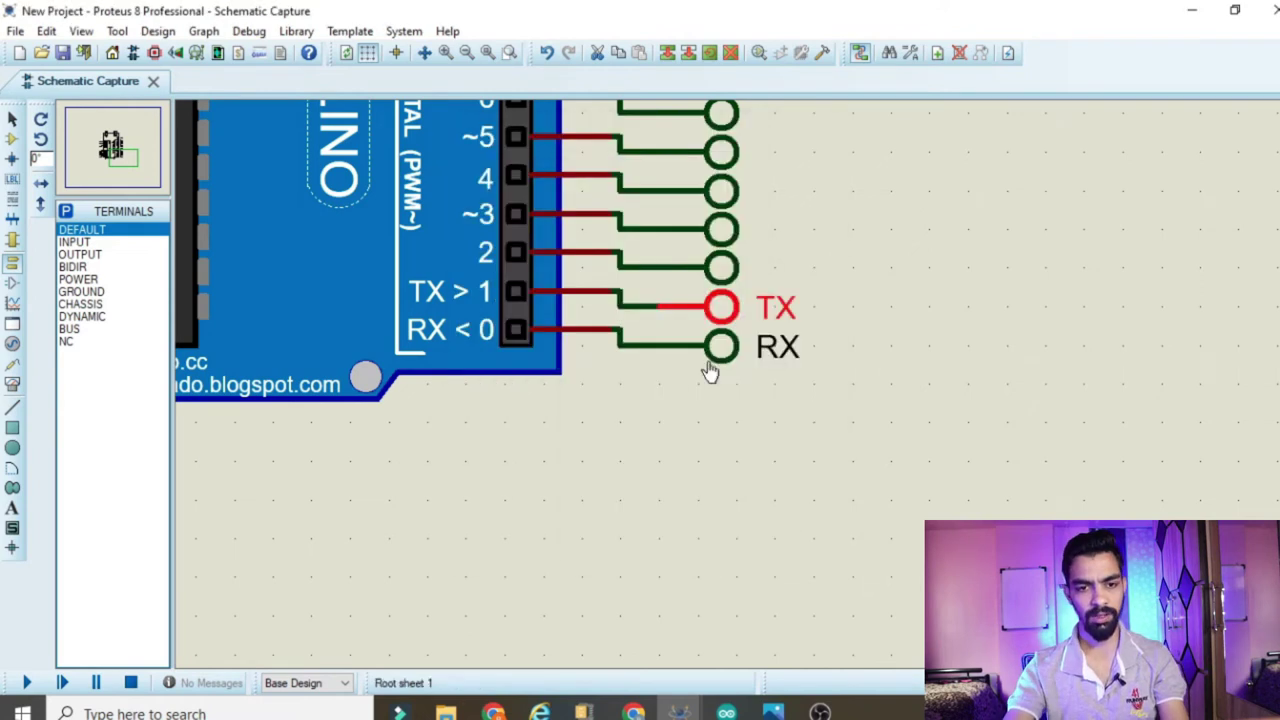
Label the pin 2, 3 and 4 terminals GPIO2, GPIO3 and GPIO4.
double_click(721, 272)
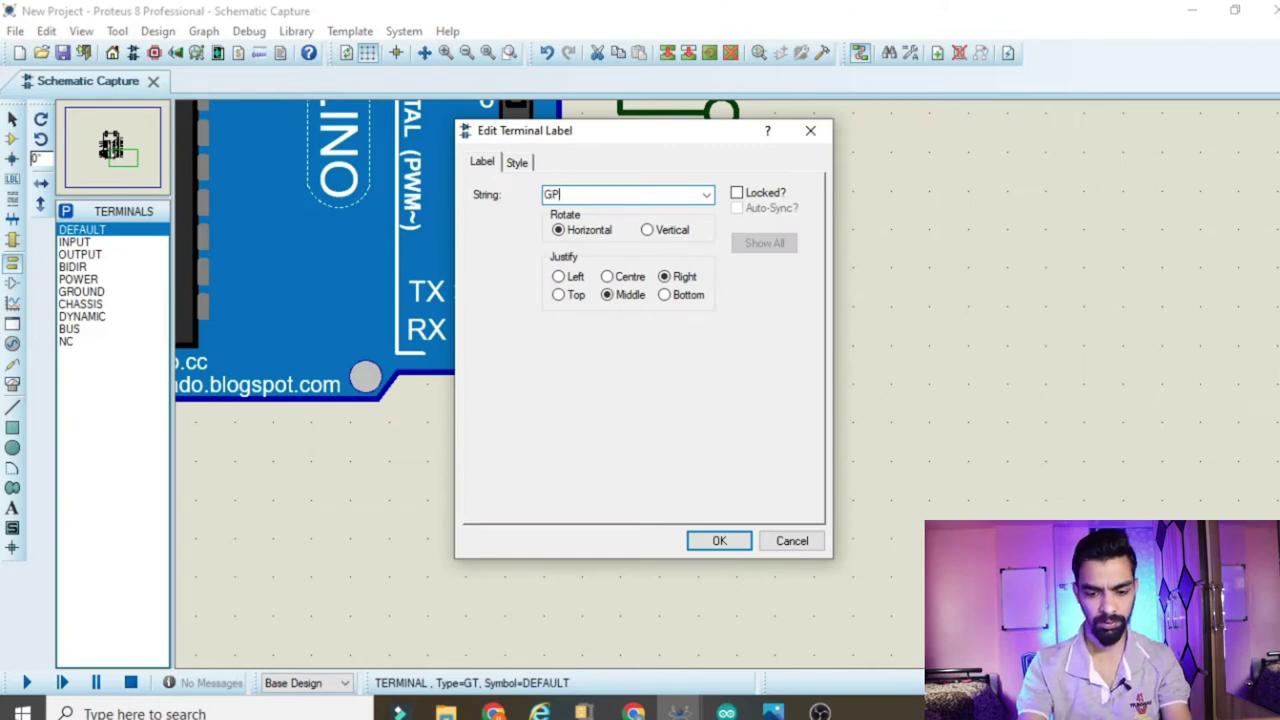
type("GPI")
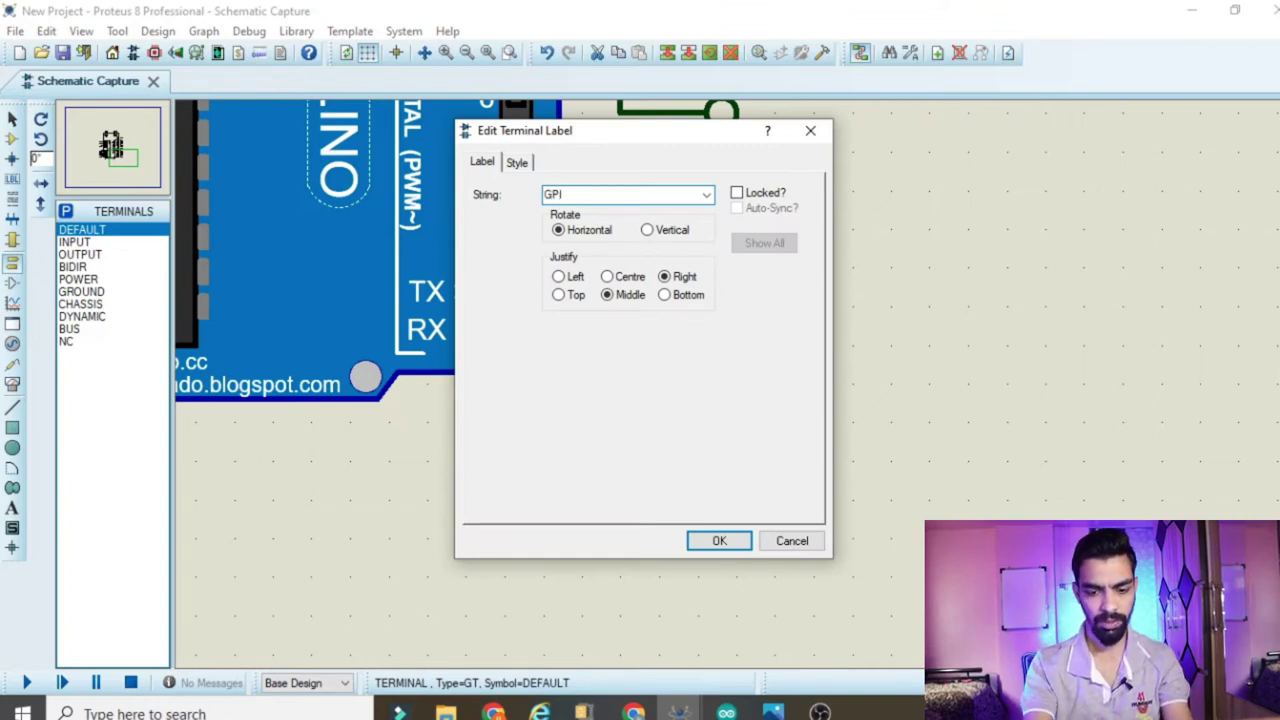
type("O2")
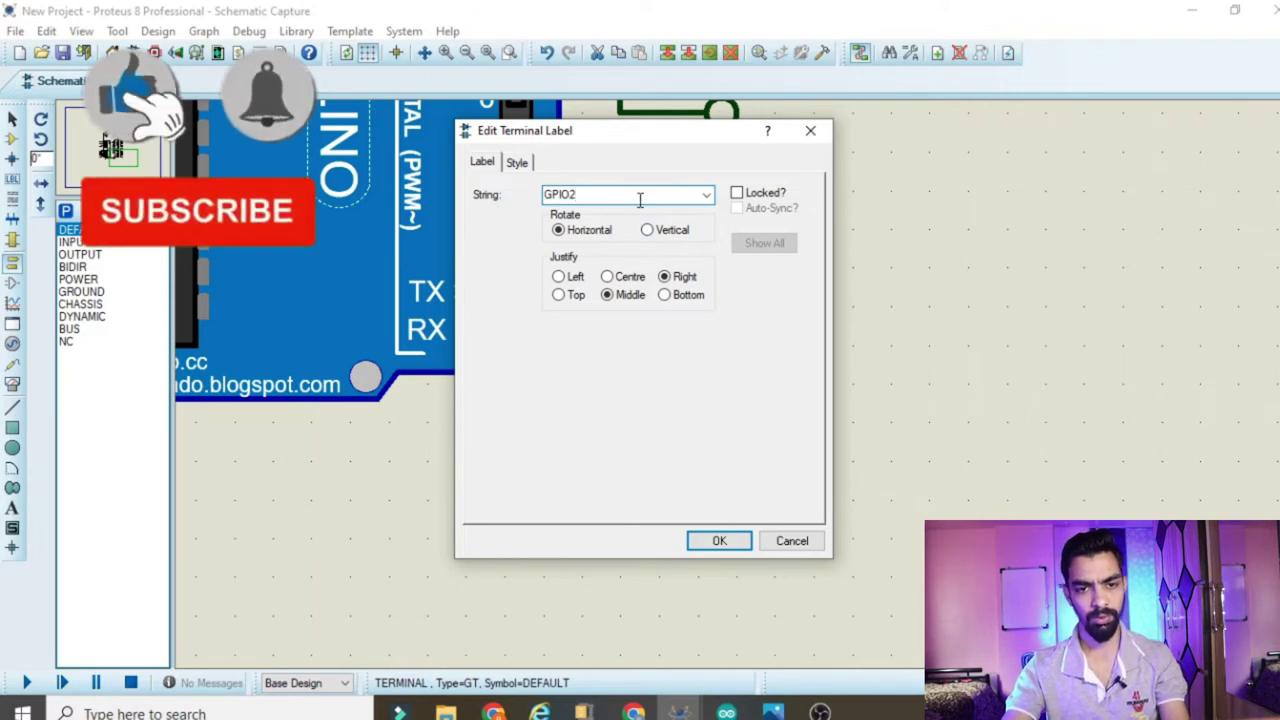
left_click(719, 540)
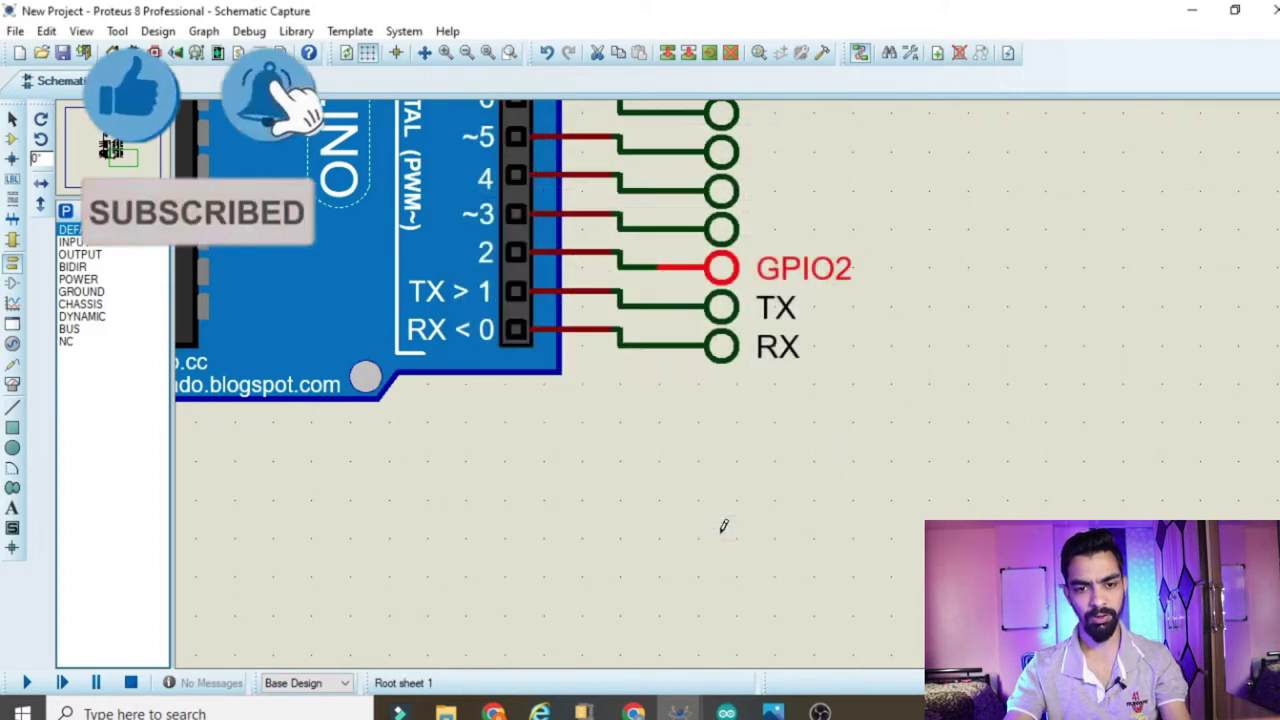
double_click(698, 234)
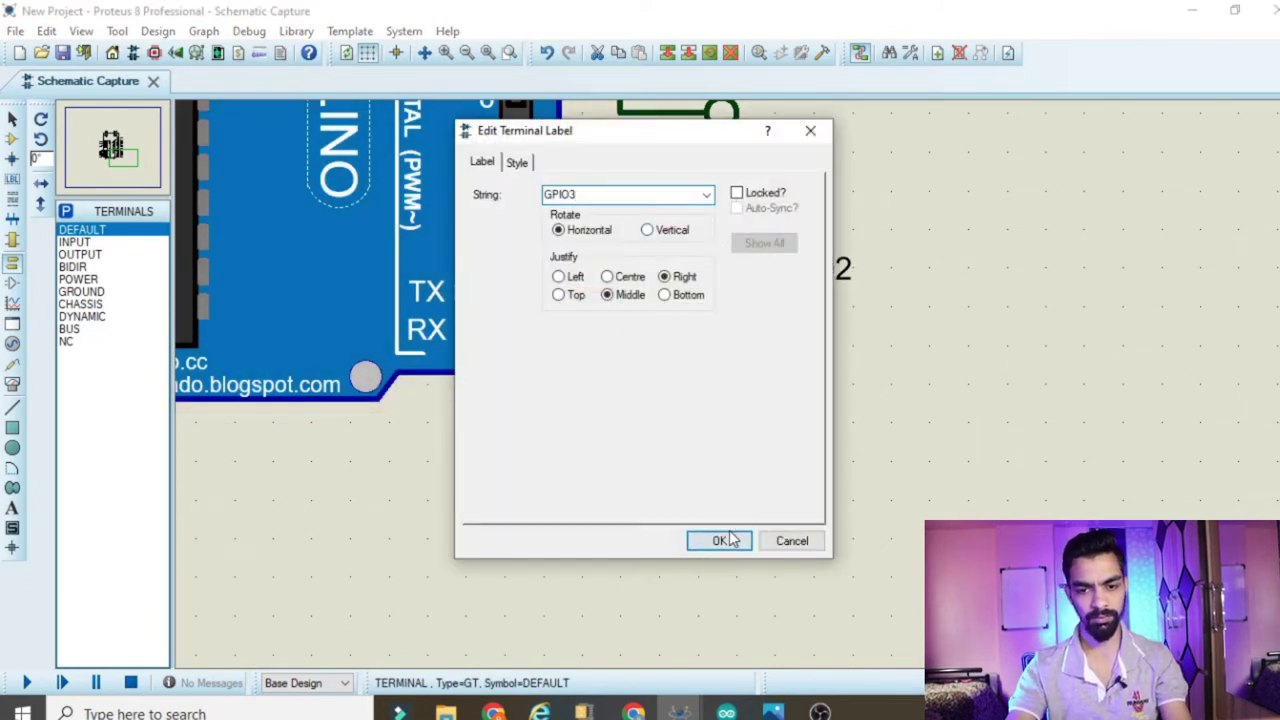
left_click(728, 540)
double_click(712, 190)
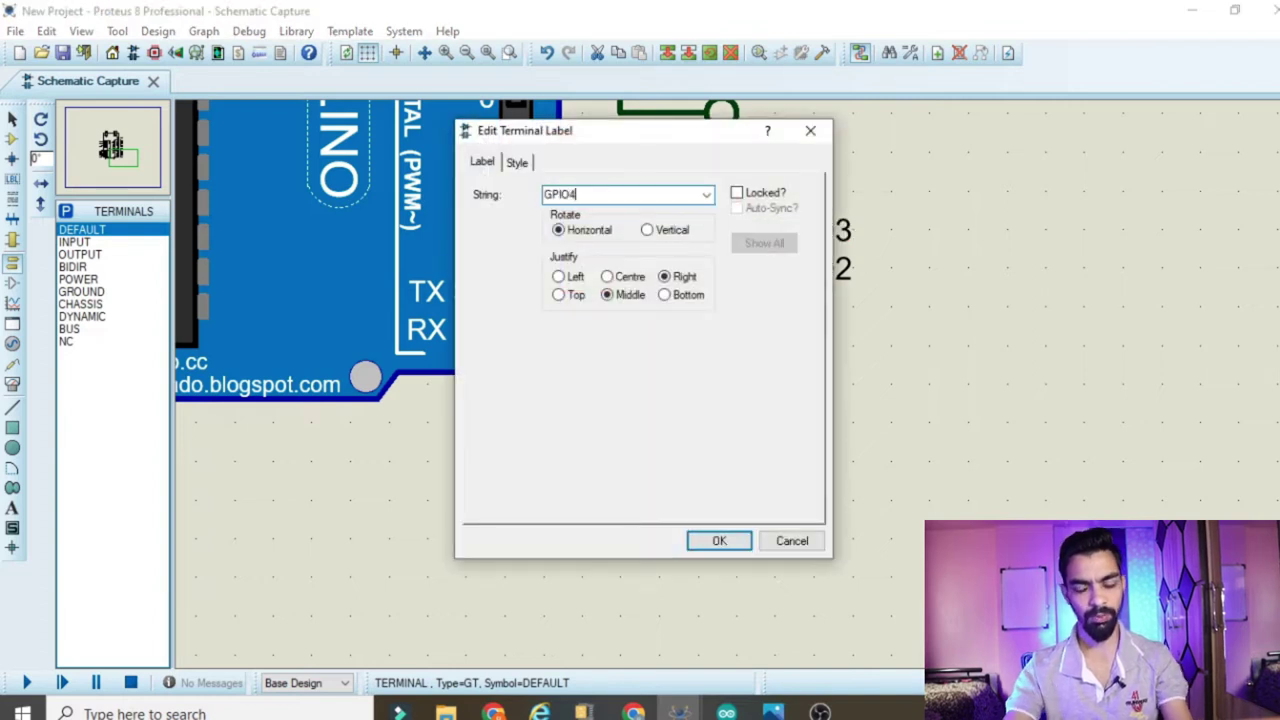
left_click(718, 540)
Label the pin 5 and pin 6 terminals GPIO5 and GPIO6.
scroll(712, 378, "down", 2)
scroll(712, 378, "up", 1)
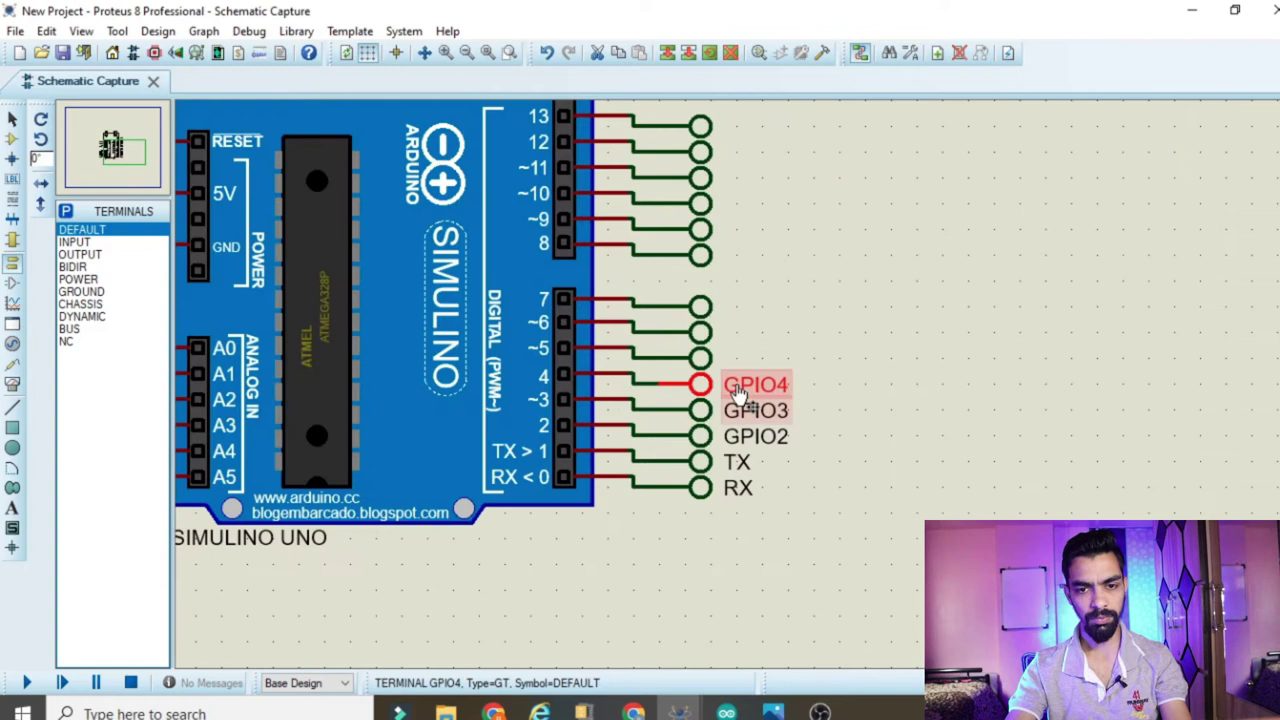
double_click(710, 372)
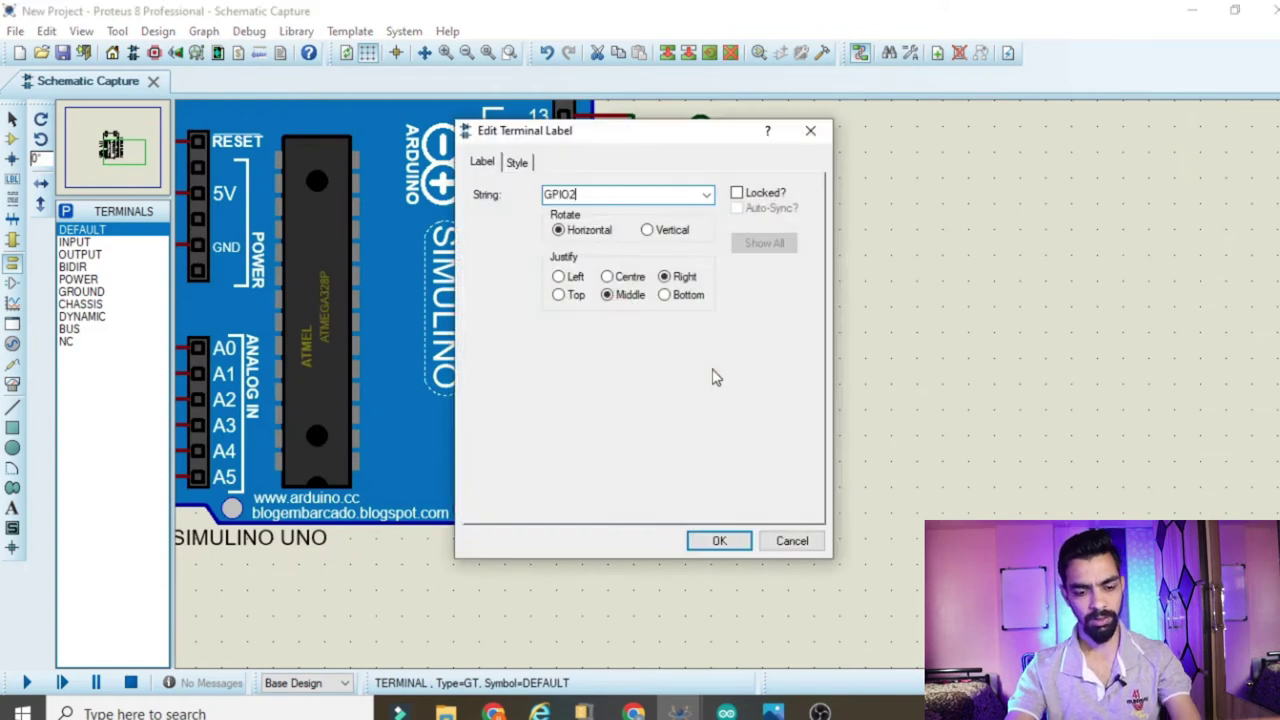
left_click(719, 540)
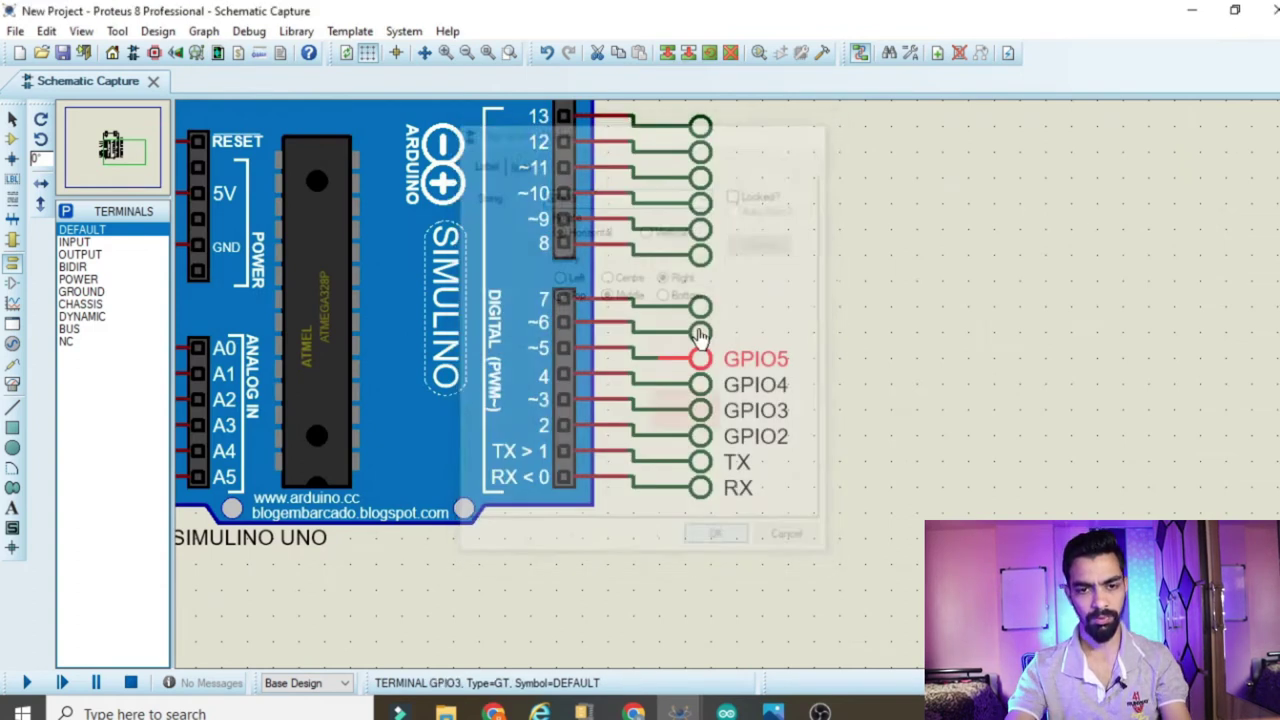
double_click(700, 318)
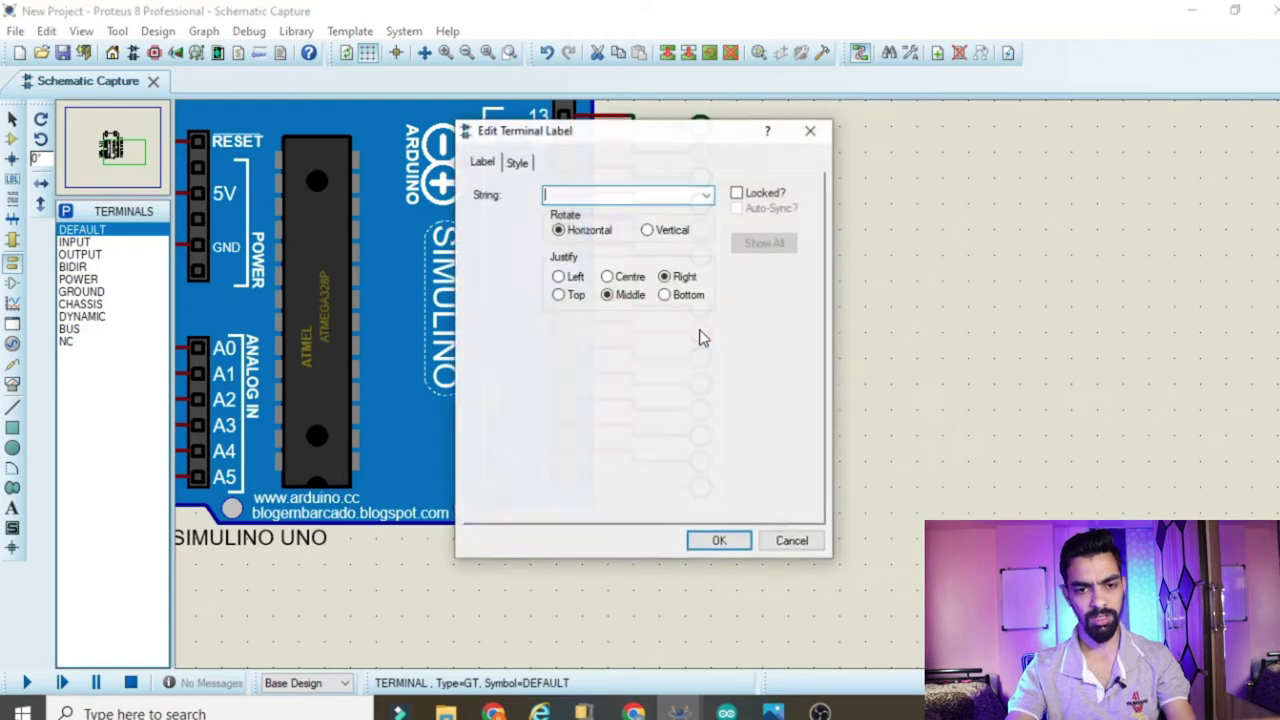
type("GPIO2")
key("BackSpace")
type("6")
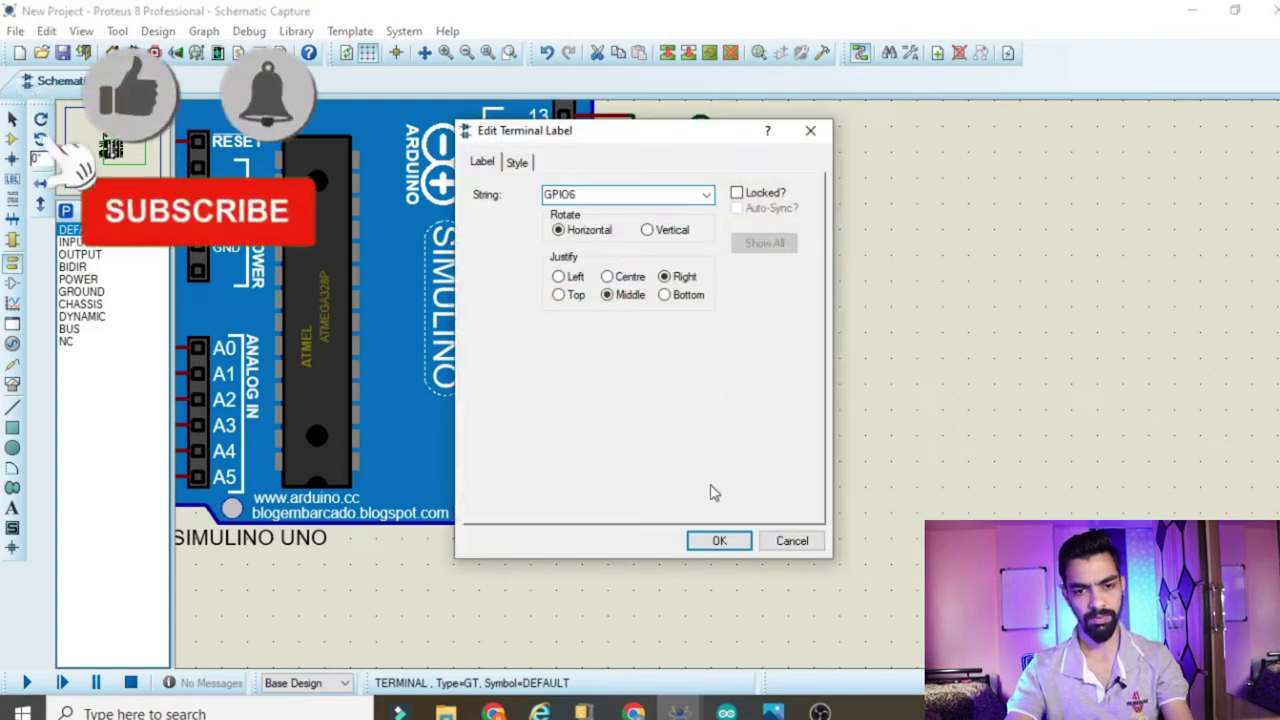
left_click(719, 540)
Label the pin 7, 8 and 9 terminals GPIO7, GPIO8 and GPIO9.
double_click(700, 306)
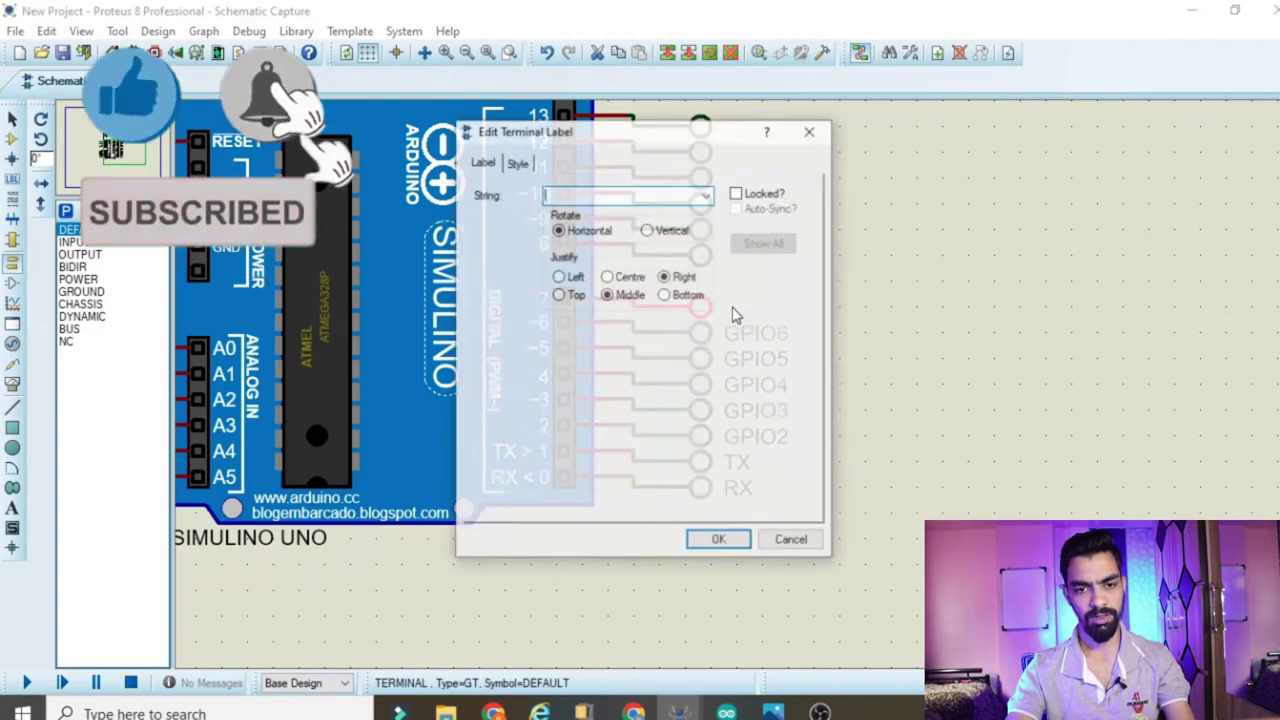
type("GPIO7")
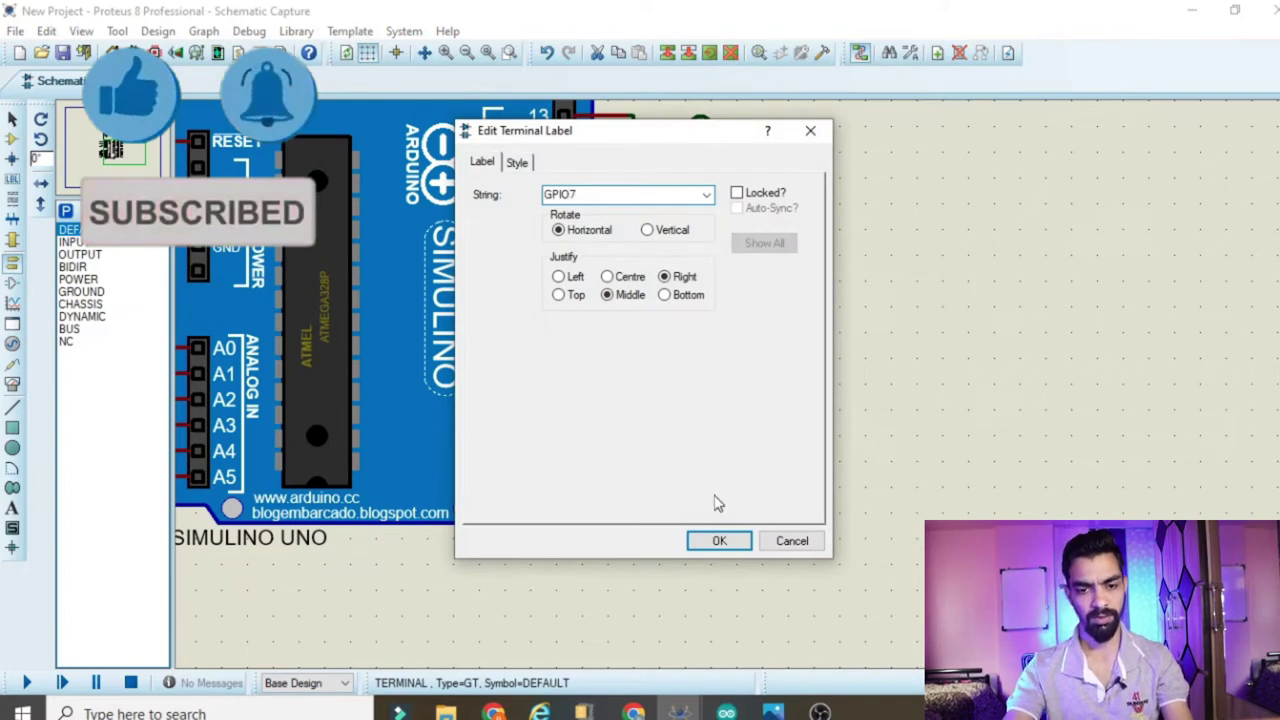
left_click(719, 540)
double_click(665, 261)
type("GPIO8")
left_click(664, 276)
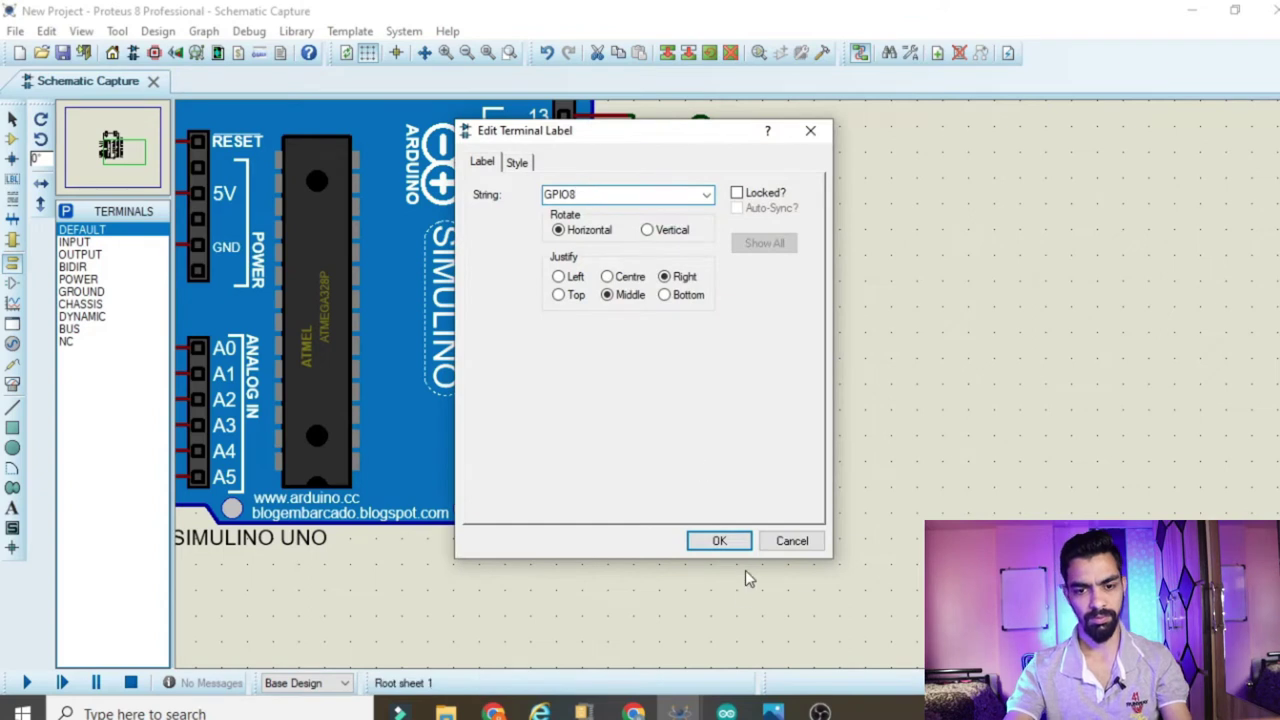
left_click(737, 539)
double_click(701, 231)
type("GPIO")
key("BackSpace")
type("9")
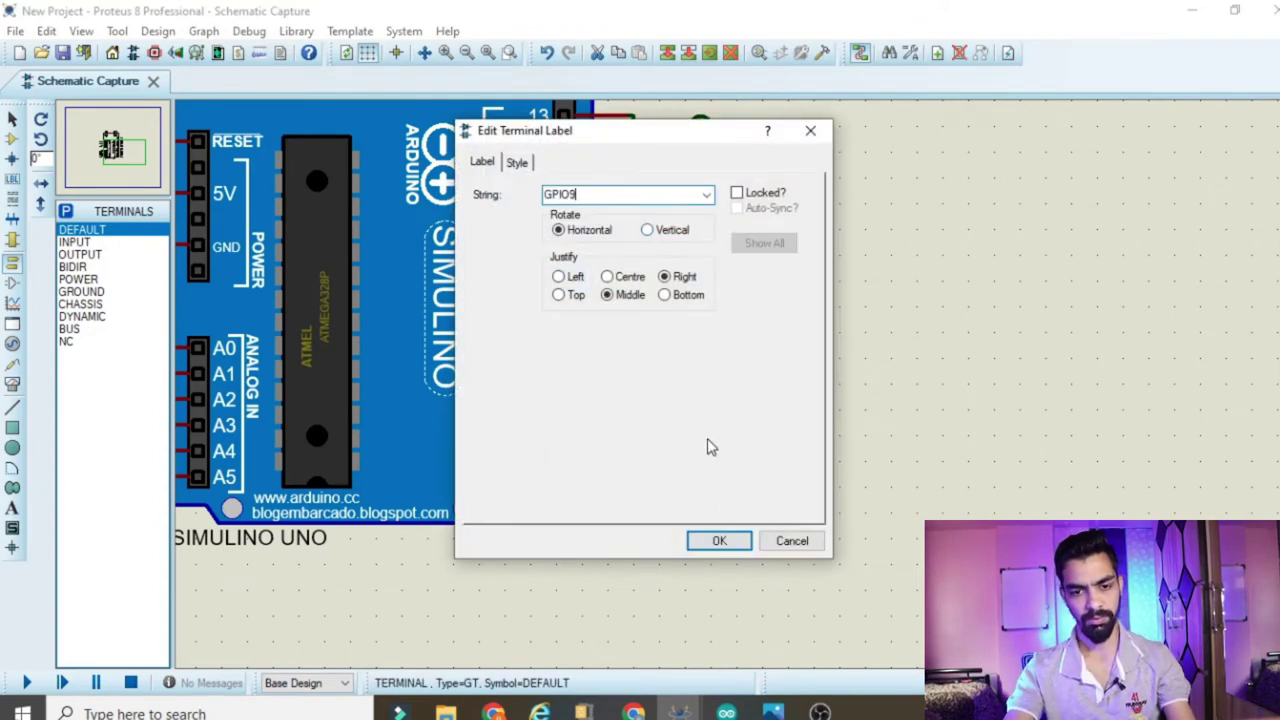
left_click(727, 540)
Label the pin 10, 11 and 12 terminals GPIO10, GPIO11 and GPIO12, then open pin 13's label.
double_click(701, 202)
type("GPIO2")
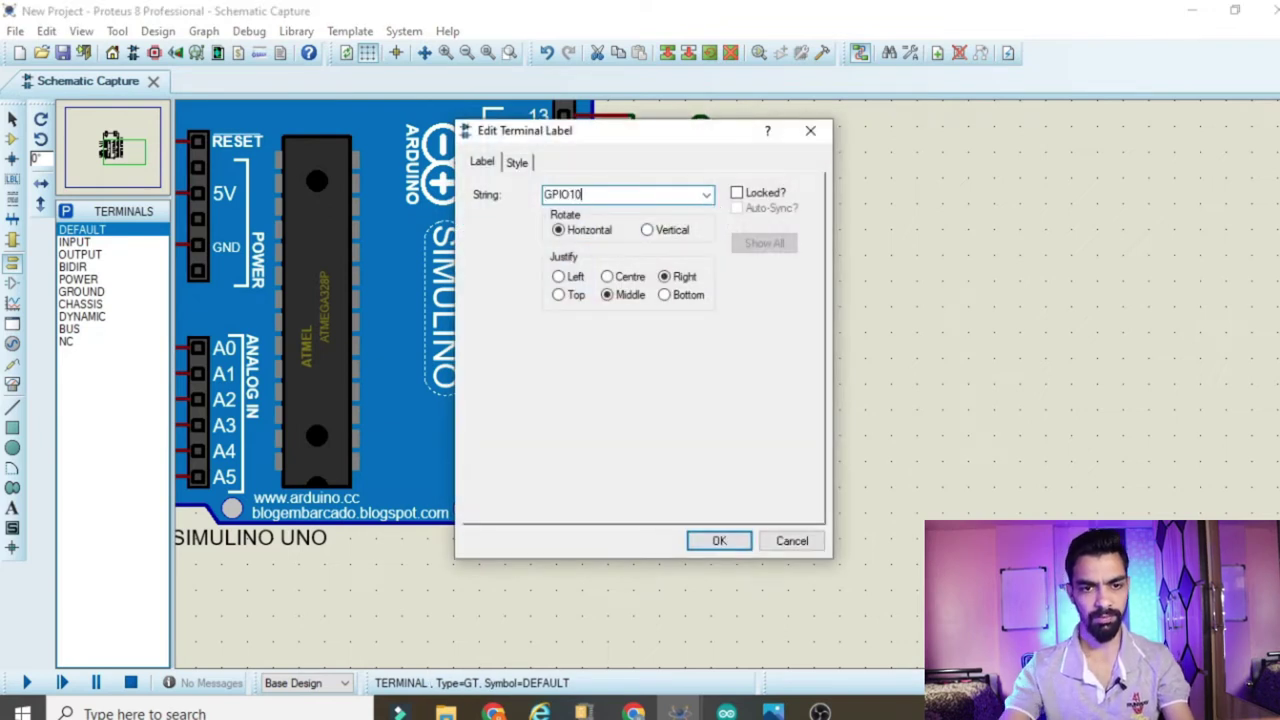
left_click(738, 549)
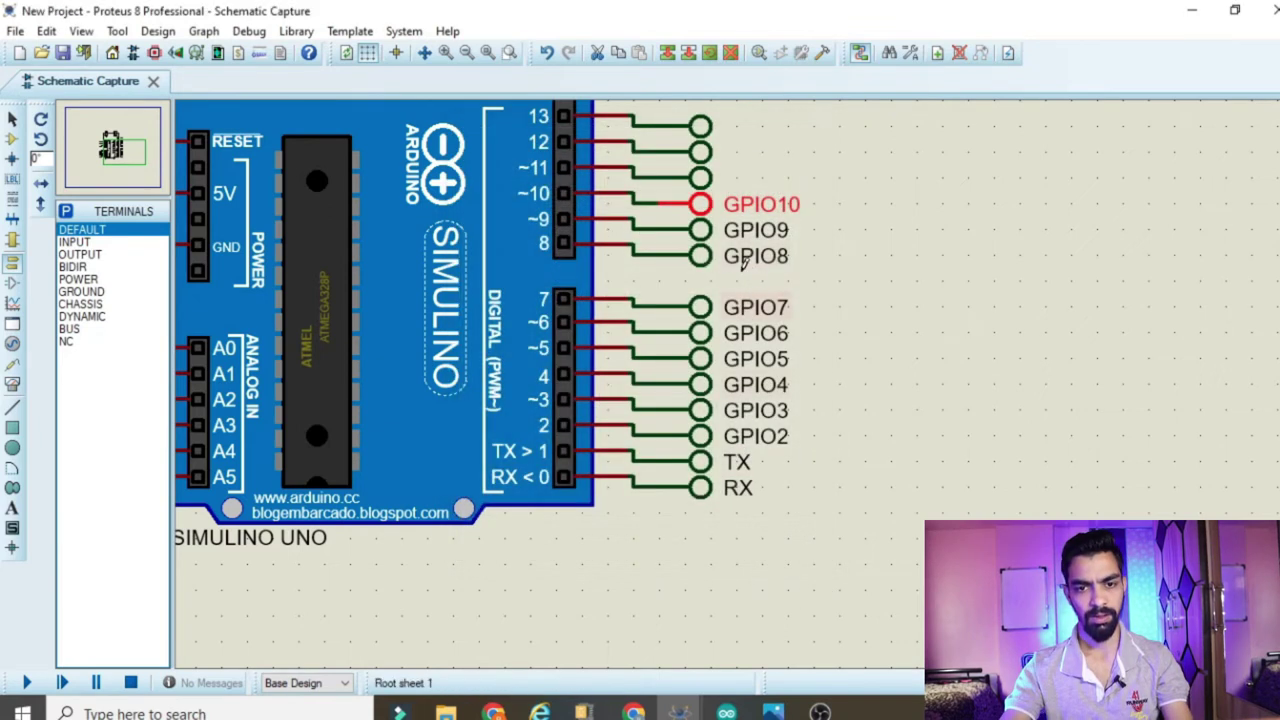
double_click(701, 175)
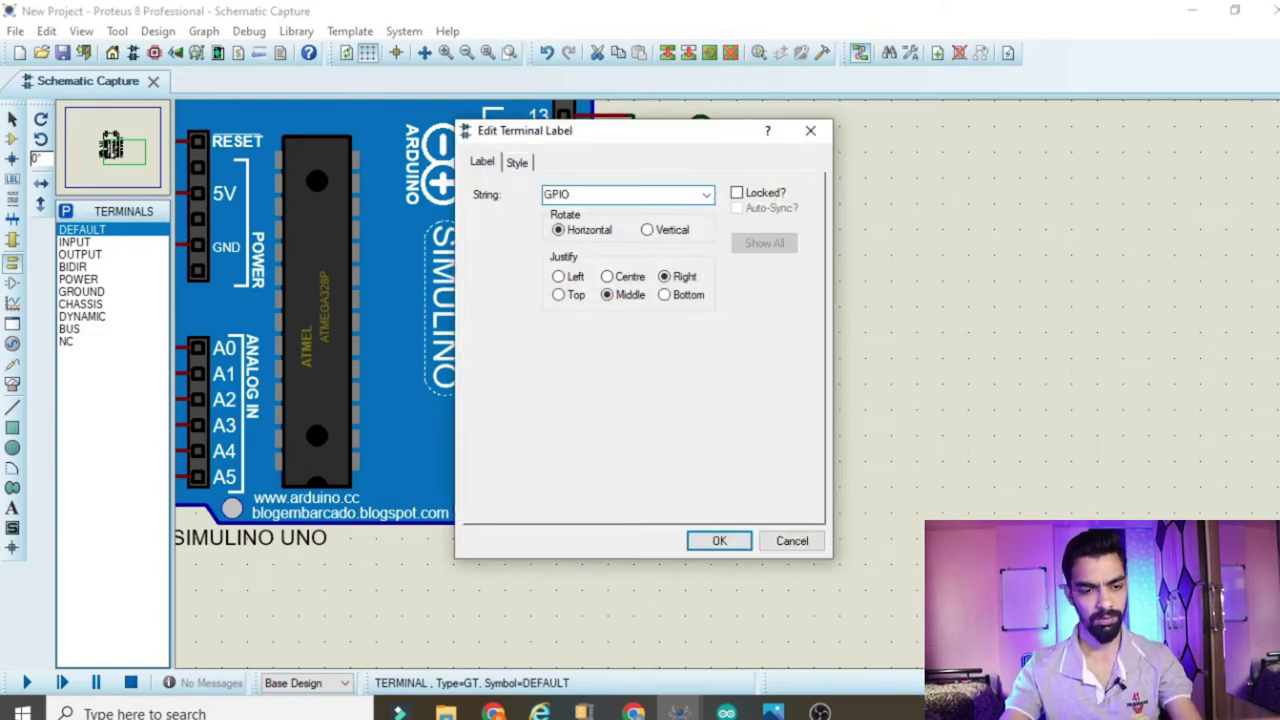
left_click(719, 540)
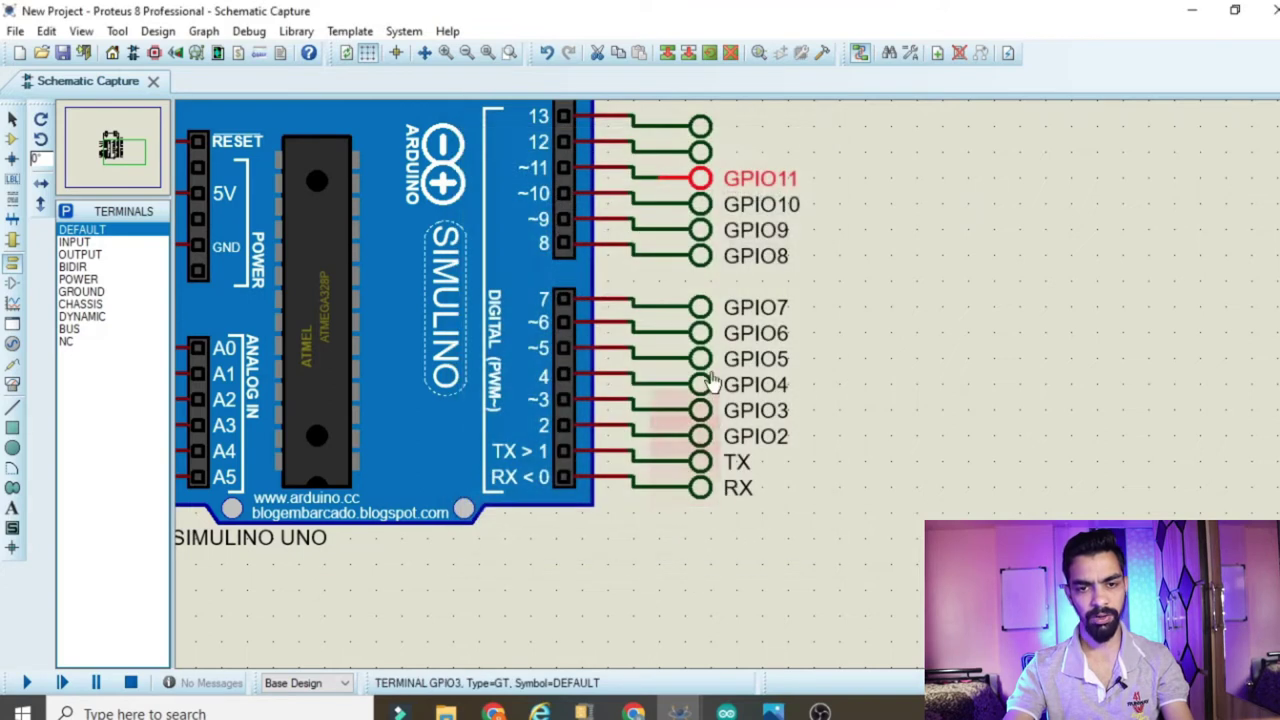
double_click(700, 158)
type("GPIO2")
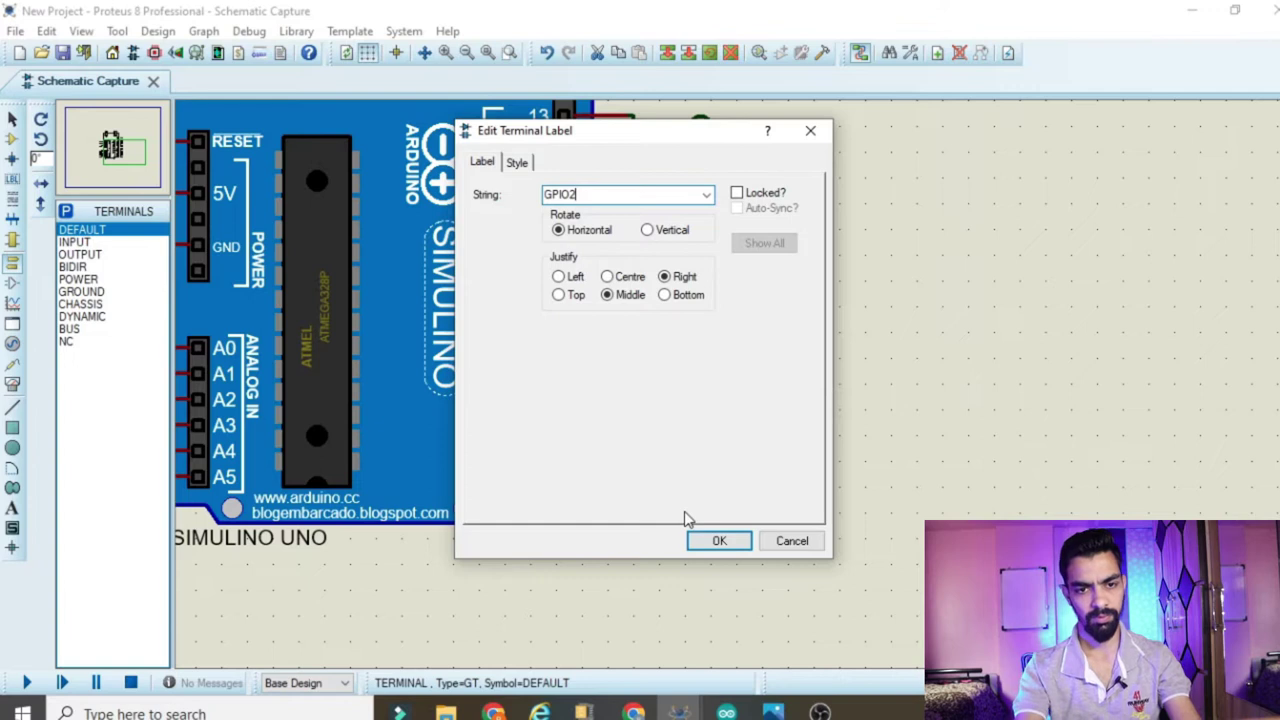
key("BackSpace")
type("12")
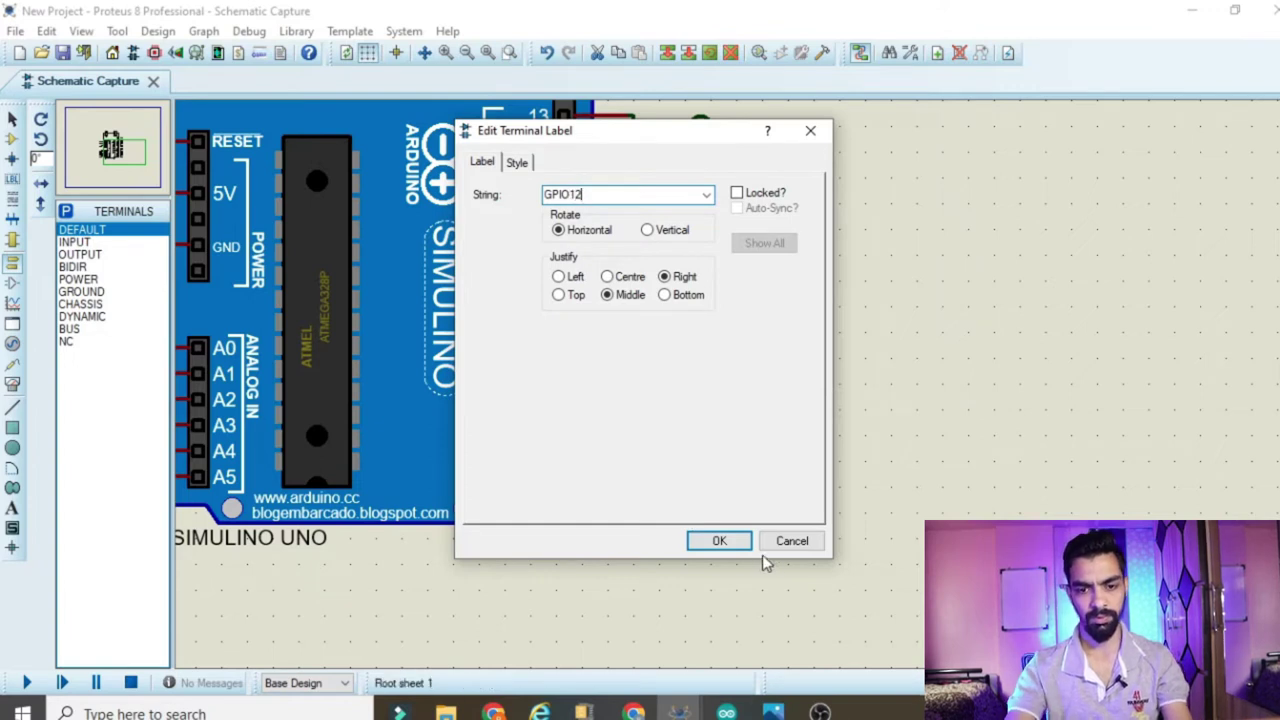
left_click(732, 550)
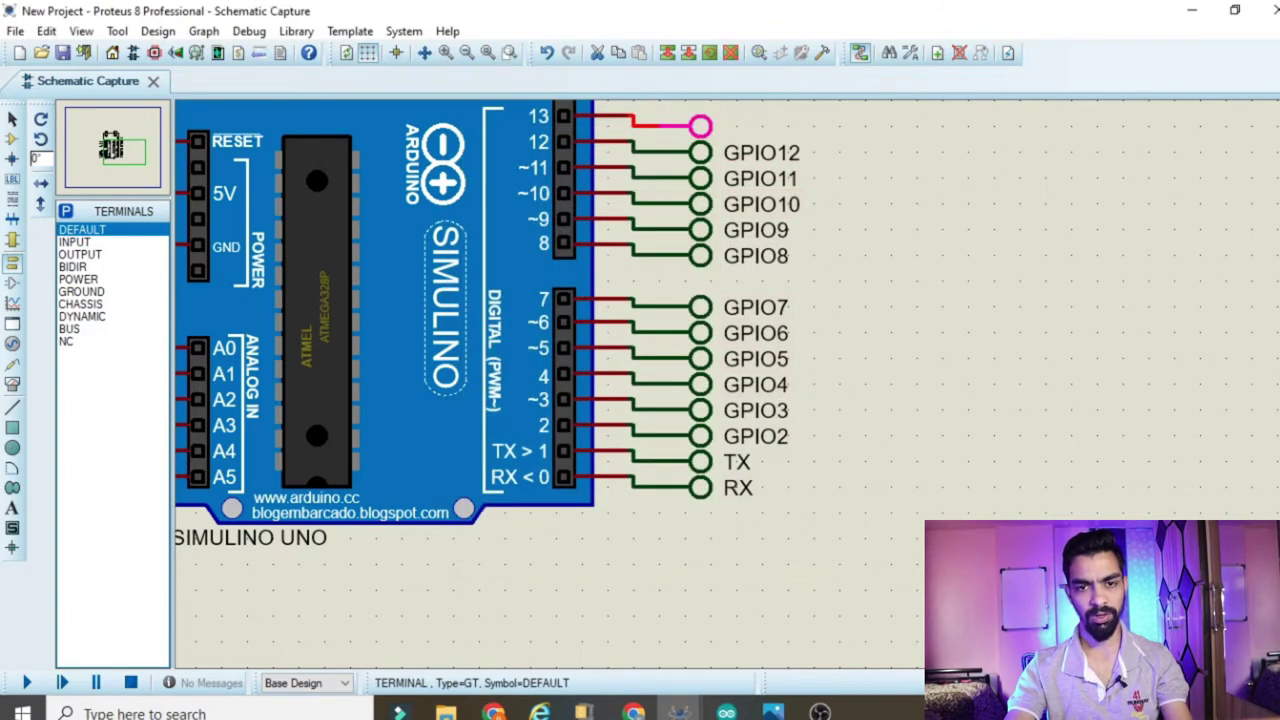
double_click(700, 125)
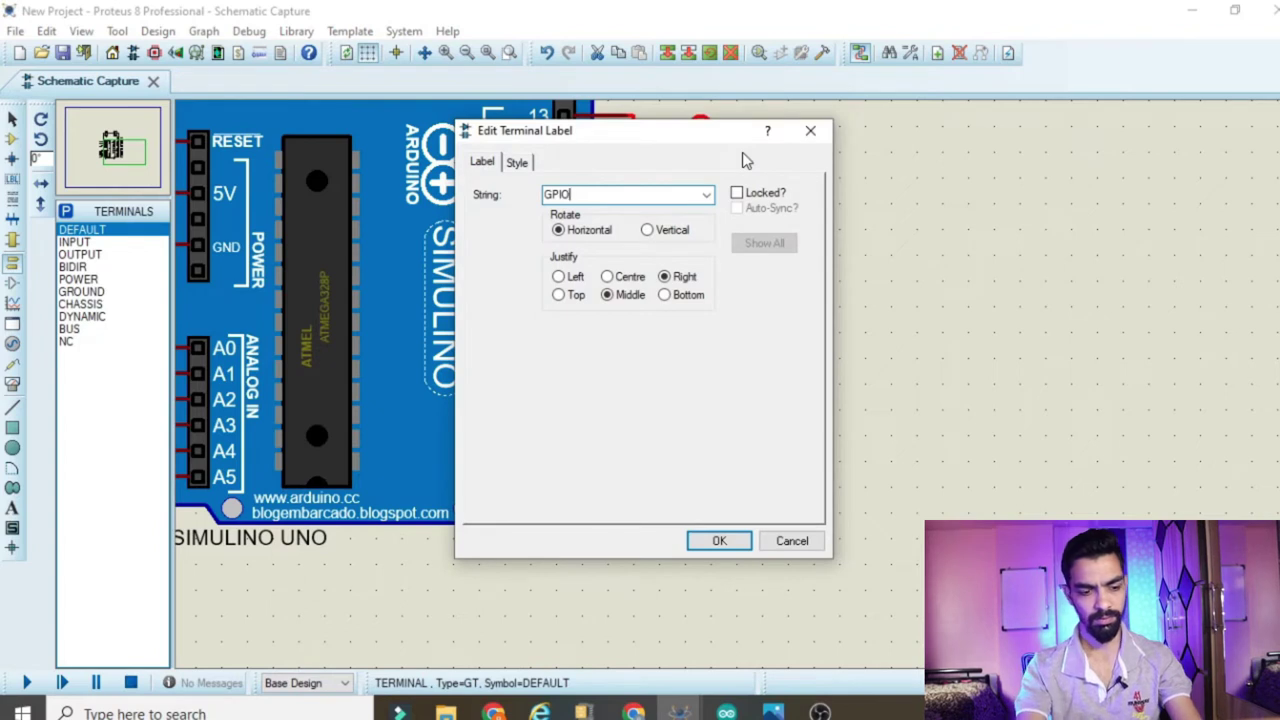
Apply the GPIO13 label to pin 13, then label the first analog terminal A0.
left_click(716, 541)
scroll(594, 569, "down", 2)
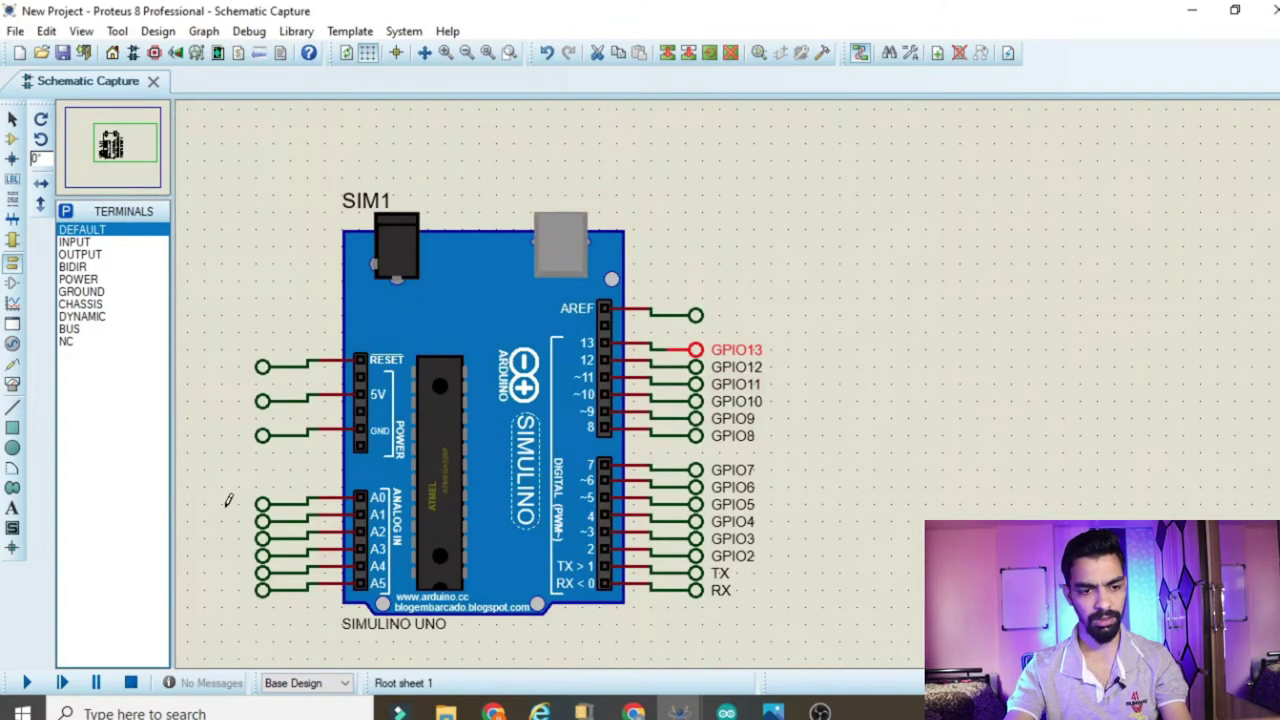
scroll(737, 372, "up", 2)
scroll(843, 349, "down", 3)
scroll(697, 380, "up", 2)
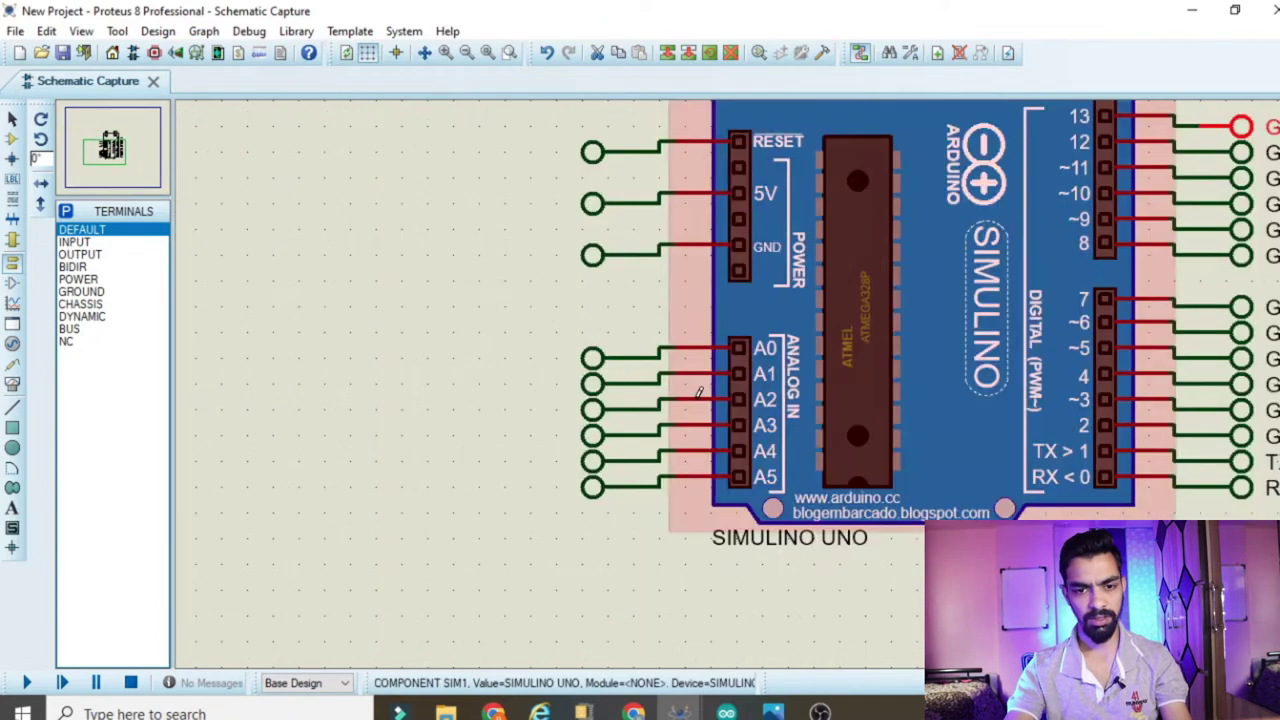
double_click(600, 362)
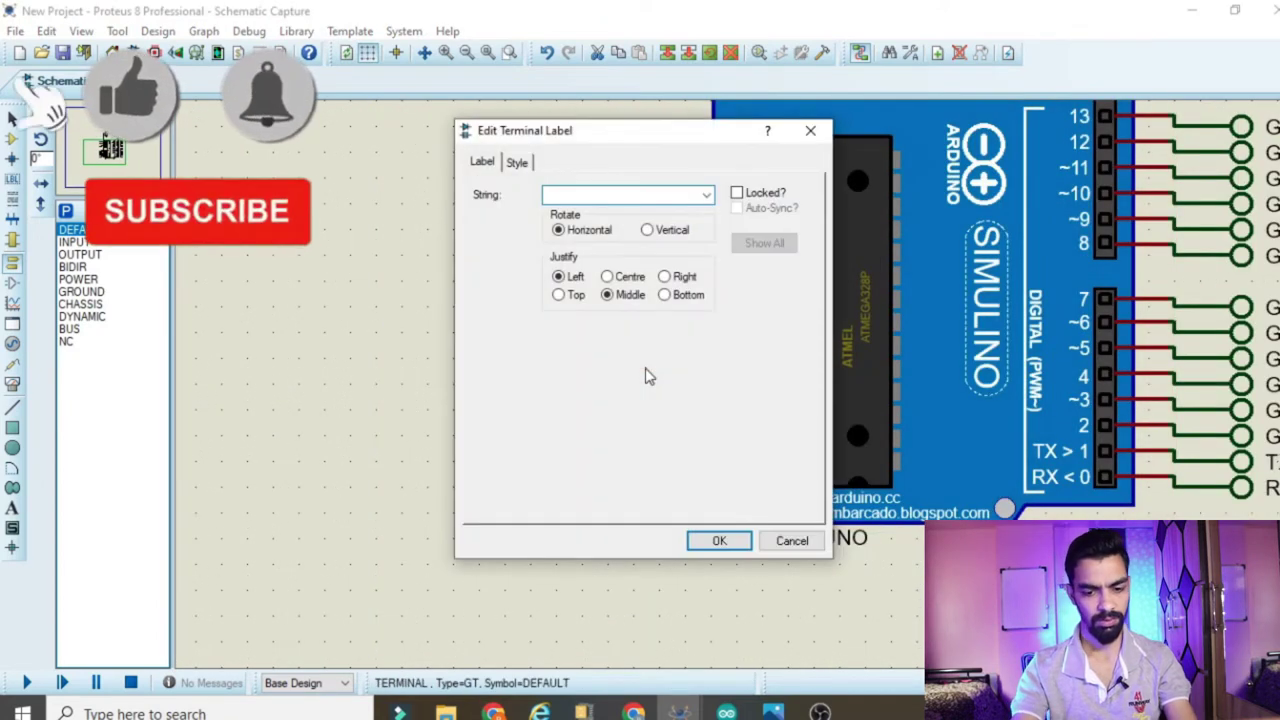
type("A0")
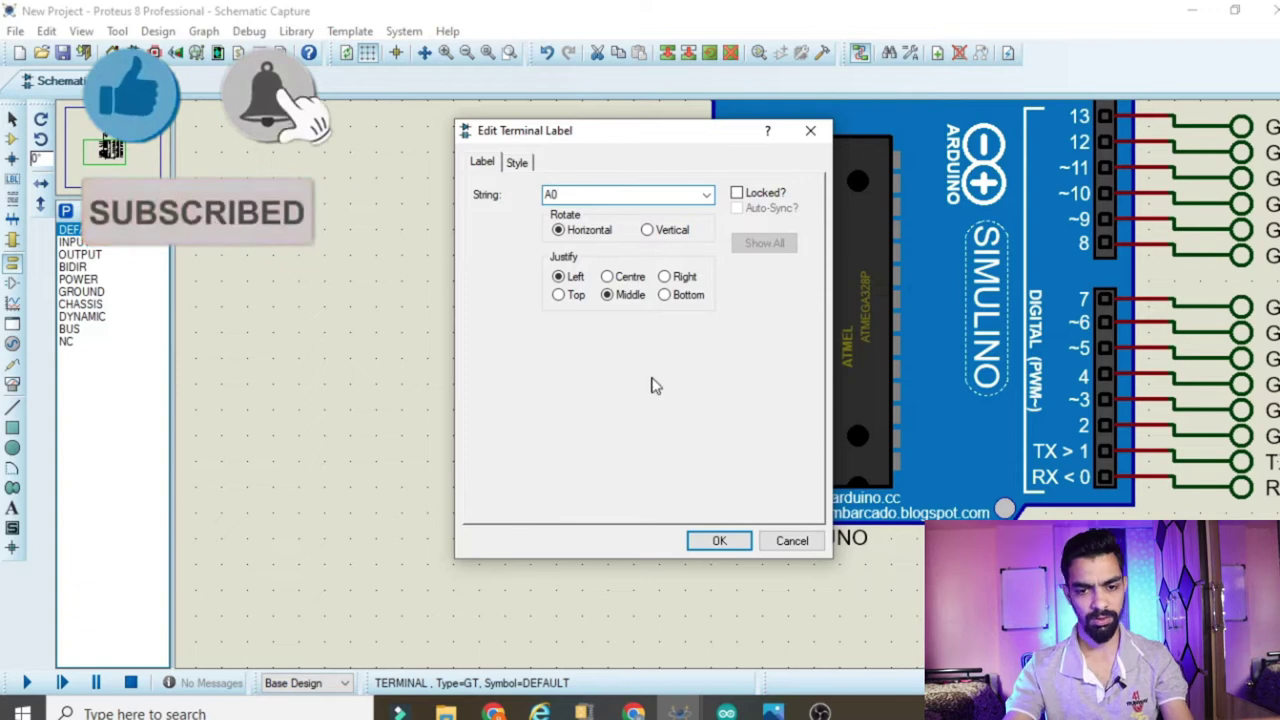
left_click(705, 543)
Label the next analog terminals A1, A2 and A3.
double_click(592, 384)
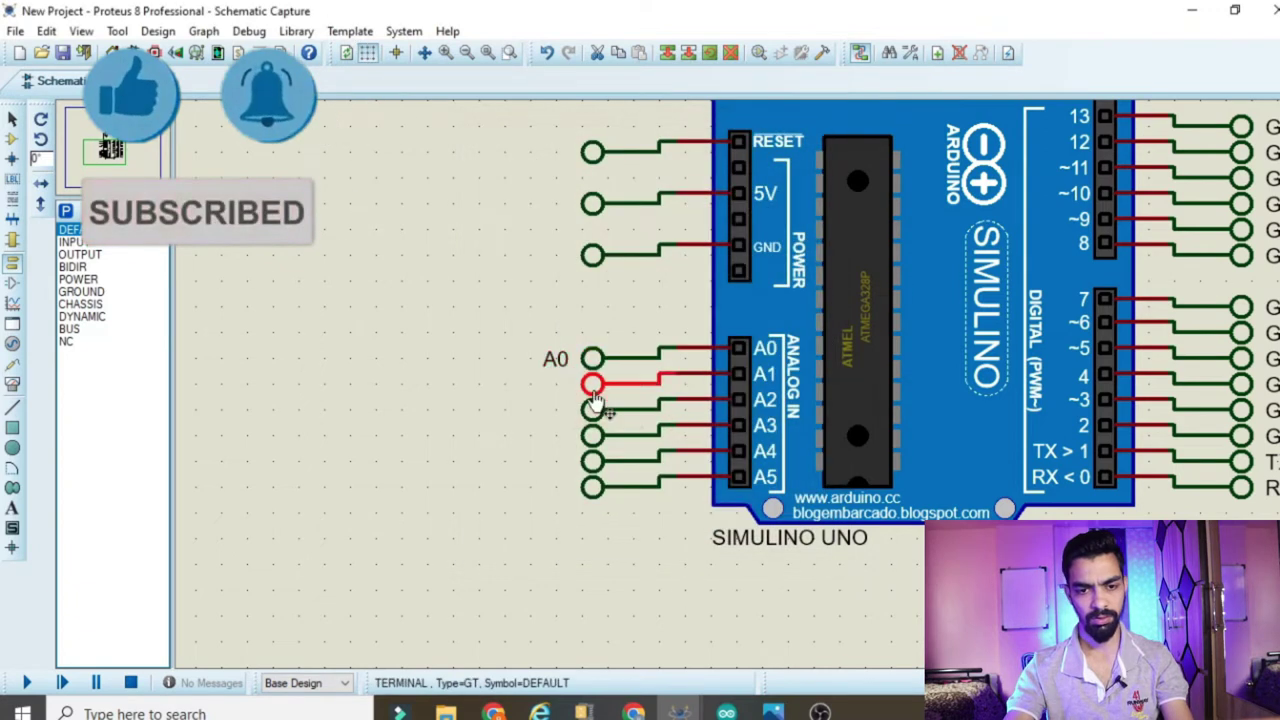
type("A1")
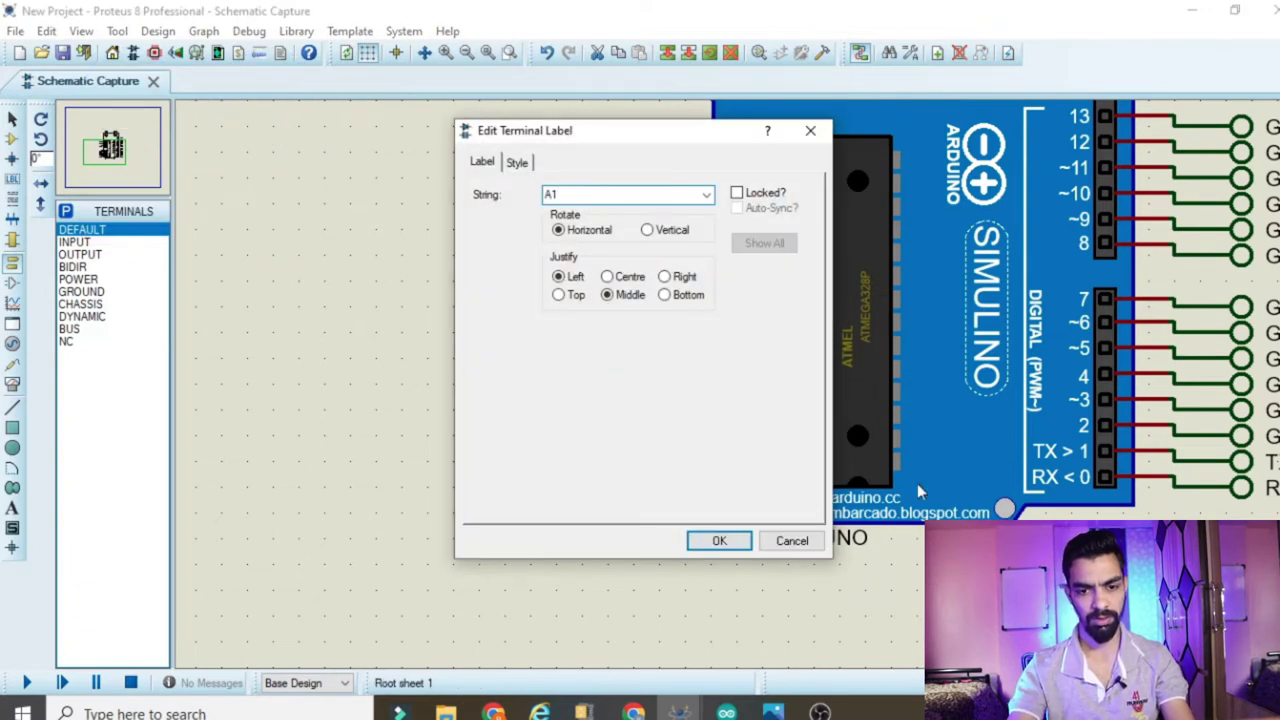
left_click(690, 541)
double_click(592, 410)
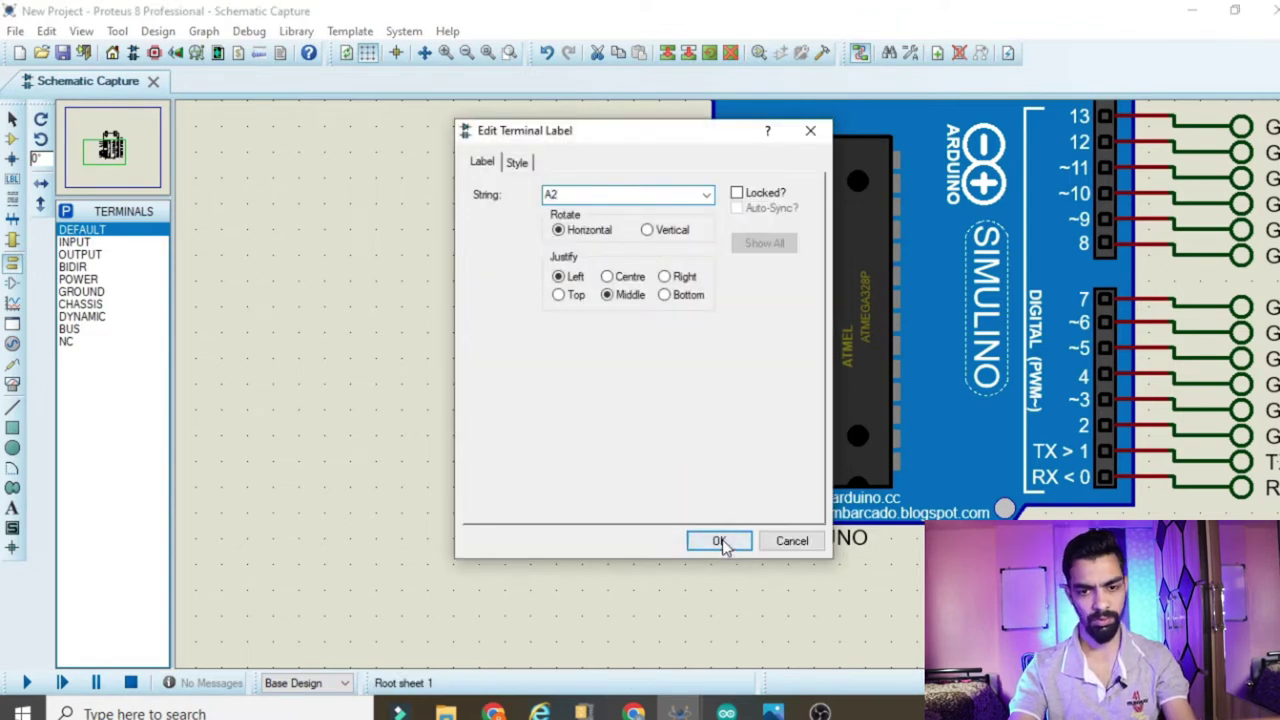
left_click(720, 541)
double_click(599, 437)
type("A3")
left_click(716, 545)
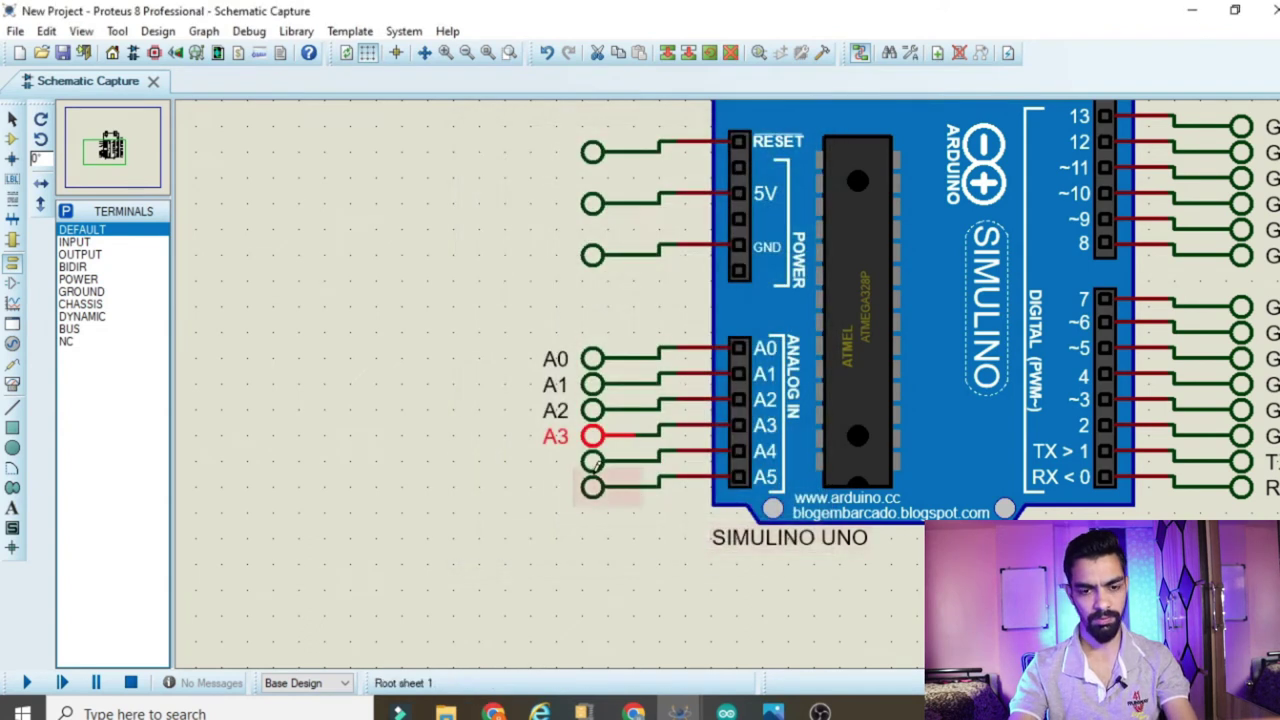
Label the last two analog terminals A4 and A5.
double_click(590, 461)
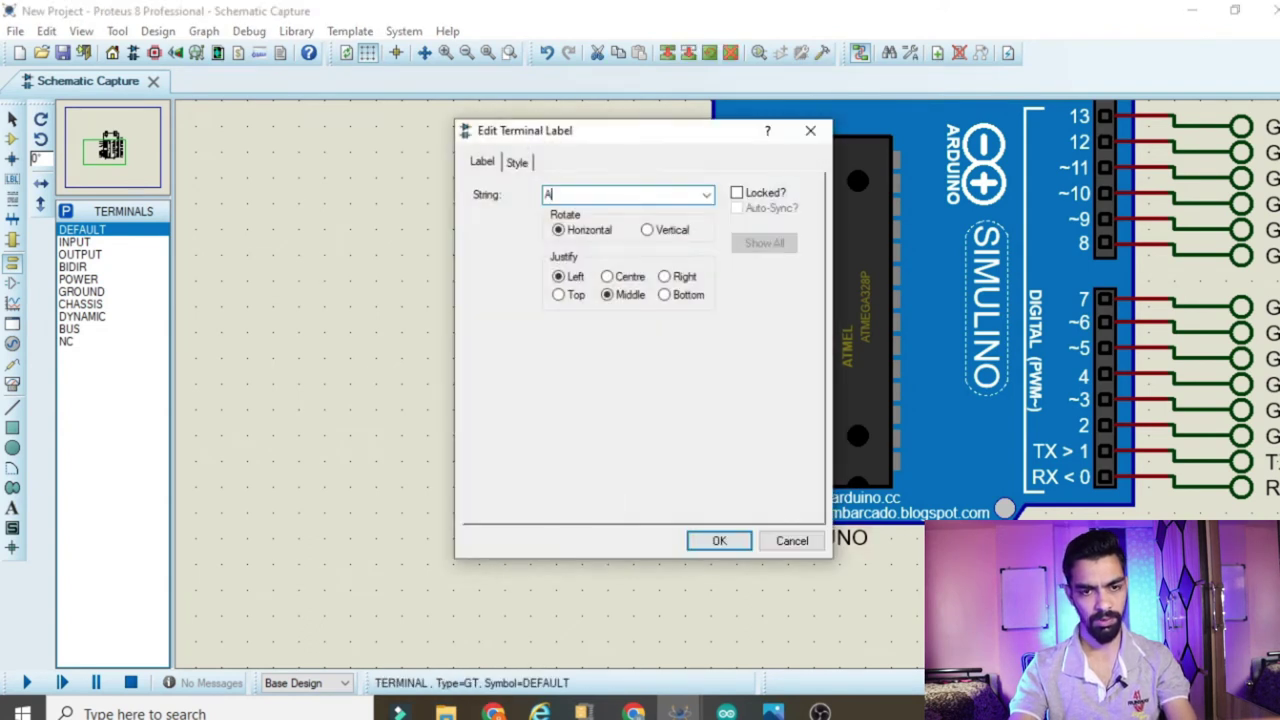
left_click(716, 542)
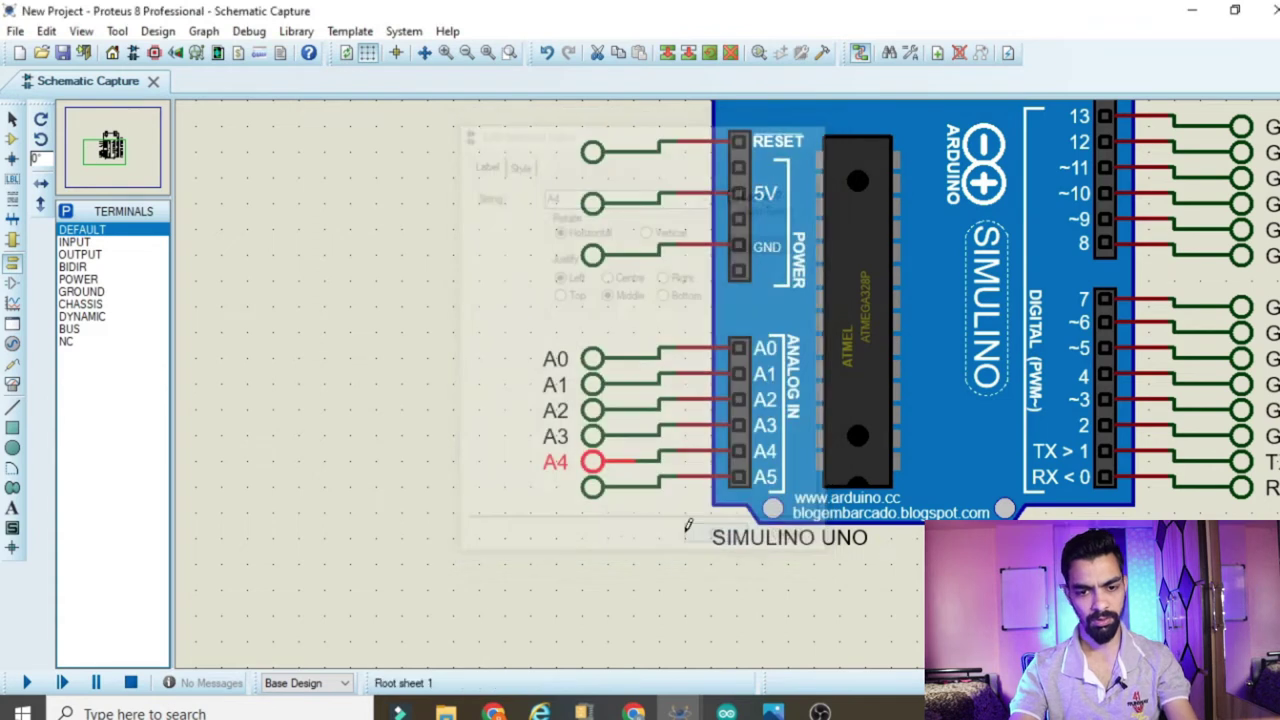
double_click(596, 486)
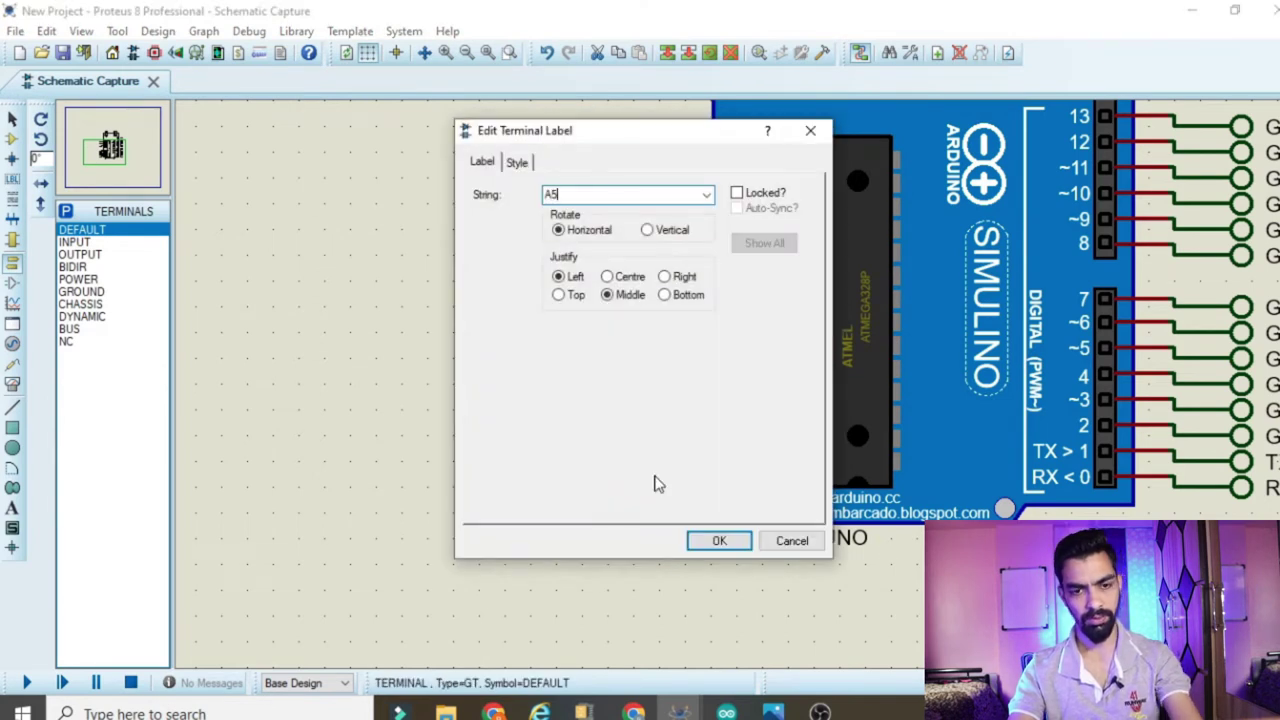
left_click(705, 542)
scroll(757, 445, "down", 1)
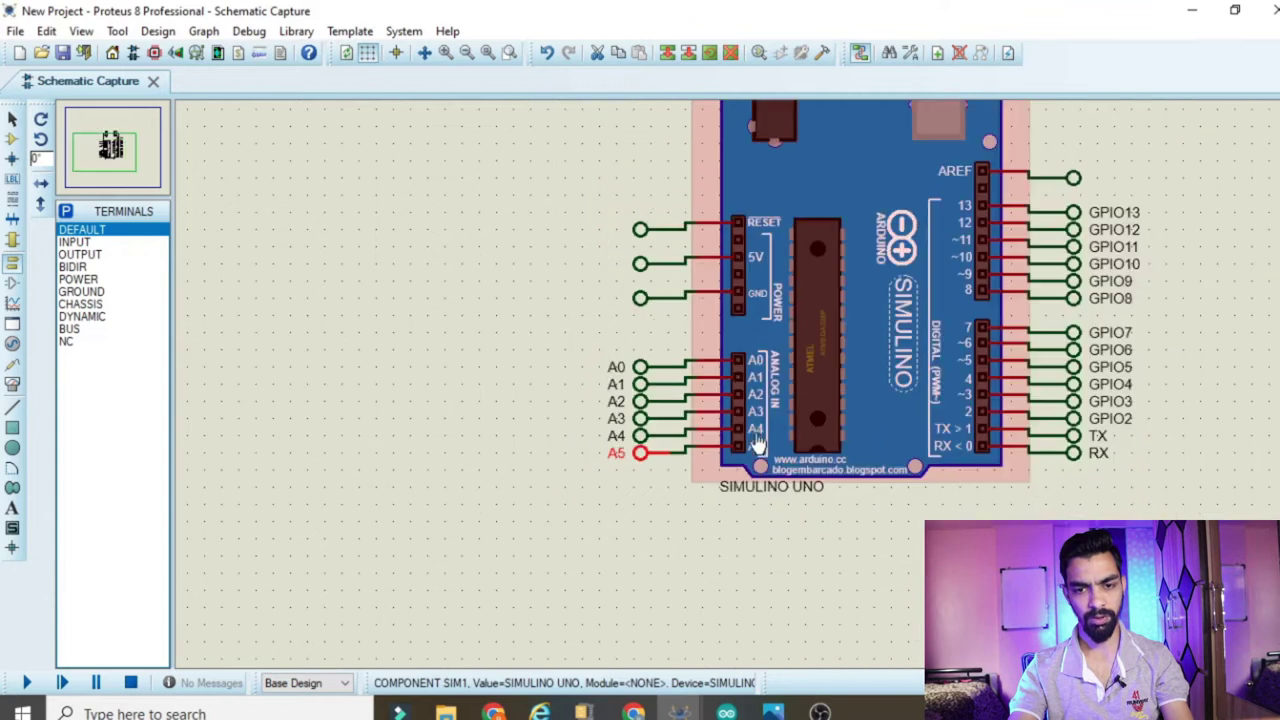
Delete the default terminals on the GND and 5V pins.
scroll(700, 300, "up", 2)
scroll(663, 291, "down", 2)
scroll(743, 380, "up", 1)
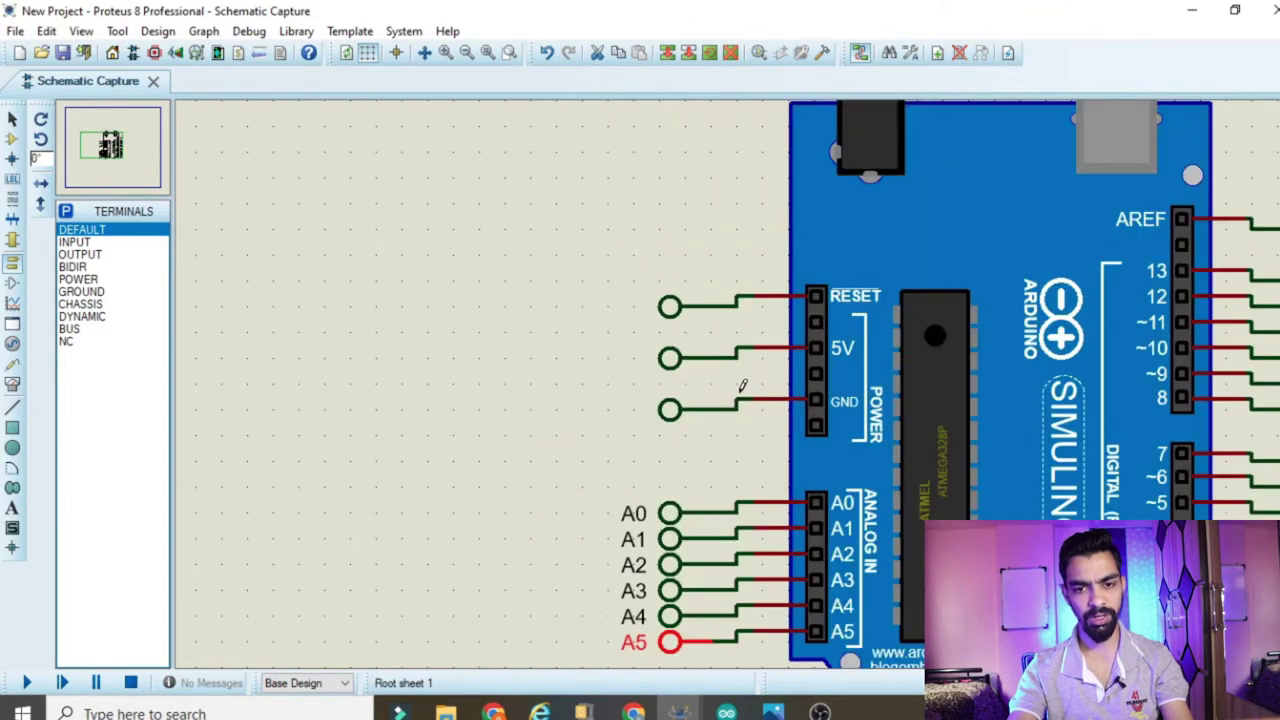
right_click(700, 420)
right_click(700, 420)
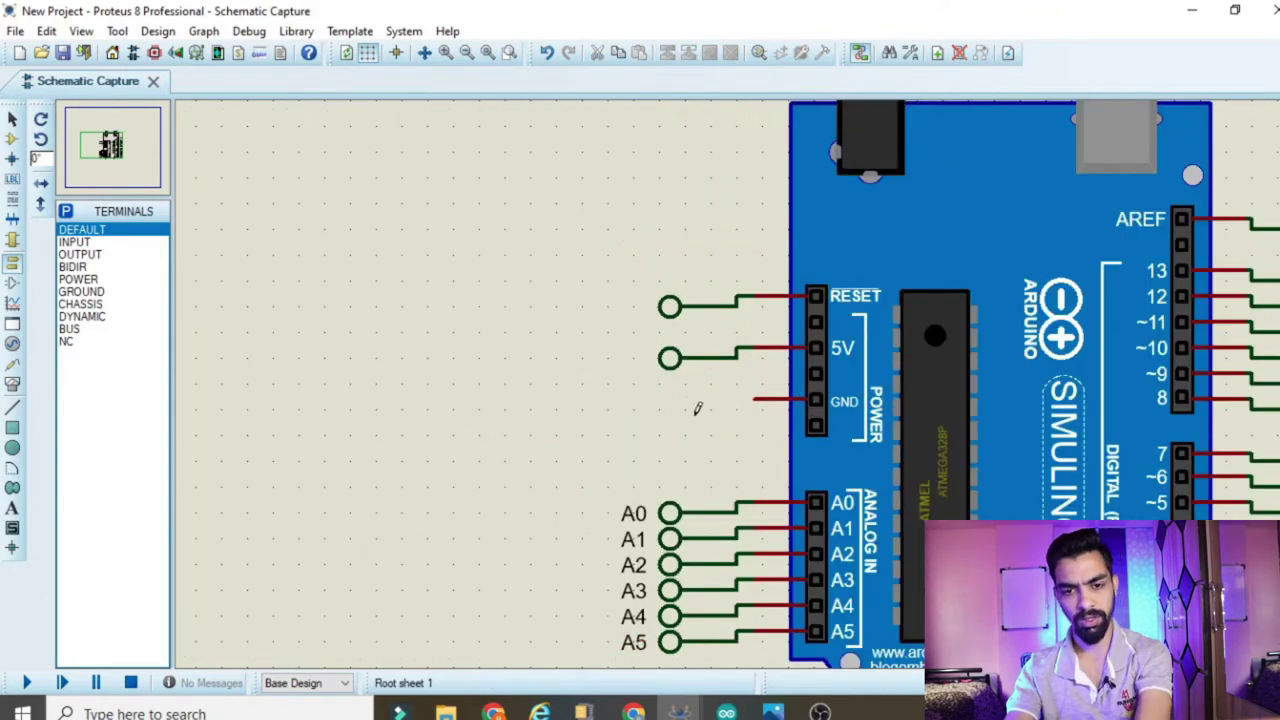
right_click(688, 362)
right_click(688, 362)
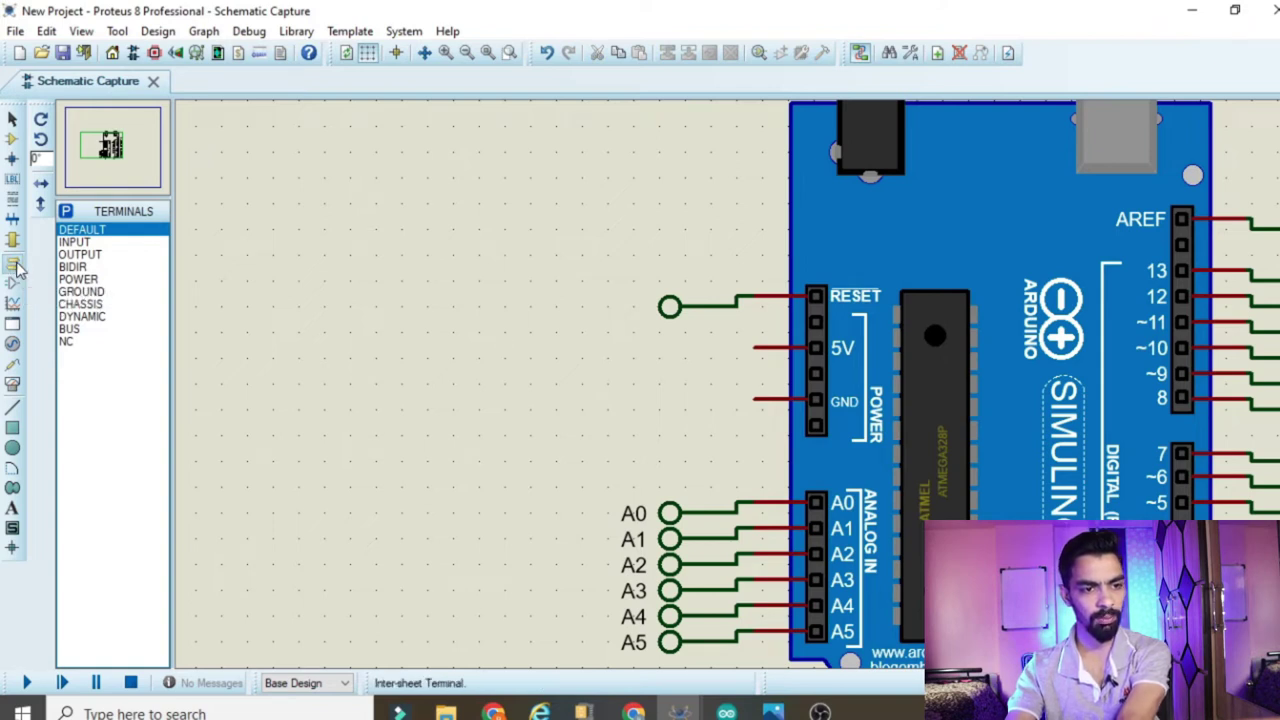
Place a ground symbol left of the GND pin and wire it to GND.
left_click(85, 292)
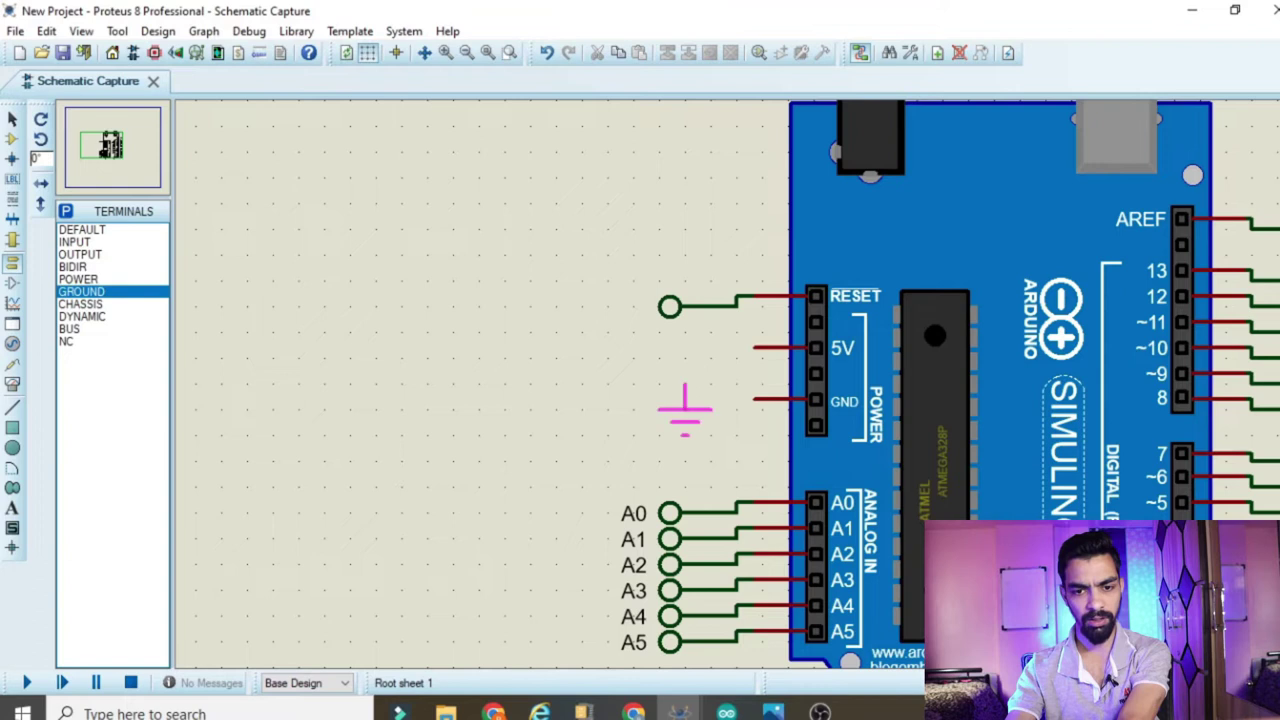
left_click(685, 412)
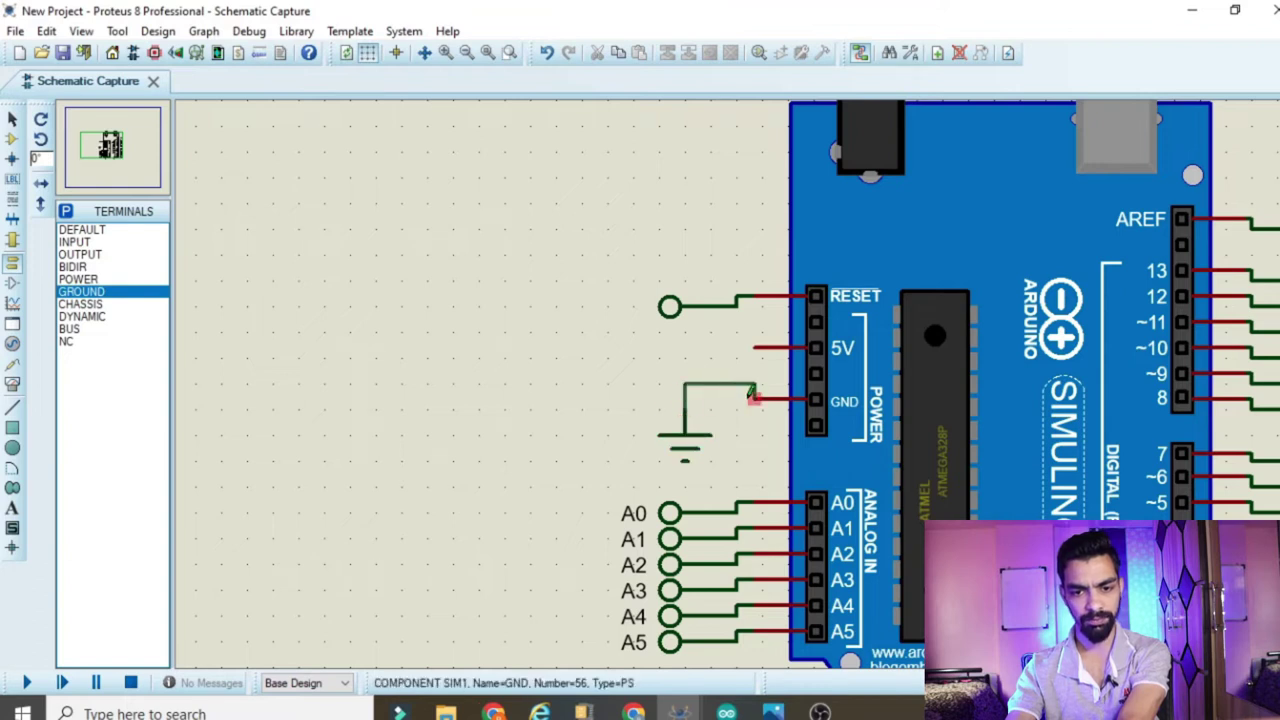
left_click(756, 396)
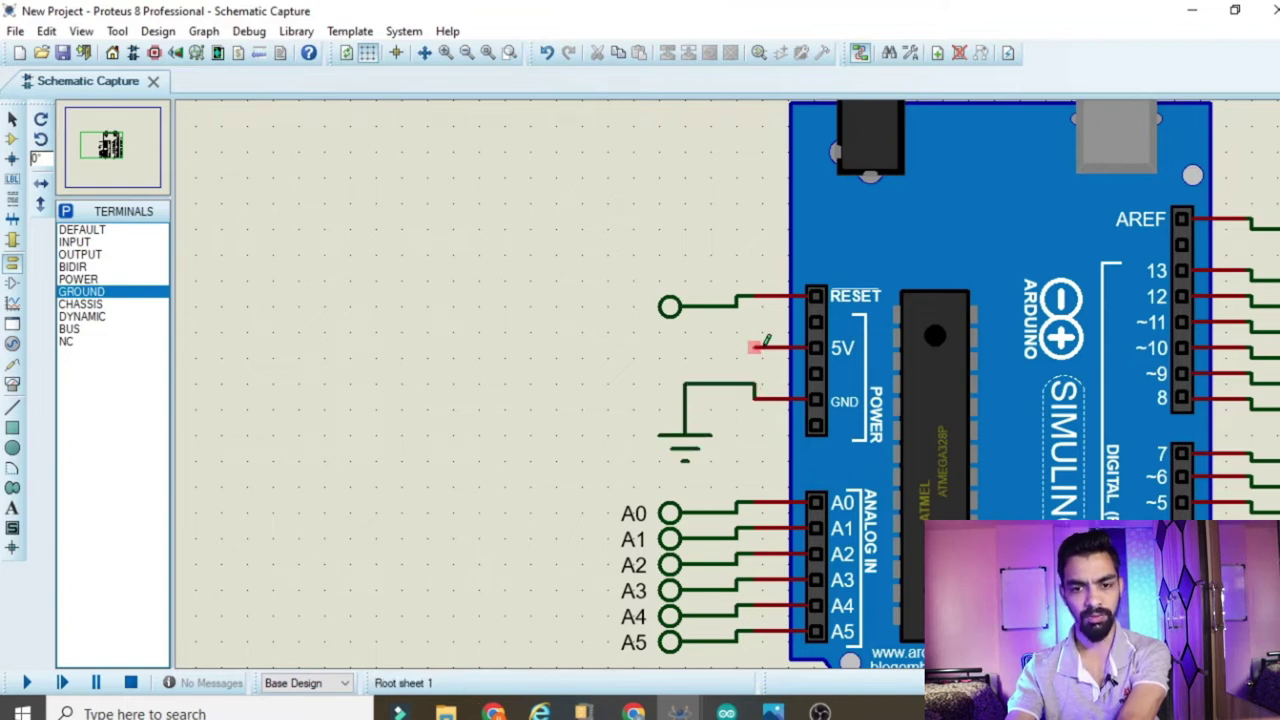
left_click(13, 344)
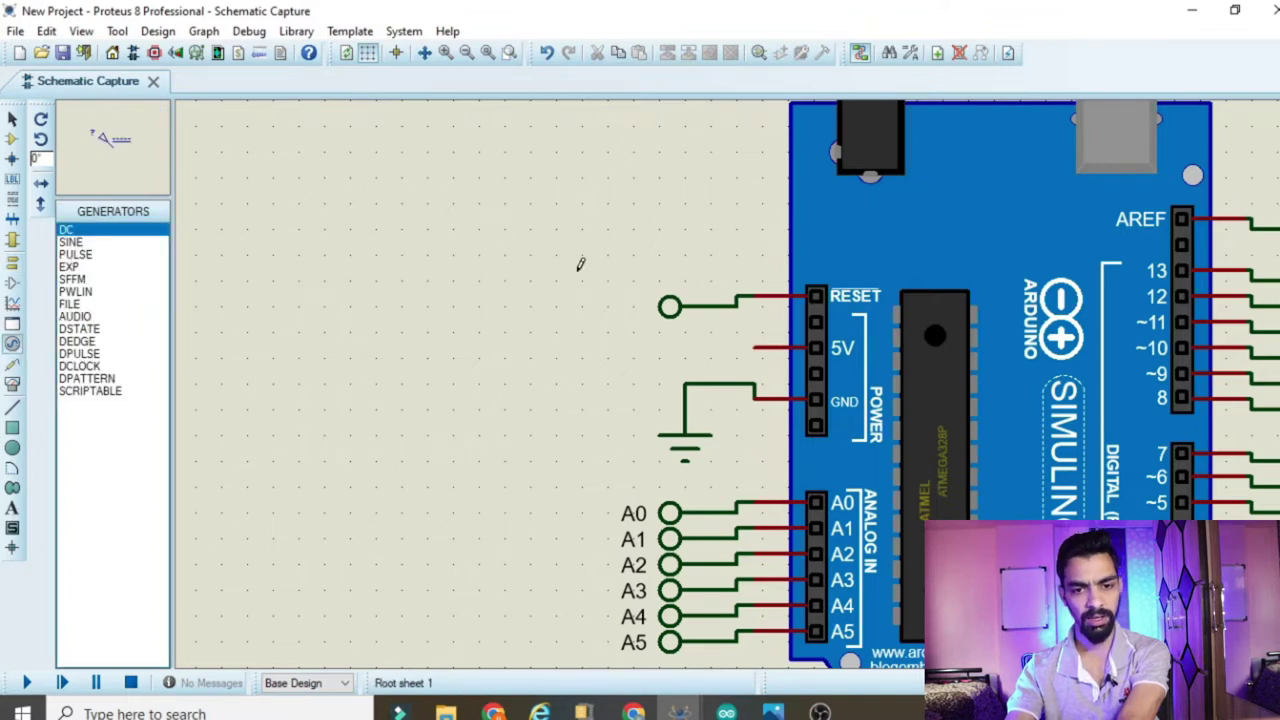
Place a DC generator above the RESET terminal, delete RESET, and shift the generator right.
left_click(636, 278)
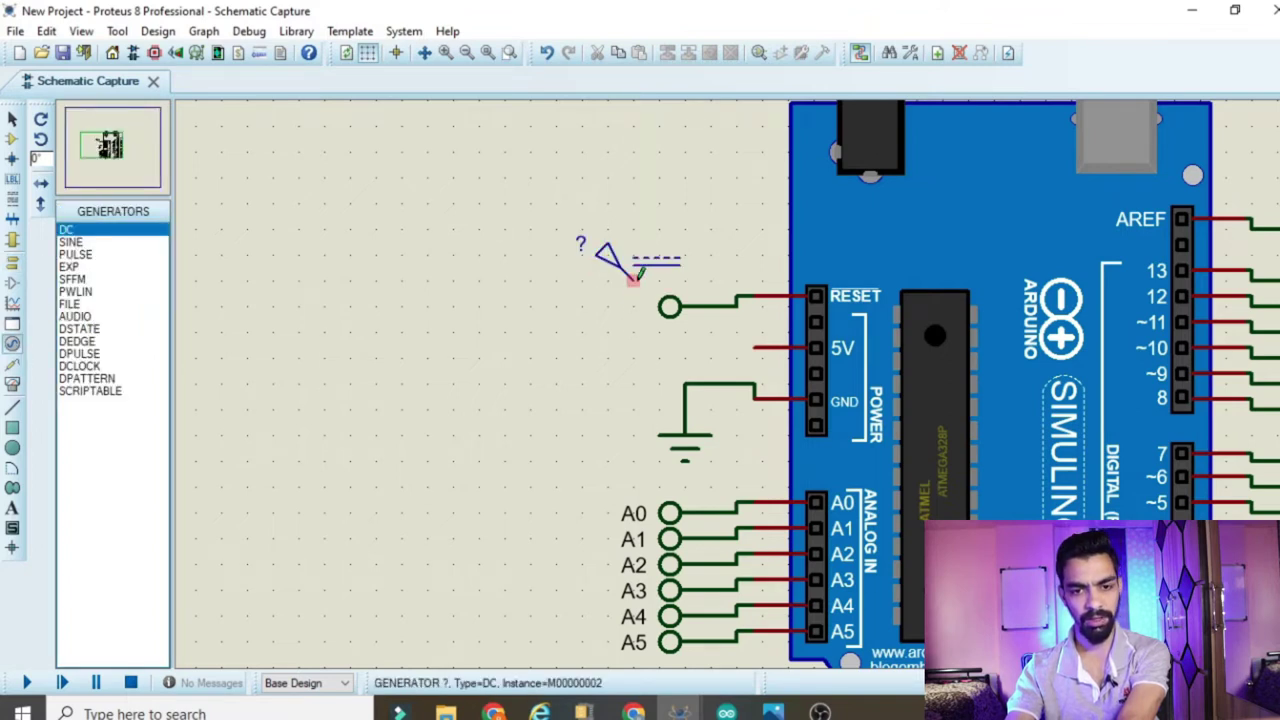
right_click(692, 296)
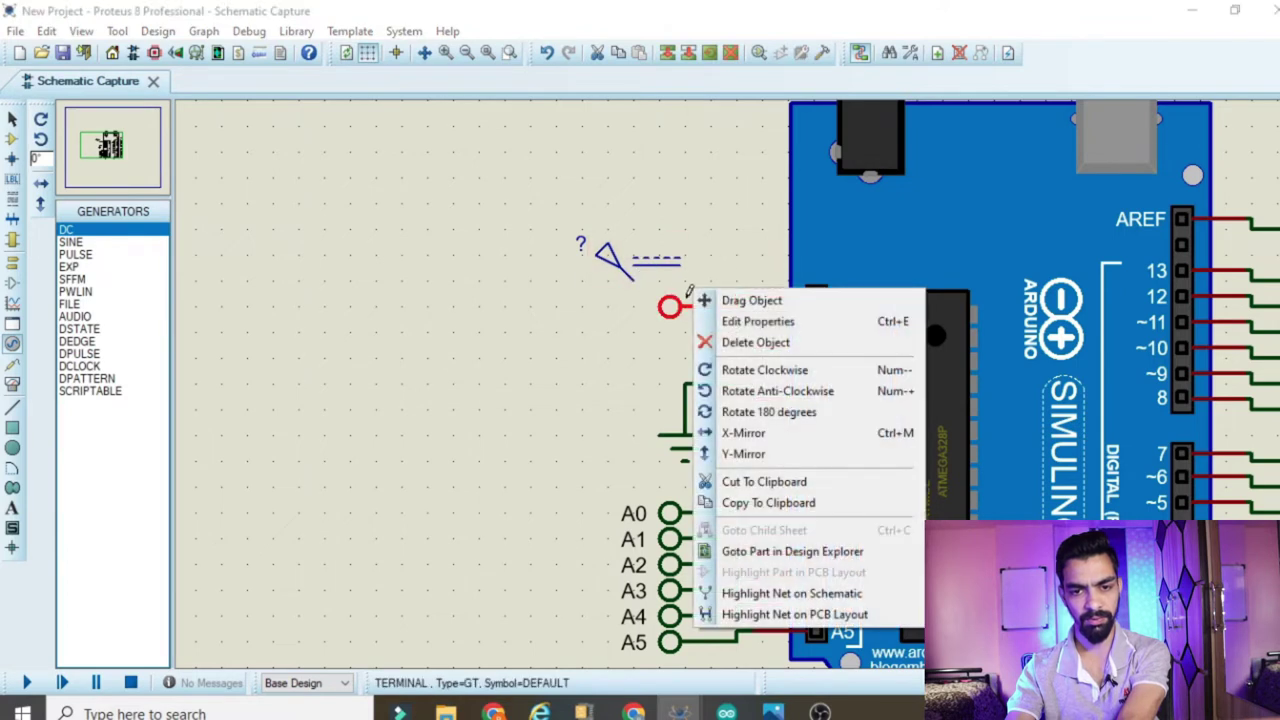
left_click(755, 342)
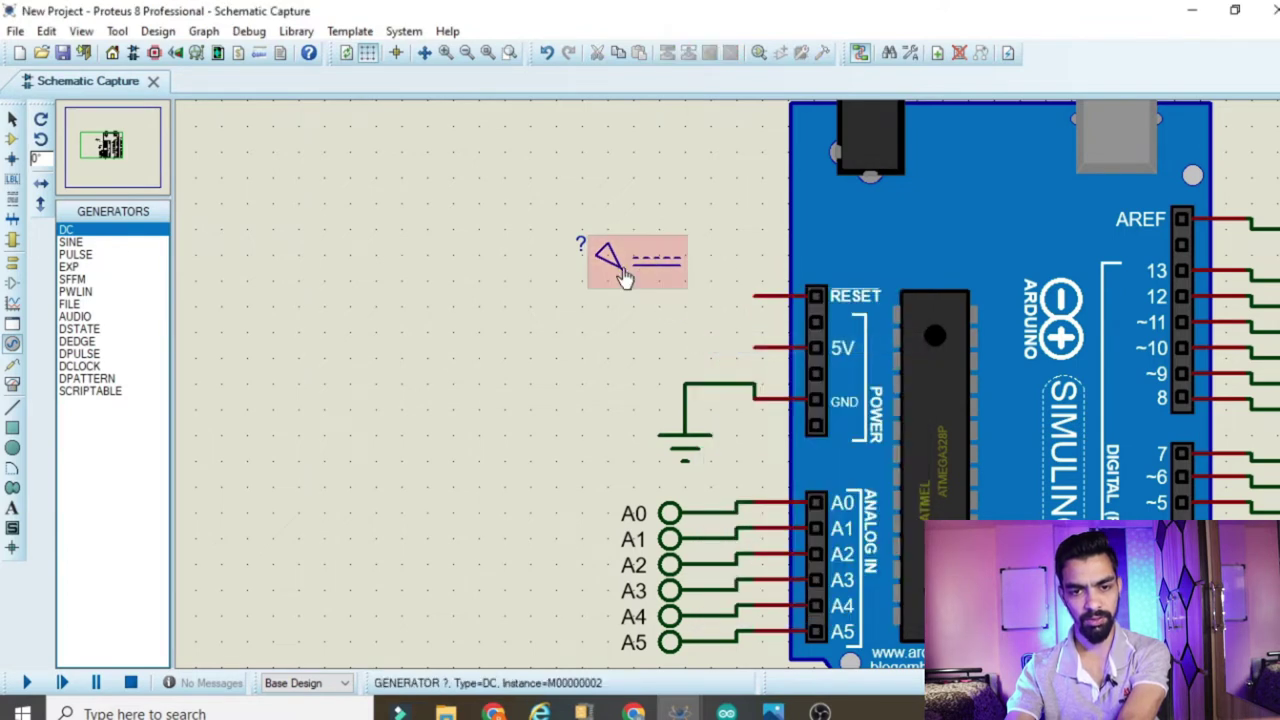
left_click_drag(606, 240, 657, 241)
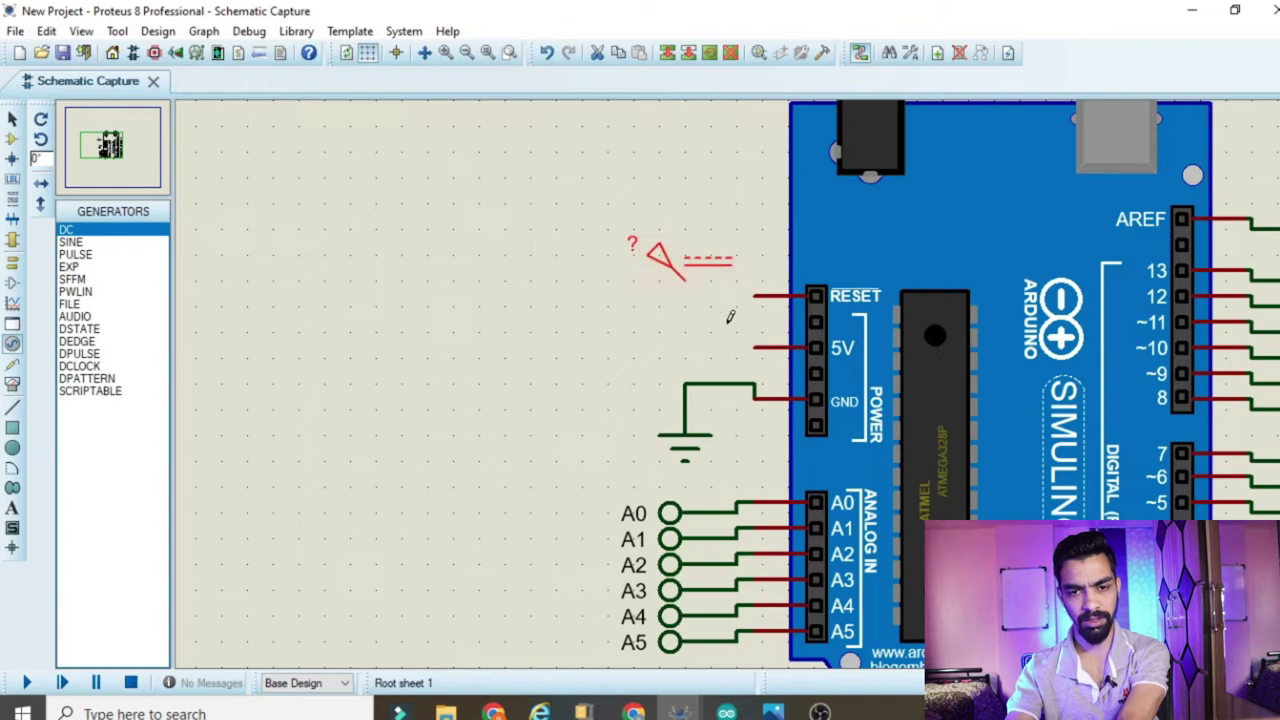
double_click(690, 292)
left_click(810, 117)
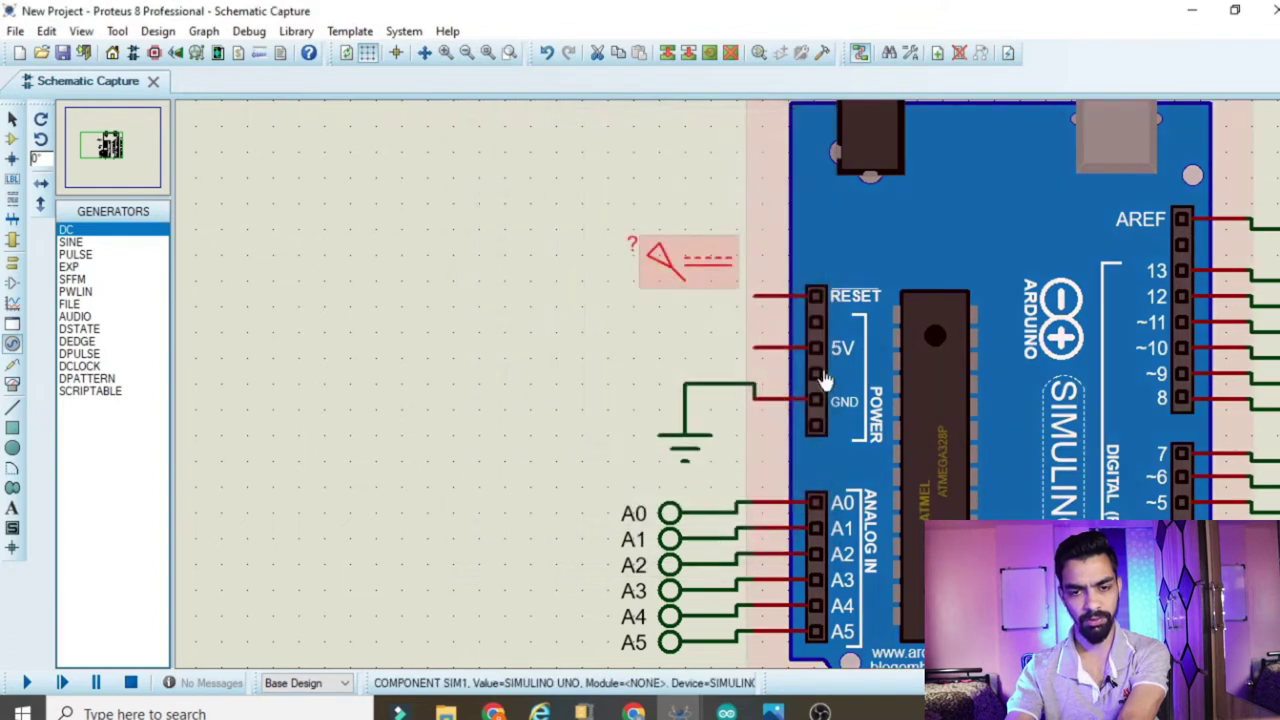
Wire the 5V pin to the DC generator and name it SIM1(AVCC).
left_click(757, 347)
left_click(685, 278)
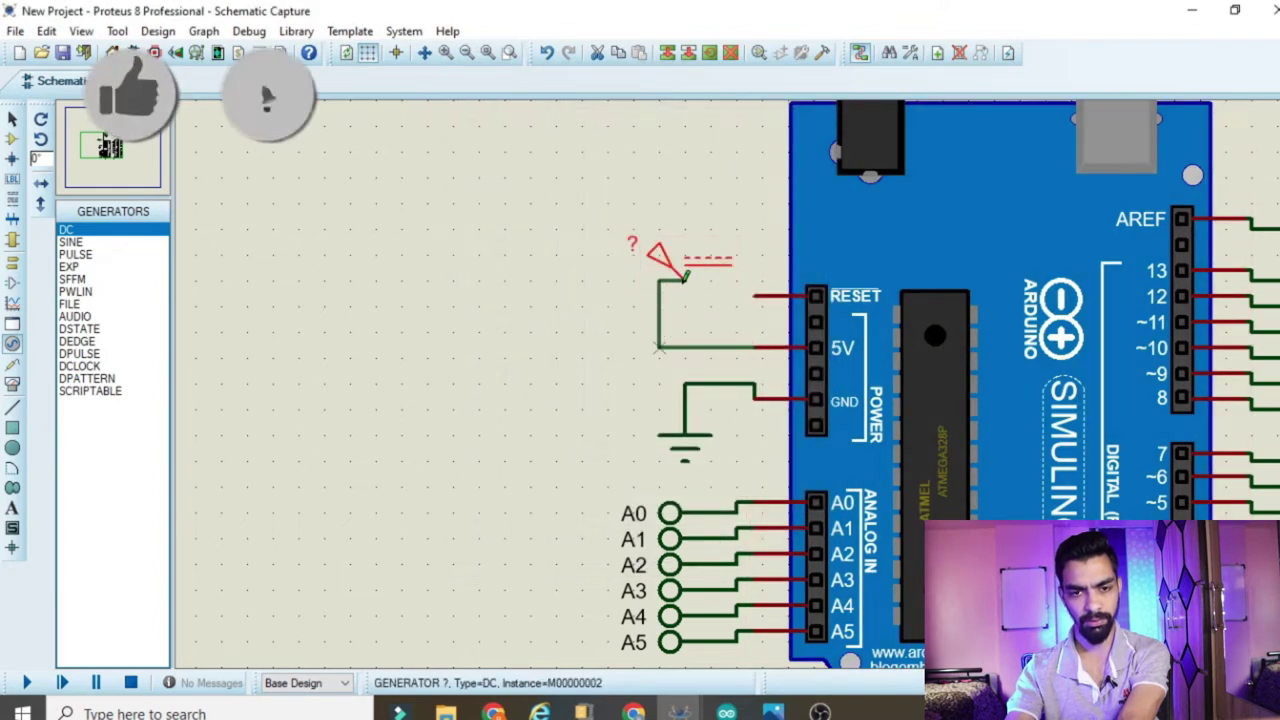
double_click(703, 266)
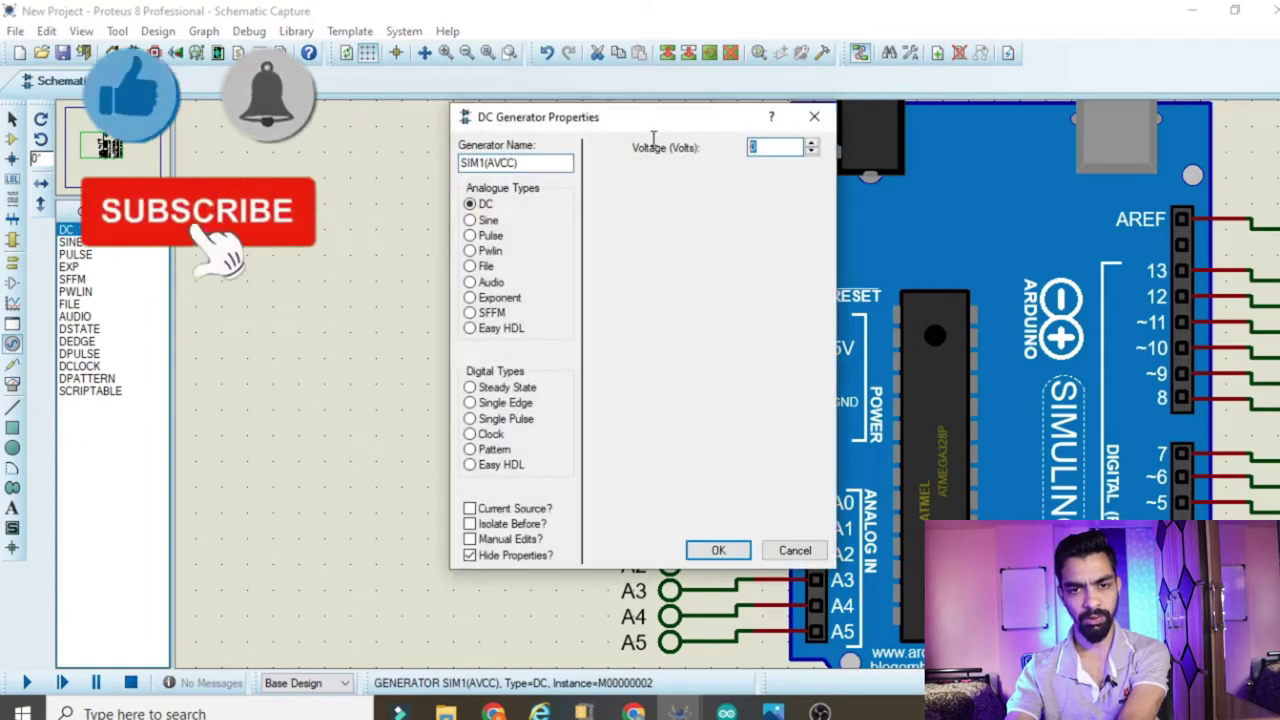
left_click(716, 549)
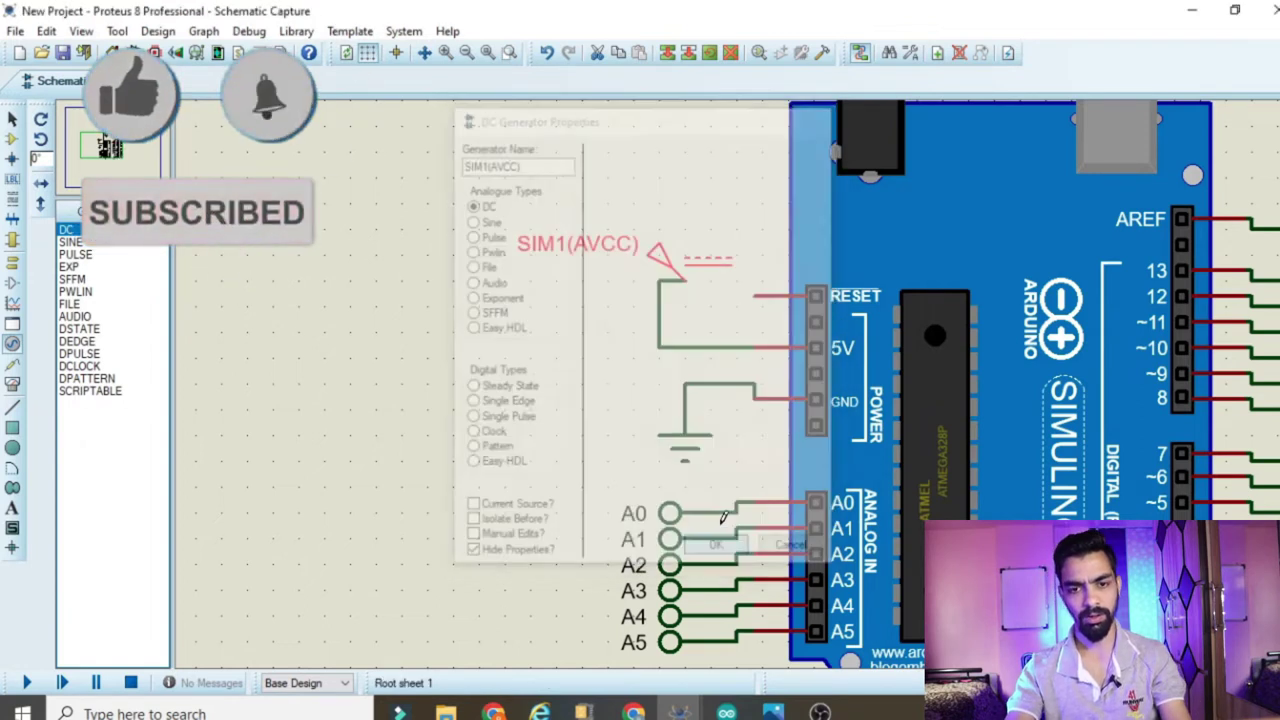
scroll(723, 517, "down", 3)
scroll(723, 450, "up", 2)
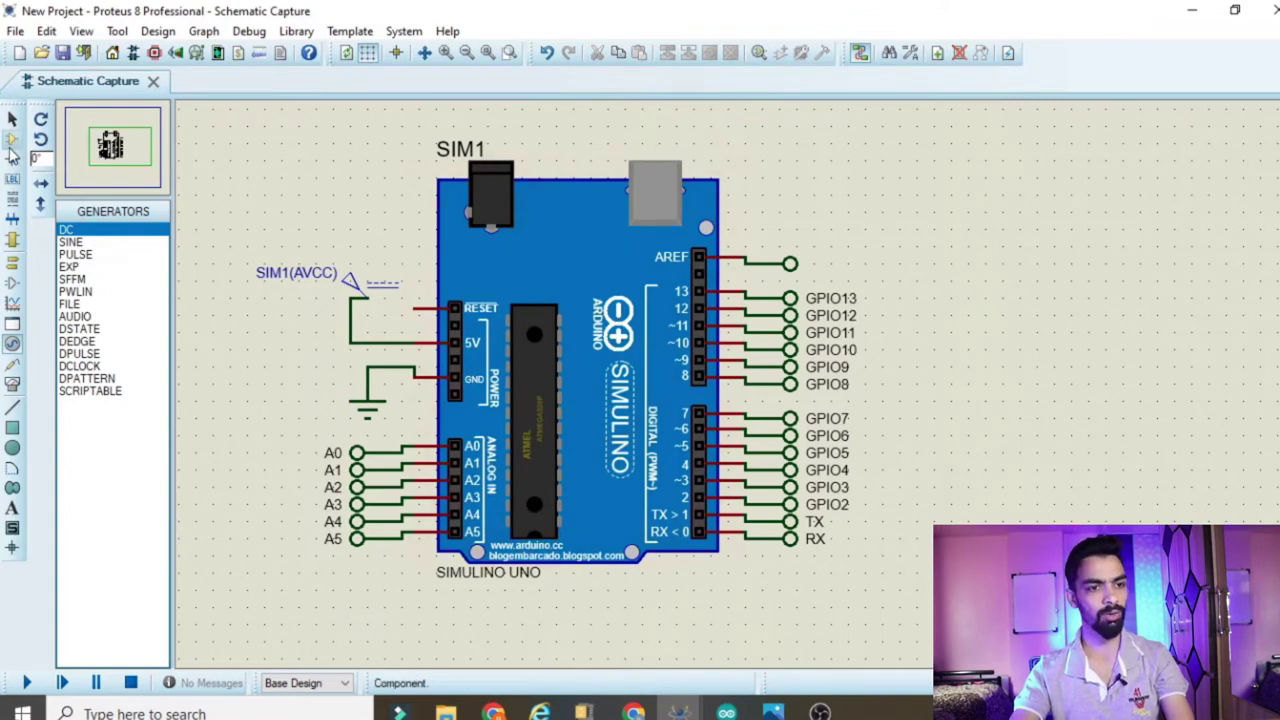
Search the library for '16x2', pick the LM016L LCD and place it right of the Simulino Uno.
left_click(12, 140)
left_click(66, 210)
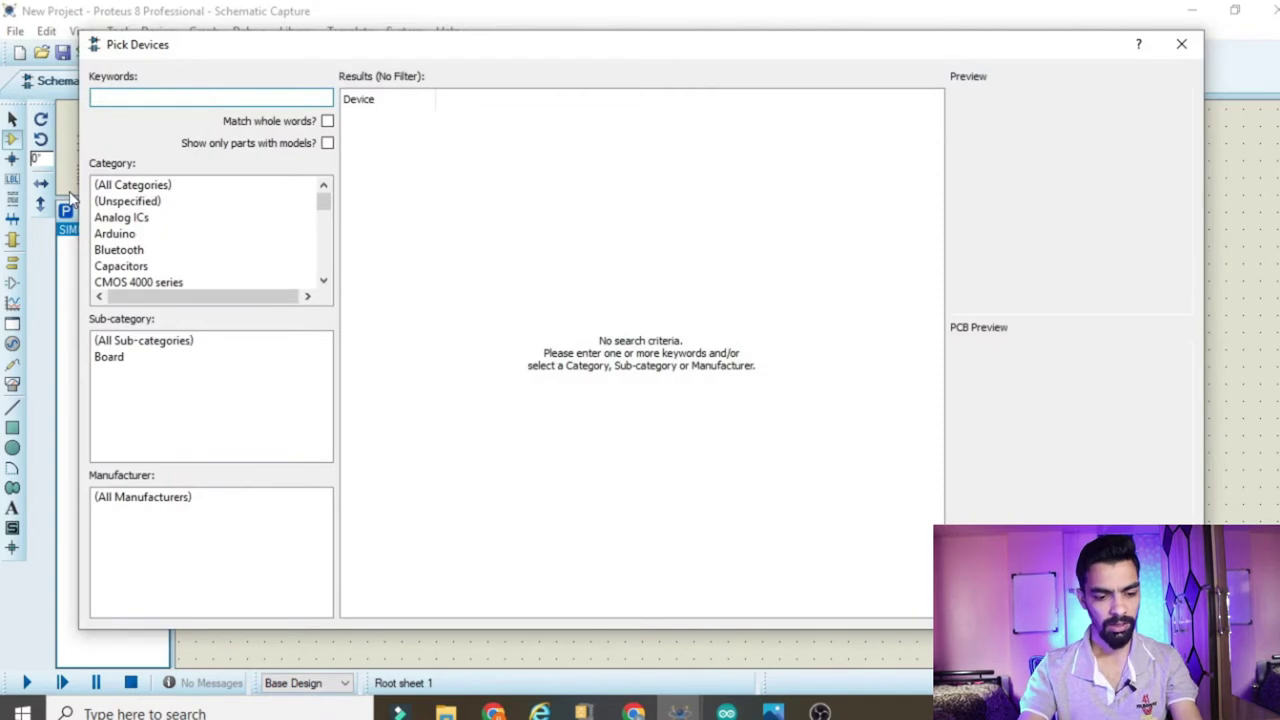
type("16")
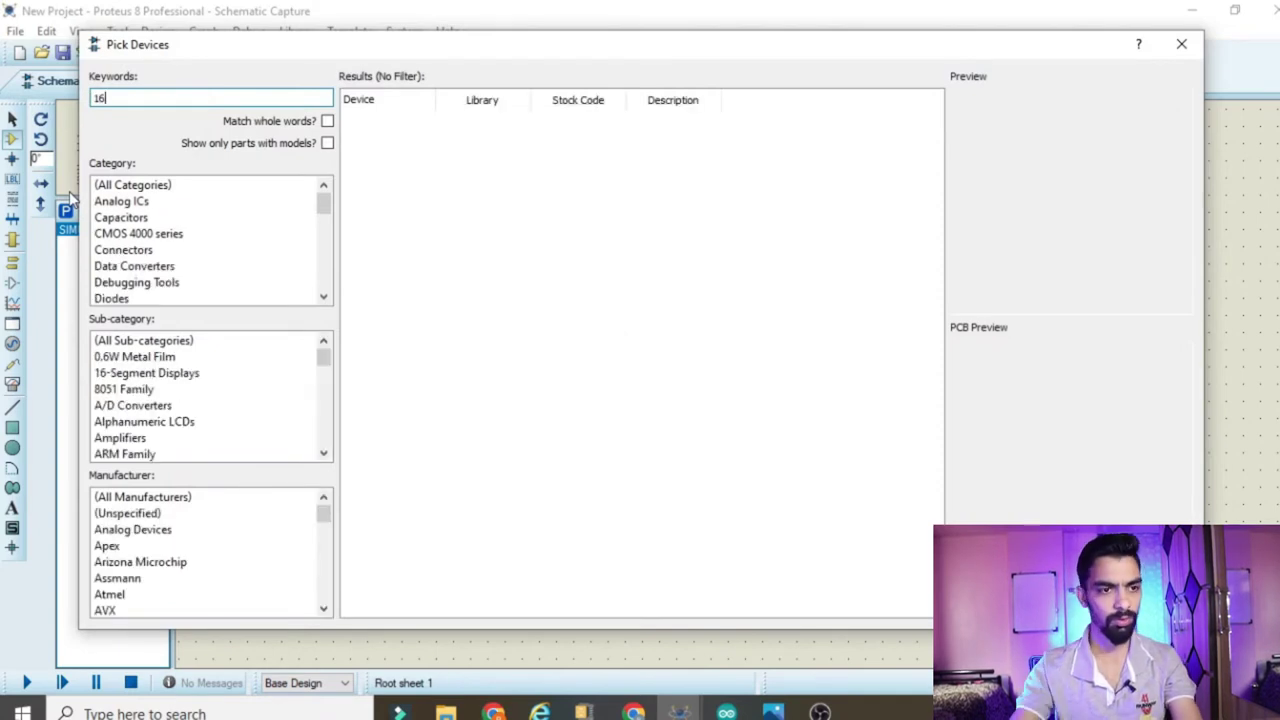
type("x2")
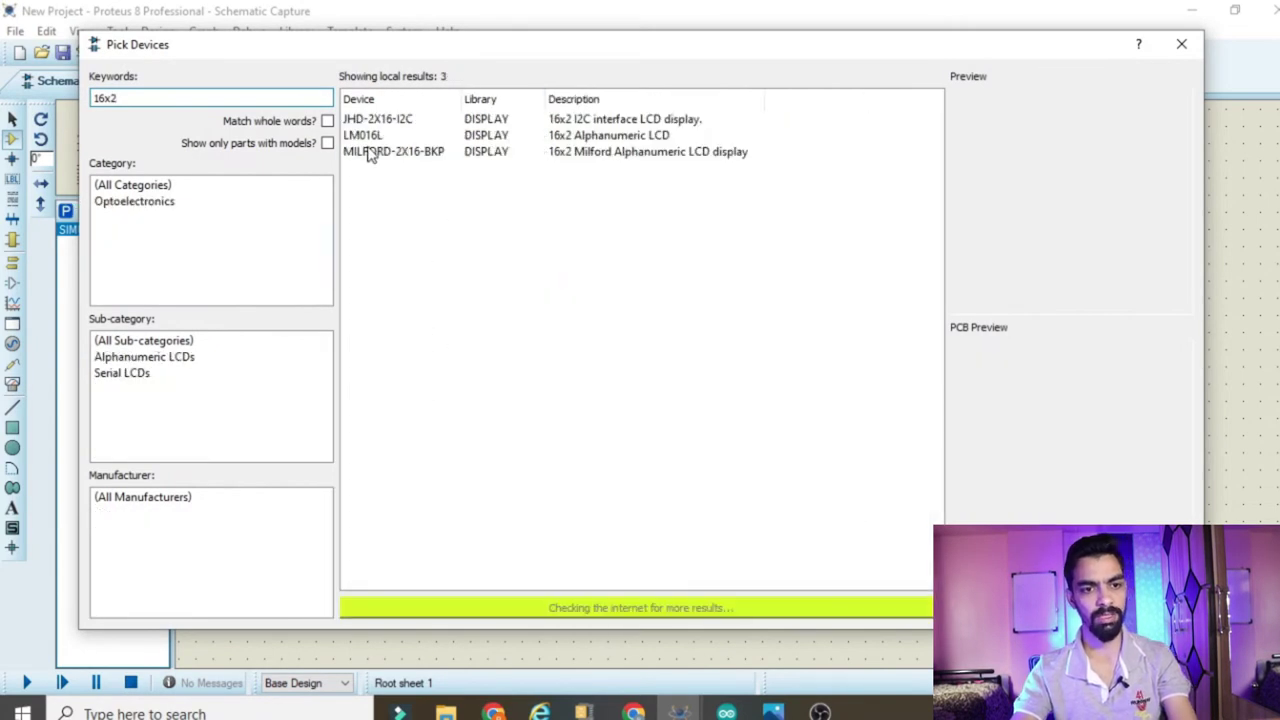
left_click(366, 136)
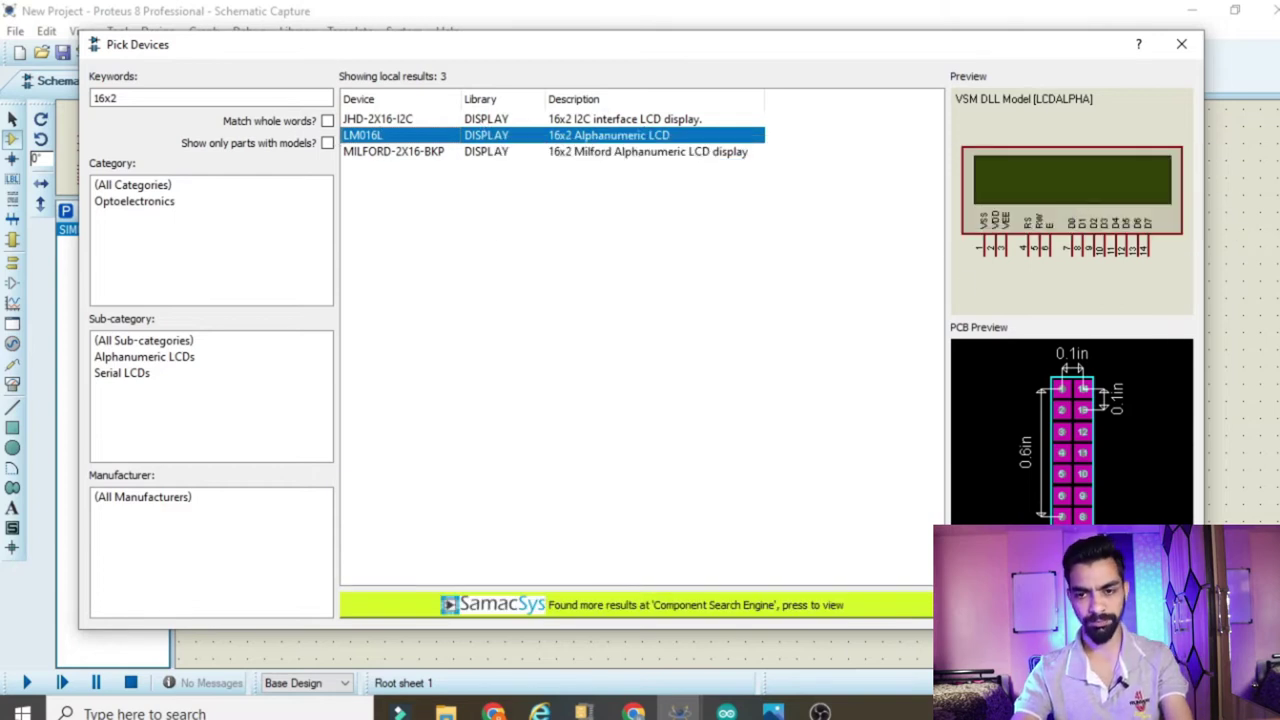
key("Return")
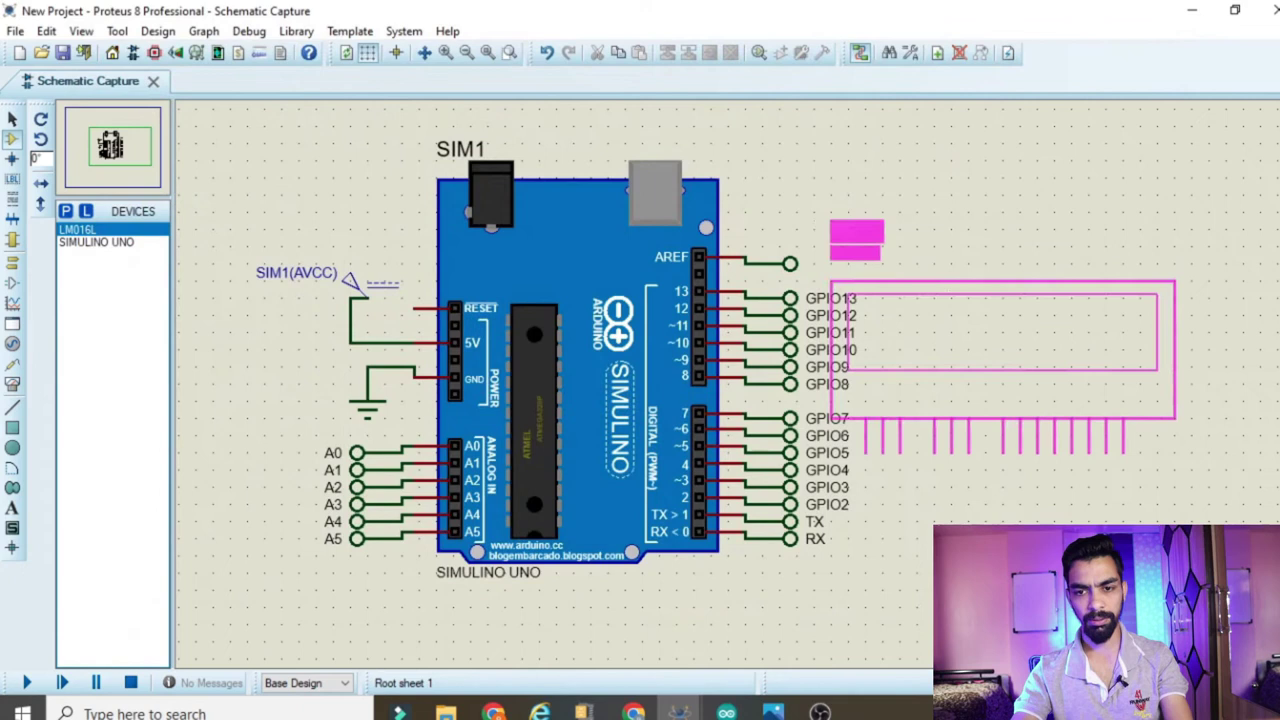
left_click(1190, 230)
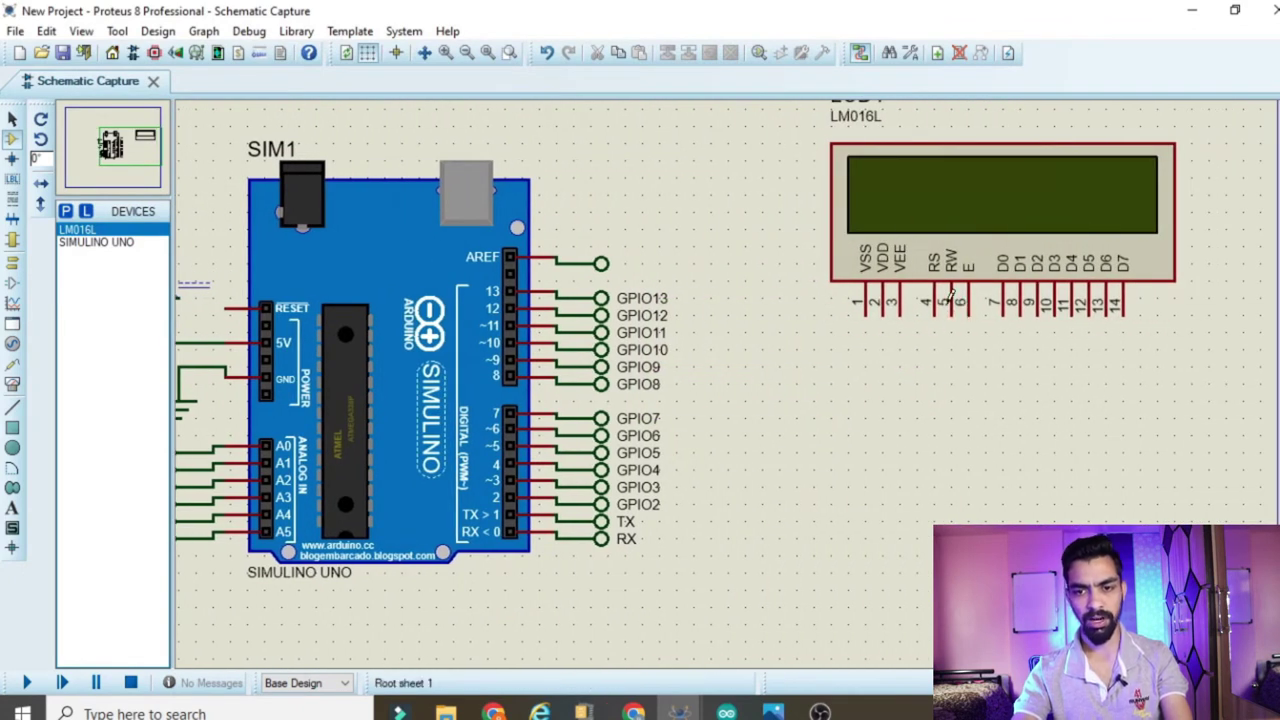
Place a ground symbol below the LCD's RW pin and wire RW to it.
left_click(13, 263)
left_click(80, 291)
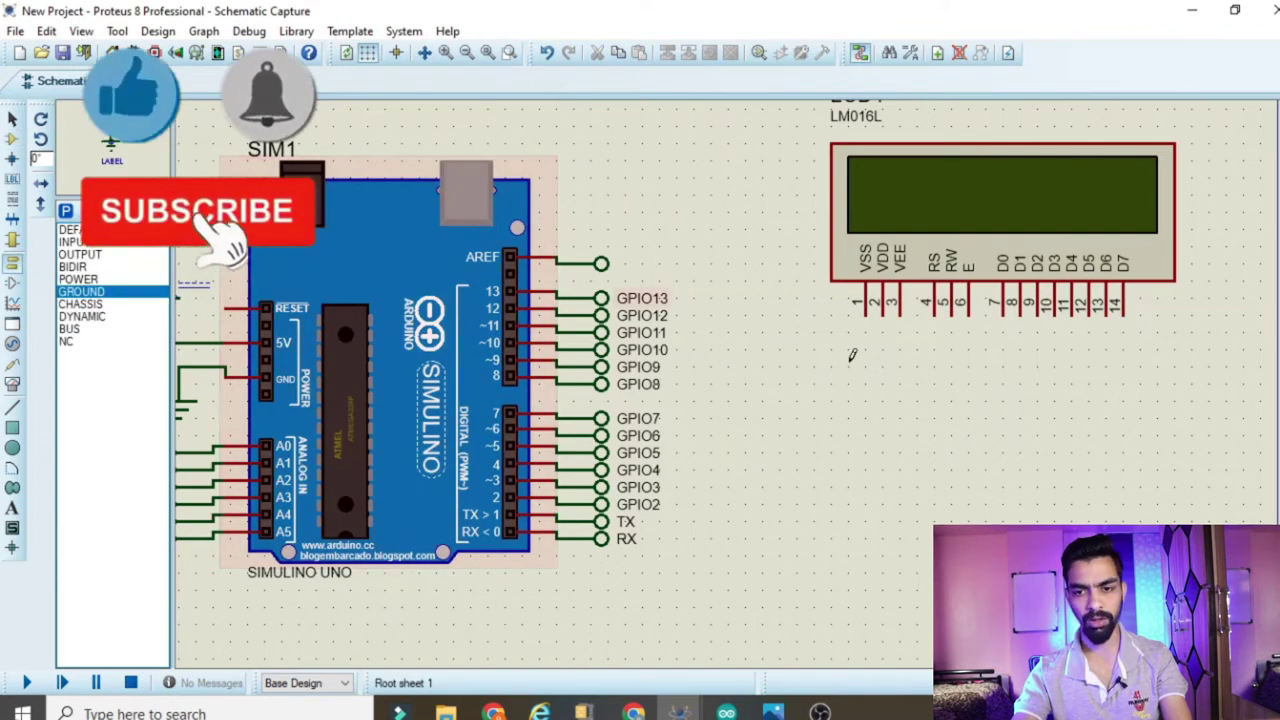
left_click(951, 366)
left_click(951, 357)
left_click(951, 312)
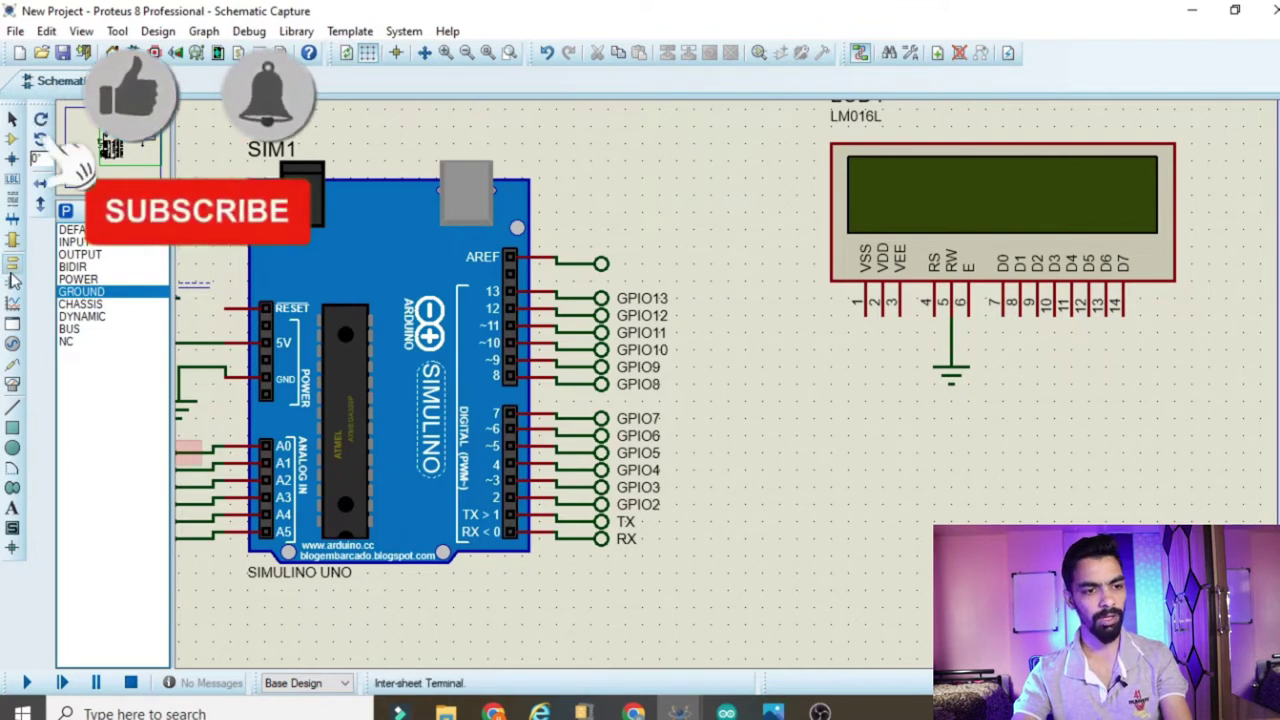
Attach a default terminal, rotated a quarter turn anticlockwise, to the RS pin and copy it.
left_click(70, 230)
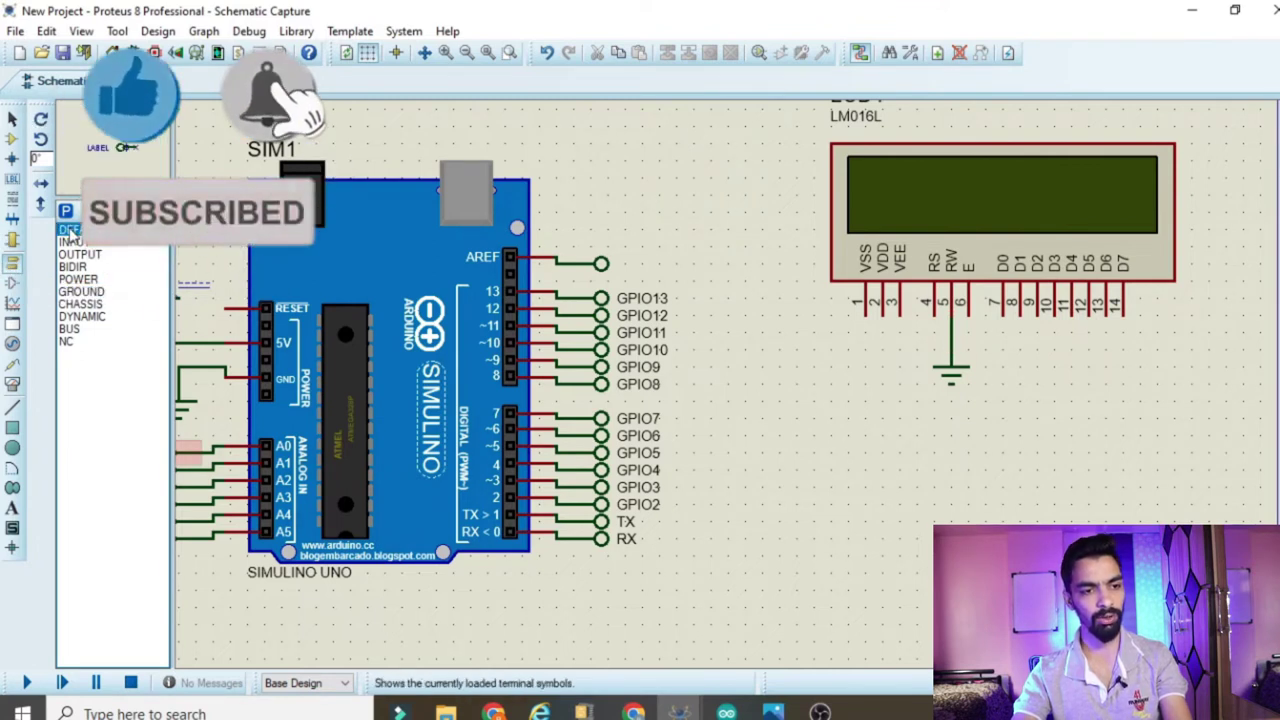
left_click(883, 370)
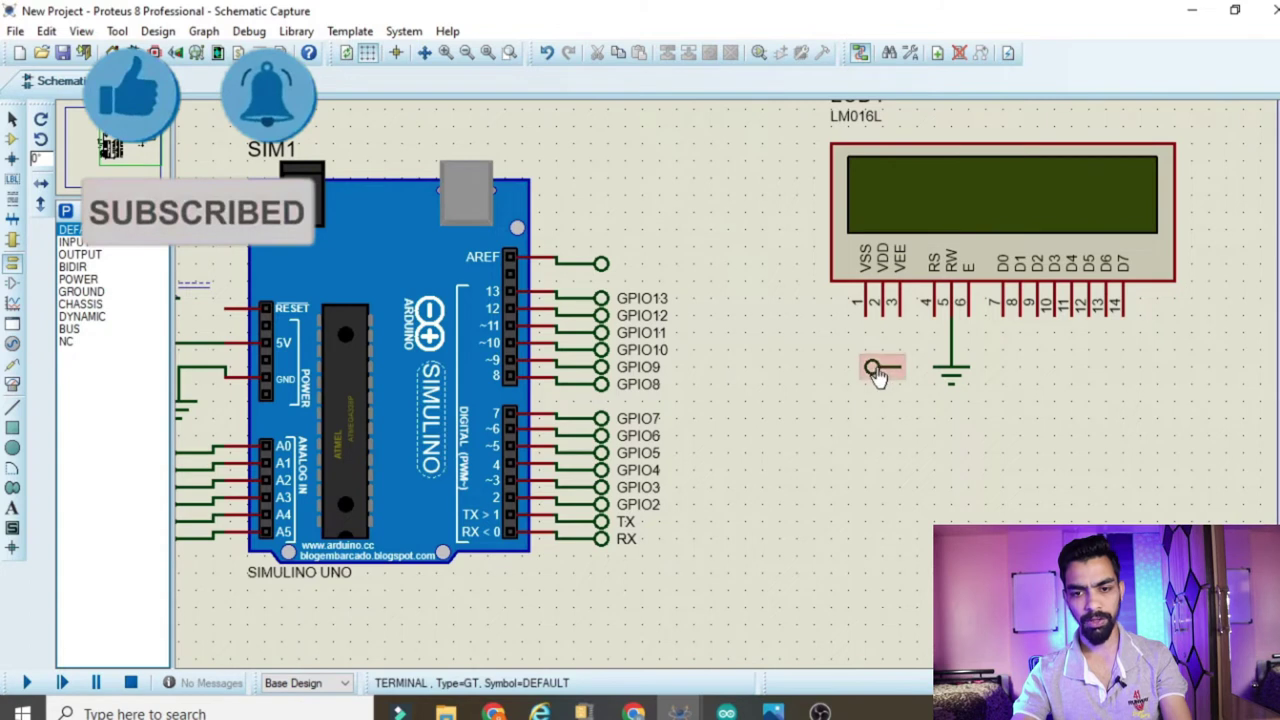
right_click(876, 374)
left_click(975, 119)
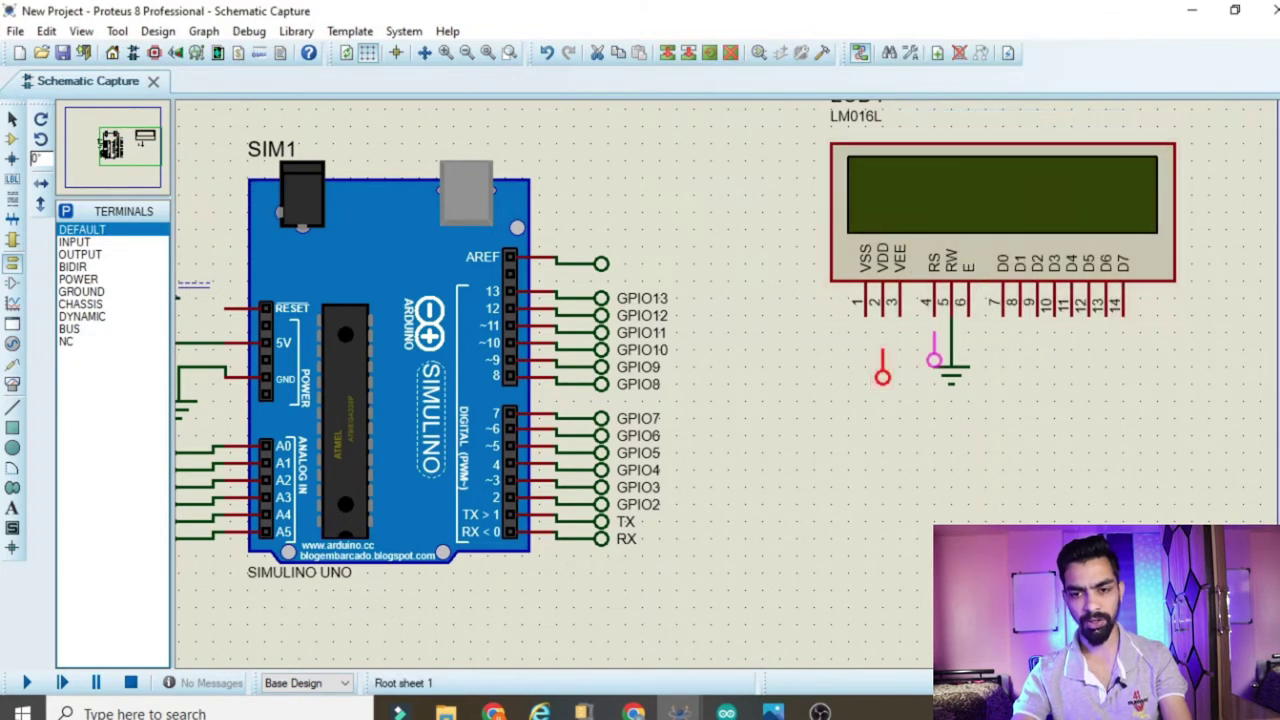
left_click_drag(933, 358, 932, 360)
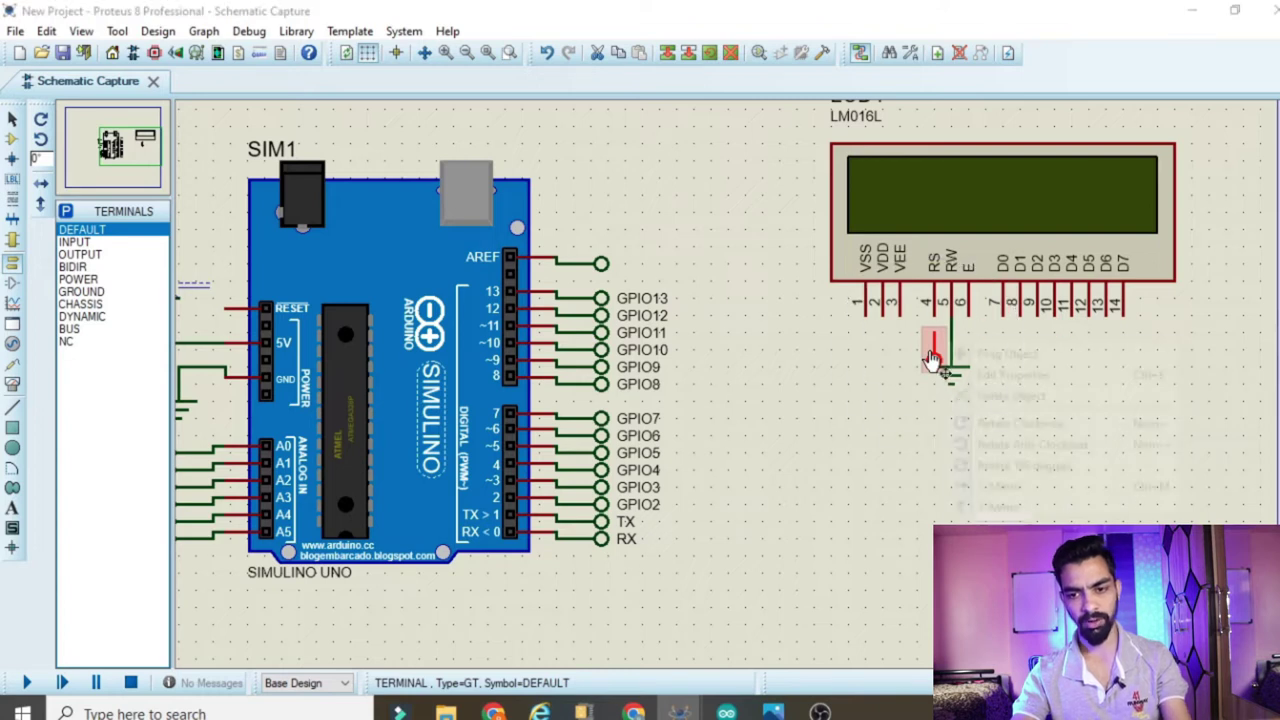
right_click(940, 350)
left_click(1010, 556)
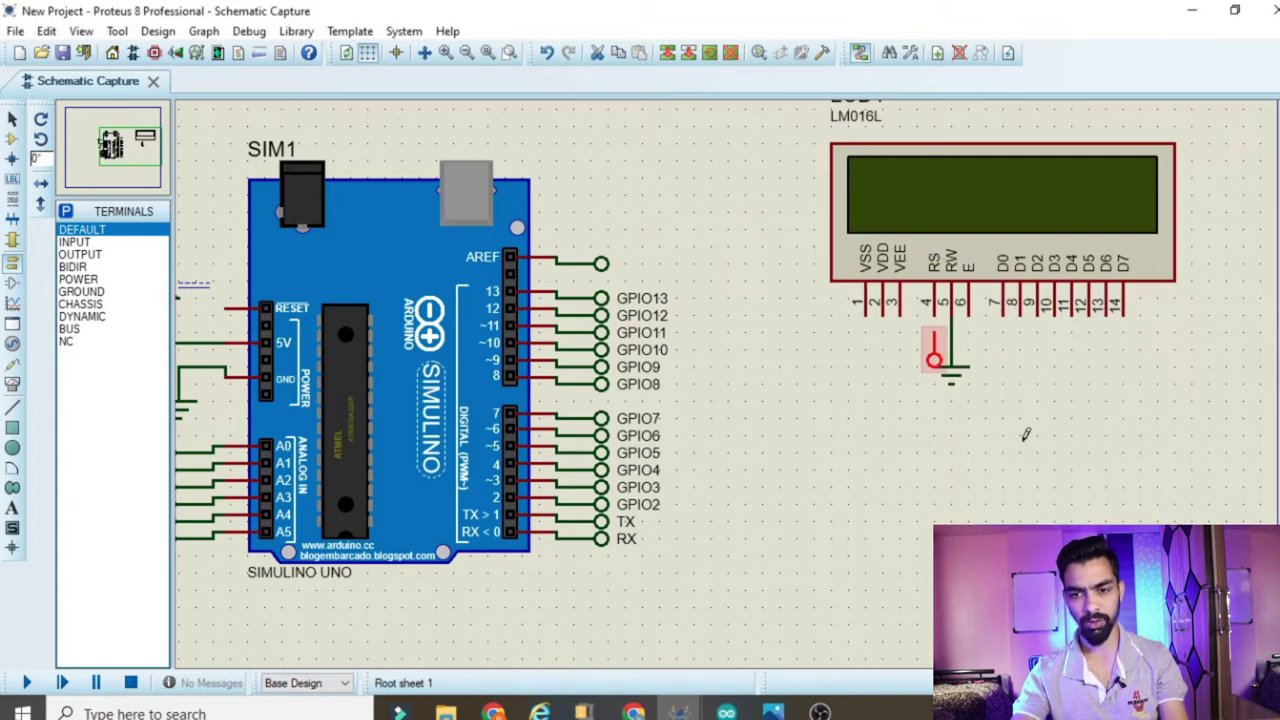
Paste copies of the terminal onto the E and D4 pins.
right_click(1045, 390)
left_click(1100, 518)
left_click(970, 358)
right_click(1044, 348)
left_click(1100, 479)
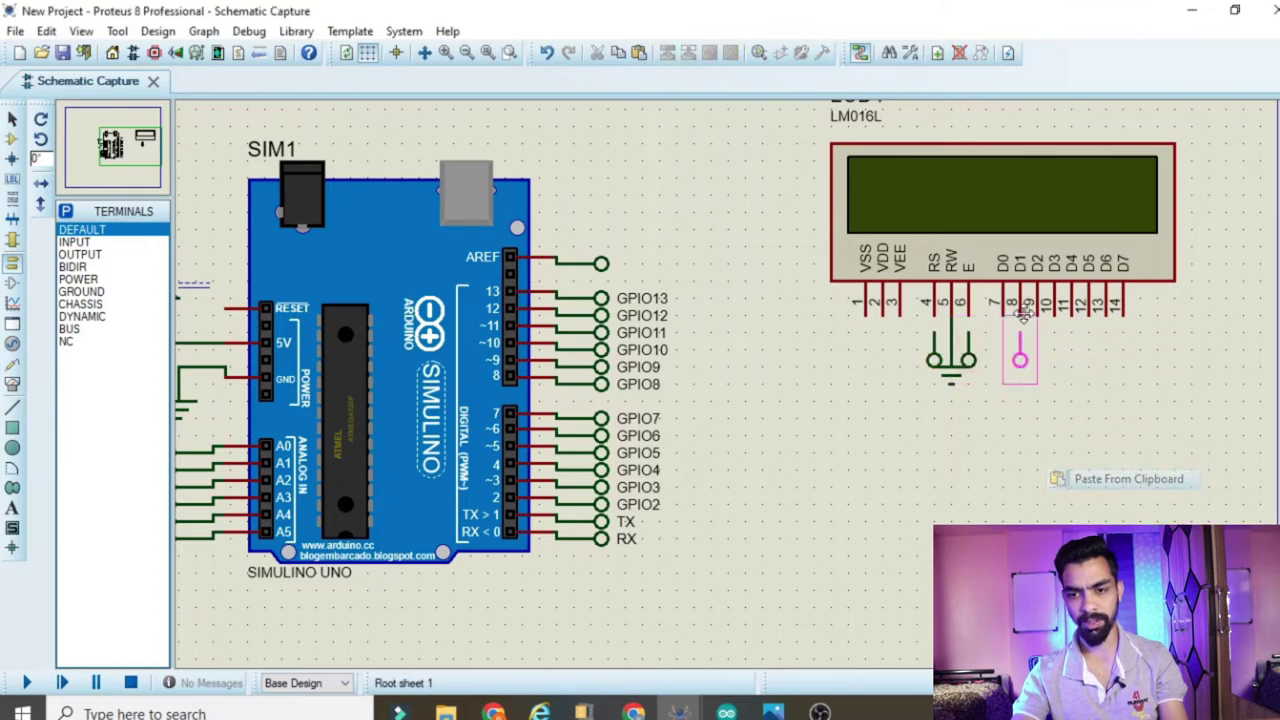
left_click(1118, 349)
Paste copies of the terminal onto the D5, D6 and D7 pins.
right_click(1120, 349)
left_click(1214, 477)
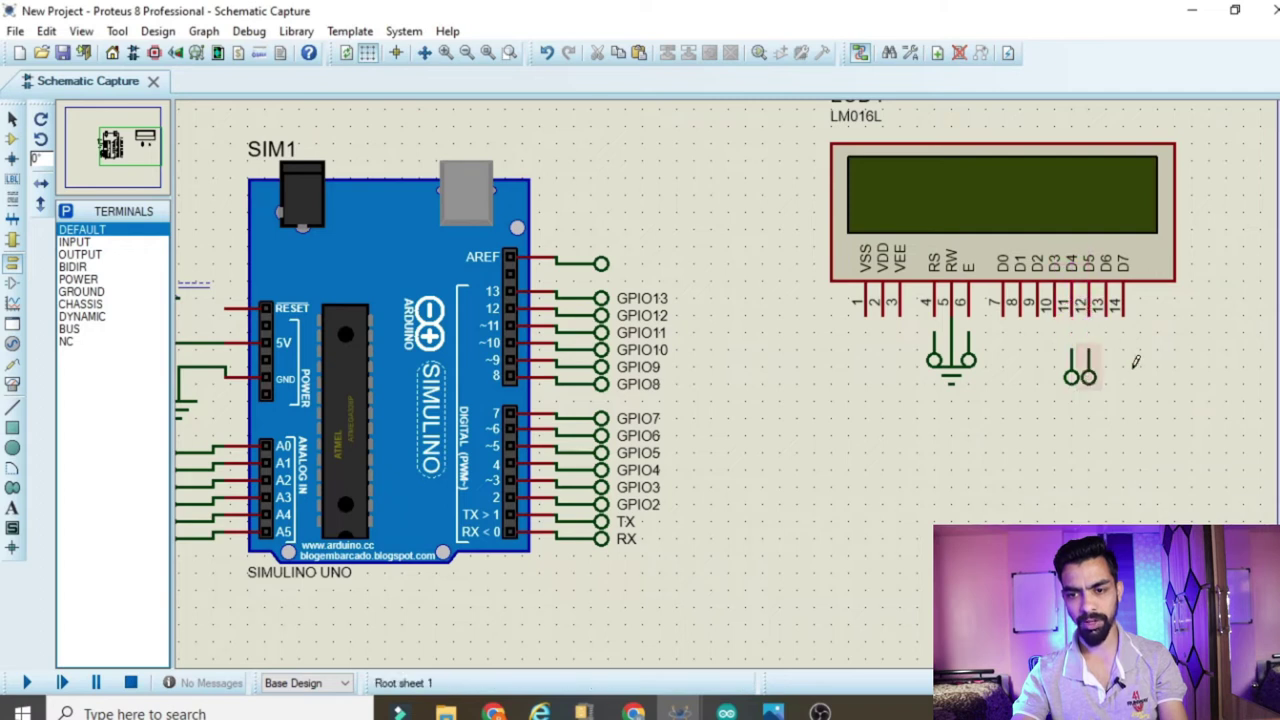
left_click(1136, 362)
right_click(1128, 362)
left_click(1045, 490)
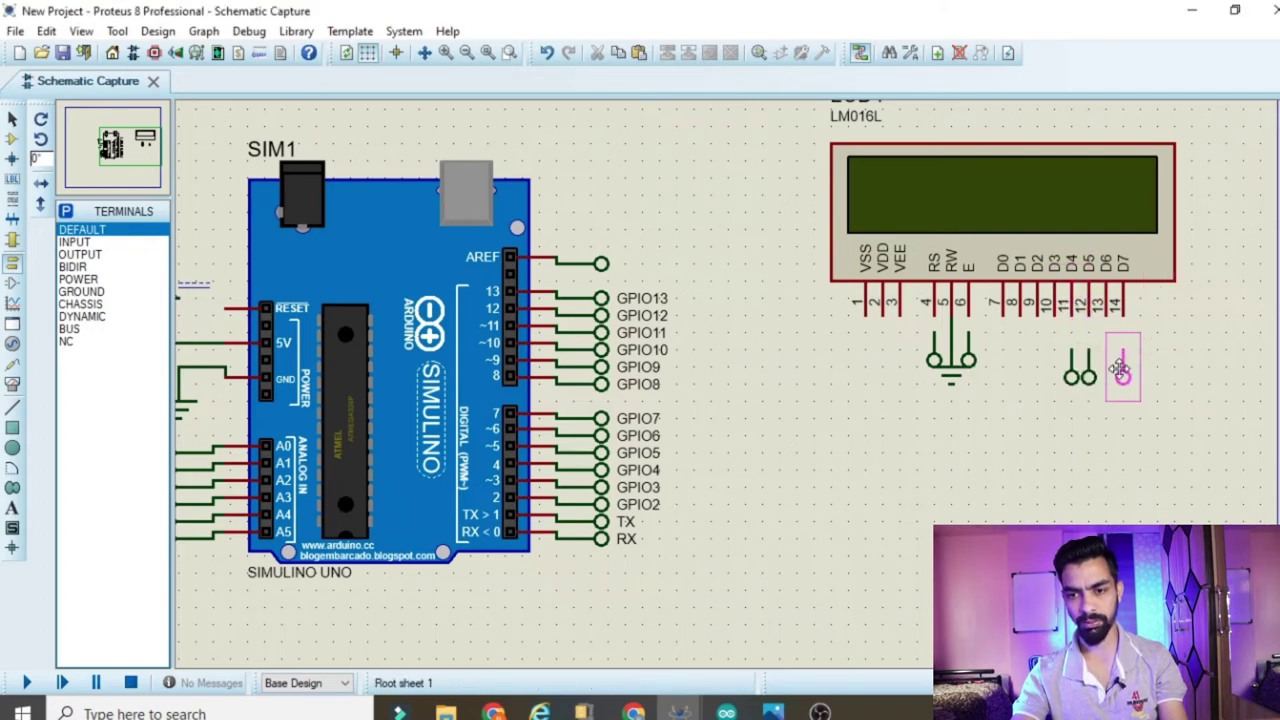
left_click(1112, 377)
right_click(1158, 346)
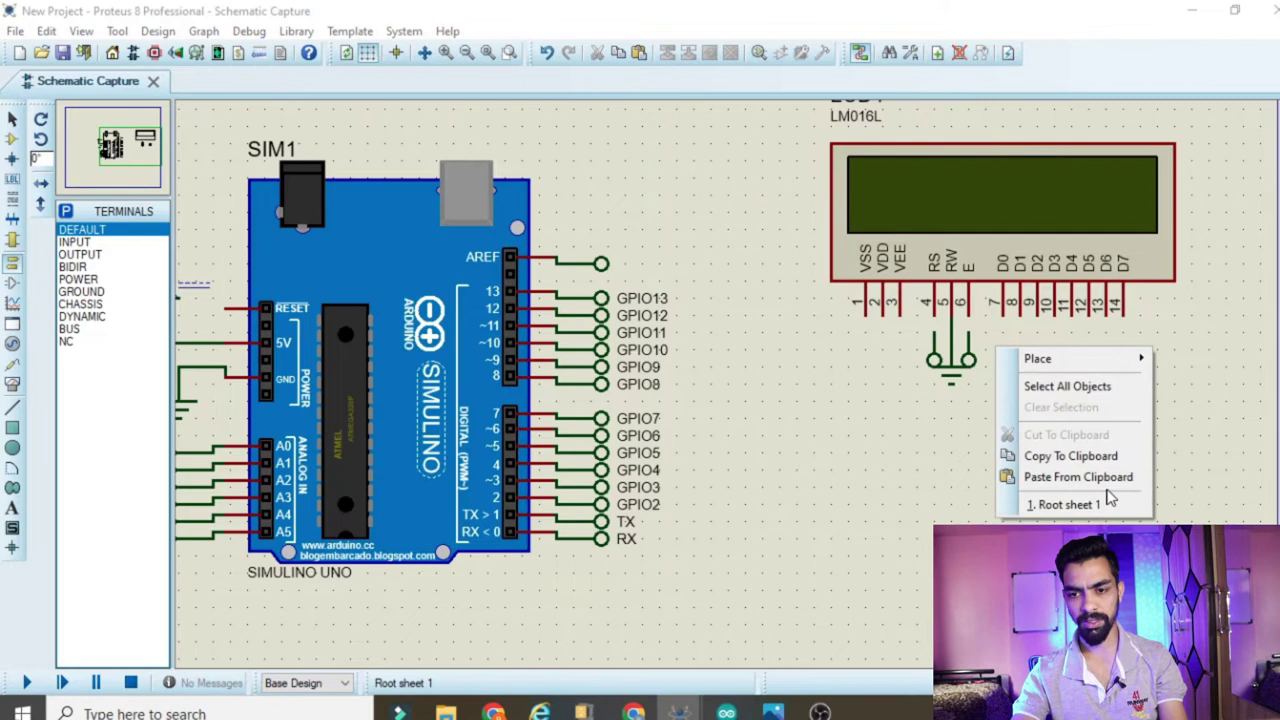
left_click(1104, 480)
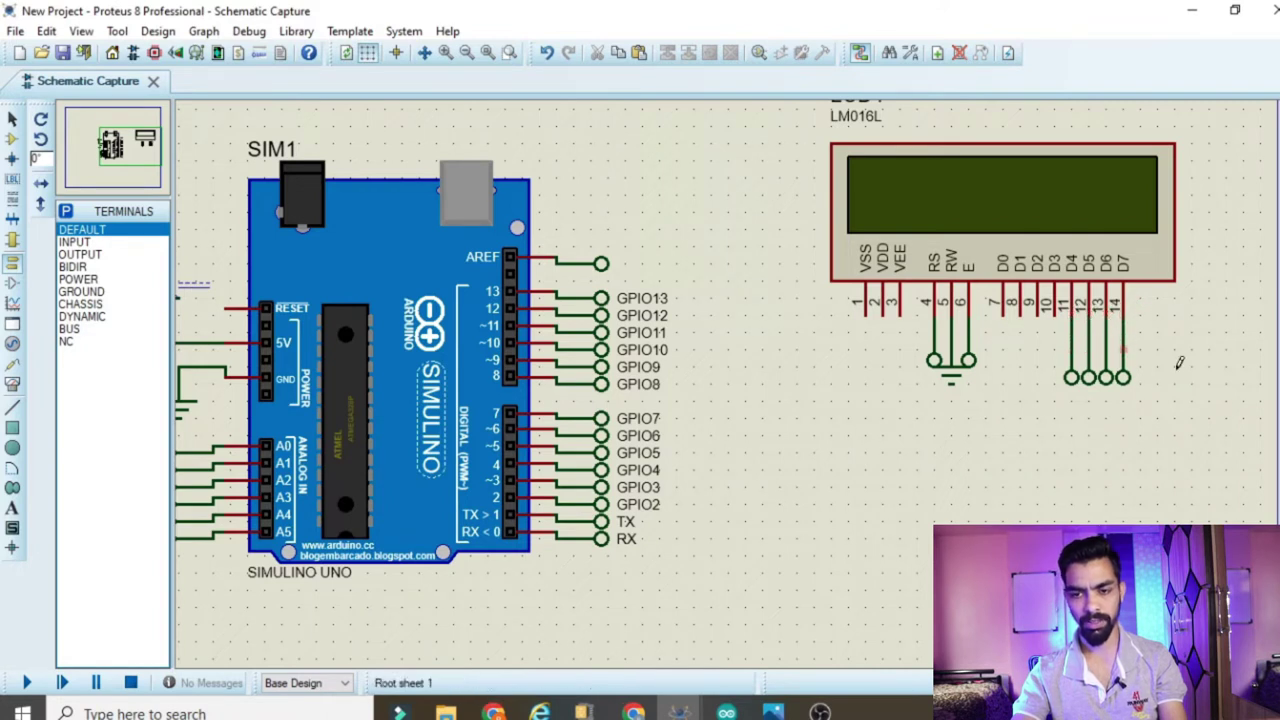
Check the Simulino's GPIO2 label, then name the LCD's RS terminal GPIO2.
left_click(606, 505)
double_click(606, 505)
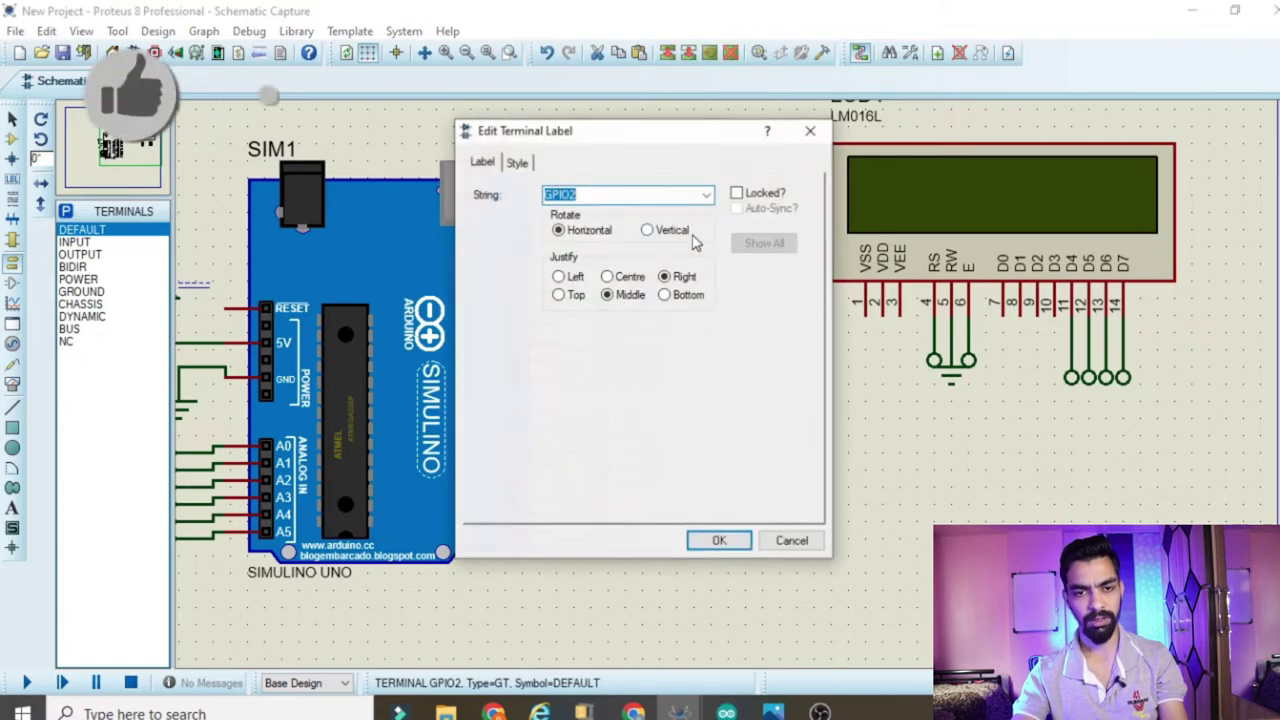
left_click(790, 540)
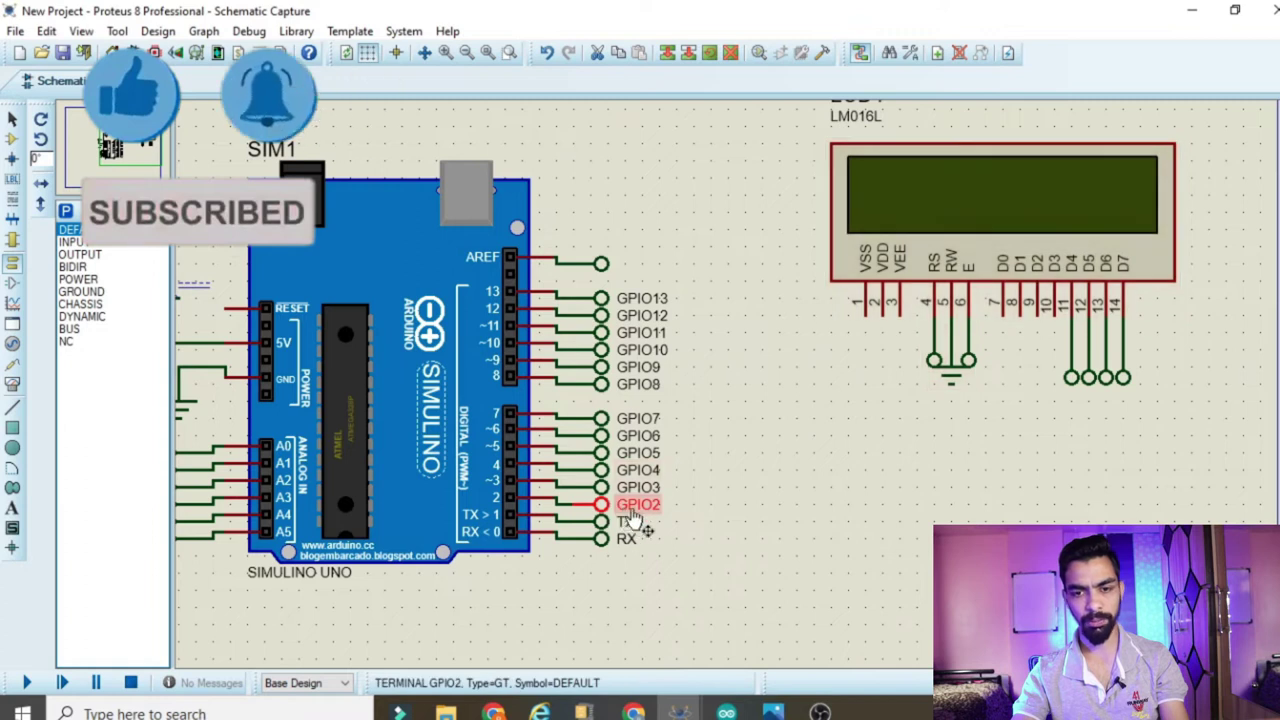
double_click(934, 362)
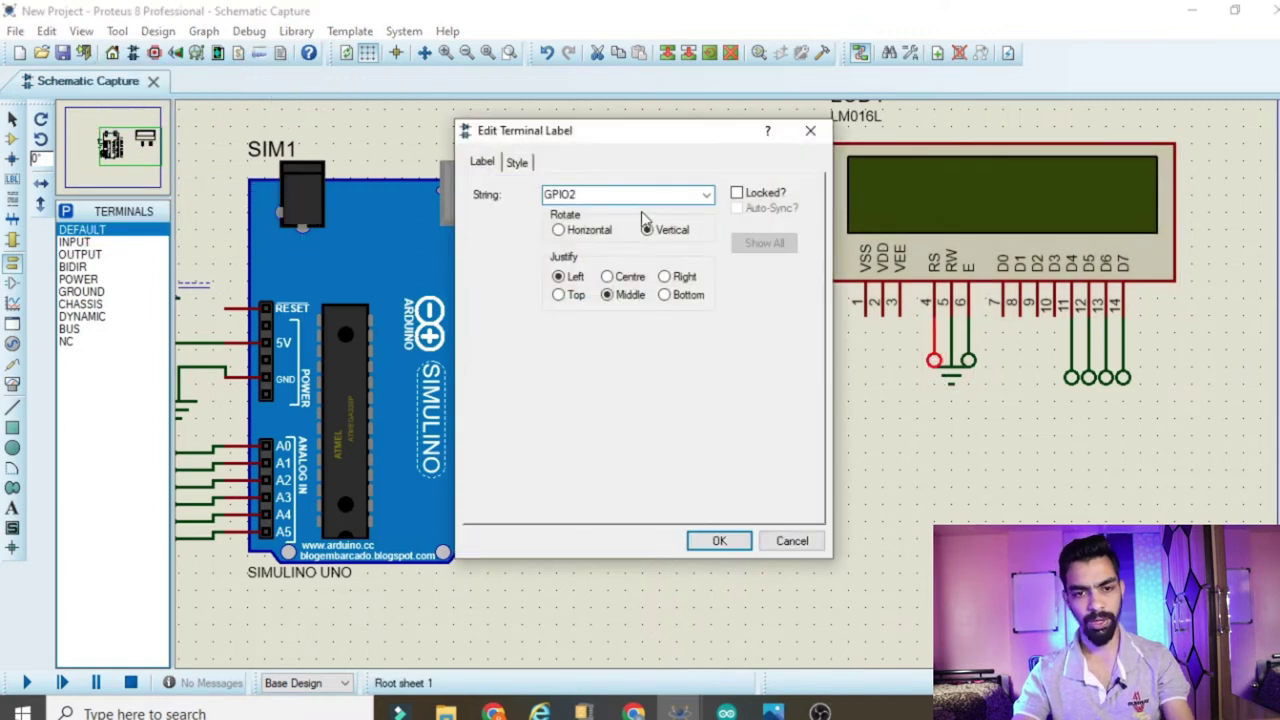
left_click(719, 541)
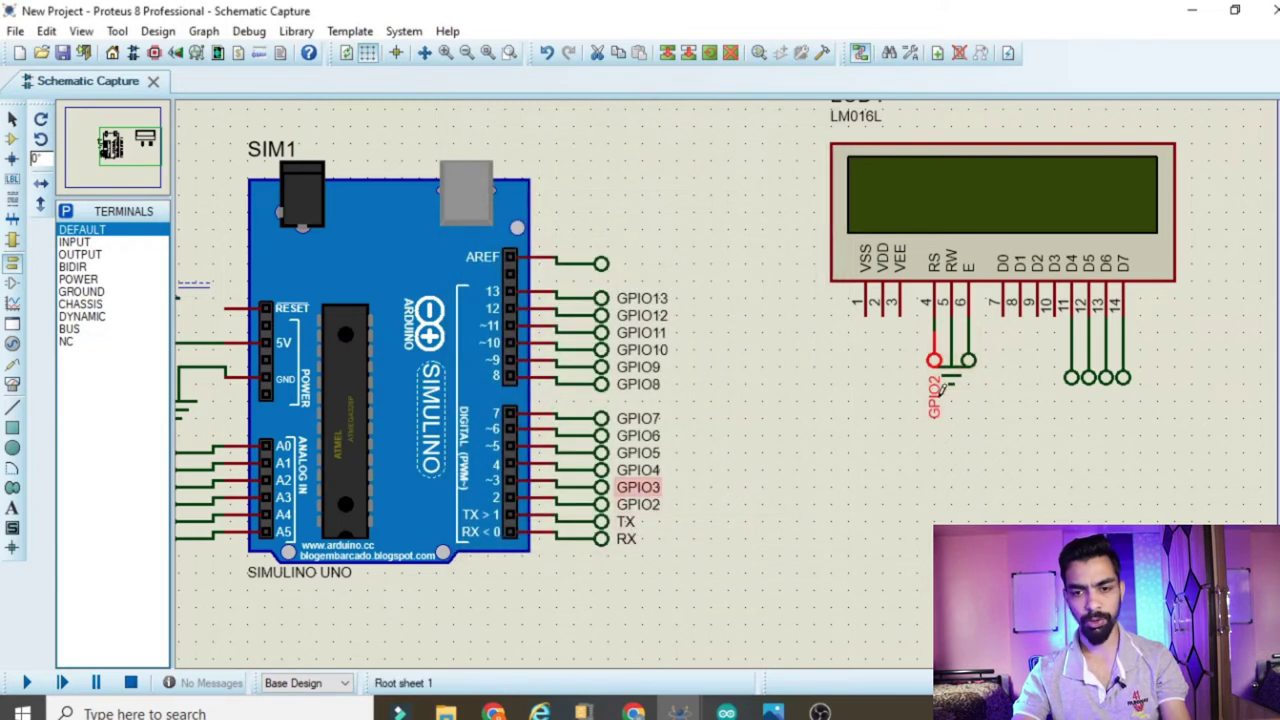
Name the E terminal GPIO3 and the D4 terminal GPIO4.
double_click(970, 366)
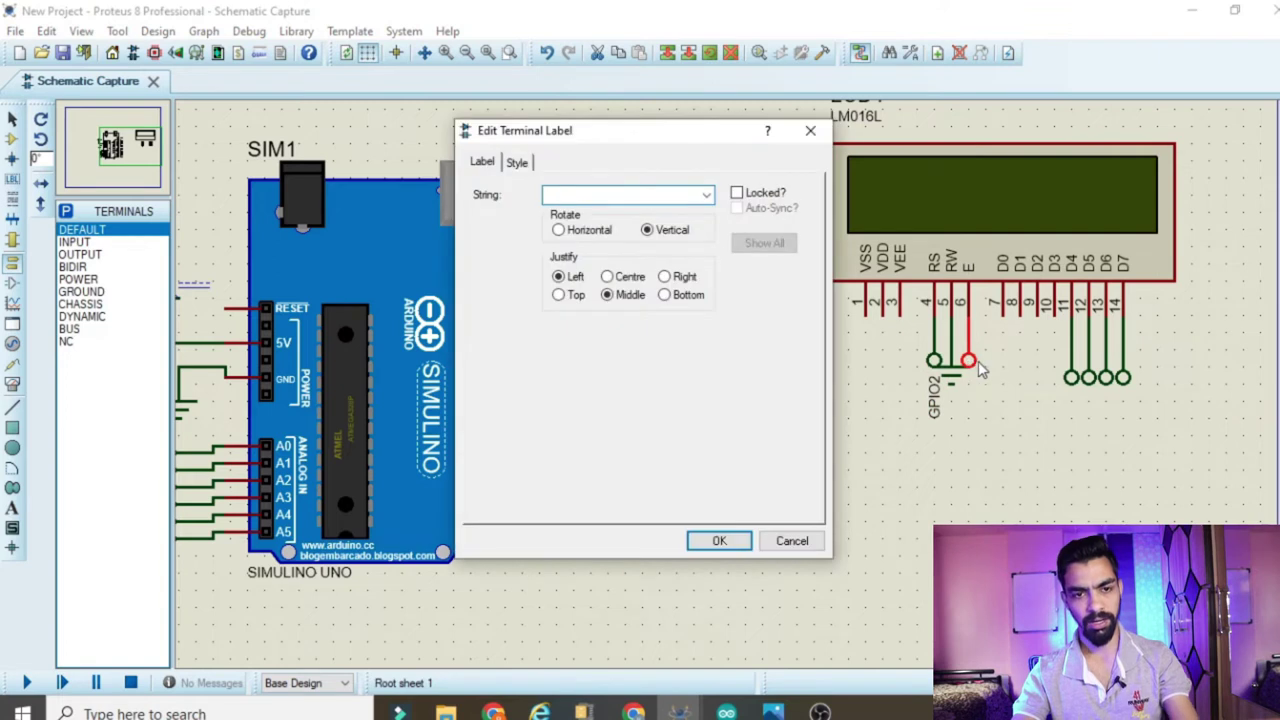
type("GPIO3")
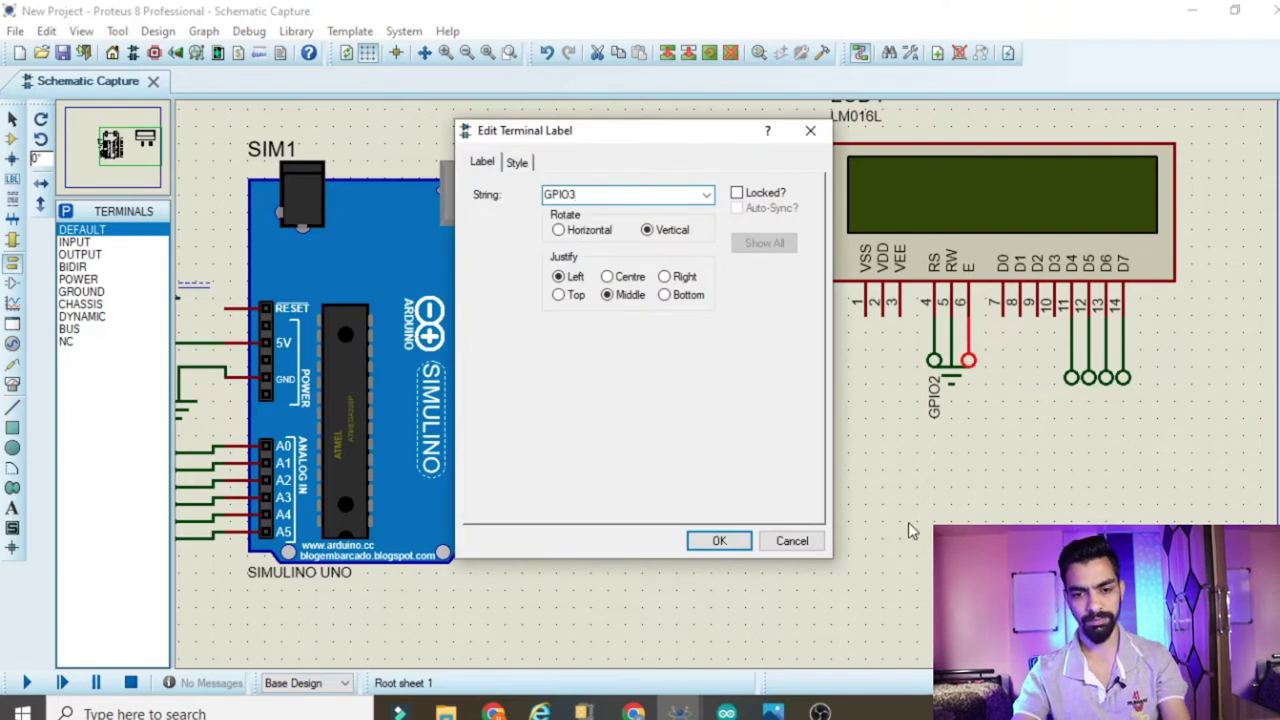
left_click(724, 541)
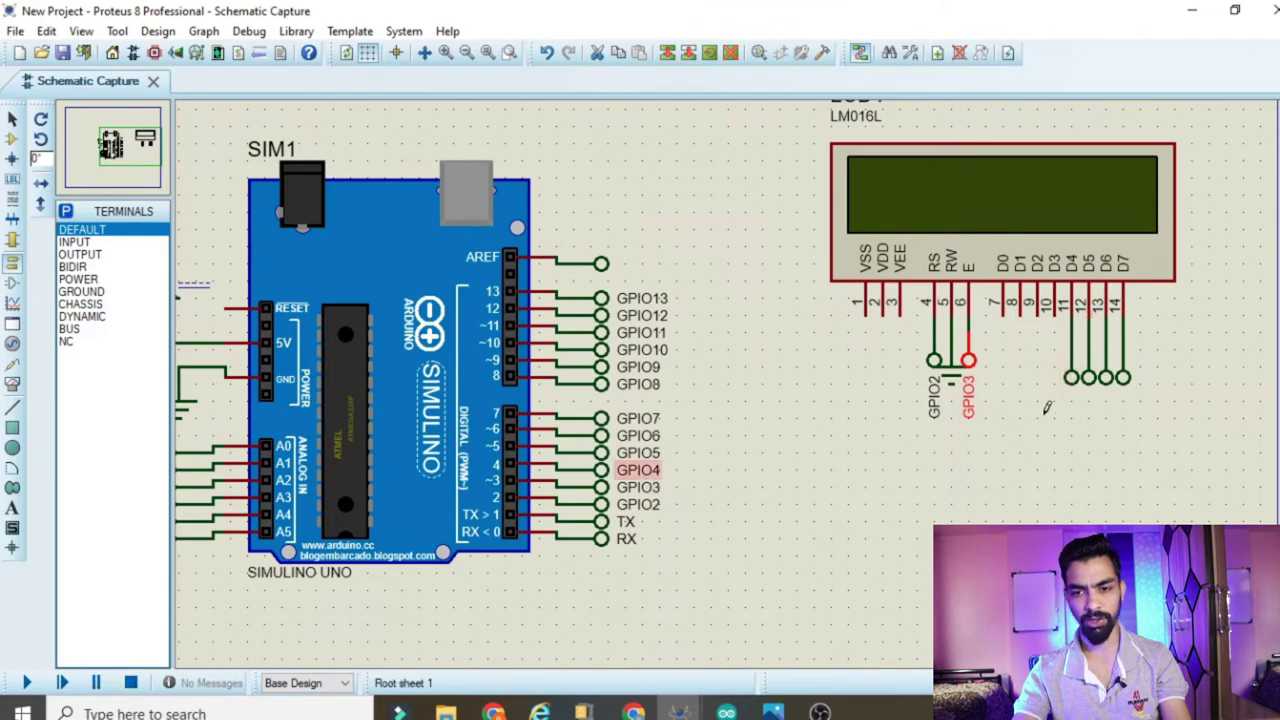
double_click(1071, 379)
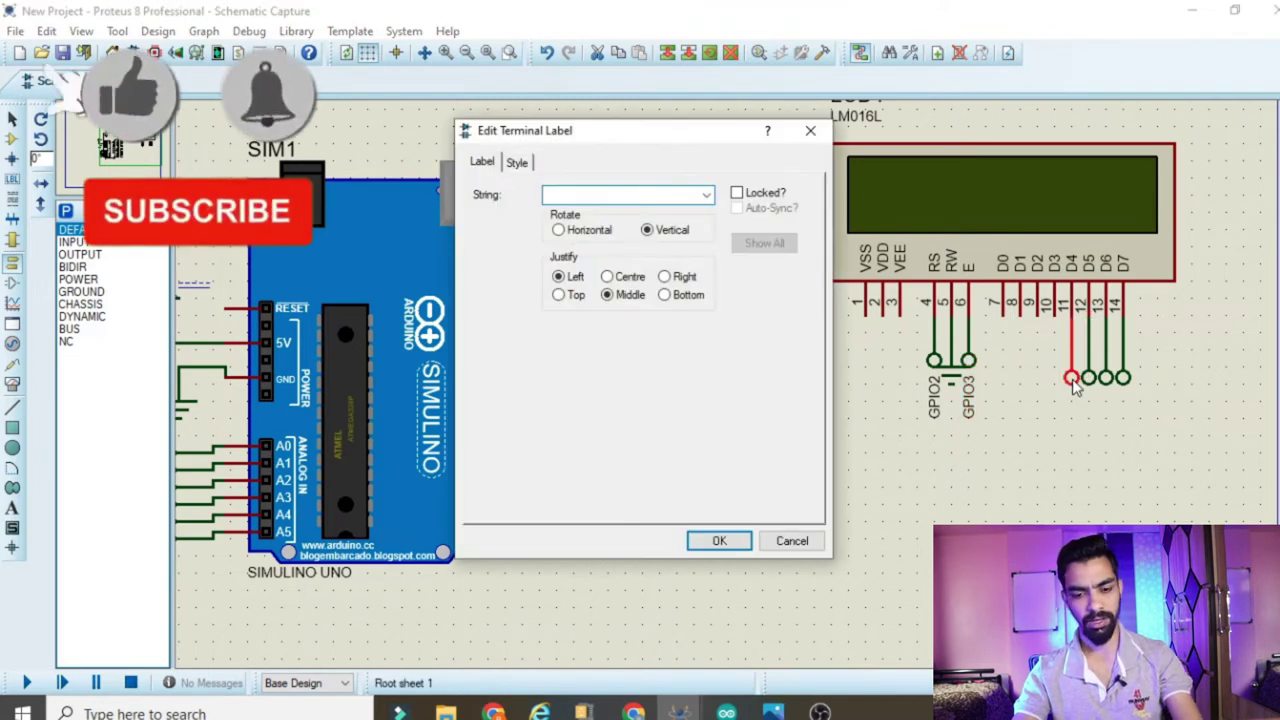
type("GPIO4")
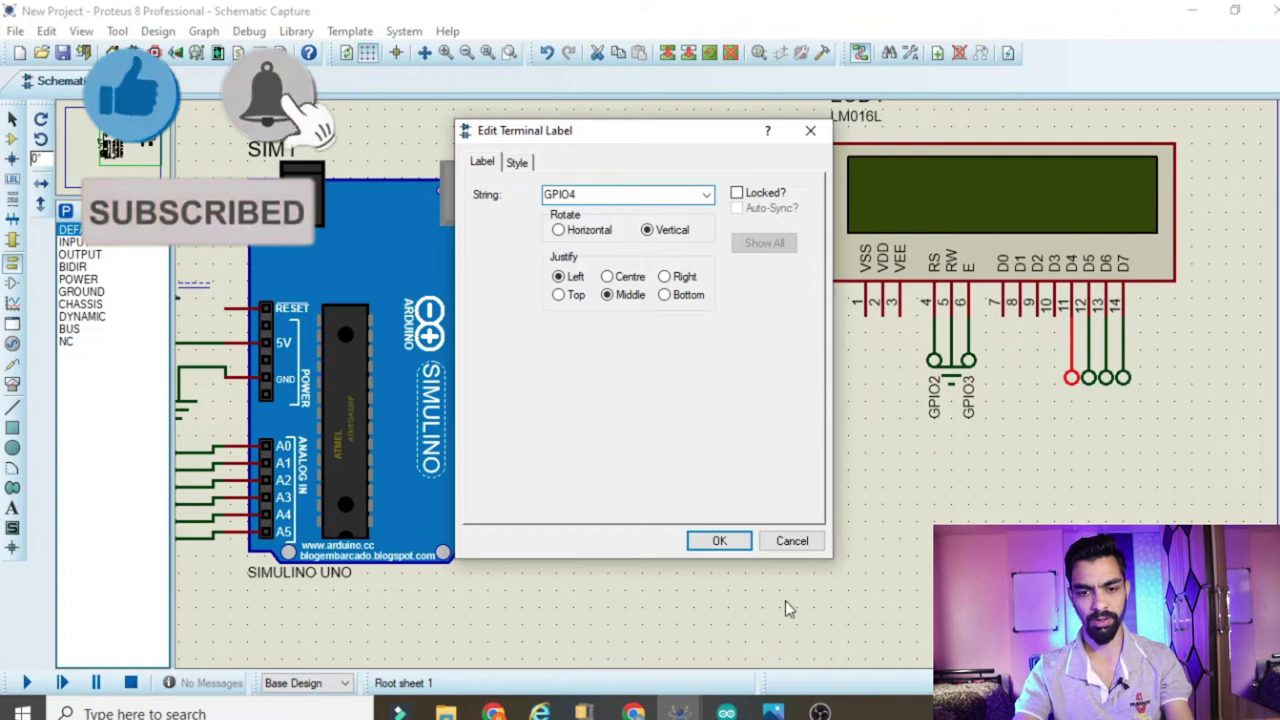
left_click(729, 548)
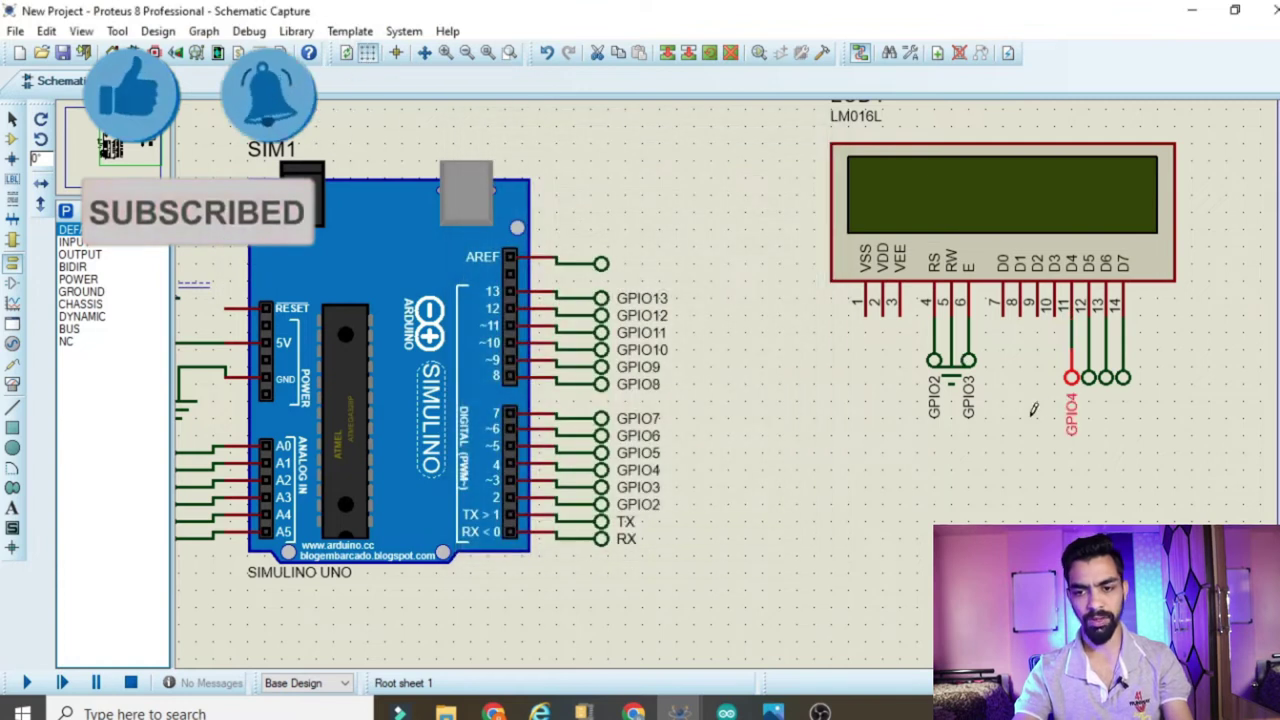
Name the D5, D6 and D7 terminals GPIO5, GPIO6 and GPIO7.
double_click(1088, 379)
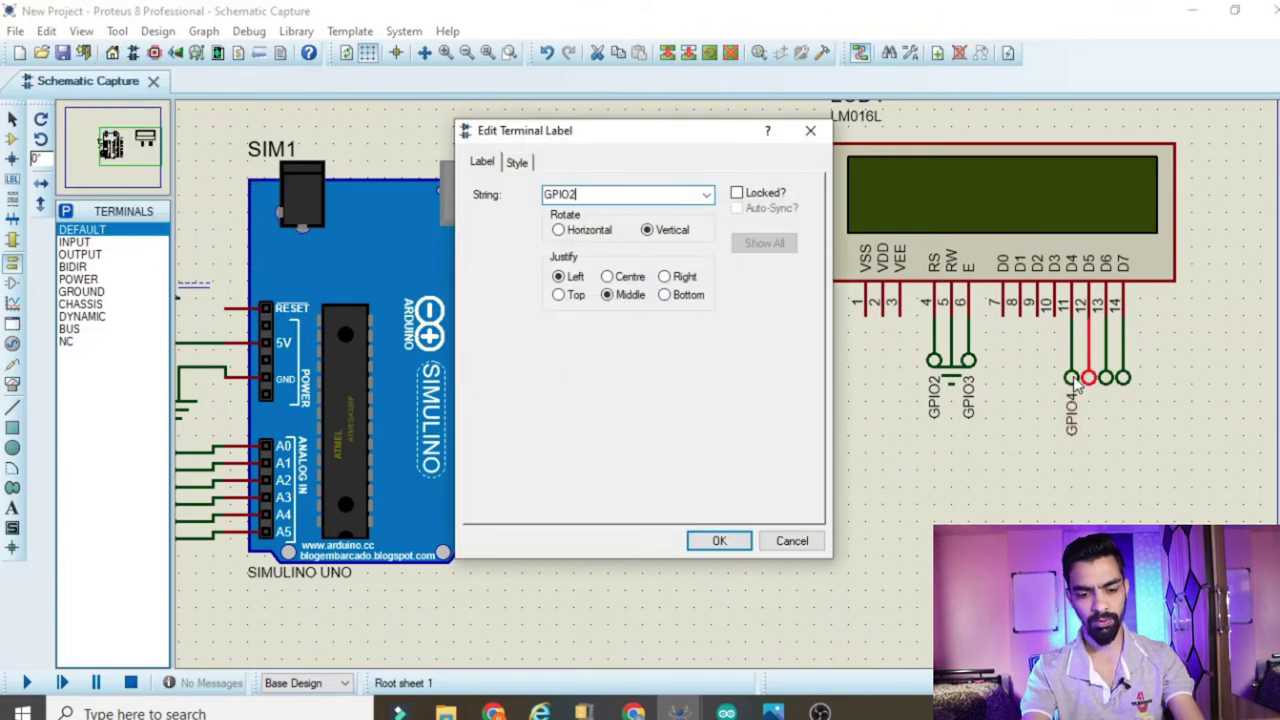
left_click(740, 545)
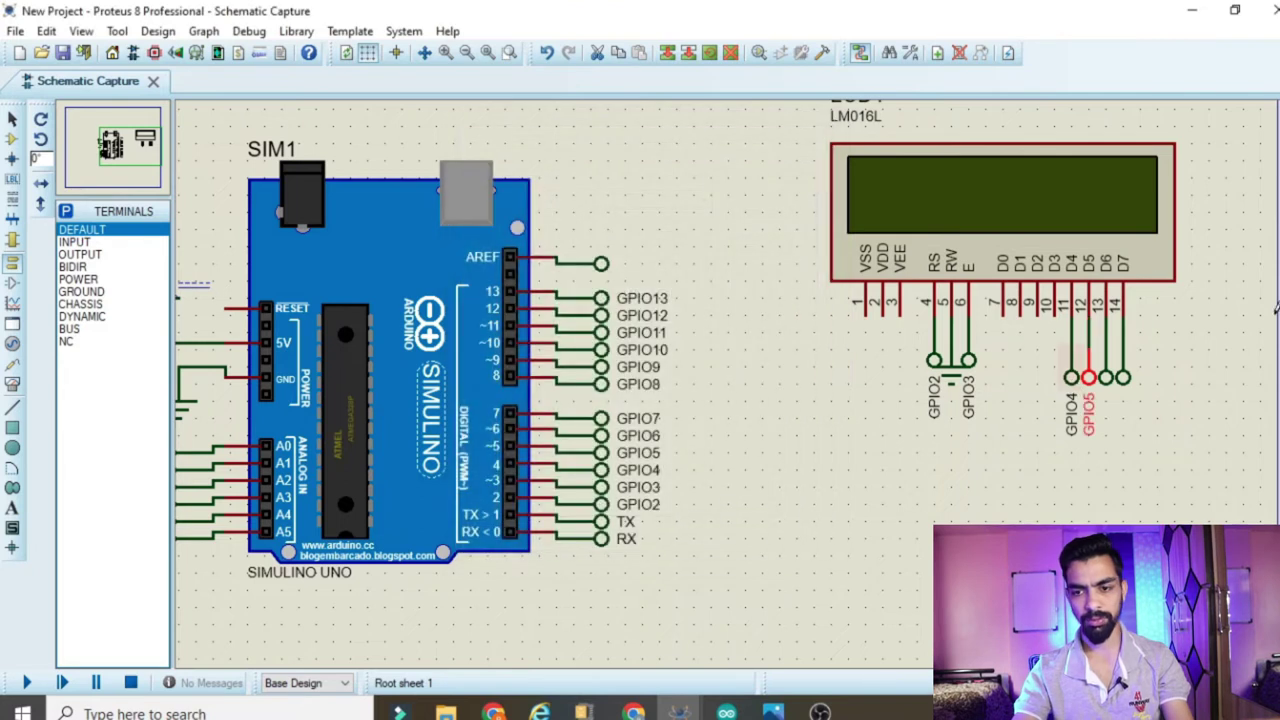
double_click(1106, 378)
type("GPIO2")
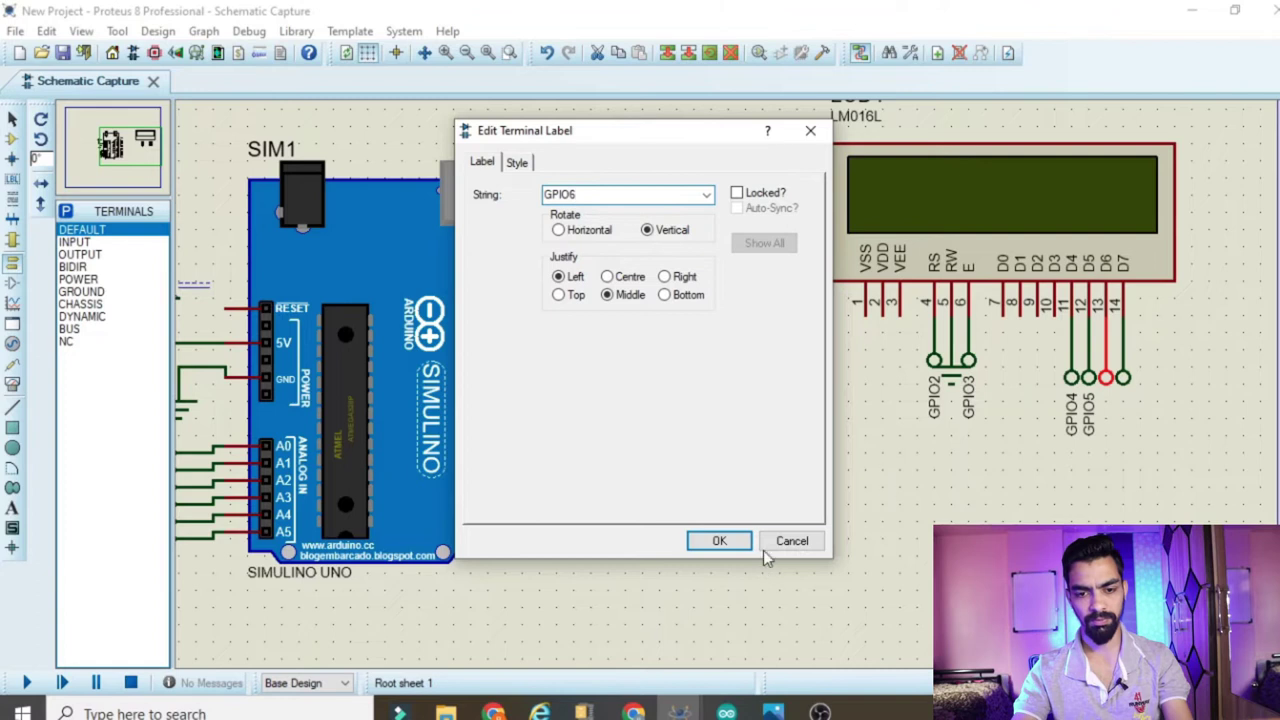
left_click(719, 541)
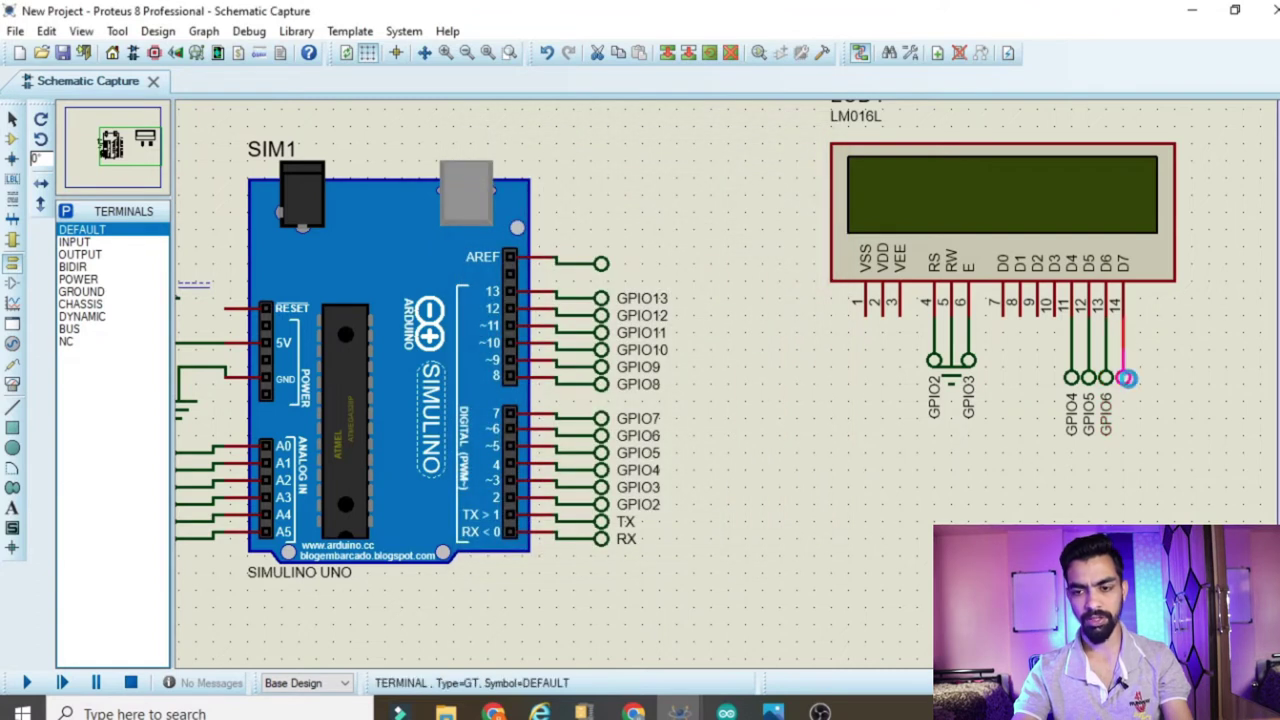
double_click(1126, 378)
type("GPIO7")
left_click(719, 541)
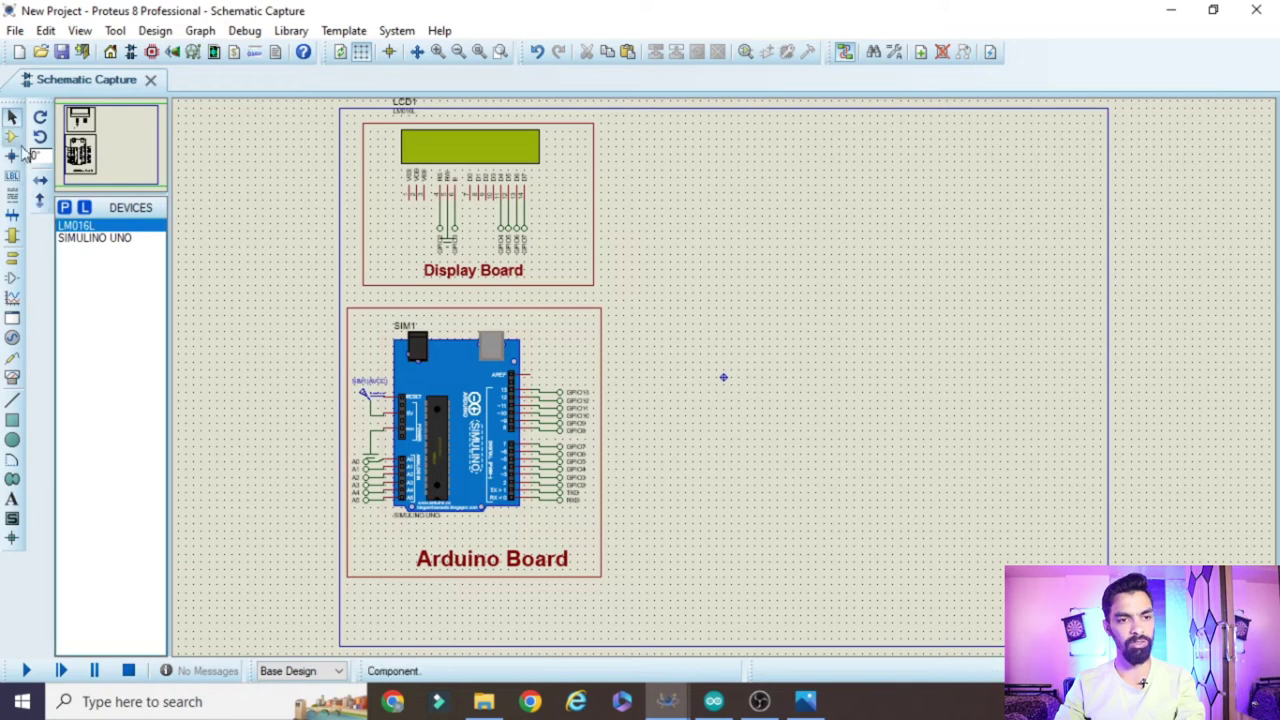
Switch to Component Mode in the left toolbar.
left_click(12, 136)
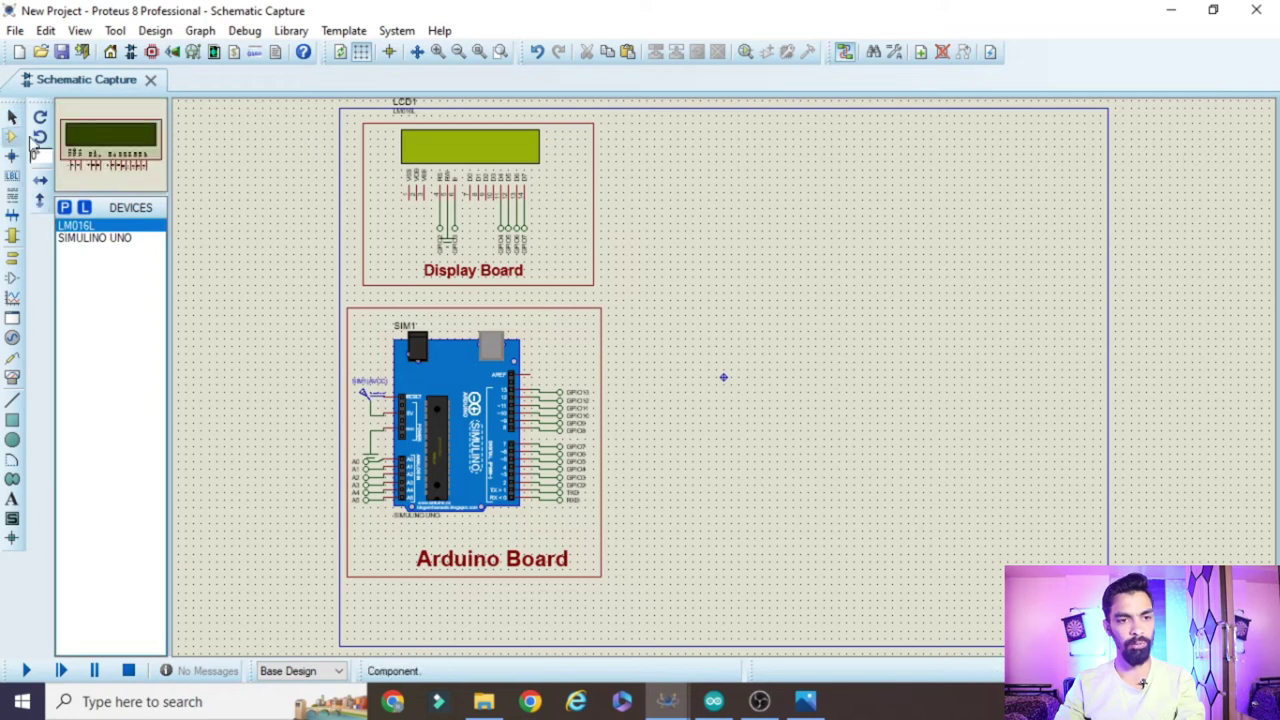
Pick KEYPAD-PHONE from the device library and place it right of the Arduino Board frame.
left_click(64, 207)
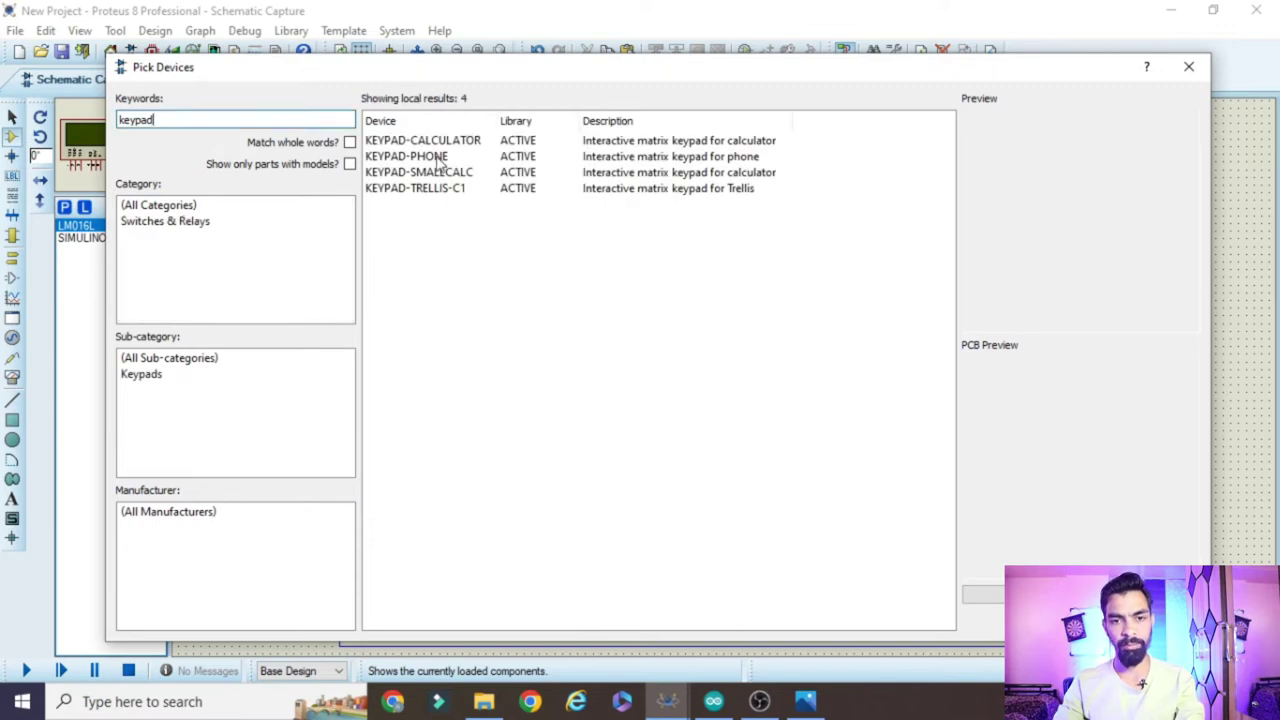
left_click(410, 158)
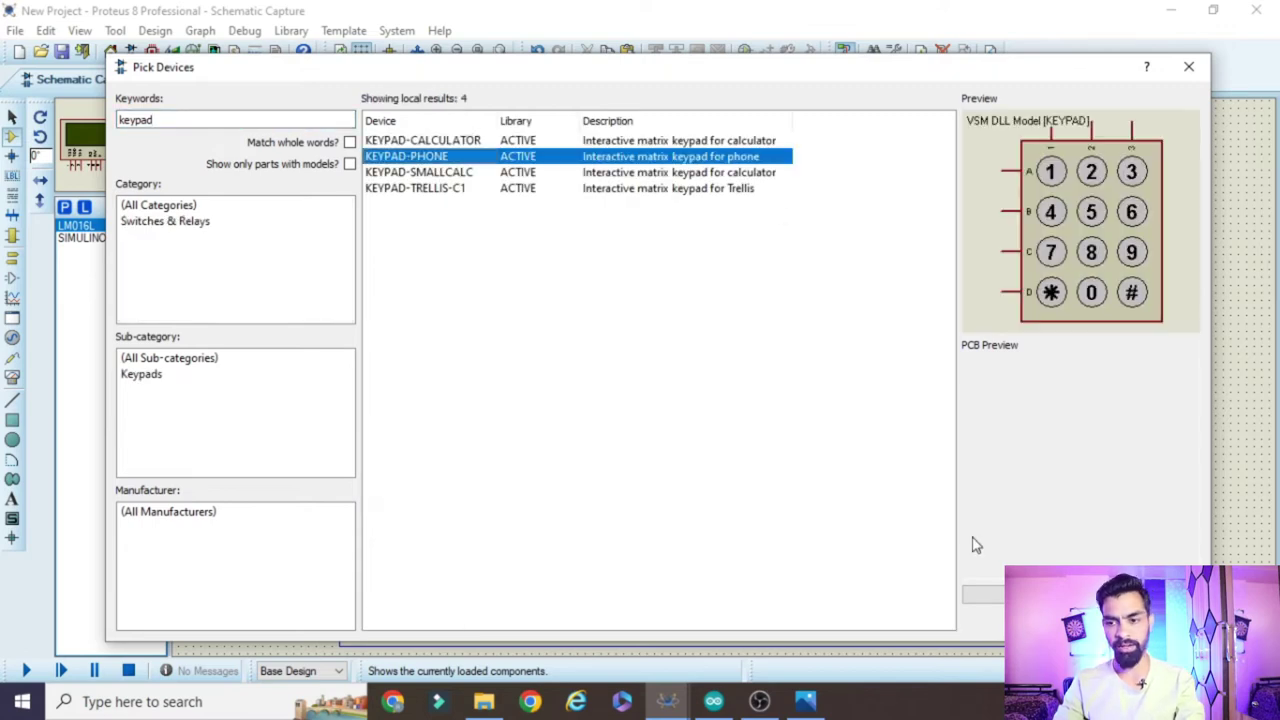
left_click(983, 594)
left_click(723, 376)
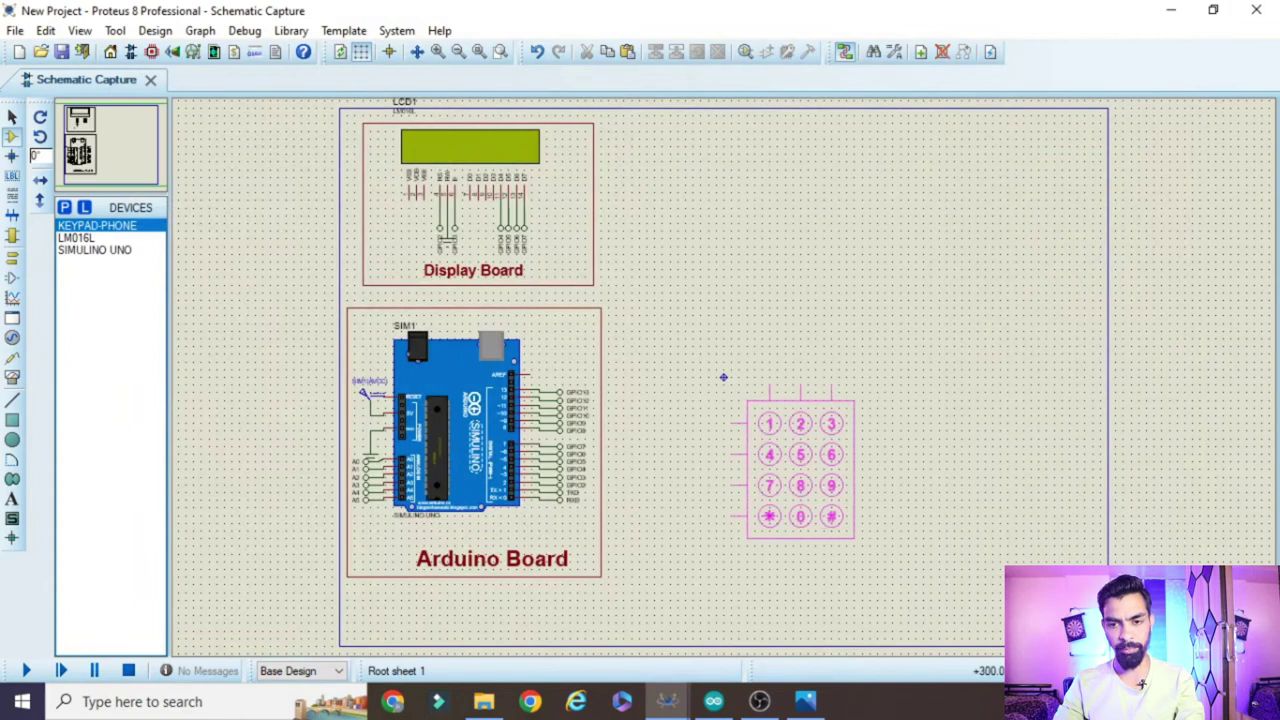
left_click(723, 376)
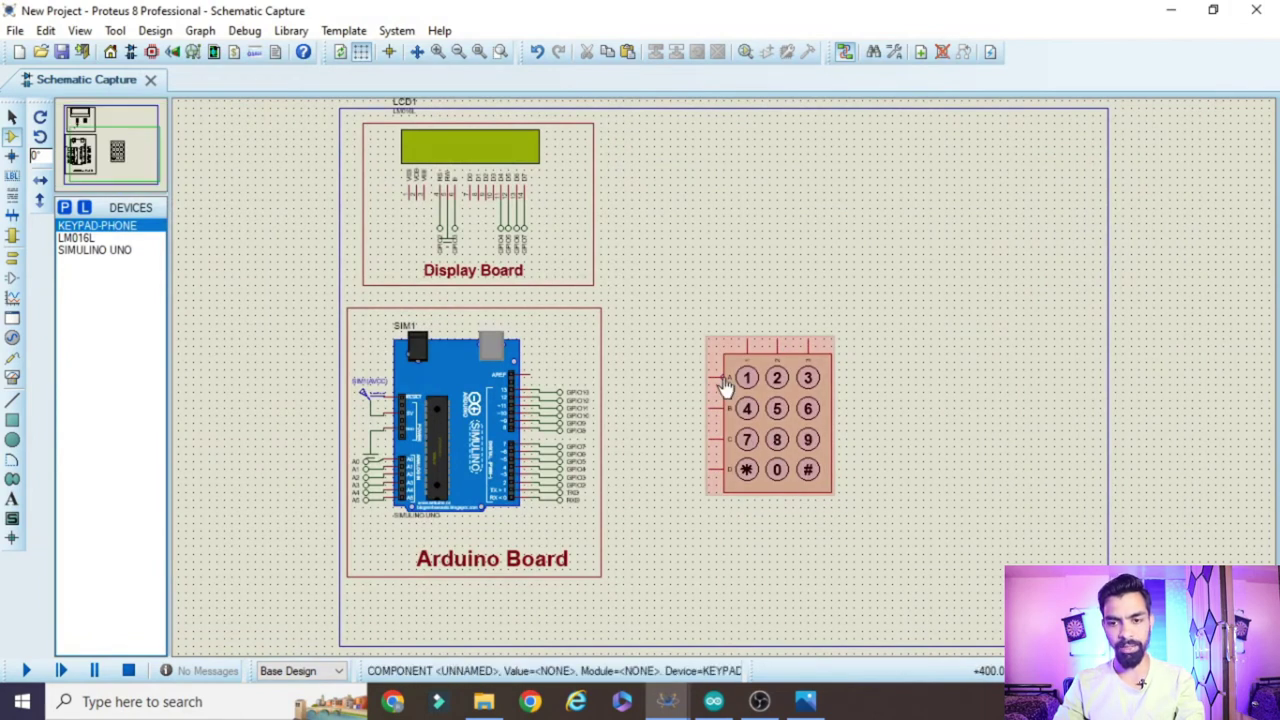
Place default terminals left of the keypad beside rows A, B and C.
scroll(725, 375, "up", 1)
scroll(727, 370, "up", 2)
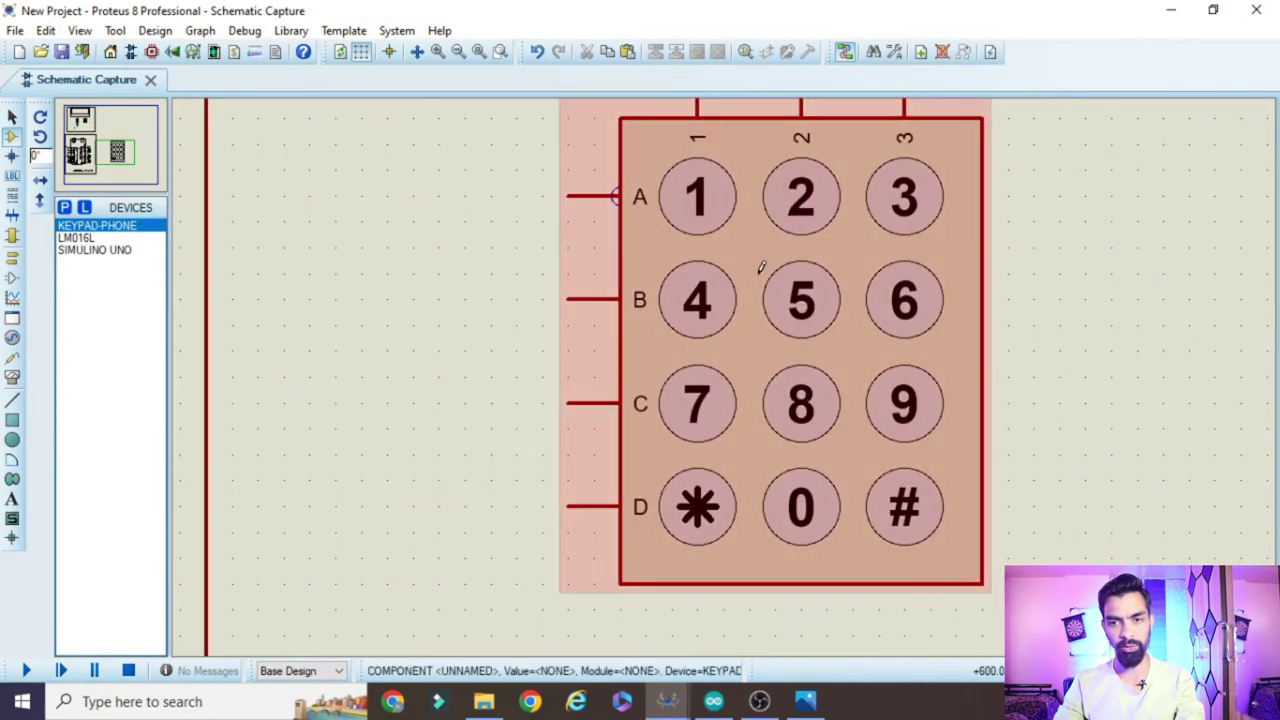
scroll(740, 270, "down", 1)
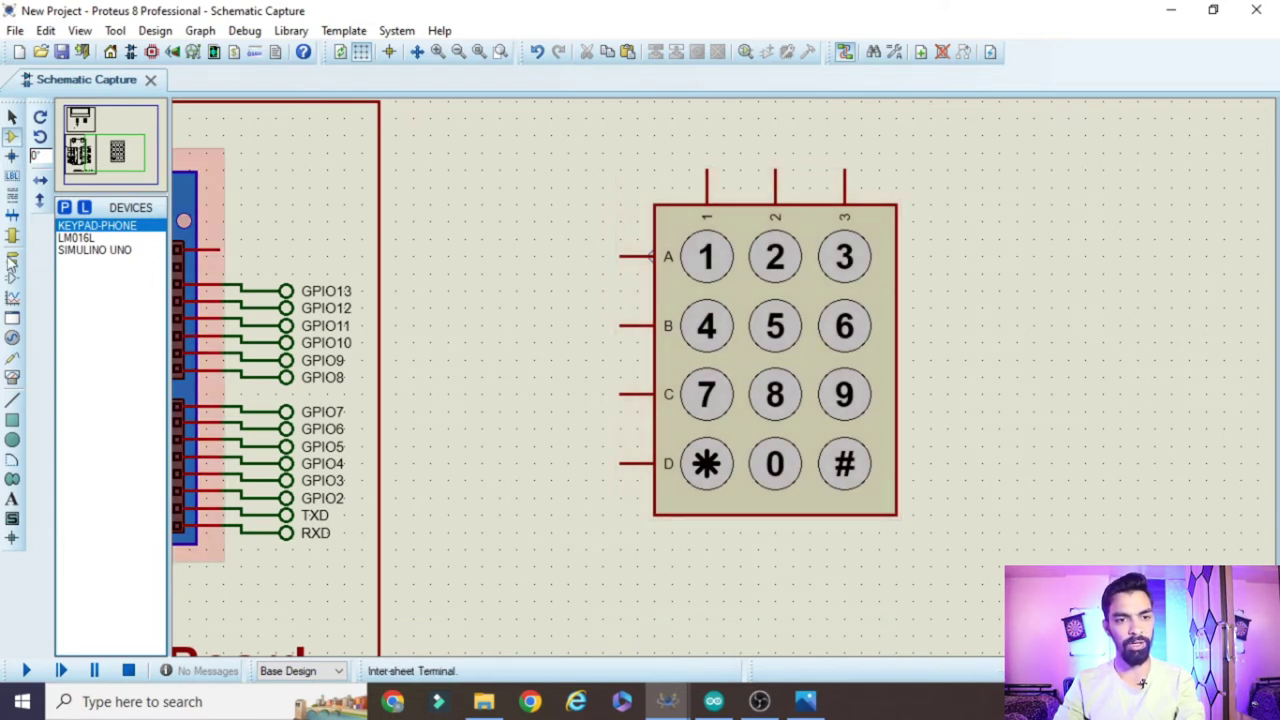
left_click(13, 257)
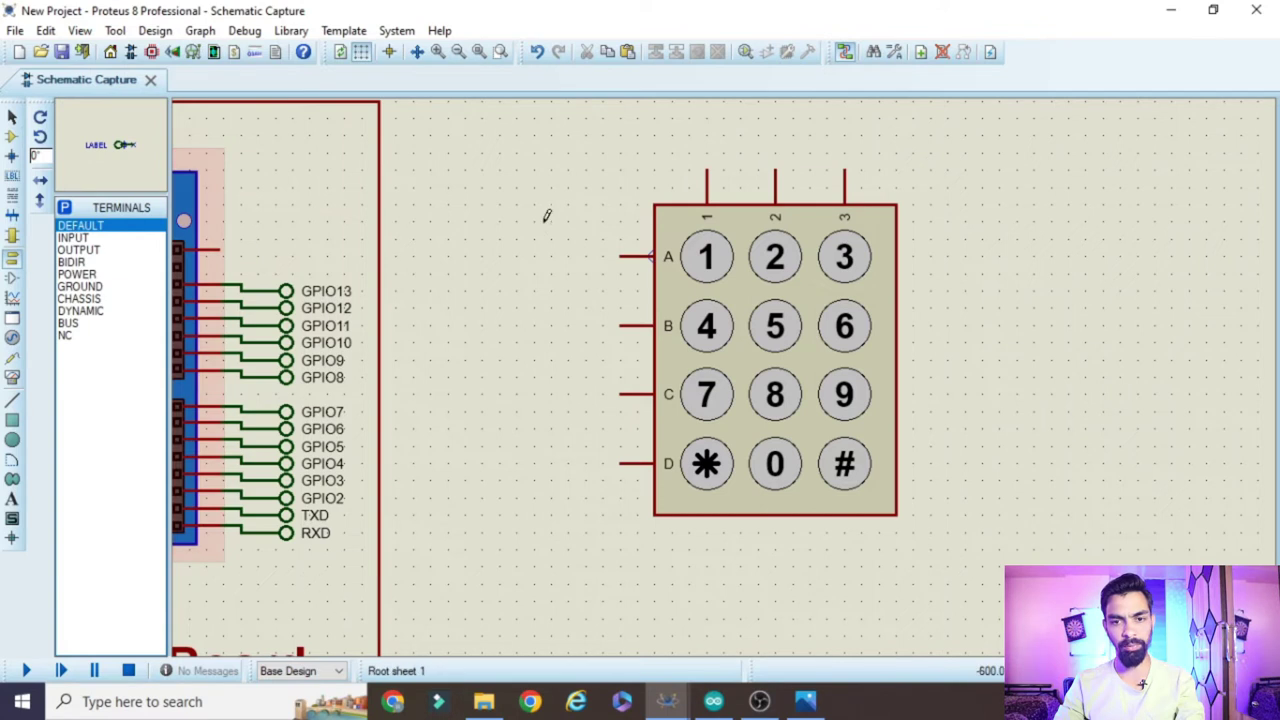
left_click(551, 256)
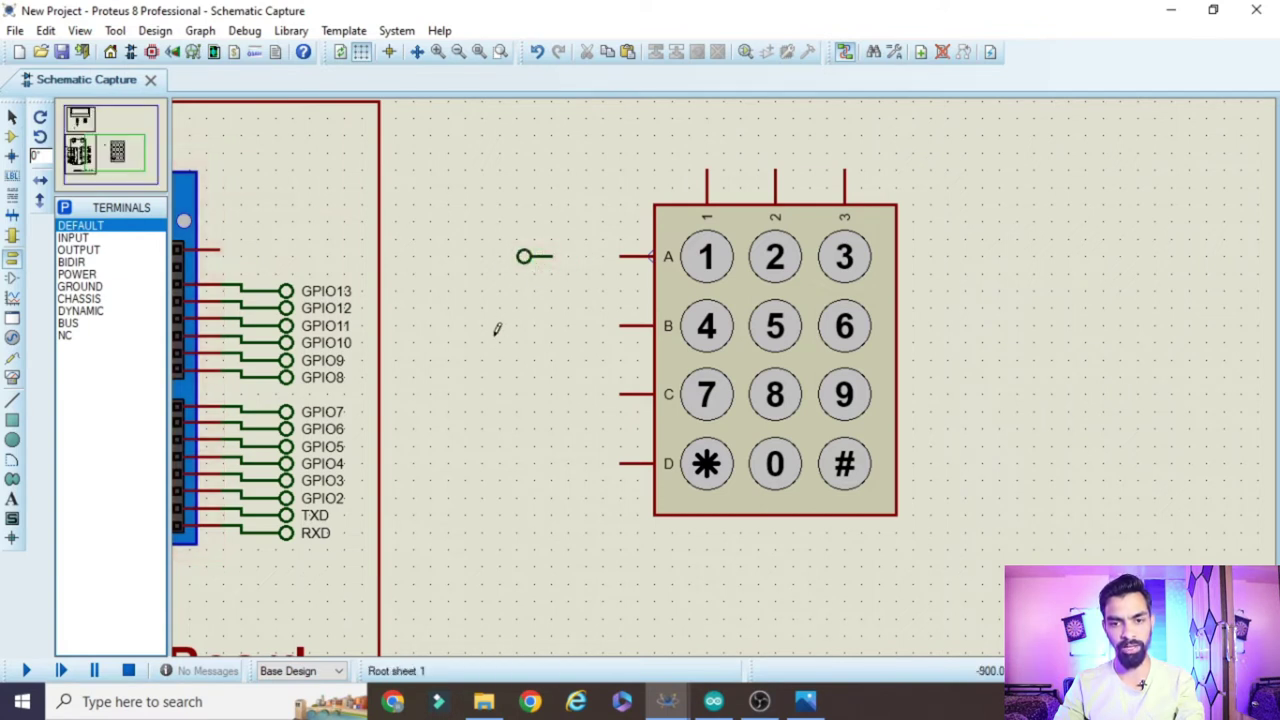
left_click(551, 325)
left_click(551, 394)
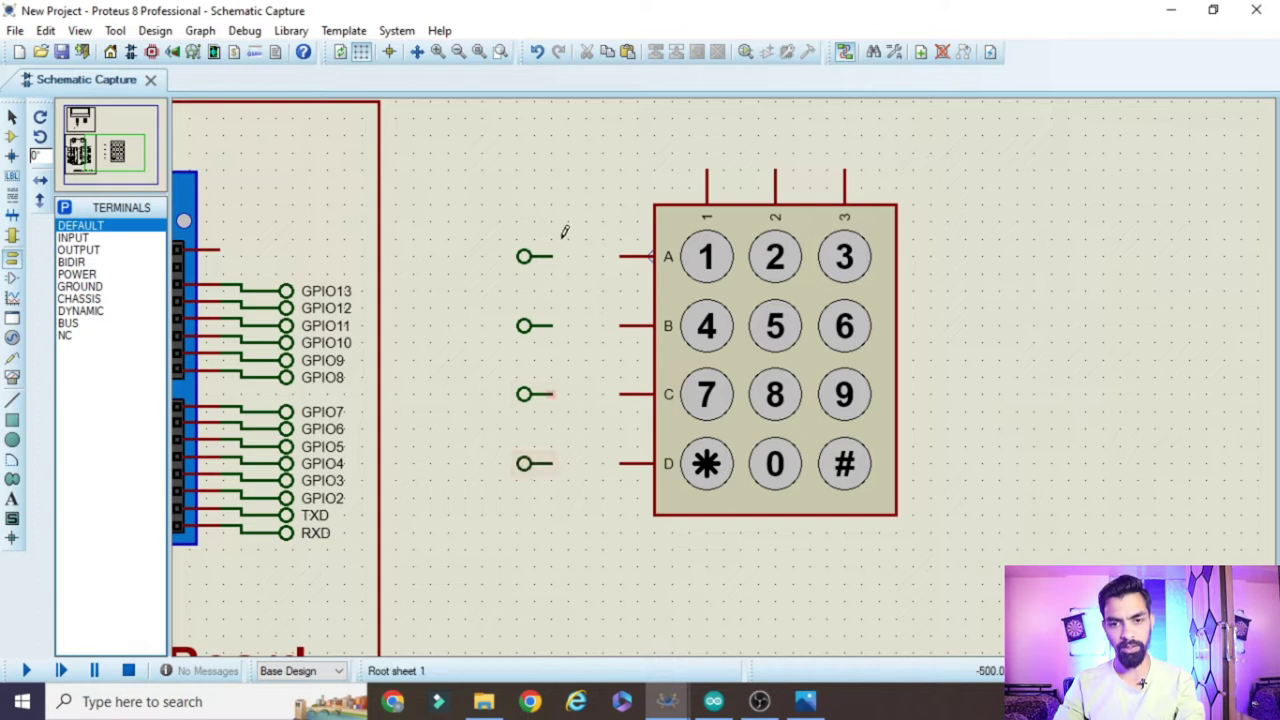
Wire the four row terminals to keypad pins A, B, C and D.
left_click(759, 701)
left_click(759, 701)
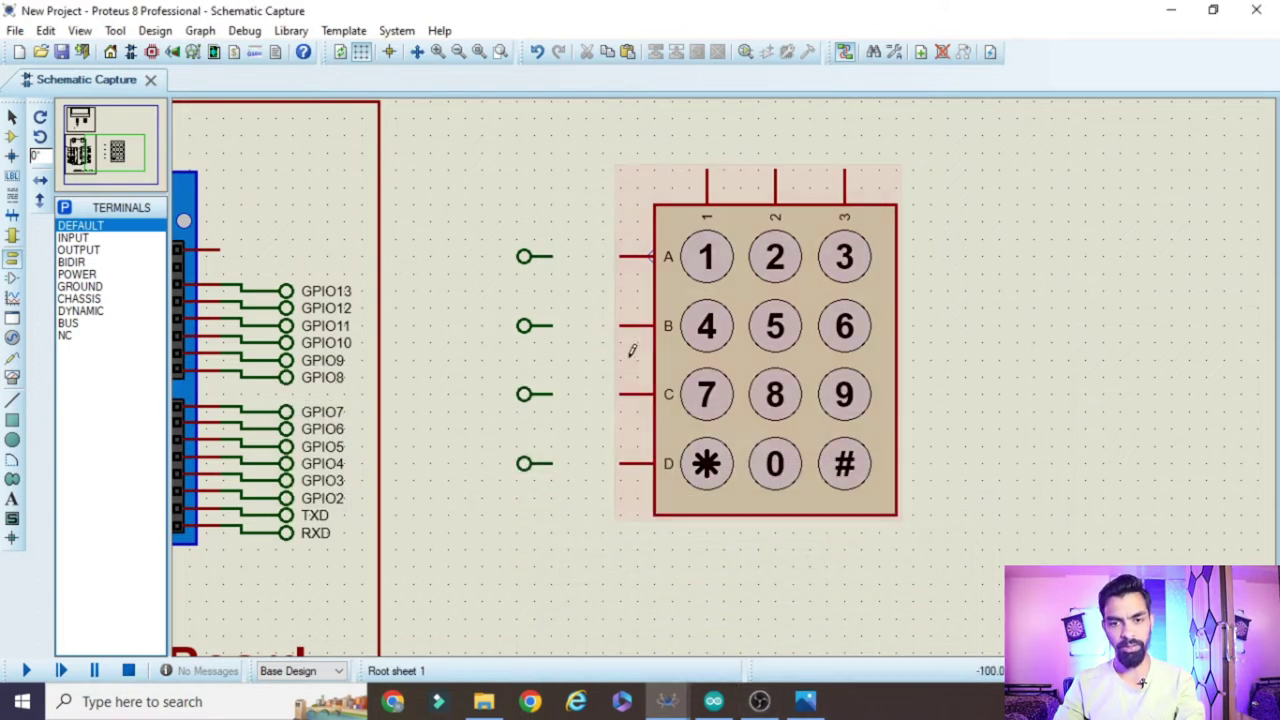
left_click(549, 256)
left_click(620, 256)
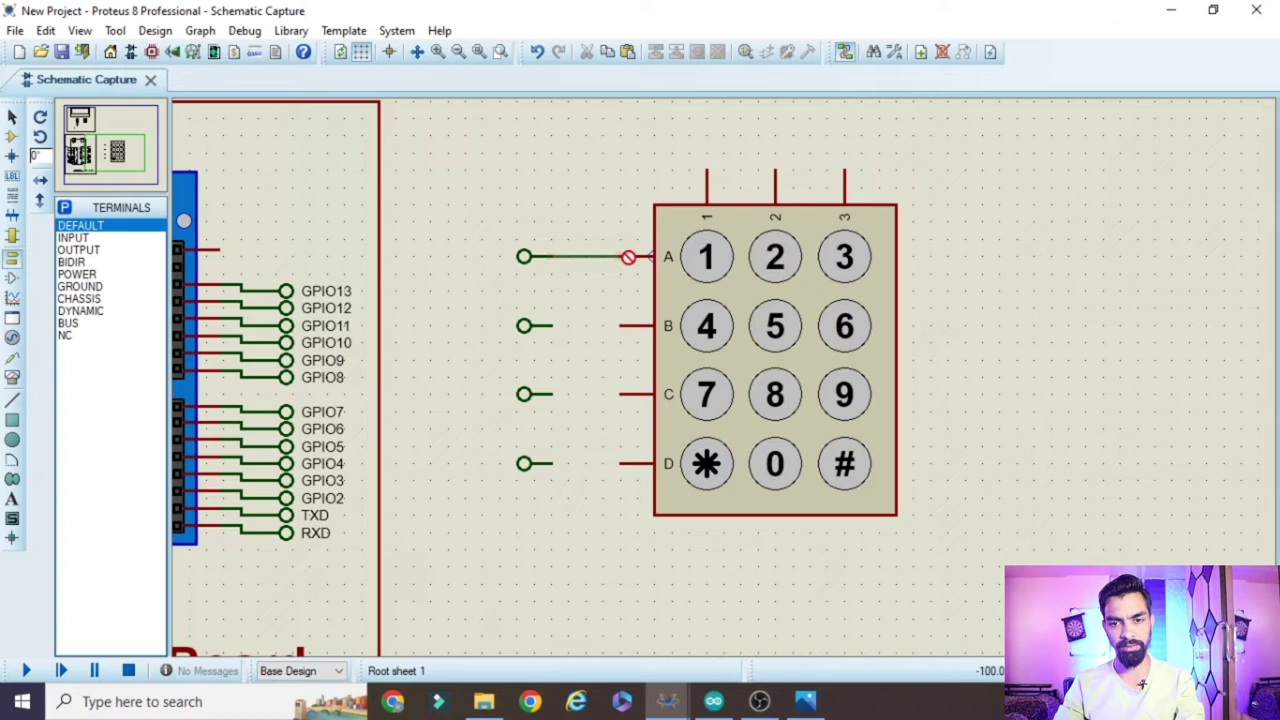
left_click(553, 325)
left_click(620, 325)
left_click(553, 393)
left_click(620, 393)
left_click(553, 463)
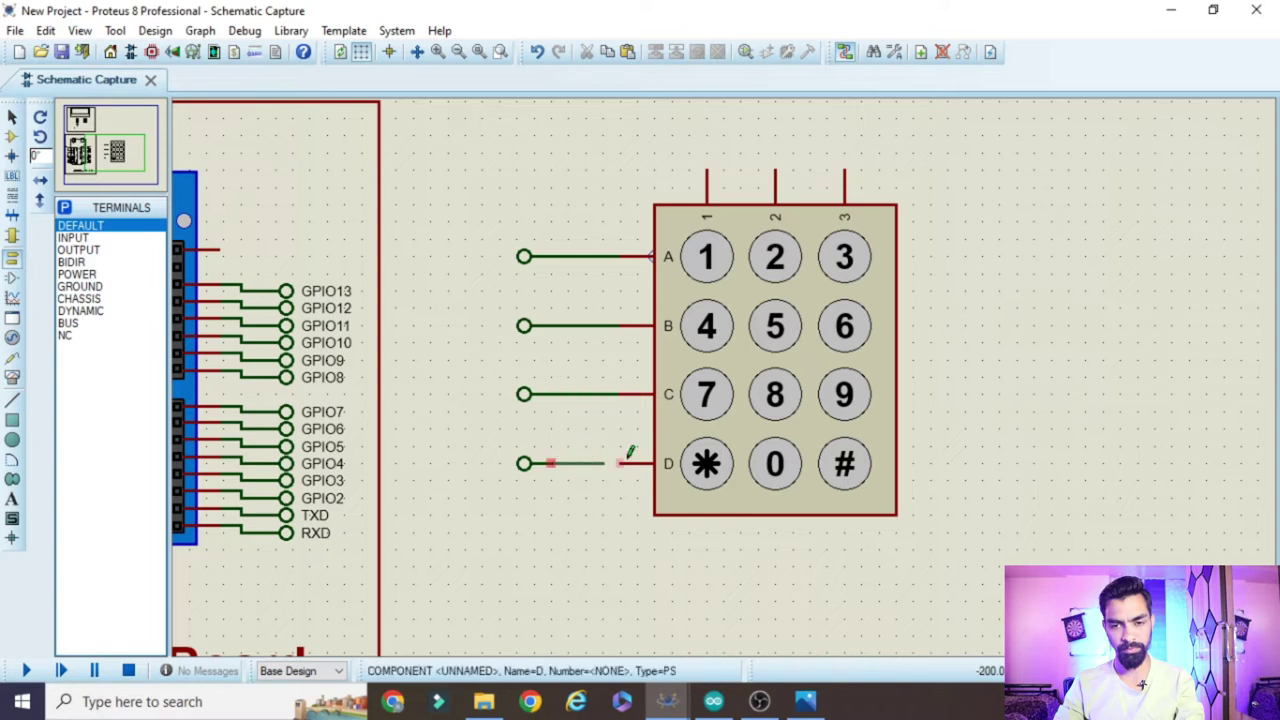
left_click(622, 462)
scroll(715, 330, "down", 2)
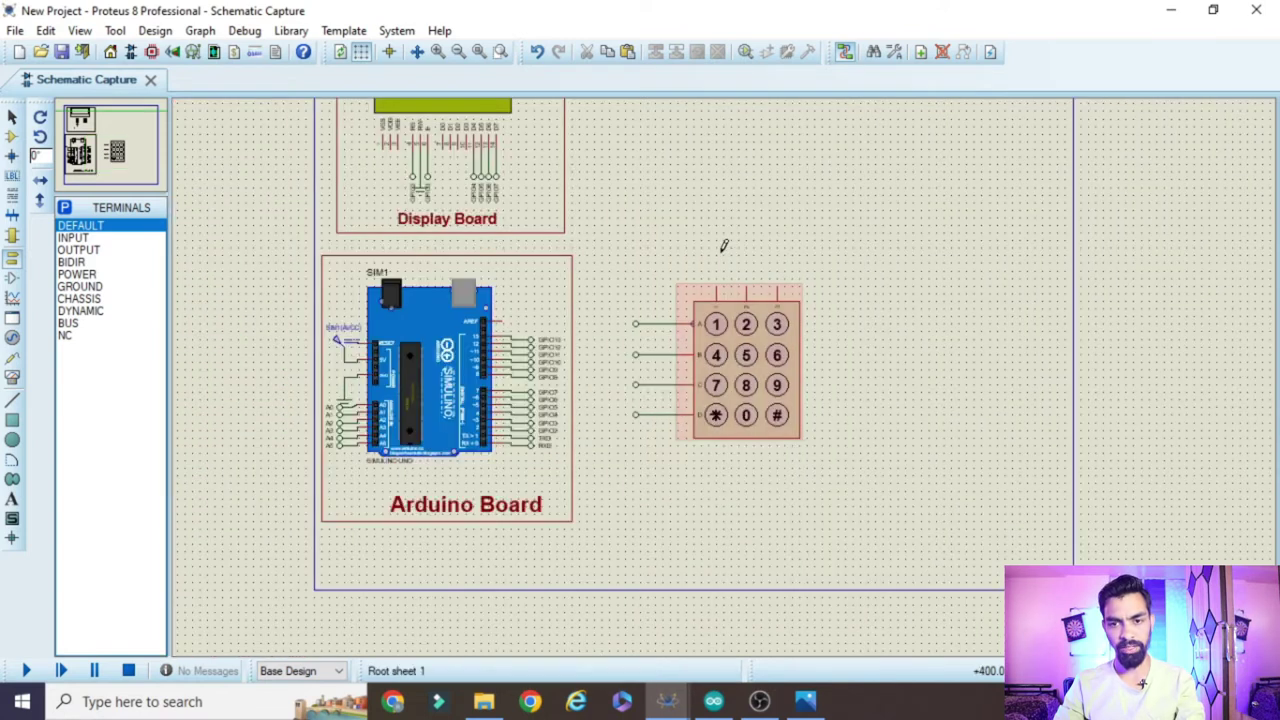
Place three default terminals above the keypad and rotate them upright.
scroll(724, 245, "up", 2)
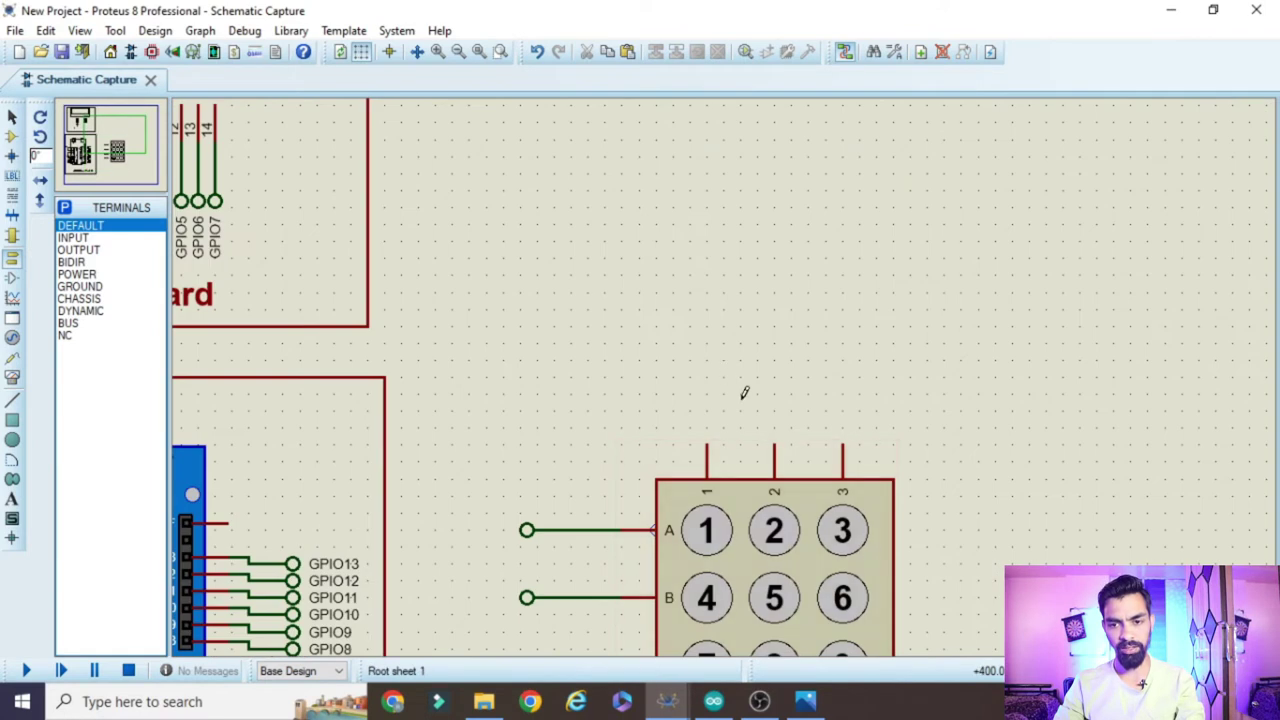
left_click(12, 255)
left_click(672, 394)
left_click(740, 394)
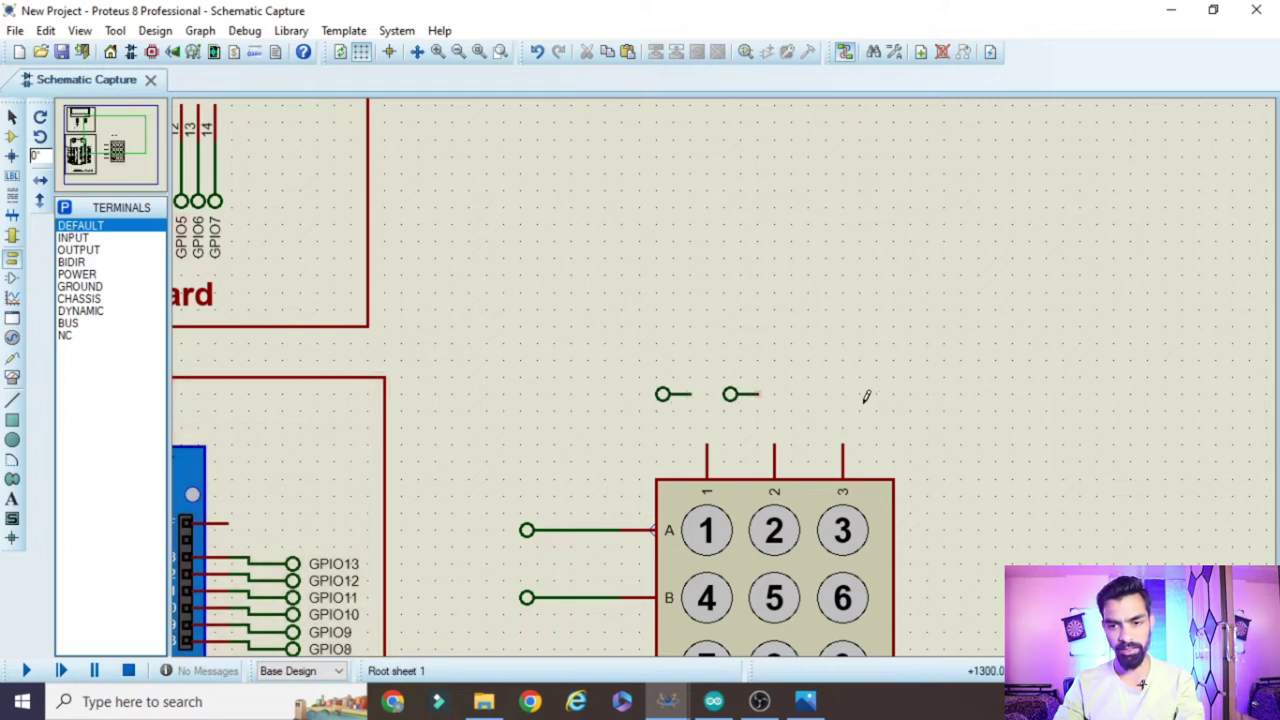
left_click(808, 394)
left_click_drag(638, 343, 978, 427)
right_click(814, 375)
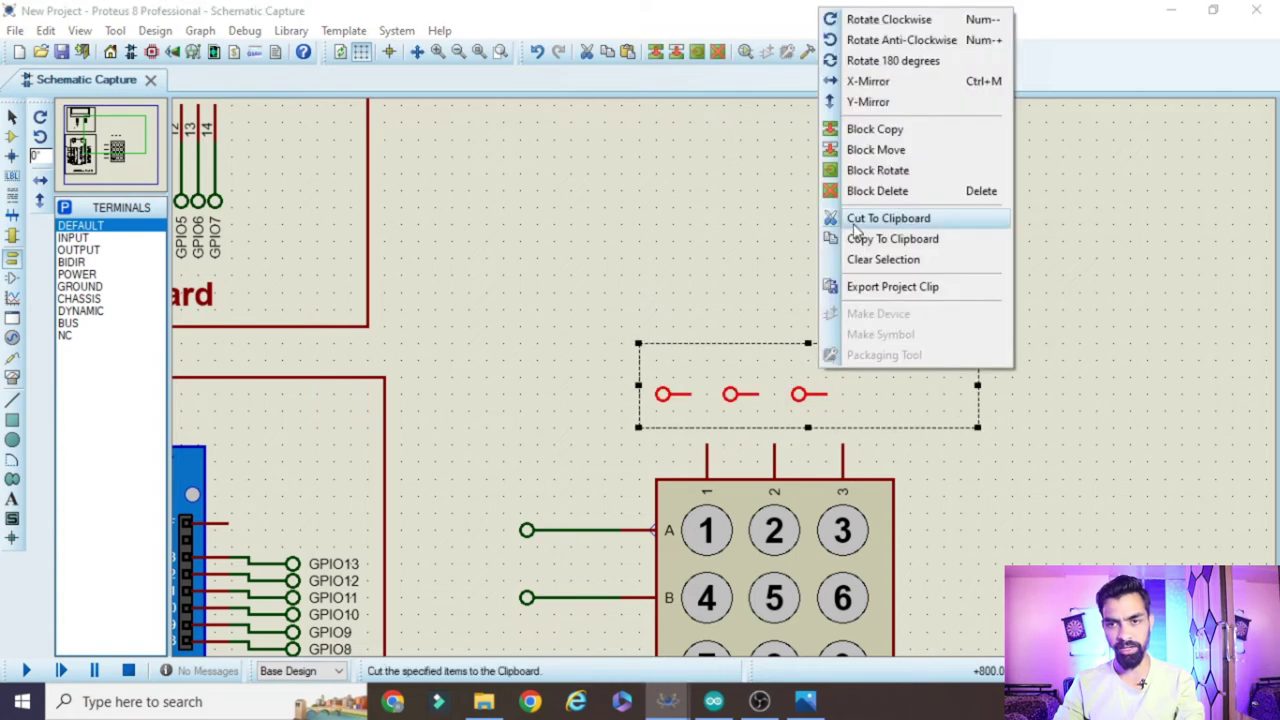
left_click(889, 19)
Delete the stray top terminal and position the others above keypad pins 2 and 3.
left_click(764, 265)
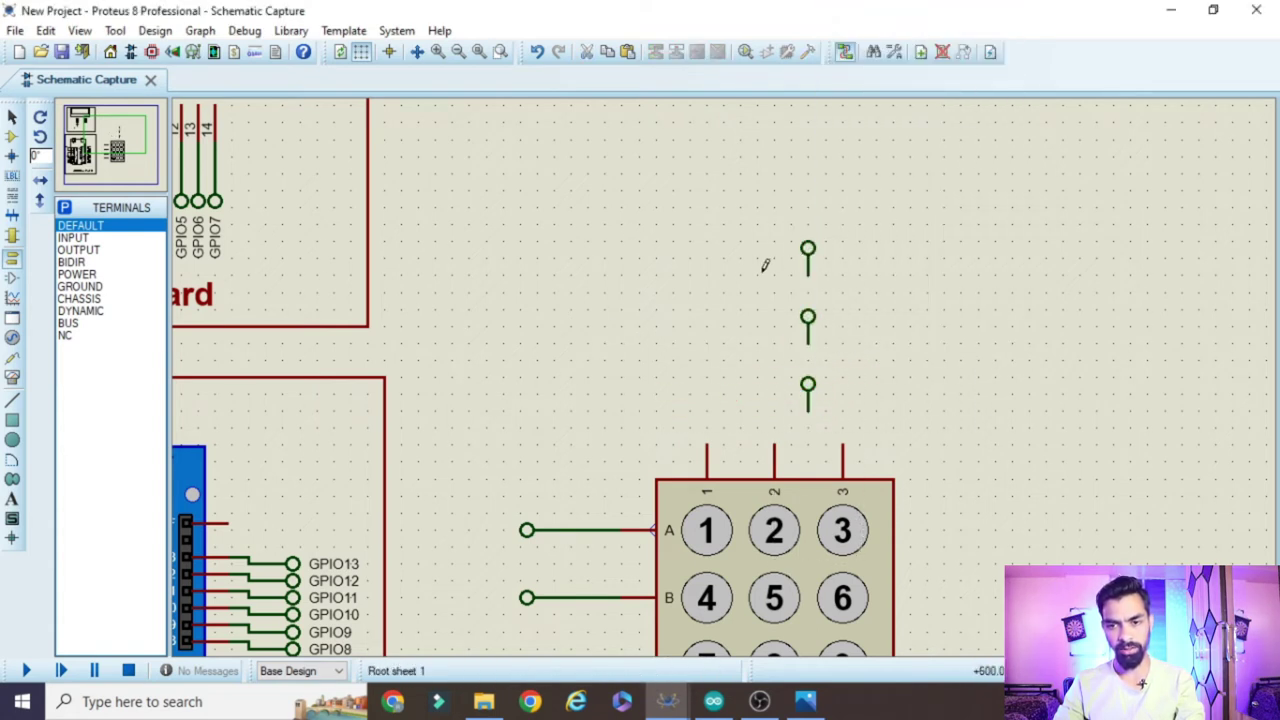
left_click(808, 258)
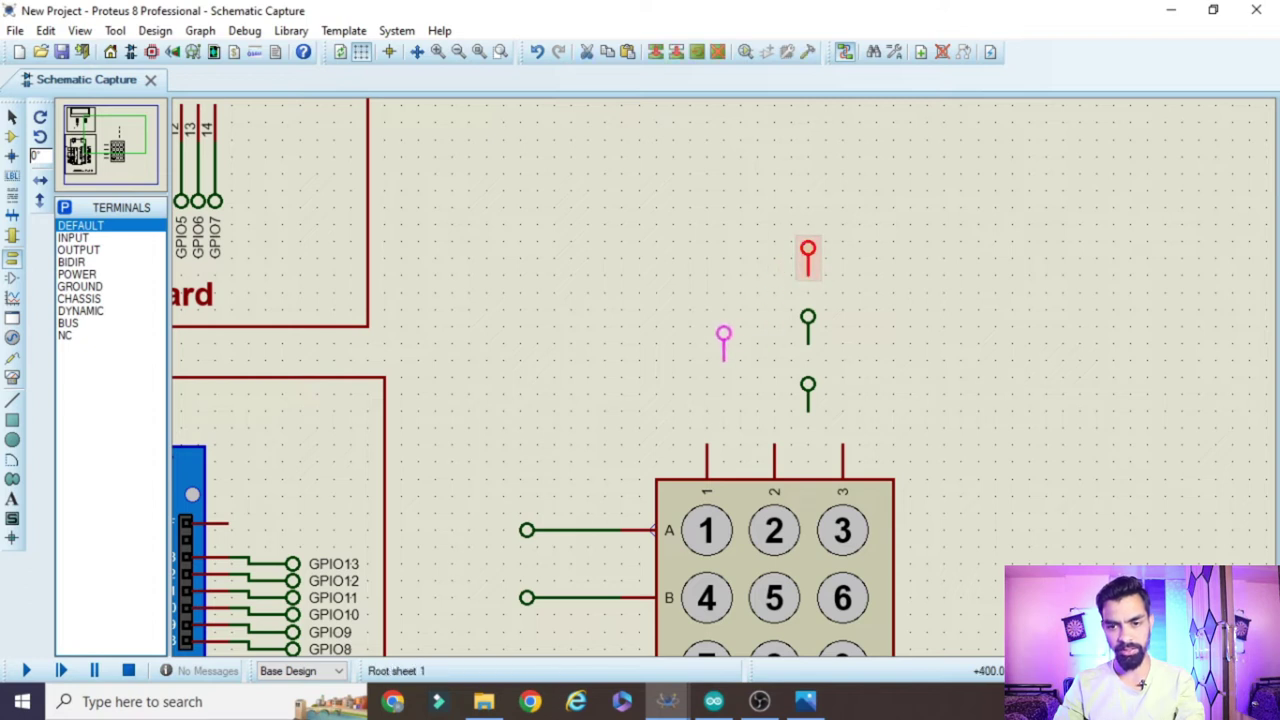
key("Delete")
left_click(815, 340)
left_click_drag(843, 390, 774, 395)
left_click(810, 398)
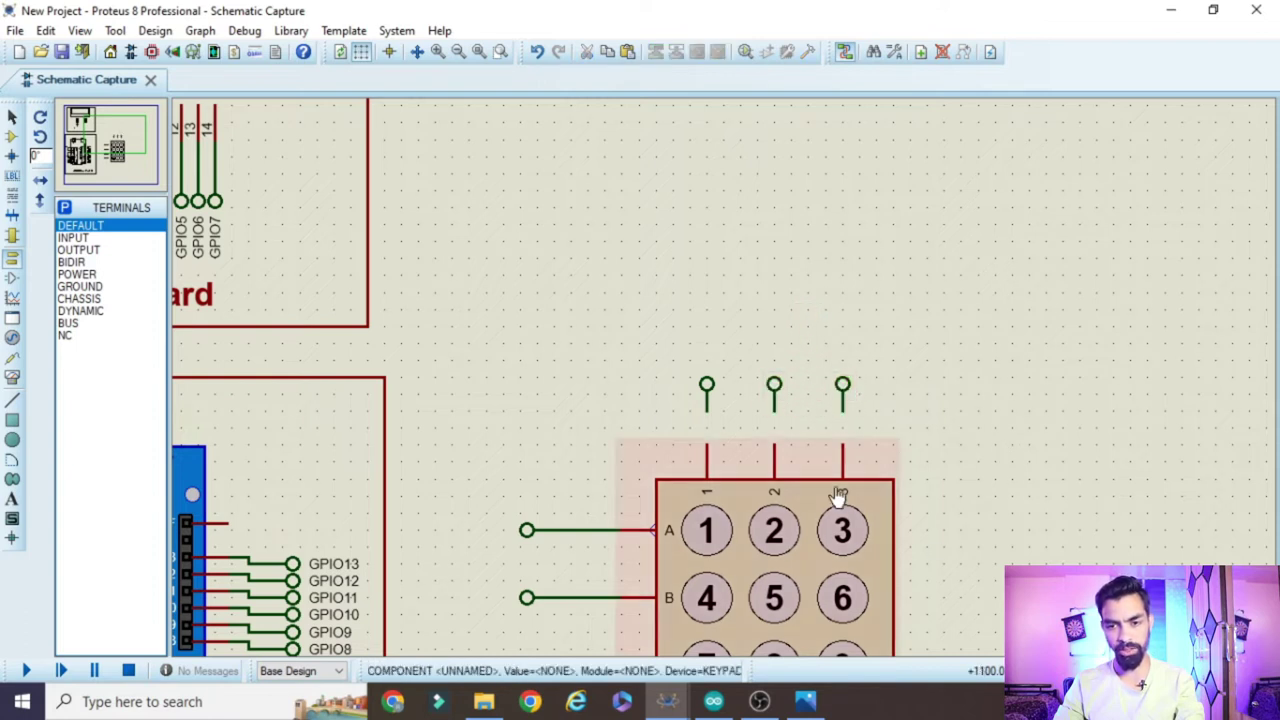
Wire the terminals to keypad column pins 1, 2 and 3, then bring up the Arduino keypad sketch.
left_click(707, 445)
left_click(707, 410)
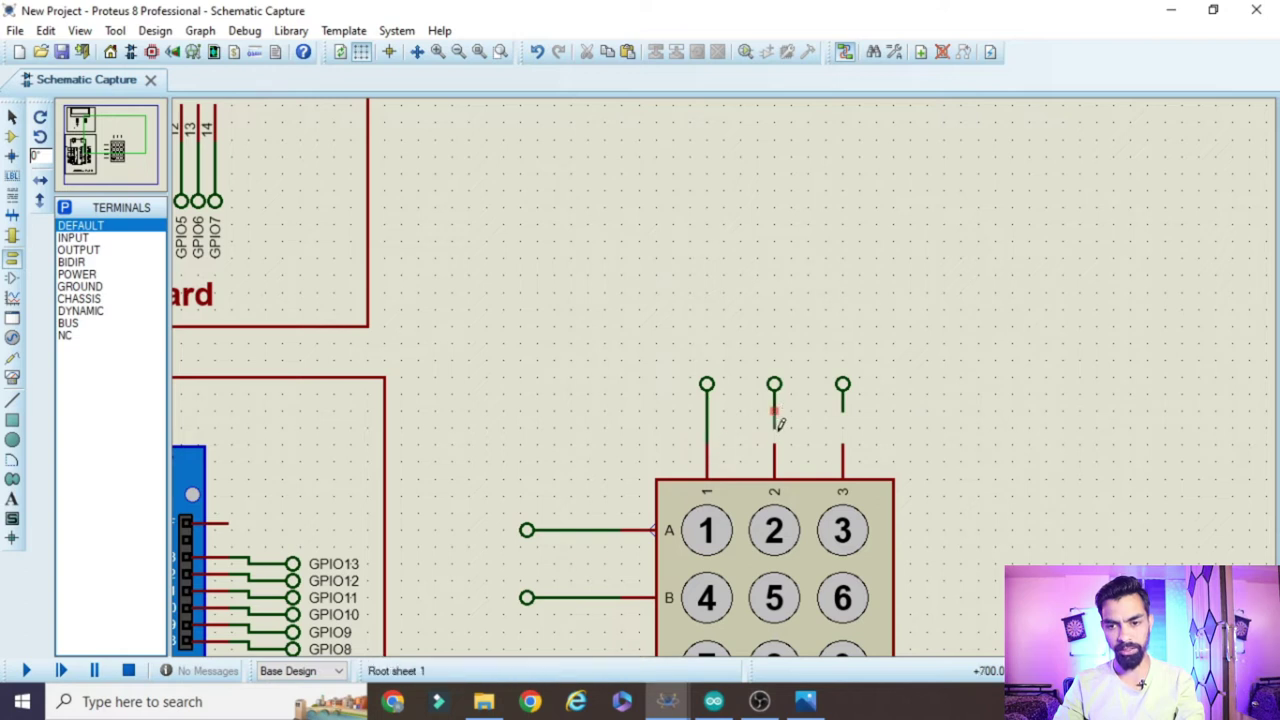
left_click(843, 408)
left_click(845, 440)
scroll(896, 433, "down", 2)
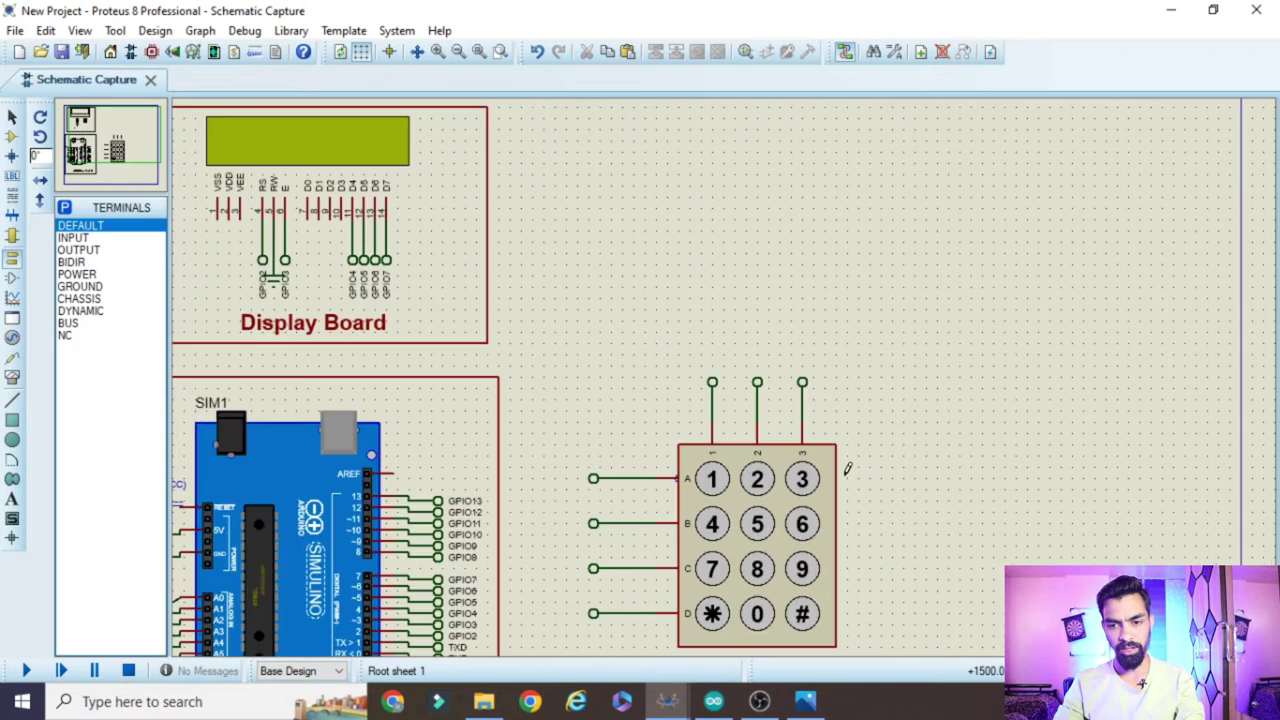
scroll(757, 569, "up", 2)
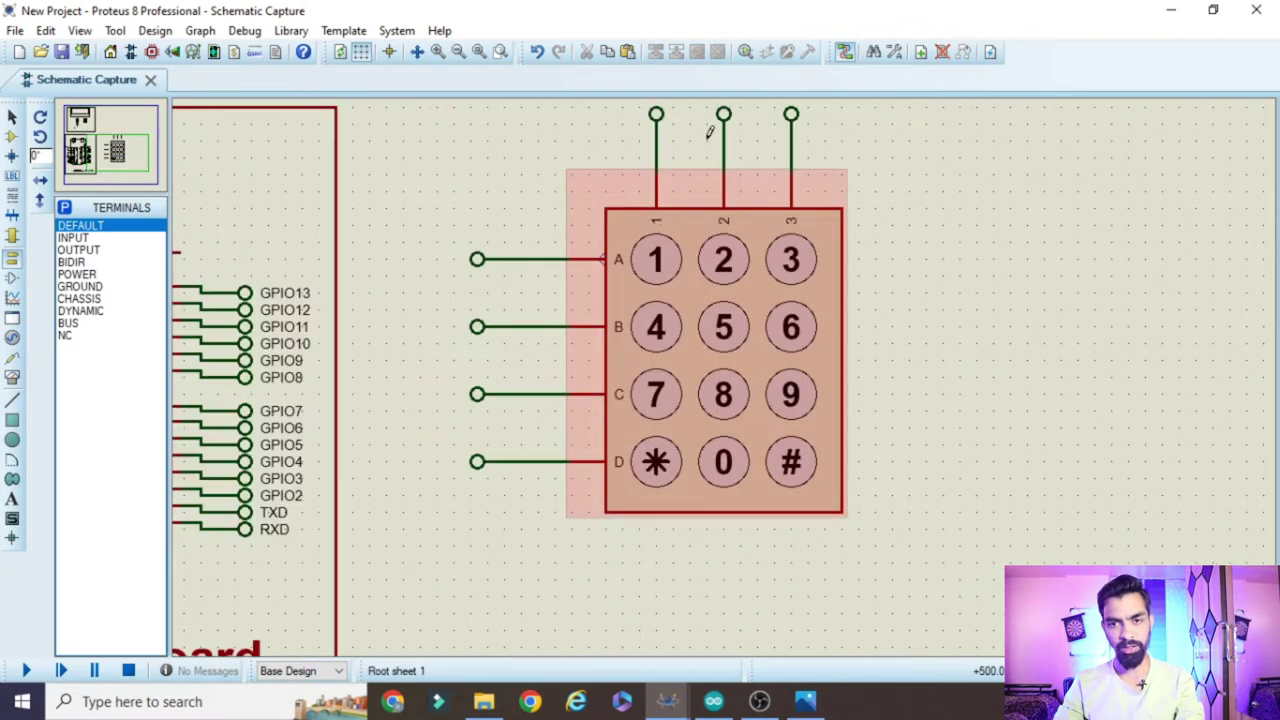
scroll(689, 109, "up", 1)
left_click(729, 708)
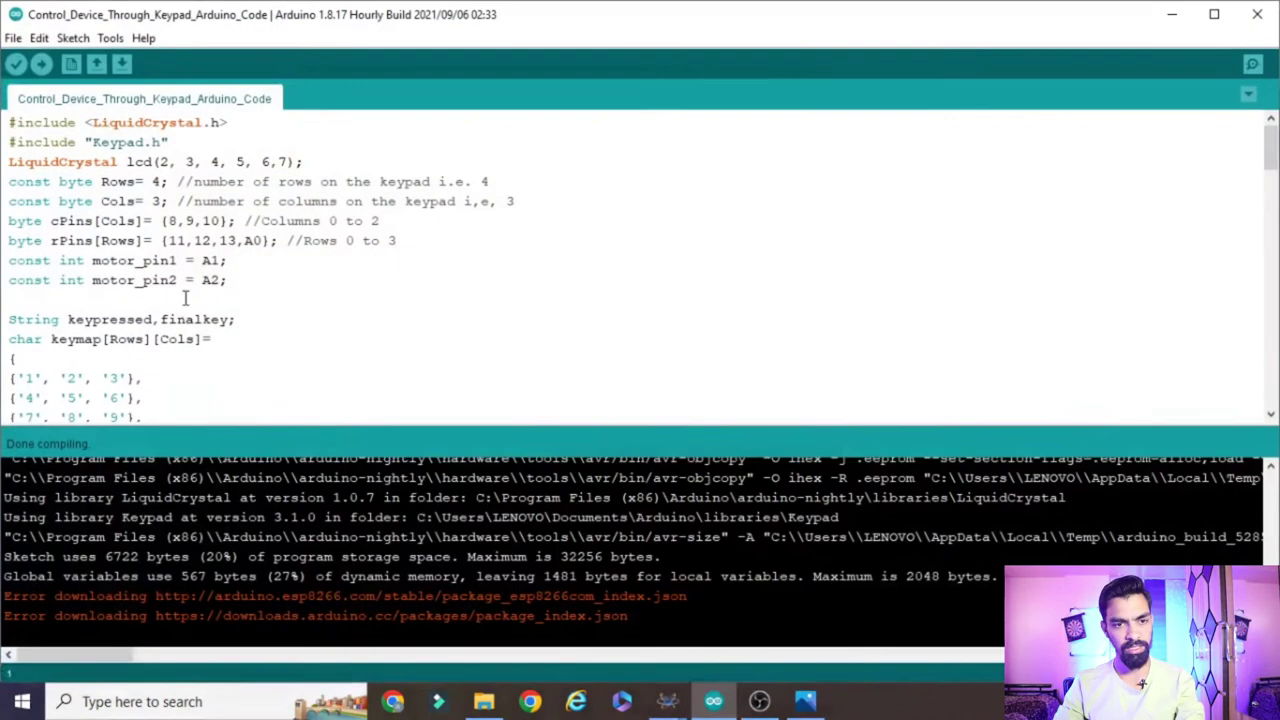
Read the keypad column pins 8, 9 and 10 in the sketch's cPins line, then go back to Proteus.
double_click(116, 221)
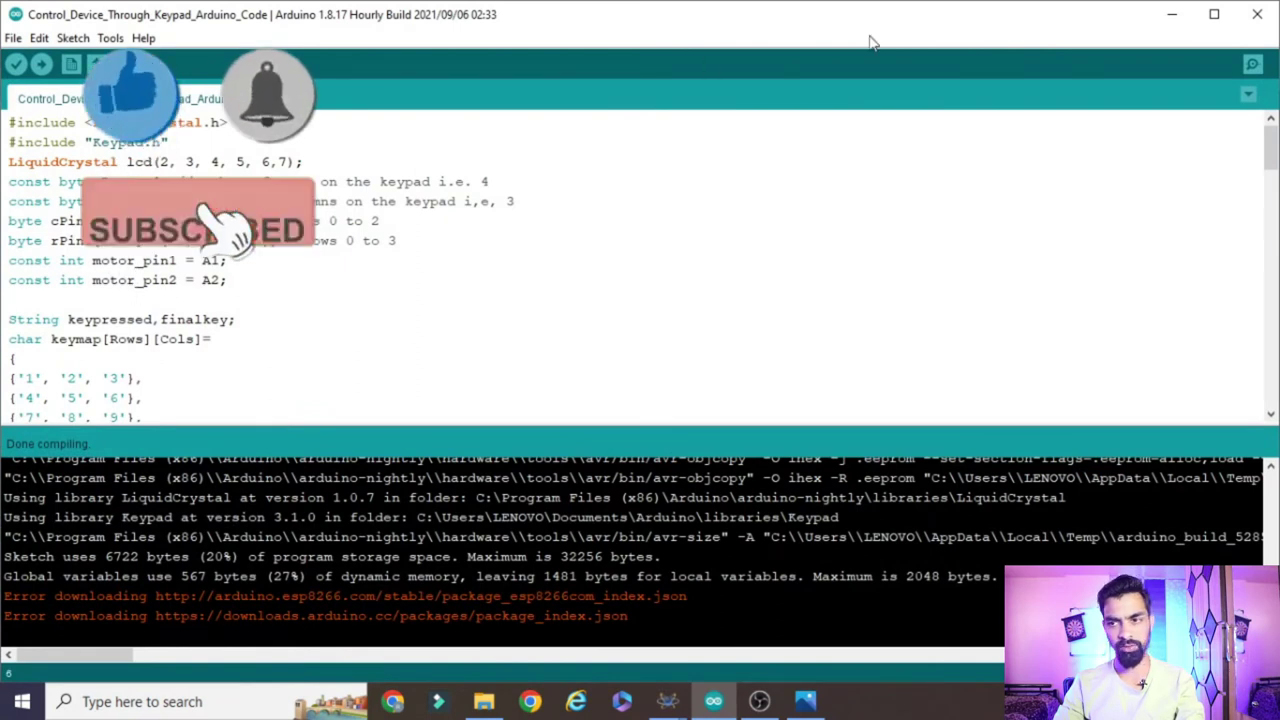
left_click(1163, 18)
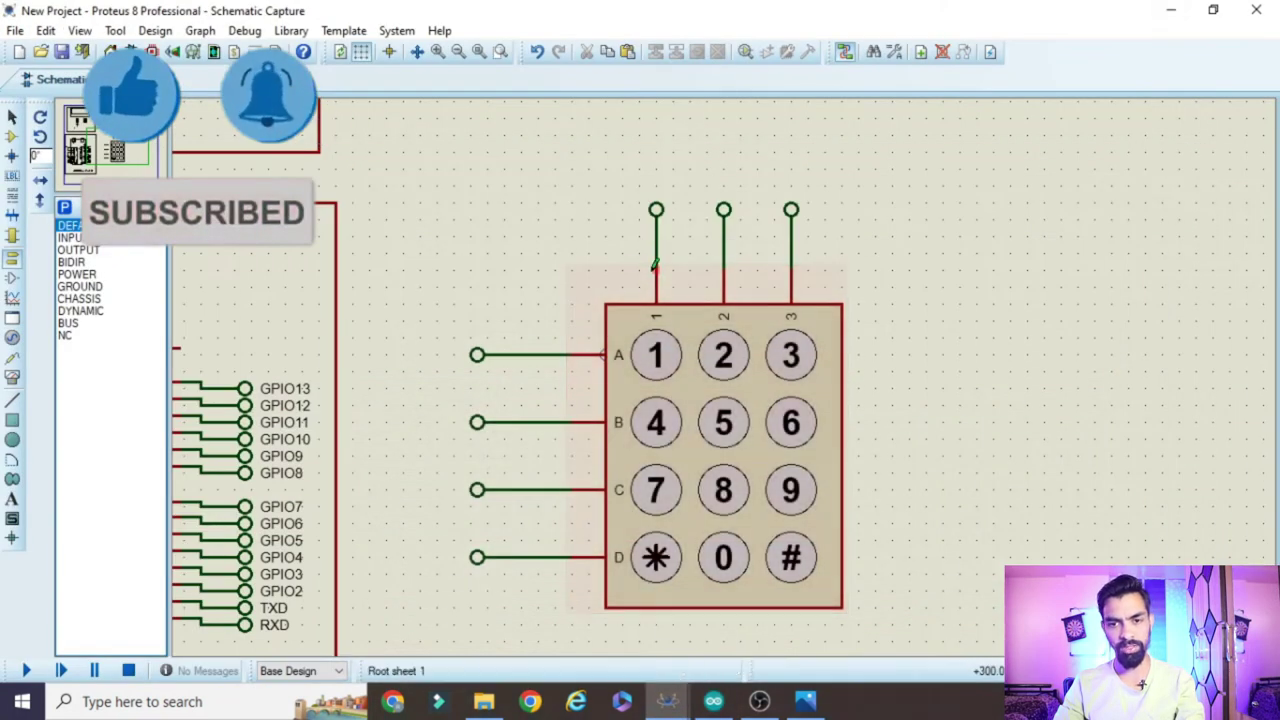
Label the keypad column terminals GPIO8, GPIO9 and GPIO10, then recheck the sketch's pins.
double_click(657, 210)
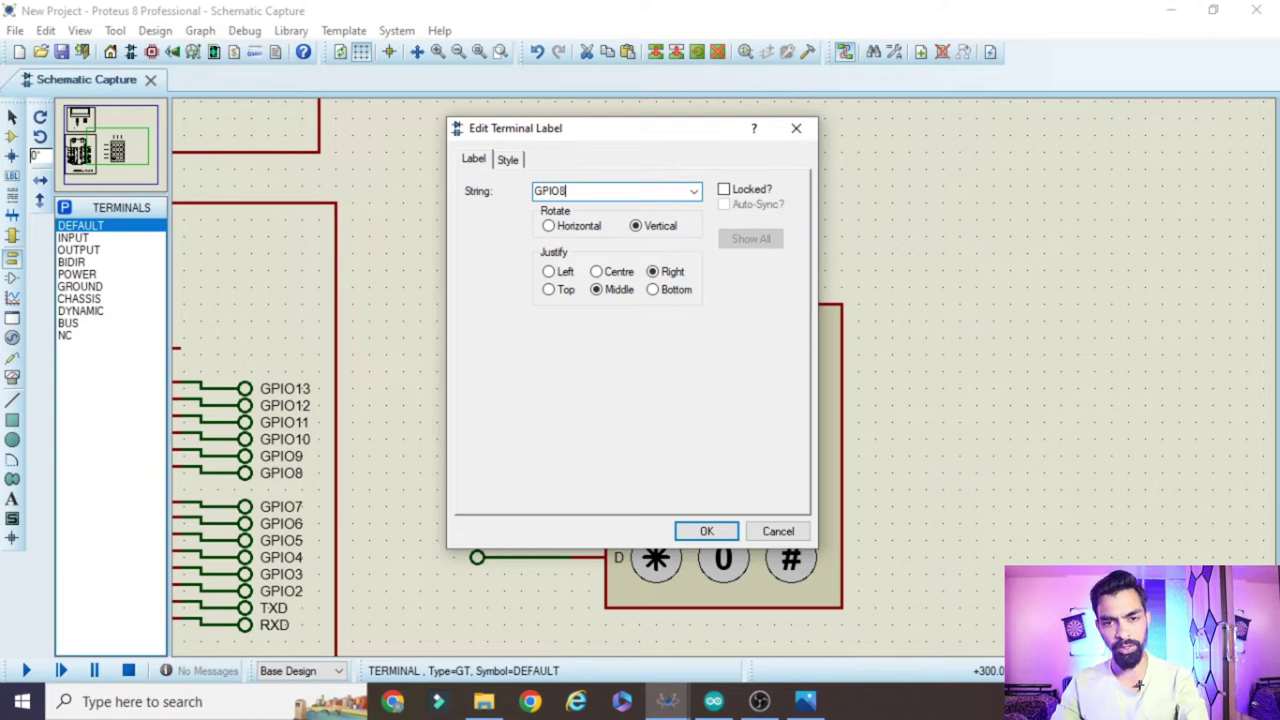
left_click(700, 528)
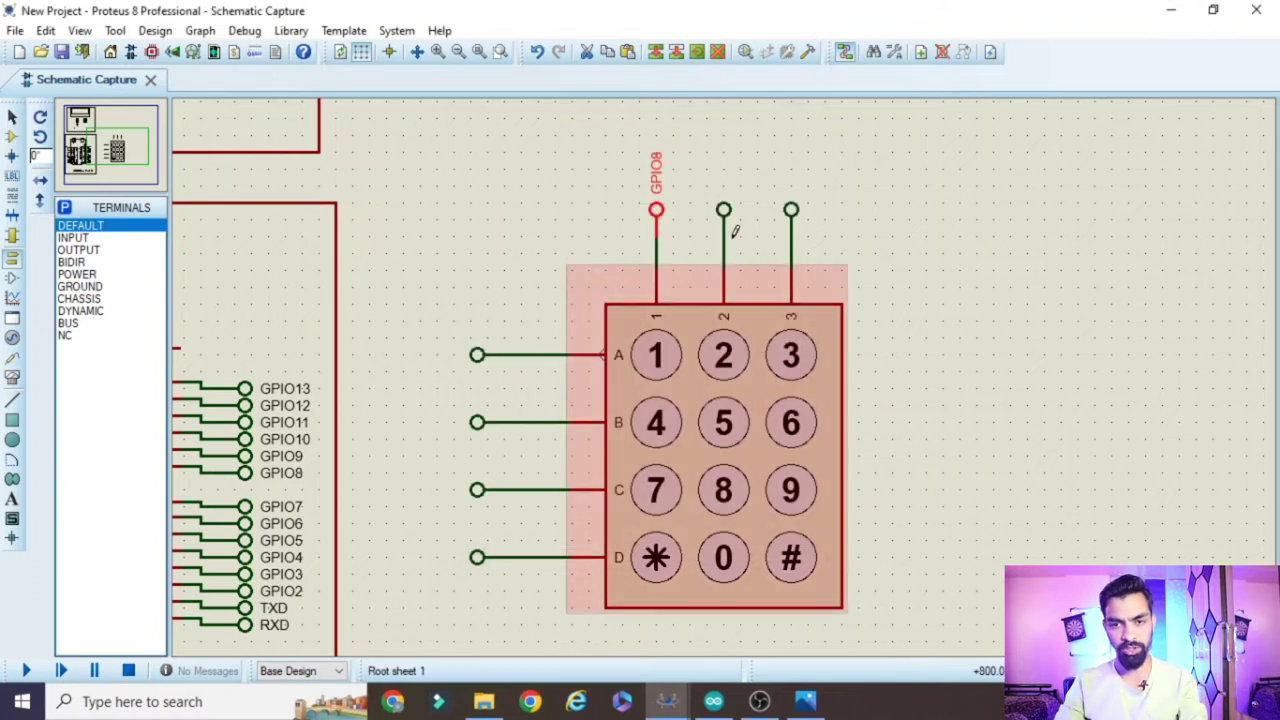
double_click(723, 208)
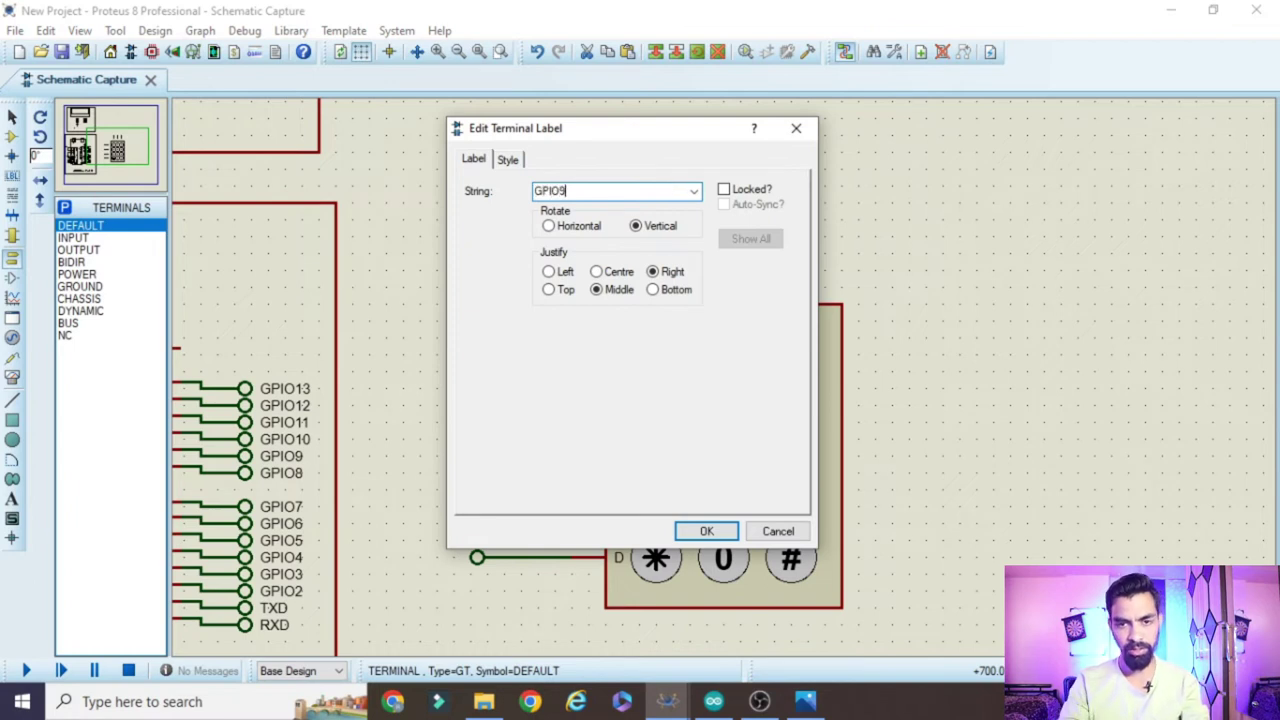
type("GPIO9")
left_click(706, 531)
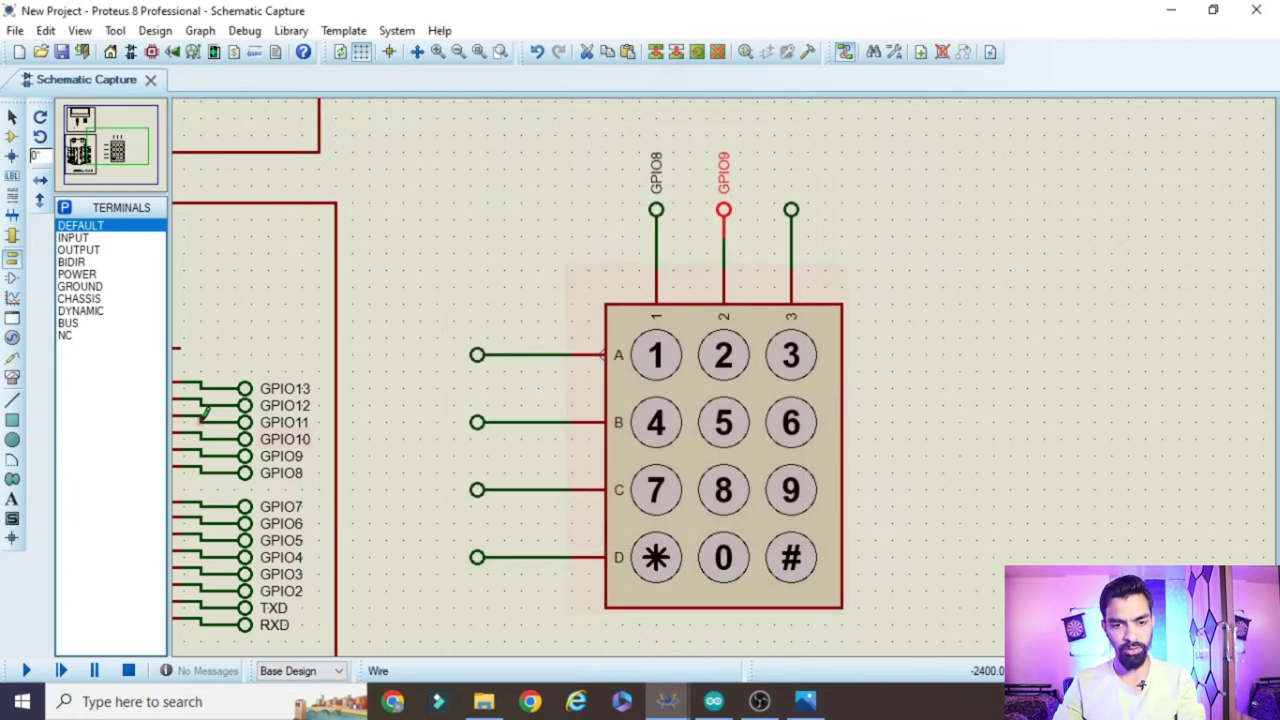
double_click(793, 210)
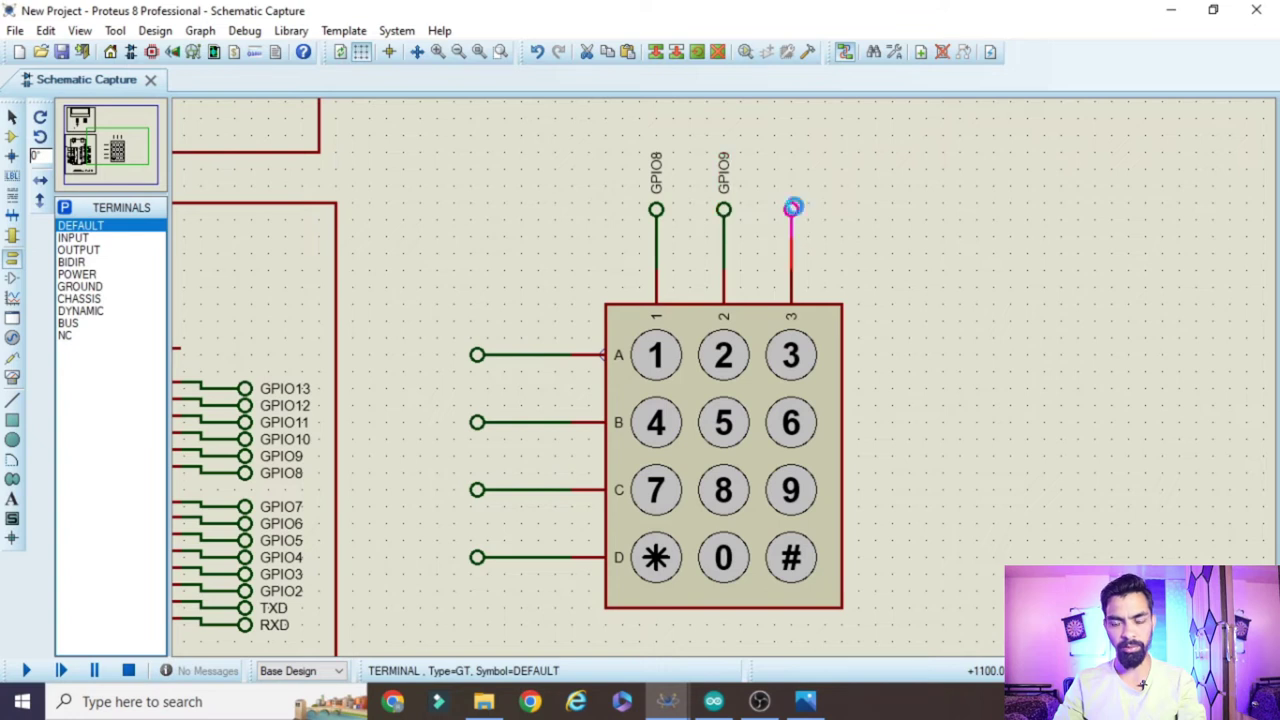
type("GPIO10")
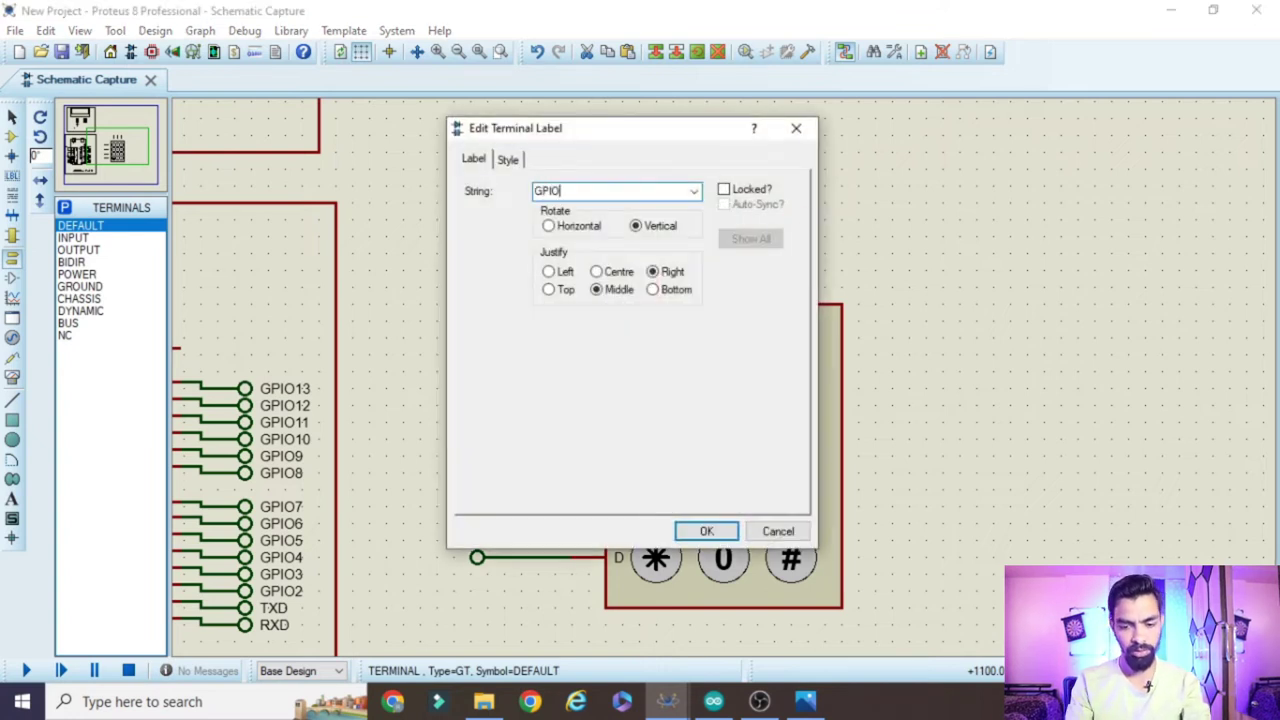
left_click(706, 531)
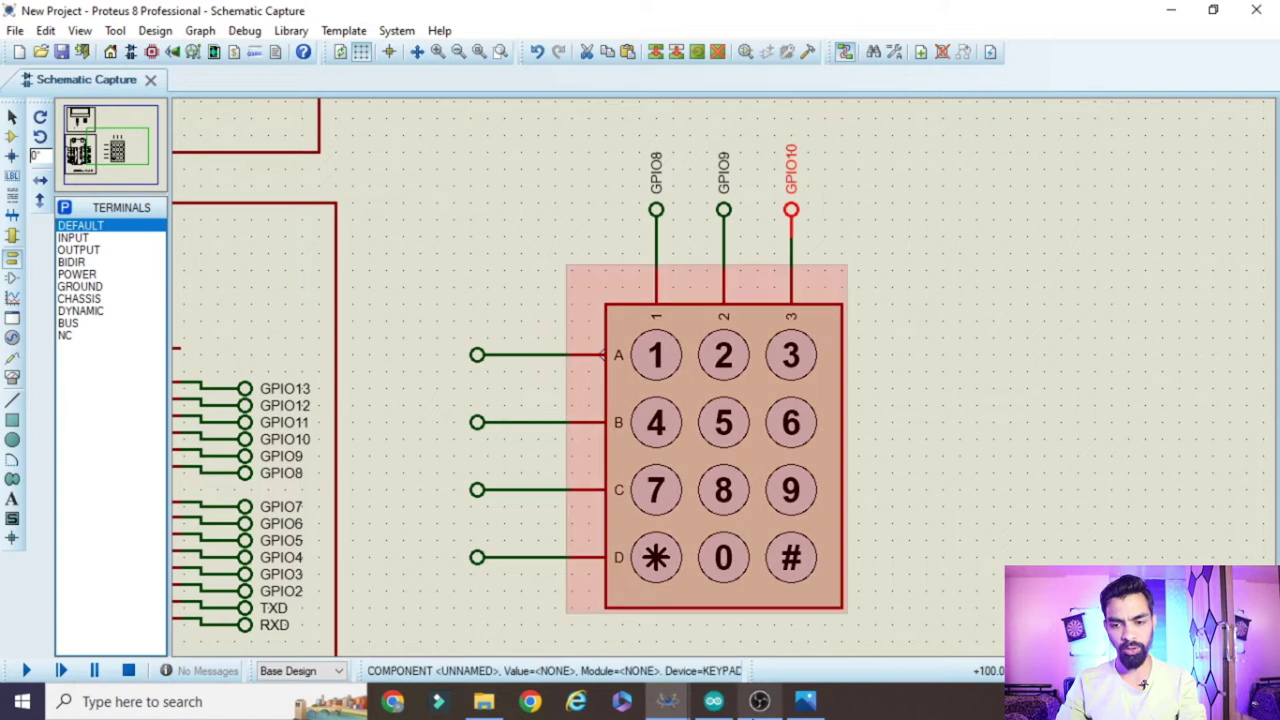
left_click(713, 701)
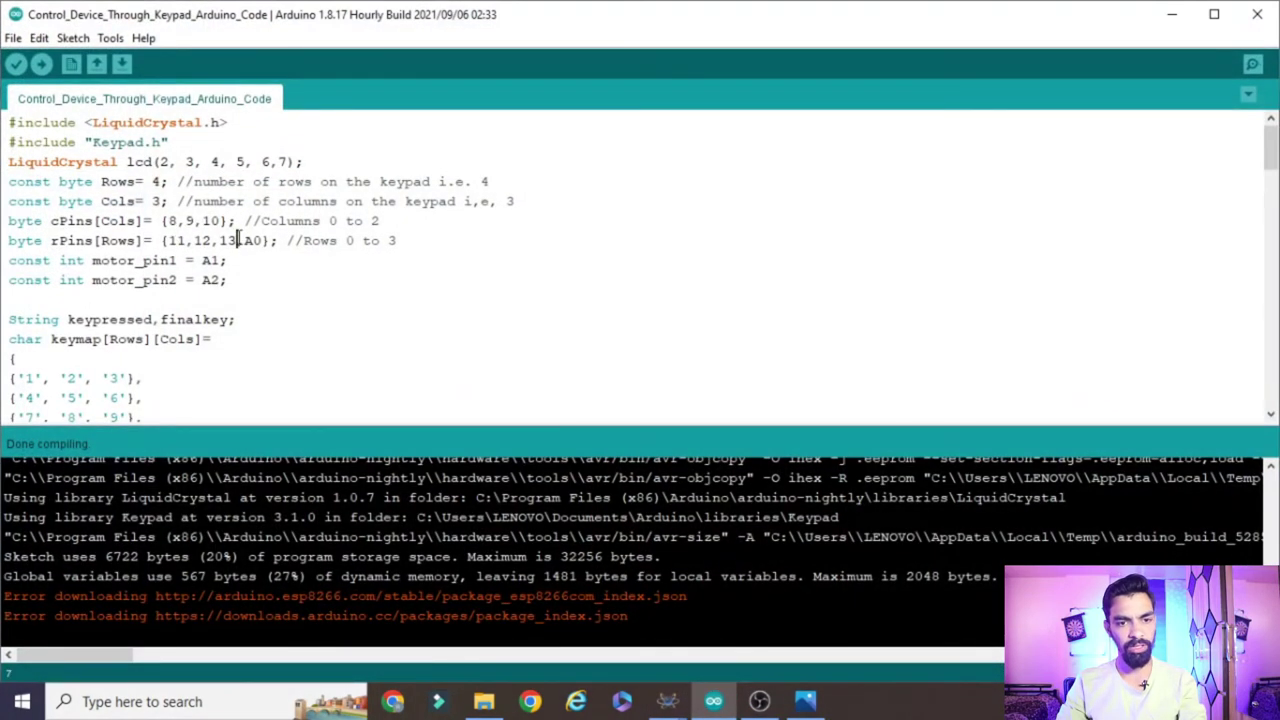
left_click(1172, 14)
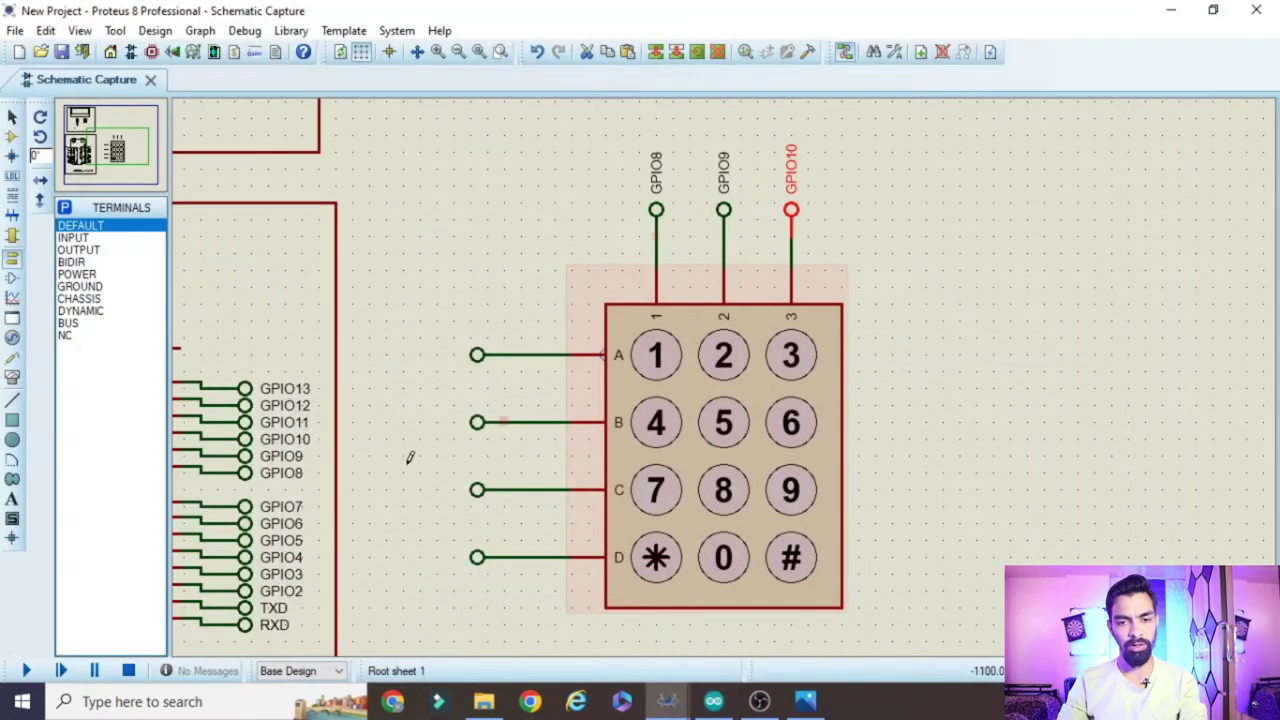
Label the keypad row A, B and C terminals GPIO11, GPIO12 and GPIO13.
double_click(478, 358)
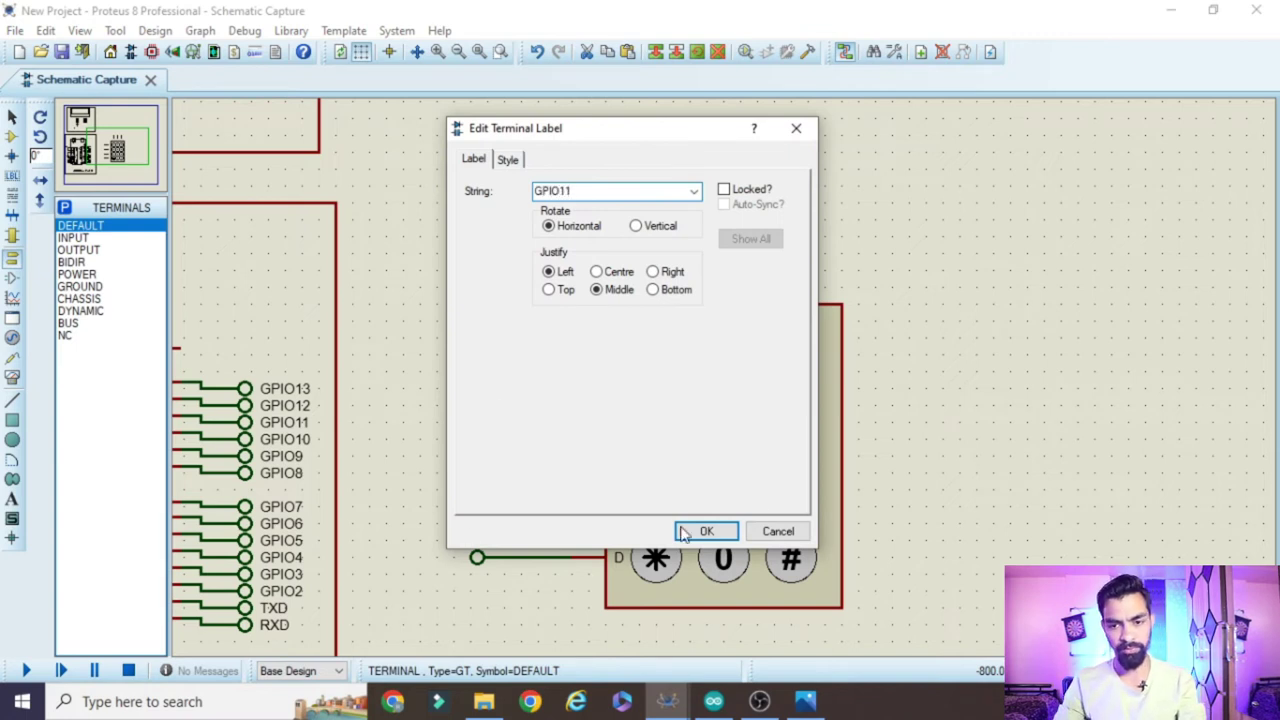
left_click(718, 536)
double_click(477, 423)
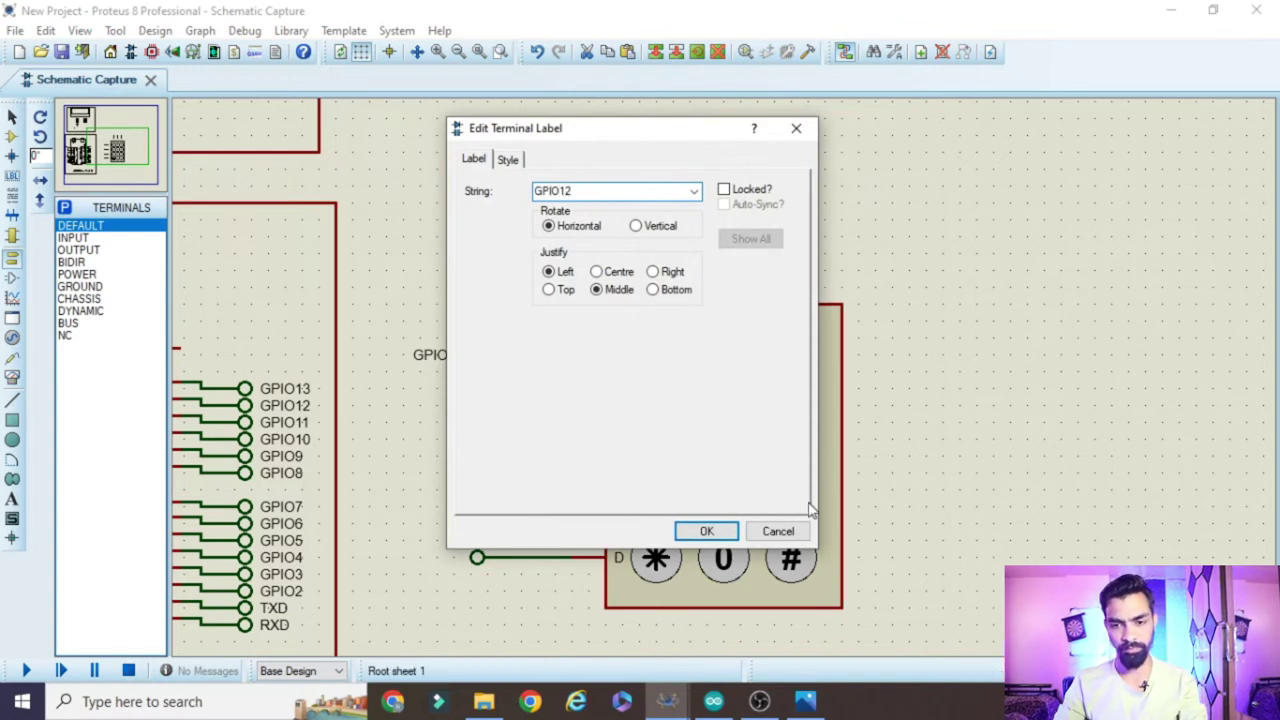
left_click(707, 533)
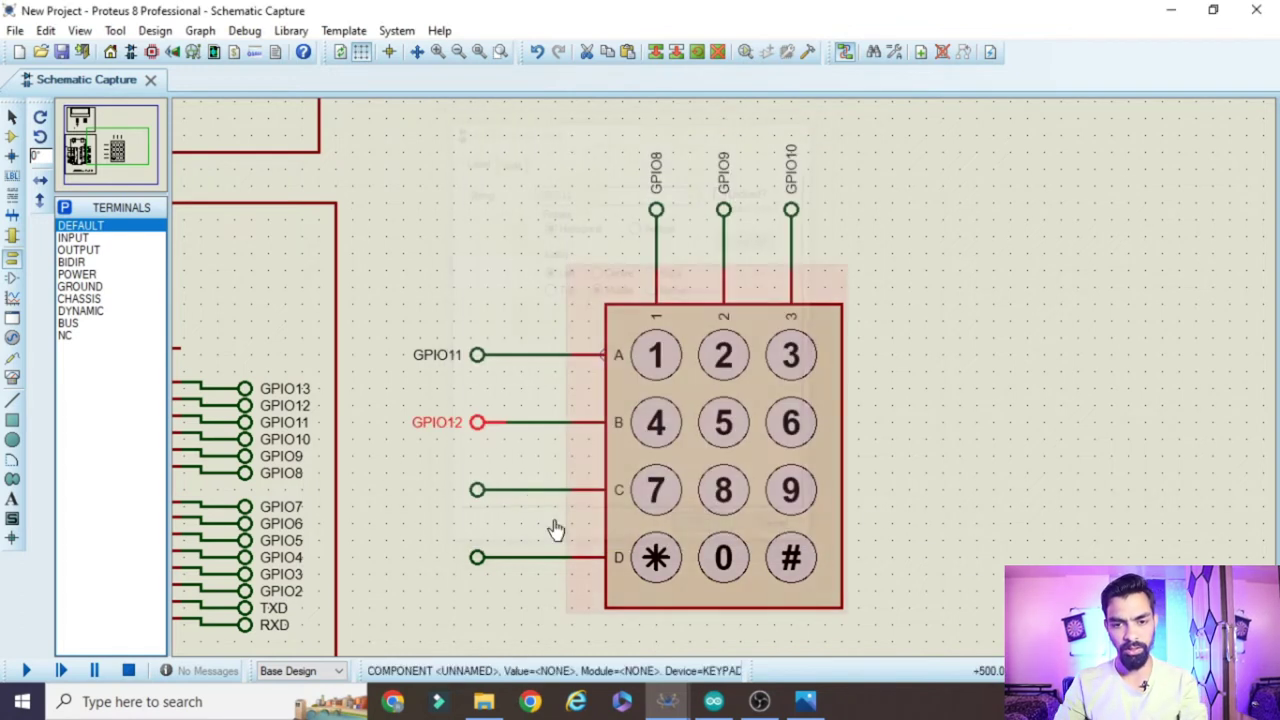
left_click(478, 492)
left_click(483, 505)
type("GPIO13")
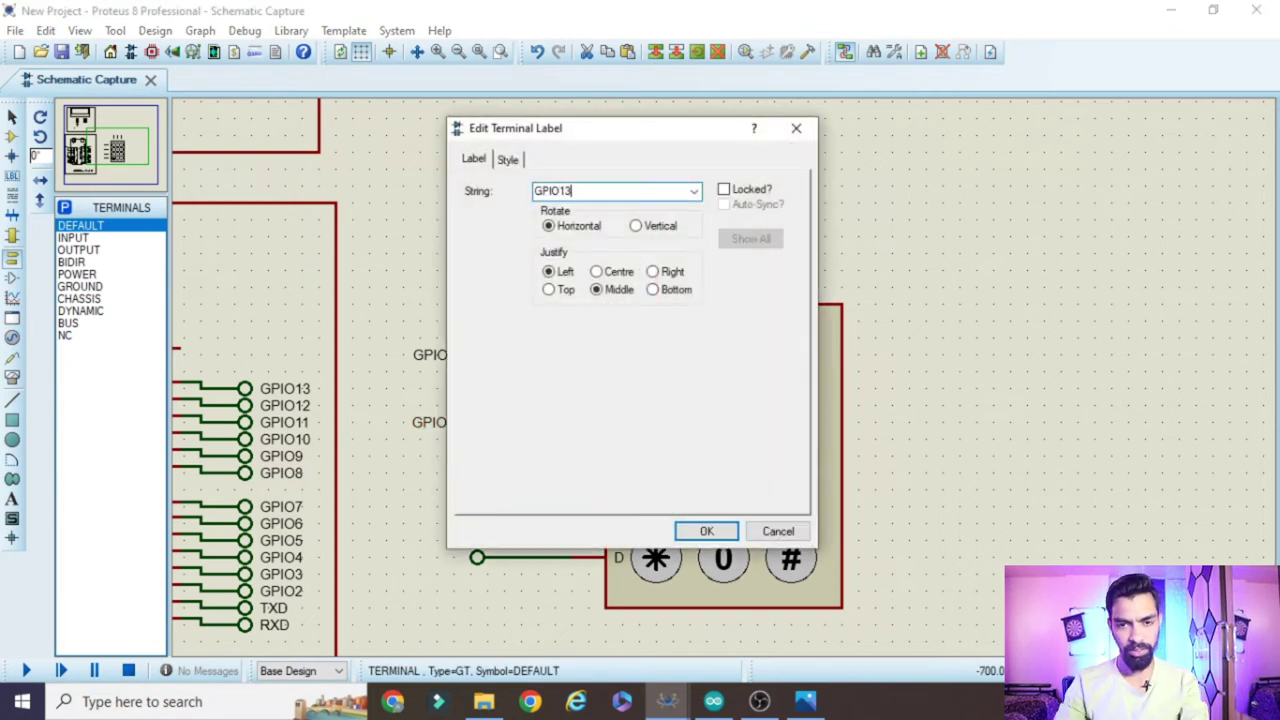
left_click(707, 531)
Label the keypad row D terminal A0.
left_click(476, 560)
left_click(480, 565)
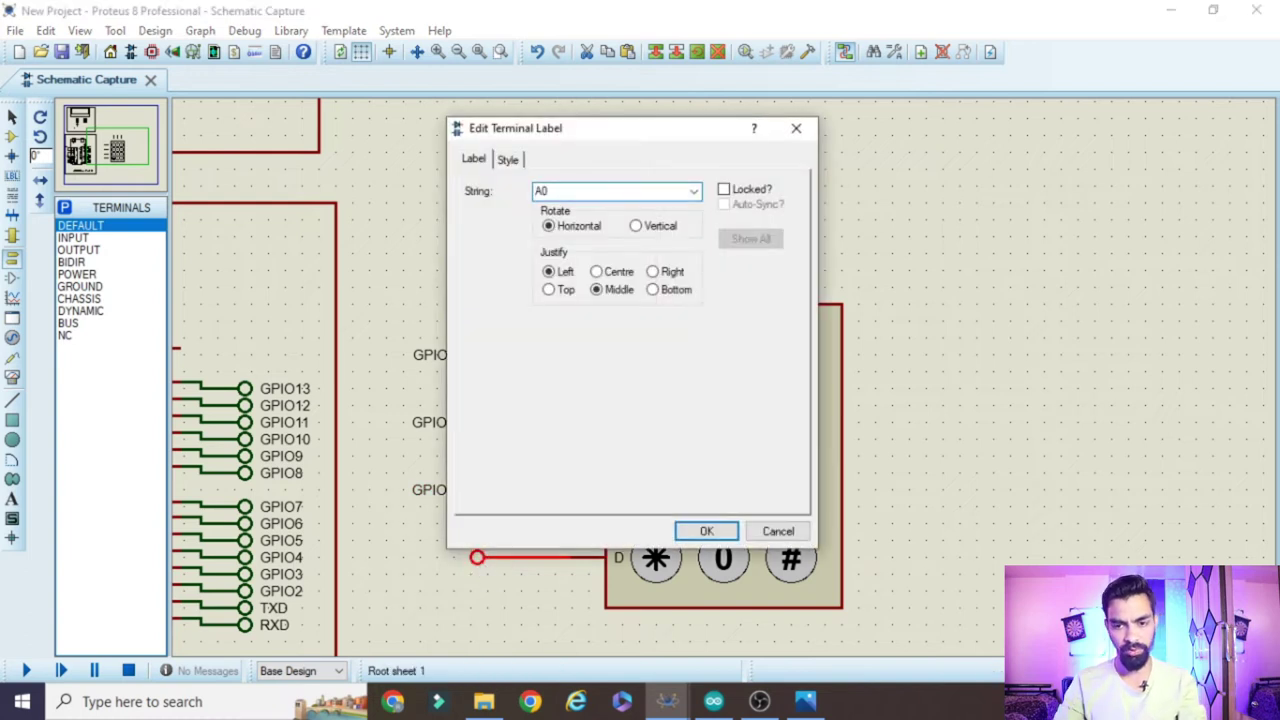
left_click(705, 531)
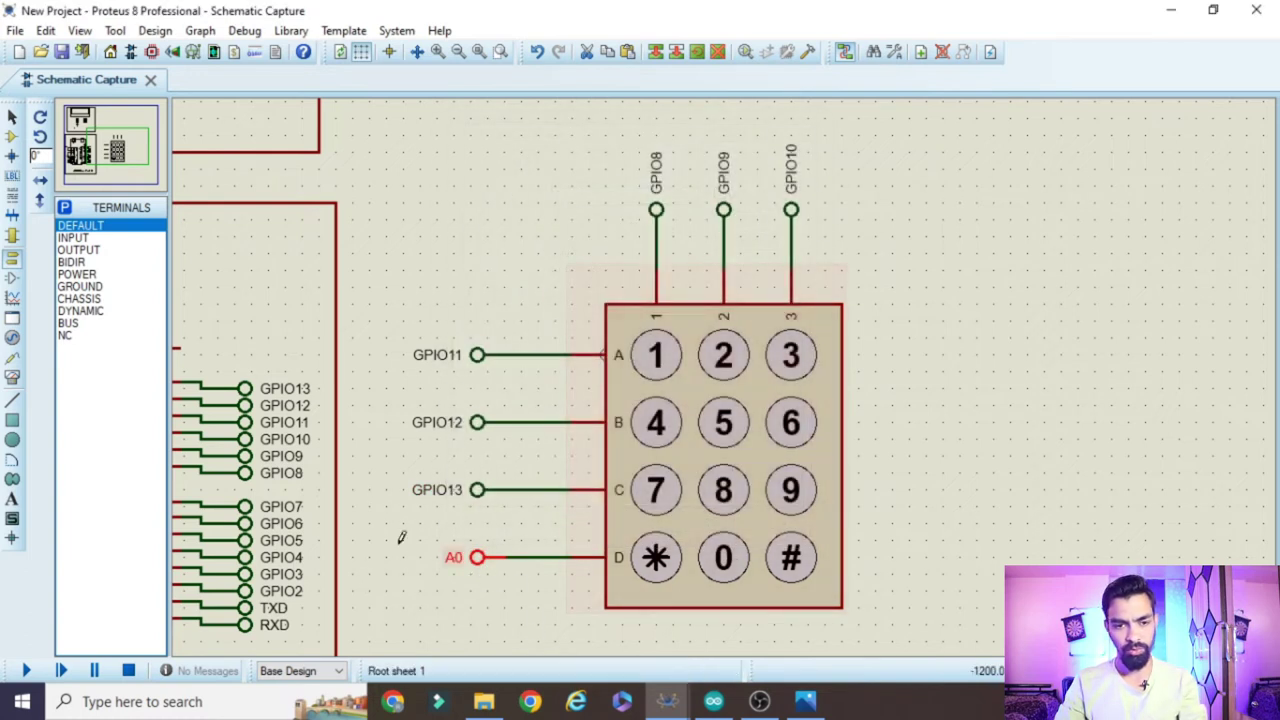
scroll(400, 534, "down", 4)
scroll(731, 372, "up", 2)
scroll(731, 372, "up", 2)
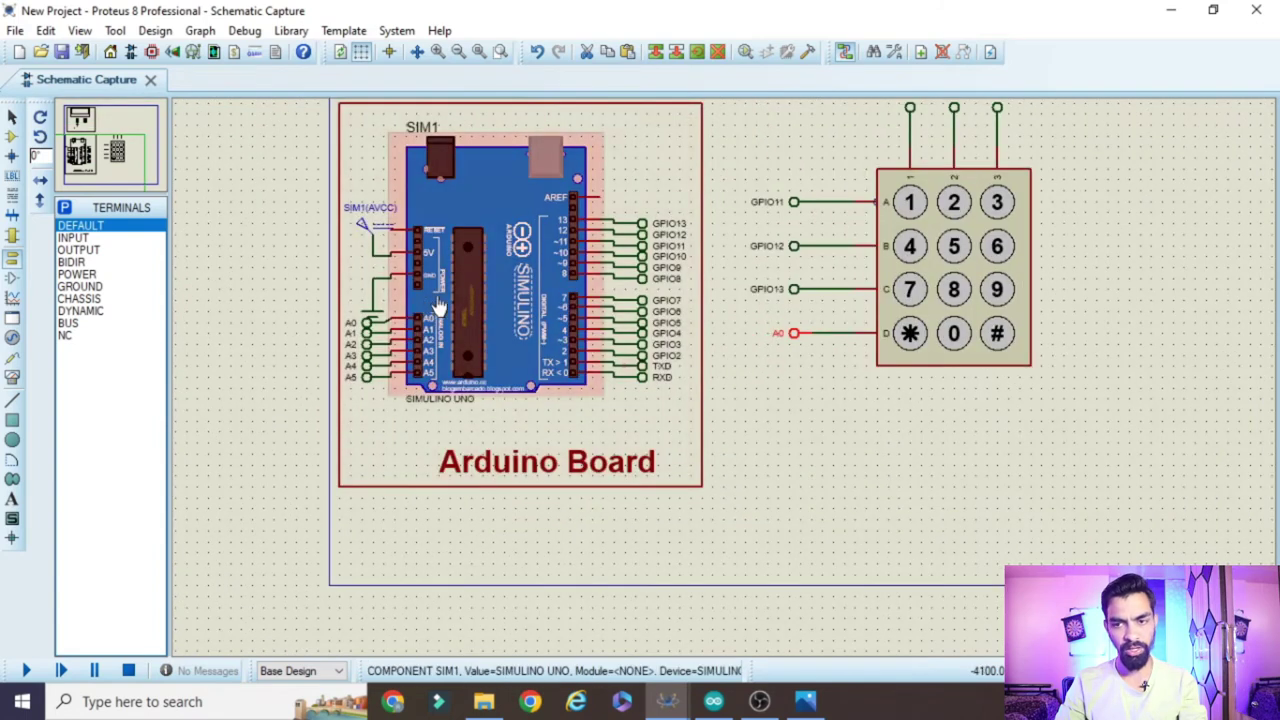
scroll(1142, 118, "up", 1)
scroll(1142, 112, "up", 3)
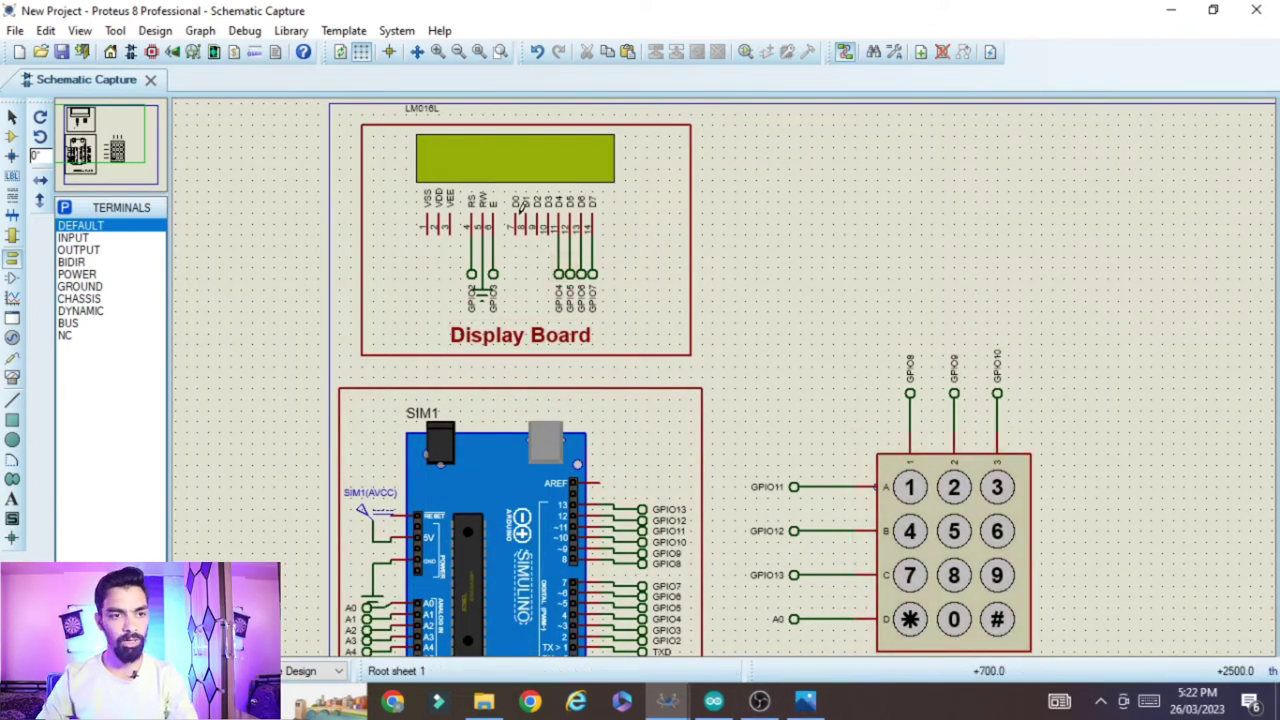
Pick the MOTOR (Simple DC Motor) part from the library and place it right of the display board.
left_click(750, 704)
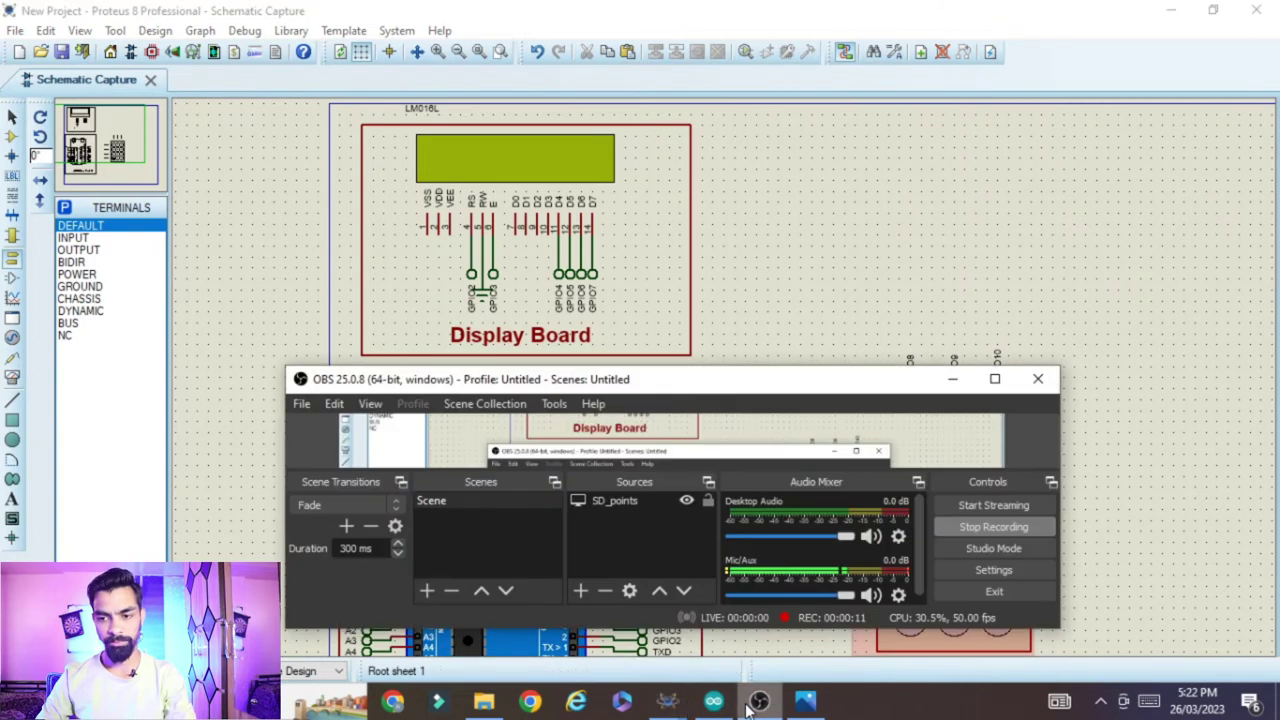
left_click(755, 704)
left_click(14, 137)
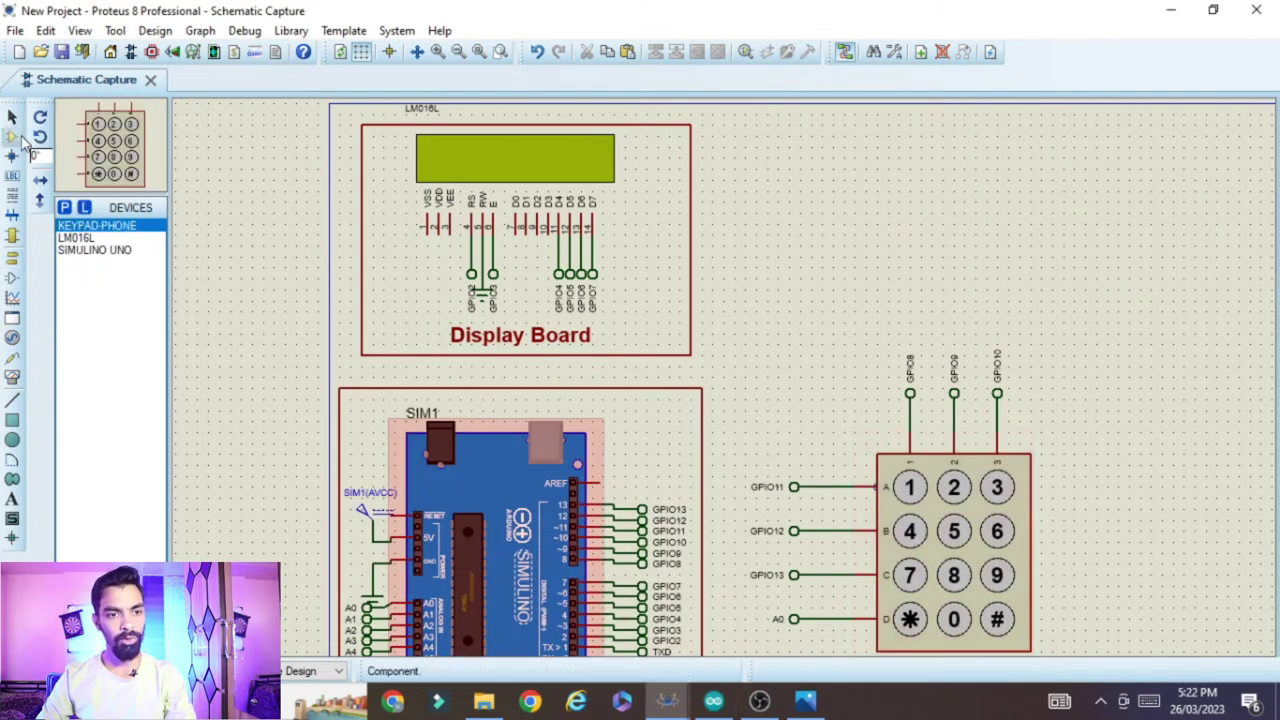
left_click(64, 207)
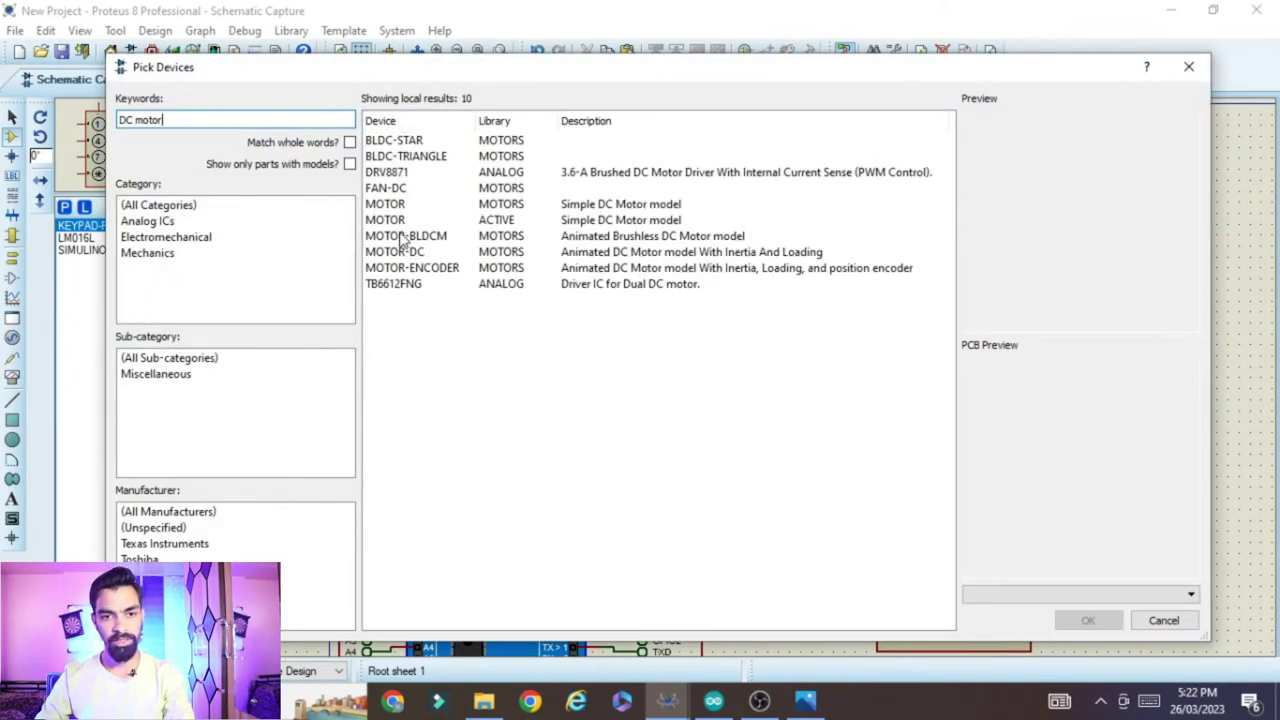
left_click(408, 205)
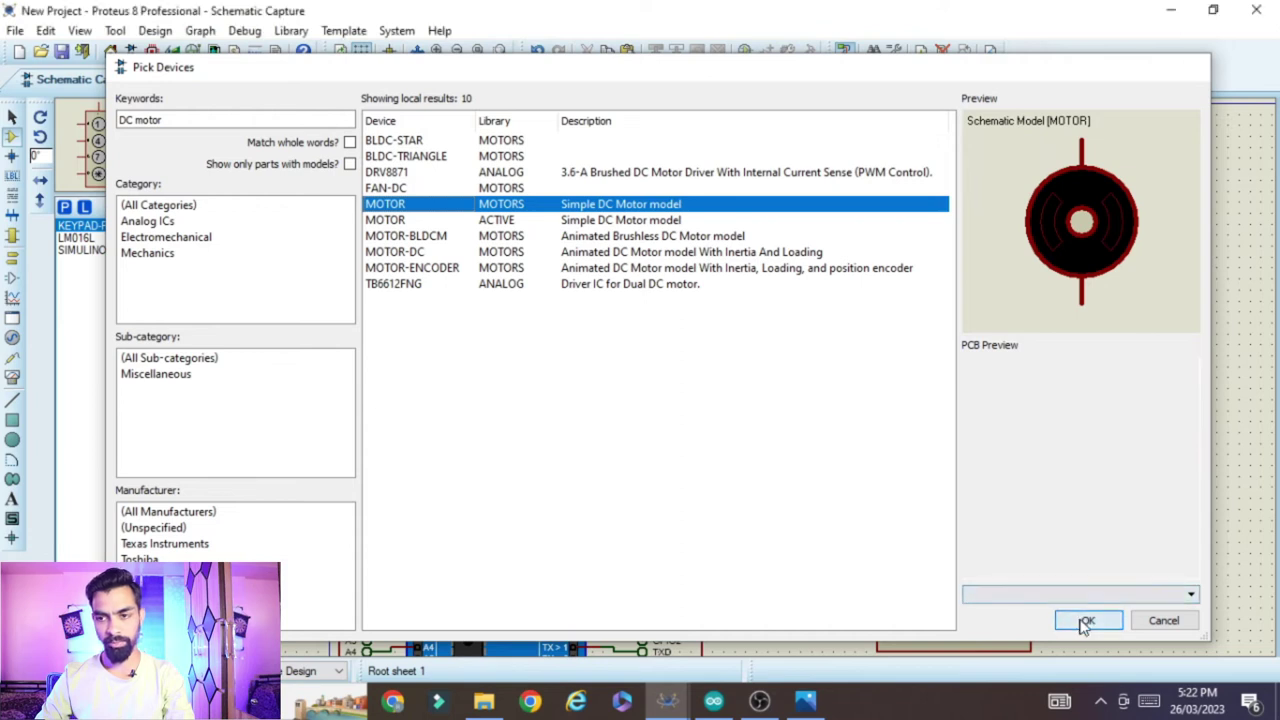
left_click(1084, 620)
left_click(1140, 202)
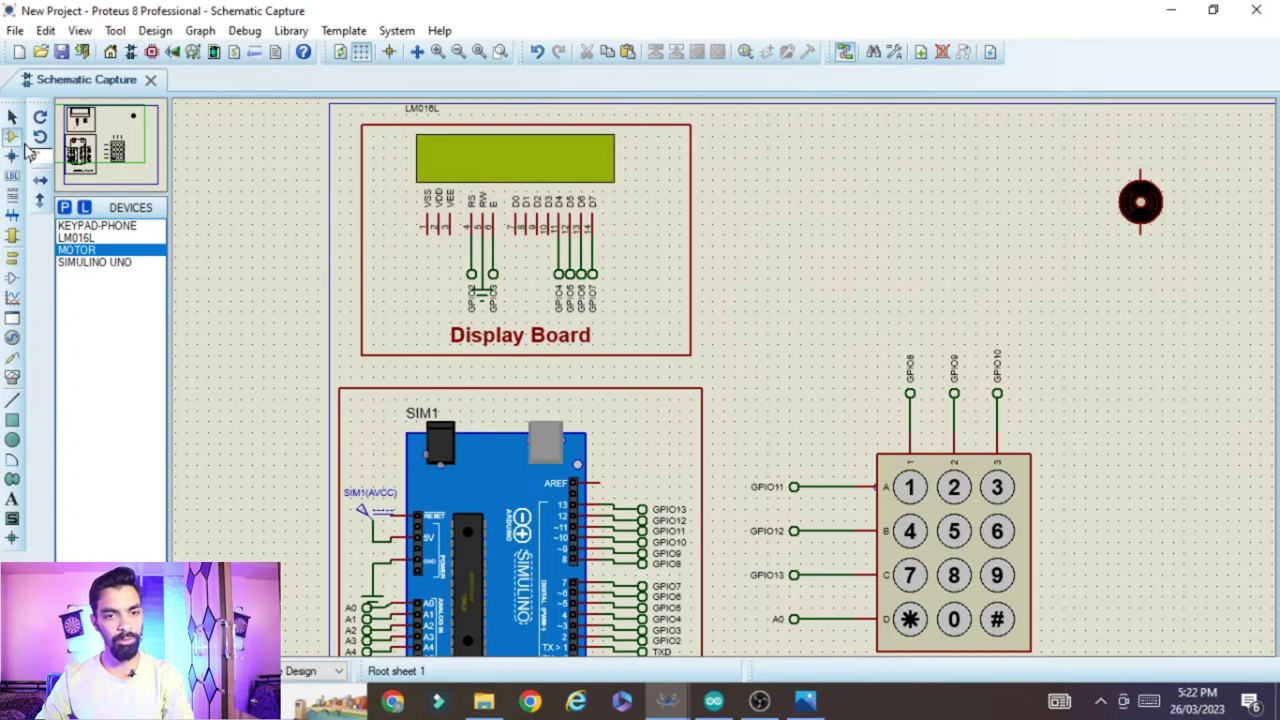
left_click(1140, 202)
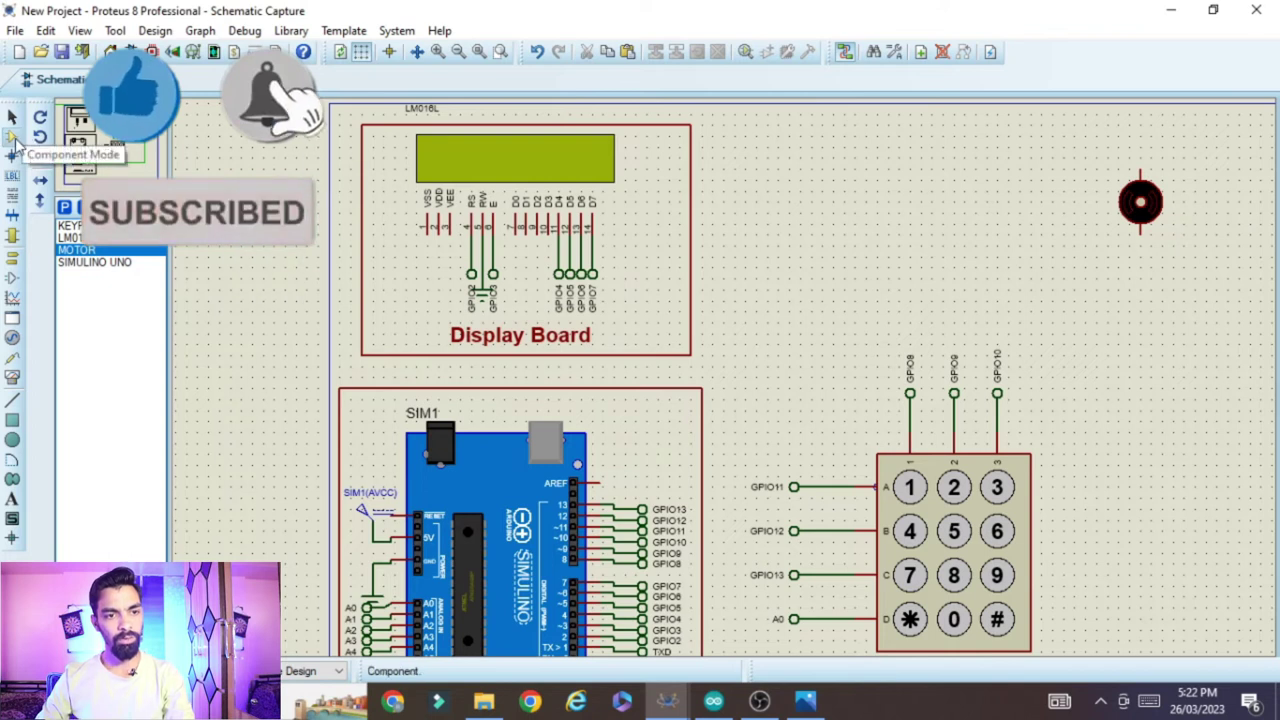
Find the L293D driver with search 'l293d' and place it left of the motor.
left_click(63, 207)
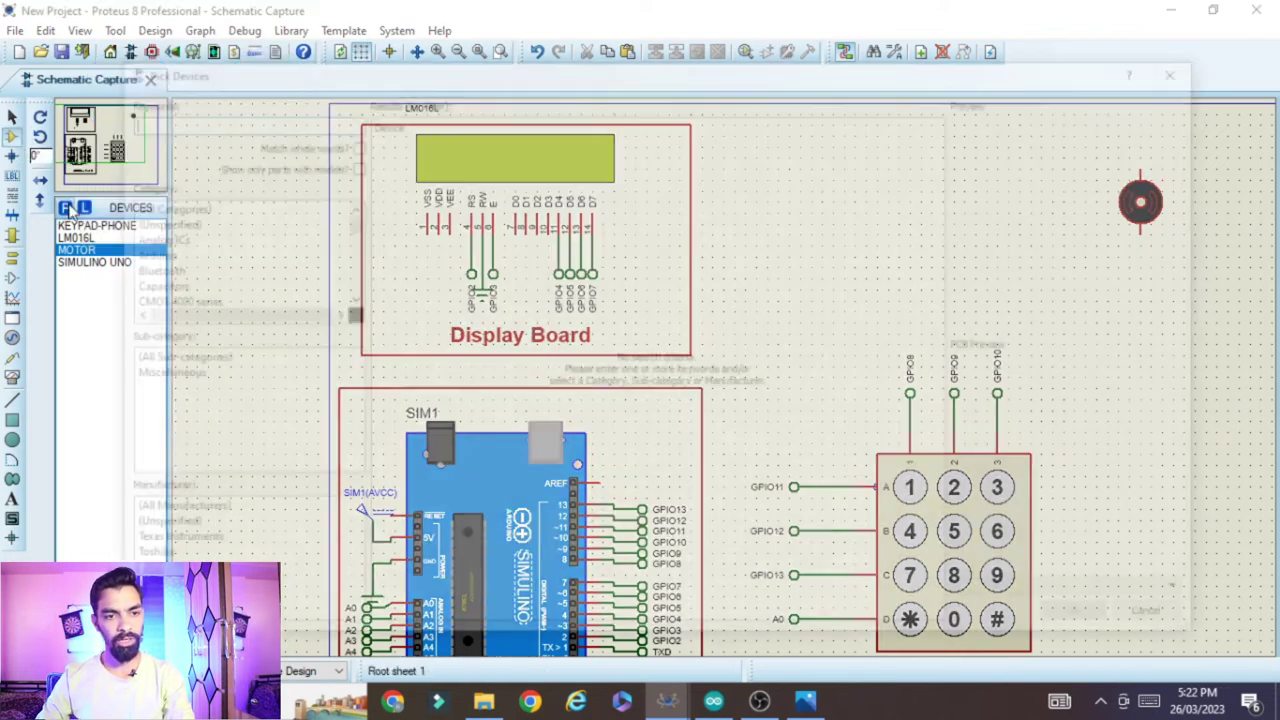
type("l293d")
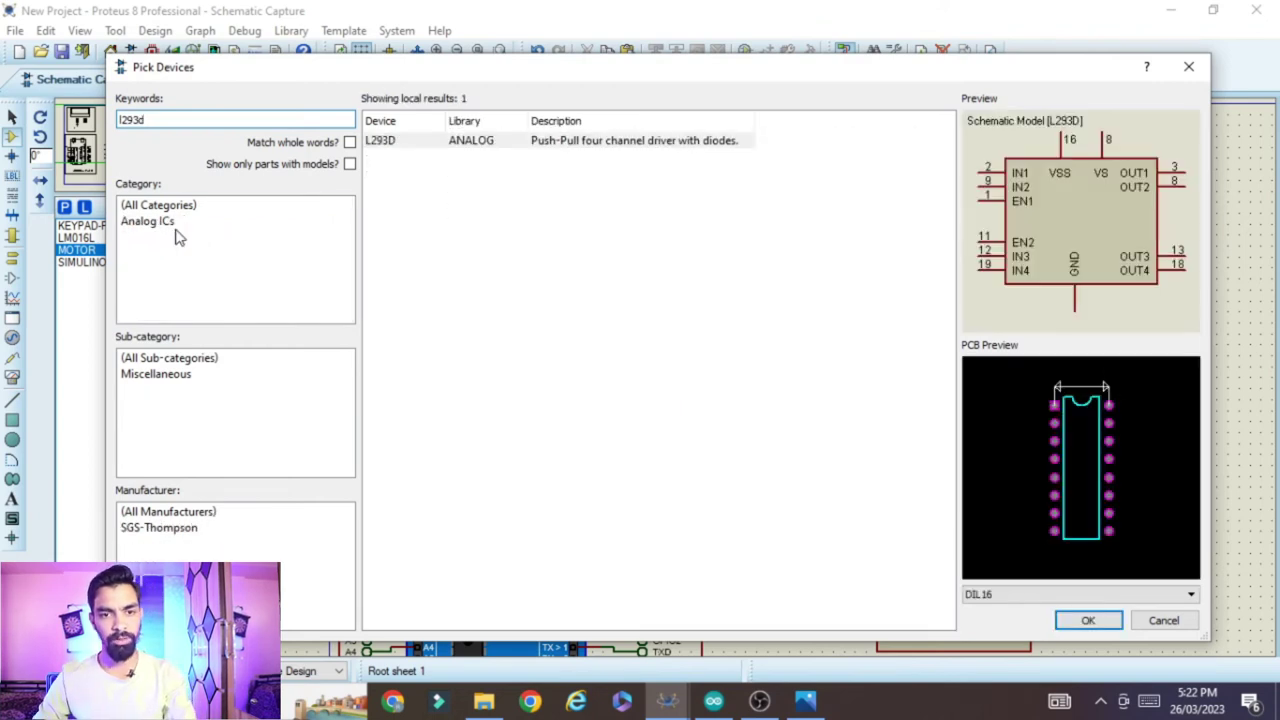
left_click(482, 142)
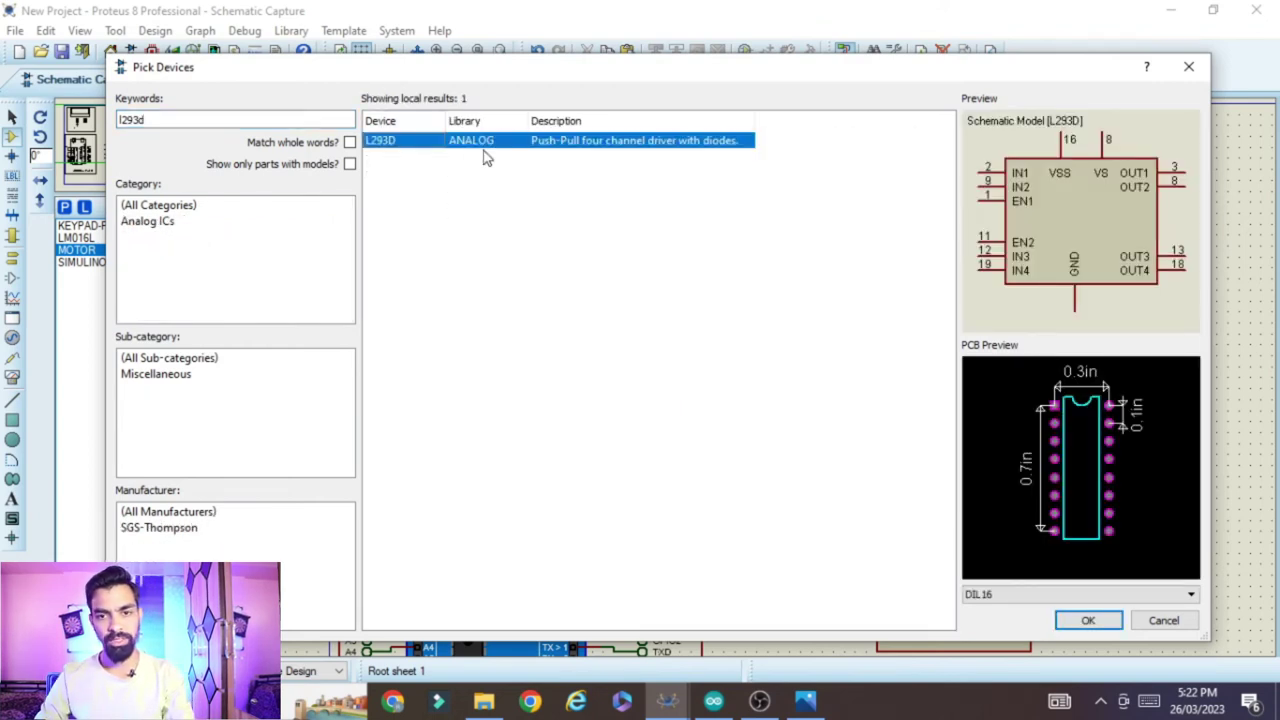
left_click(1086, 621)
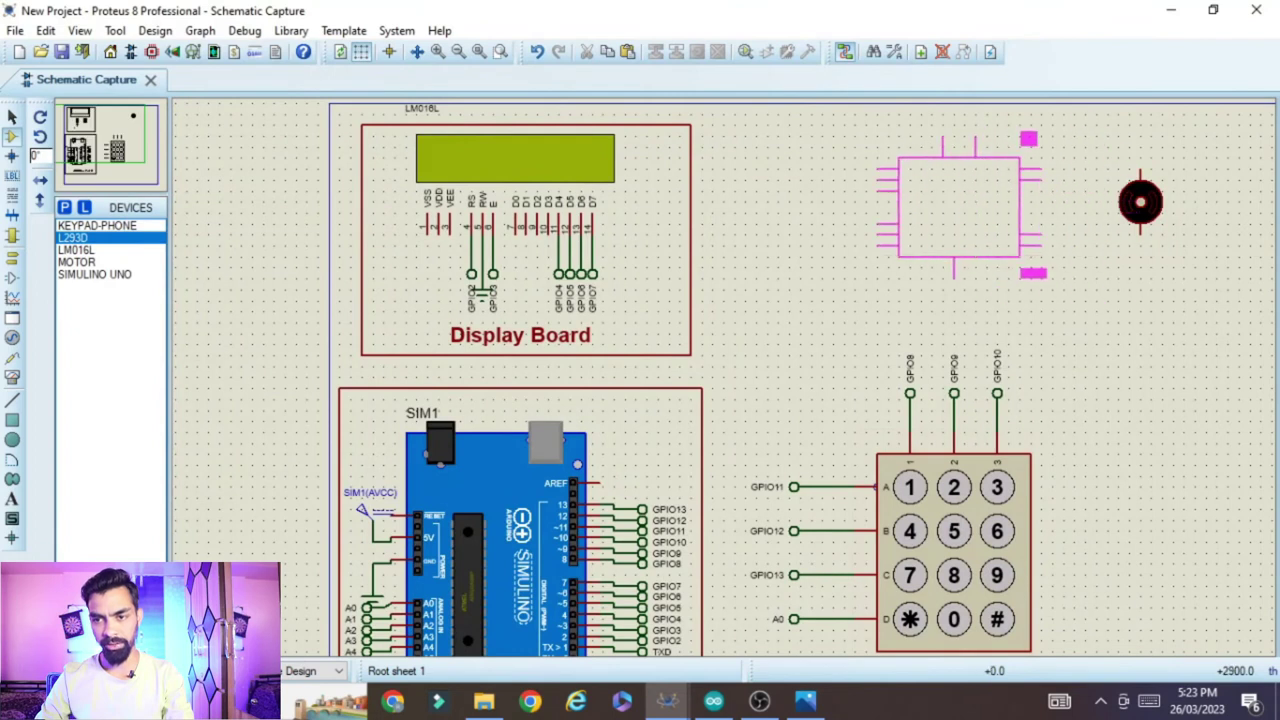
left_click(956, 275)
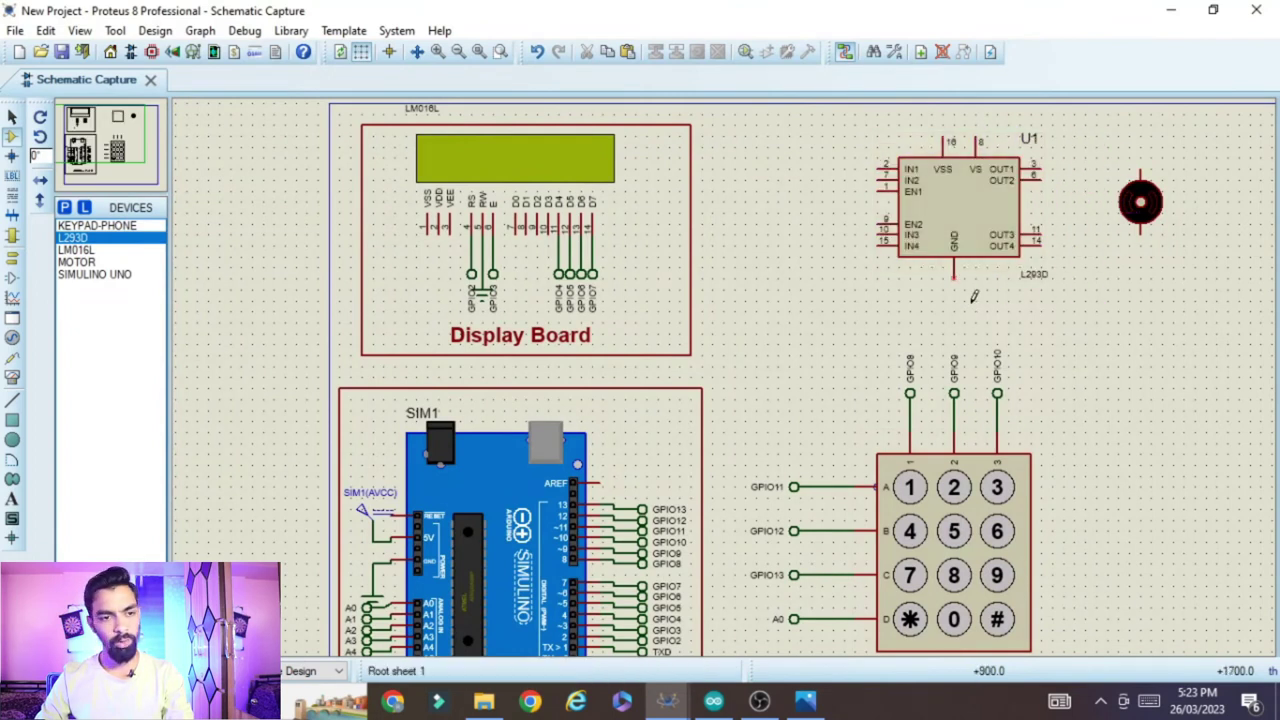
Place a ground terminal under the L293D's GND pin.
left_click(14, 258)
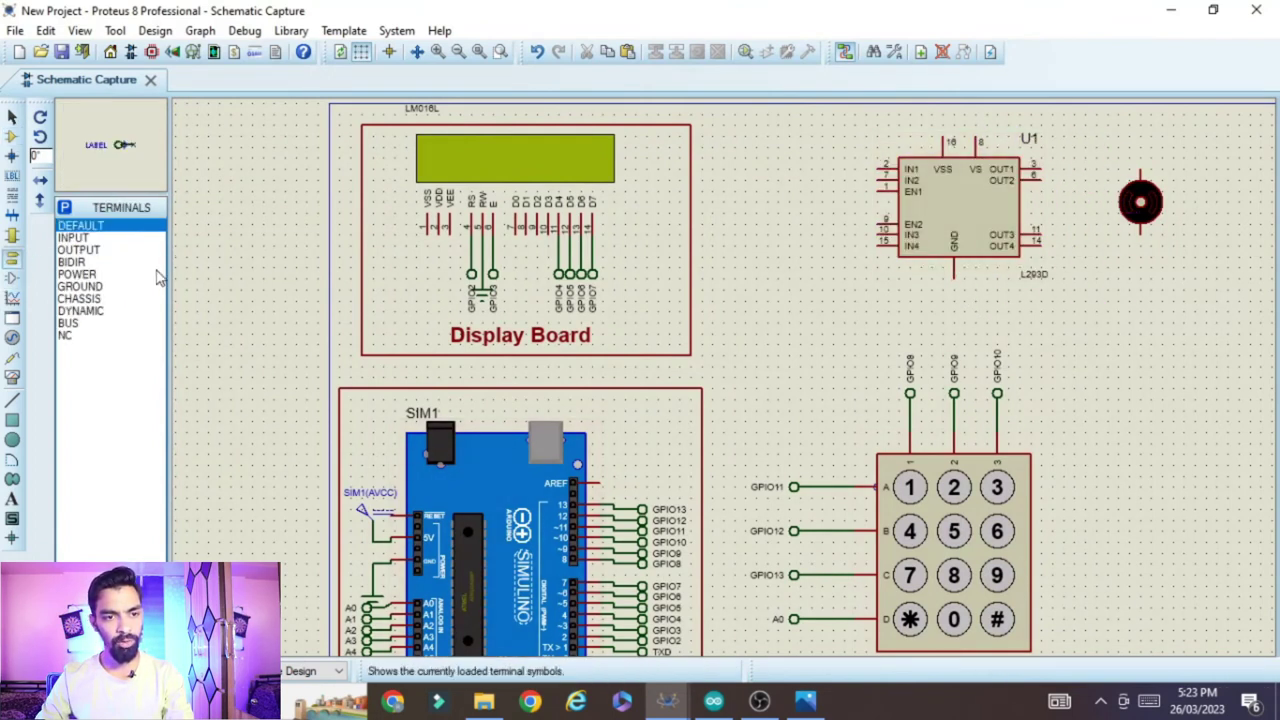
left_click(80, 287)
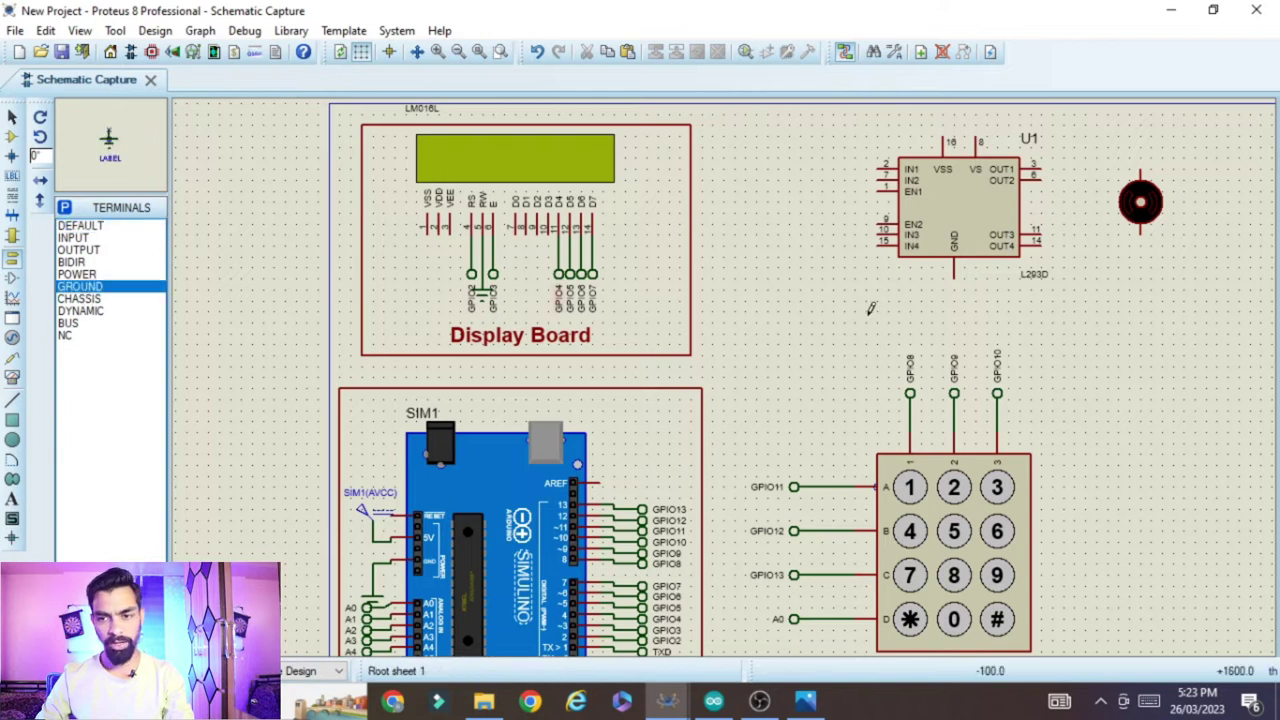
left_click(953, 298)
scroll(953, 305, "up", 2)
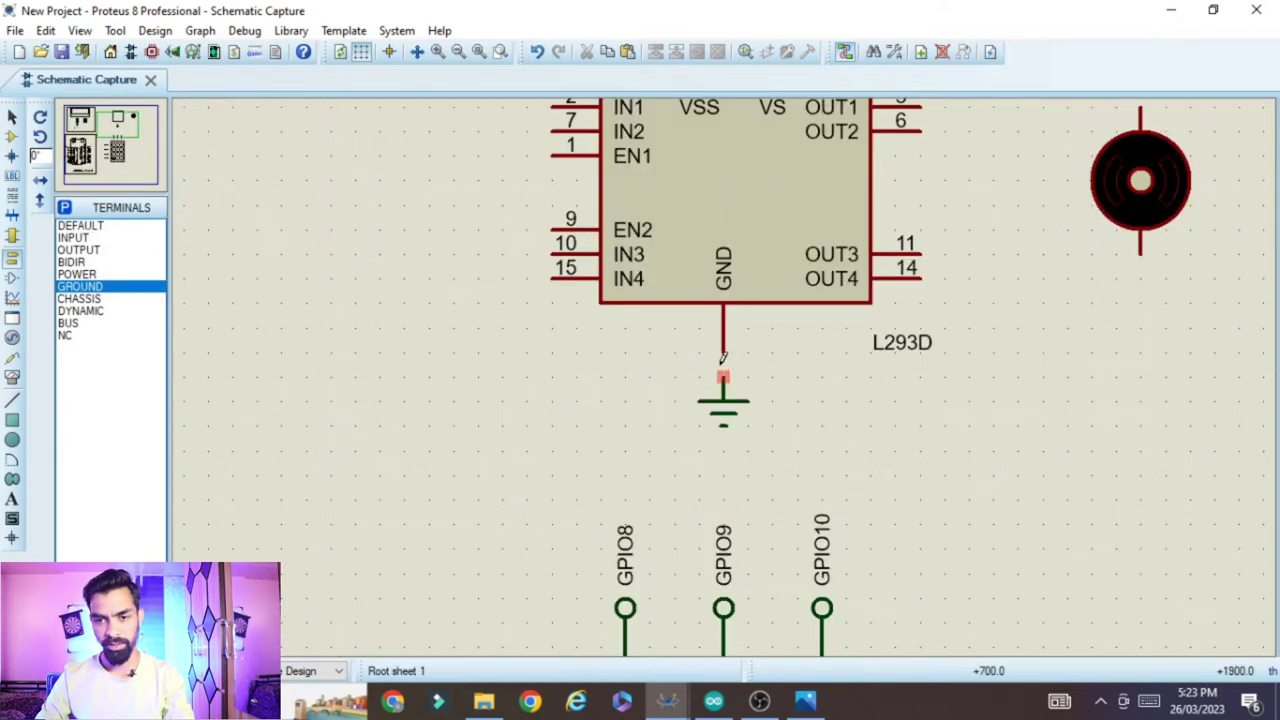
scroll(691, 337, "down", 2)
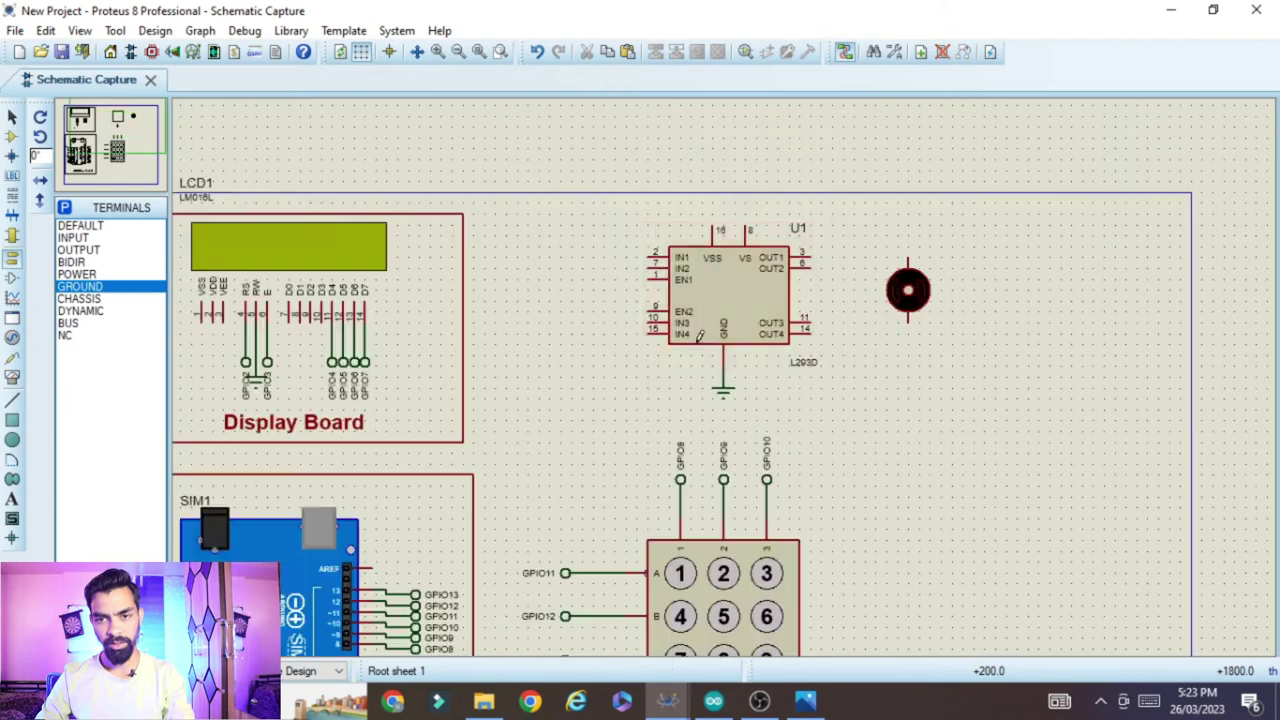
scroll(718, 285, "up", 2)
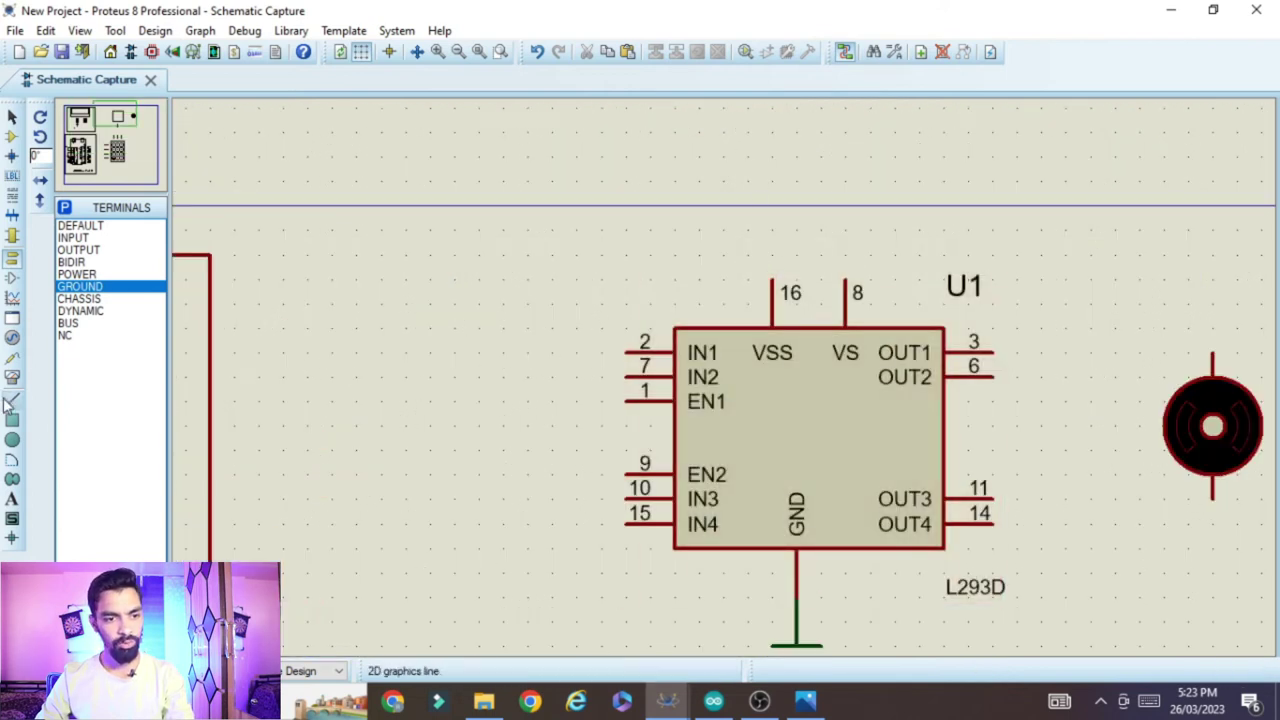
left_click(15, 337)
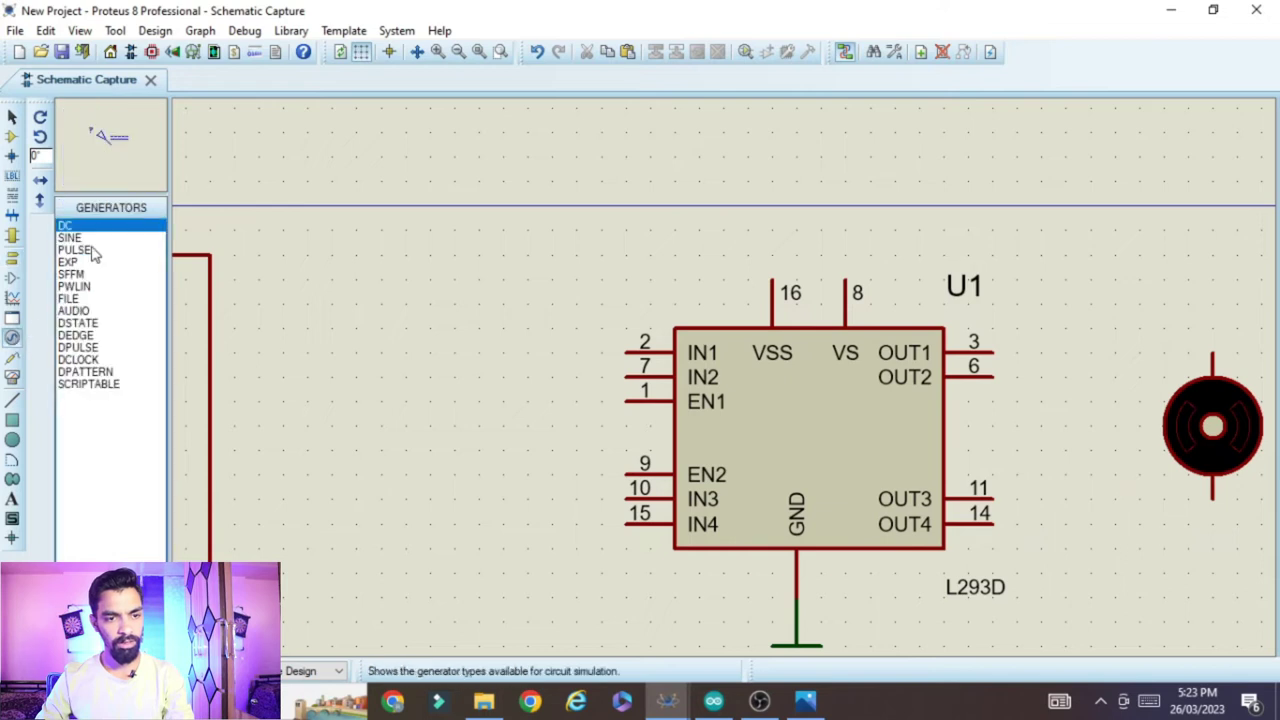
left_click(12, 256)
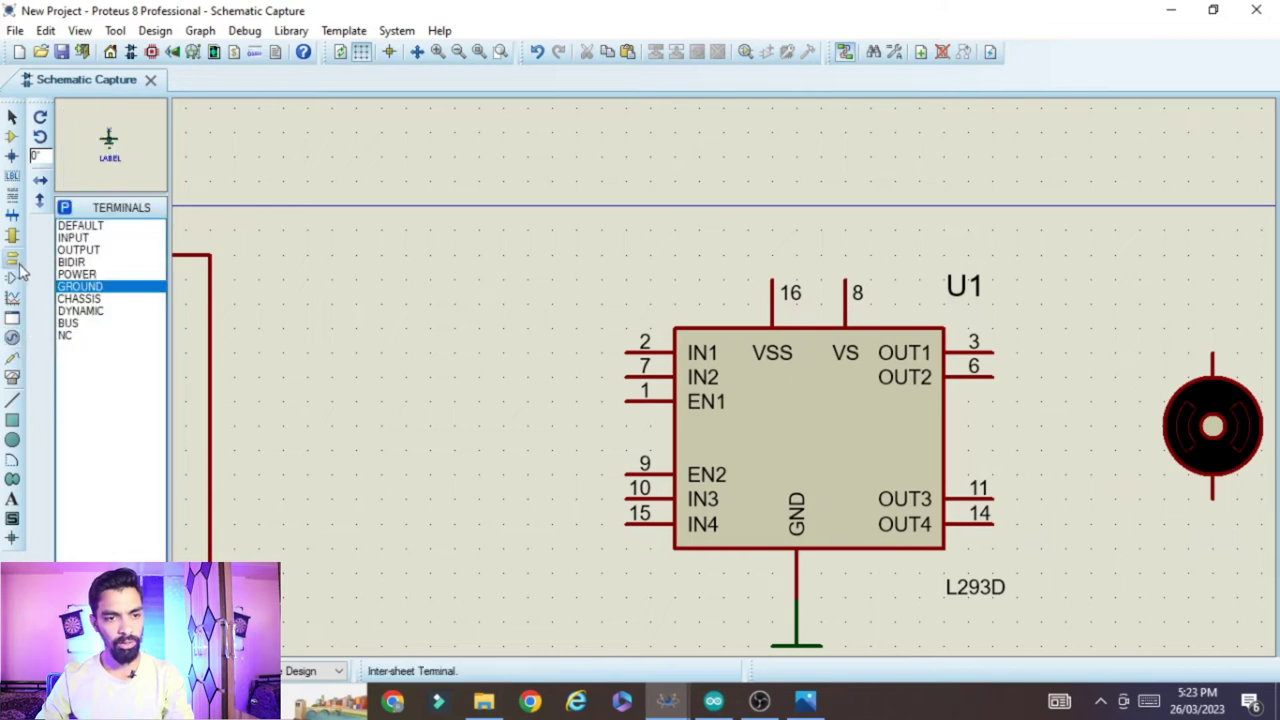
Add a power terminal and wire L293D pins 16, 8 and EN1 to it.
left_click(76, 275)
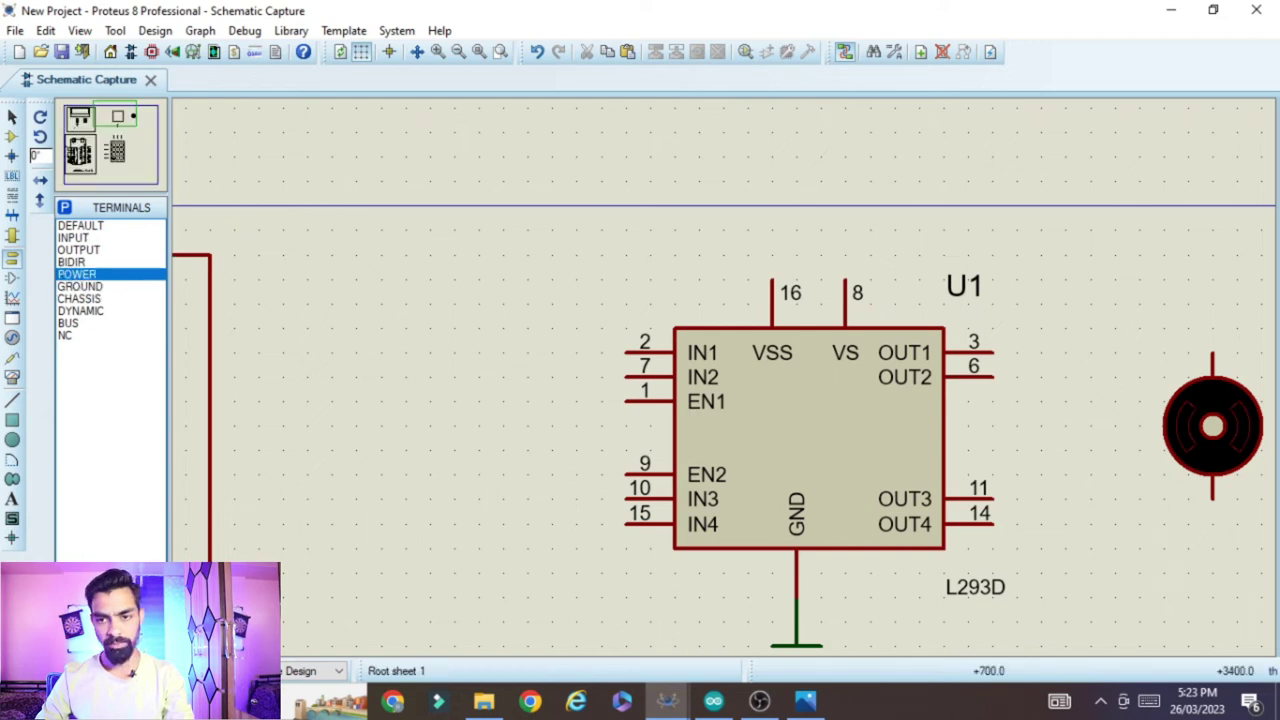
left_click(820, 204)
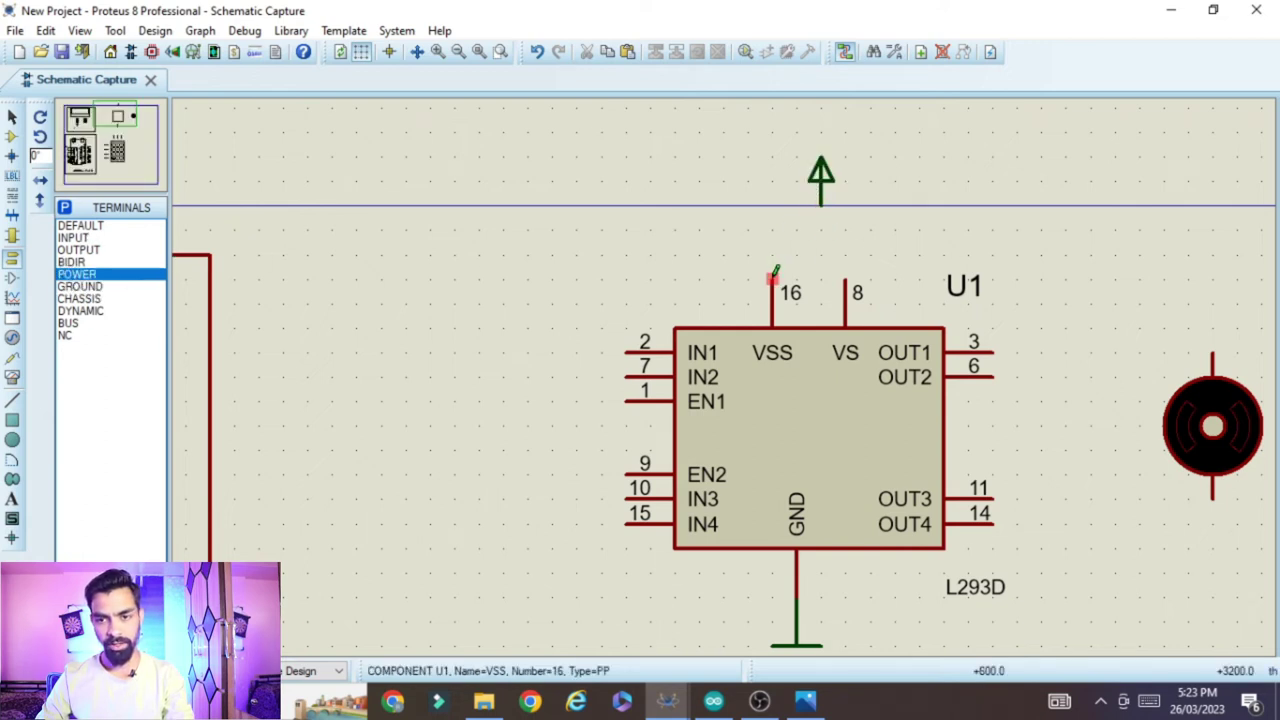
left_click(820, 200)
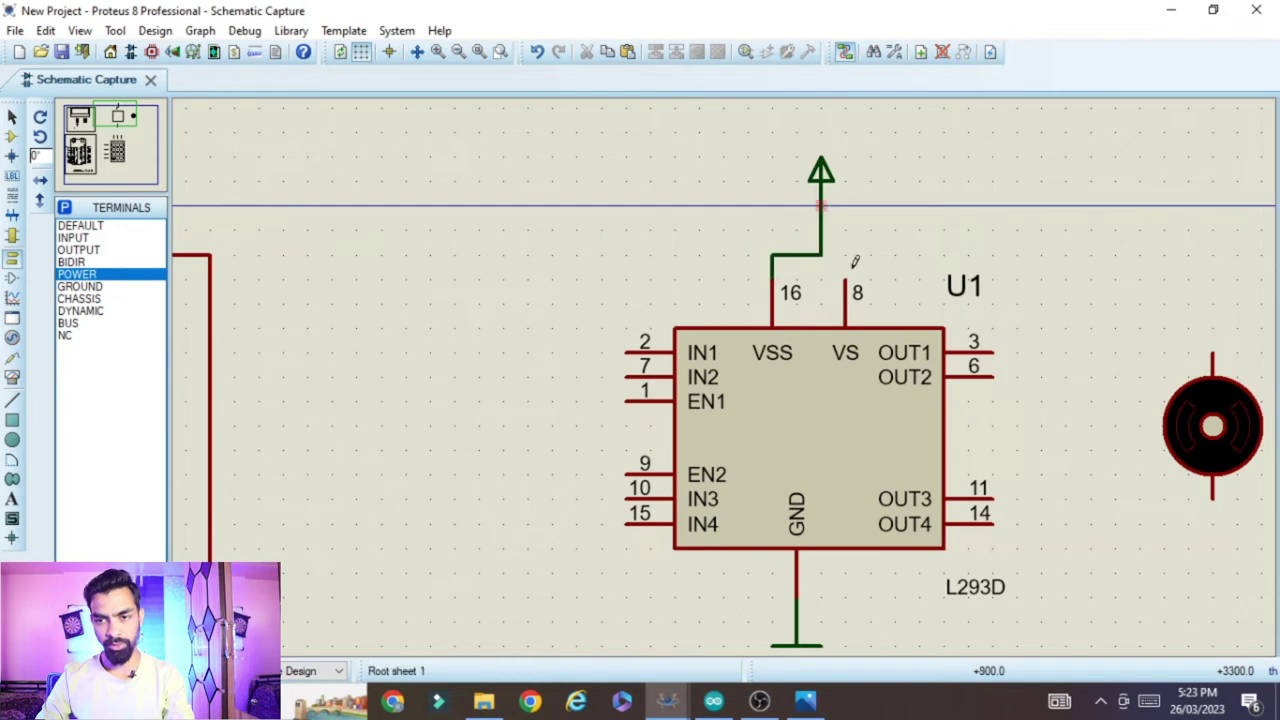
left_click(820, 255)
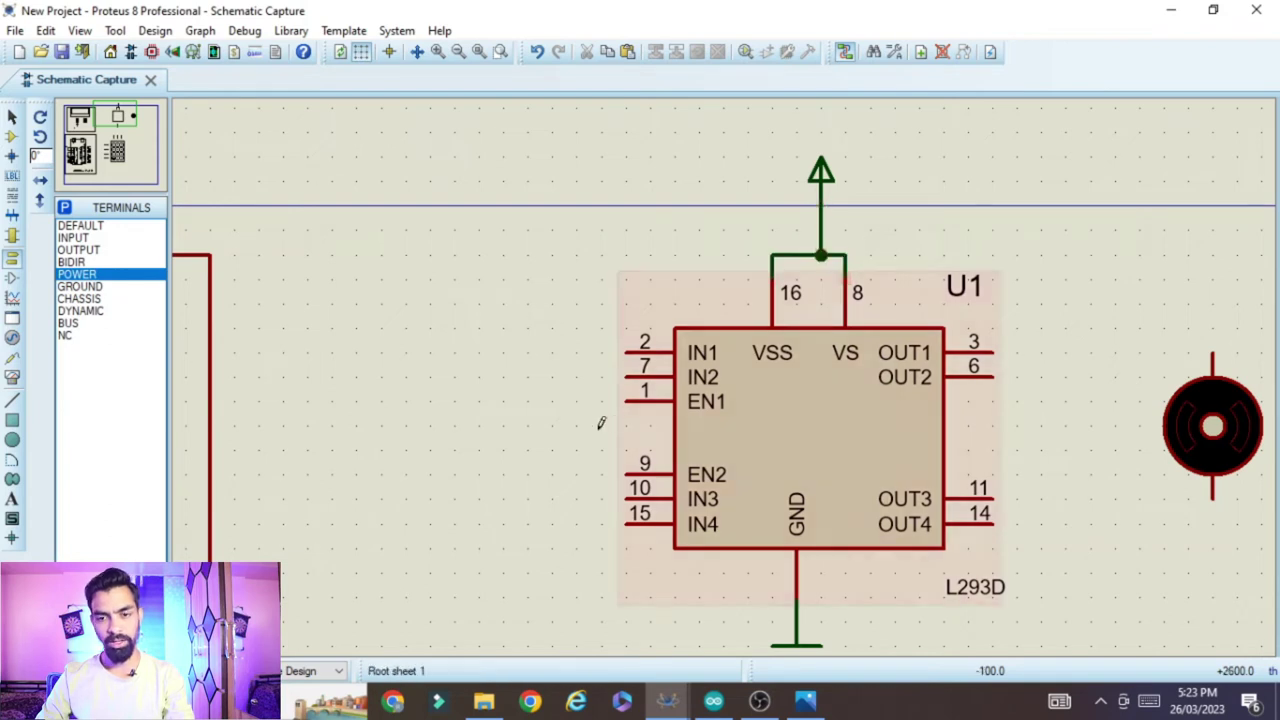
left_click(630, 397)
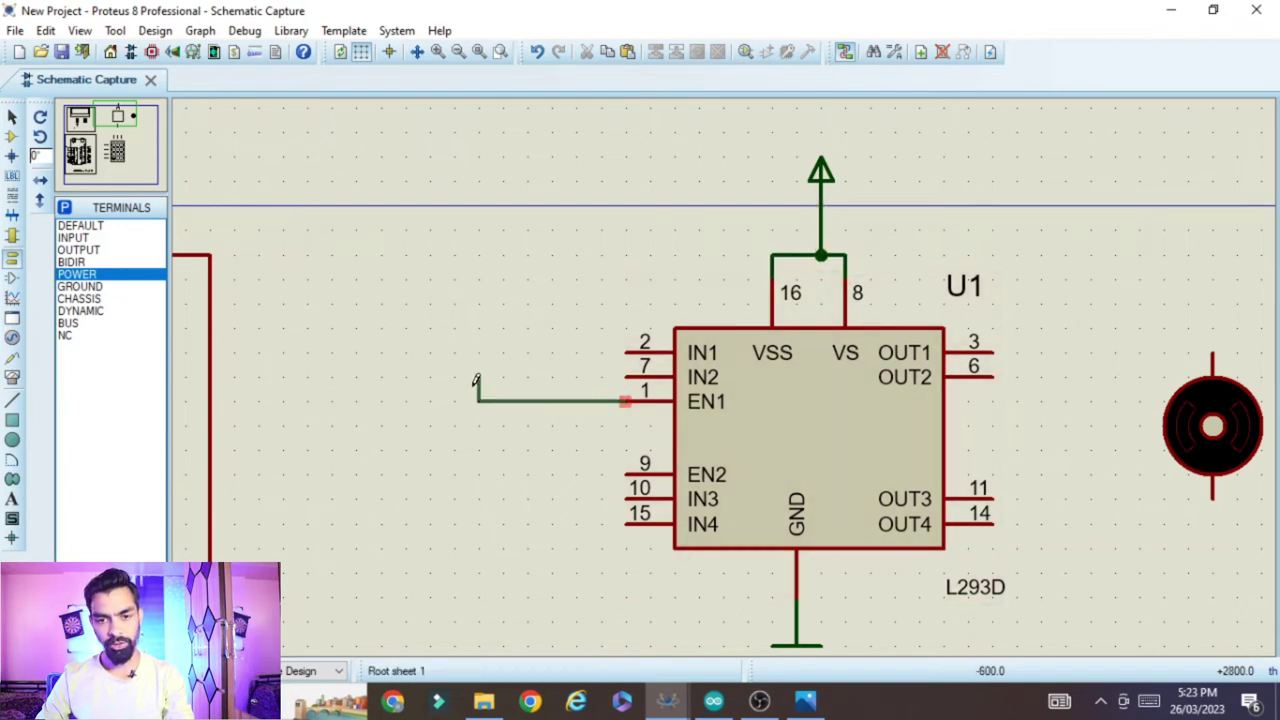
left_click(479, 256)
left_click(772, 255)
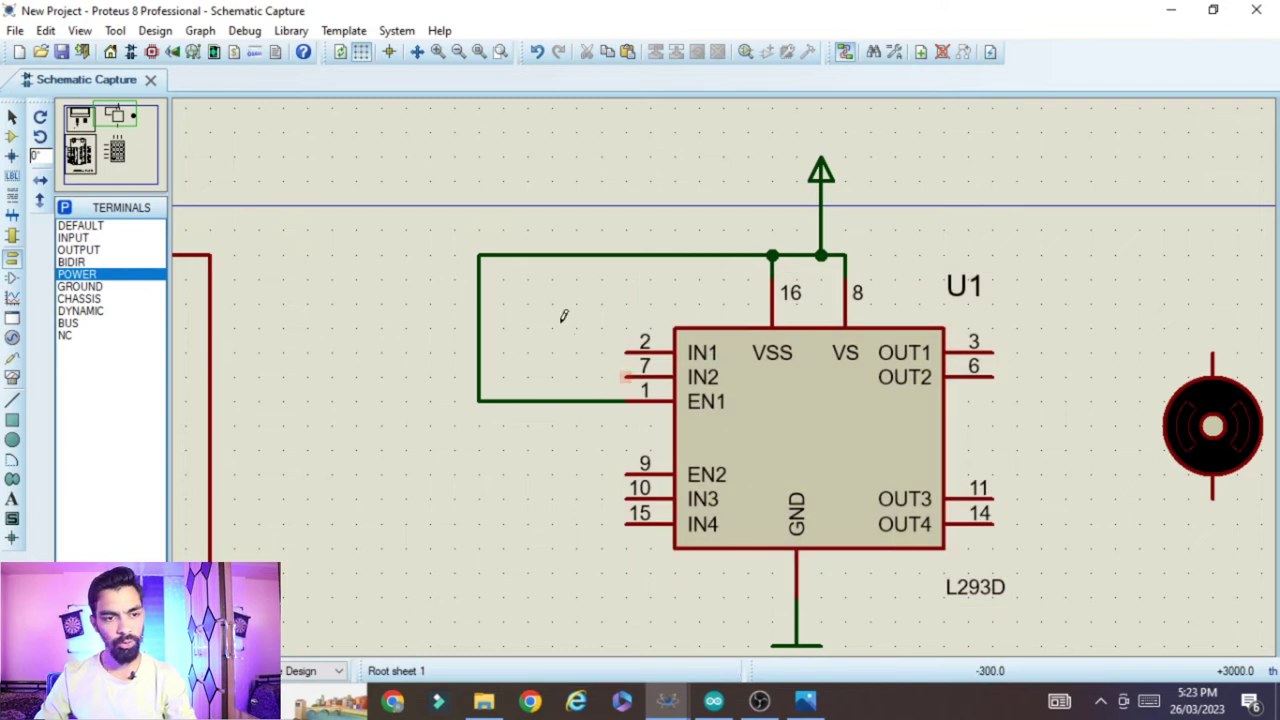
Place two default terminals and wire them to the L293D's IN1 and IN2 pins.
left_click(87, 226)
left_click(539, 354)
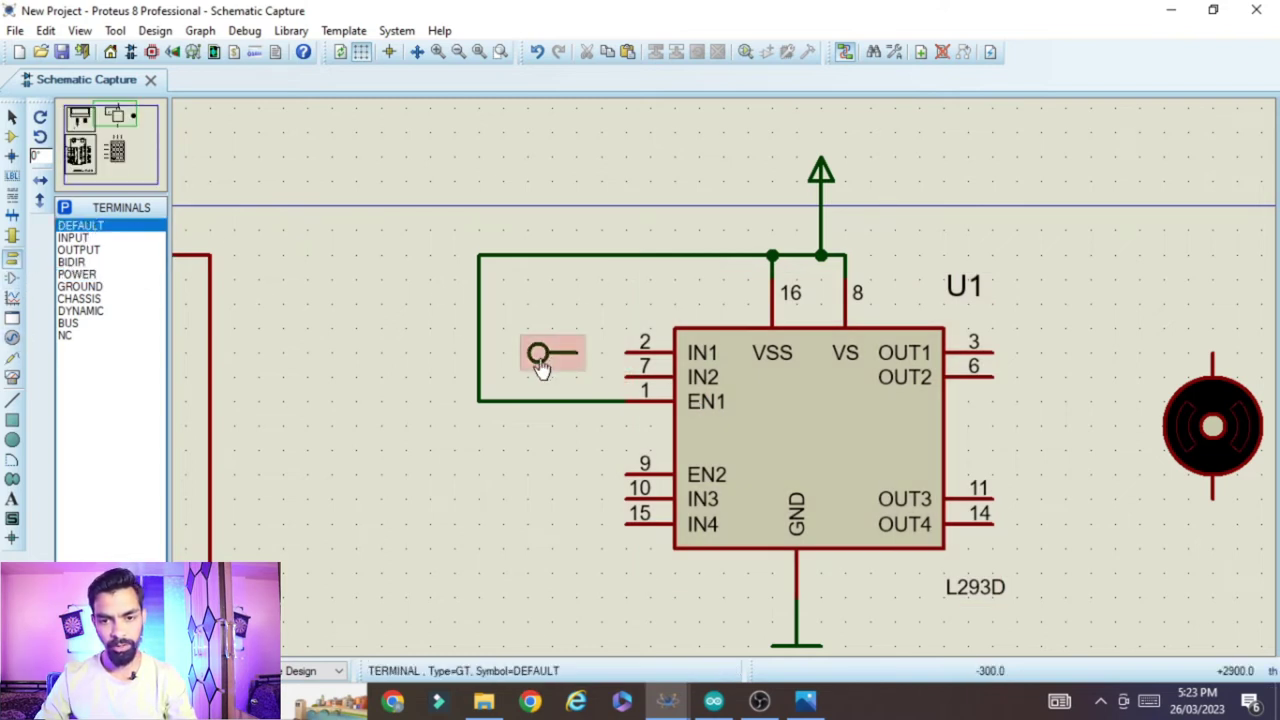
left_click(539, 377)
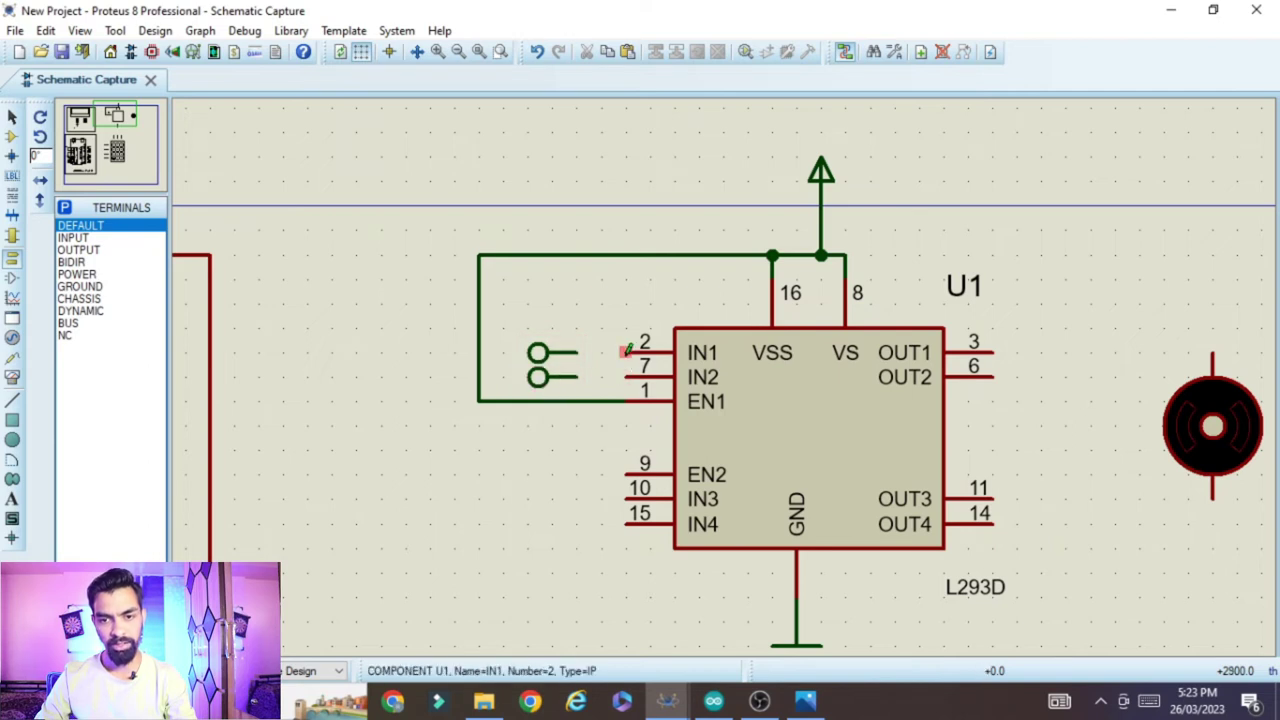
left_click(625, 347)
left_click(572, 352)
left_click(627, 368)
left_click(575, 377)
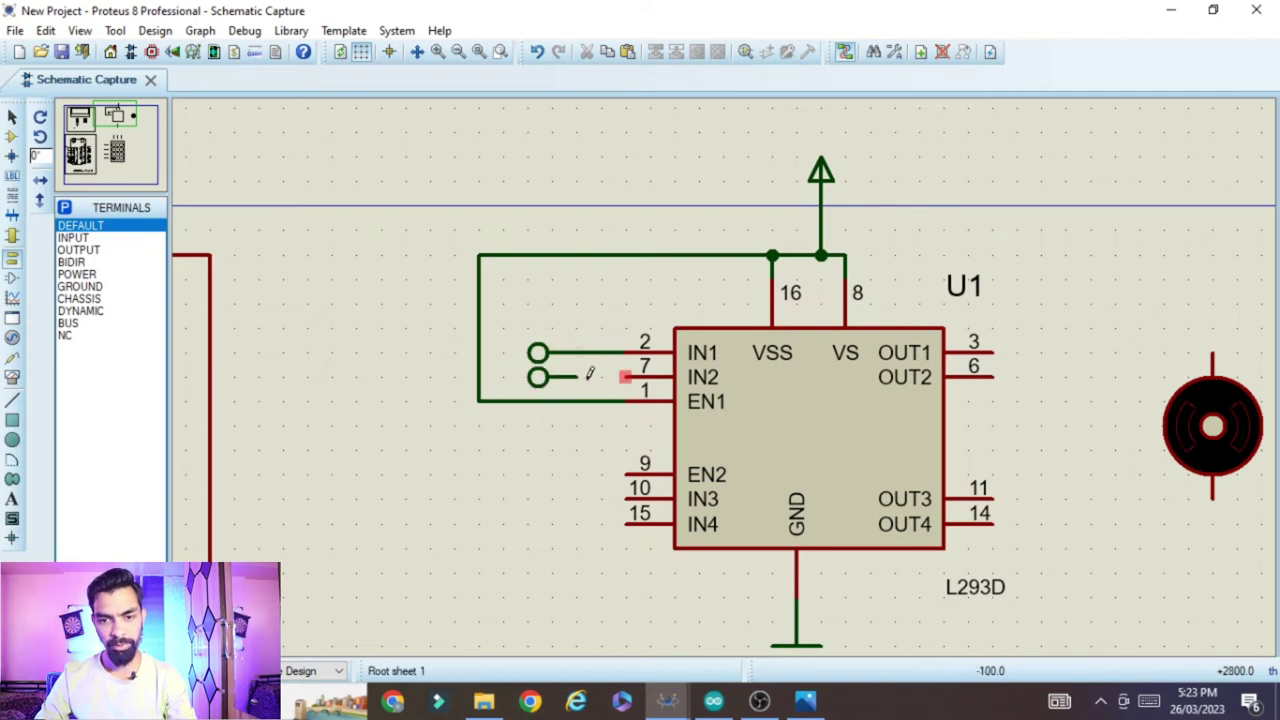
Check in the sketch that motor_pin1 and motor_pin2 use pins A1 and A2.
left_click(713, 700)
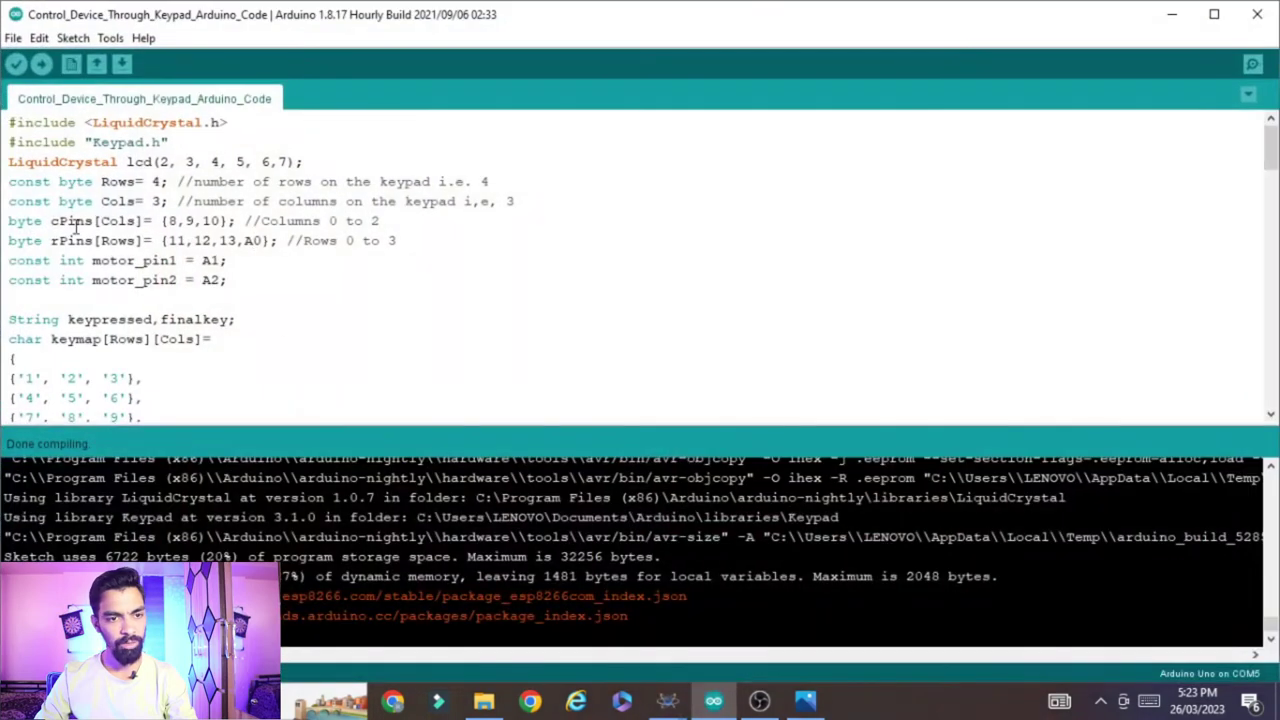
double_click(137, 260)
double_click(208, 261)
double_click(152, 280)
double_click(211, 280)
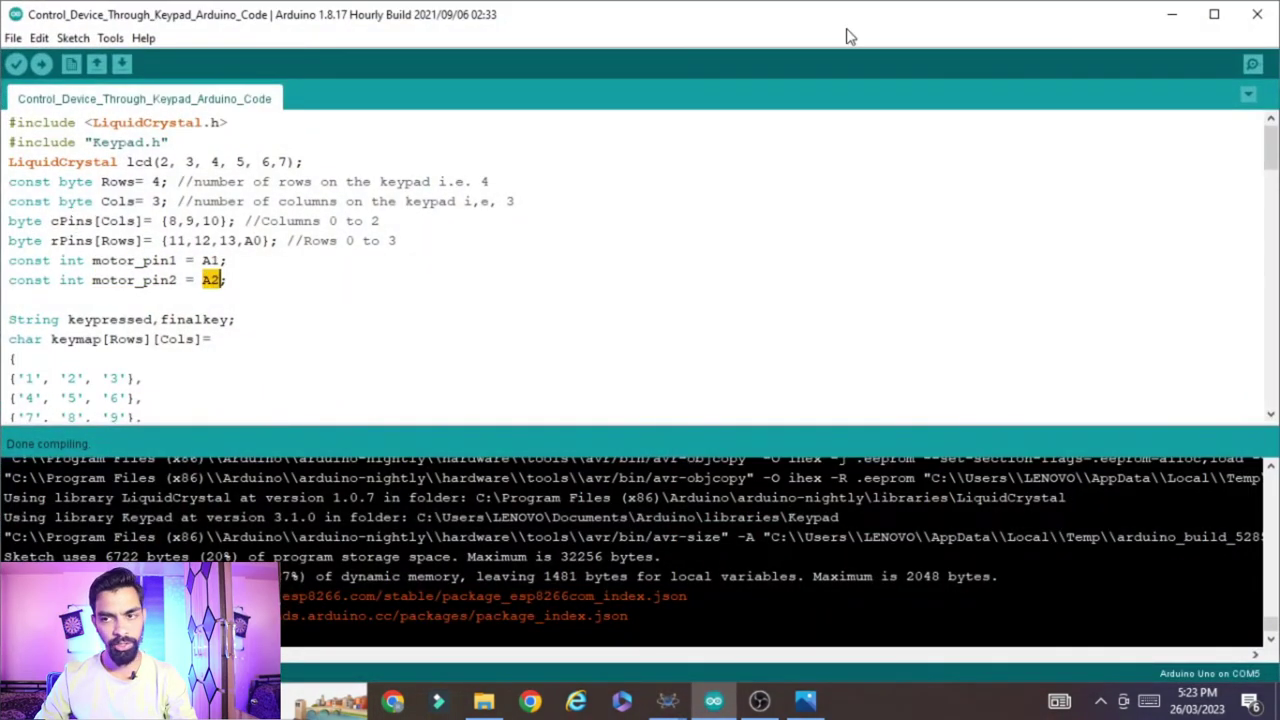
left_click(1177, 19)
Label the IN1 terminal A1 and the IN2 terminal A2.
double_click(533, 355)
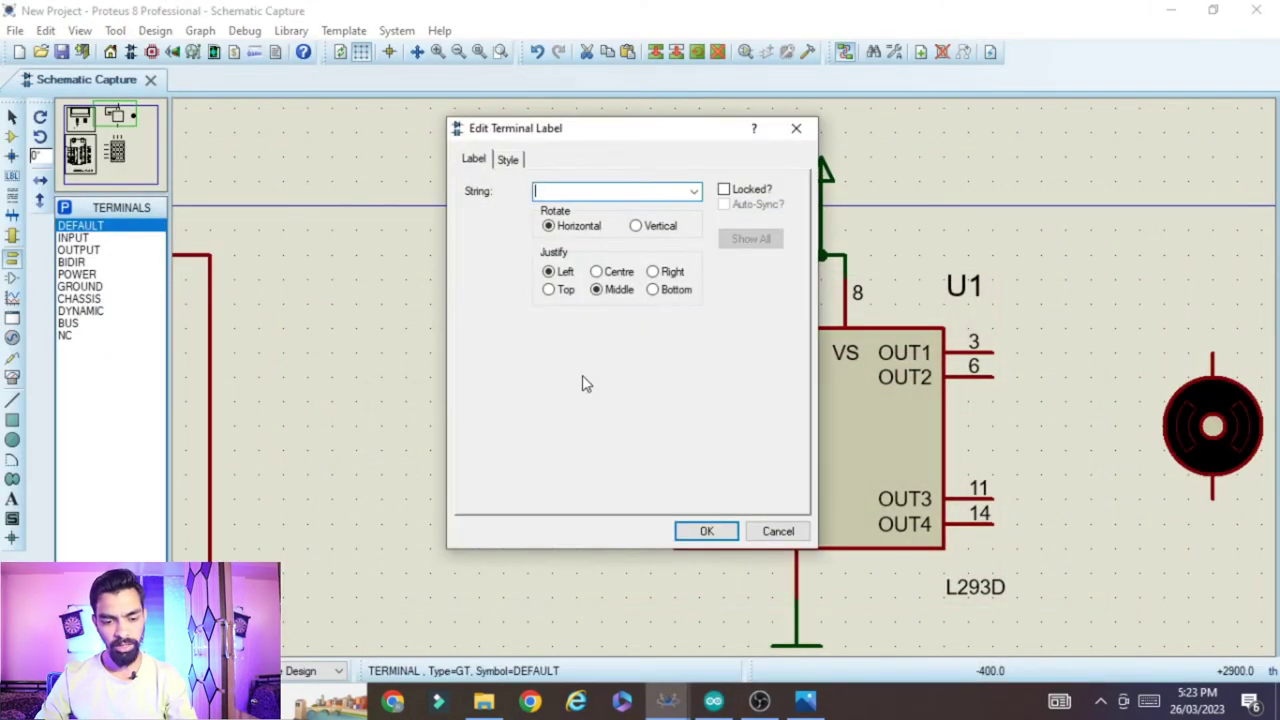
type("A1")
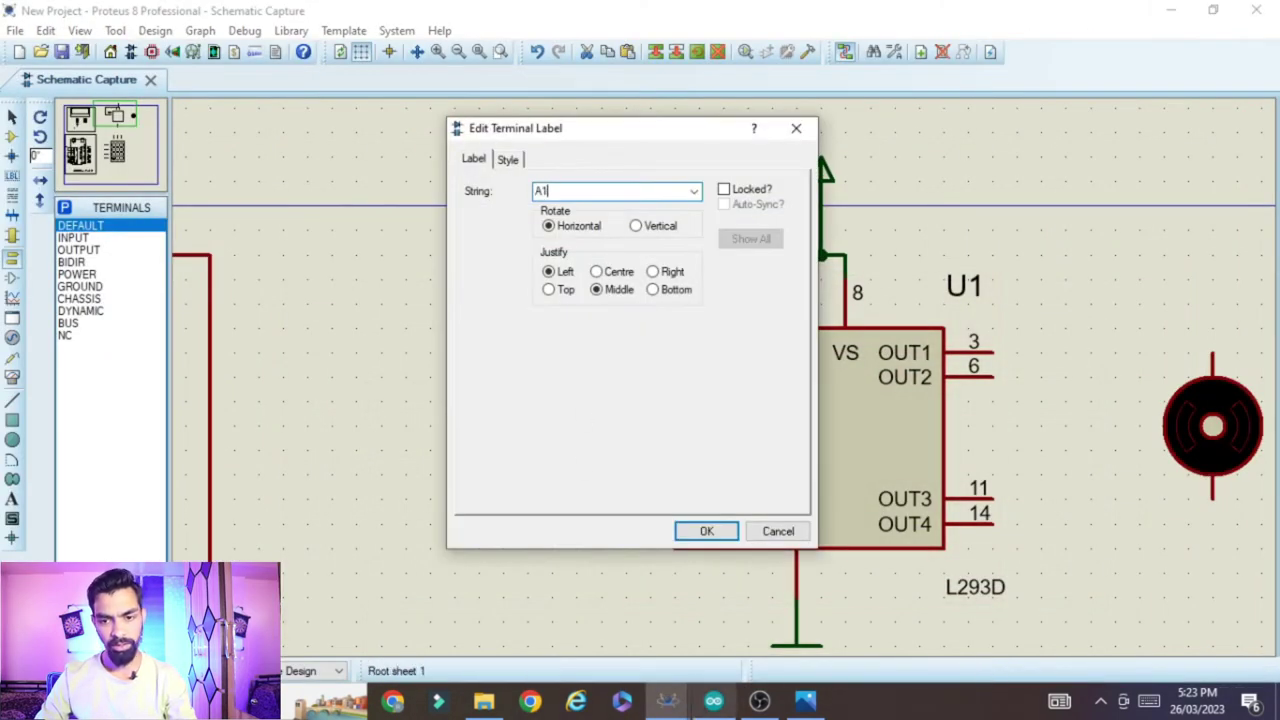
left_click(705, 531)
left_click(538, 388)
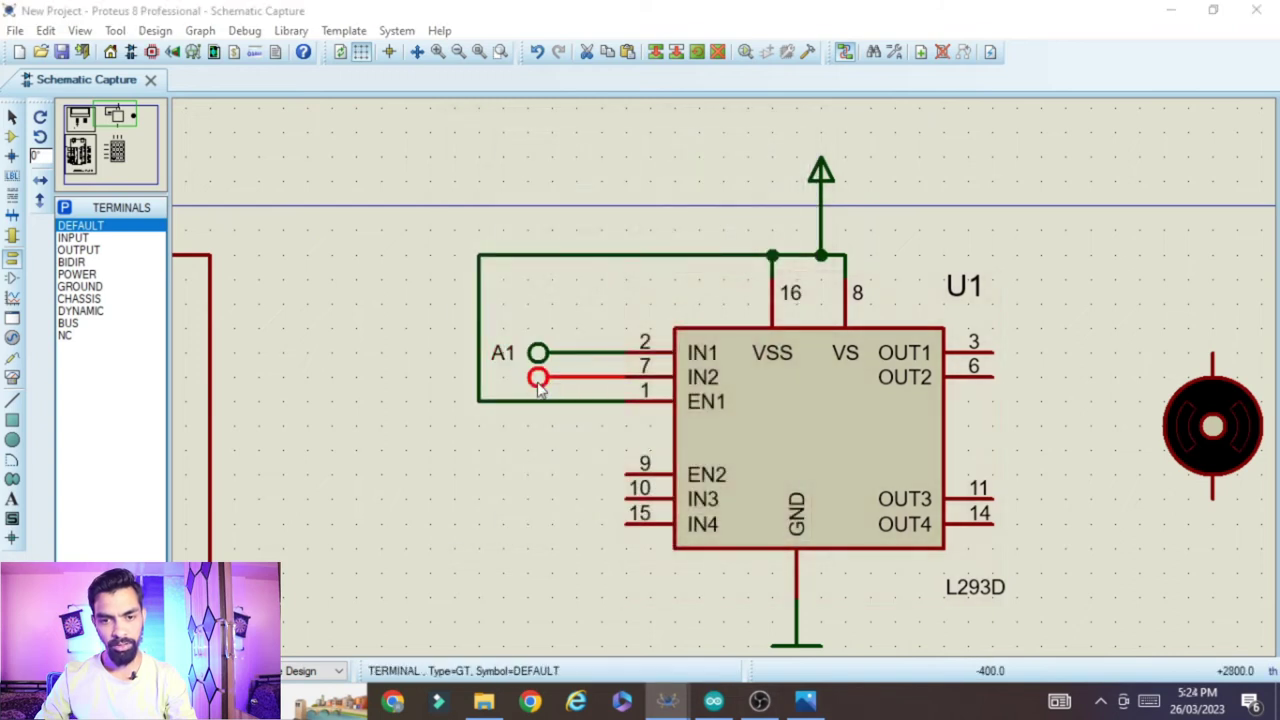
left_click(538, 388)
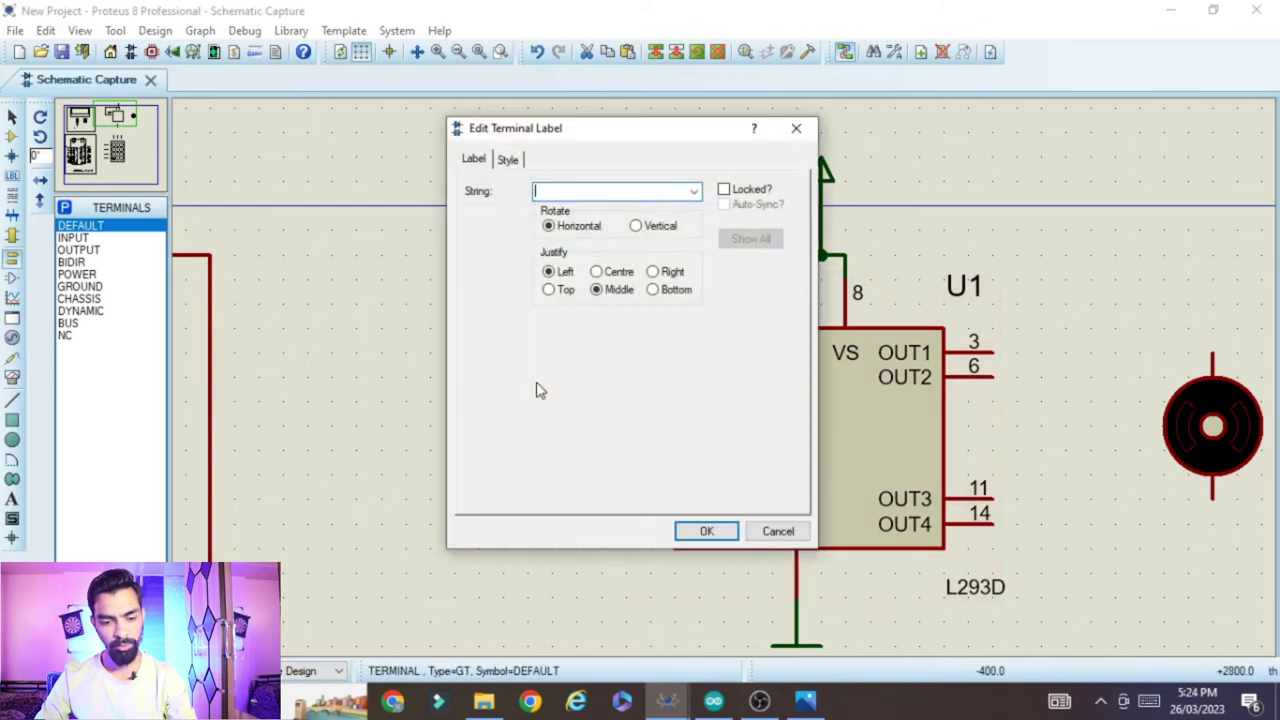
left_click(707, 531)
scroll(666, 443, "down", 3)
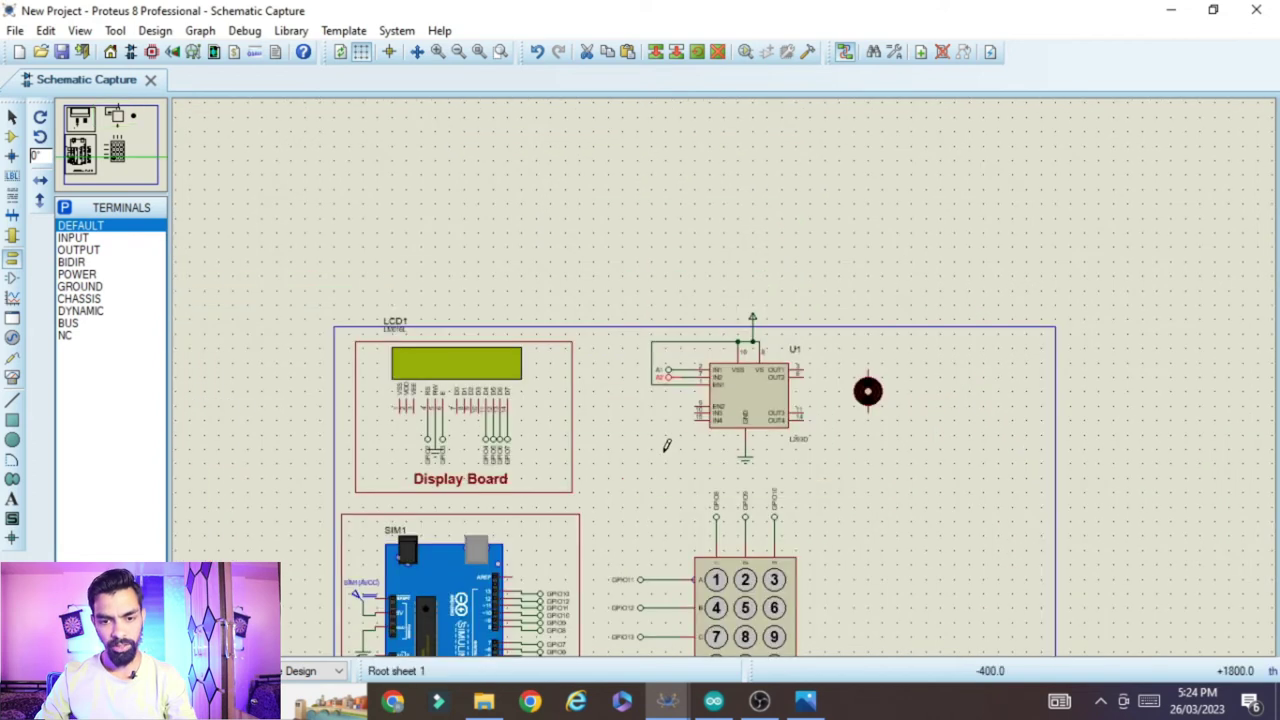
Wire the motor's top pin to L293D OUT1 (pin 3) and its lower pin to OUT2 (pin 6).
scroll(530, 567, "down", 2)
scroll(616, 505, "up", 5)
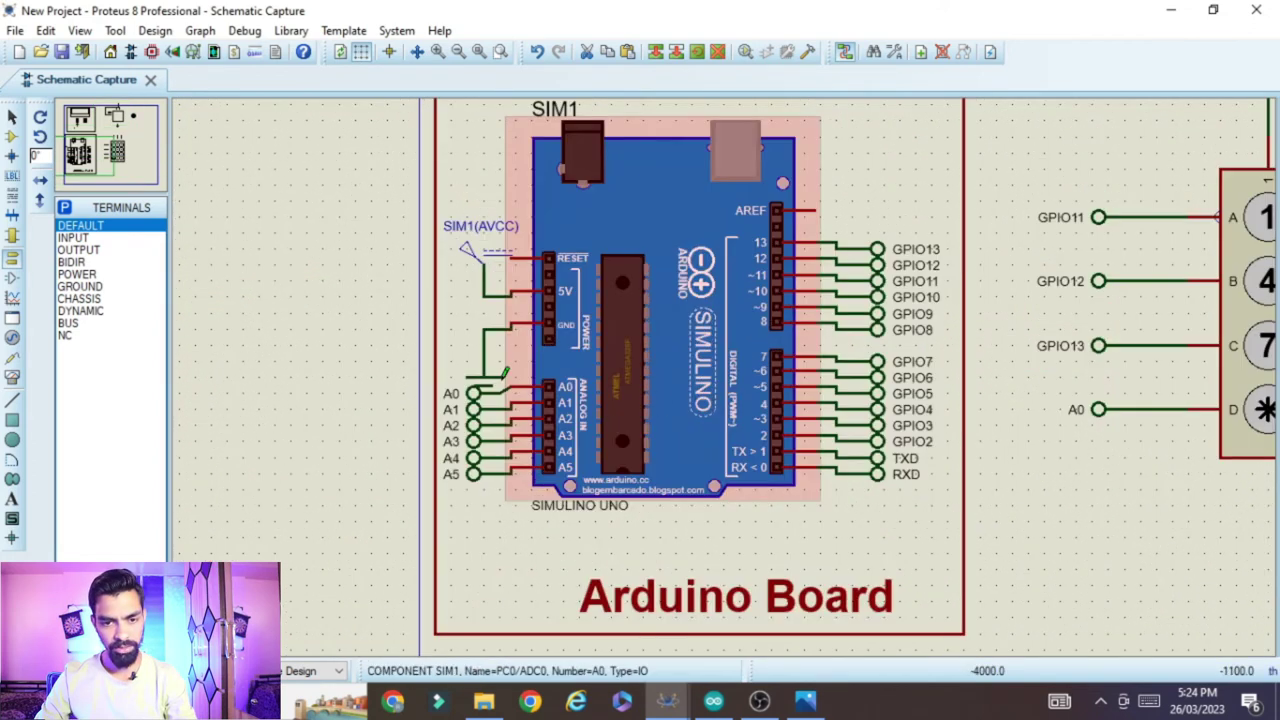
scroll(1114, 120, "down", 3)
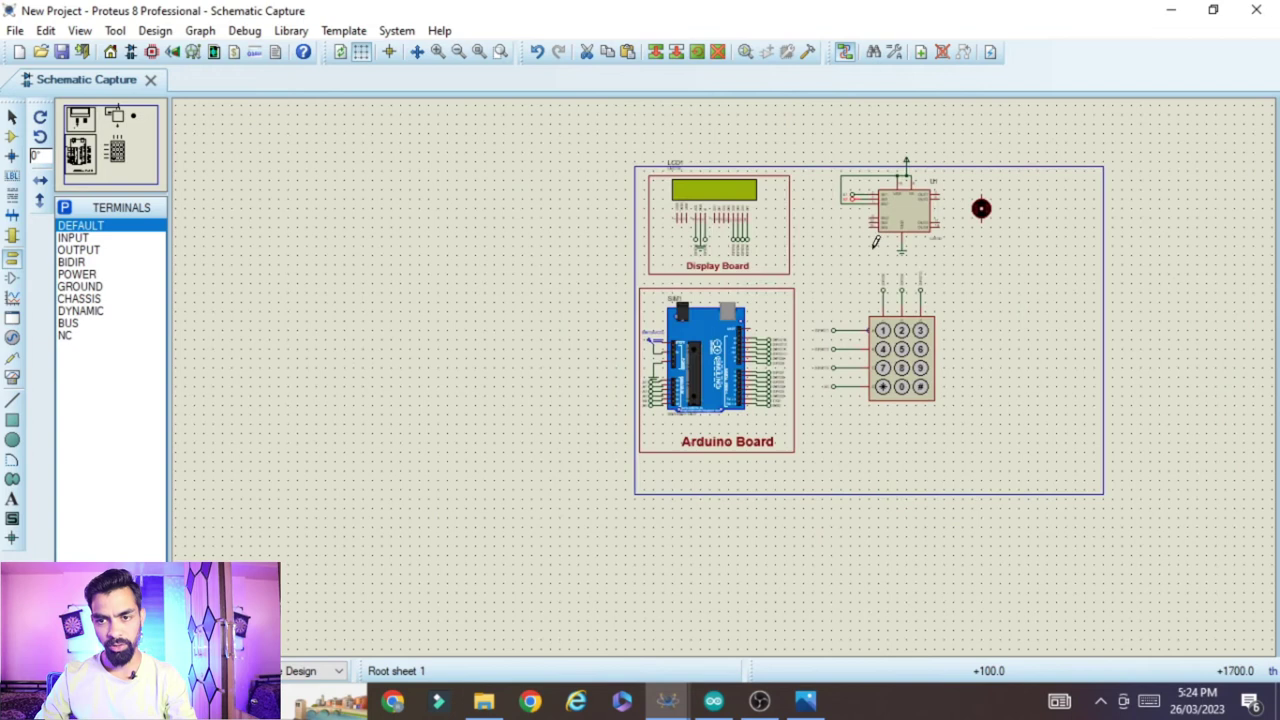
scroll(983, 206, "up", 4)
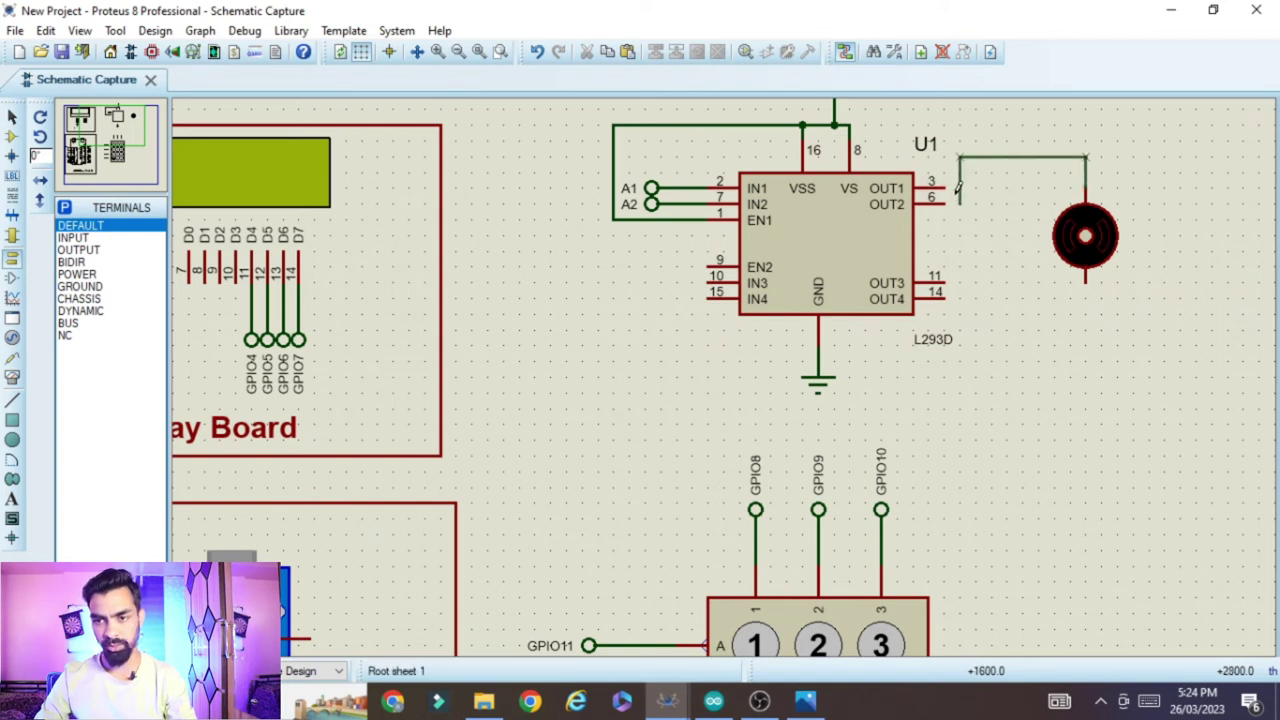
left_click(940, 188)
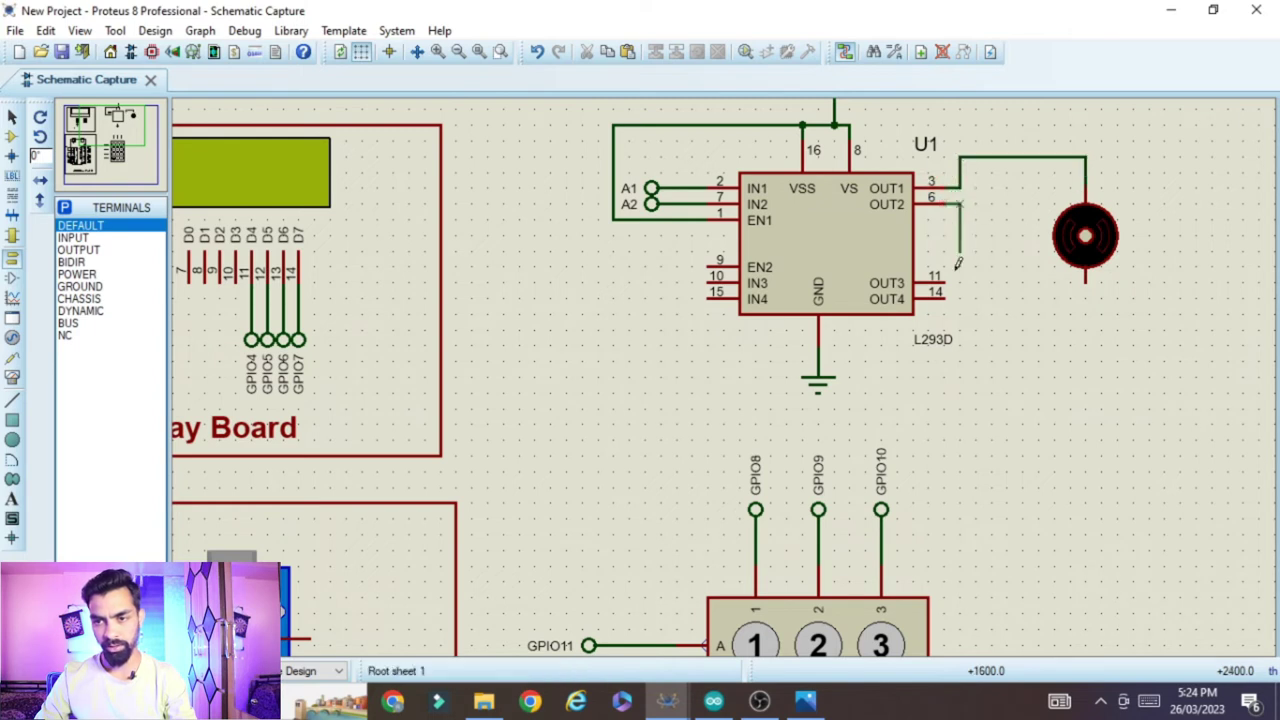
left_click(1099, 298)
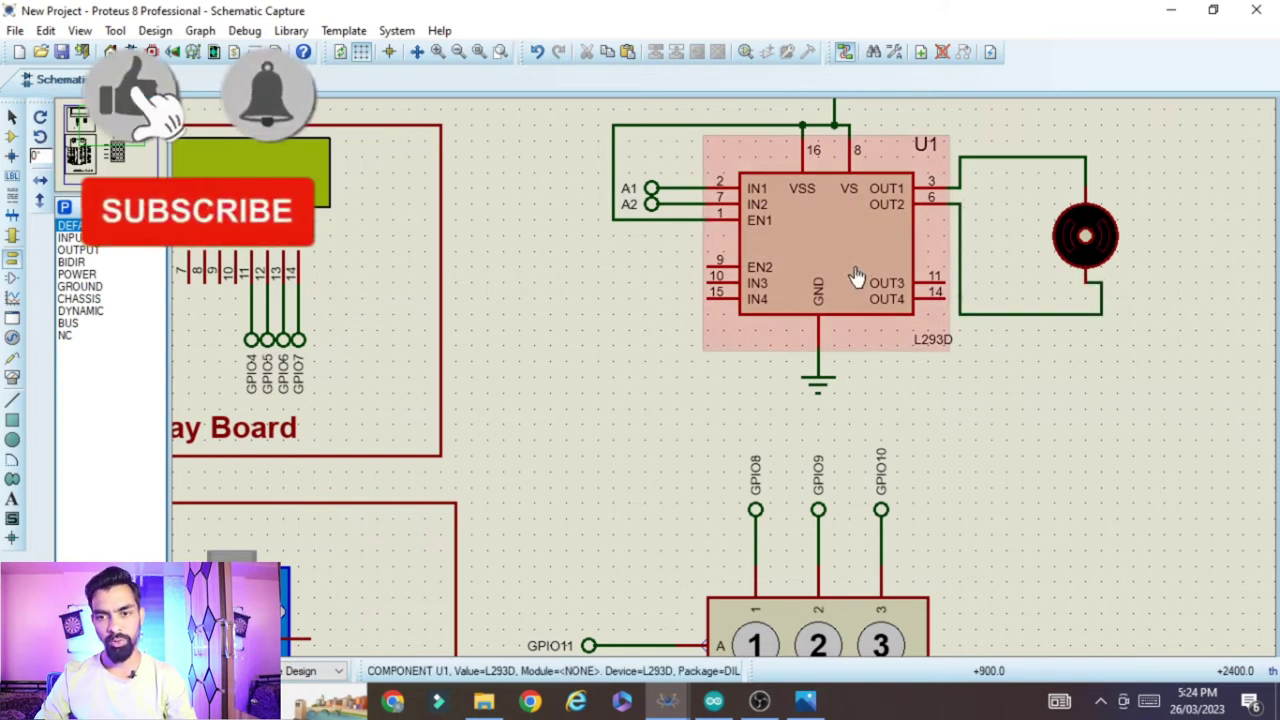
scroll(857, 277, "down", 1)
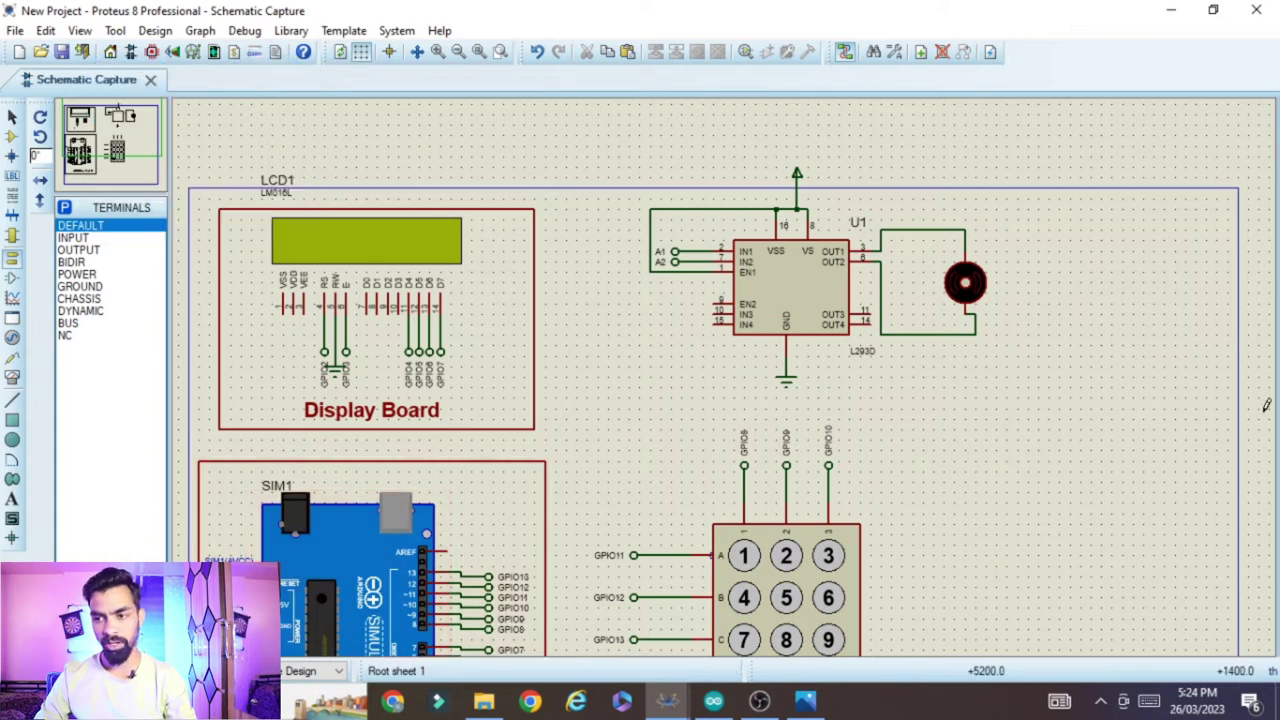
key("shift")
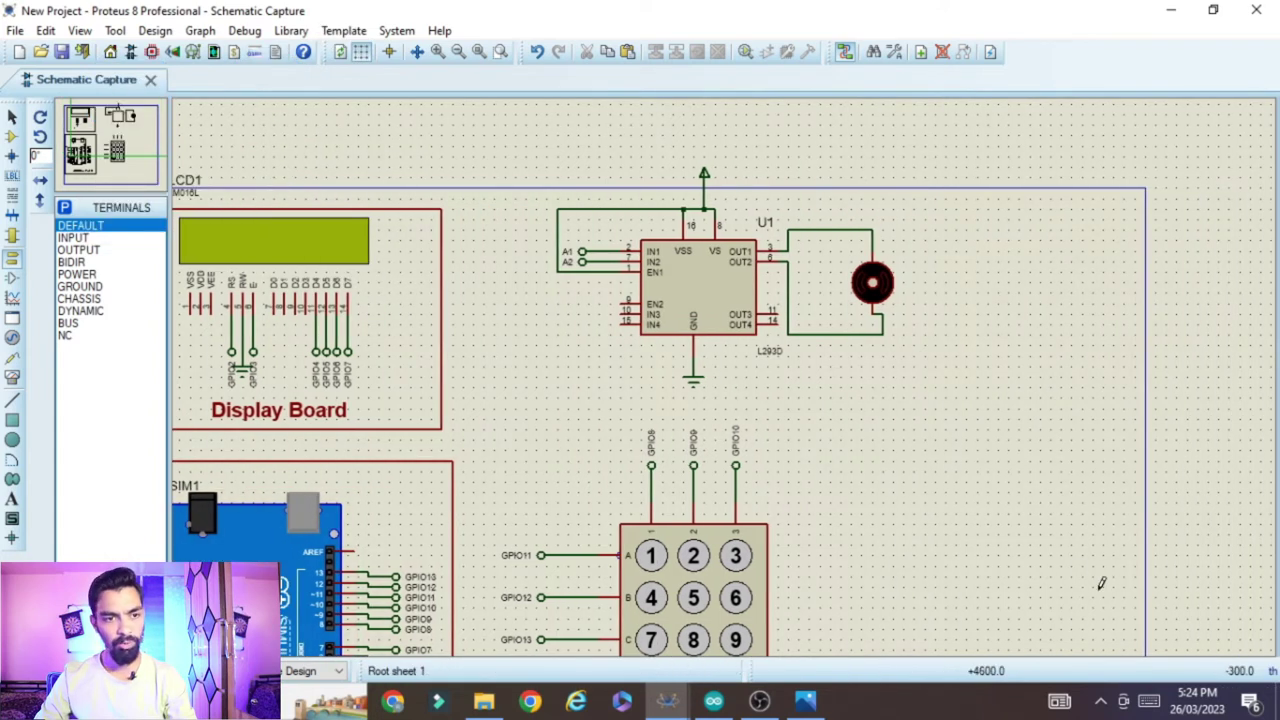
Pick the SIM900D GSM module from the library and place it on the schematic.
left_click(12, 139)
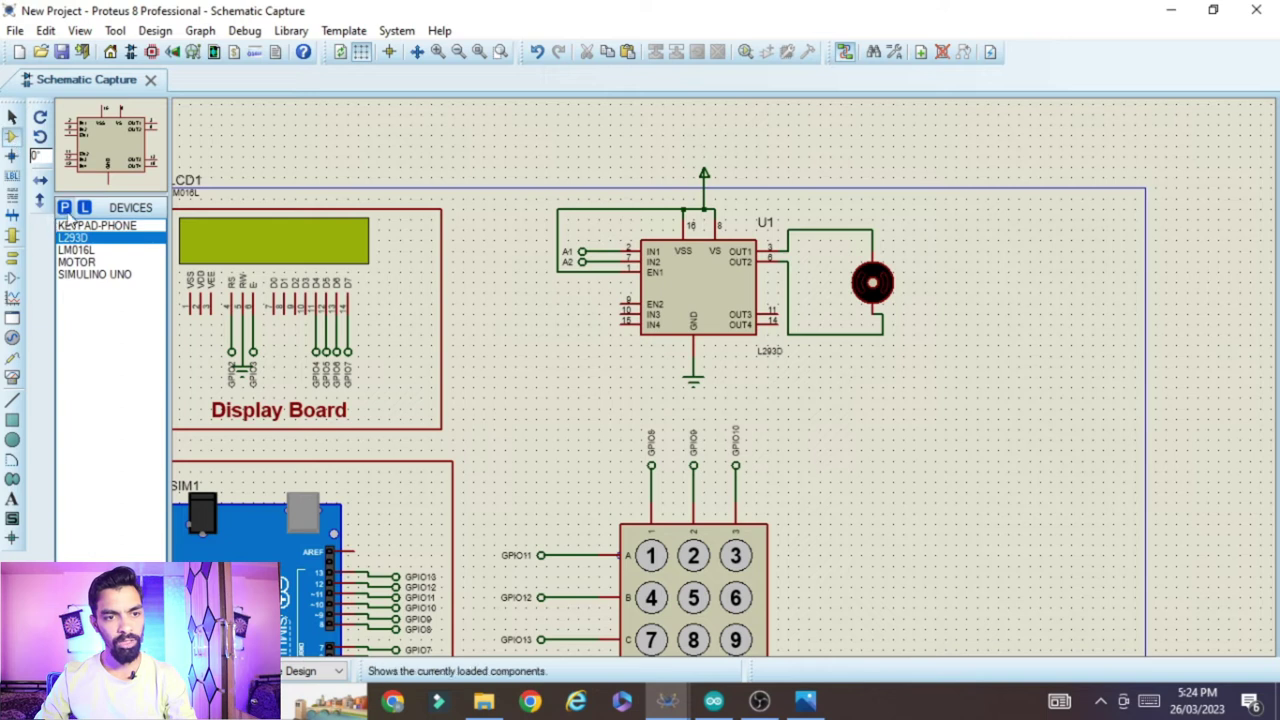
left_click(64, 207)
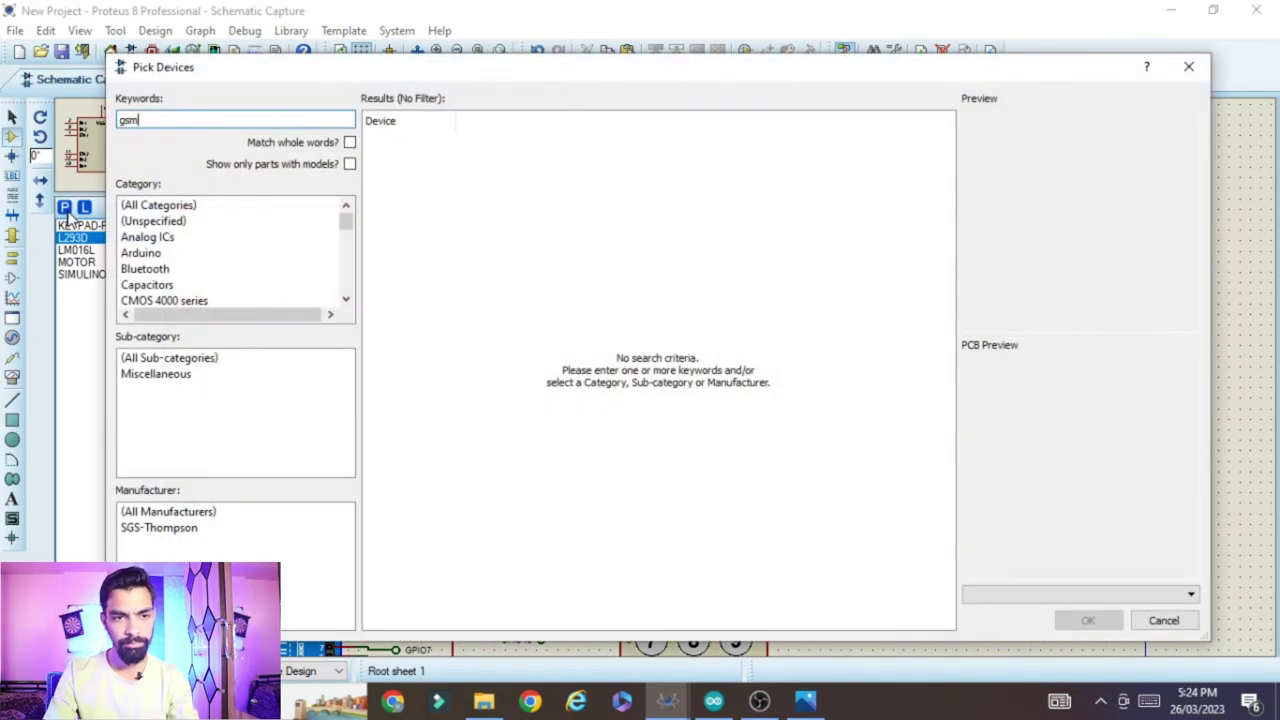
left_click(435, 148)
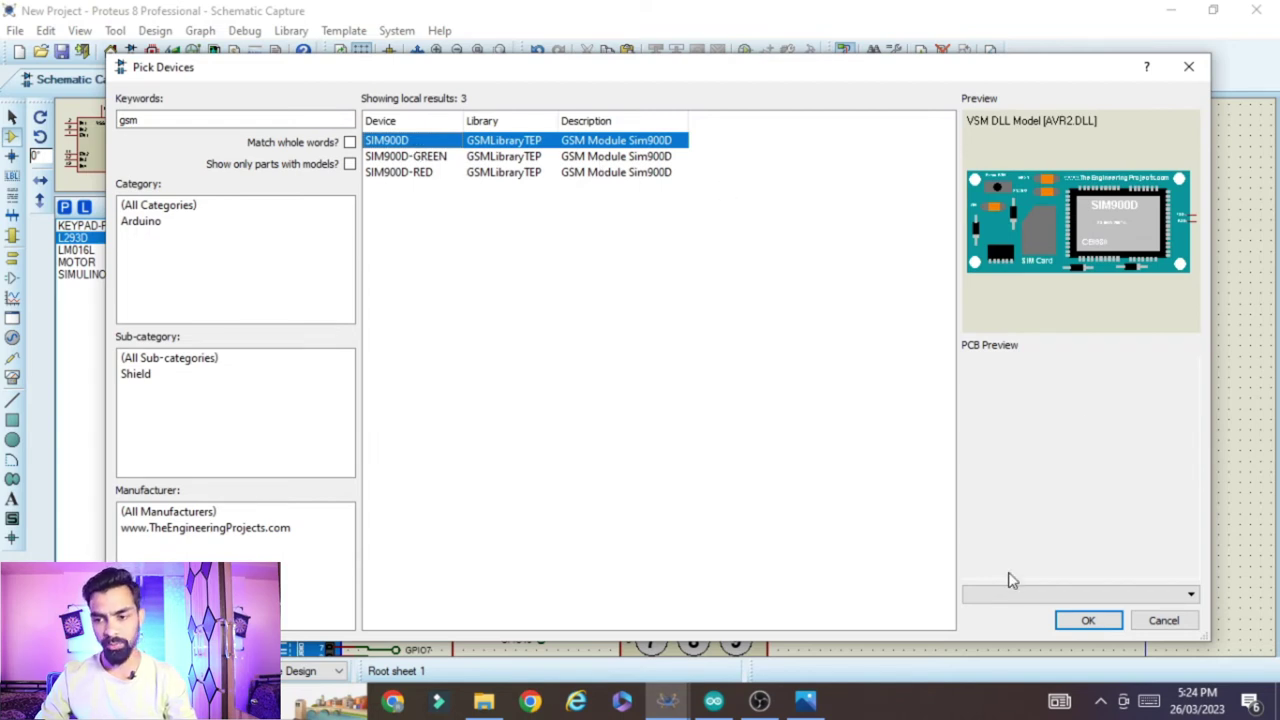
left_click(1088, 620)
left_click(1072, 362)
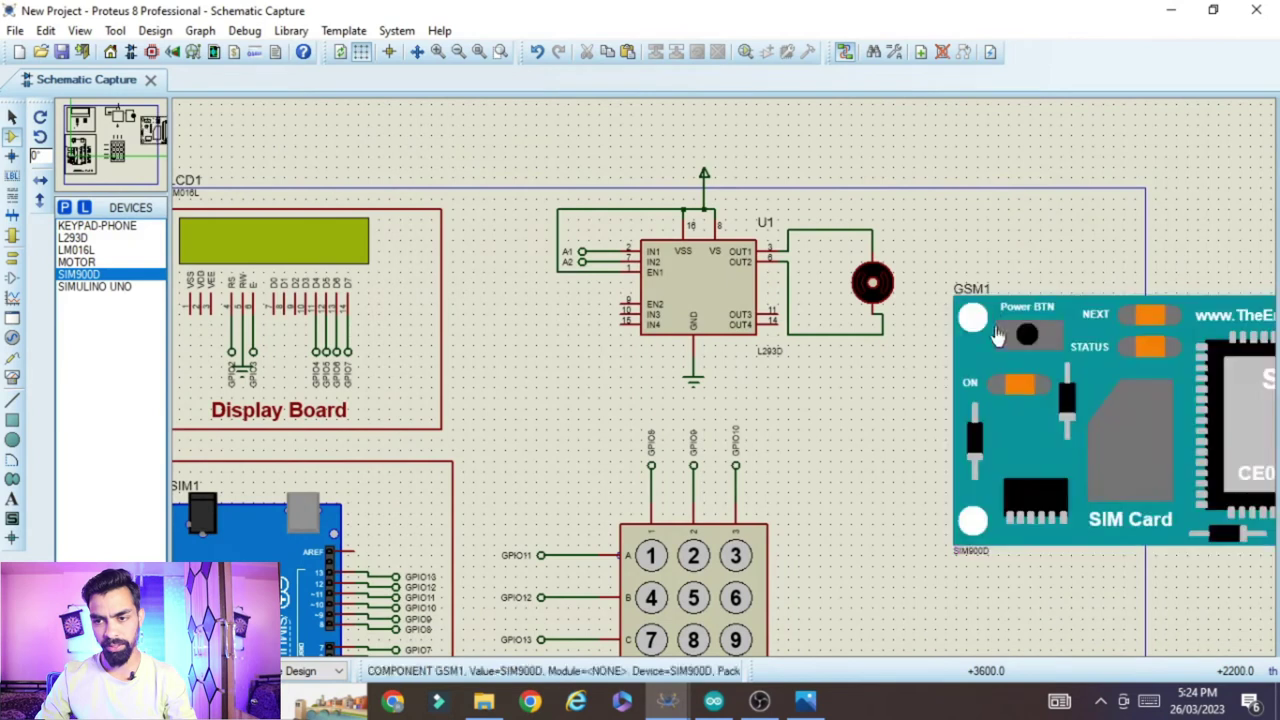
Rotate the GSM module upright and move it into the circuit box right of the keypad.
right_click(1072, 362)
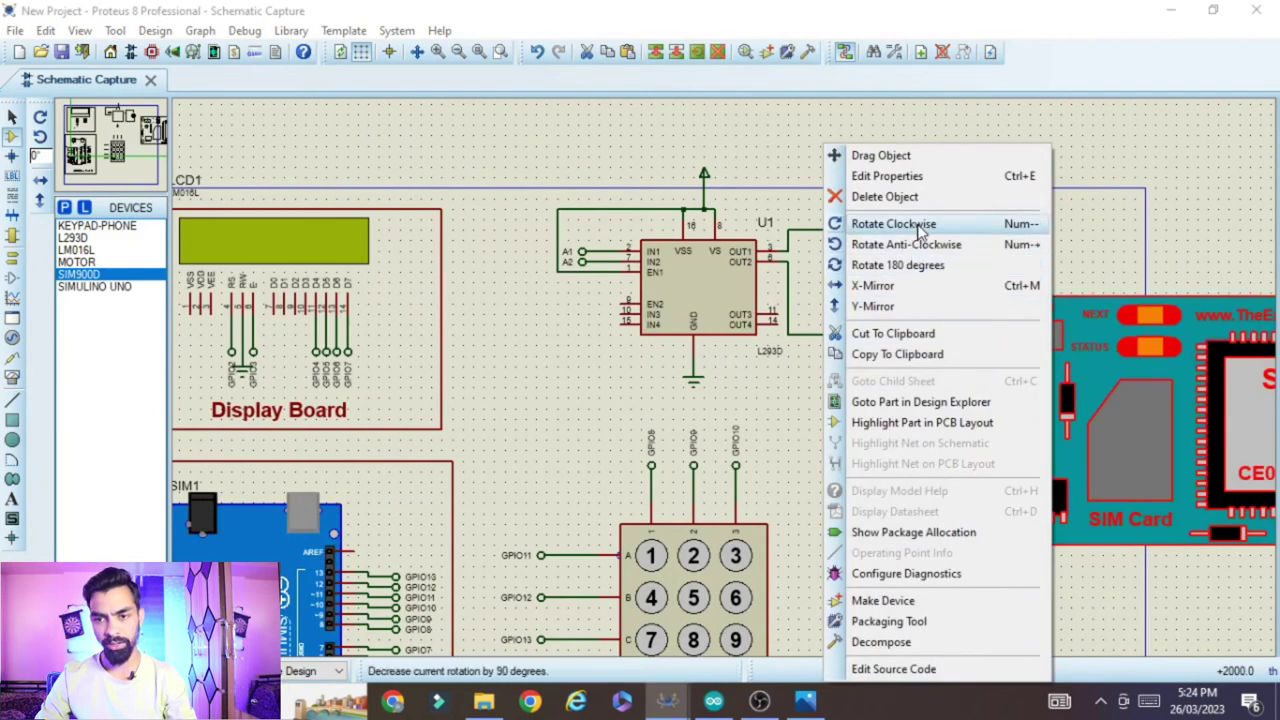
left_click(1128, 527)
key("Delete")
scroll(1150, 450, "down", 2)
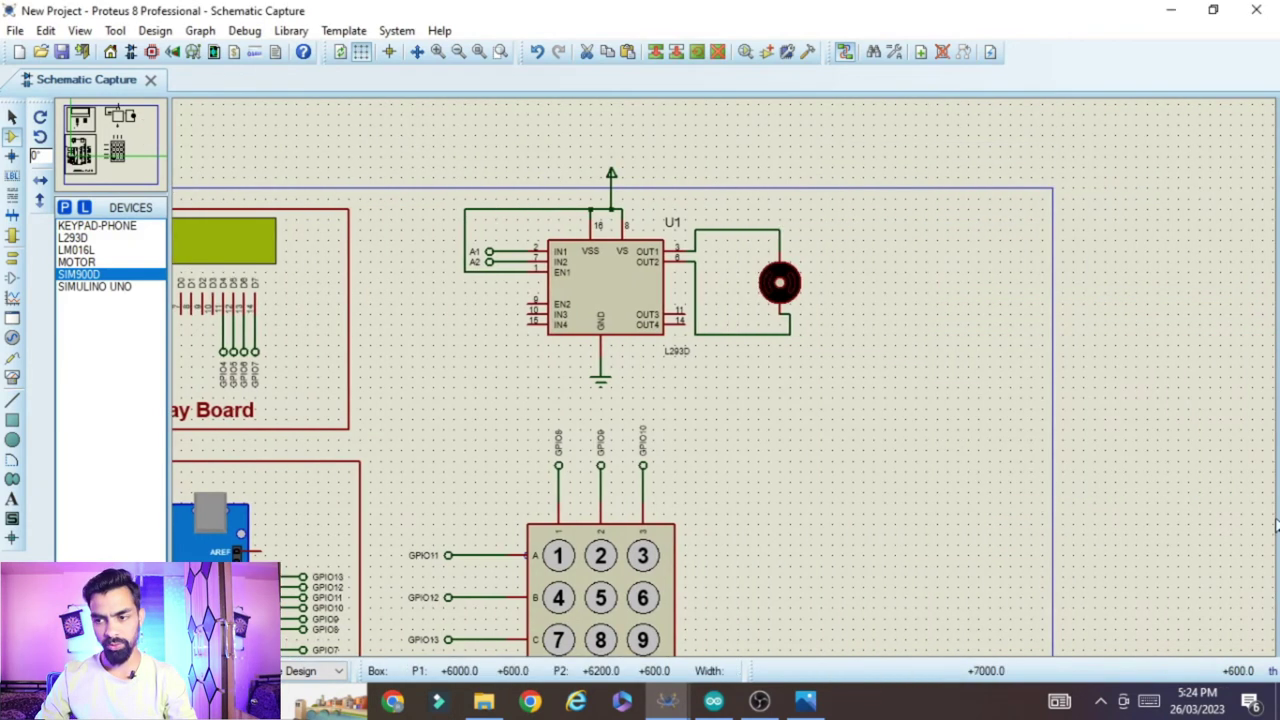
scroll(1010, 470, "down", 1)
left_click_drag(934, 280, 752, 440)
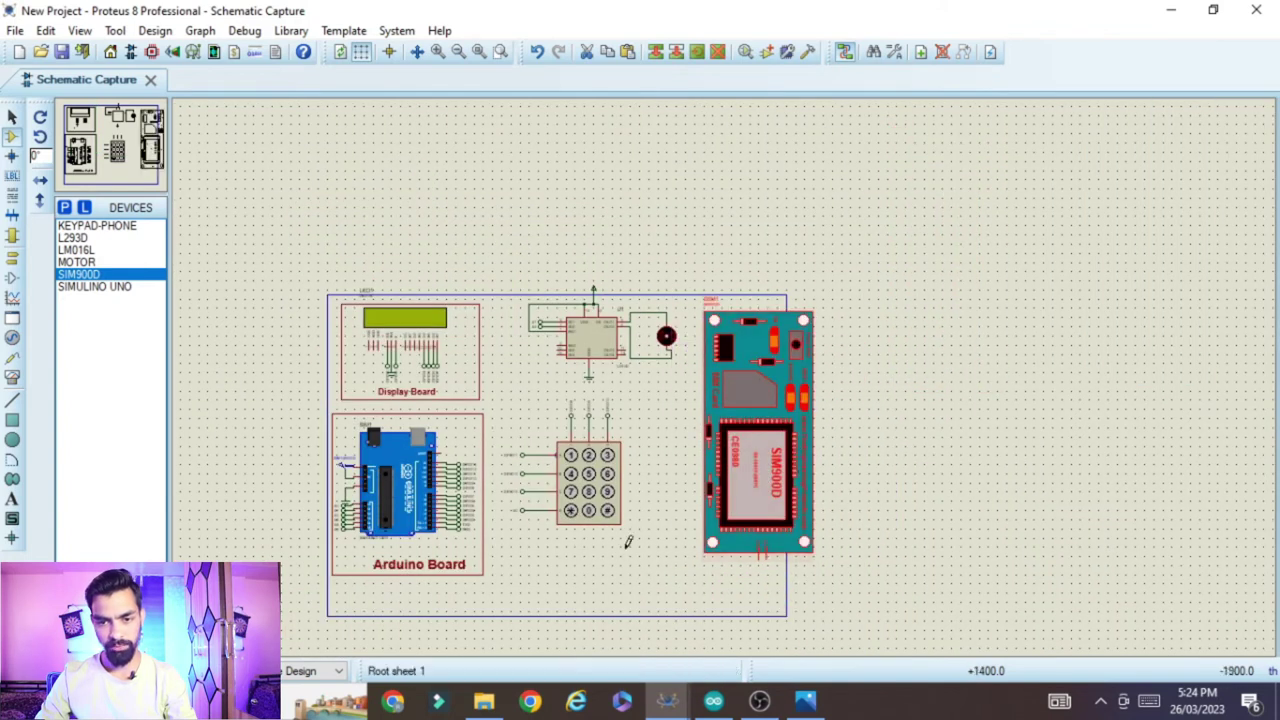
scroll(626, 537, "up", 1)
scroll(786, 119, "up", 2)
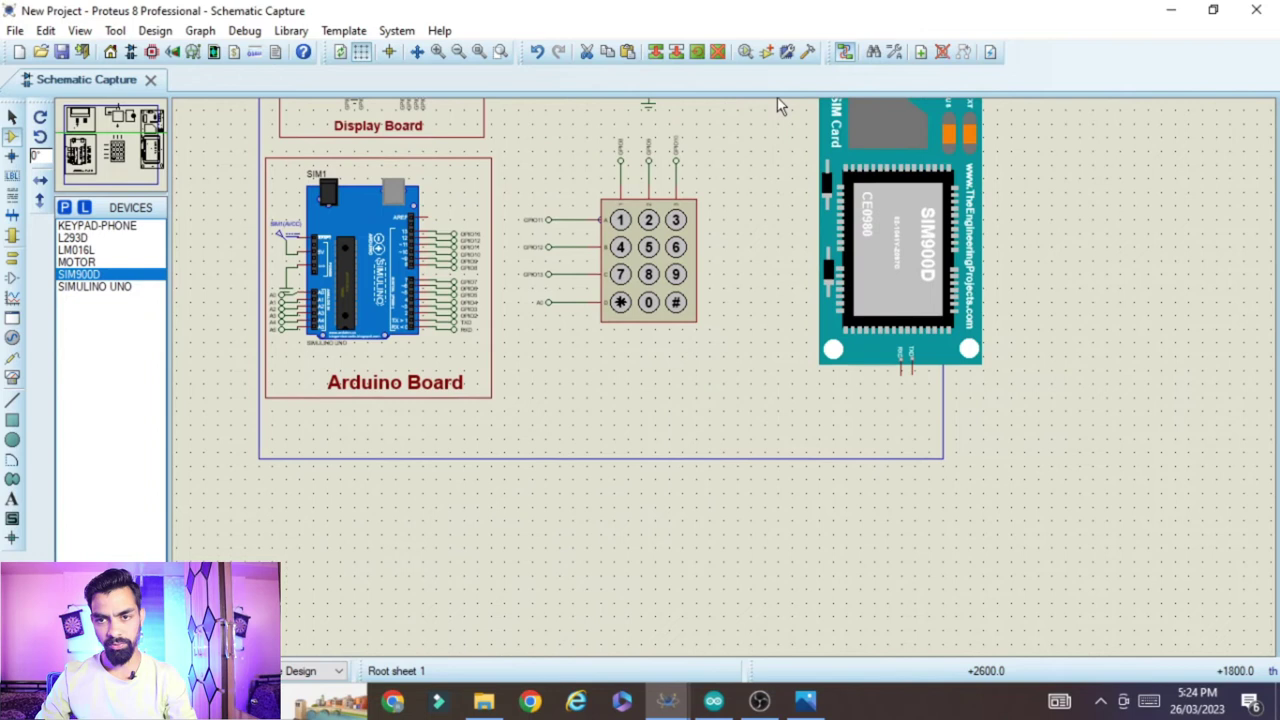
scroll(540, 430, "left", 3)
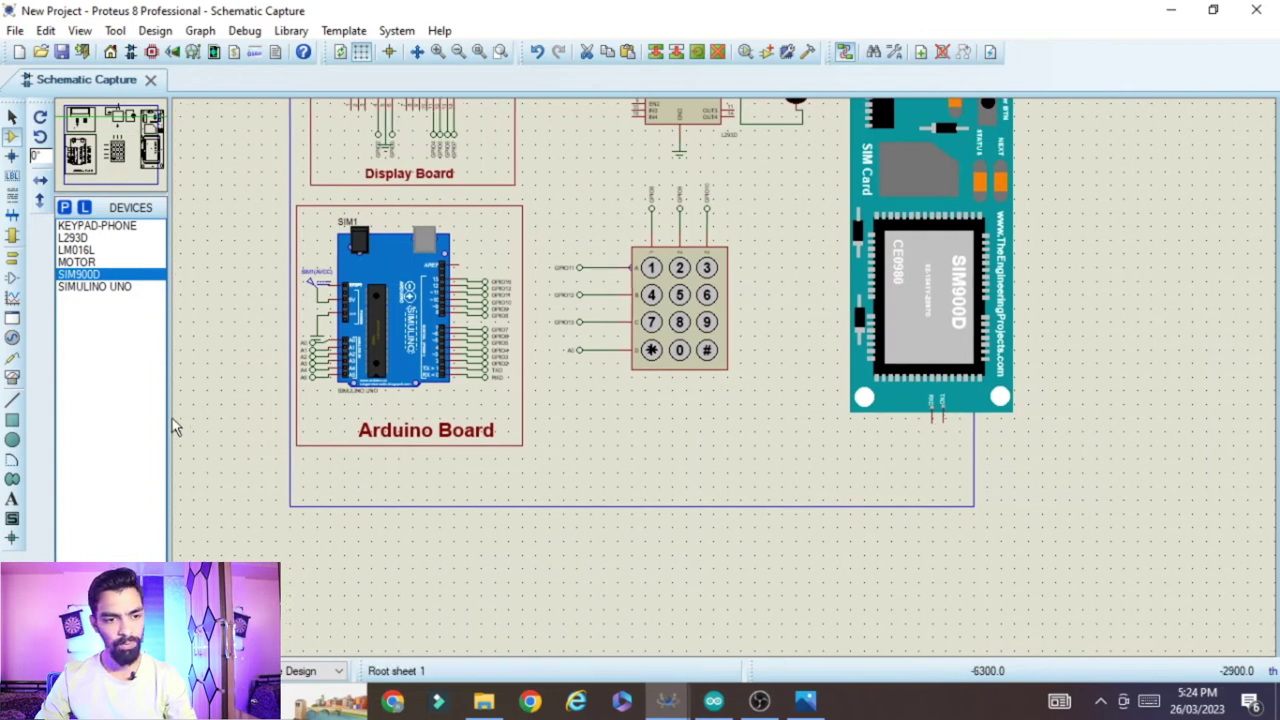
left_click(12, 379)
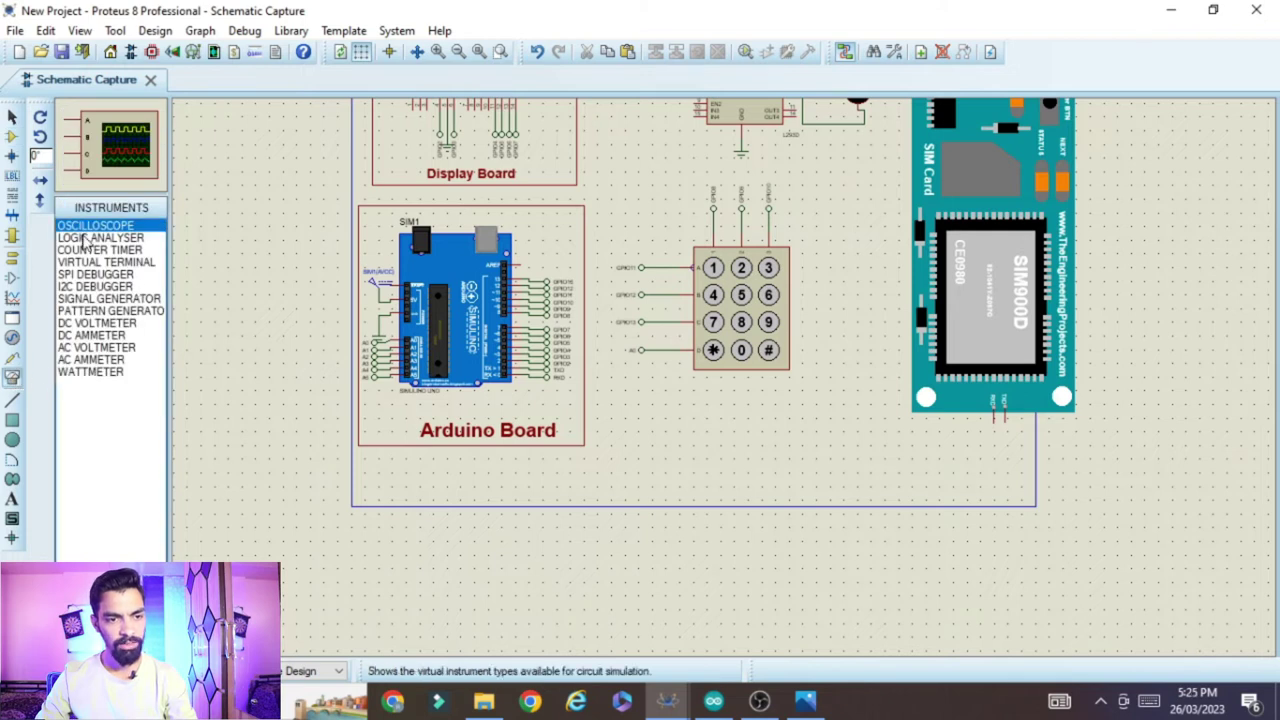
left_click(74, 262)
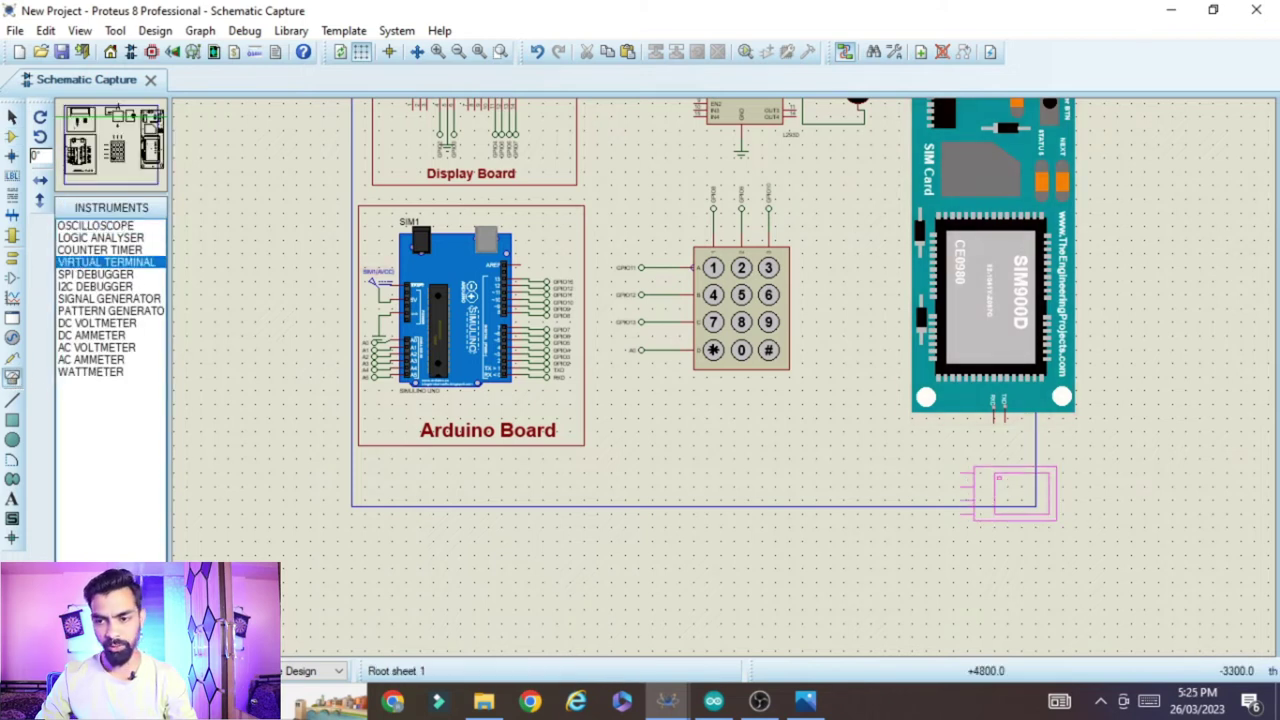
left_click(1068, 472)
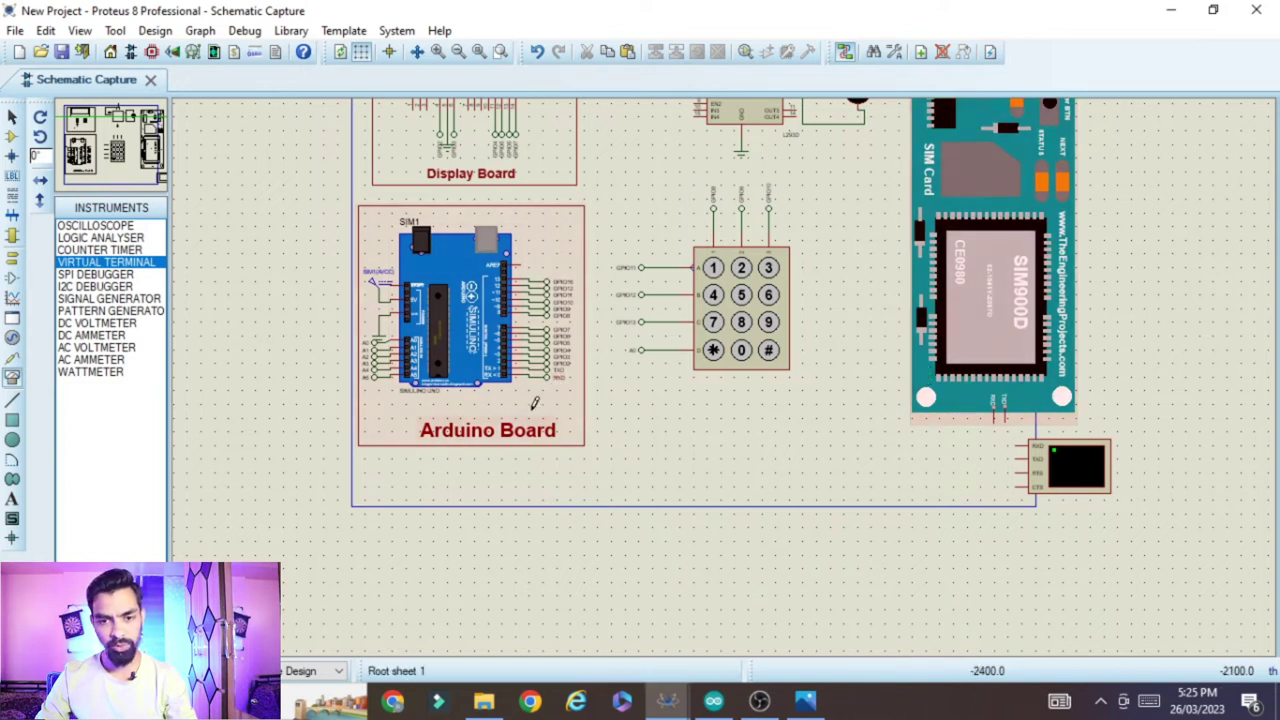
scroll(732, 376, "up", 3)
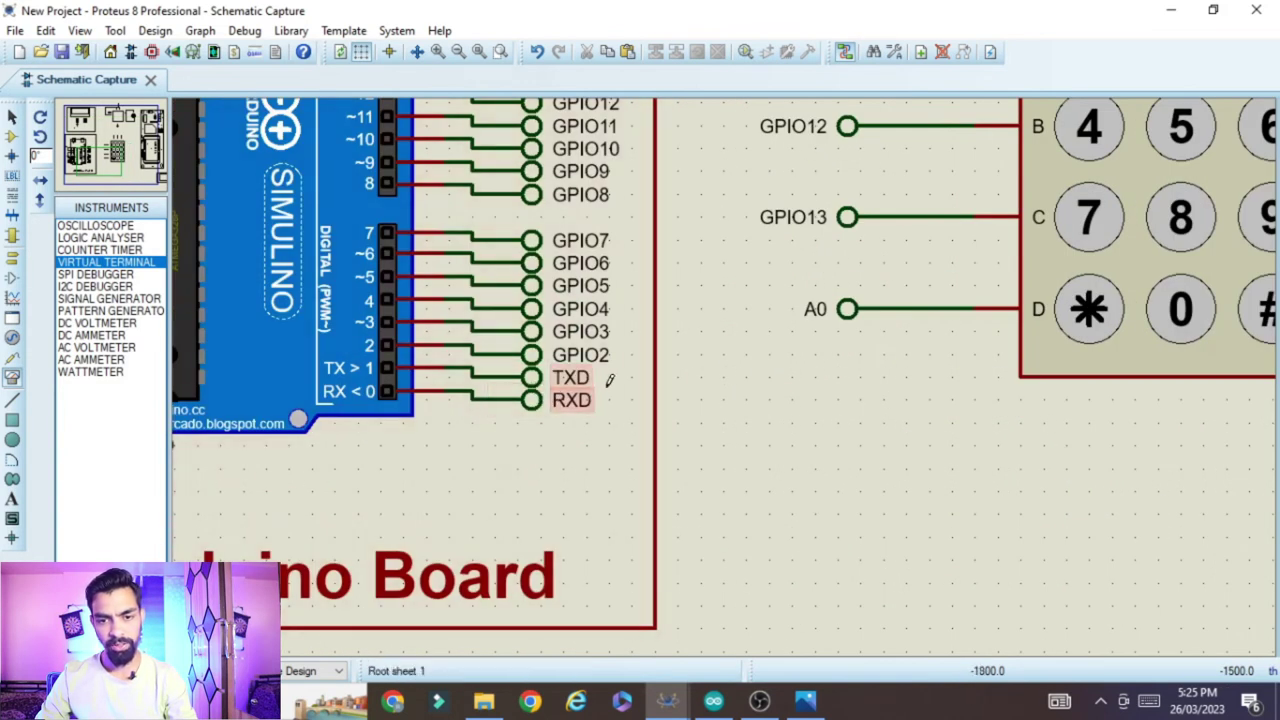
scroll(893, 444, "down", 3)
scroll(1089, 417, "down", 1)
scroll(980, 457, "up", 3)
scroll(727, 370, "up", 2)
scroll(1083, 106, "up", 3)
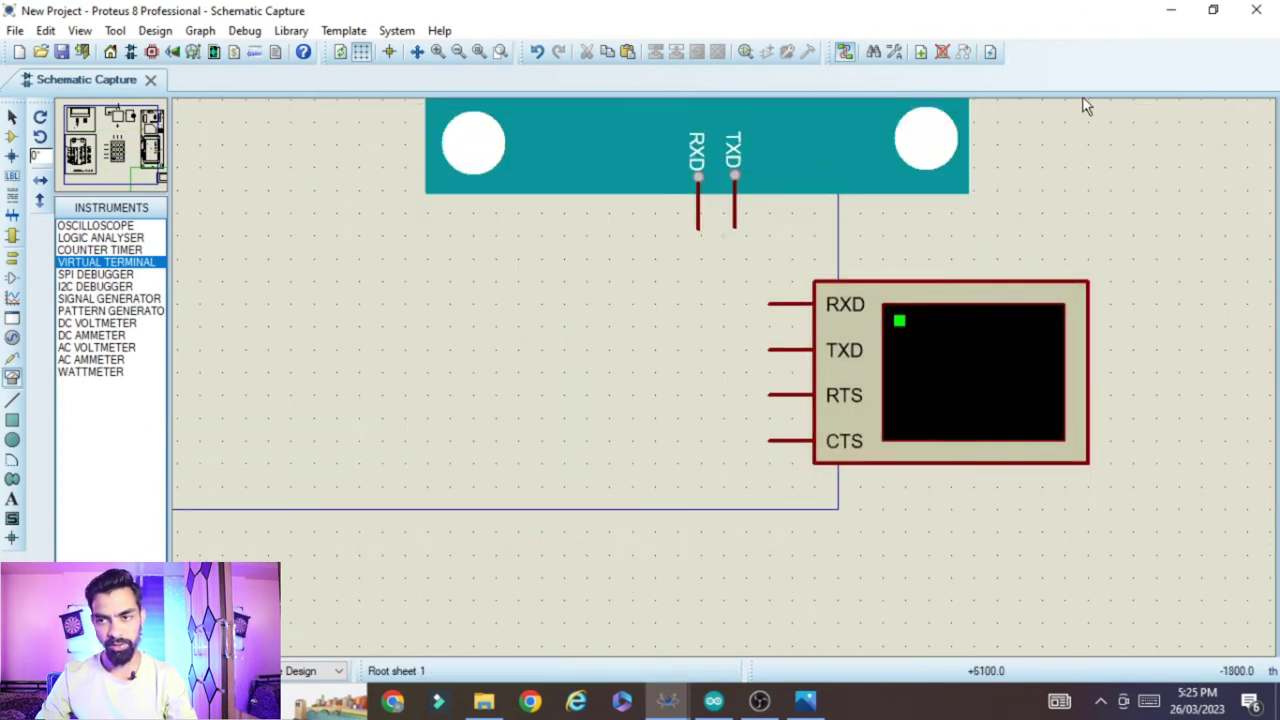
scroll(258, 330, "left", 2)
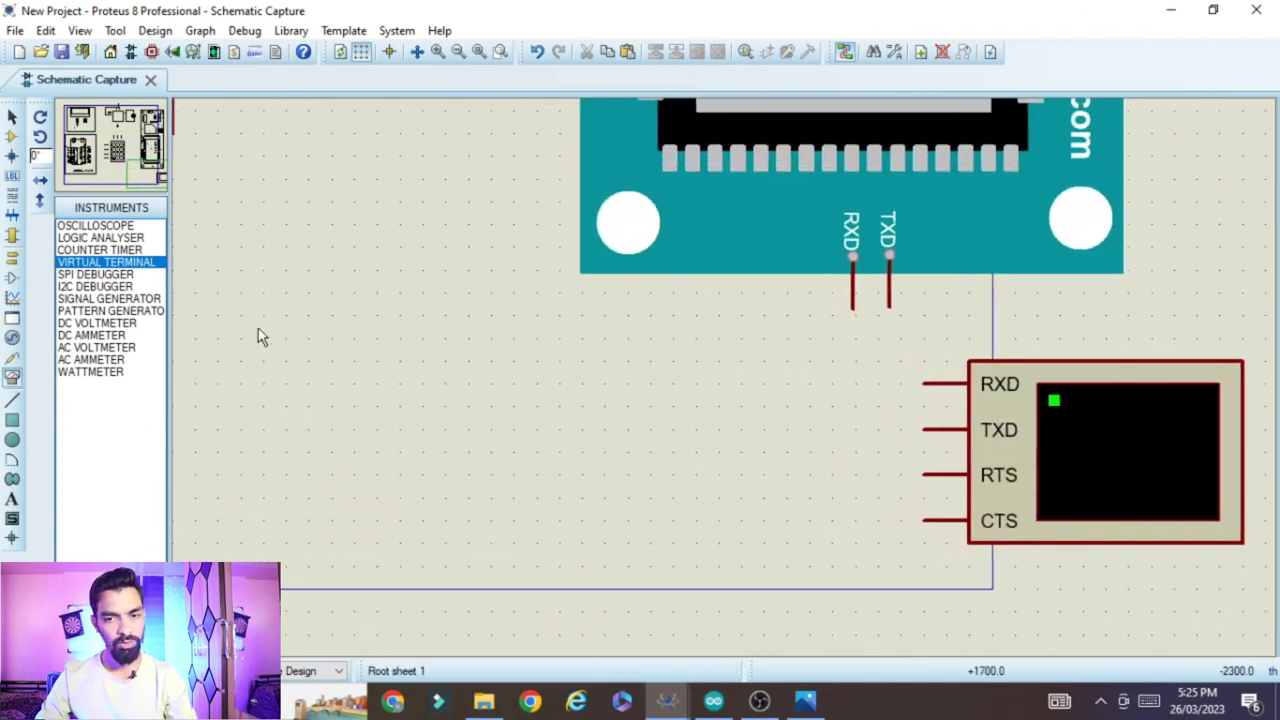
left_click(793, 378)
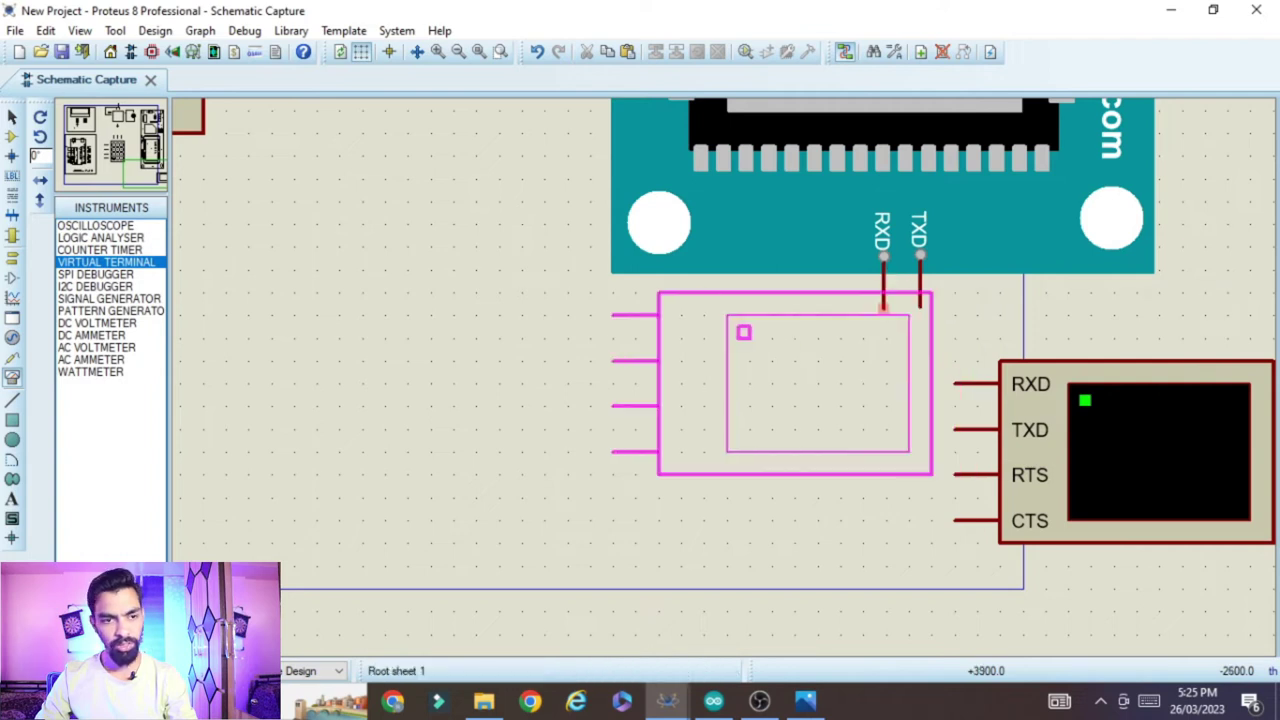
scroll(707, 451, "left", 2)
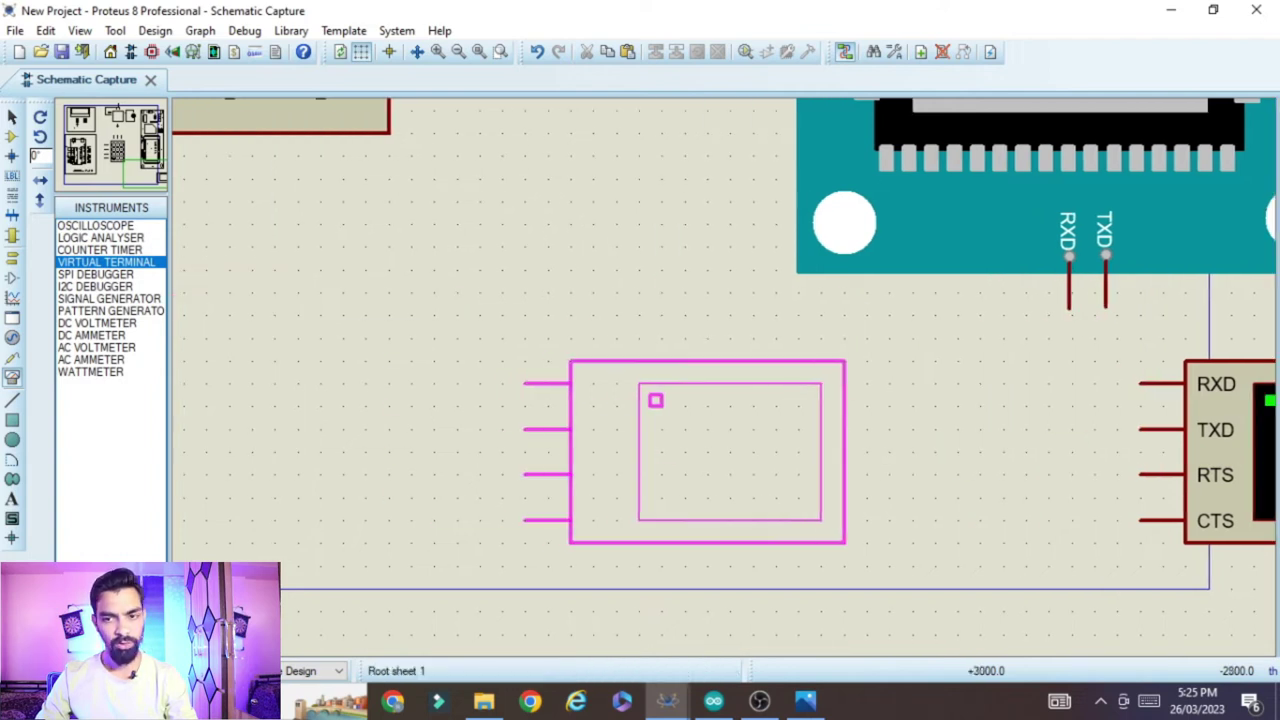
Wire the GSM RXD pin to a new default terminal labelled TXD.
left_click(12, 258)
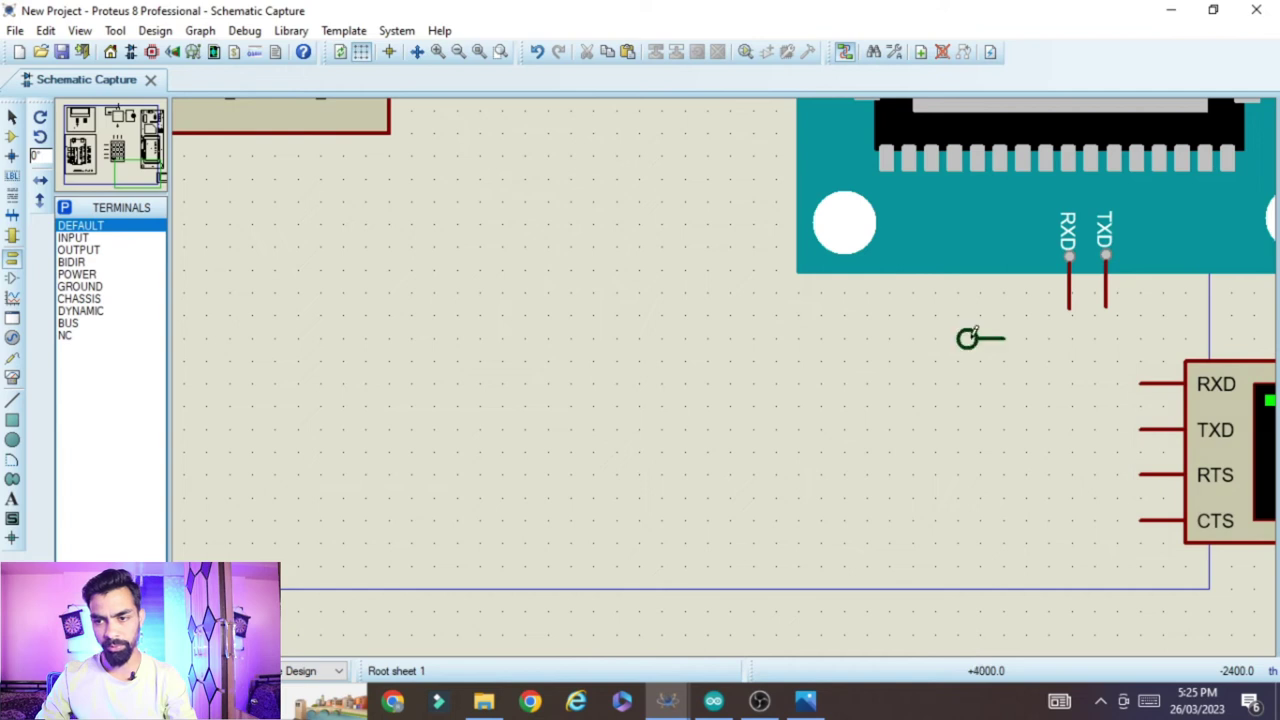
left_click(1069, 307)
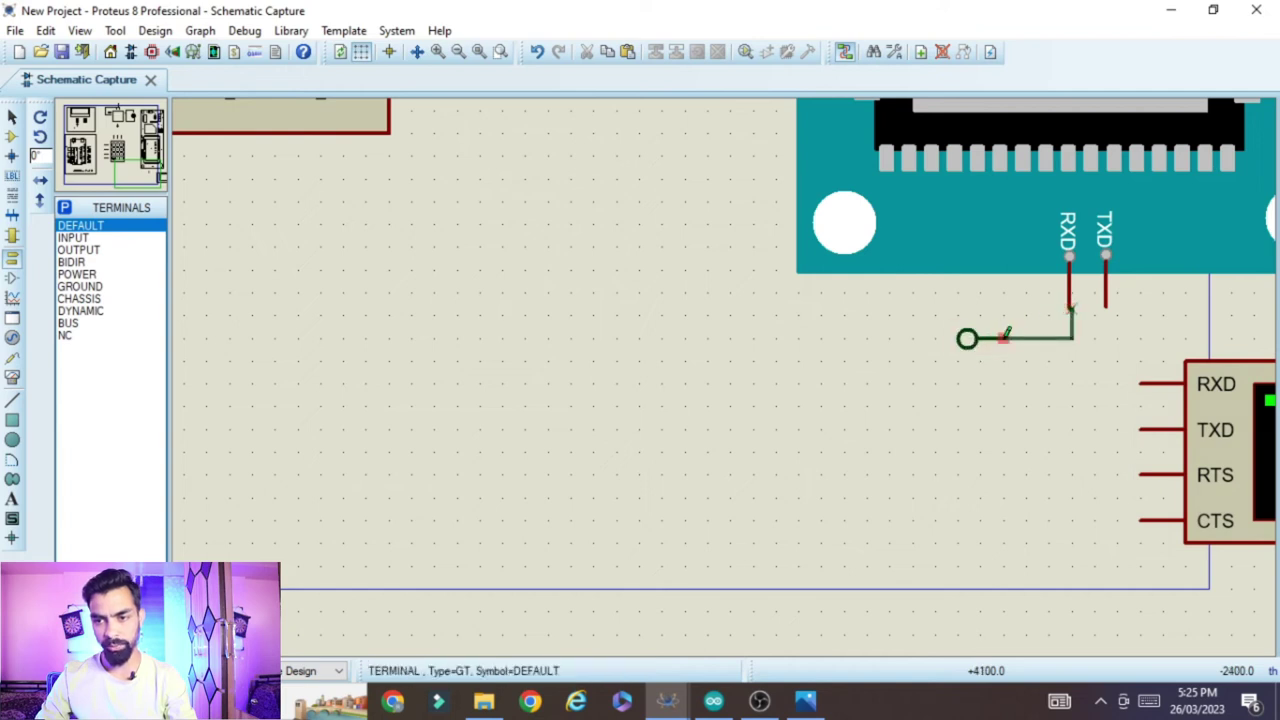
double_click(966, 340)
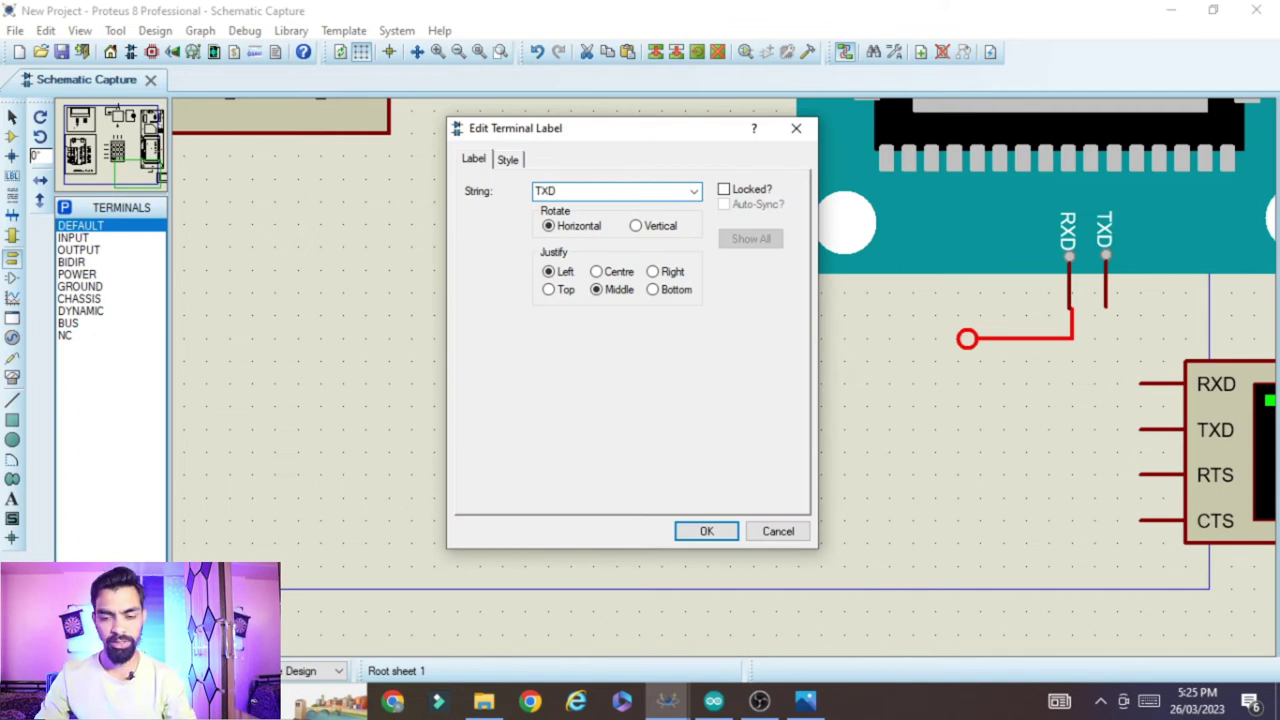
left_click(703, 532)
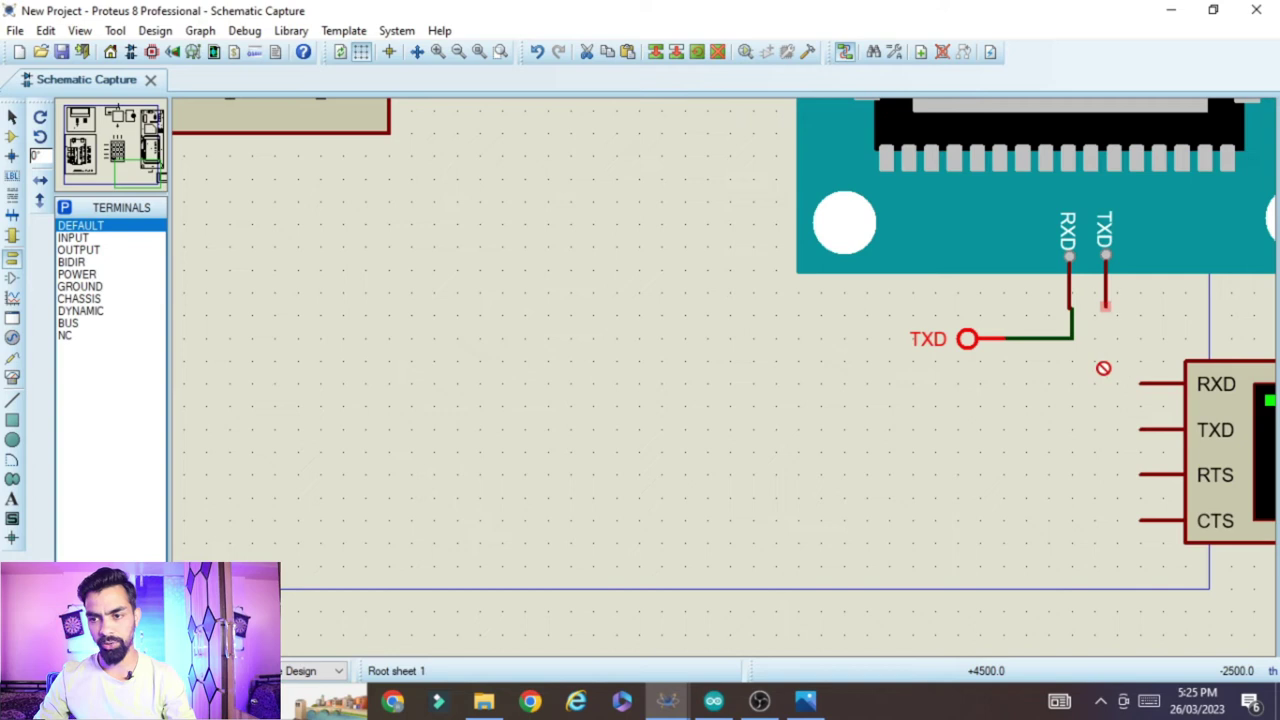
Delete the mistaken wire and connect GSM TXD to the virtual terminal's RXD input.
left_click(1107, 304)
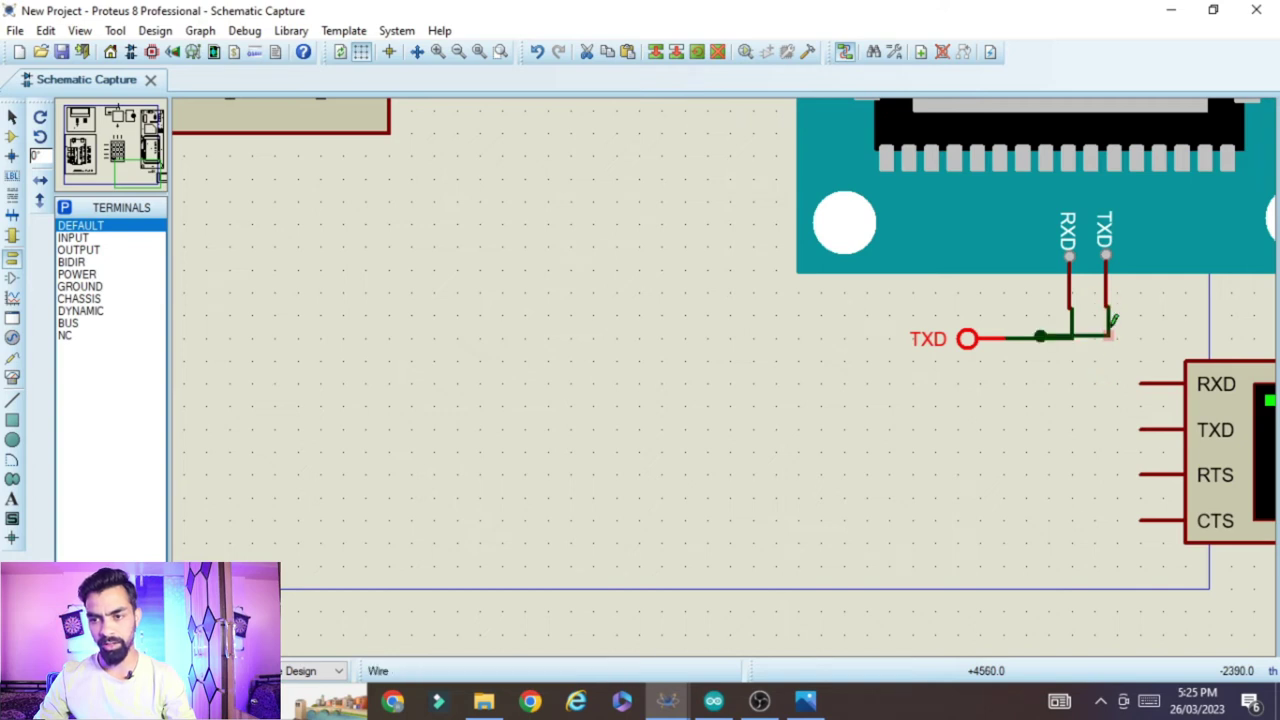
right_click(1108, 328)
left_click(960, 371)
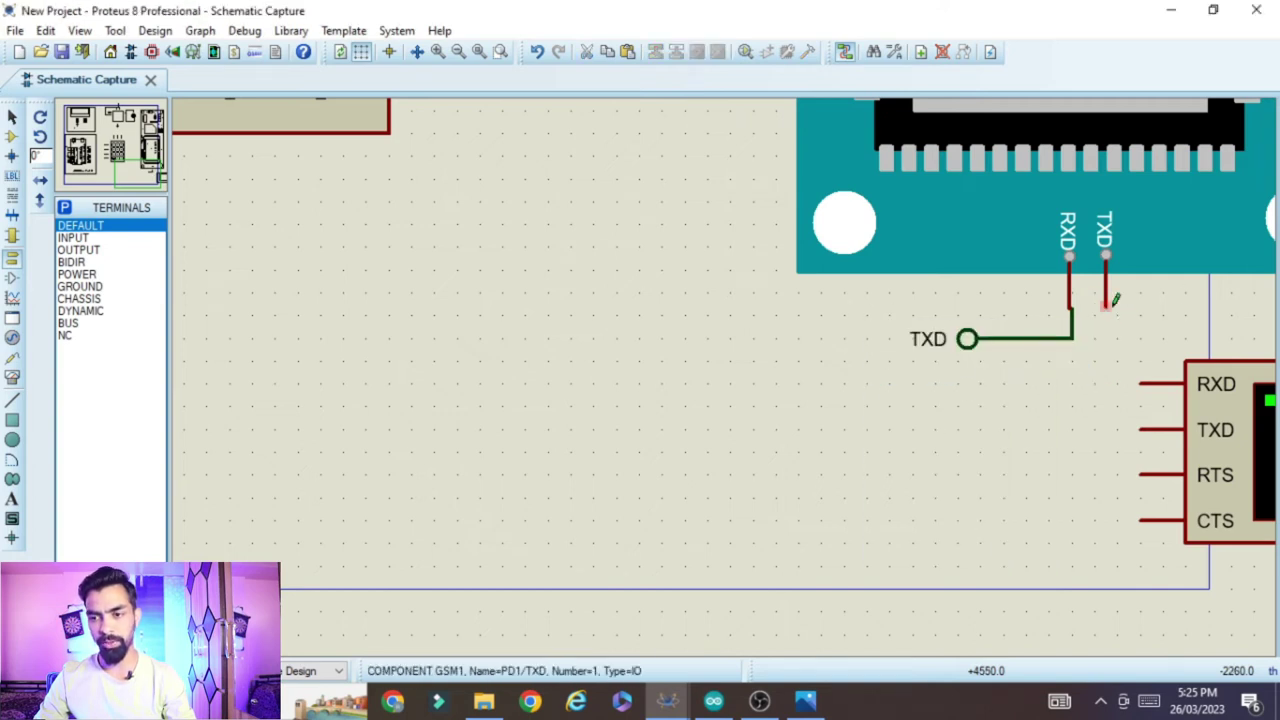
left_click(1140, 382)
scroll(1180, 470, "down", 3)
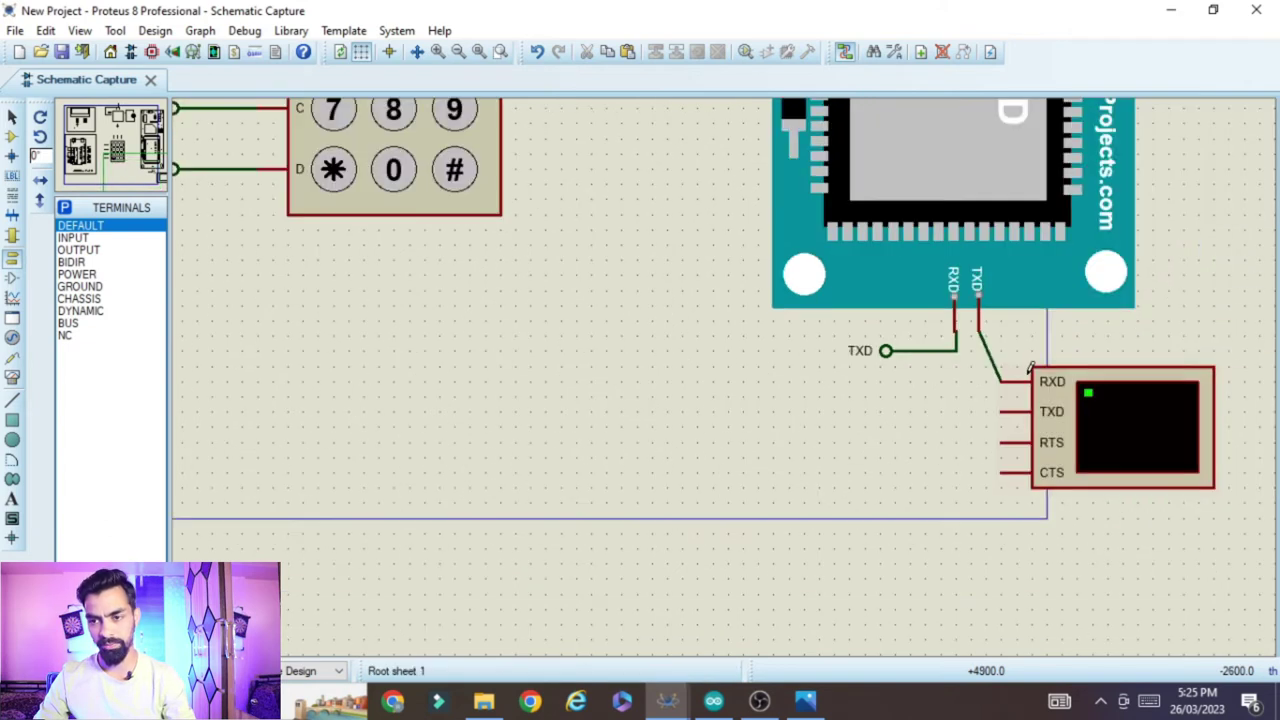
Confirm the virtual terminal's serial settings at 9600 baud.
double_click(917, 405)
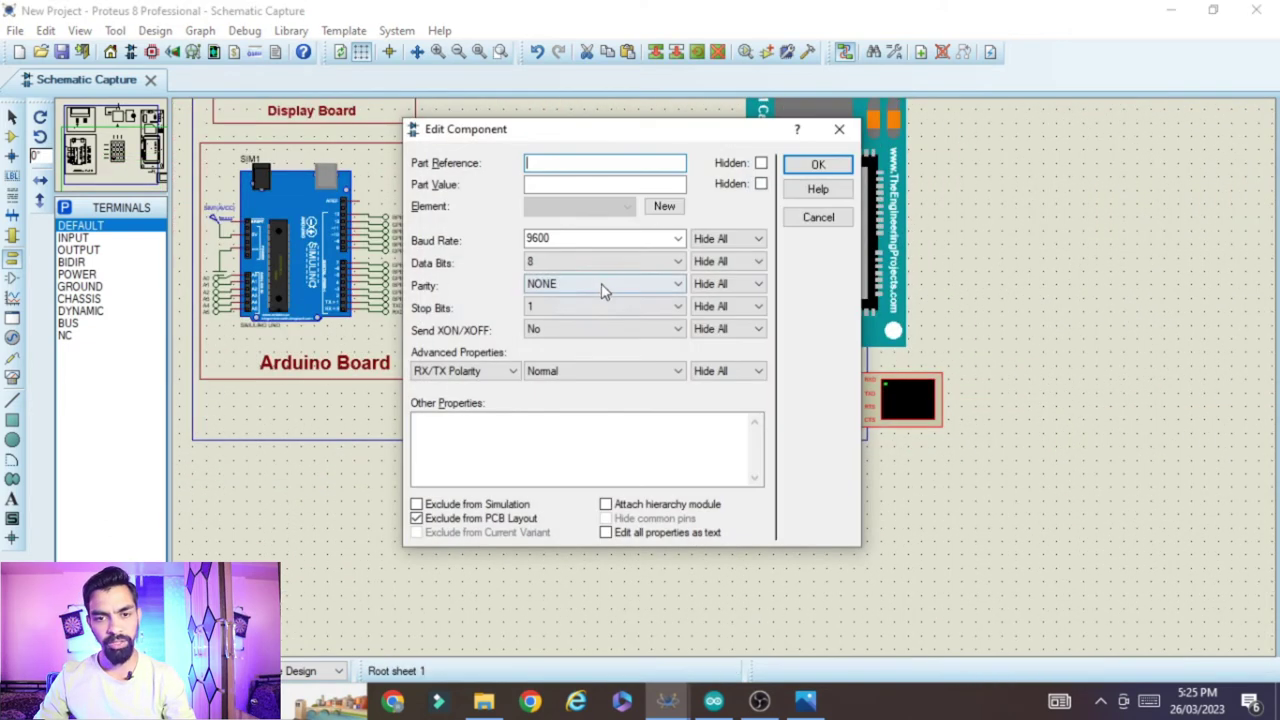
left_click(843, 175)
scroll(677, 125, "up", 2)
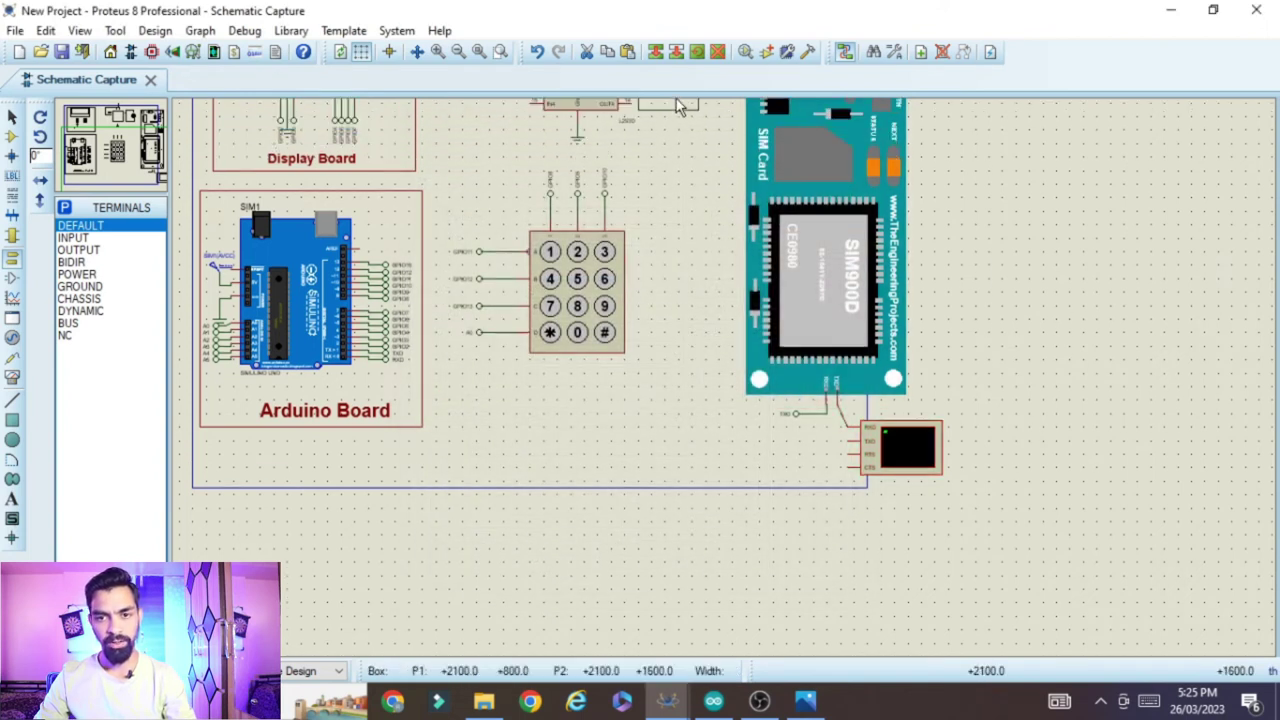
scroll(677, 107, "up", 2)
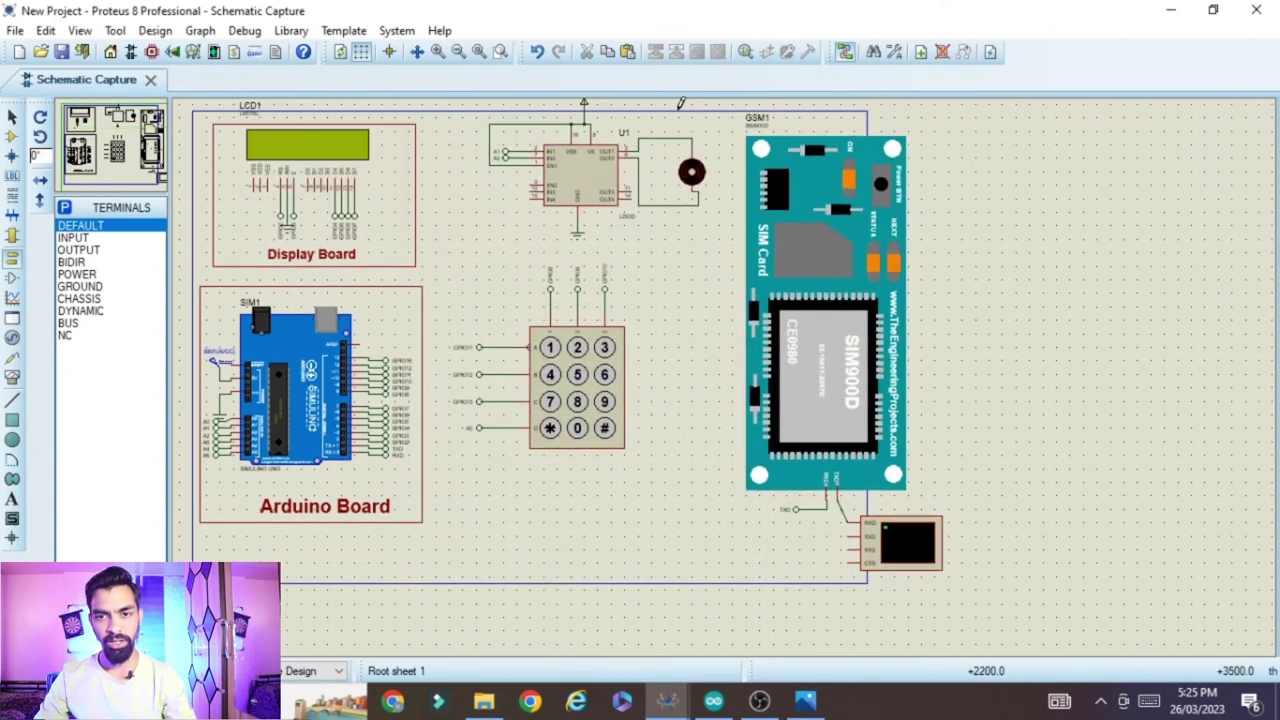
Open the SIM900D GSM module's properties and browse for its Program File.
double_click(857, 313)
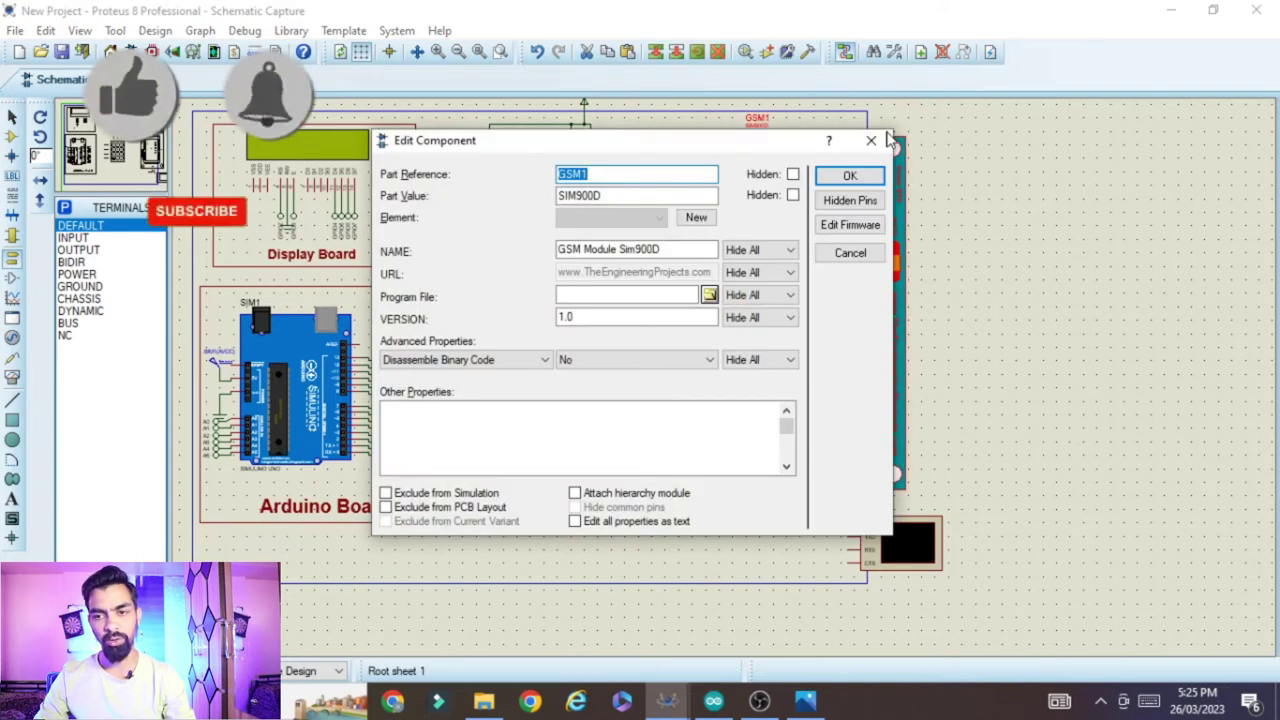
key("Escape")
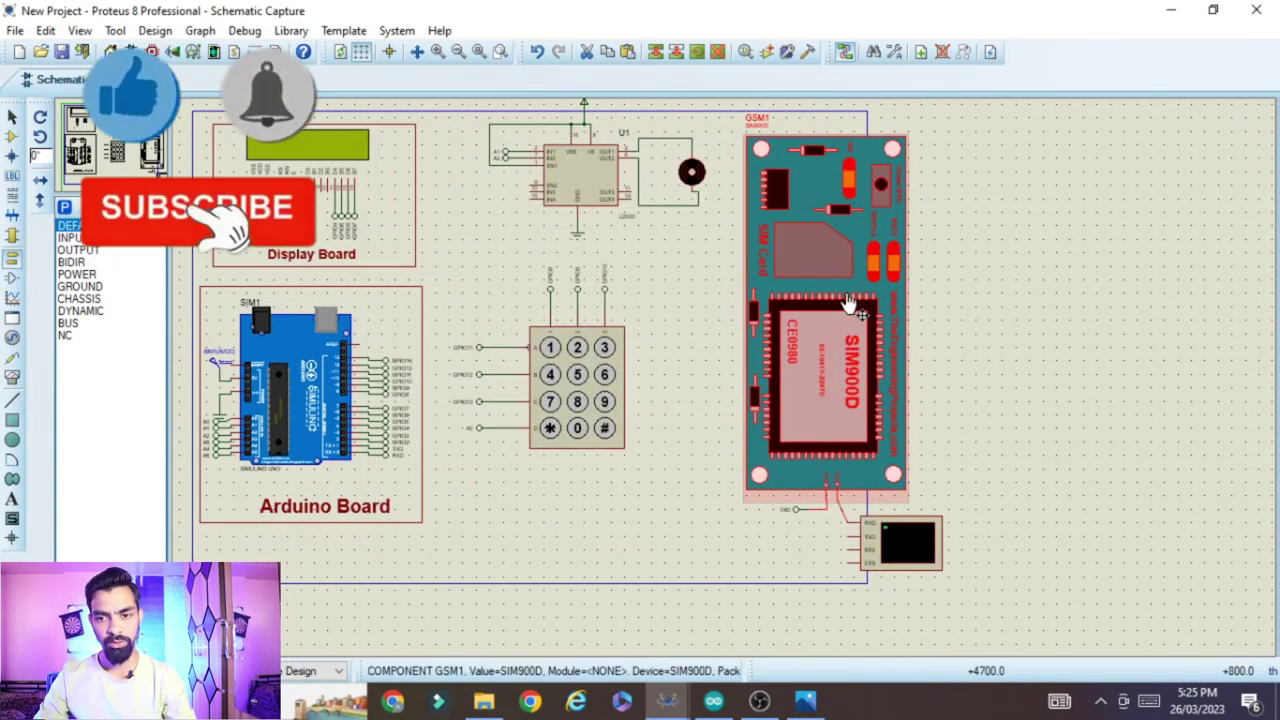
double_click(847, 300)
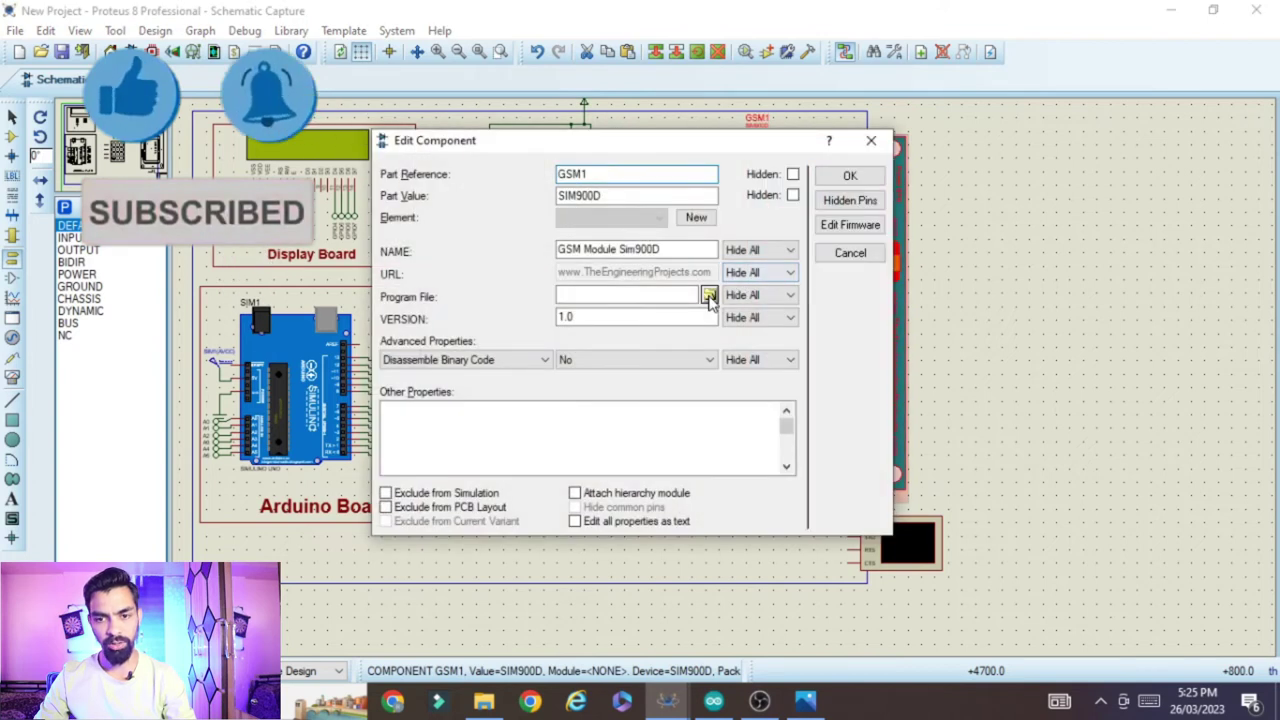
left_click(708, 297)
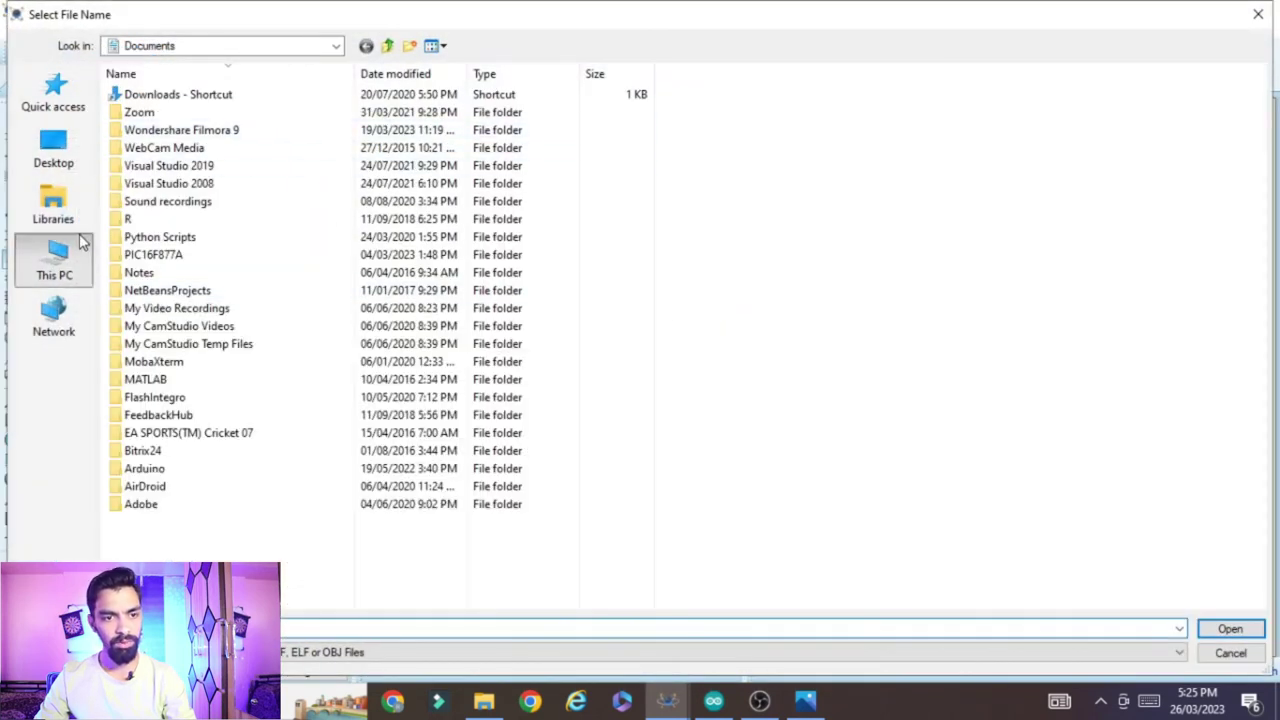
Load GSMLibraryTEP.hex from E:\Youtube\Arduino\Control_Device_Through_Keypad\GSM Library for Proteus.
left_click(62, 258)
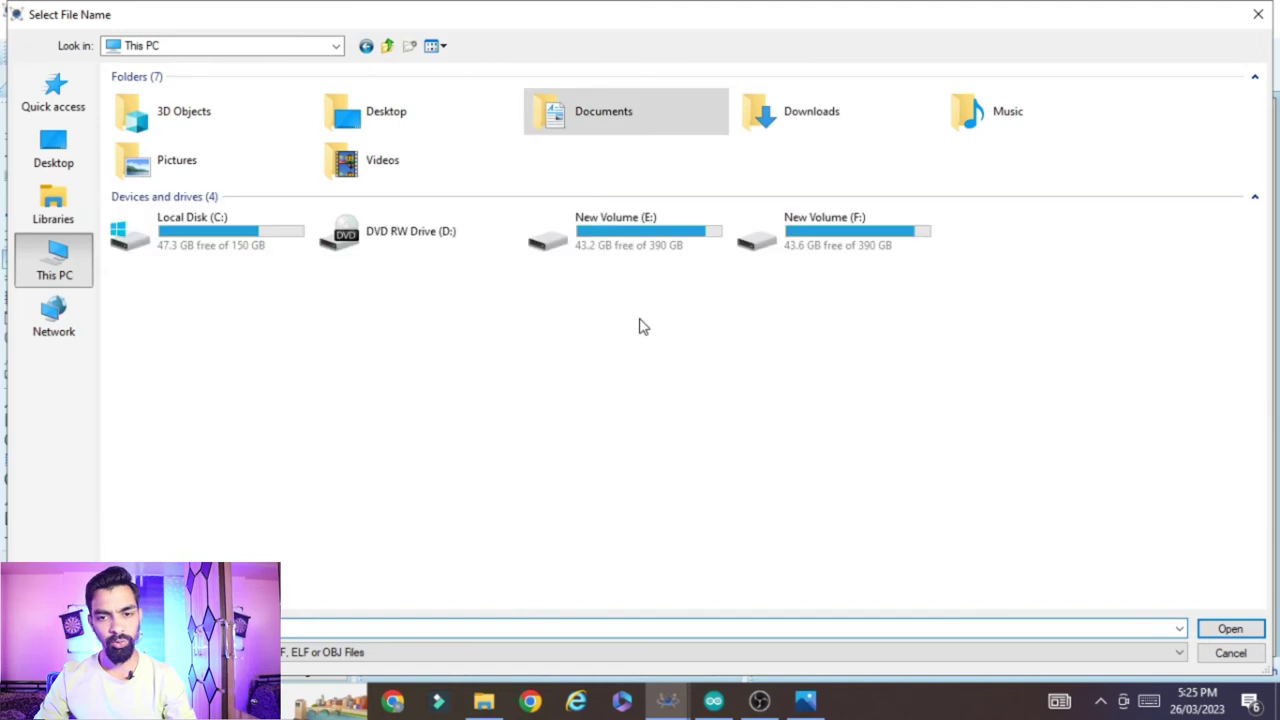
double_click(595, 237)
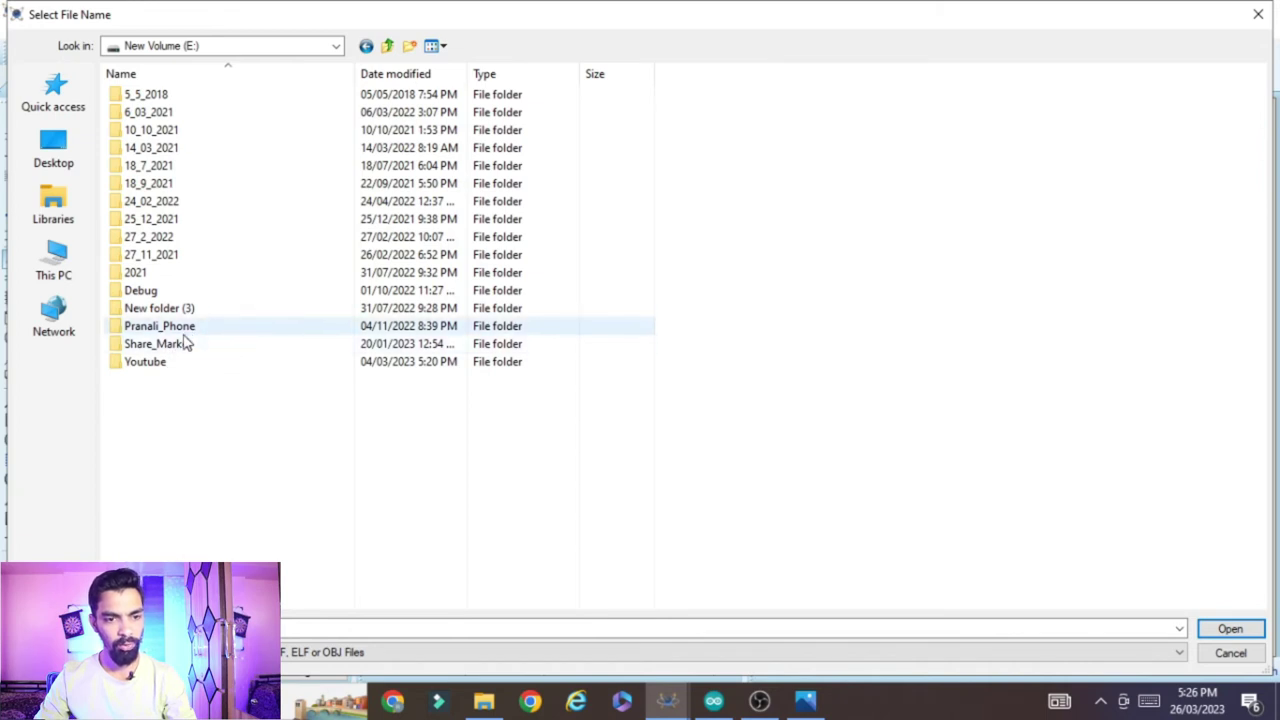
double_click(143, 362)
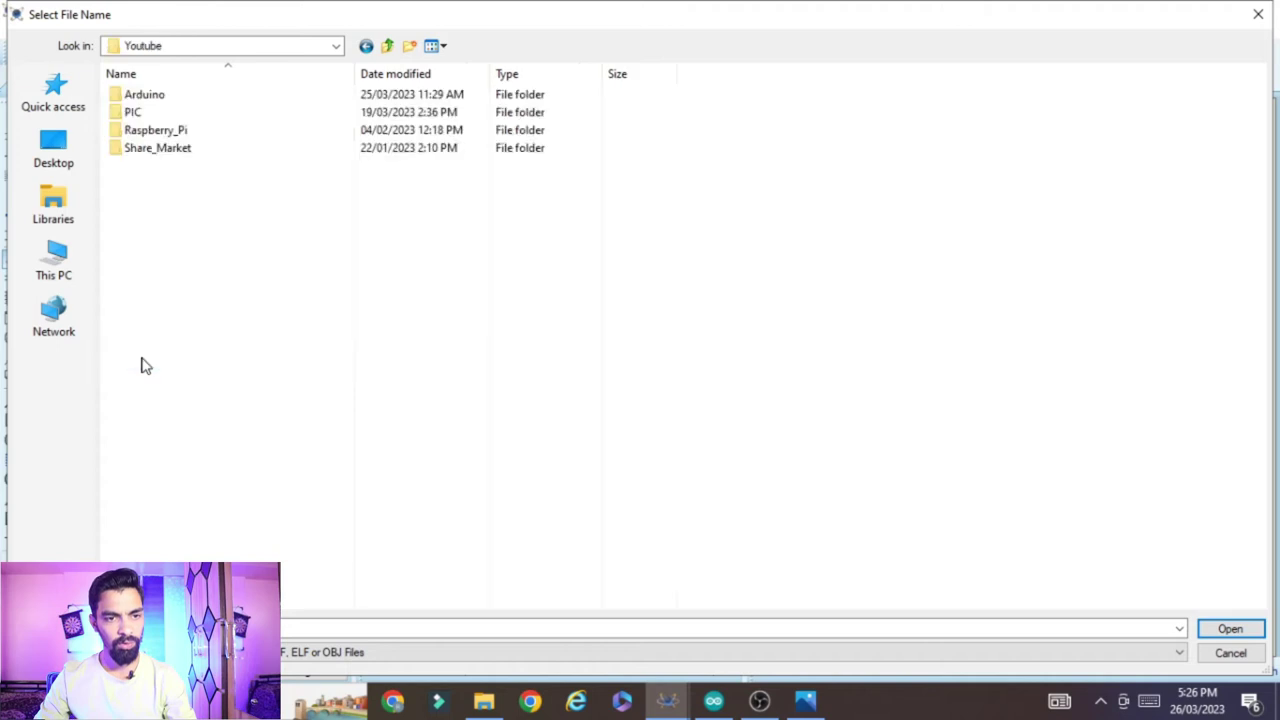
left_click(157, 97)
double_click(157, 100)
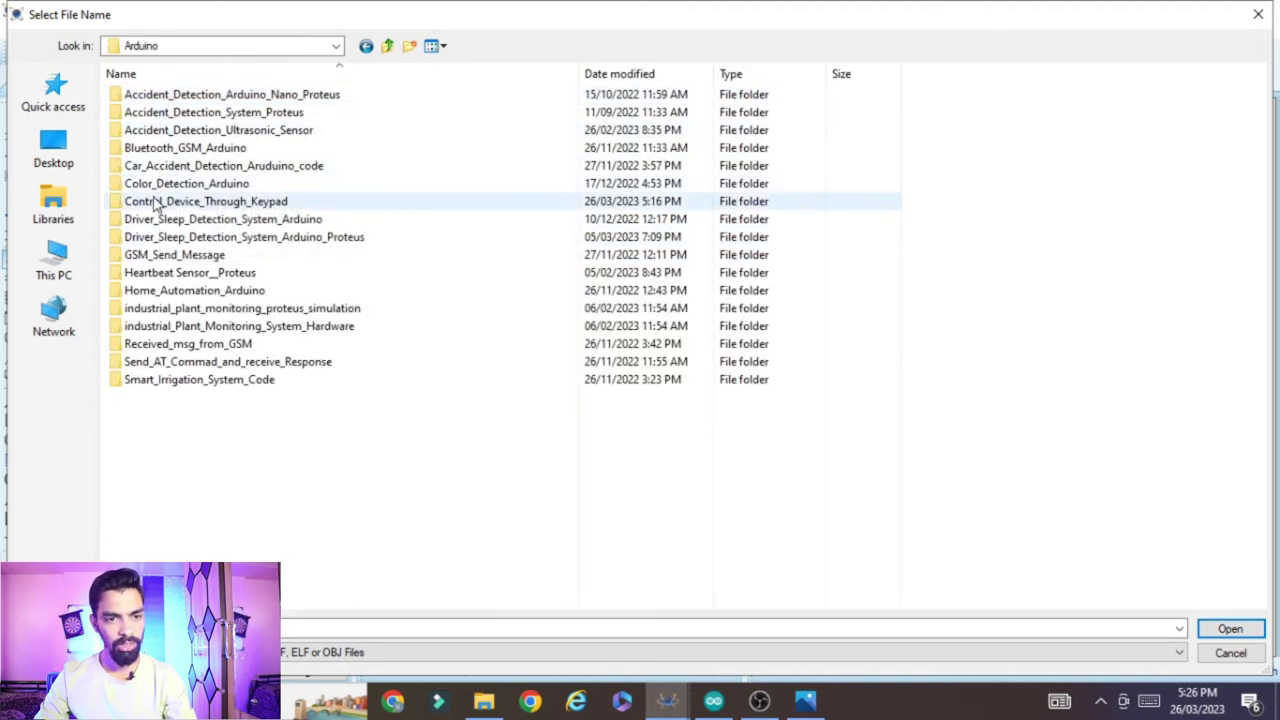
left_click(194, 202)
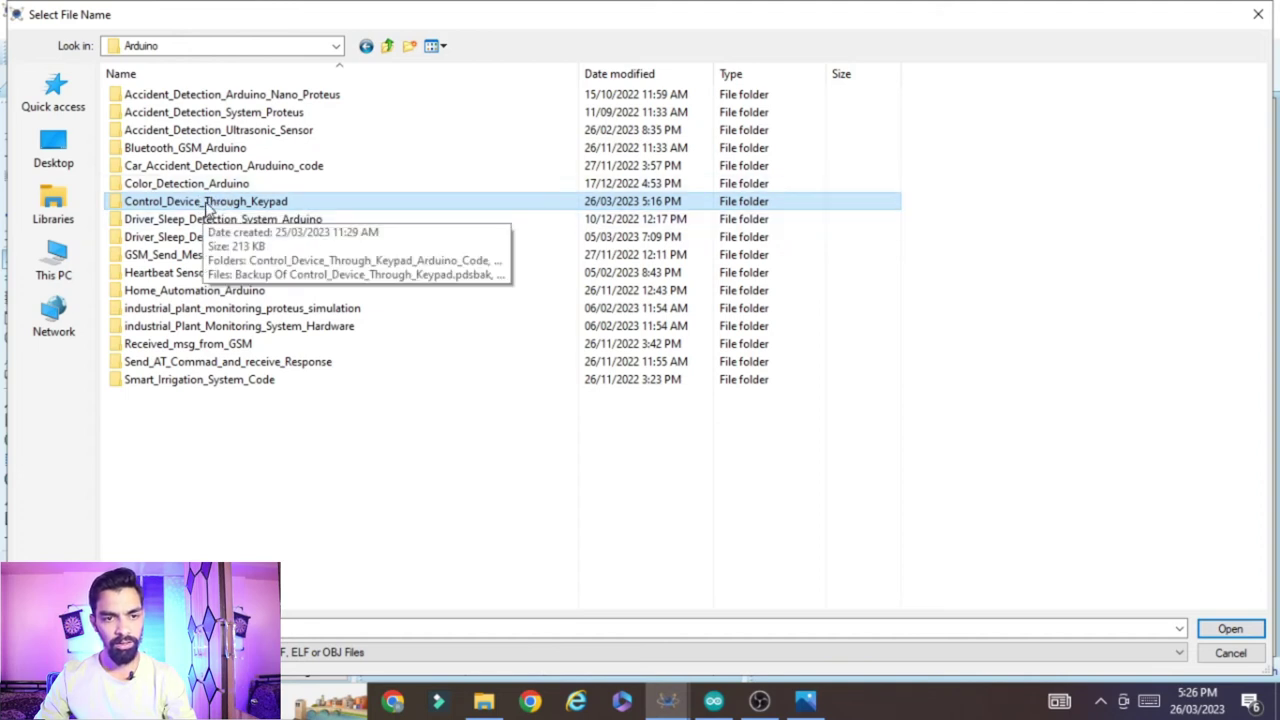
double_click(209, 203)
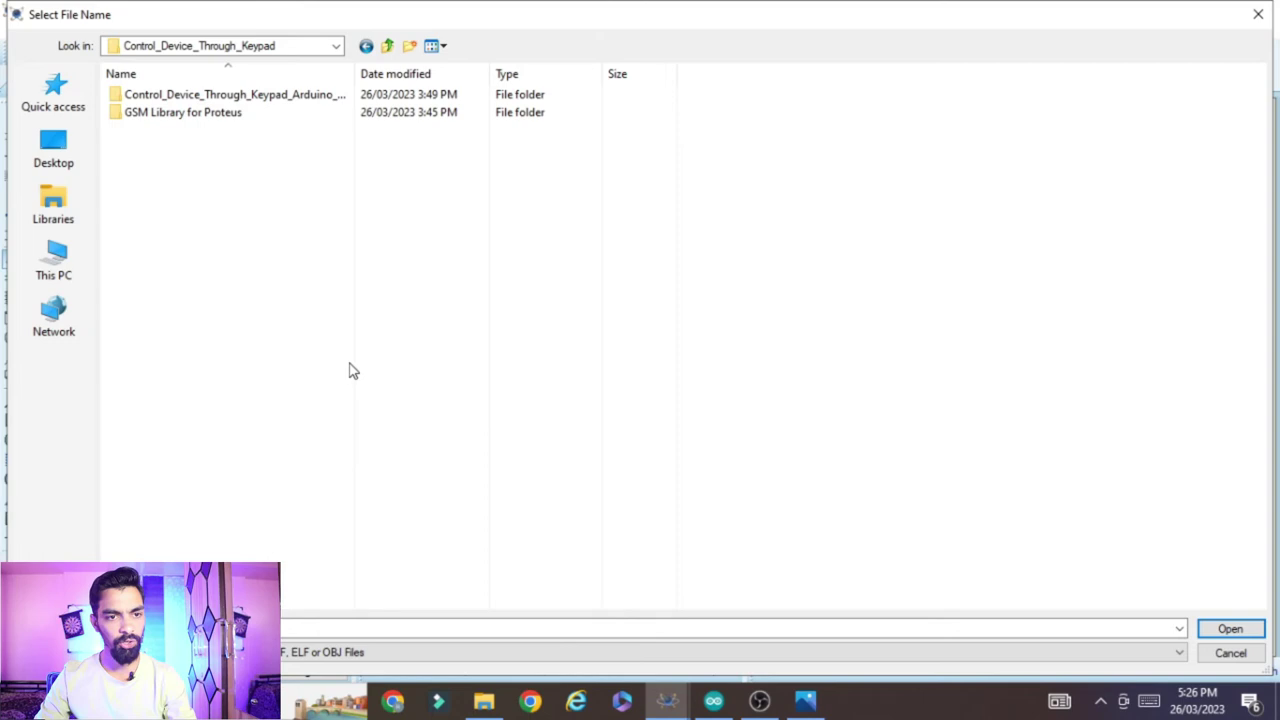
double_click(150, 114)
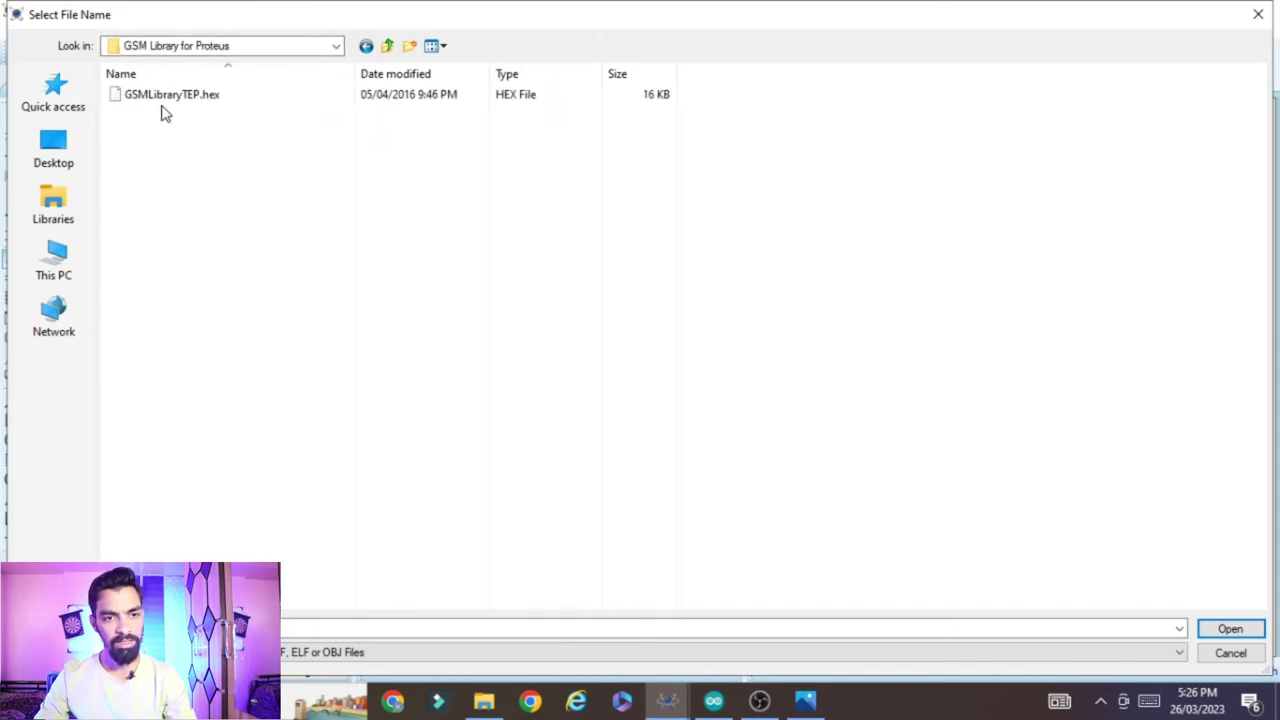
left_click(215, 97)
left_click(1230, 629)
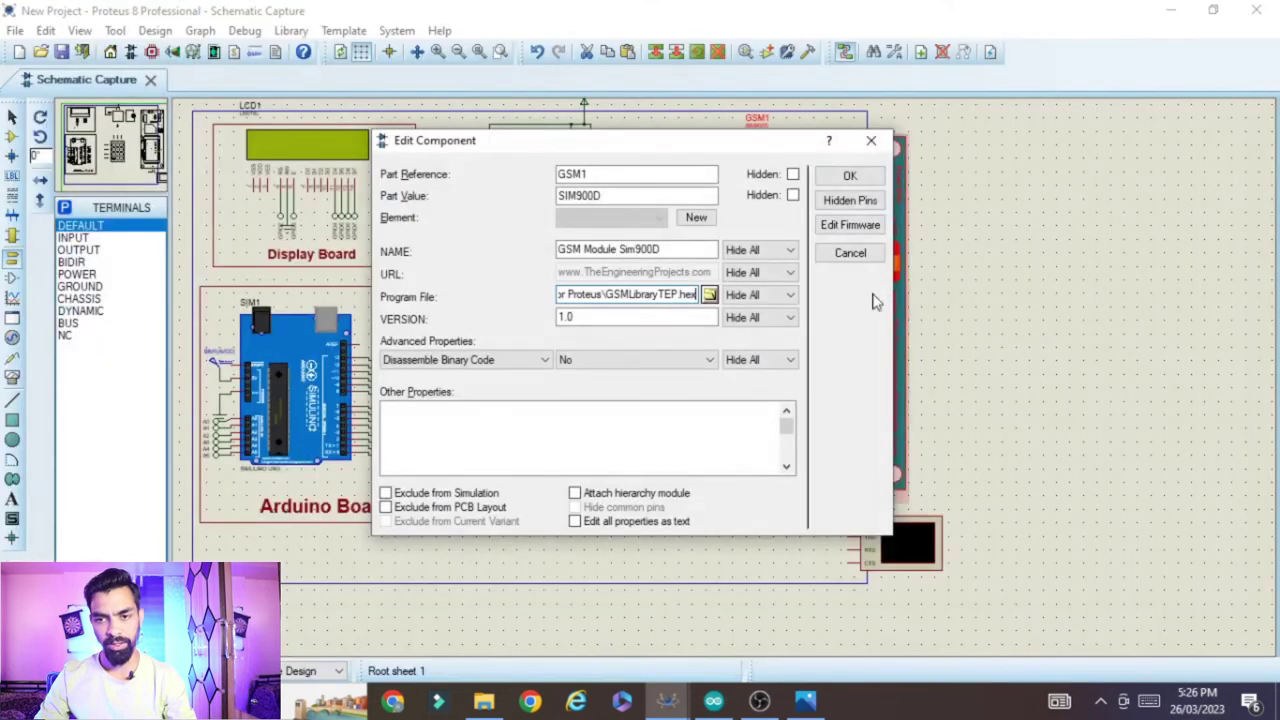
Apply GSM1's new program file and pan back to the full circuit.
left_click(850, 176)
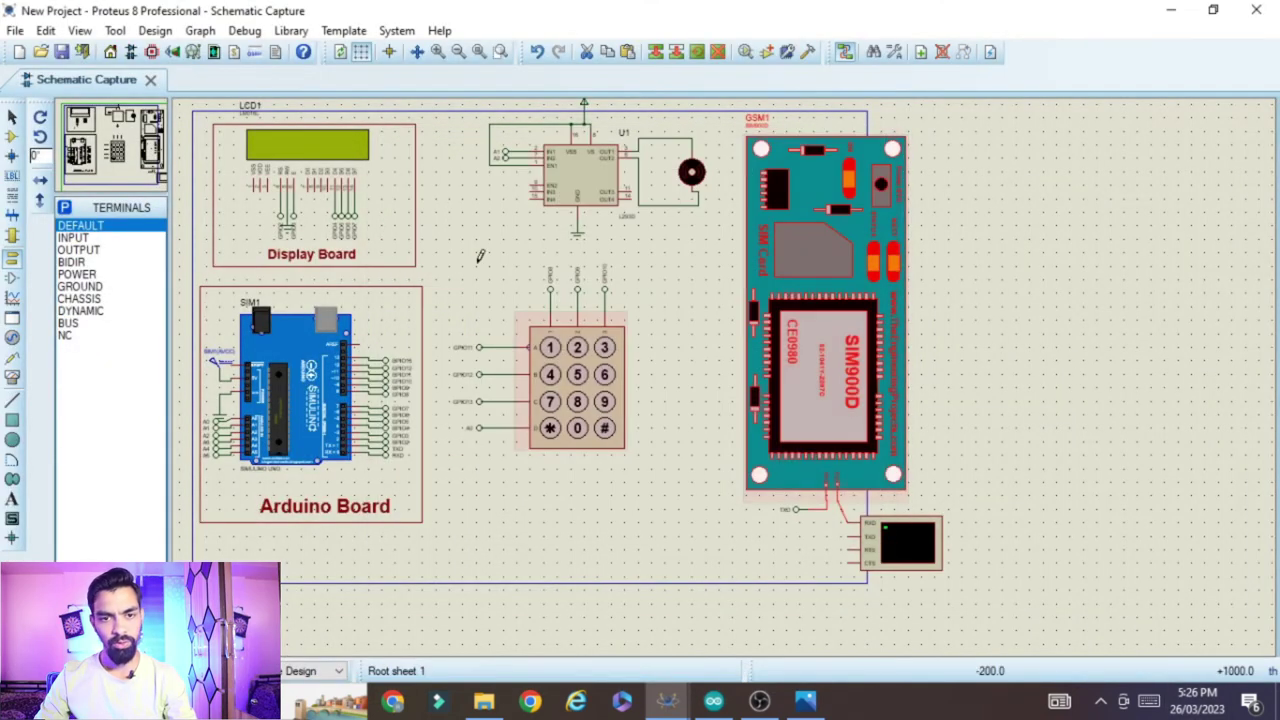
scroll(466, 167, "up", 1)
scroll(222, 320, "left", 2)
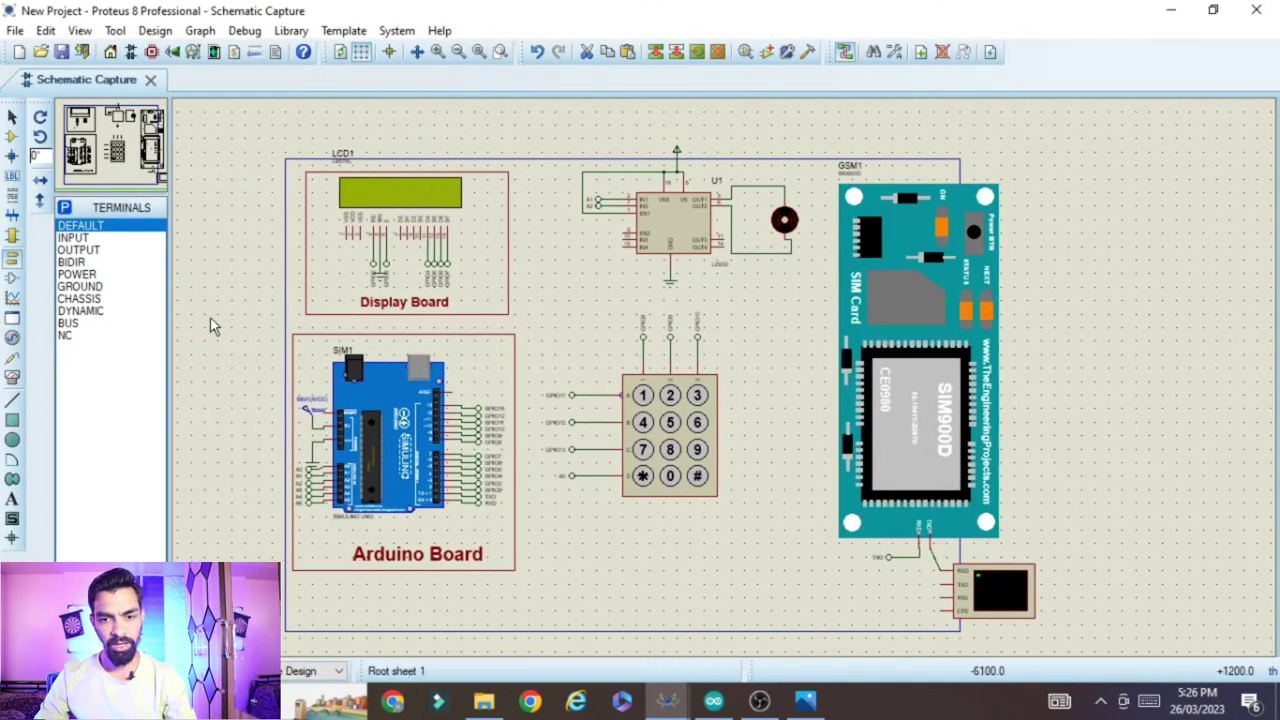
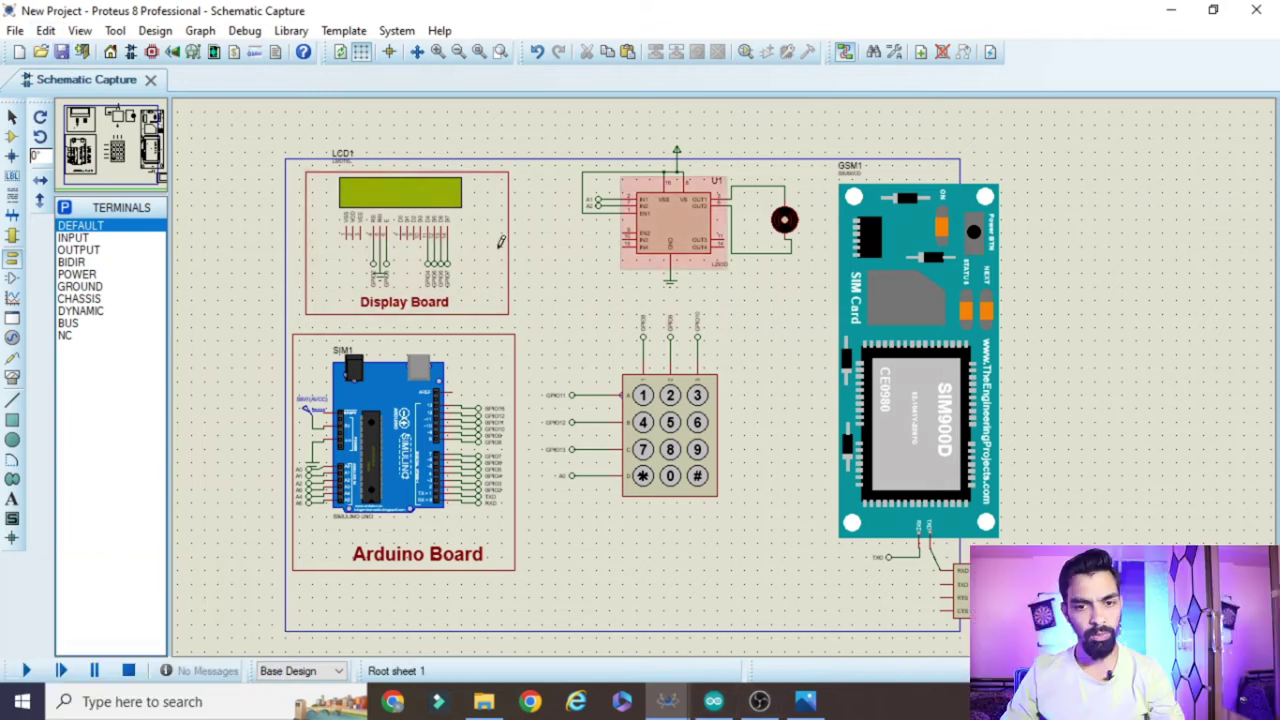
Minimize Proteus and launch the Arduino IDE from the desktop.
left_click(1166, 10)
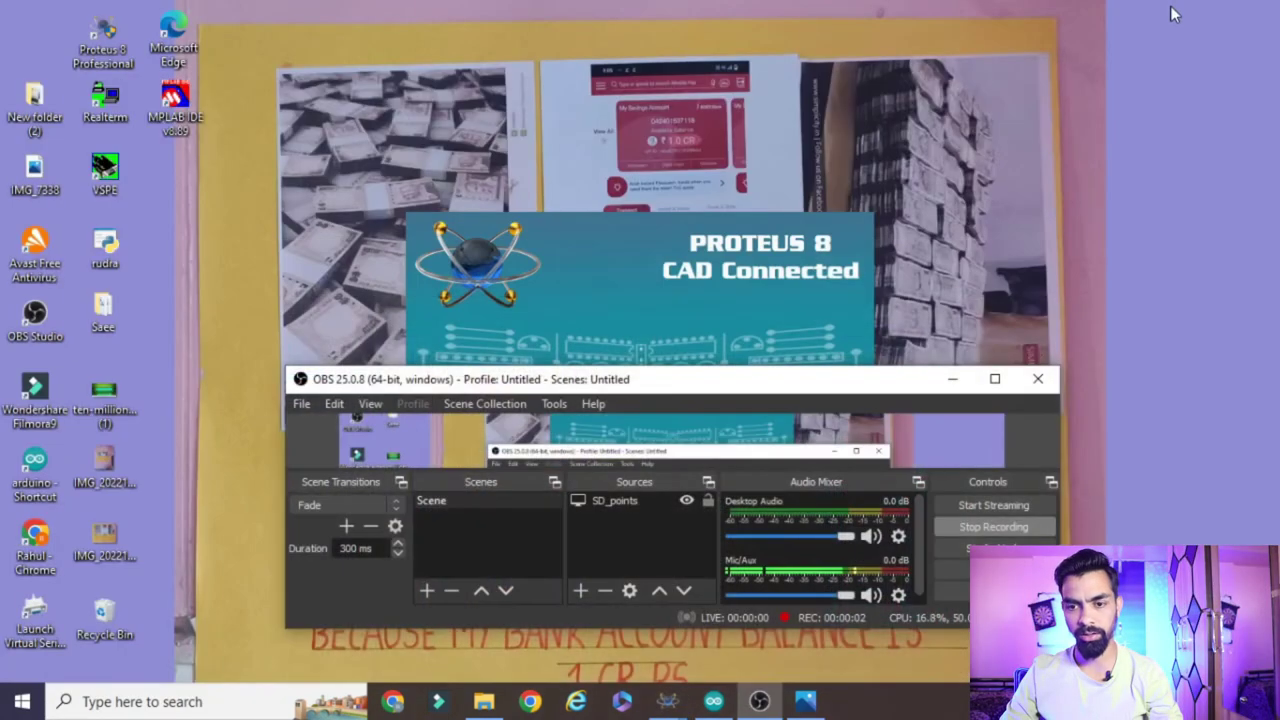
left_click(8, 55)
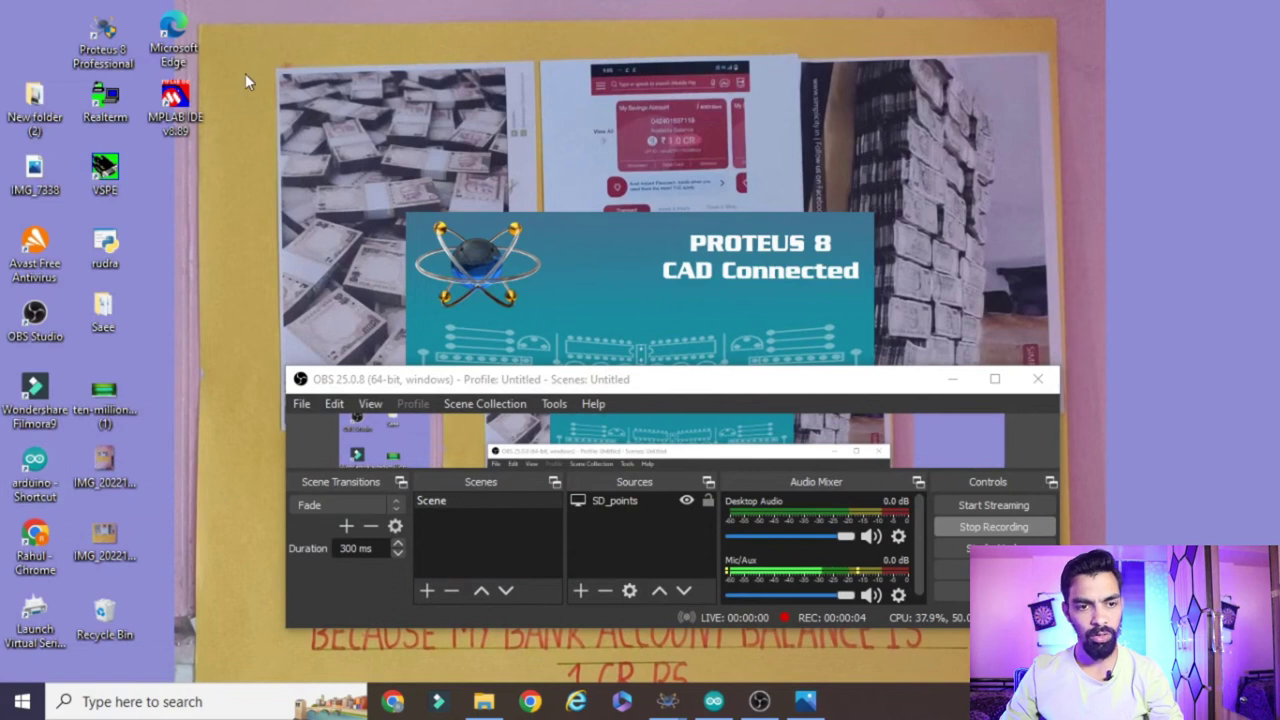
double_click(35, 462)
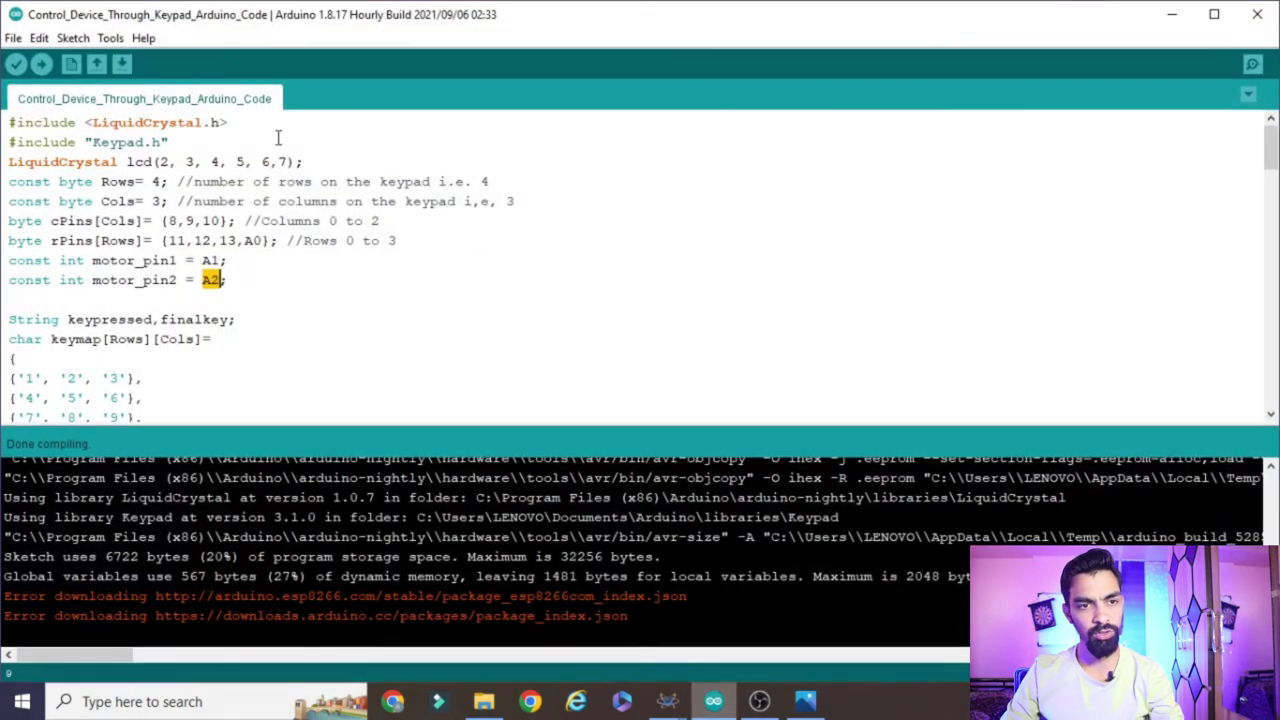
Open Control_Device_Through_Keypad_Arduino_Code.ino from the Control_Device_Through_Keypad project folder.
left_click(13, 38)
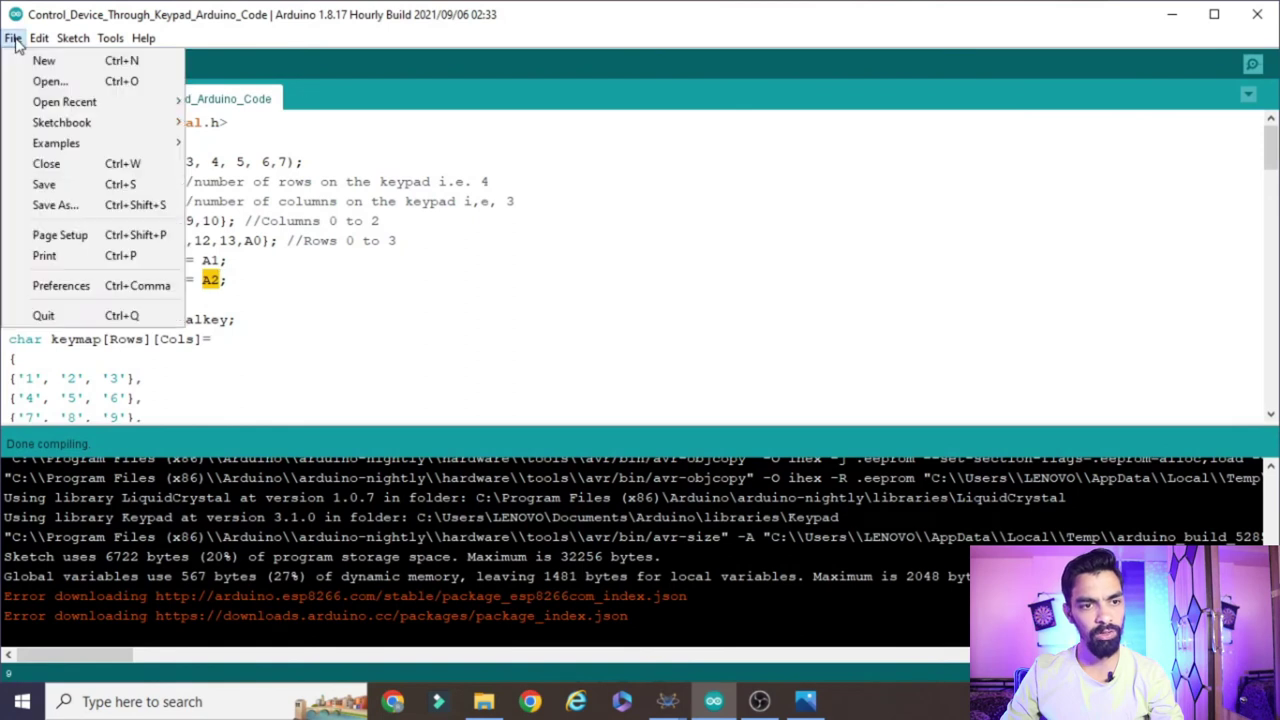
key("Escape")
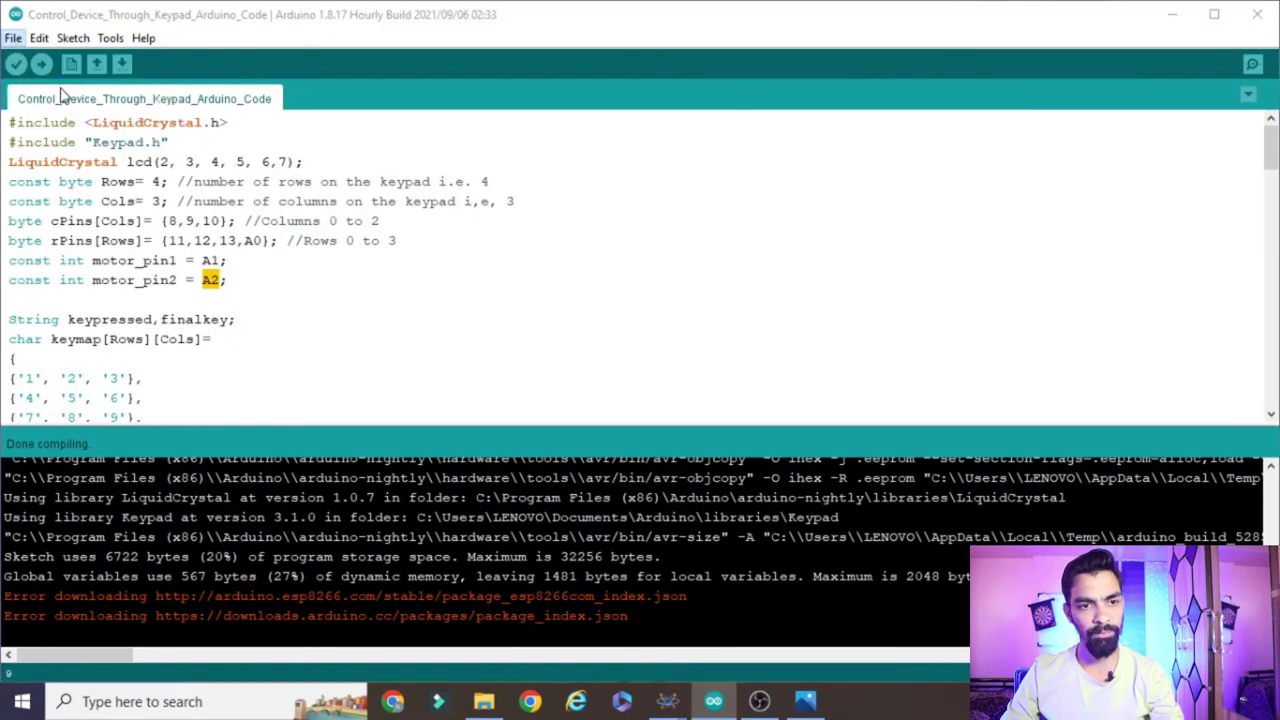
key("ctrl+o")
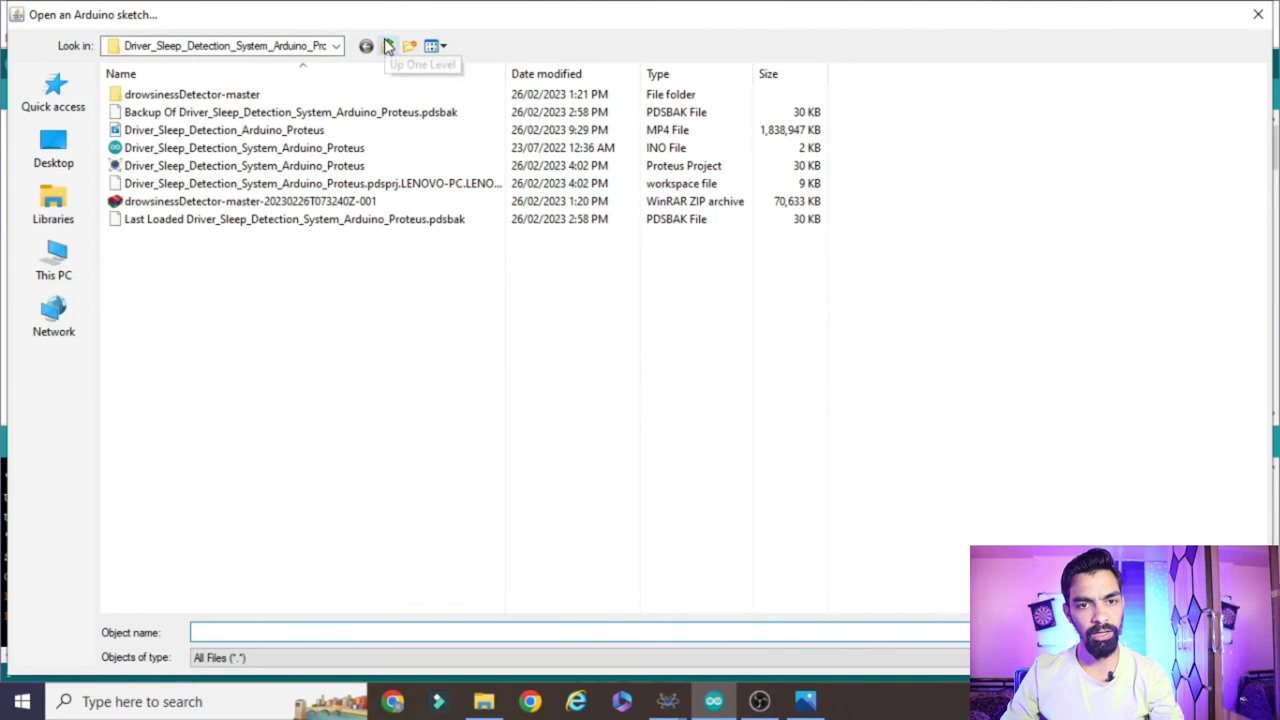
left_click(388, 46)
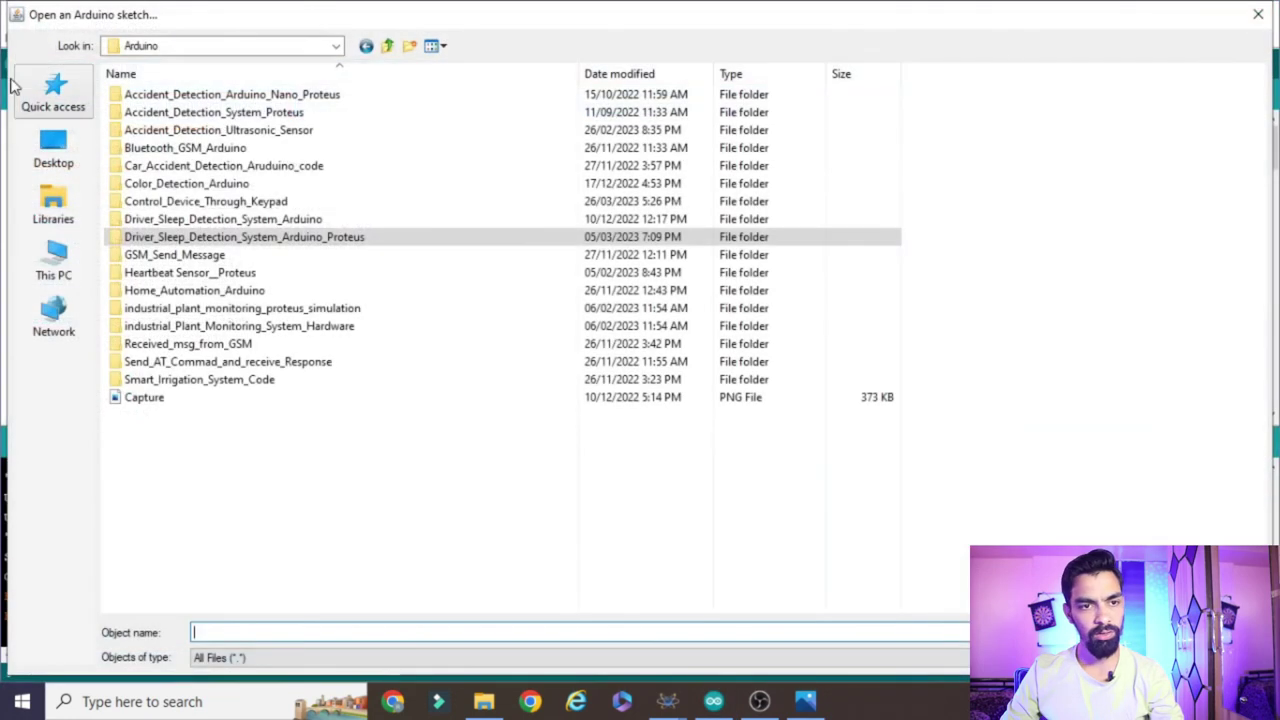
left_click(206, 166)
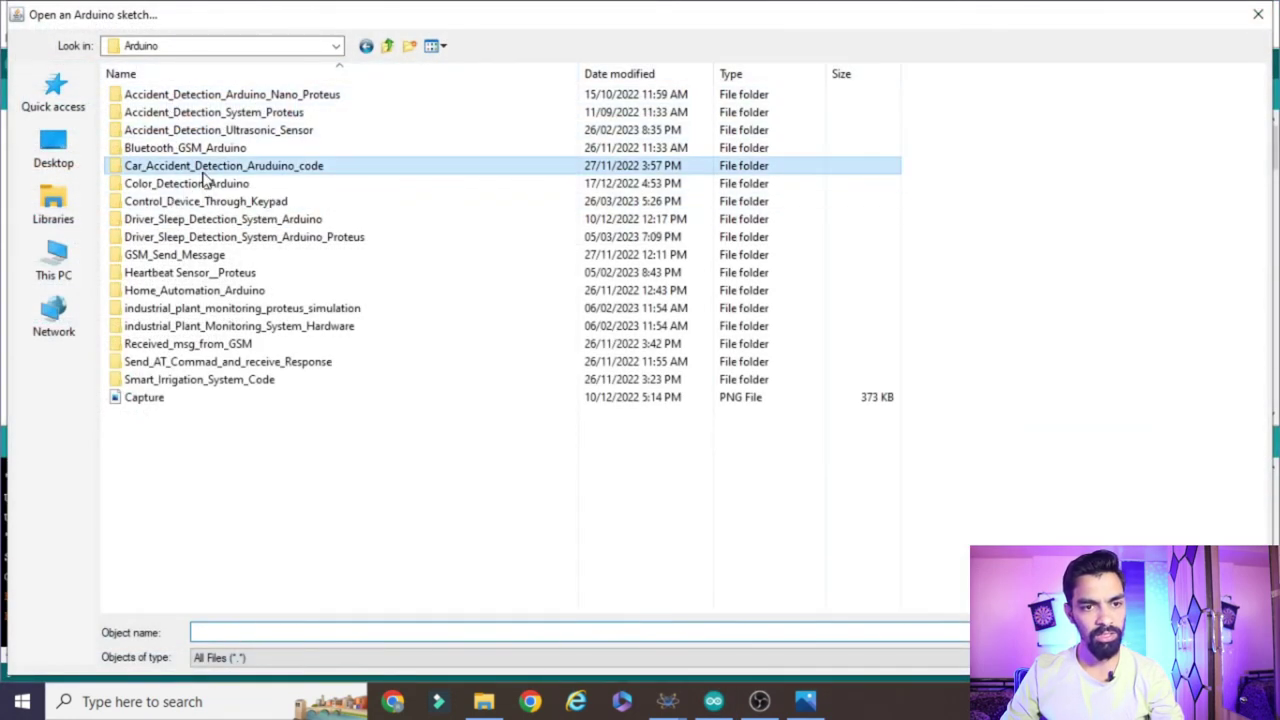
double_click(205, 201)
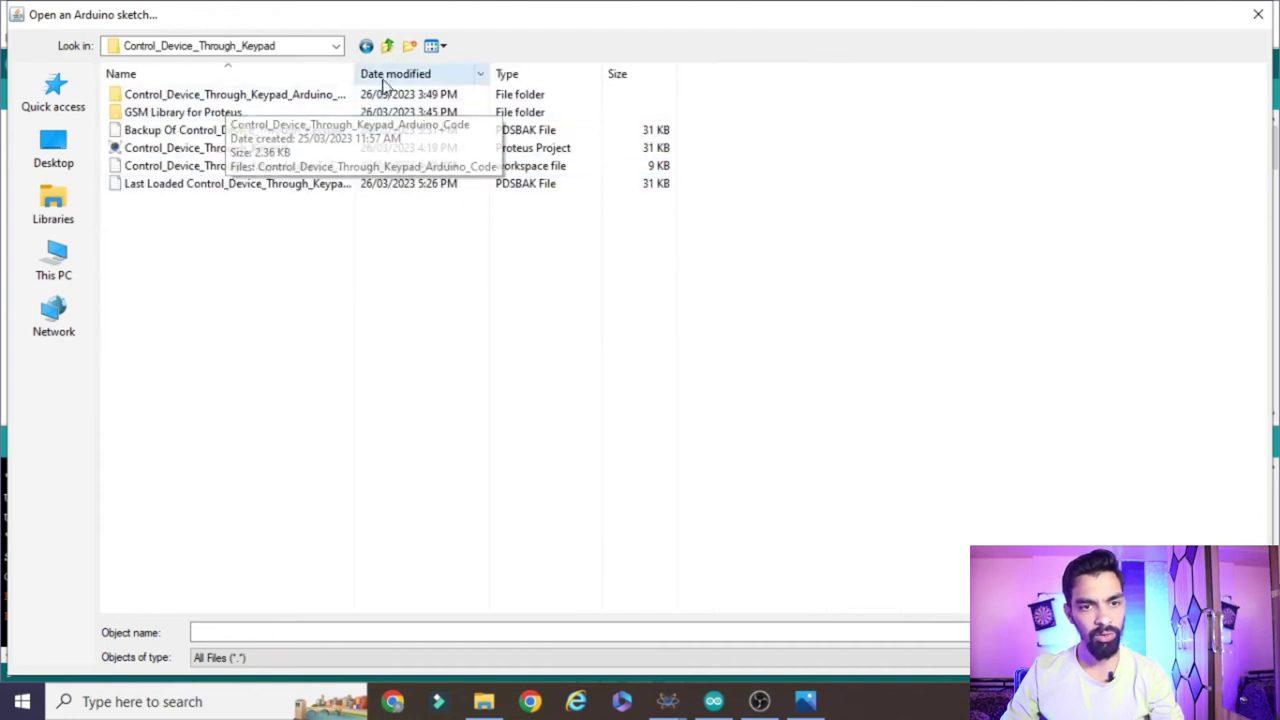
left_click_drag(354, 73, 540, 73)
double_click(313, 99)
left_click(286, 97)
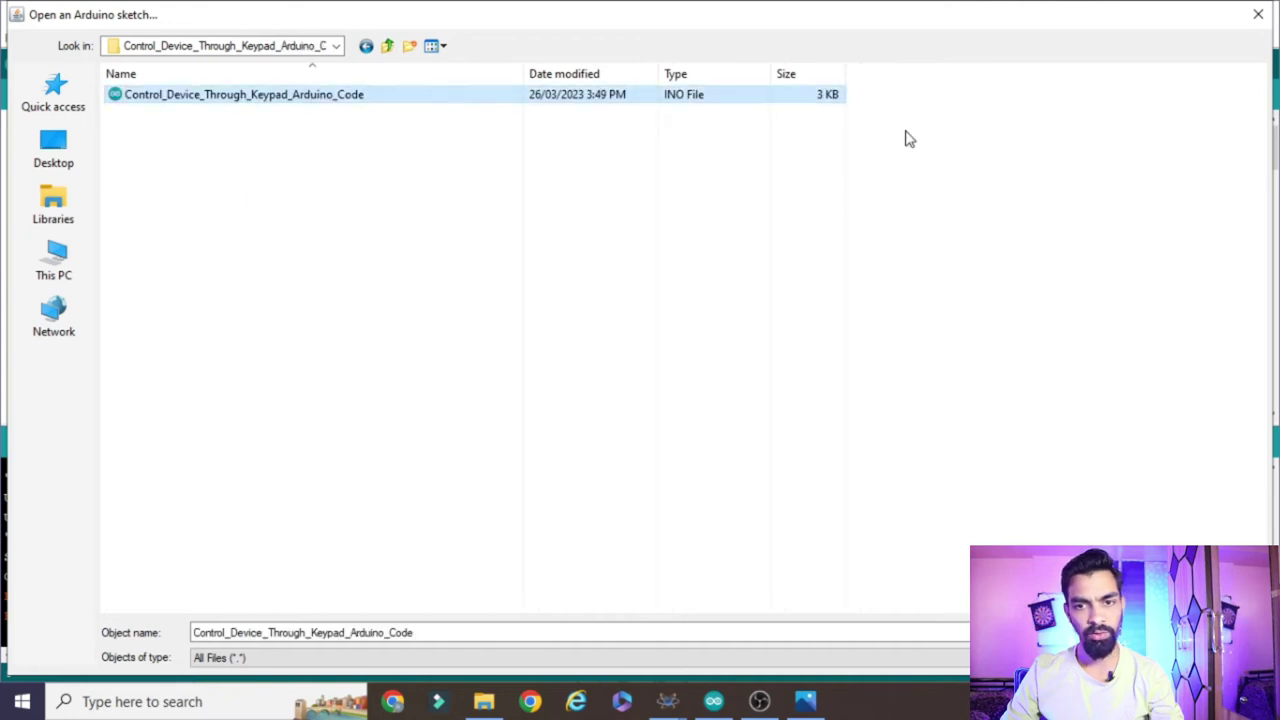
key("Return")
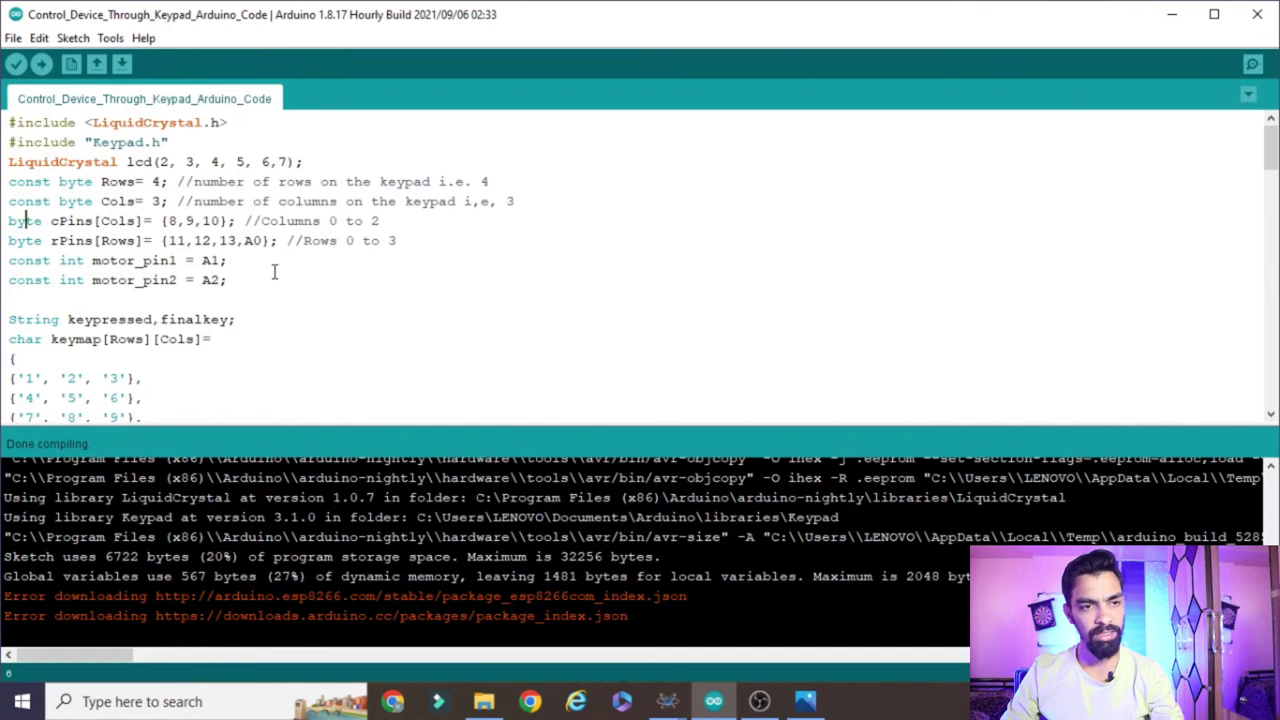
Compile the keypad sketch and select the generated .ino.hex file path in the build output.
left_click(15, 65)
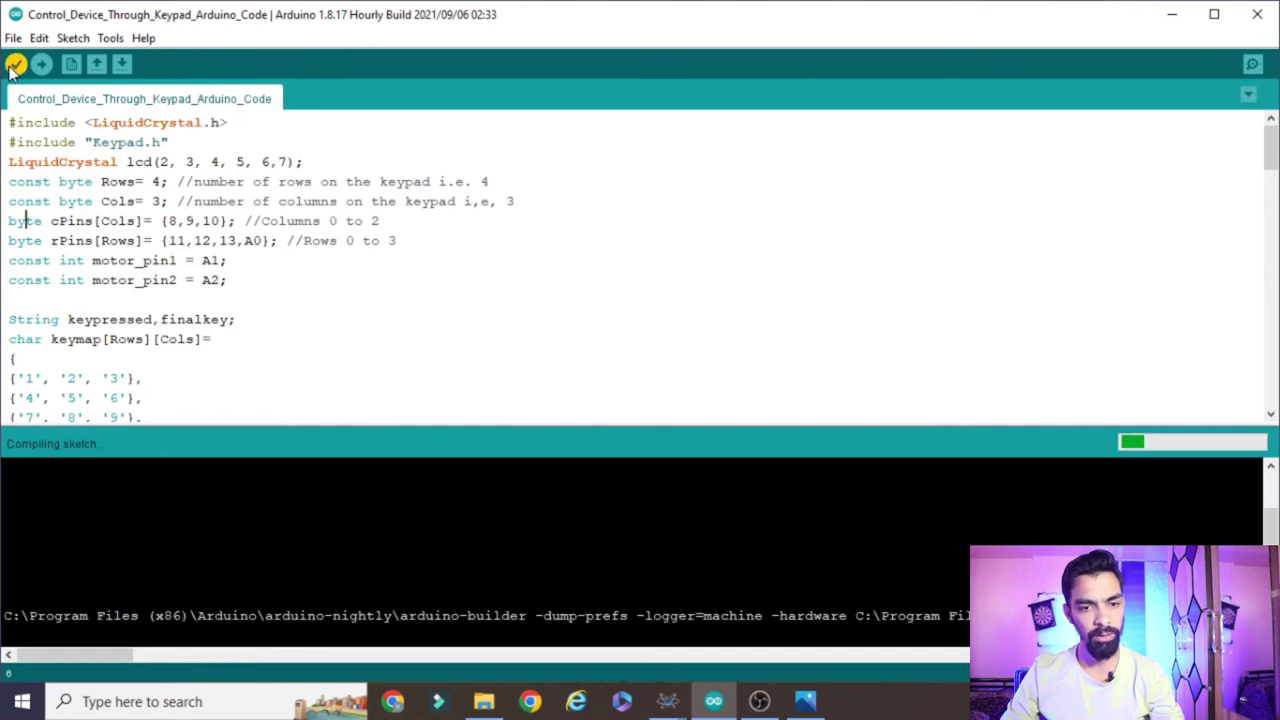
left_click_drag(105, 650, 163, 641)
left_click_drag(149, 651, 247, 650)
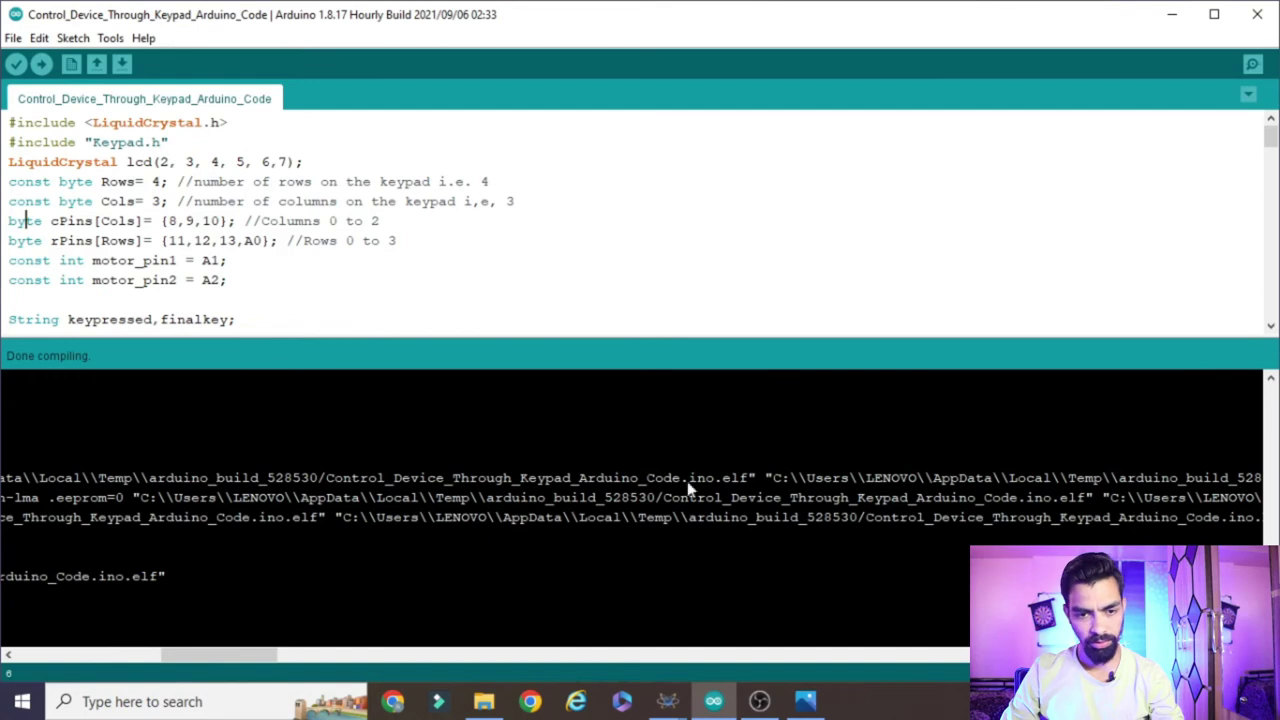
left_click_drag(343, 517, 1260, 520)
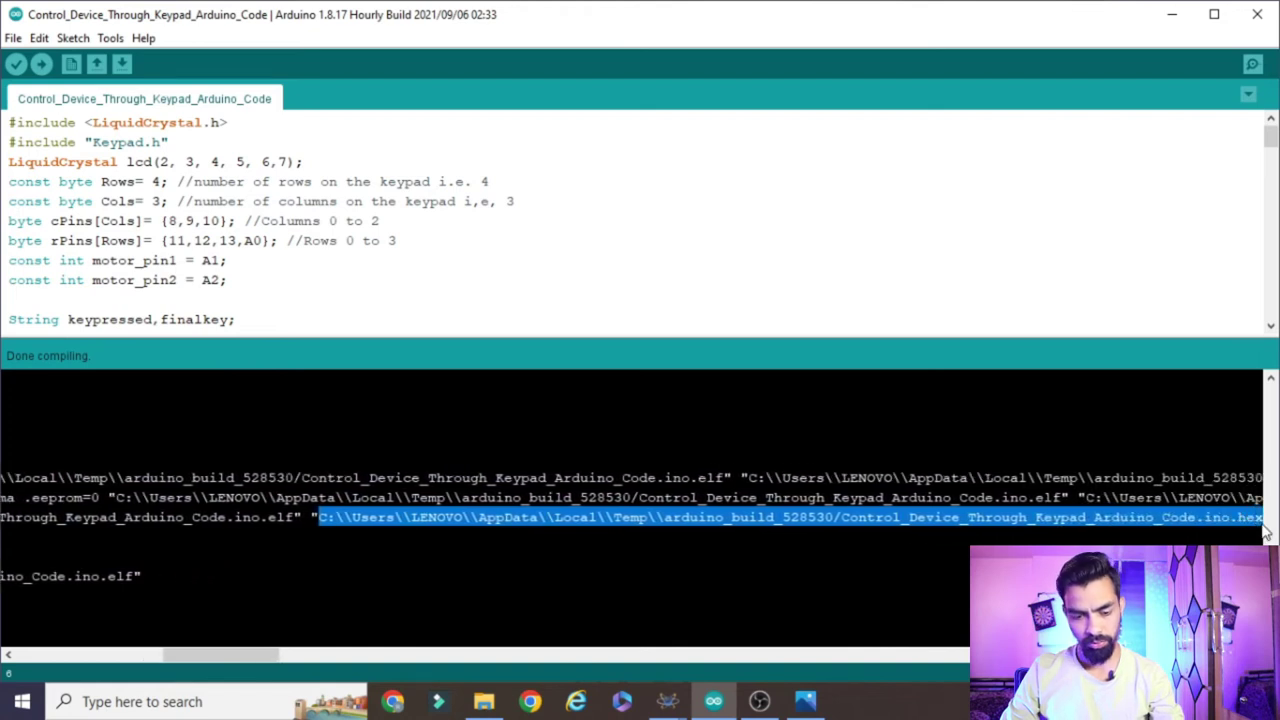
Open the Arduino SIM1 properties and paste the copied .hex path as its program file.
left_click(723, 634)
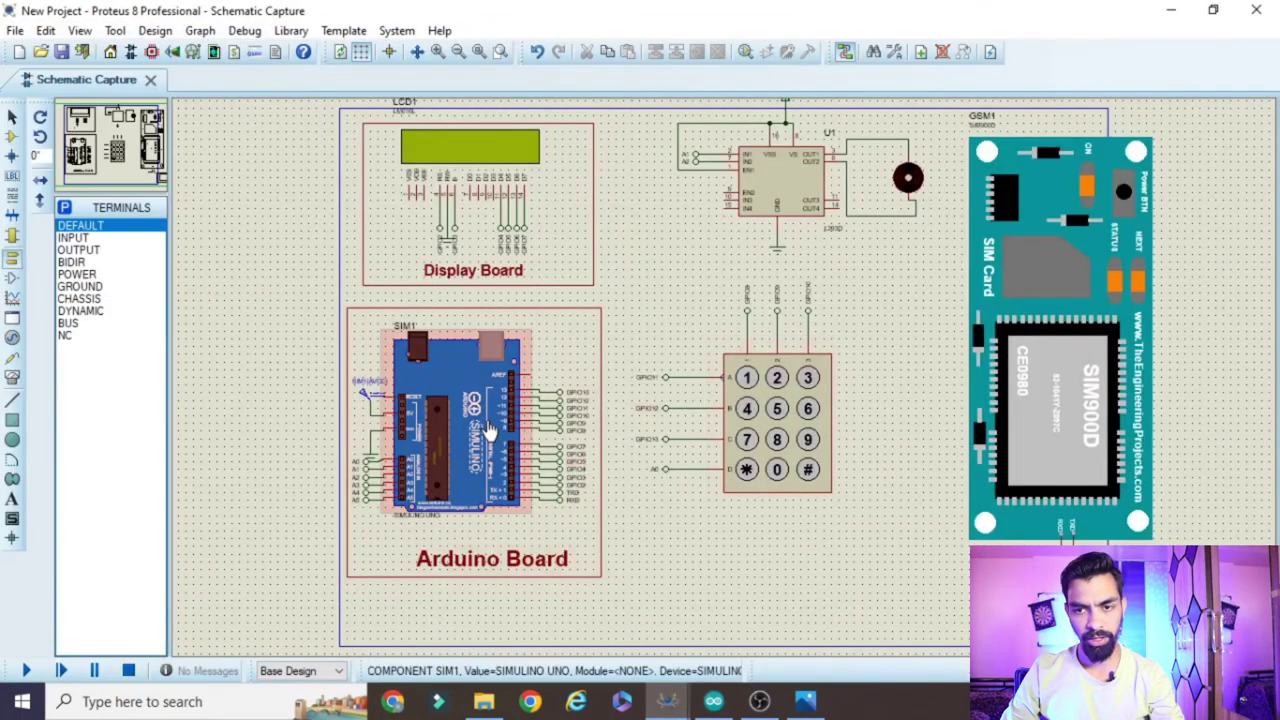
double_click(490, 430)
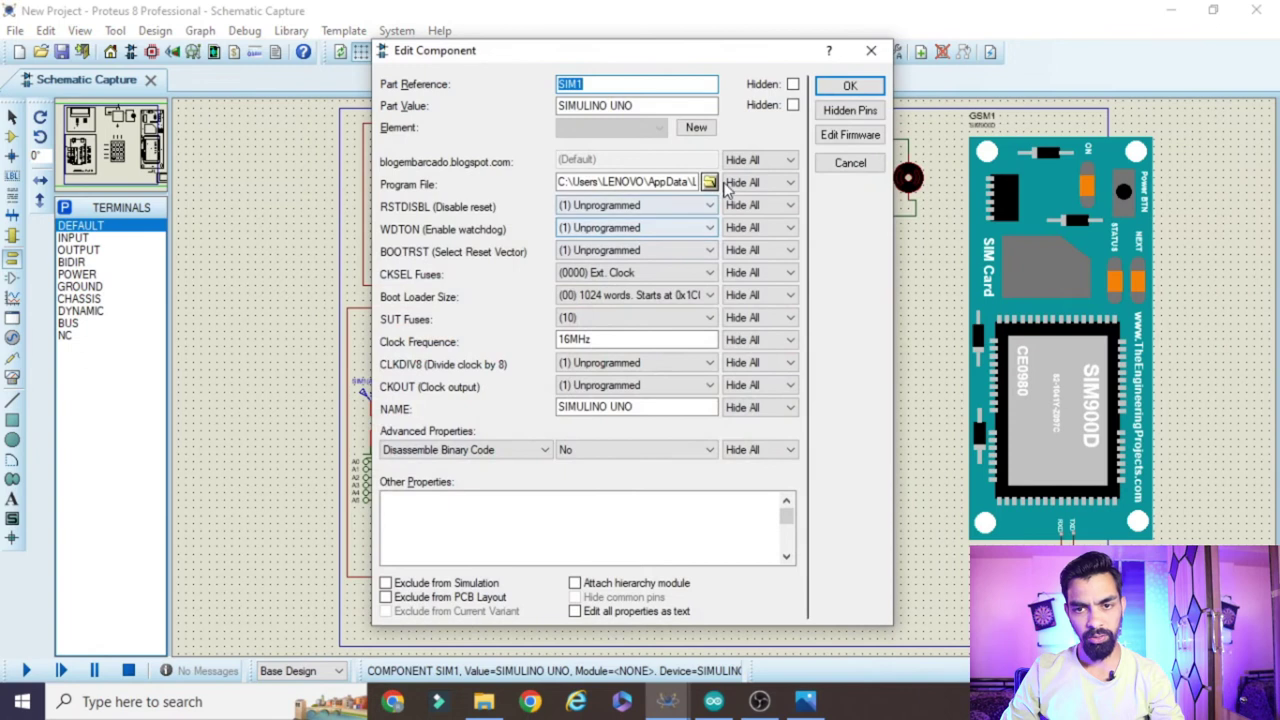
left_click(708, 182)
type("C:\\\\Users\\\\LENOVO\\\\AppData\\\\Local\\\\Temp\\\\arduino_build_528530/Control_Device_Through_Keypad_Arduino_Code.ino.hex")
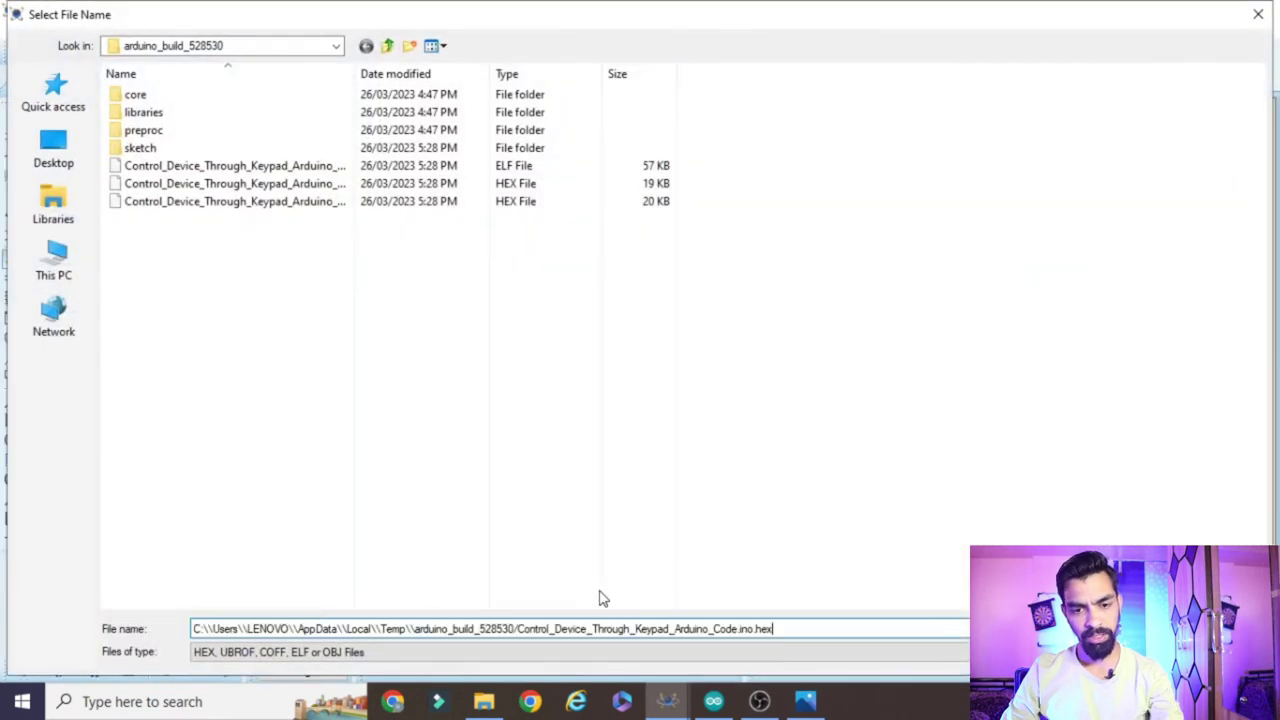
Fix the path's doubled backslashes and apply Control_Device_Through_Keypad_Arduino_Code.ino.hex as the program file.
left_click(521, 629)
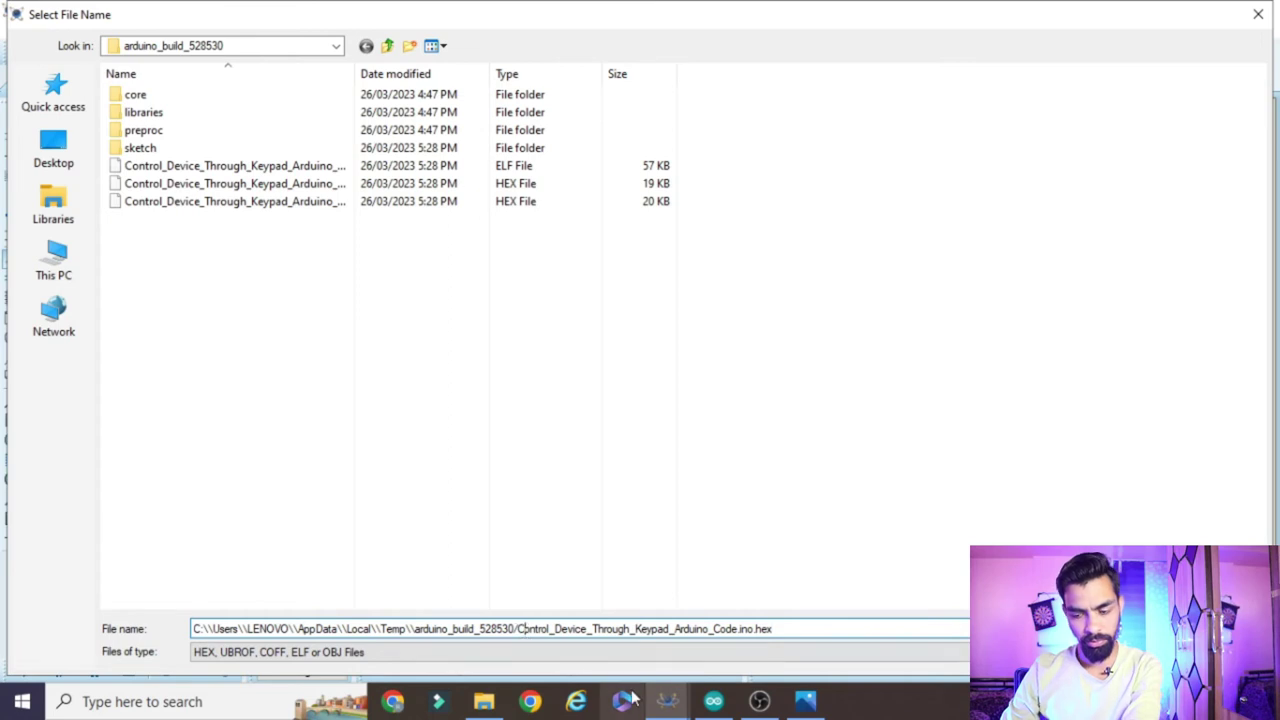
key("BackSpace")
type("\\")
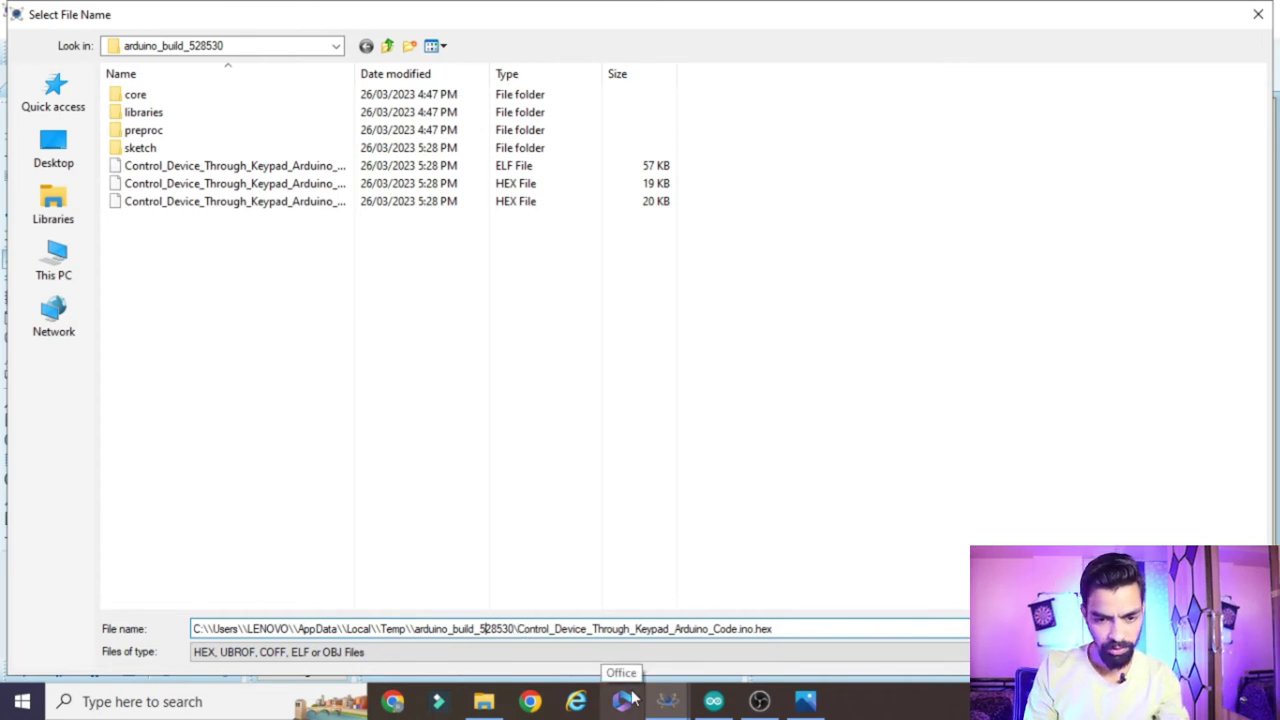
key("BackSpace")
key("Left")
key("Left")
key("Left")
key("Left")
key("Left")
key("BackSpace")
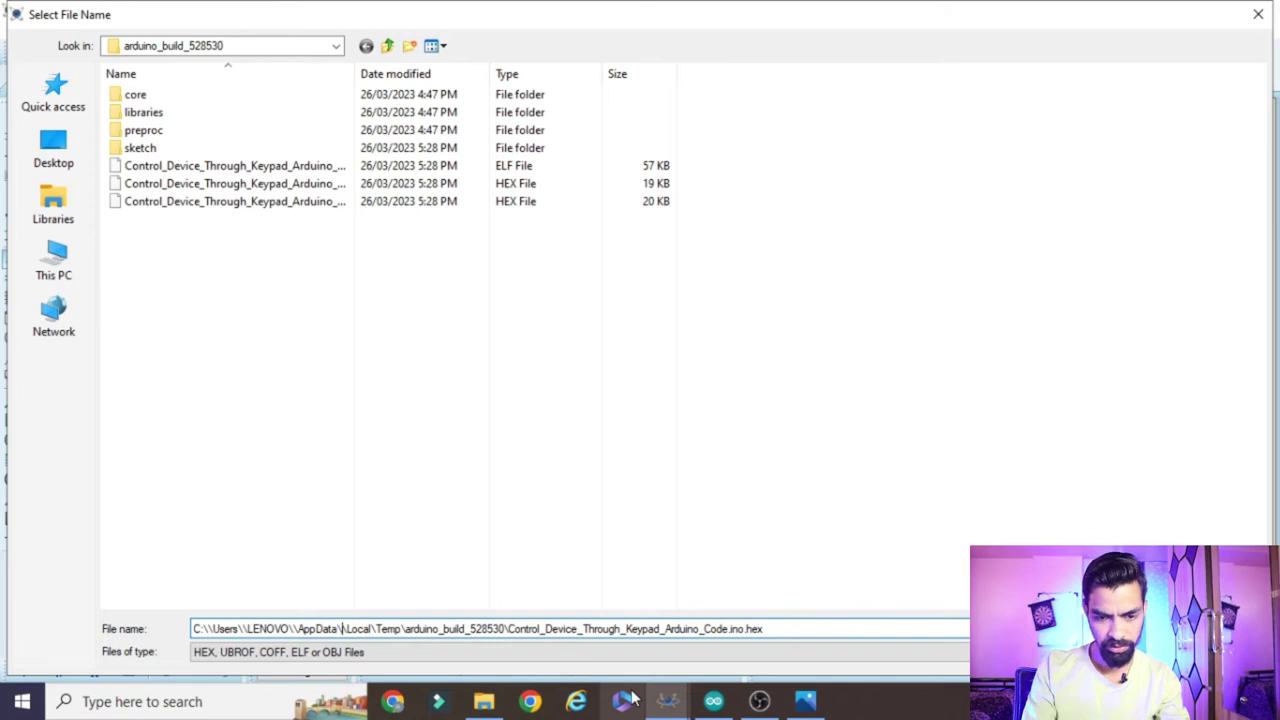
key("BackSpace")
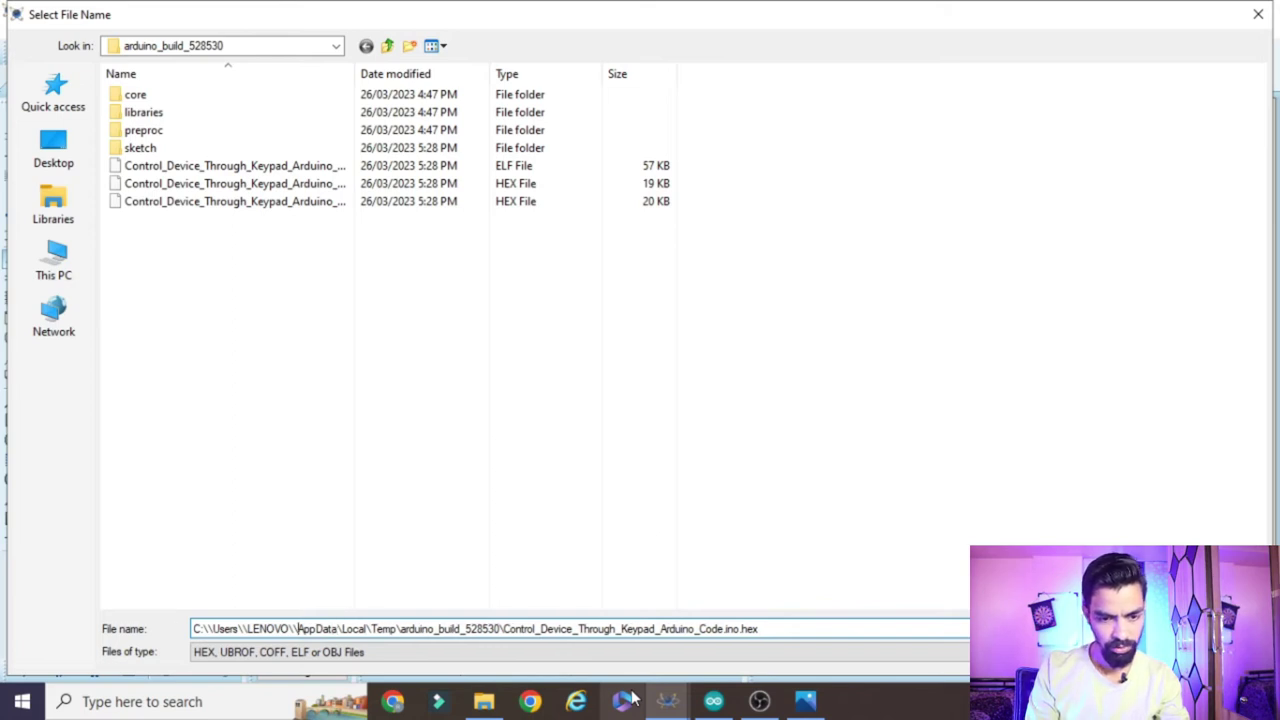
key("BackSpace")
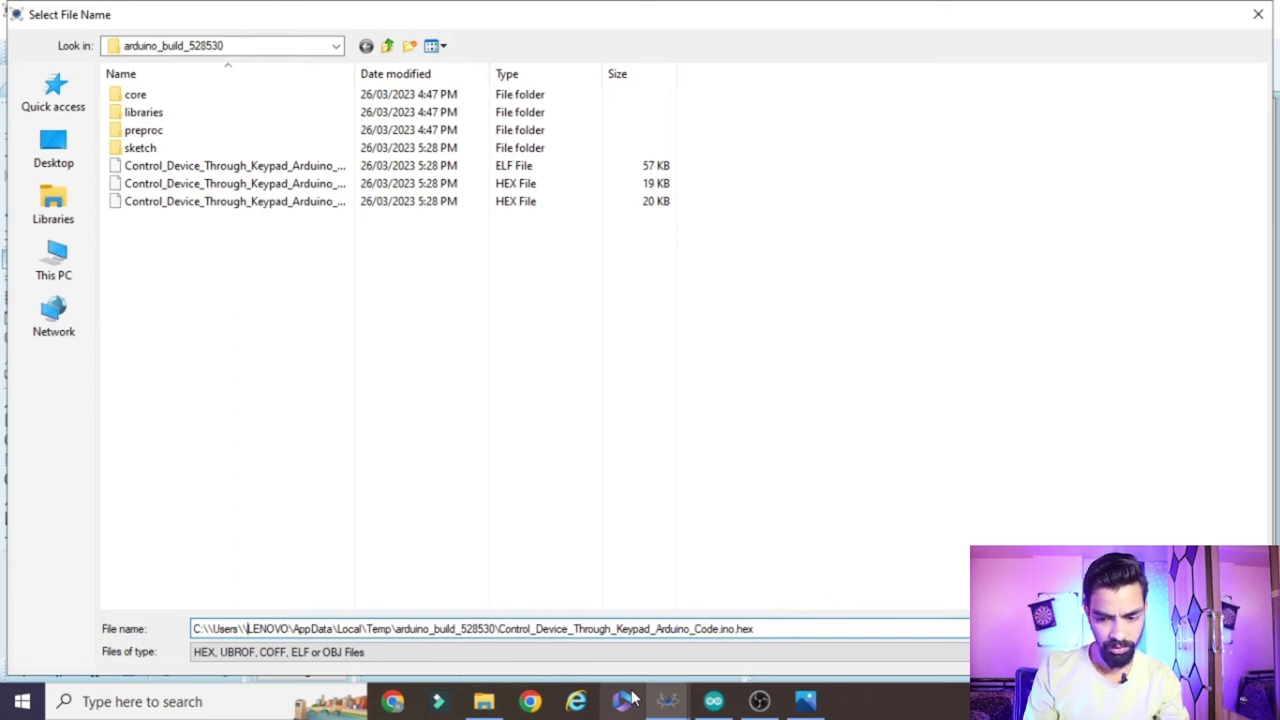
key("BackSpace")
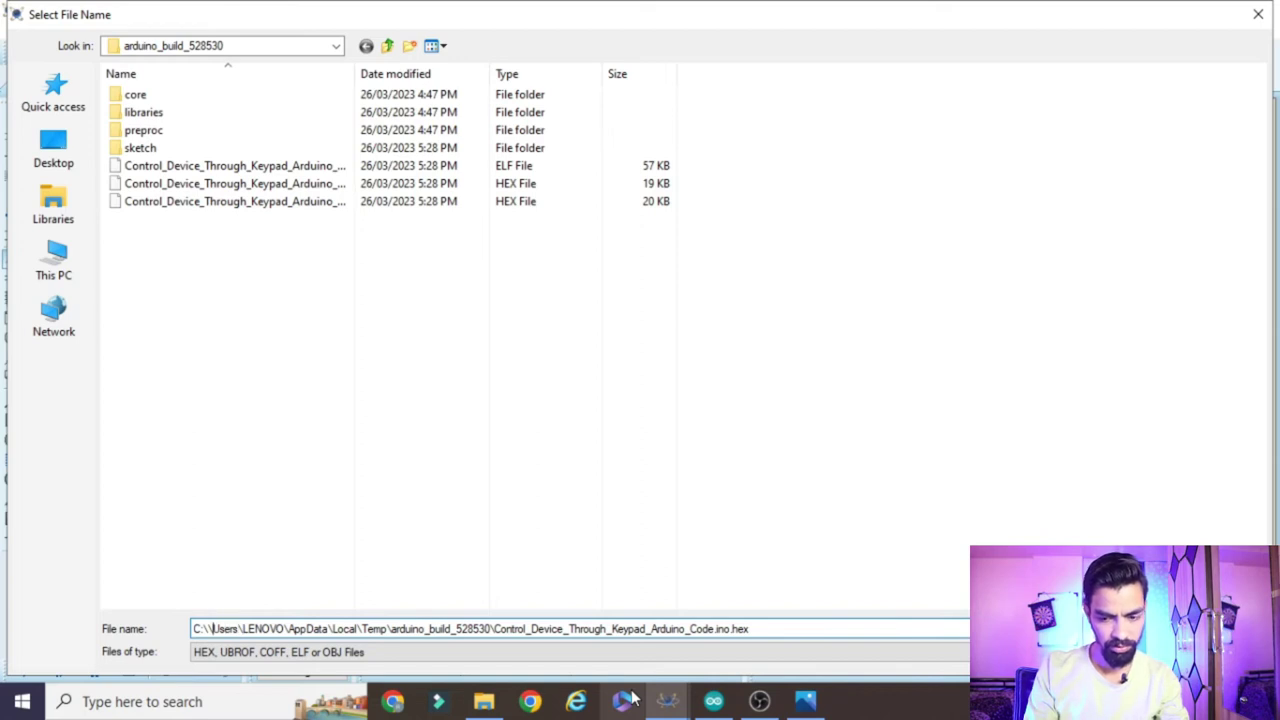
key("BackSpace")
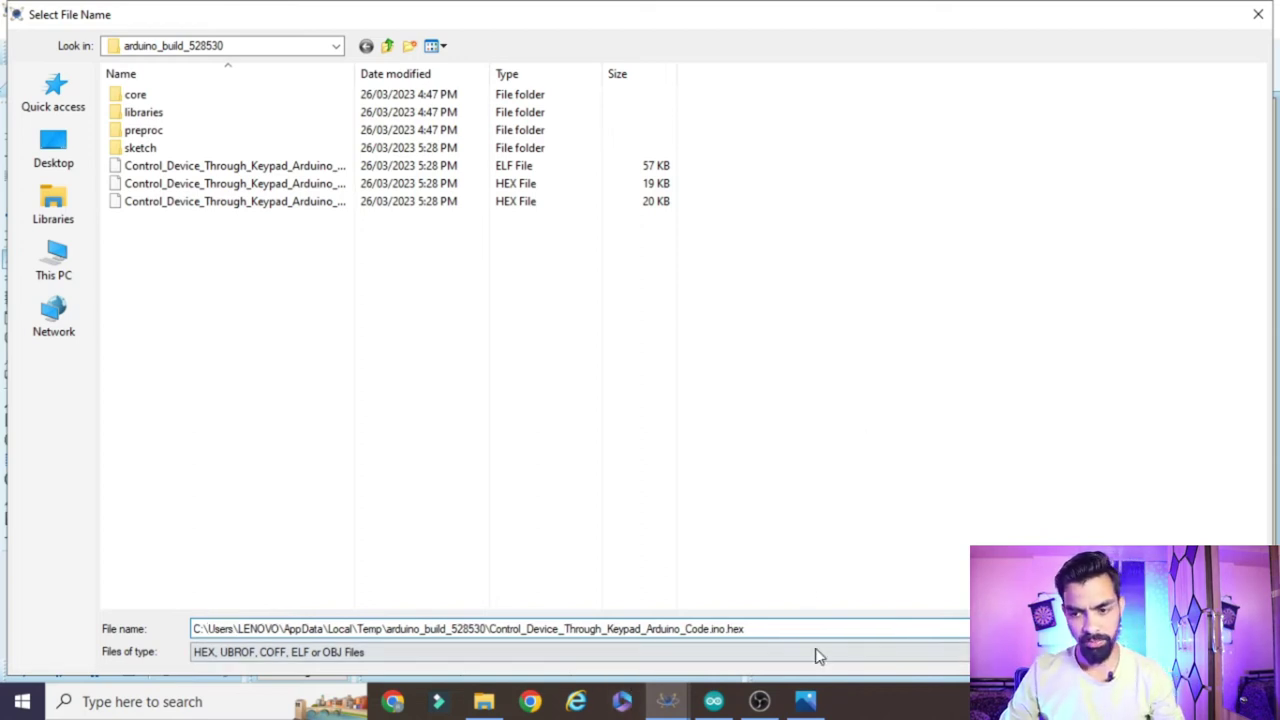
key("Return")
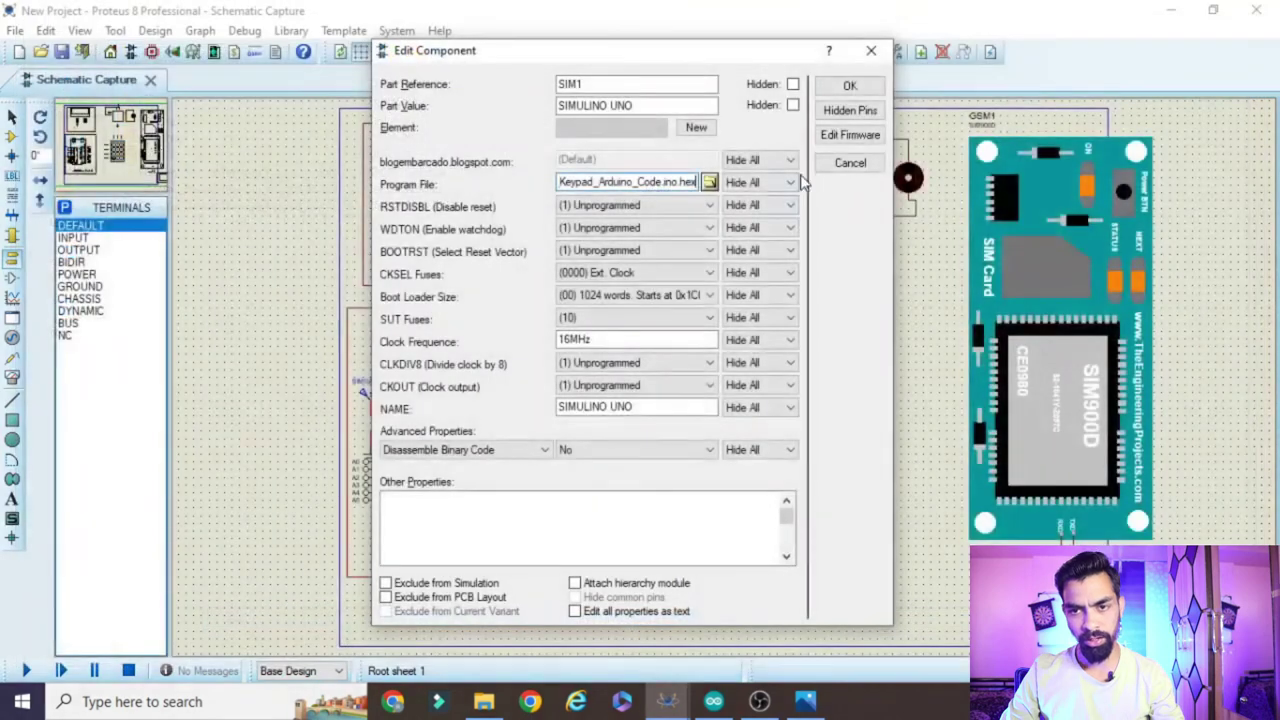
left_click(848, 86)
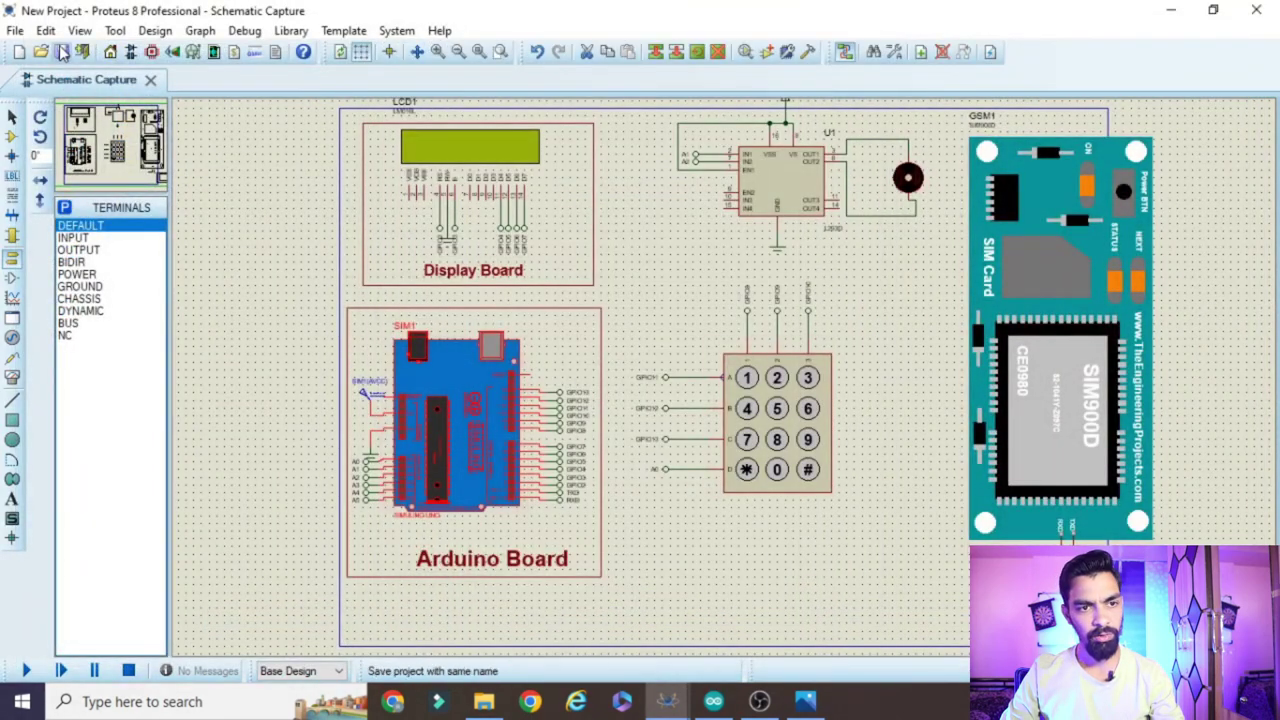
Run the simulation and enter the password on the keypad, then stop after the gate-opening message.
left_click(26, 671)
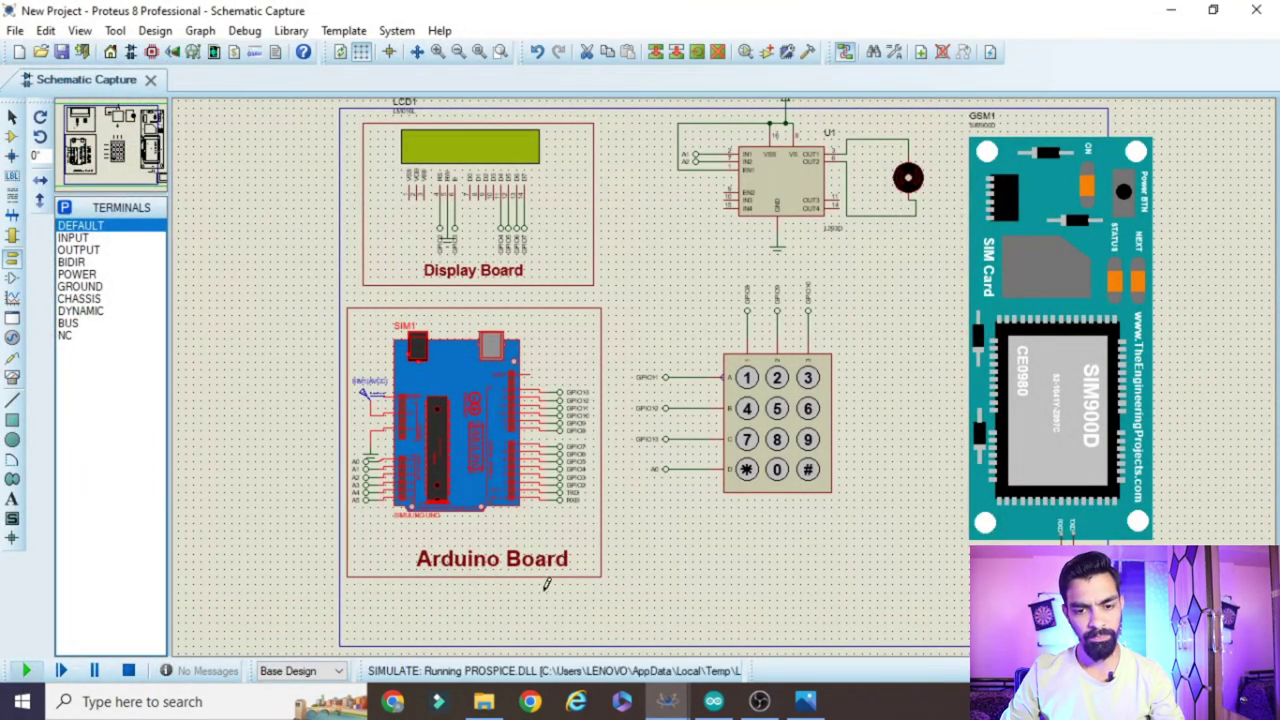
left_click_drag(329, 177, 169, 244)
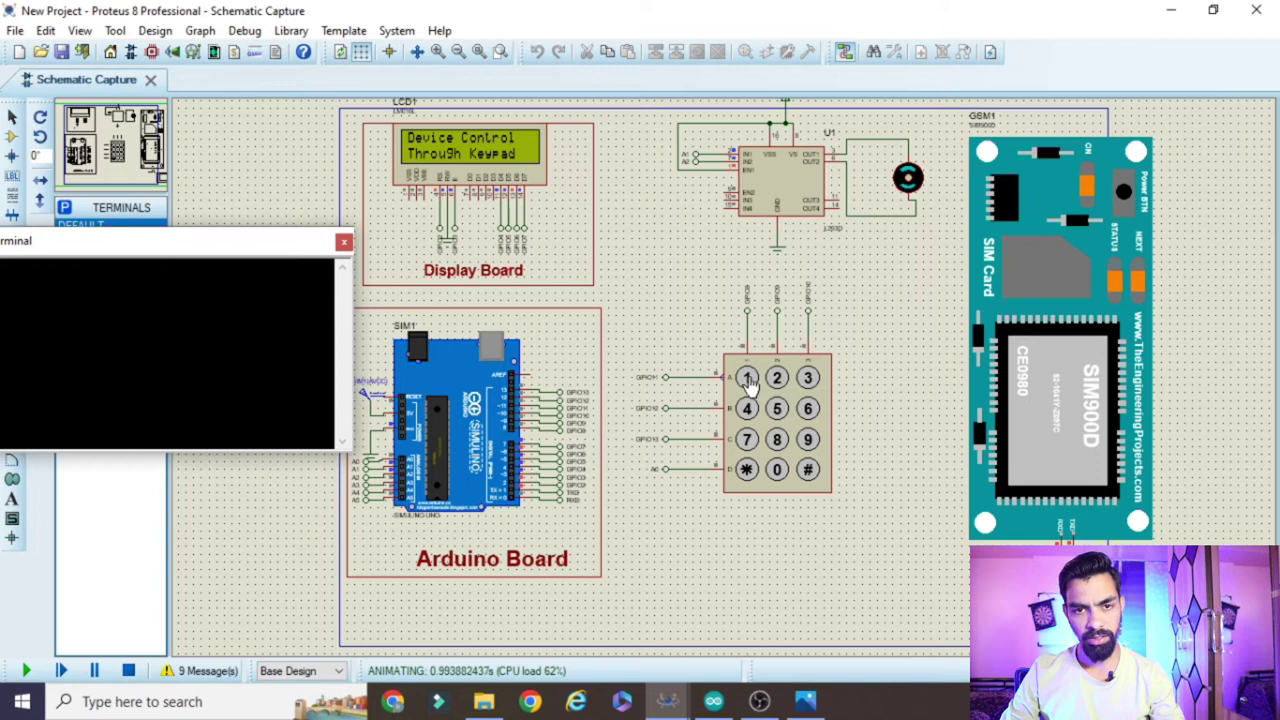
left_click(748, 383)
left_click(776, 380)
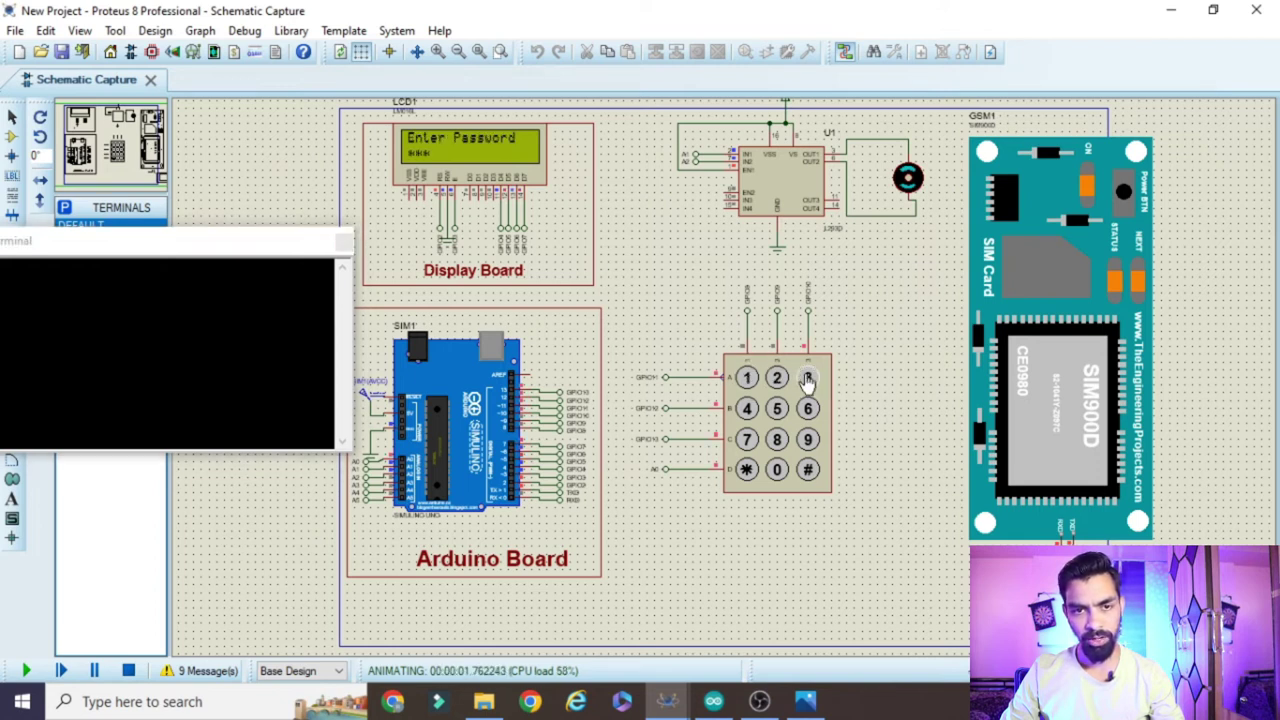
left_click(808, 471)
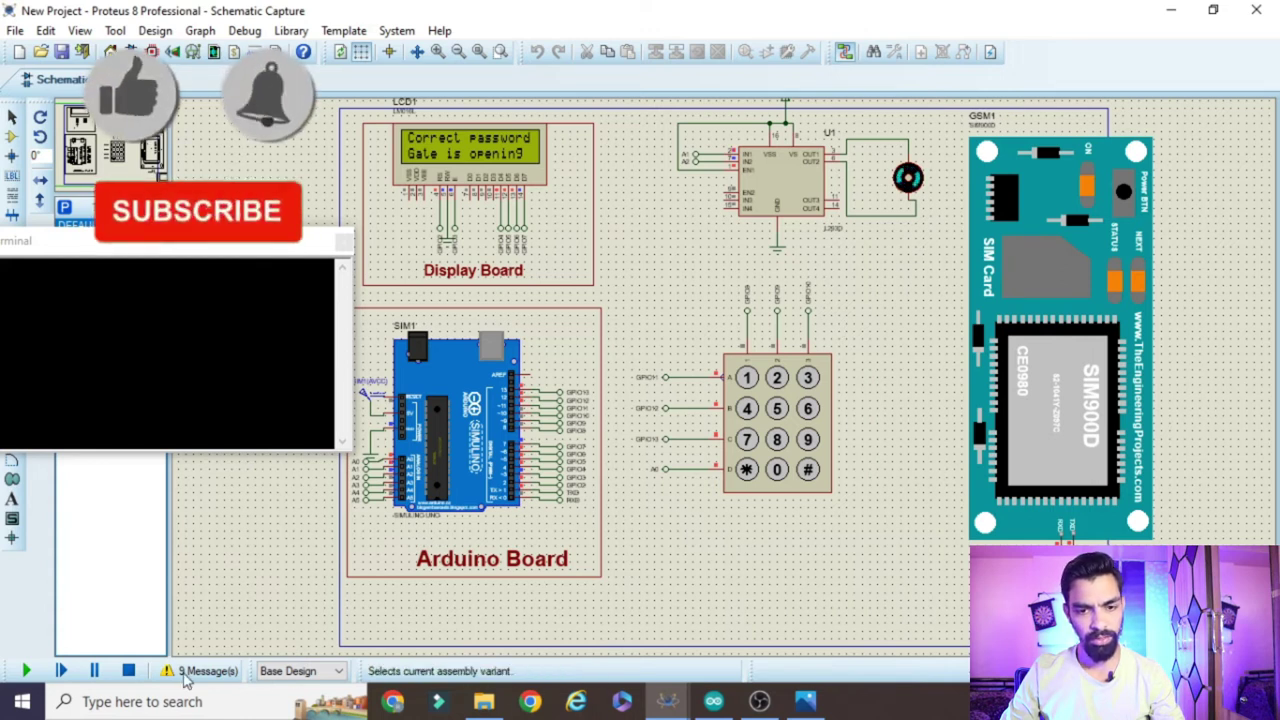
left_click(128, 670)
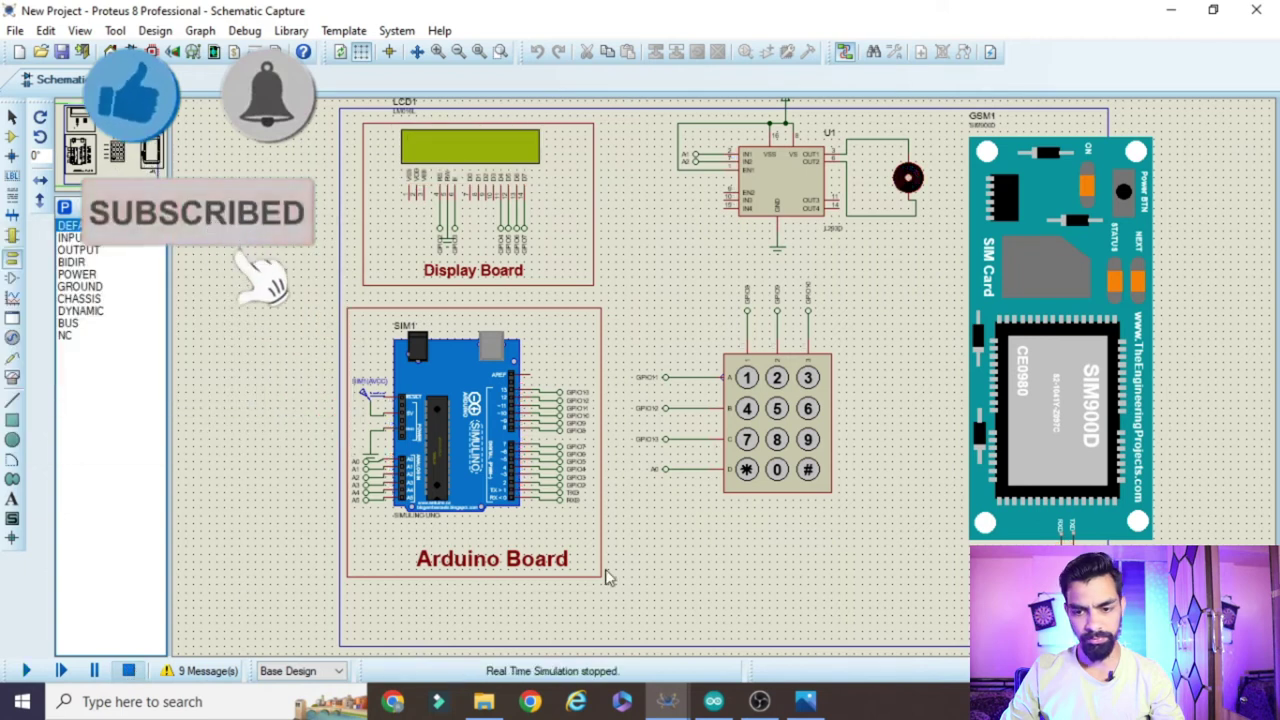
scroll(1240, 175, "right", 2)
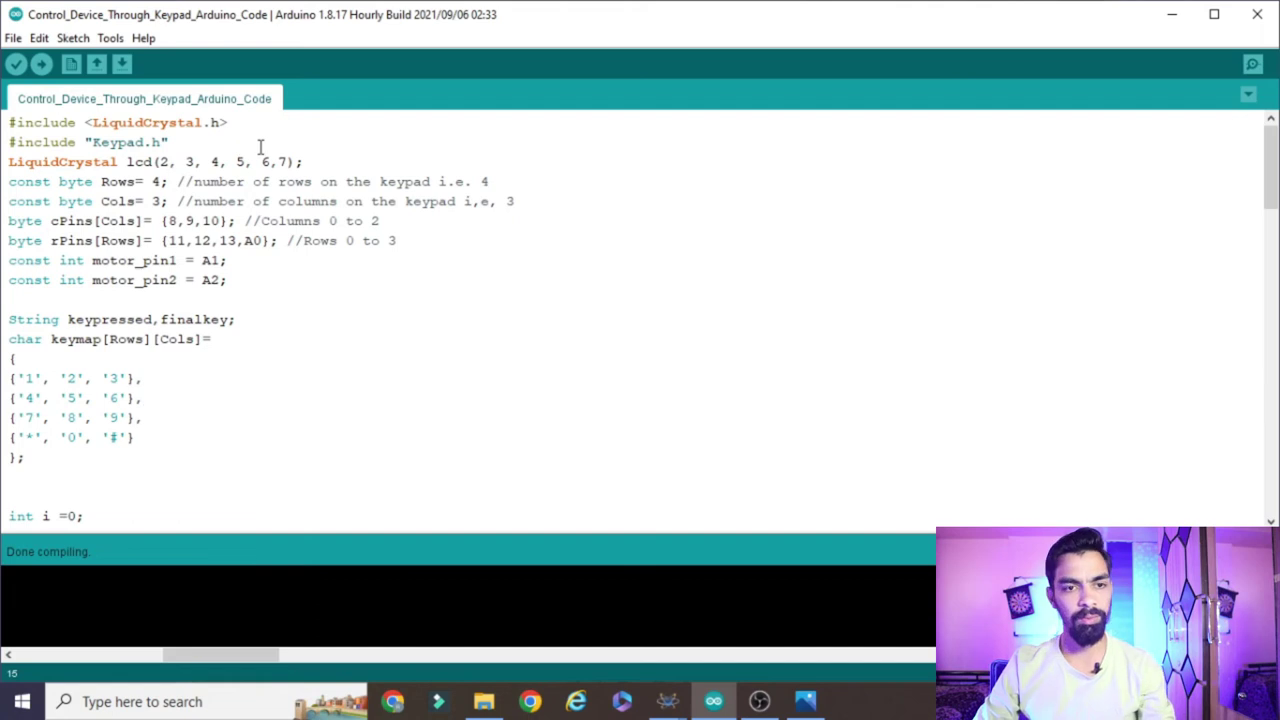
Highlight the LiquidCrystal and Keypad.h include lines of the sketch.
left_click_drag(260, 123, 180, 108)
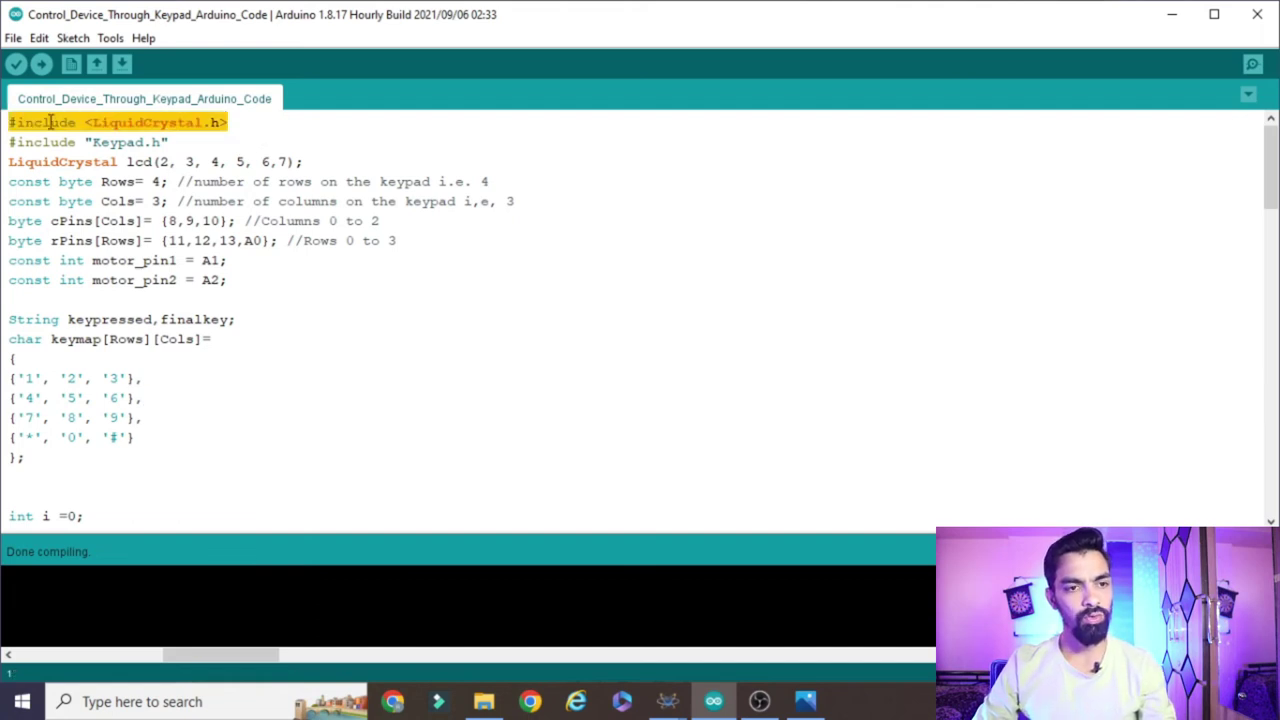
left_click(11, 123)
double_click(102, 122)
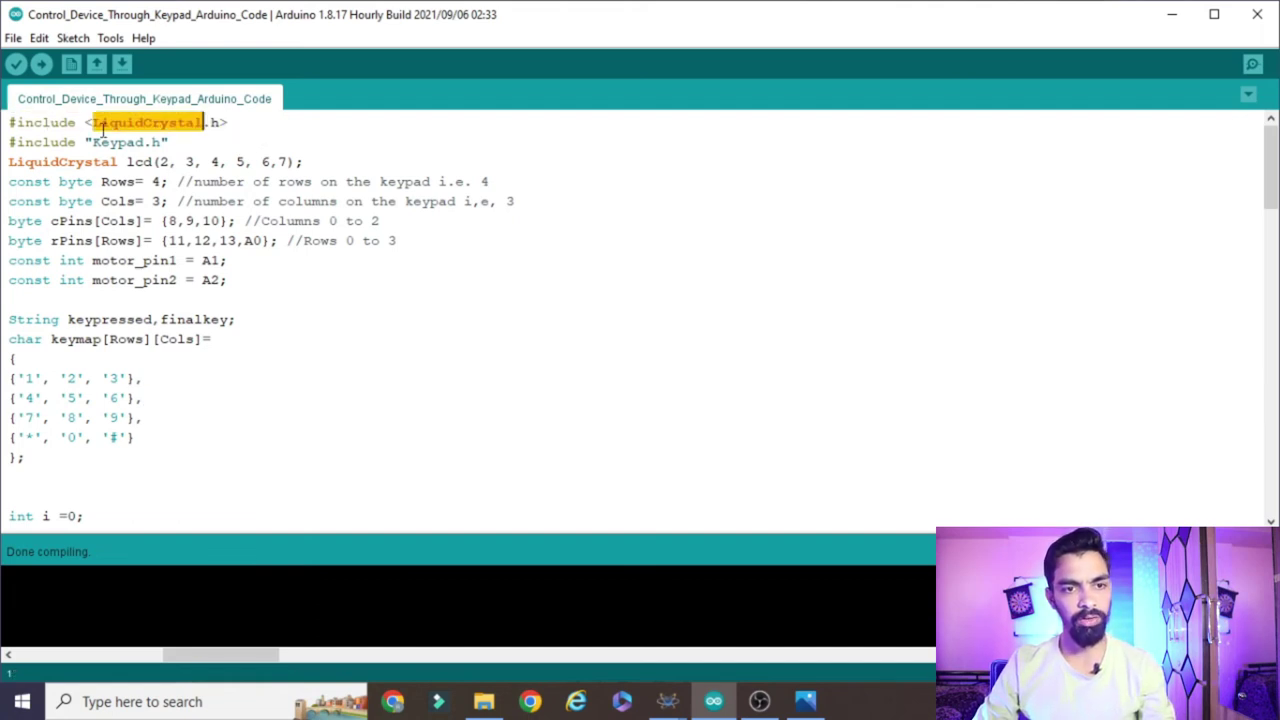
left_click(253, 133)
left_click_drag(253, 122, 10, 122)
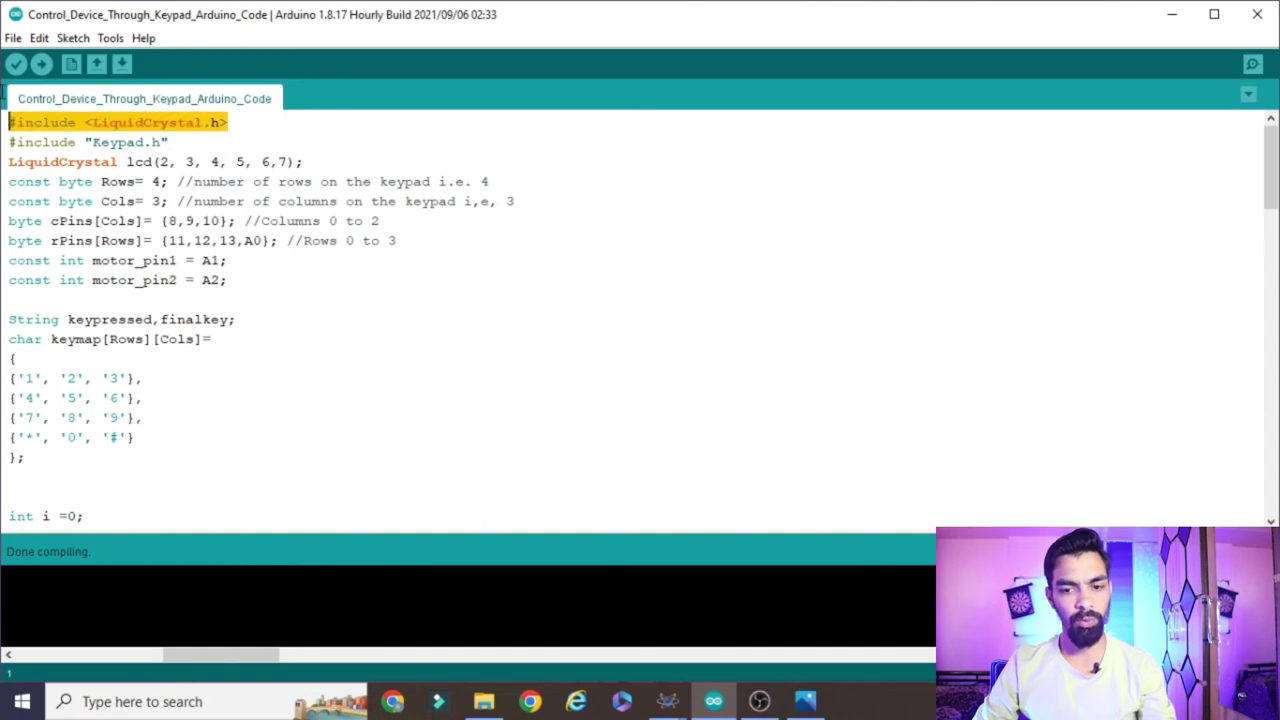
left_click(263, 120)
left_click_drag(263, 120, 5, 88)
left_click_drag(183, 141, 5, 142)
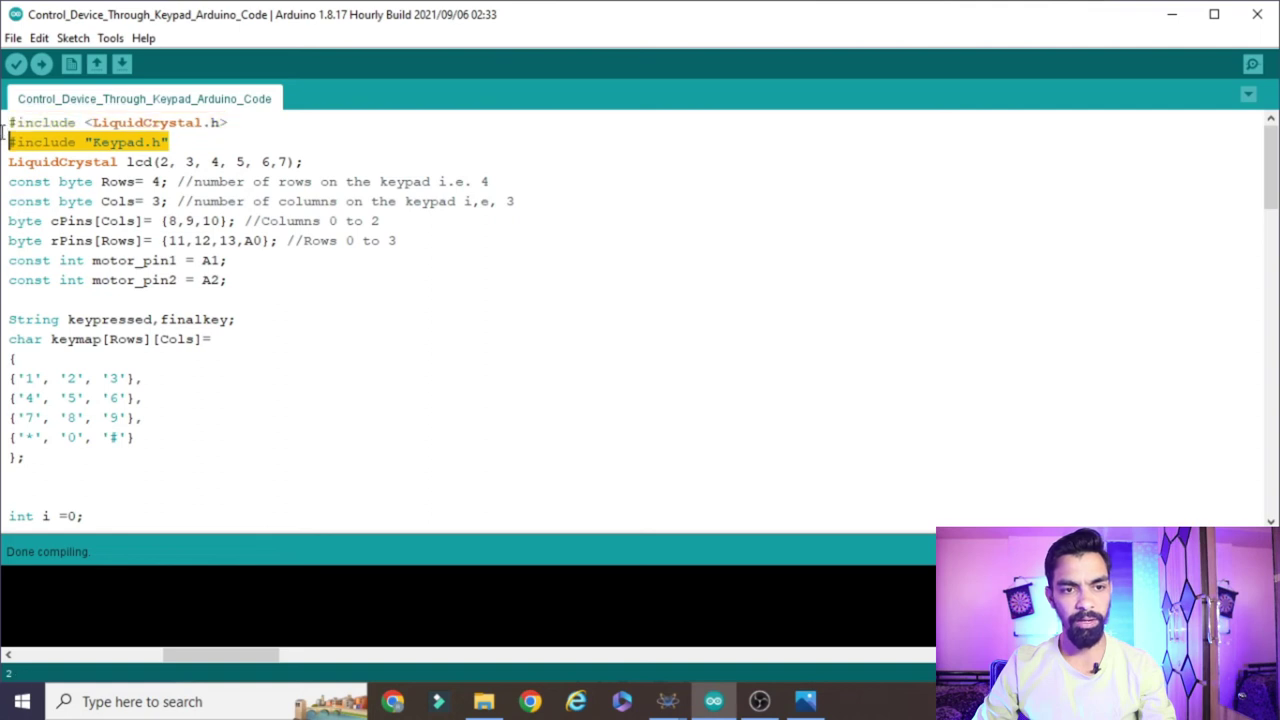
left_click(157, 161)
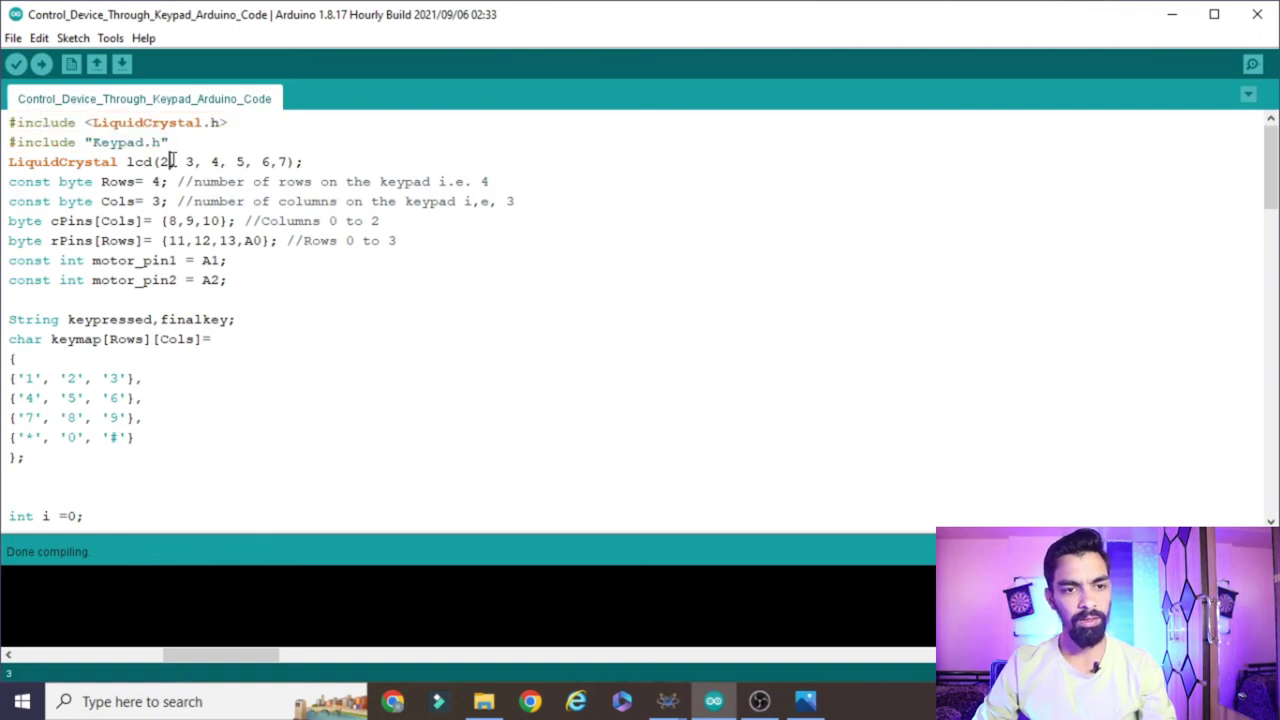
Go over the LCD pin setup line and the keypad Rows and Cols definitions.
left_click_drag(160, 162, 176, 162)
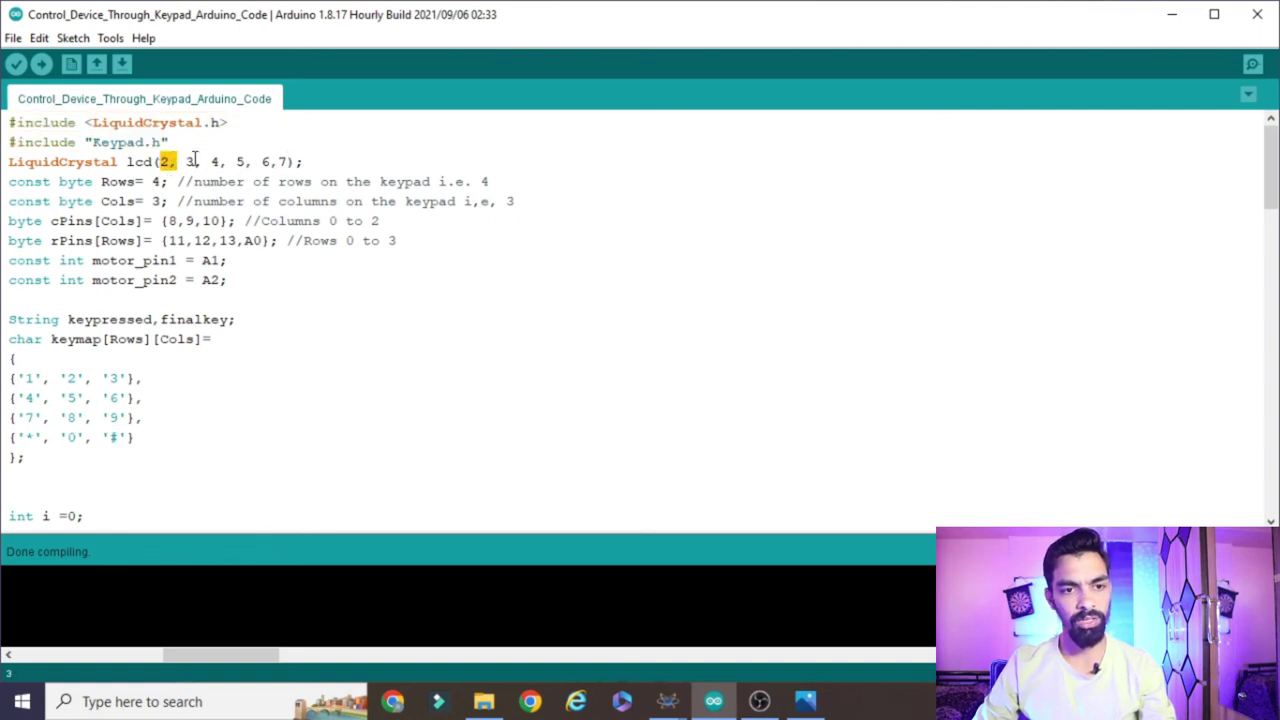
left_click_drag(316, 161, 5, 162)
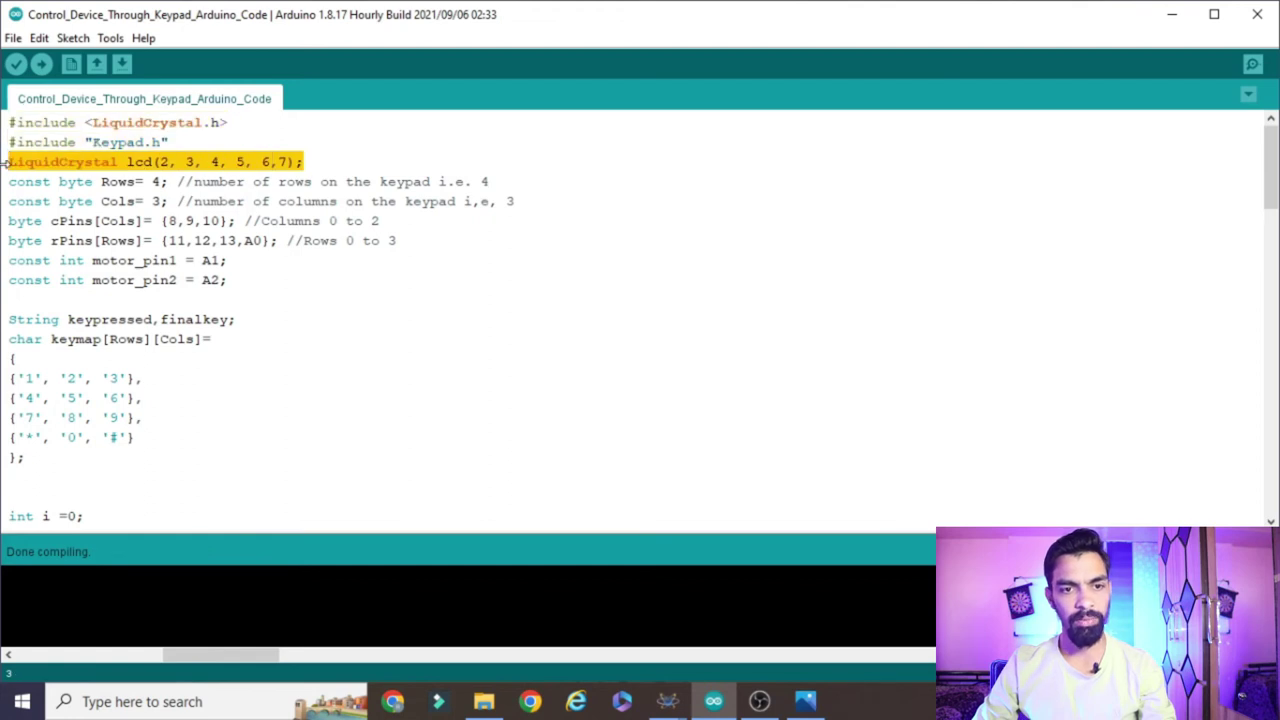
left_click(300, 162)
double_click(130, 181)
left_click(138, 182)
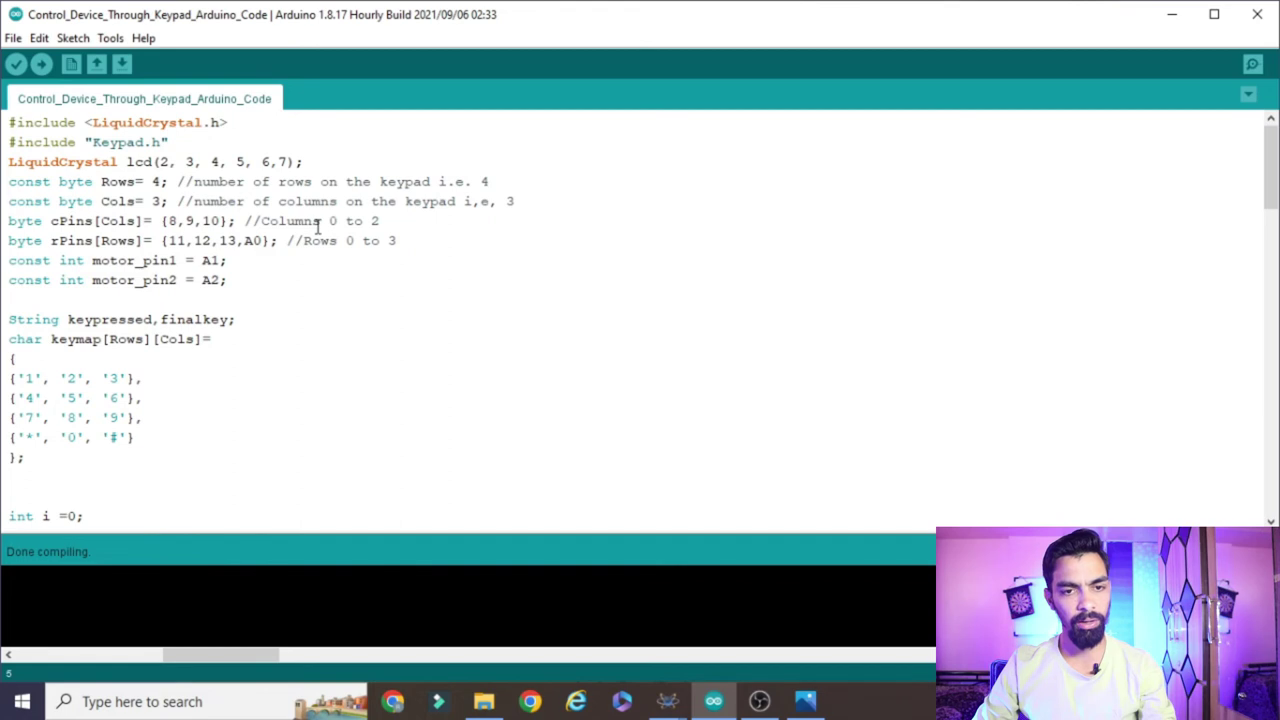
left_click(345, 181)
left_click_drag(552, 207, 8, 198)
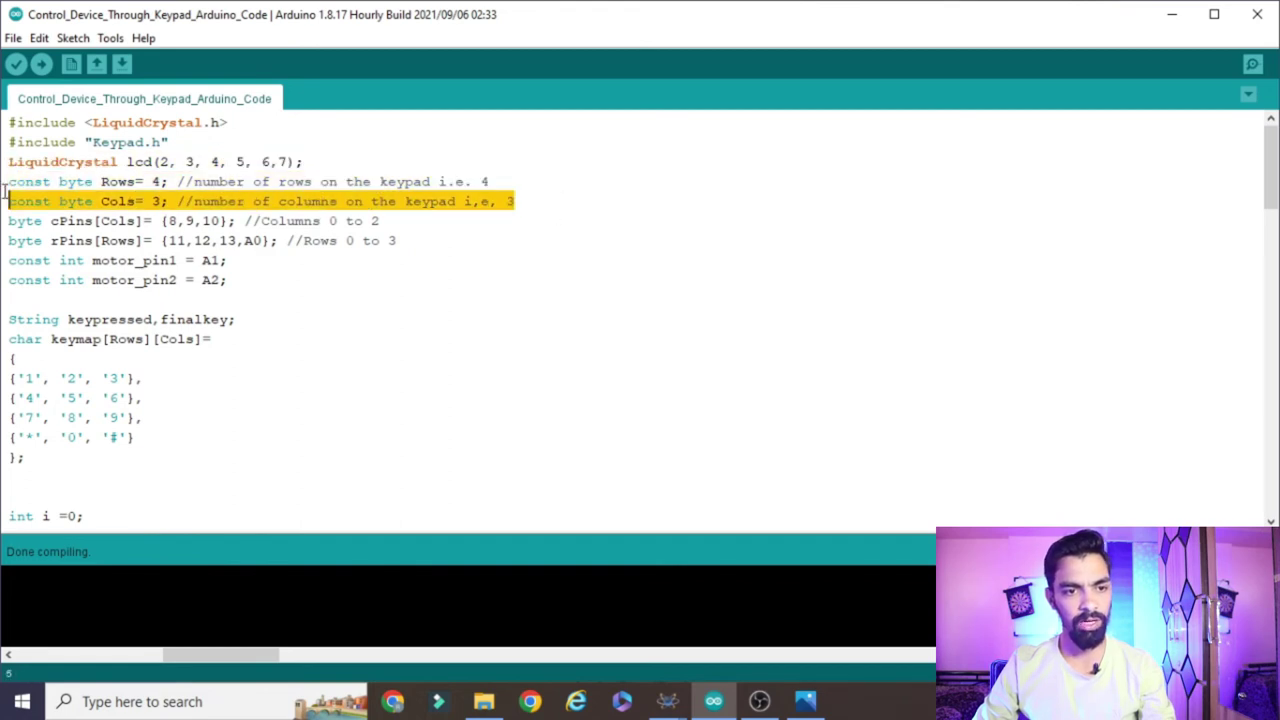
left_click(62, 221)
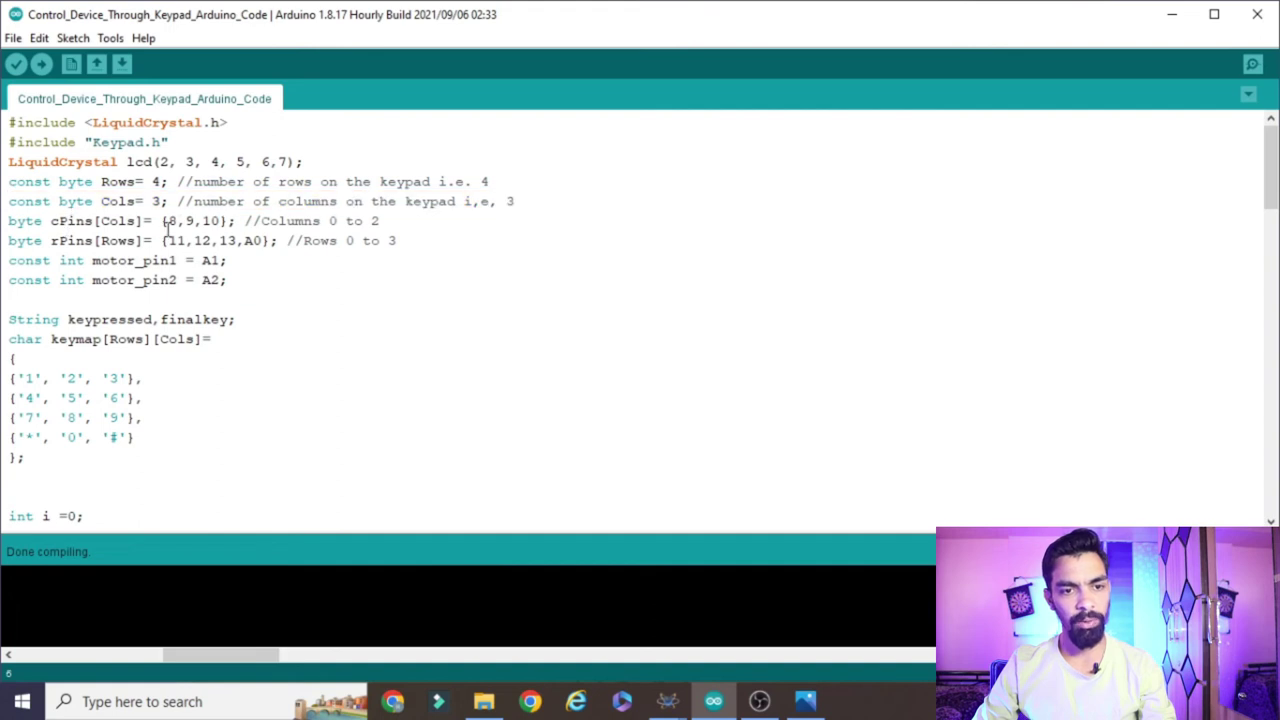
Highlight the keypad column and row pin lists.
left_click_drag(399, 216, 22, 221)
left_click_drag(422, 247, 8, 220)
left_click(171, 226)
left_click(188, 241)
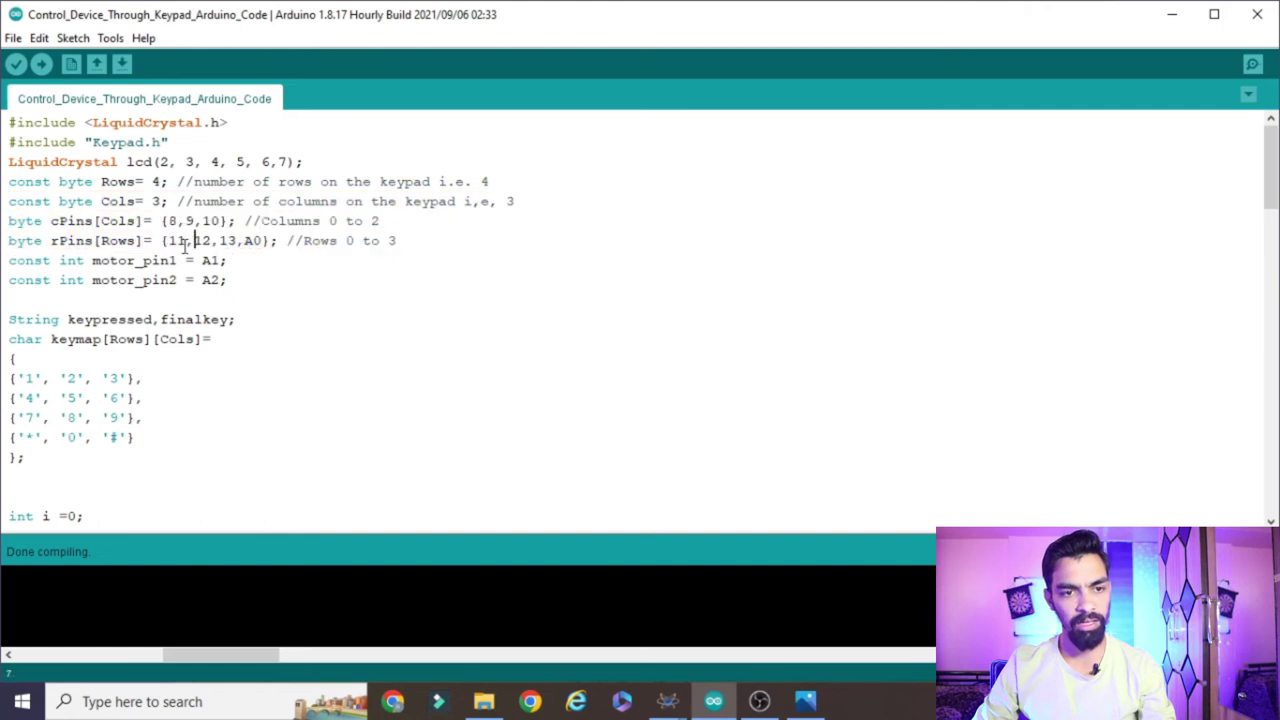
left_click(265, 242)
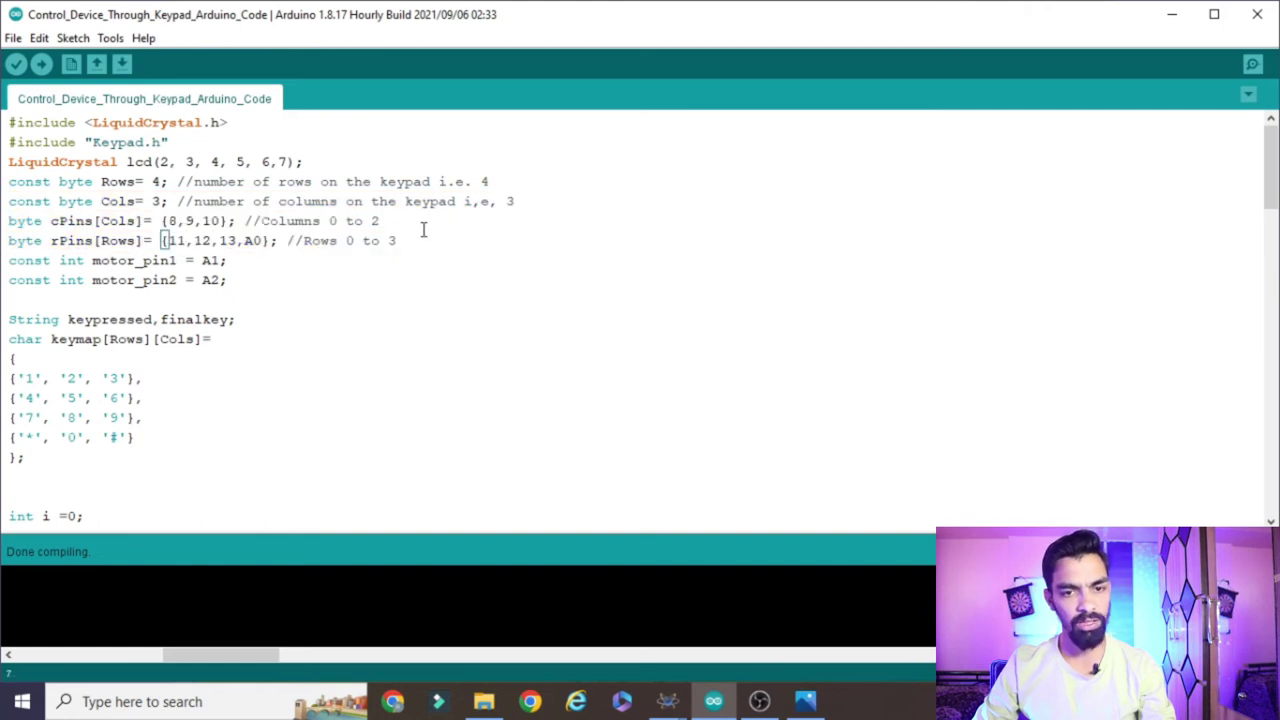
left_click_drag(414, 231, 6, 216)
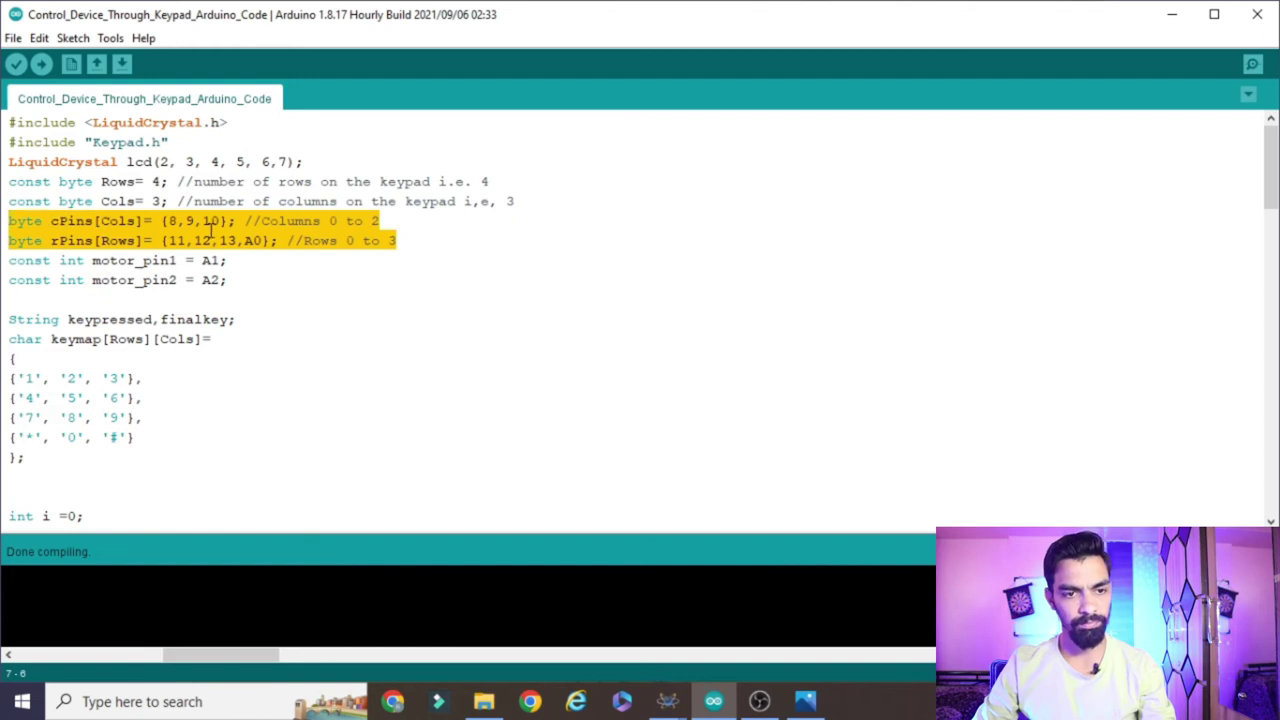
Highlight the motor_pin1 and motor_pin2 definitions on pins A1 and A2.
double_click(140, 261)
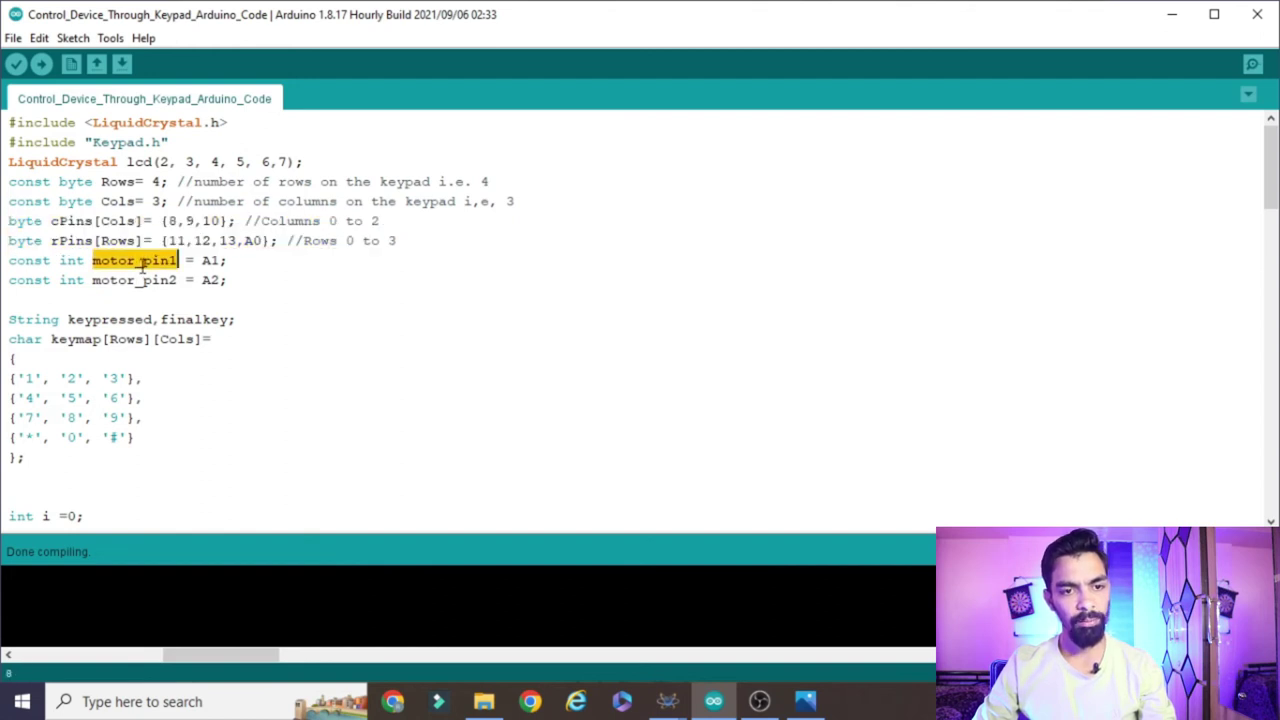
double_click(150, 280)
left_click(209, 261)
left_click_drag(260, 280, 6, 260)
left_click(308, 286)
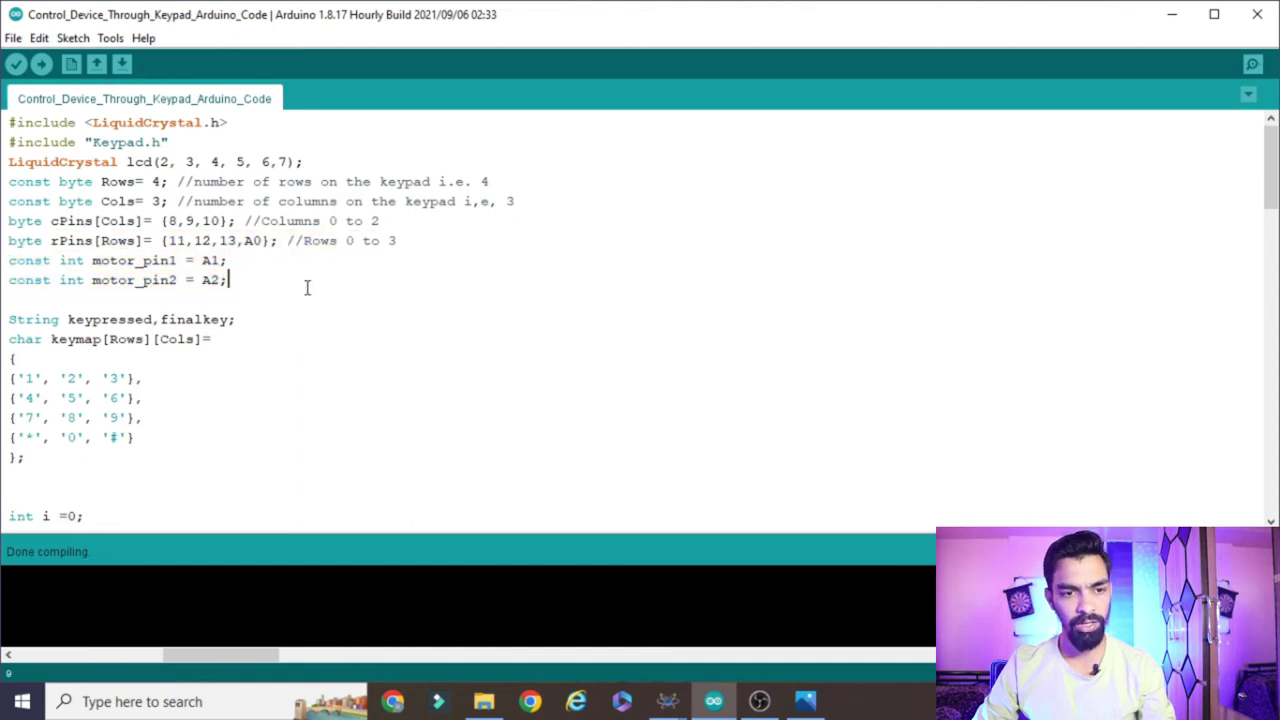
scroll(297, 229, "down", 3)
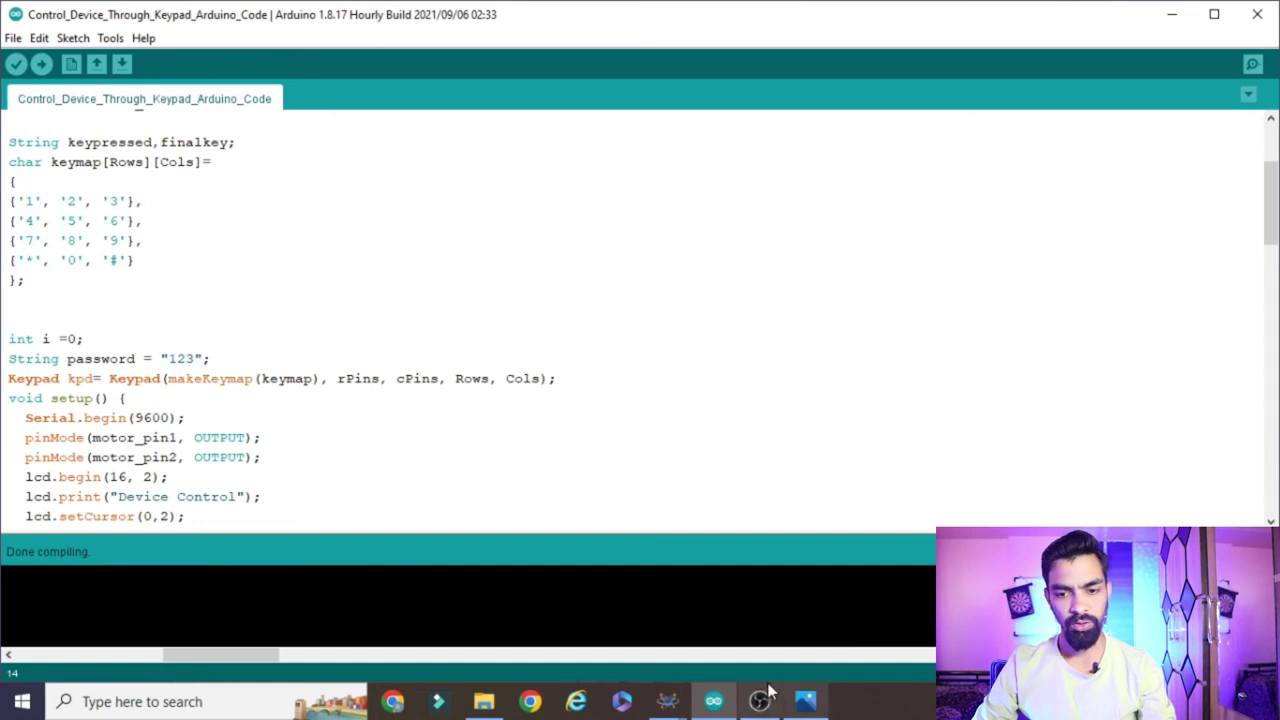
Glance at the Proteus schematic, then return to the keypad sketch.
left_click(593, 630)
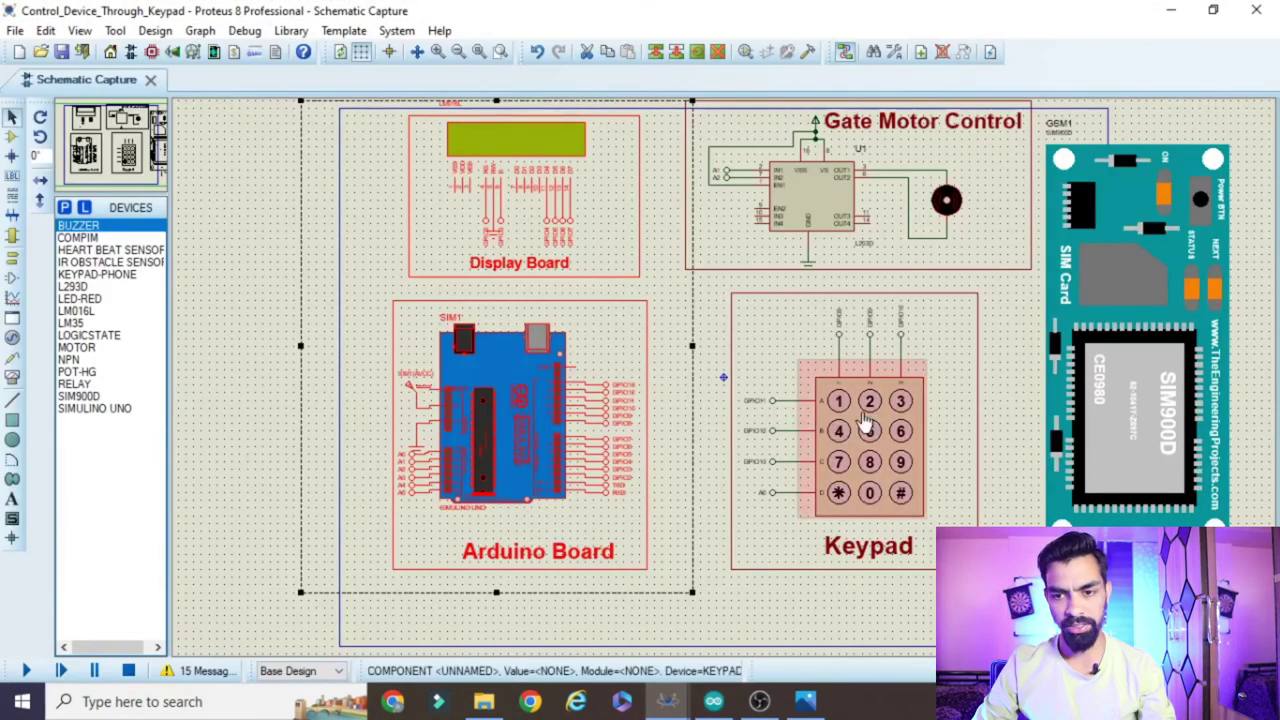
scroll(818, 428, "up", 1)
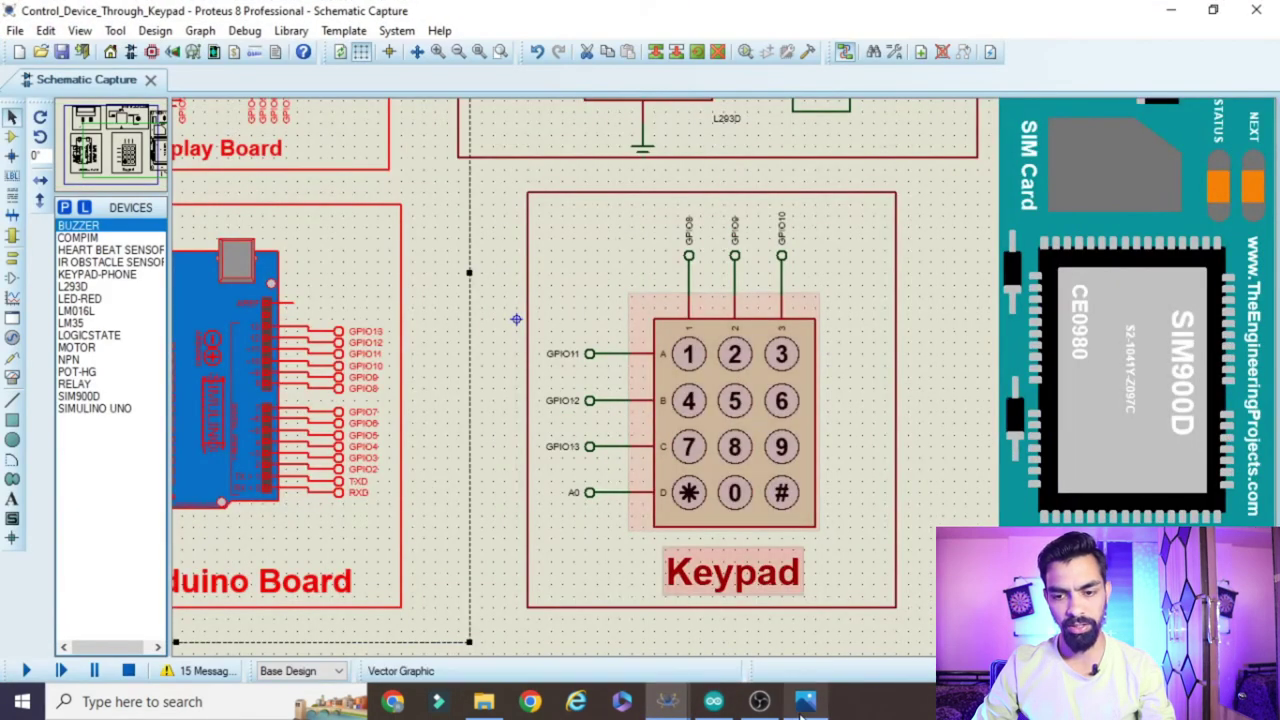
left_click(713, 701)
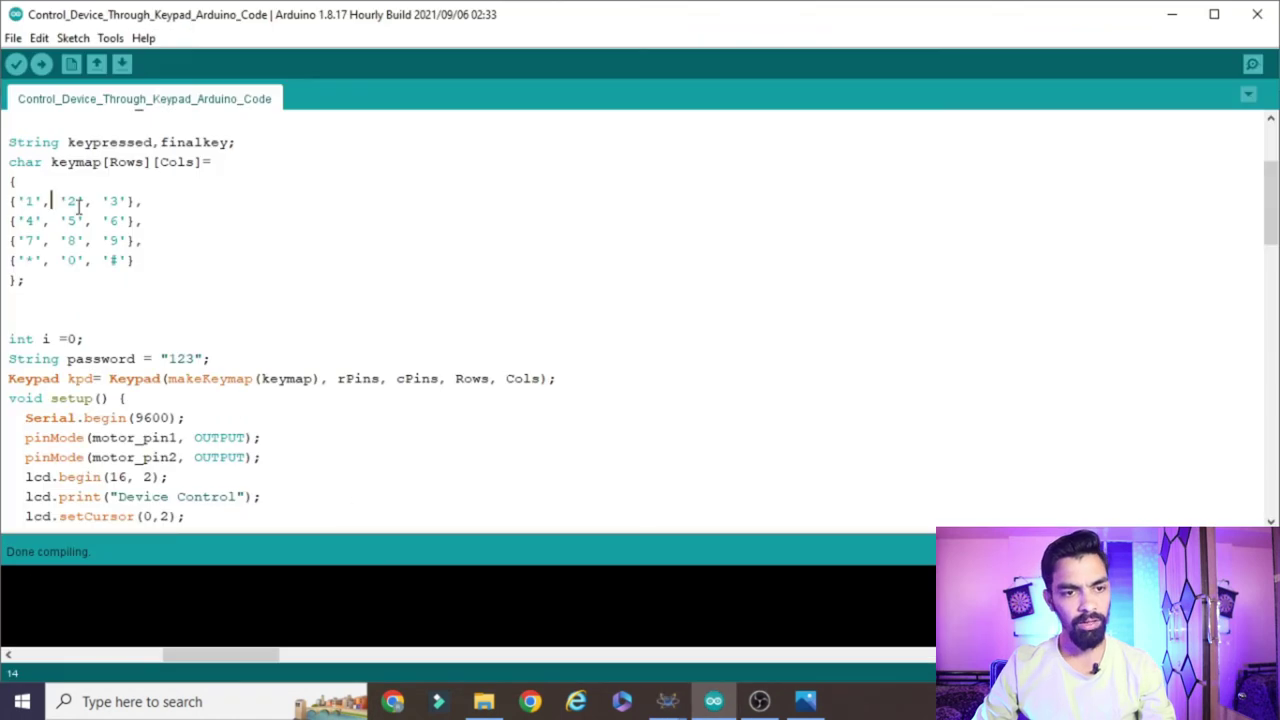
left_click(145, 268)
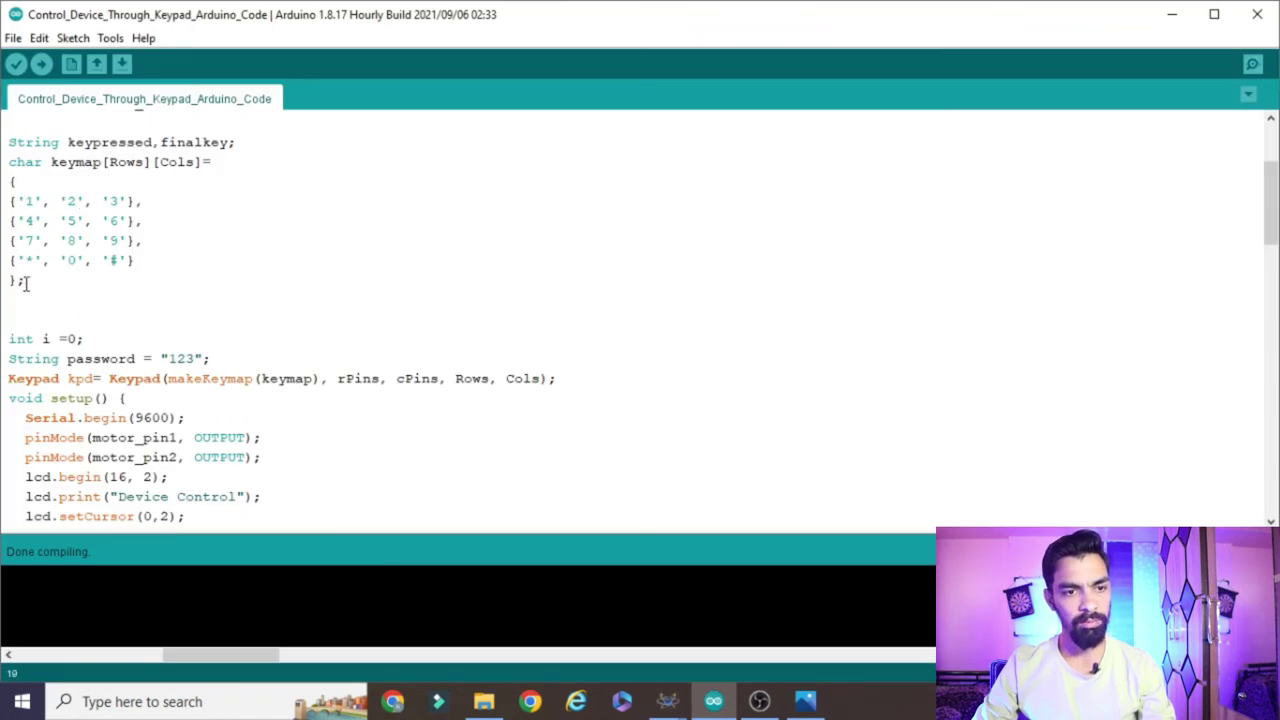
left_click_drag(26, 283, 4, 166)
left_click(200, 168)
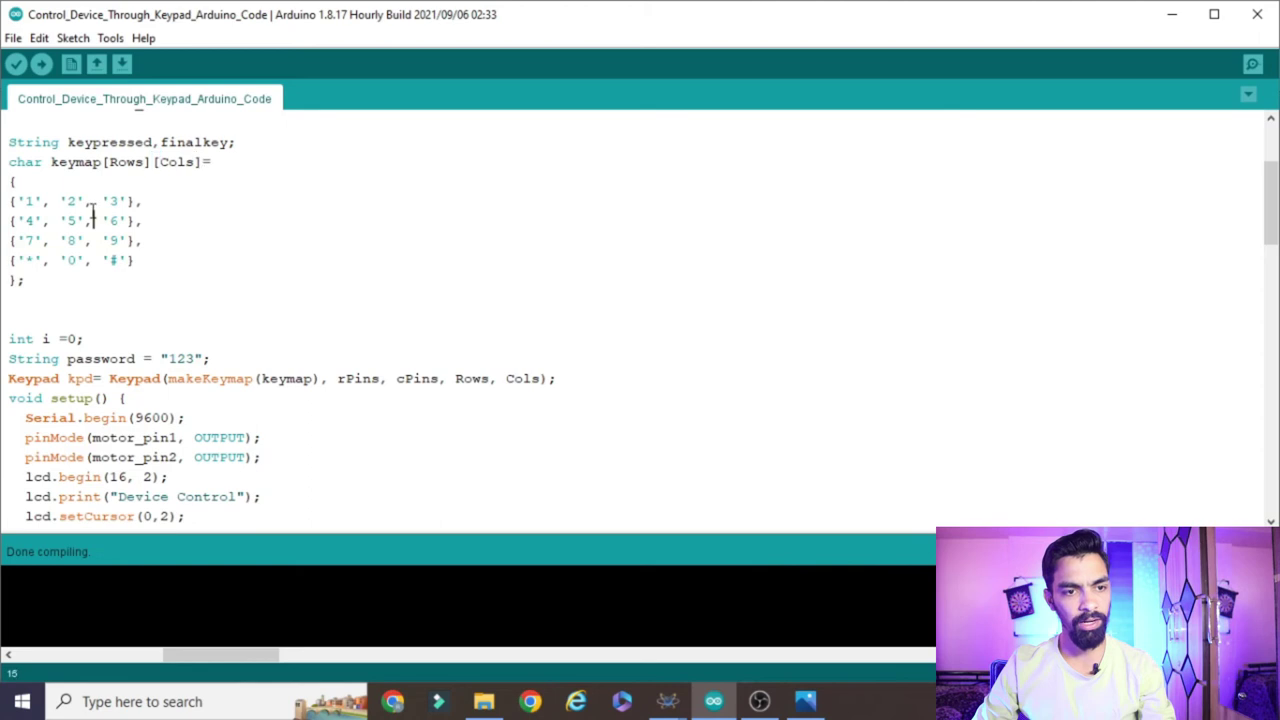
left_click_drag(170, 221, 4, 183)
left_click(101, 308)
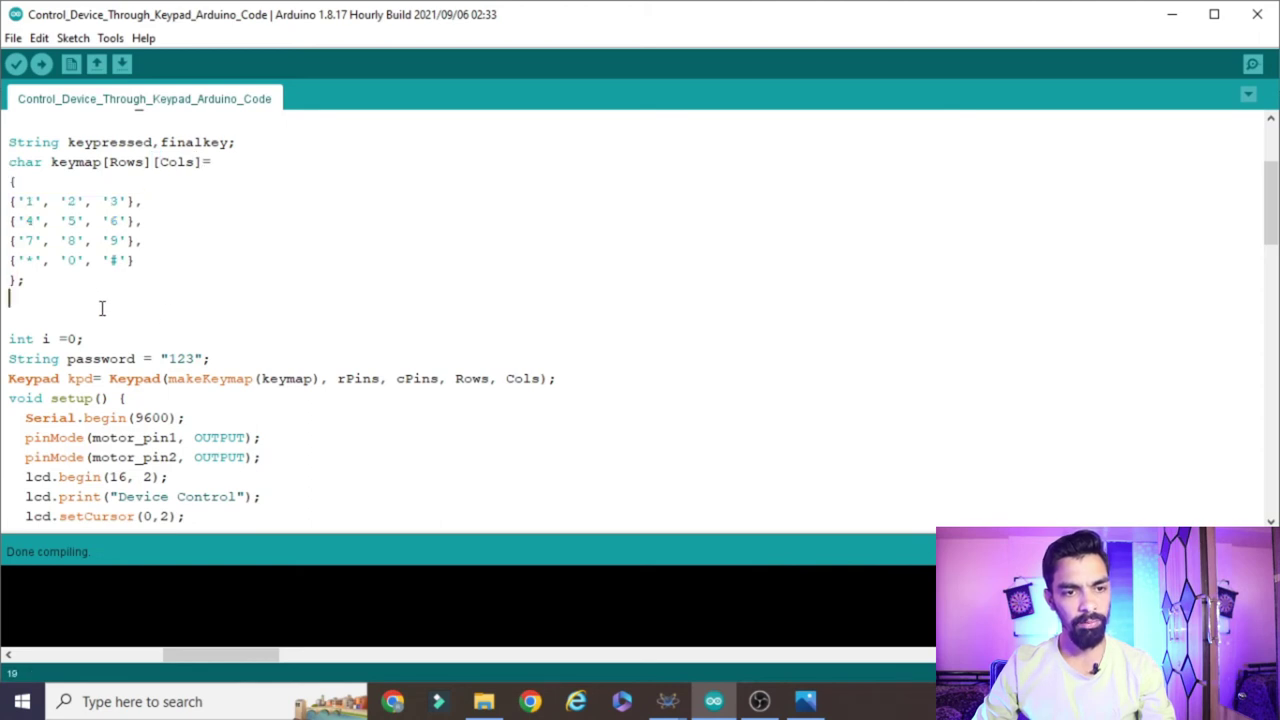
scroll(171, 304, "down", 2)
scroll(96, 240, "down", 2)
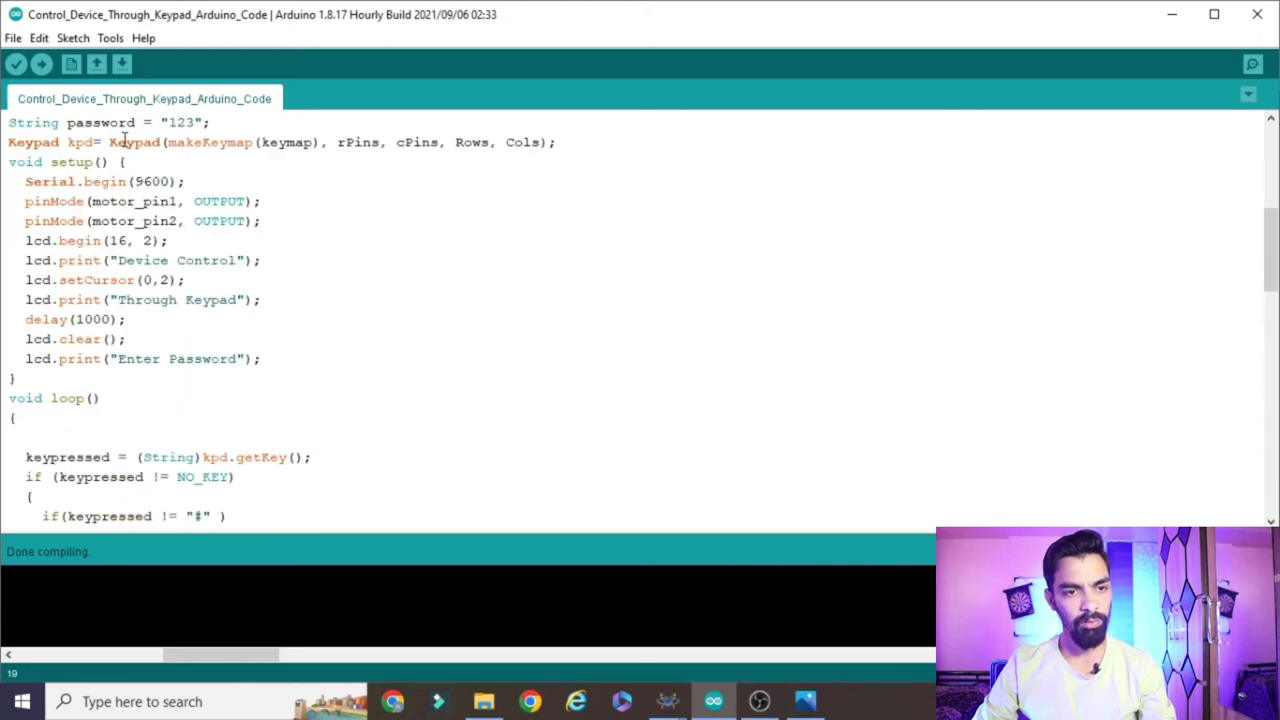
scroll(123, 140, "up", 1)
double_click(103, 182)
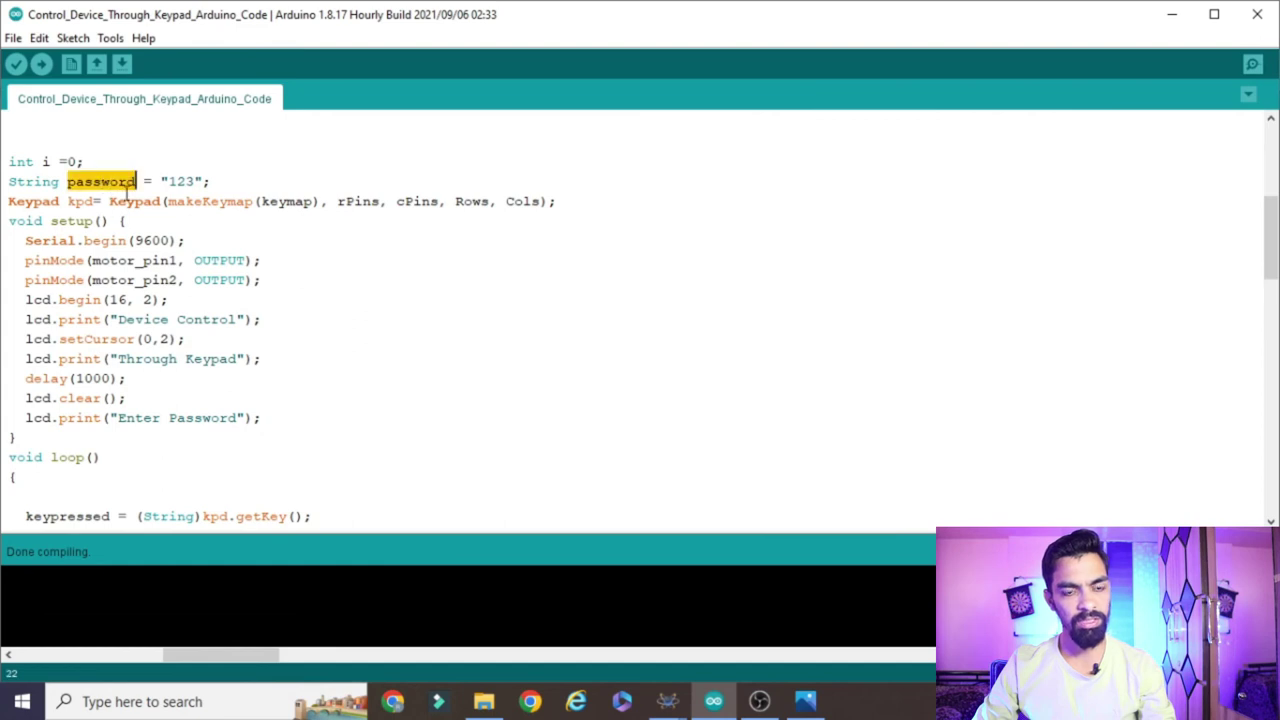
double_click(183, 181)
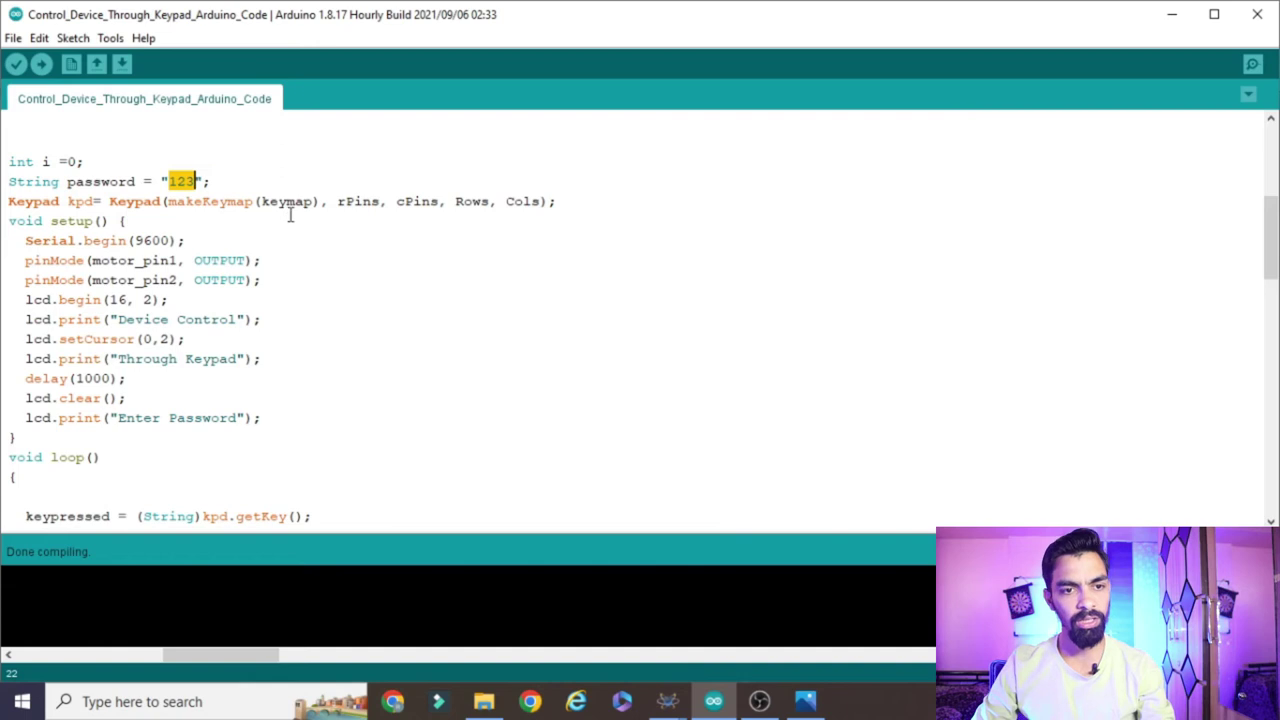
key("Right")
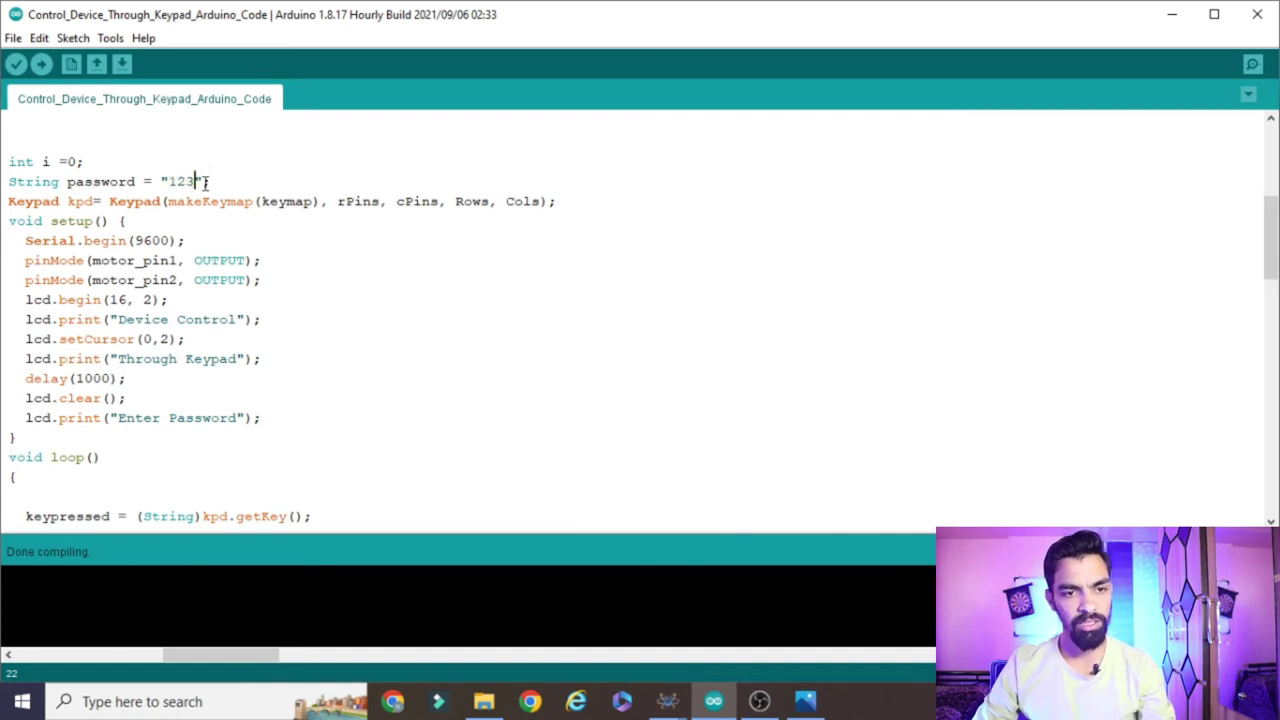
left_click_drag(211, 181, 172, 180)
left_click(193, 178)
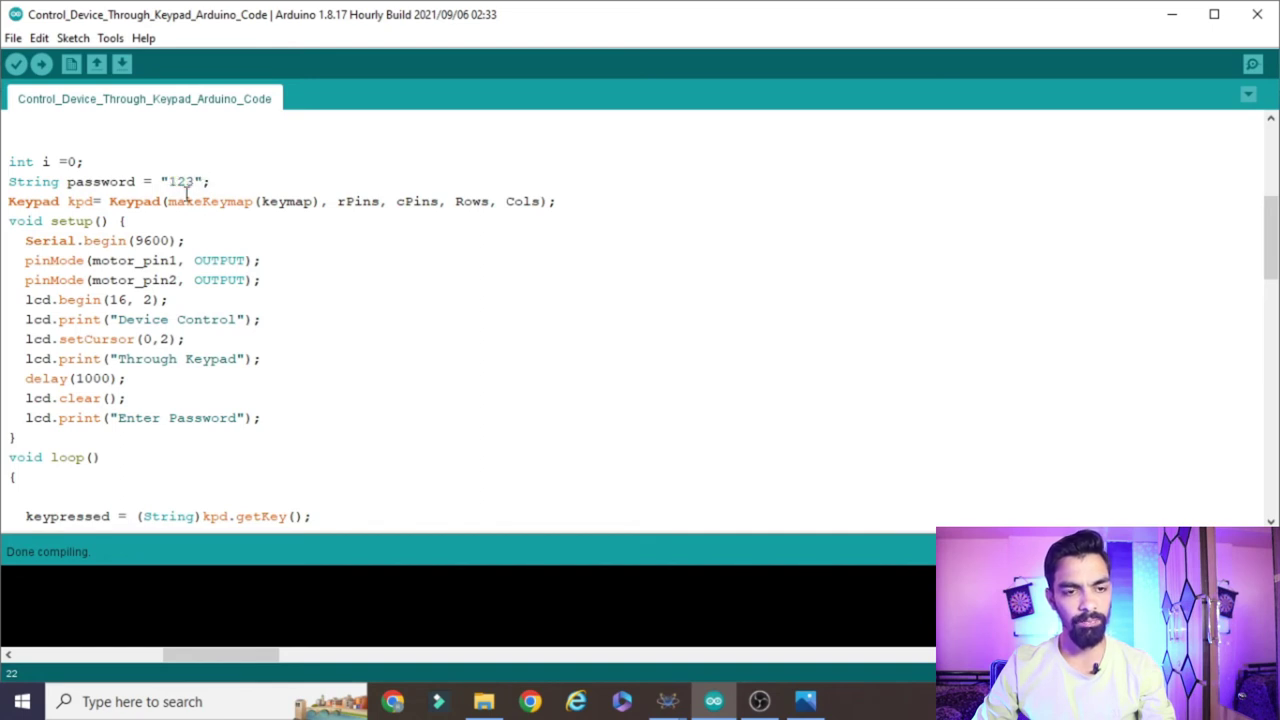
mouse_move(168, 181)
left_mouse_down()
mouse_move(197, 201)
mouse_move(168, 181)
left_mouse_up()
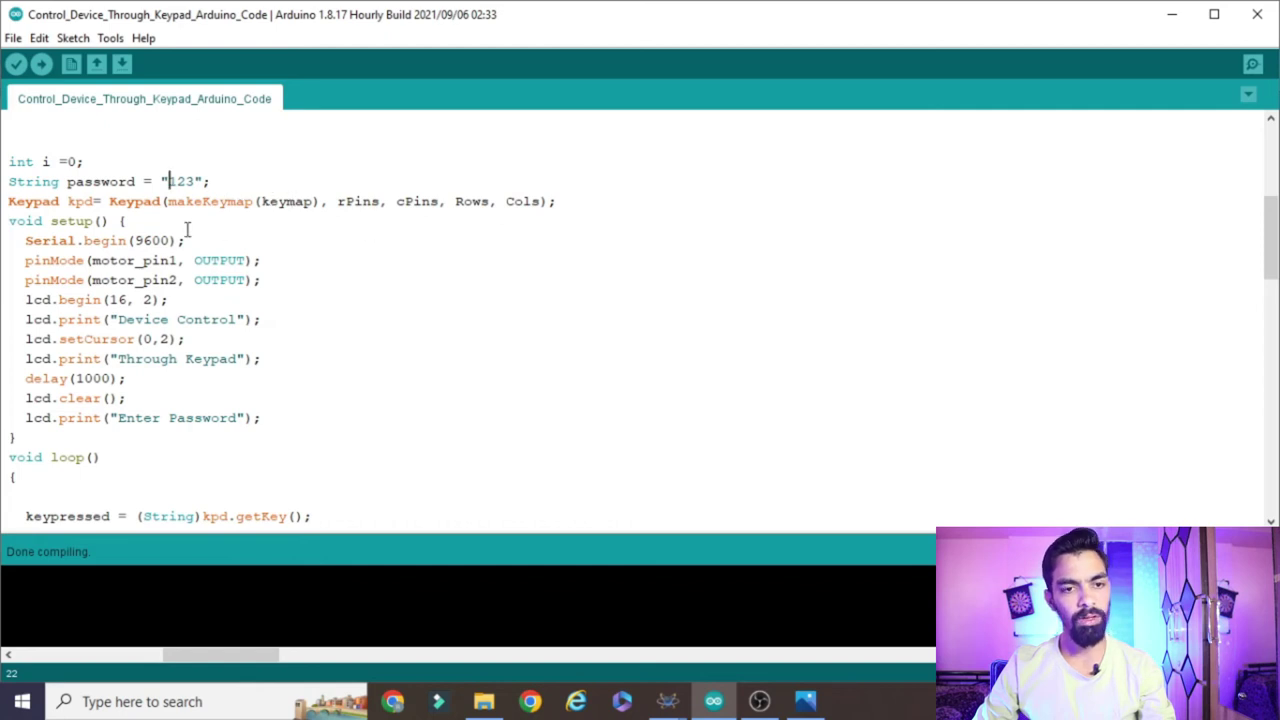
left_click_drag(206, 181, 155, 181)
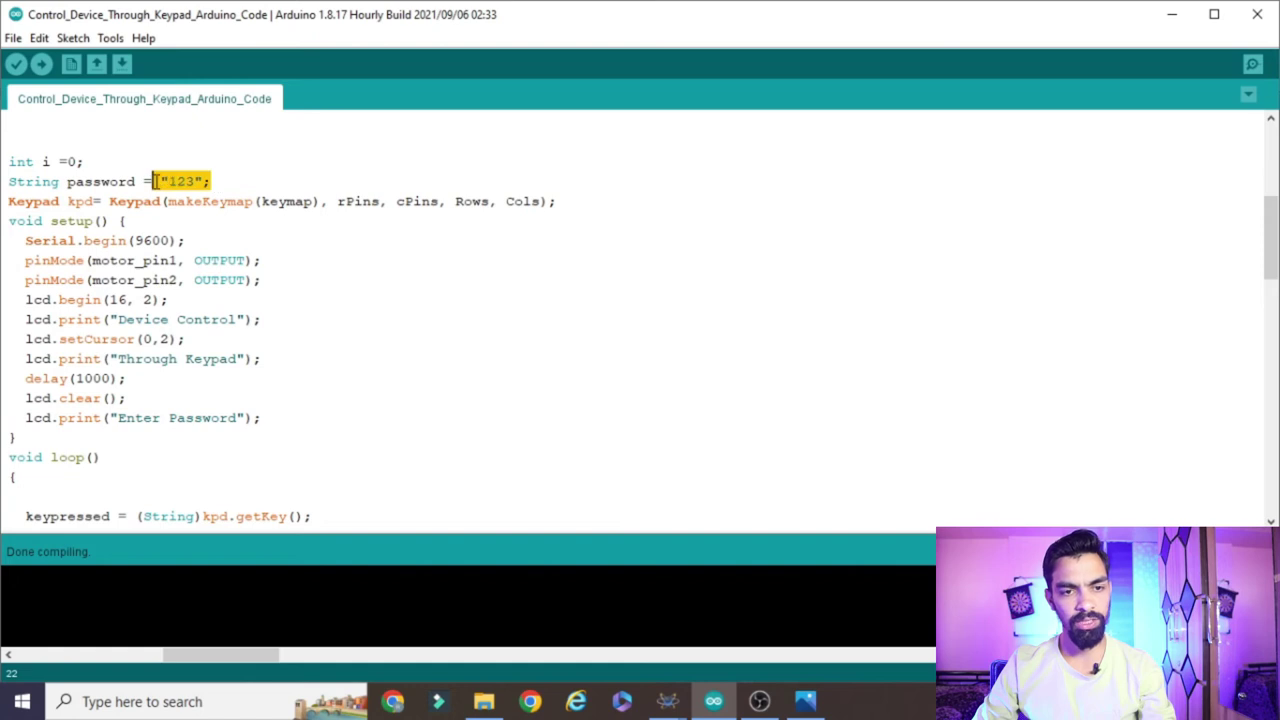
left_click(203, 181)
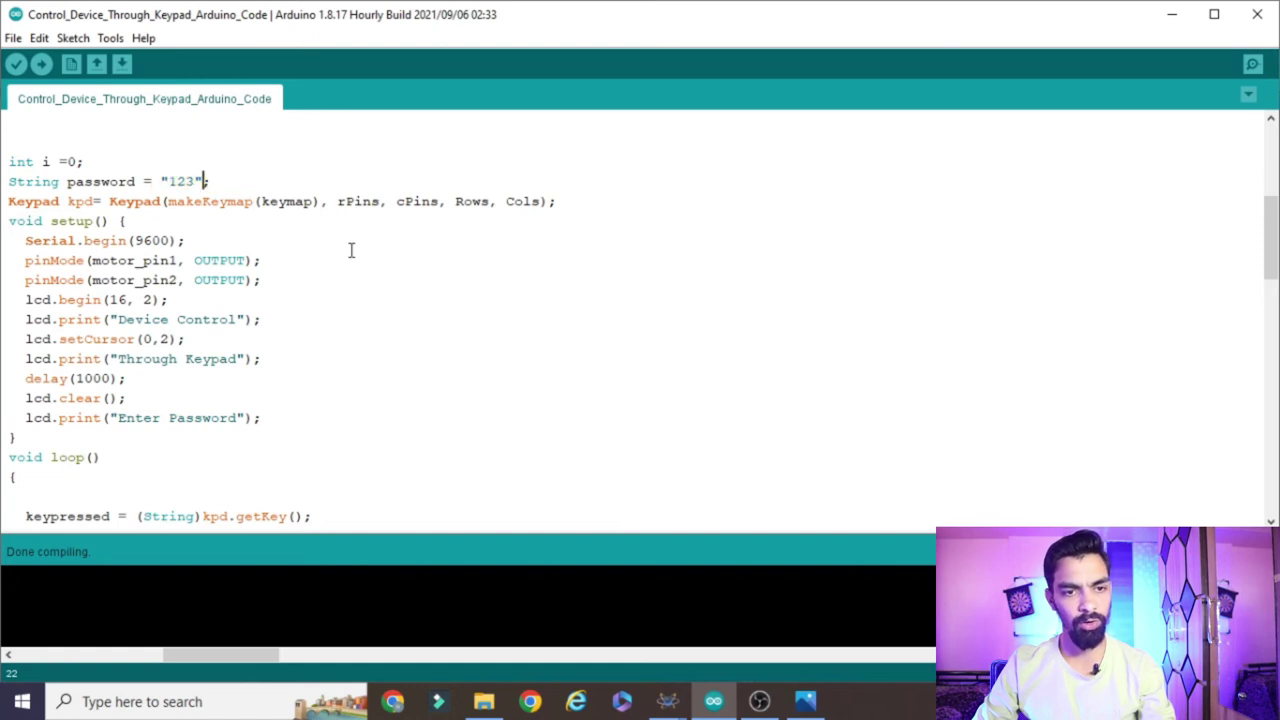
key("End")
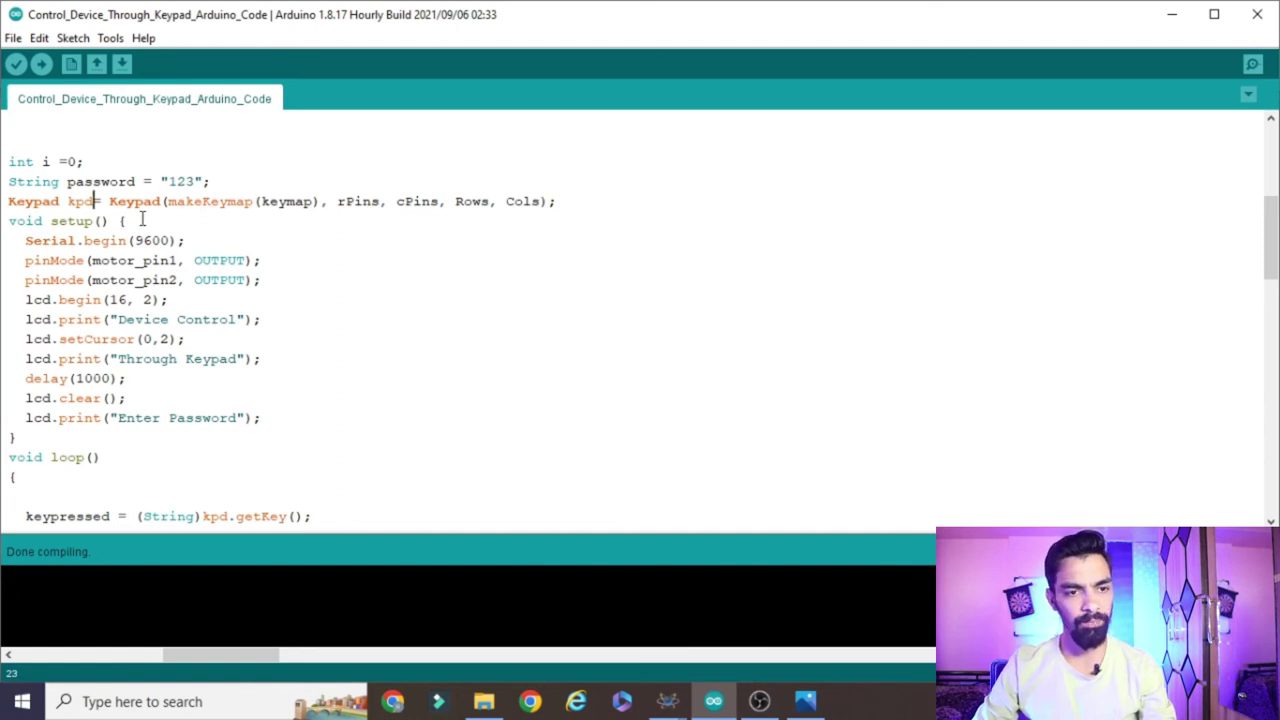
left_click_drag(203, 241, 4, 236)
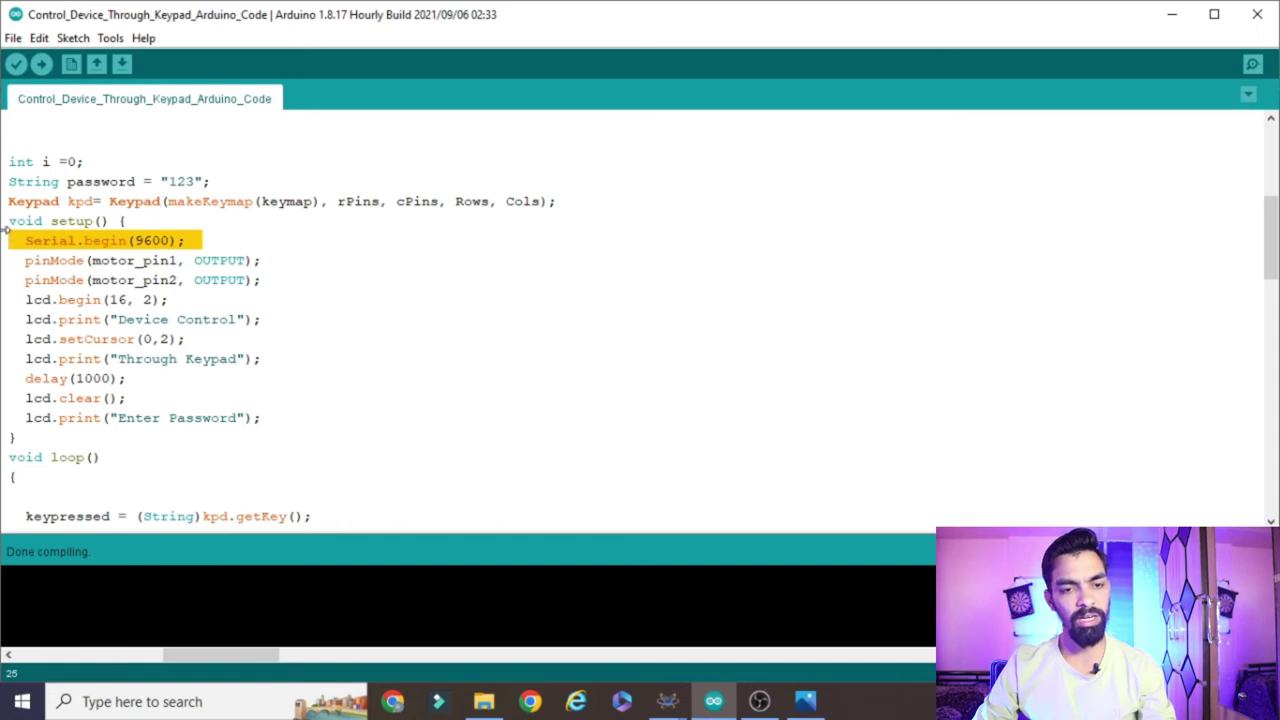
double_click(138, 260)
left_click(149, 277)
double_click(145, 260)
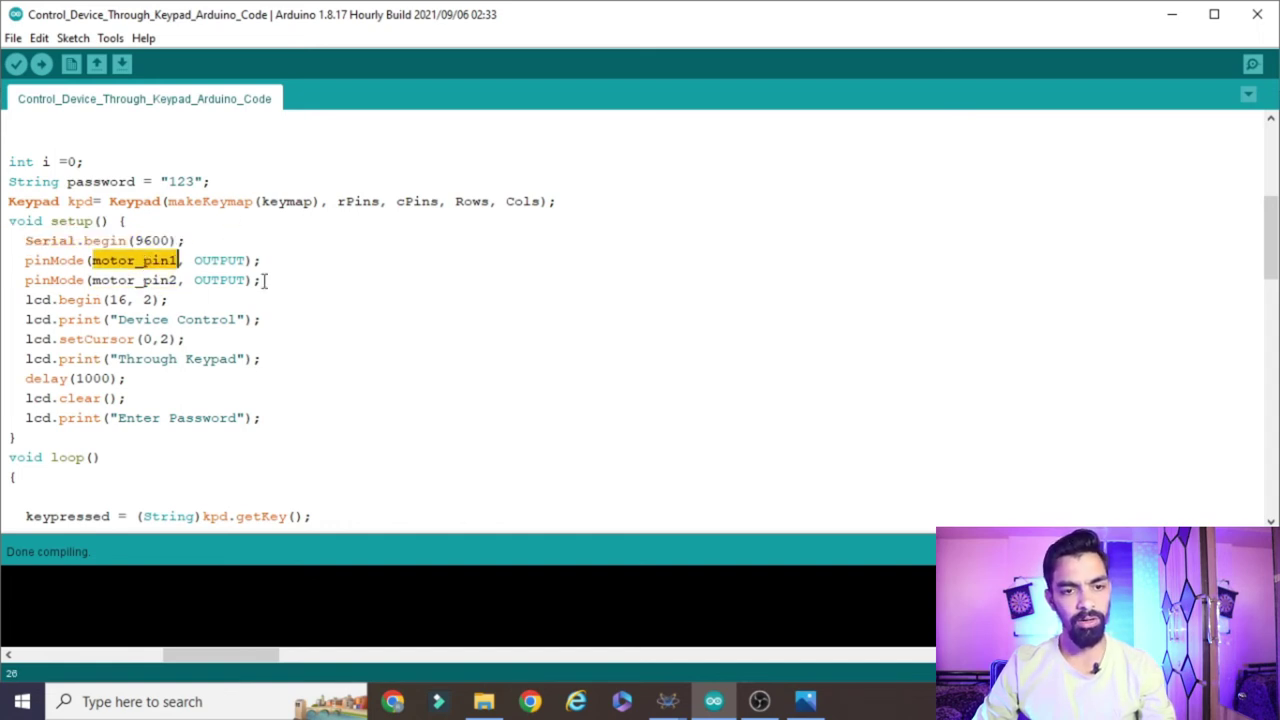
double_click(229, 260)
left_click(222, 279)
left_click_drag(291, 283, 6, 260)
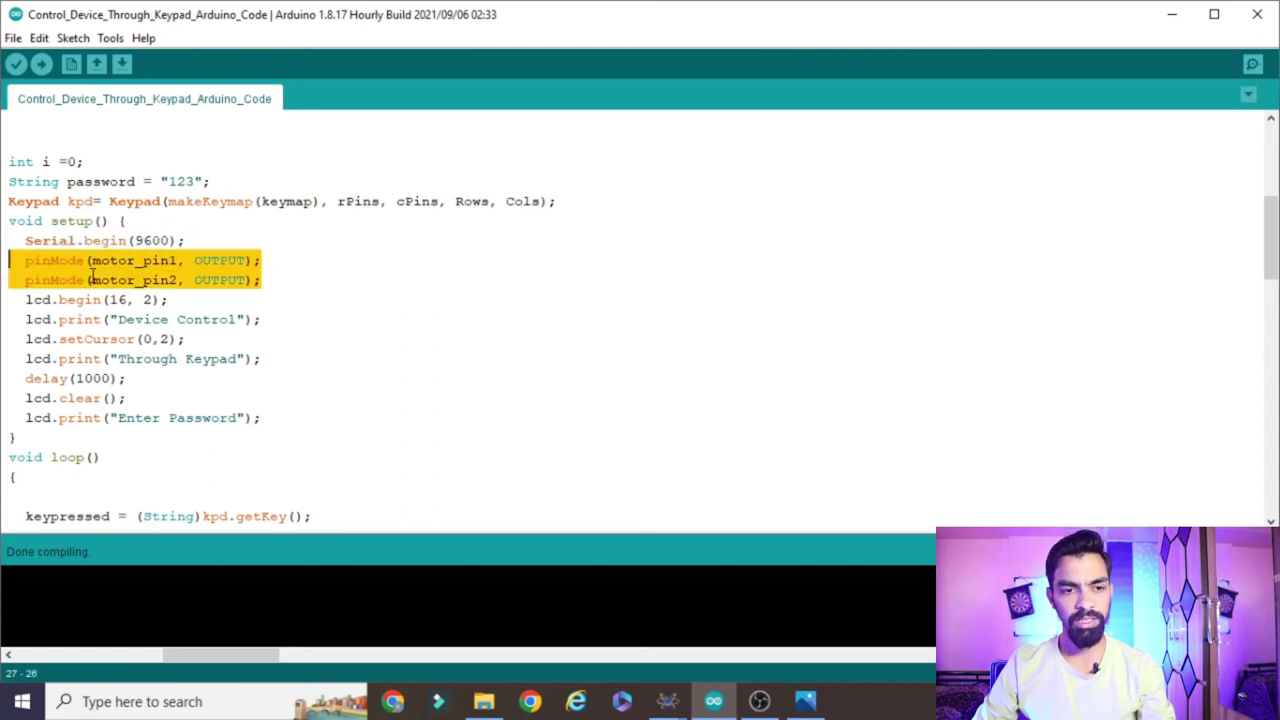
left_click(251, 260)
mouse_move(266, 276)
left_mouse_down()
mouse_move(106, 240)
mouse_move(12, 262)
mouse_move(283, 280)
left_mouse_up()
left_click(272, 260)
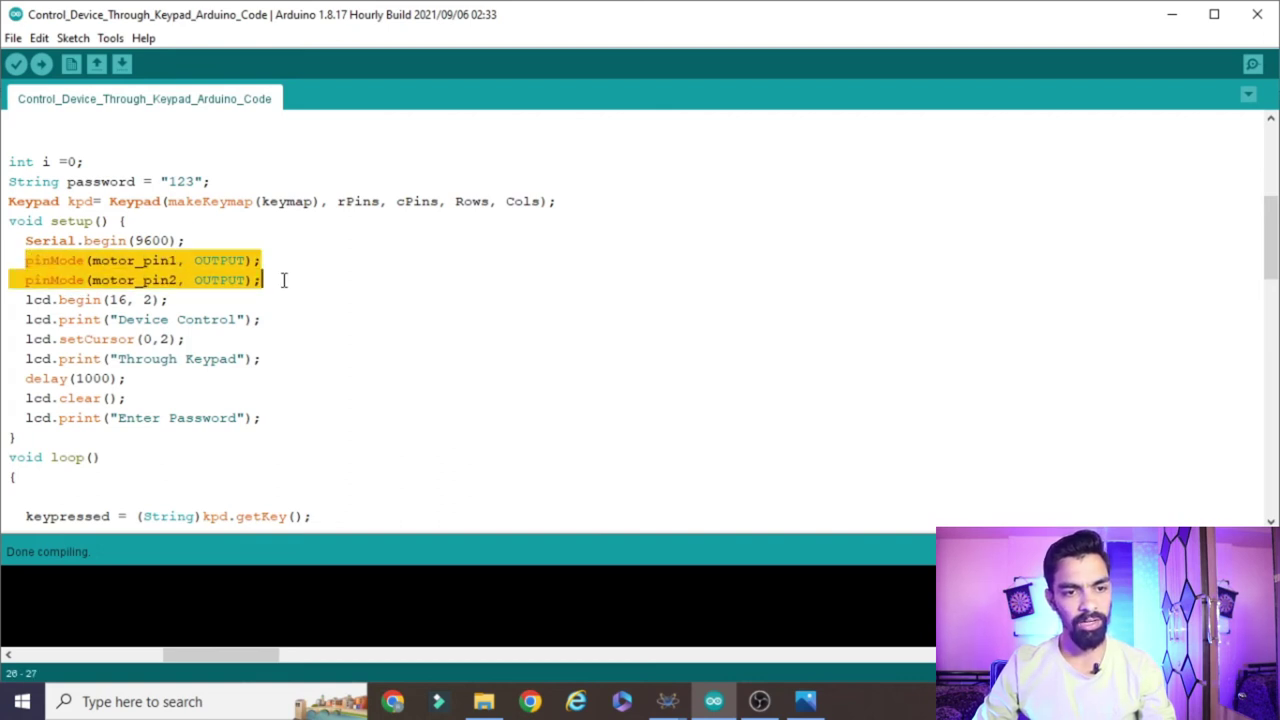
left_click(104, 316)
left_click_drag(193, 300, 10, 300)
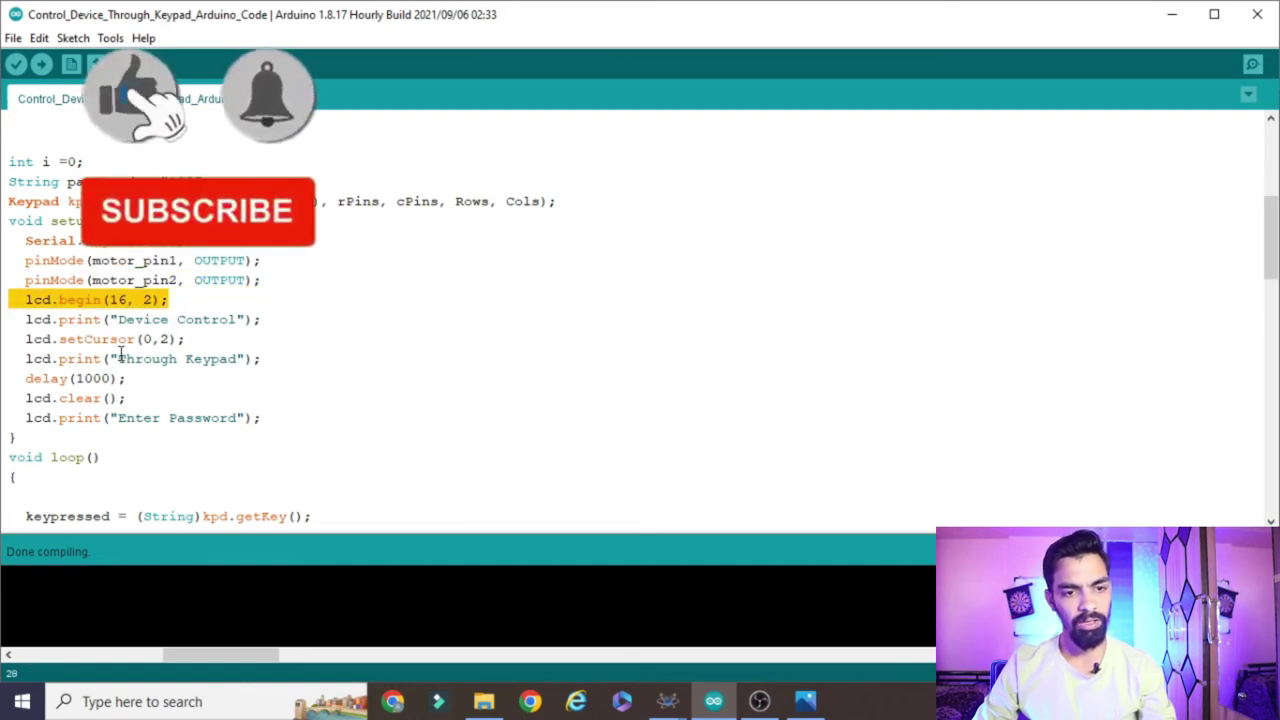
double_click(143, 319)
double_click(203, 319)
left_click(184, 359)
left_click_drag(130, 385, 4, 299)
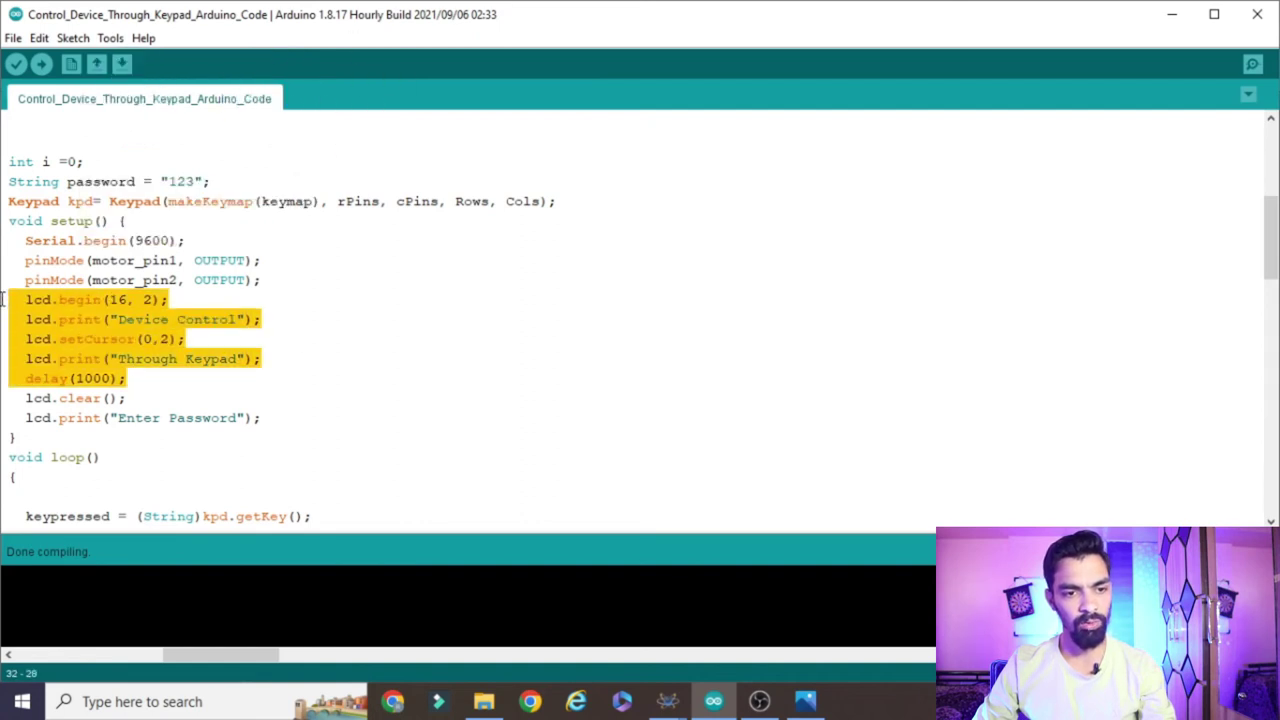
scroll(155, 399, "down", 1)
left_click_drag(280, 358, 4, 333)
left_click(286, 350)
left_click_drag(286, 350, 4, 333)
left_click(215, 357)
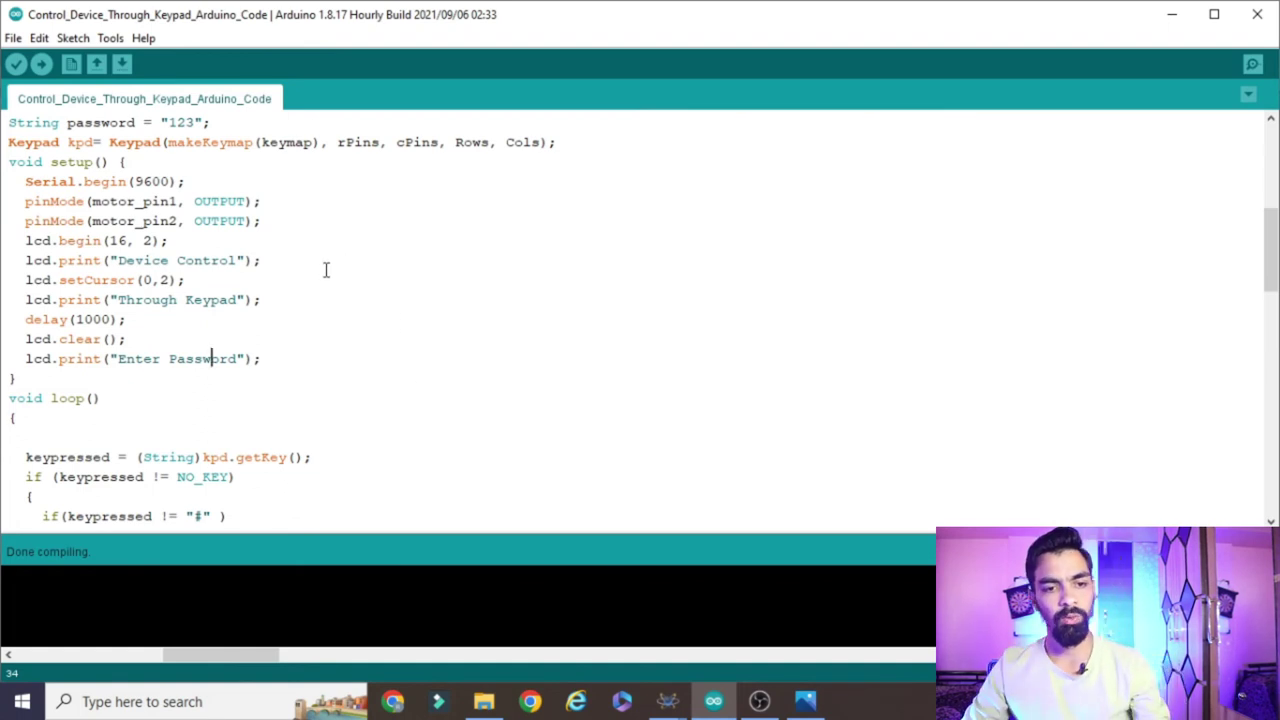
left_click_drag(251, 357, 4, 318)
left_click(290, 370)
scroll(168, 400, "down", 3)
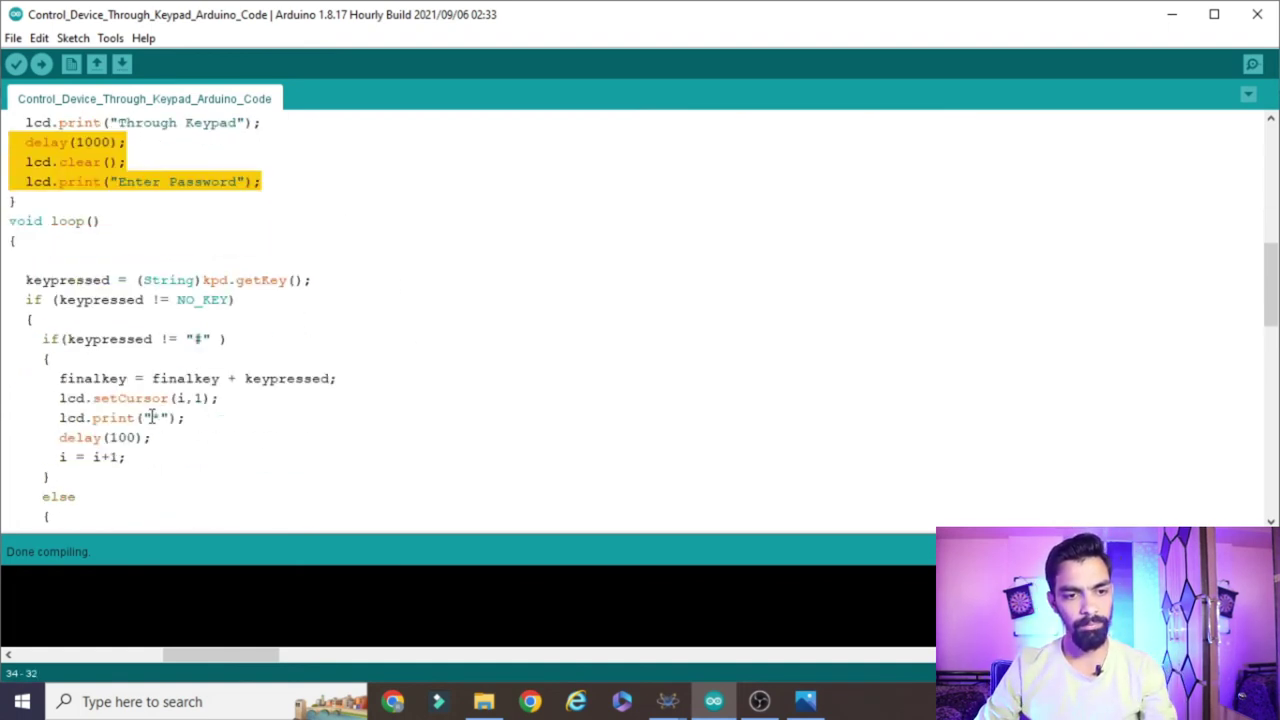
left_click(209, 280)
left_click_drag(18, 280, 357, 277)
left_click(358, 279)
double_click(106, 280)
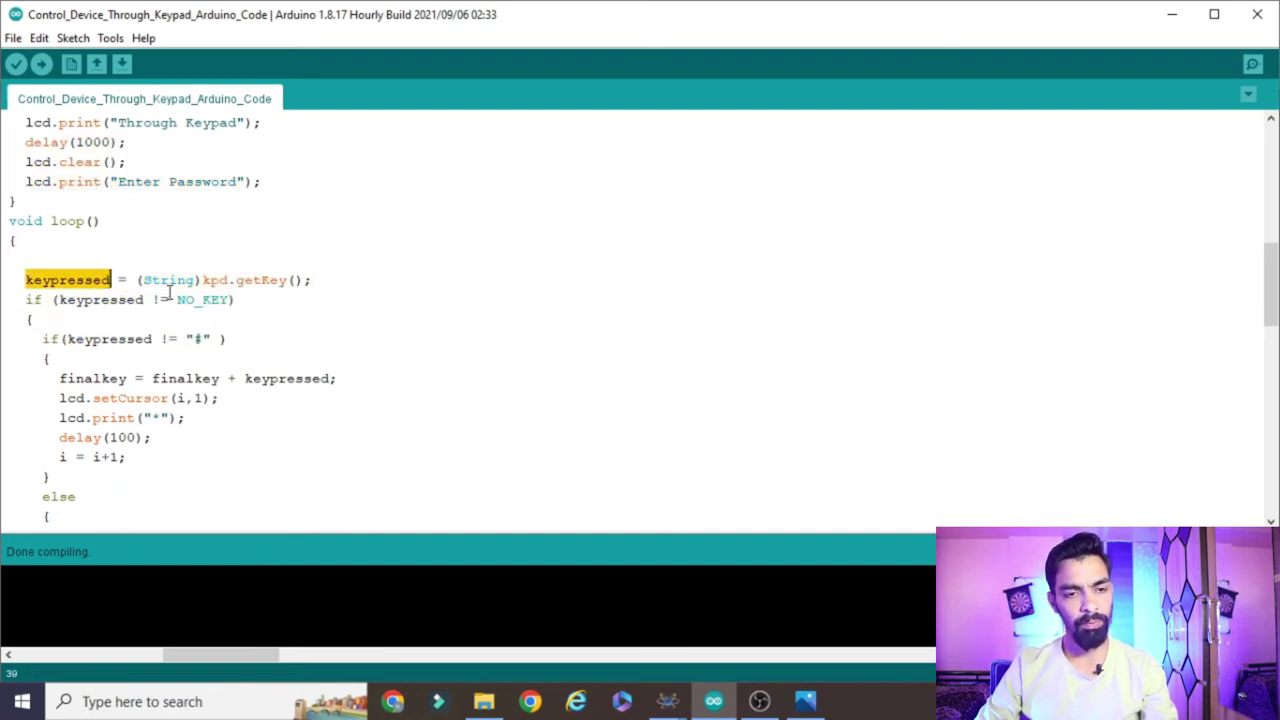
double_click(88, 281)
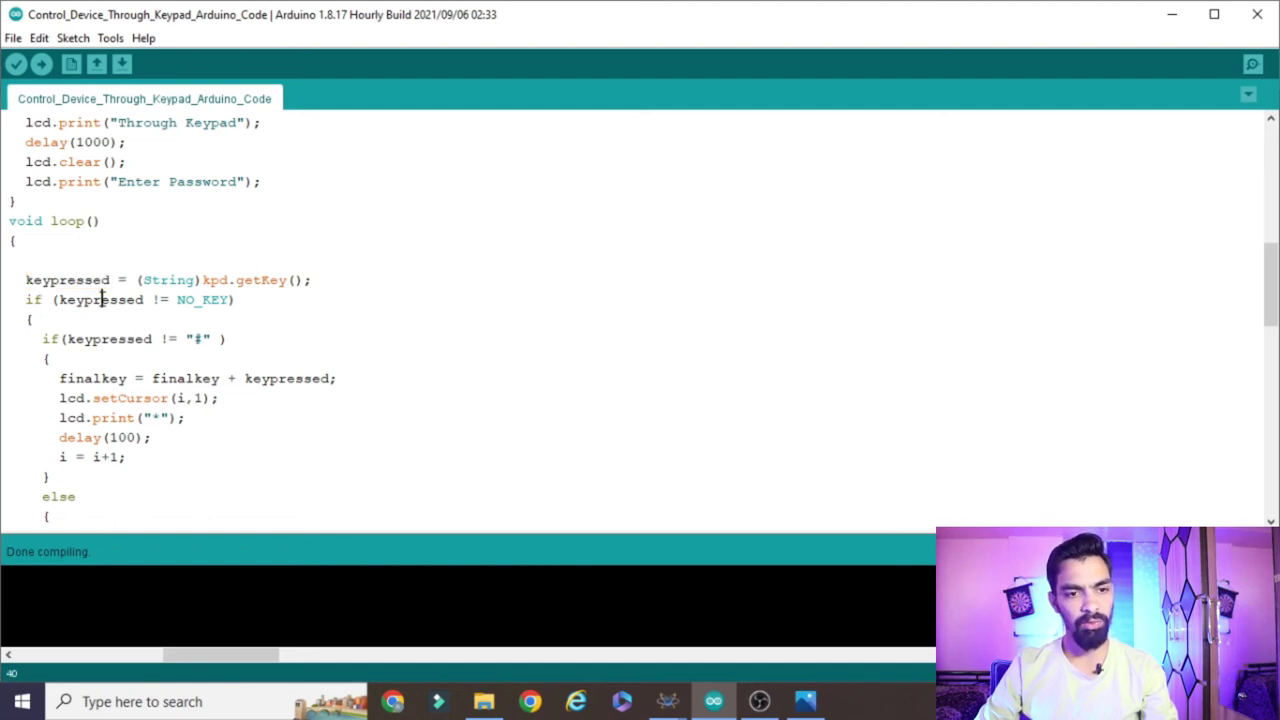
double_click(102, 299)
left_click_drag(237, 299, 8, 281)
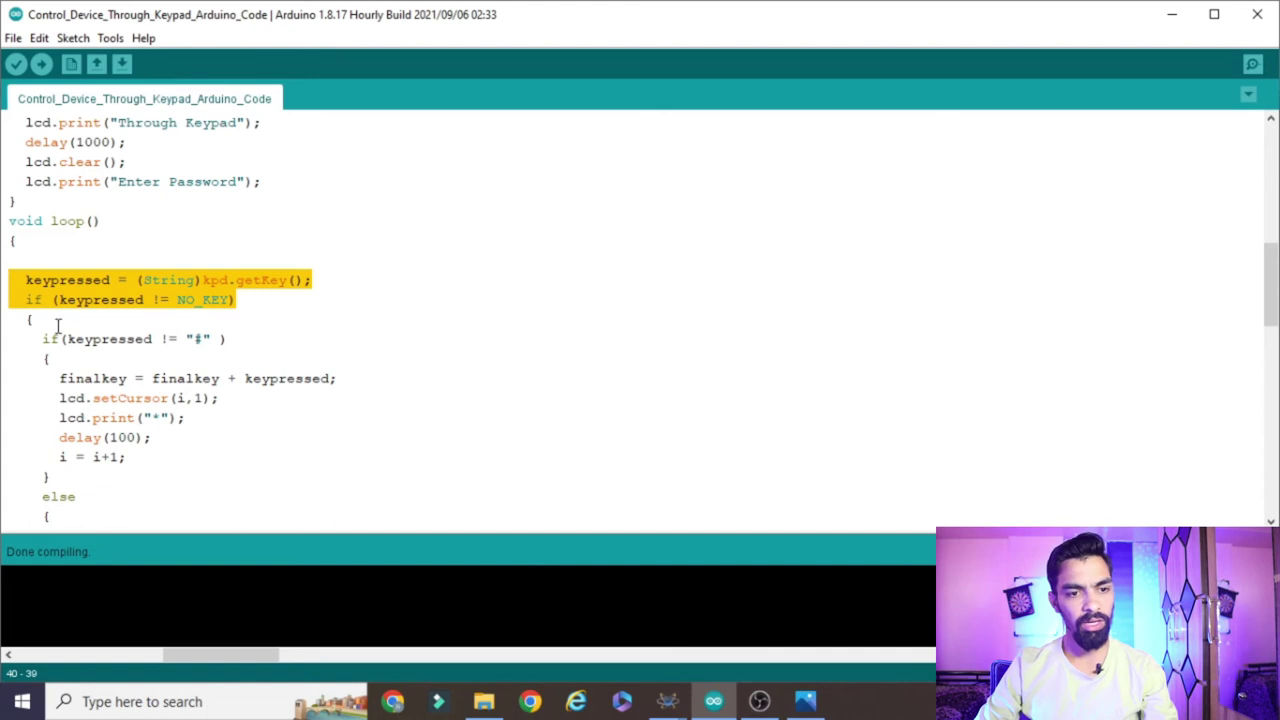
left_click(91, 350)
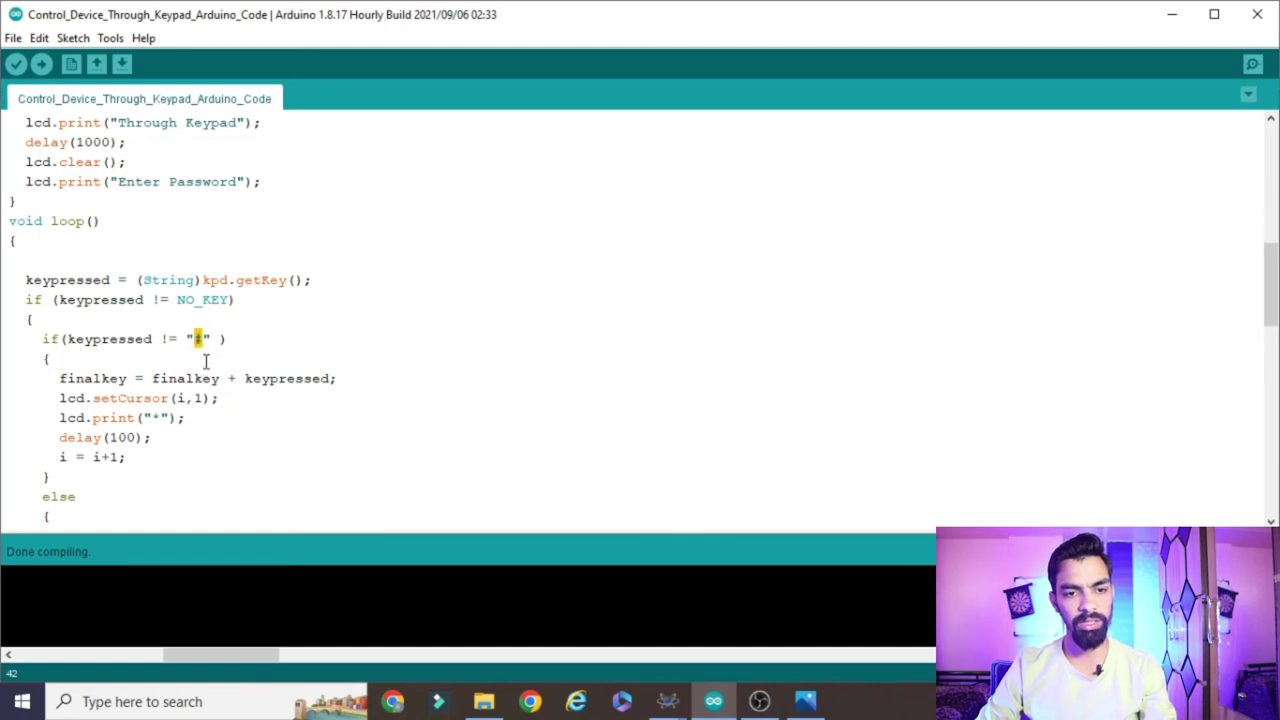
scroll(229, 348, "down", 1)
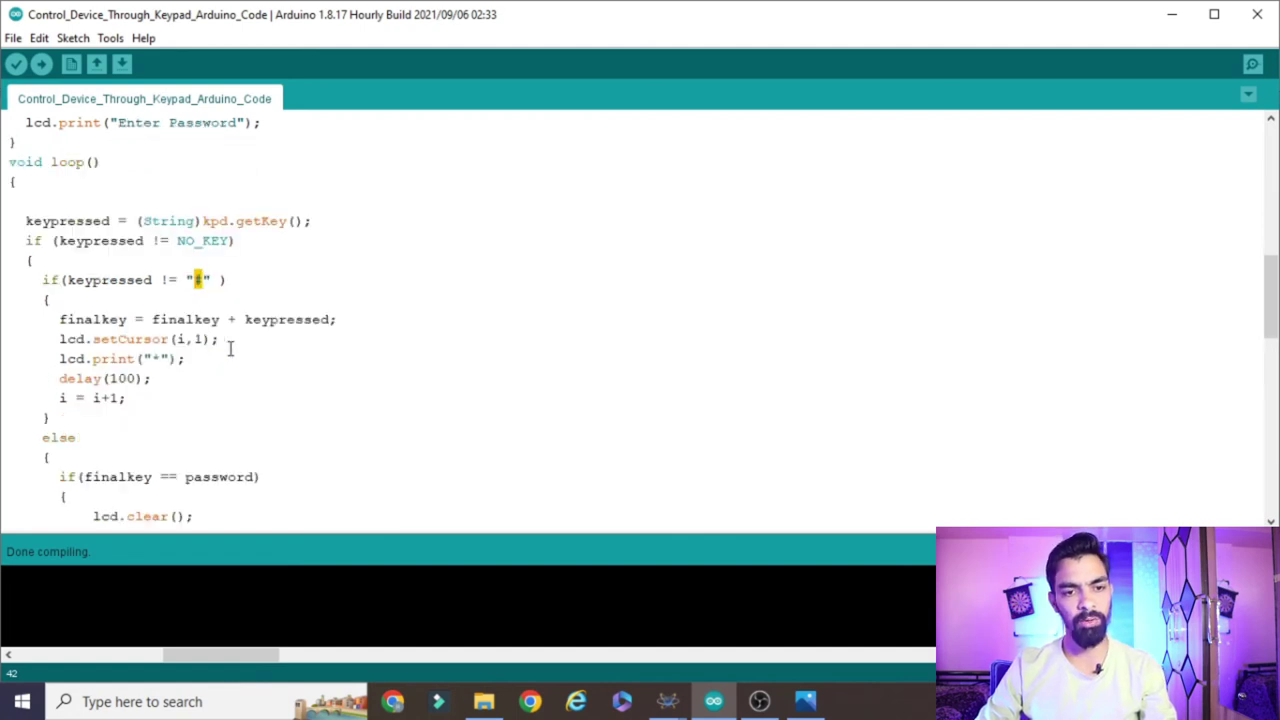
left_click(197, 280)
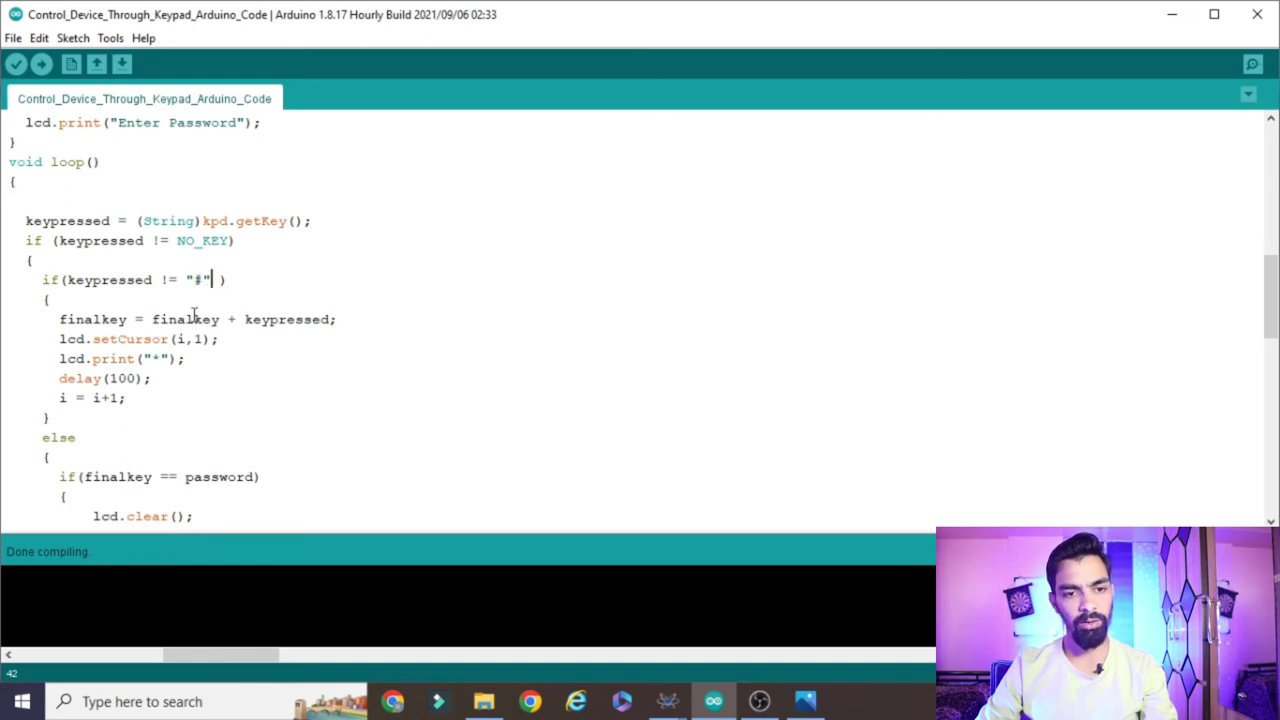
double_click(304, 319)
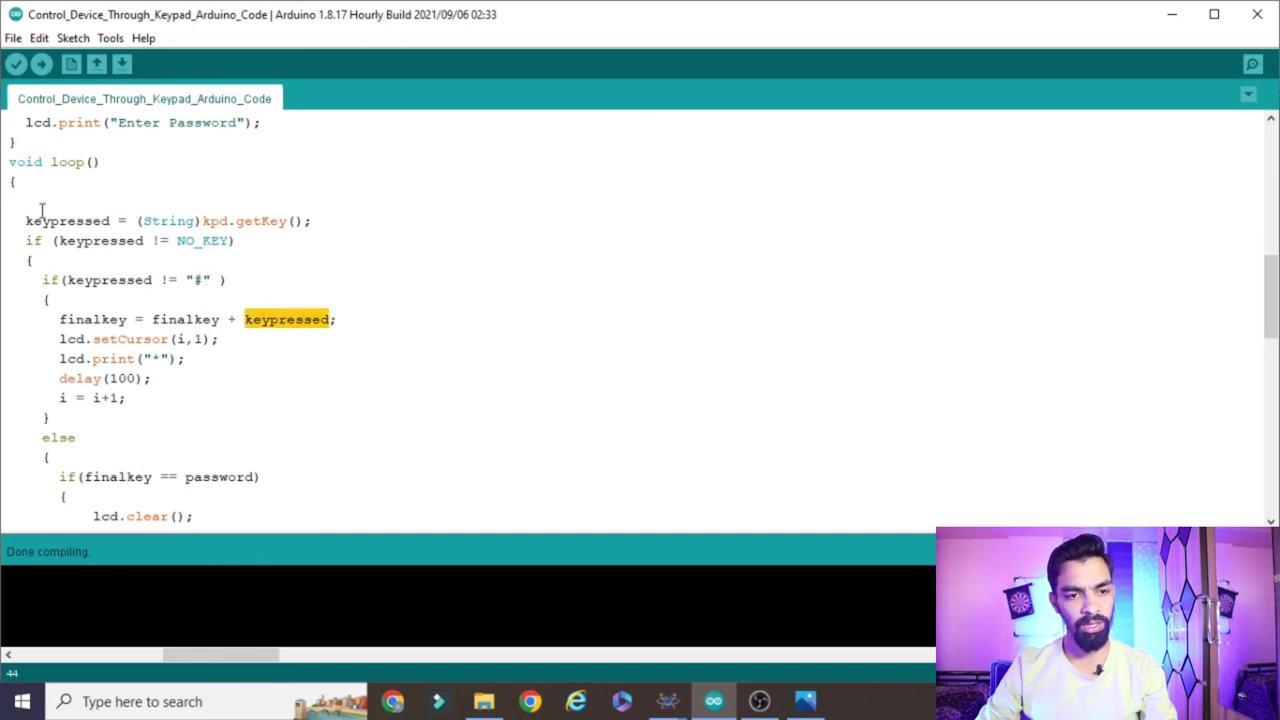
double_click(190, 318)
double_click(62, 318)
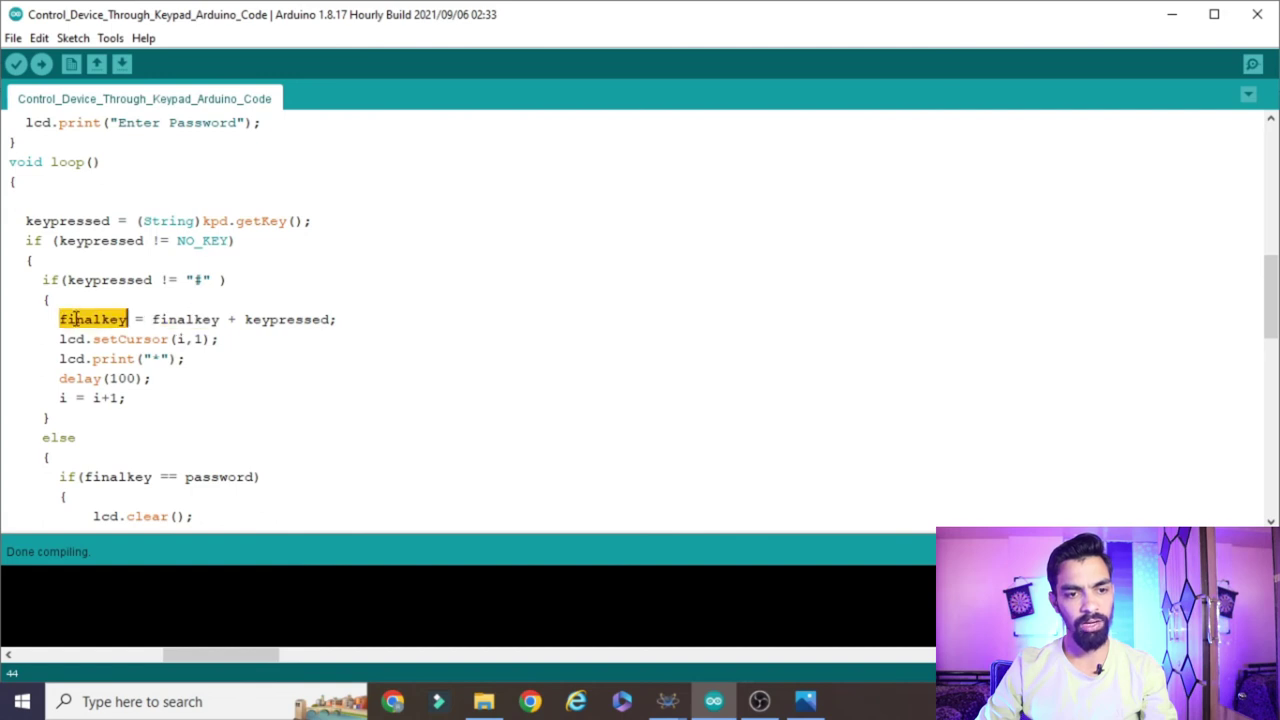
double_click(194, 319)
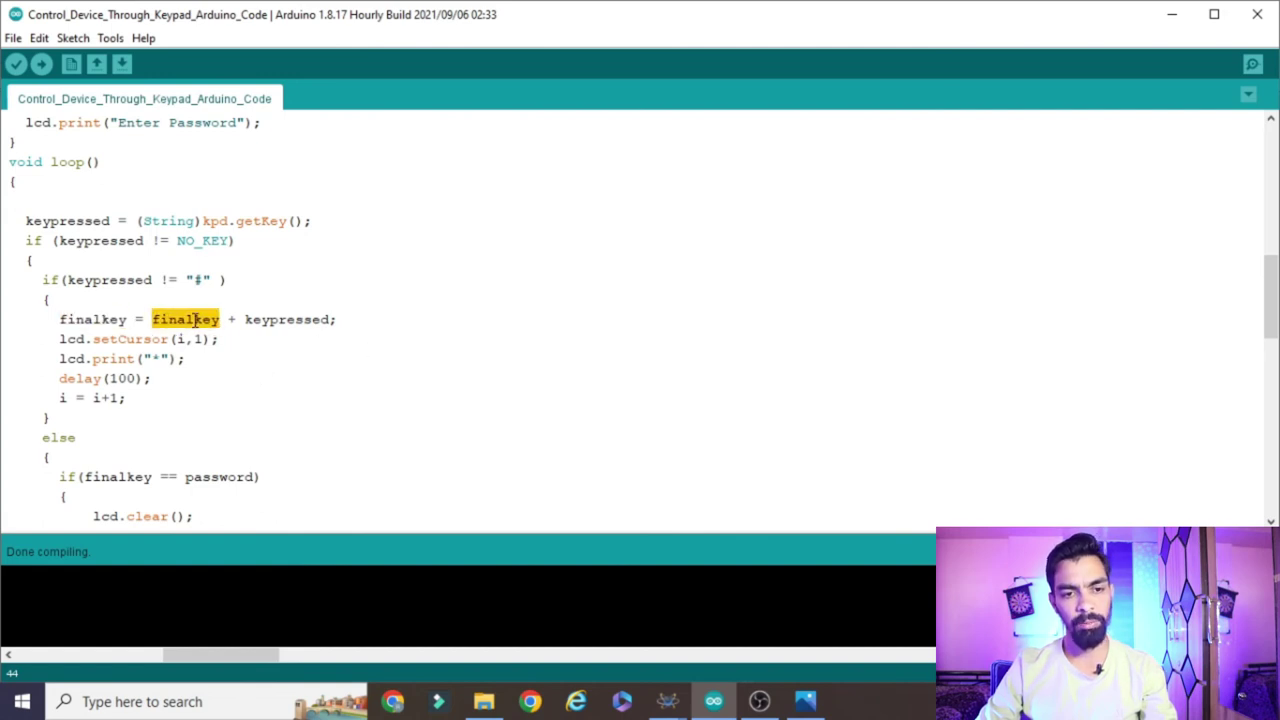
left_click(184, 322)
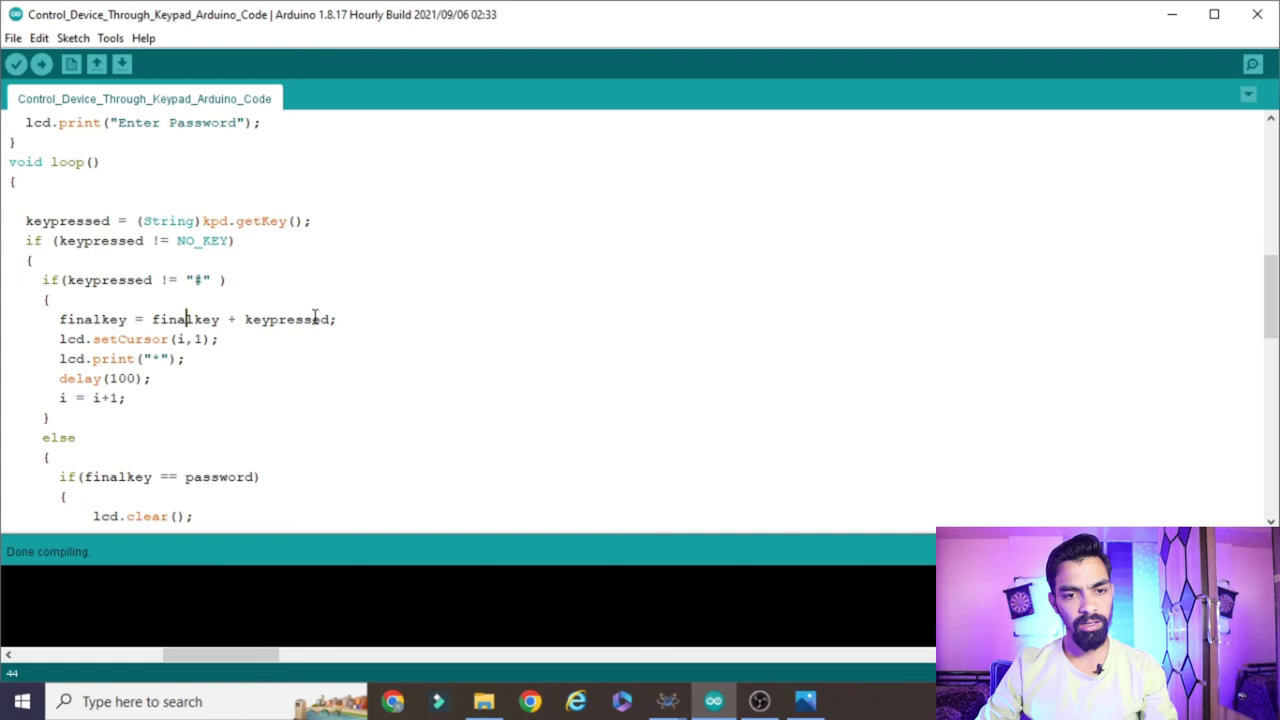
left_click(451, 306)
left_click(455, 314)
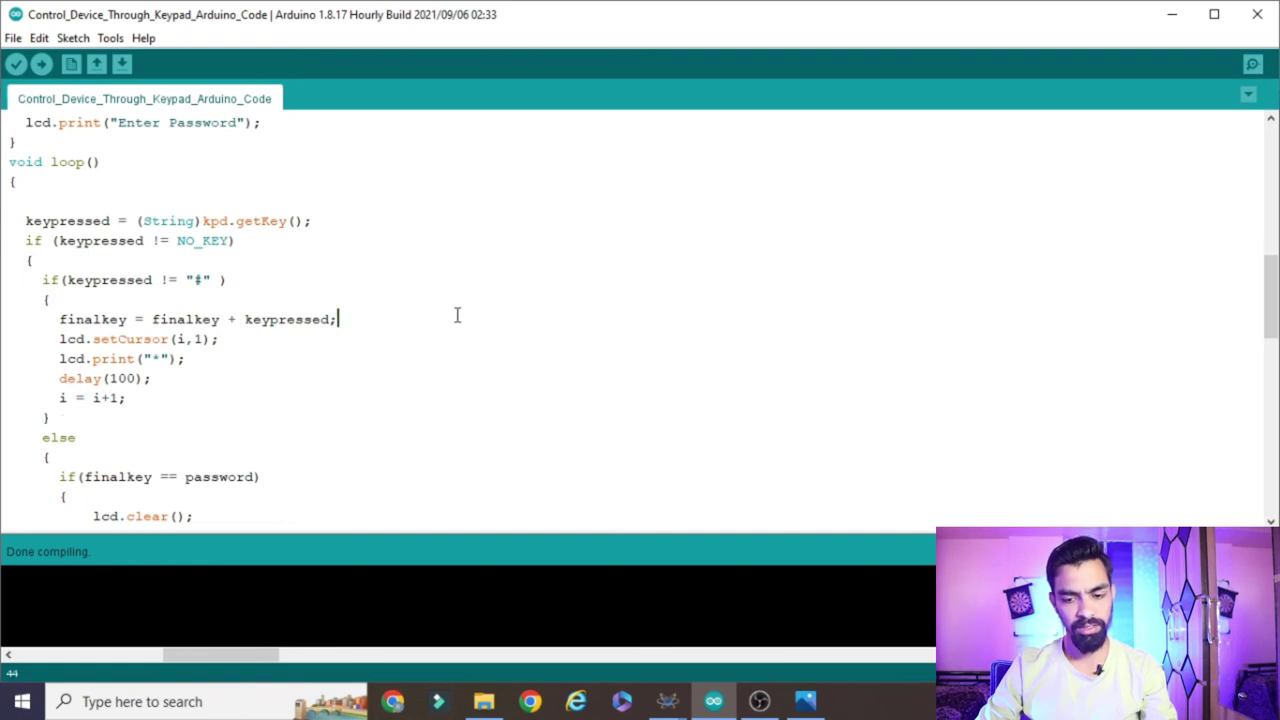
type("== 1+2 =12 12+3 =123")
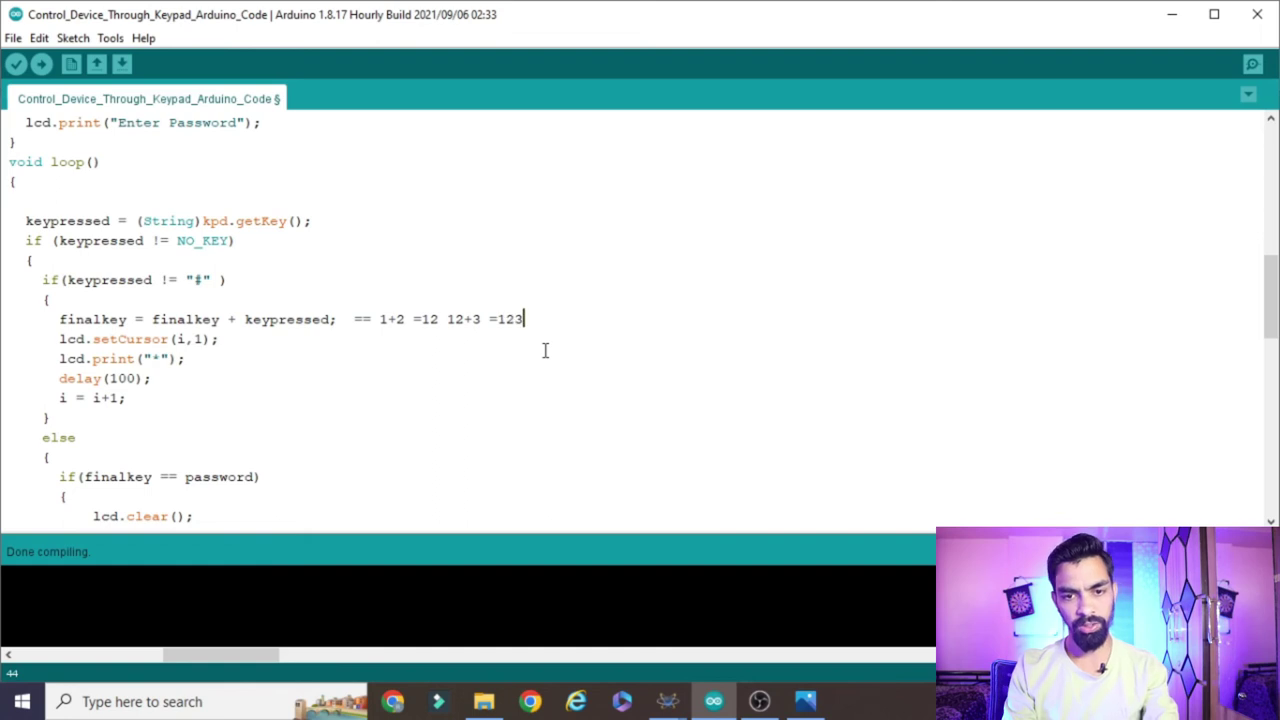
double_click(510, 319)
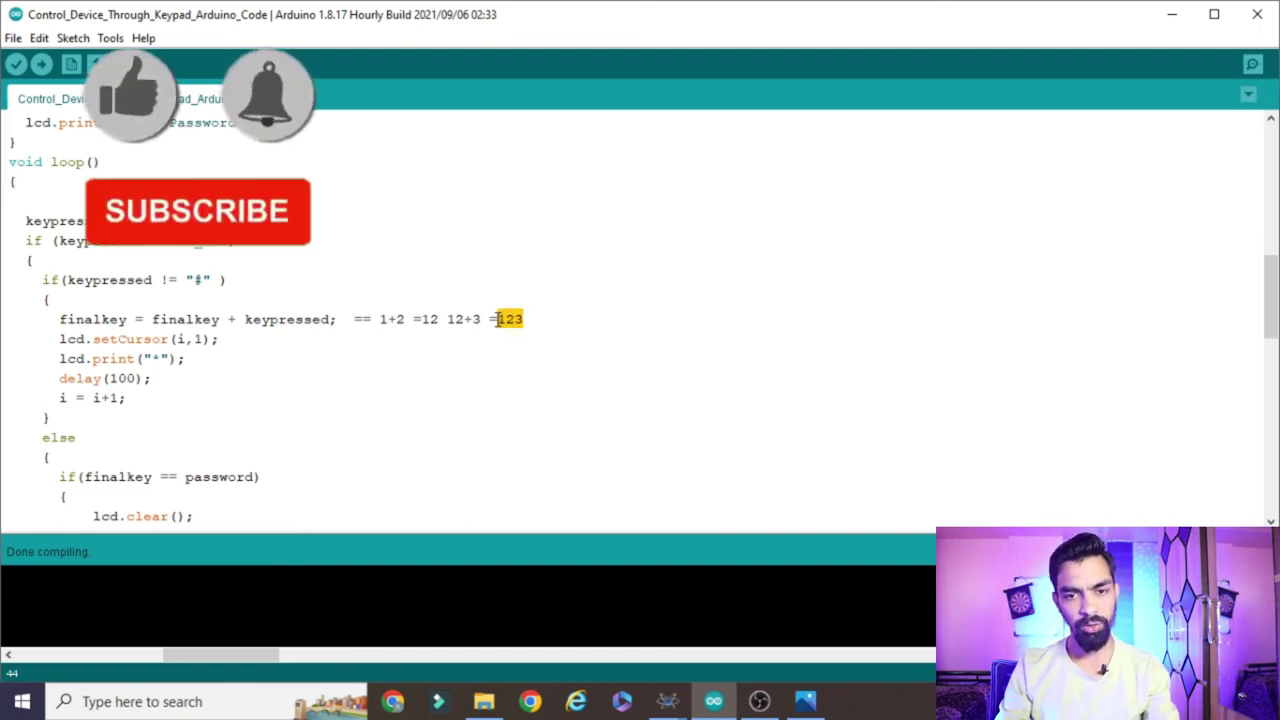
key("BackSpace")
key("BackSpace")
key("BackSpace")
key("BackSpace")
key("BackSpace")
key("BackSpace")
key("BackSpace")
key("BackSpace")
key("BackSpace")
key("BackSpace")
key("BackSpace")
key("BackSpace")
key("BackSpace")
key("BackSpace")
key("BackSpace")
key("BackSpace")
key("BackSpace")
key("BackSpace")
key("BackSpace")
key("BackSpace")
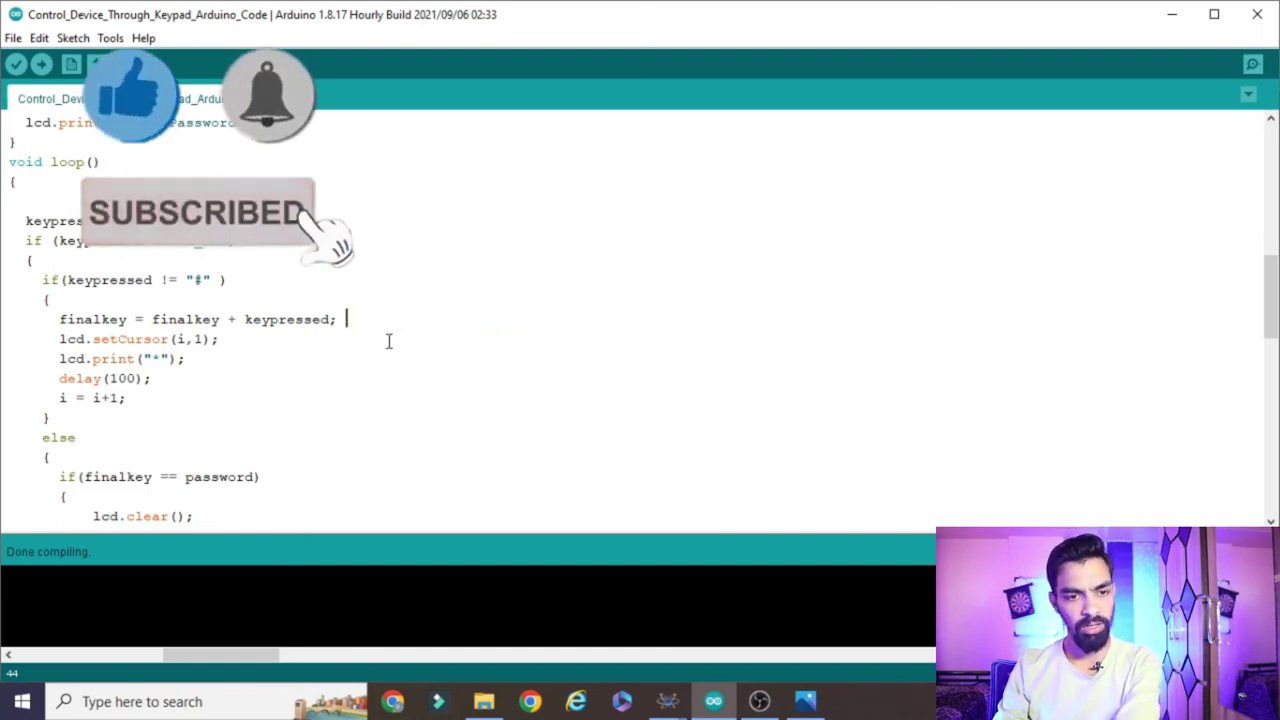
double_click(83, 318)
left_click(126, 338)
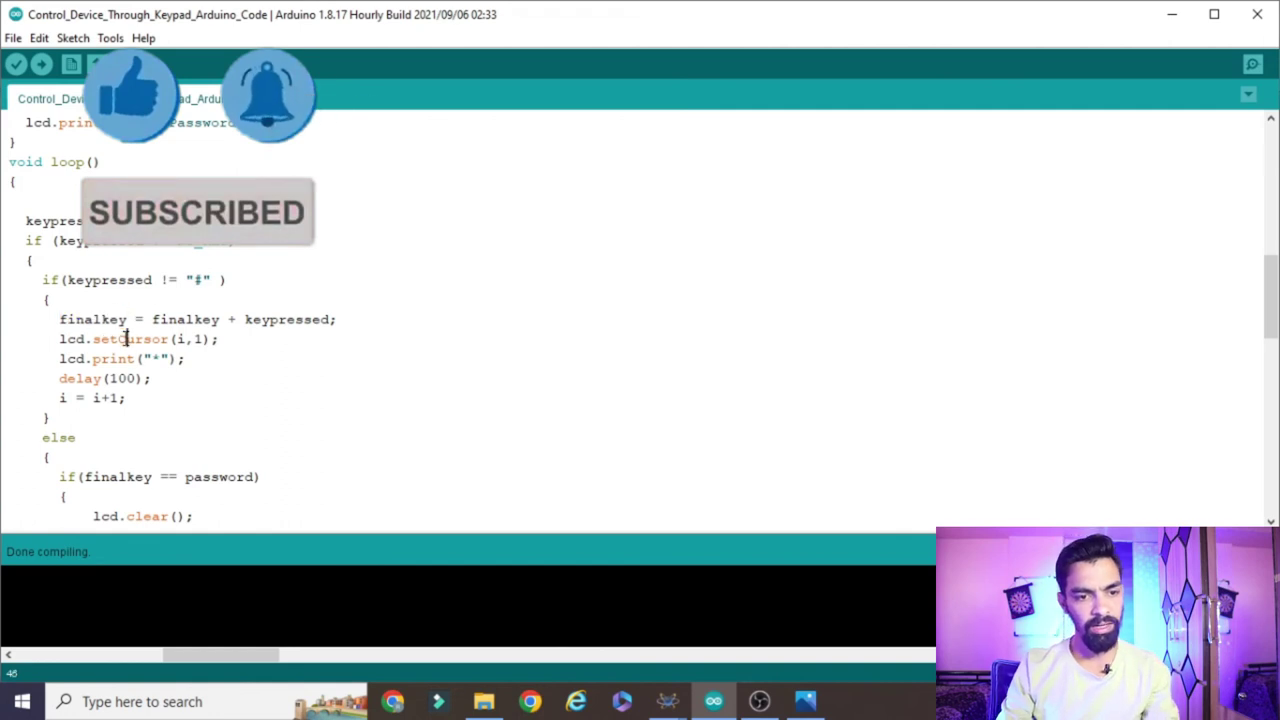
double_click(156, 358)
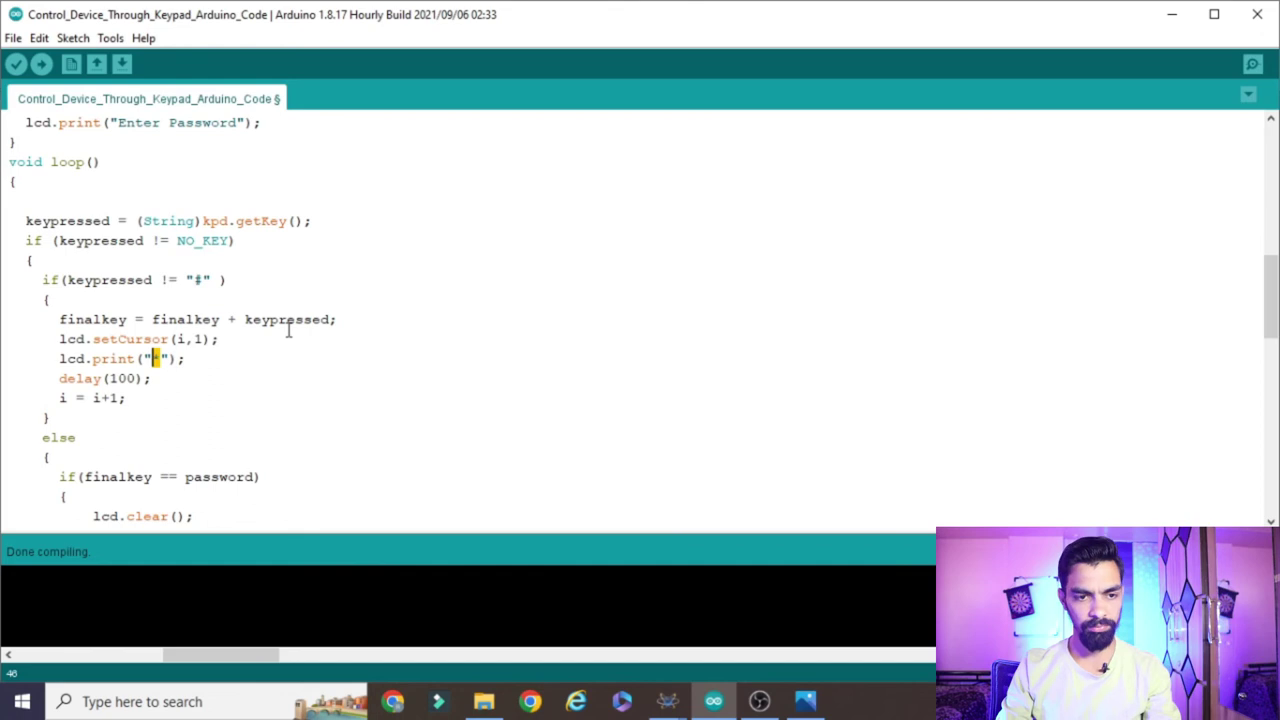
left_click_drag(188, 358, 42, 338)
left_click(145, 355)
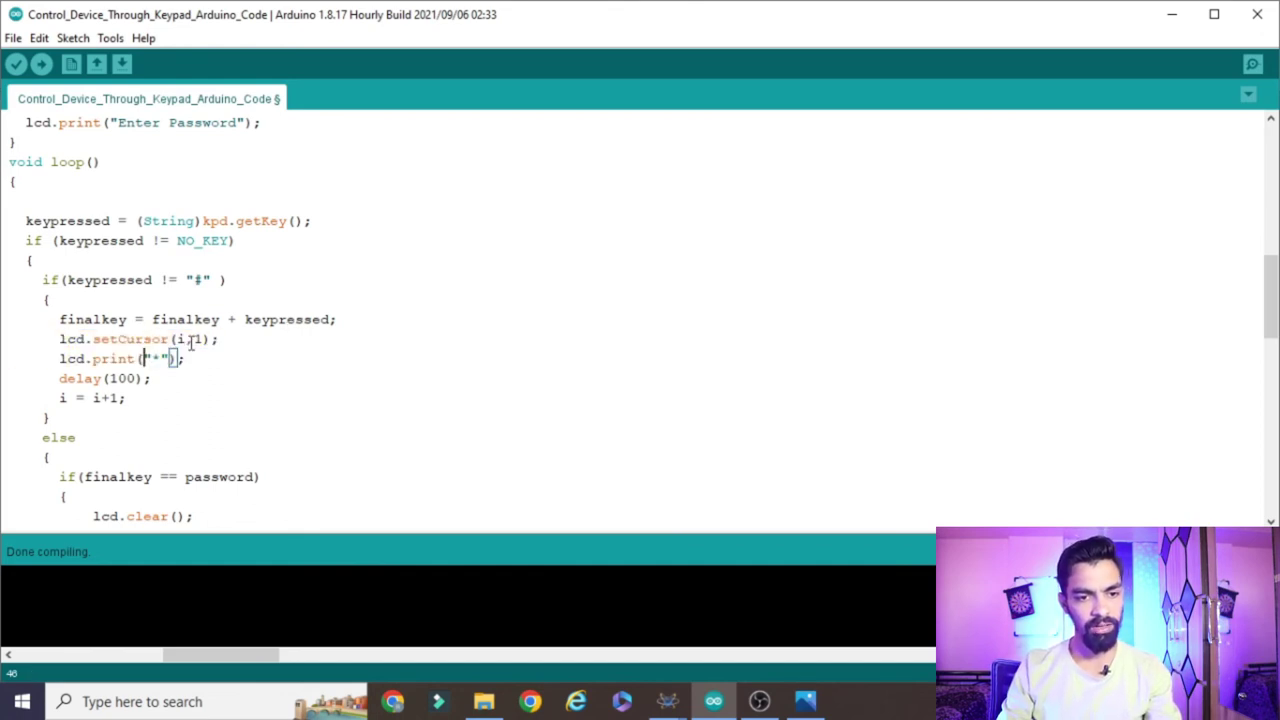
left_click(180, 339)
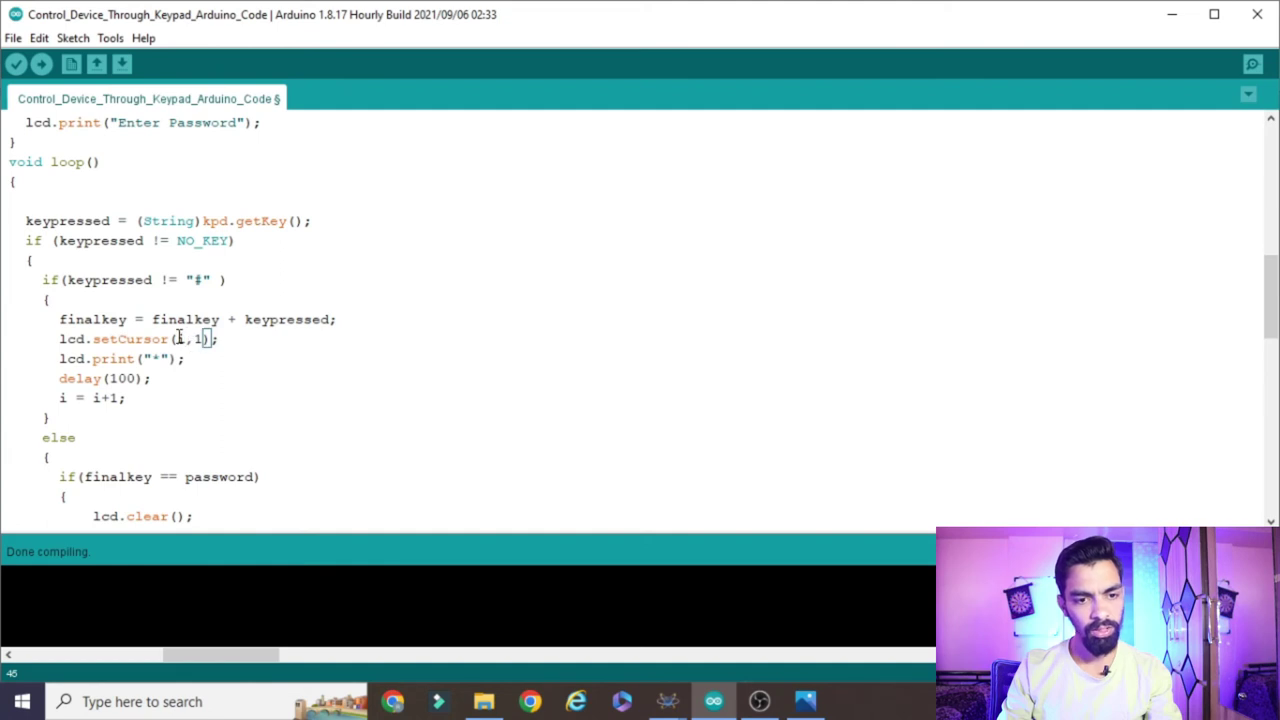
left_click_drag(193, 338, 201, 339)
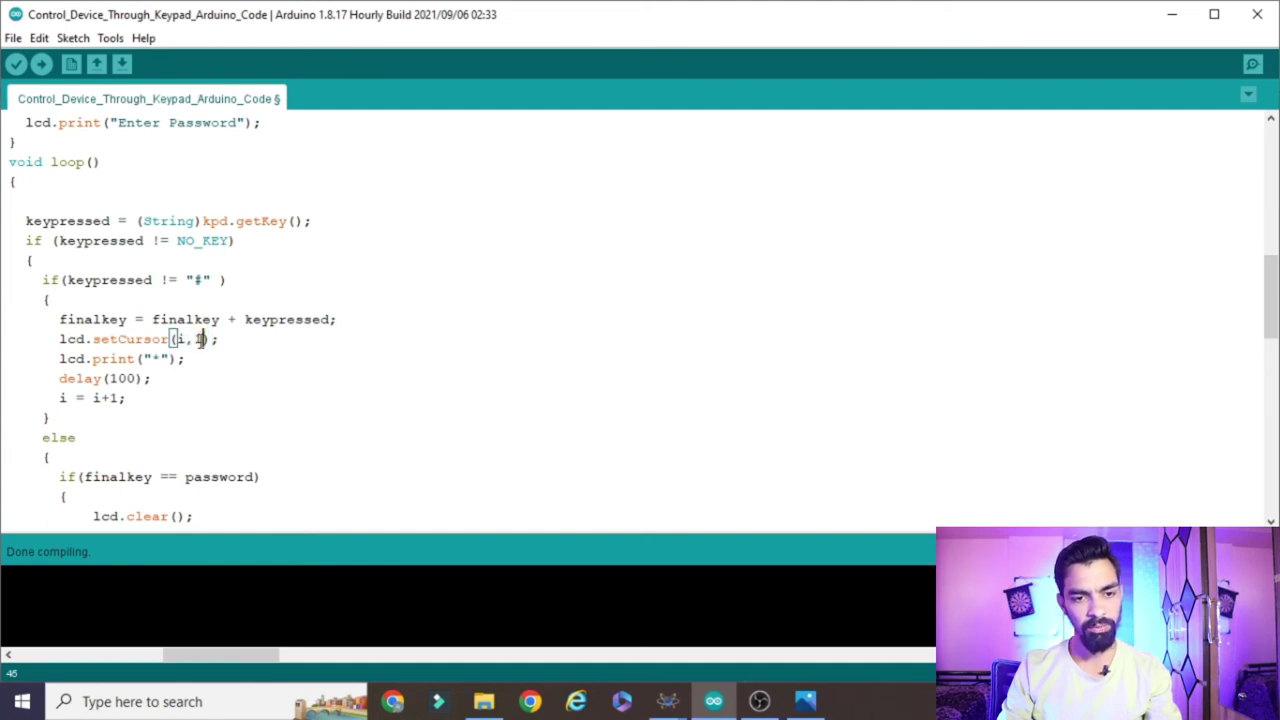
double_click(198, 340)
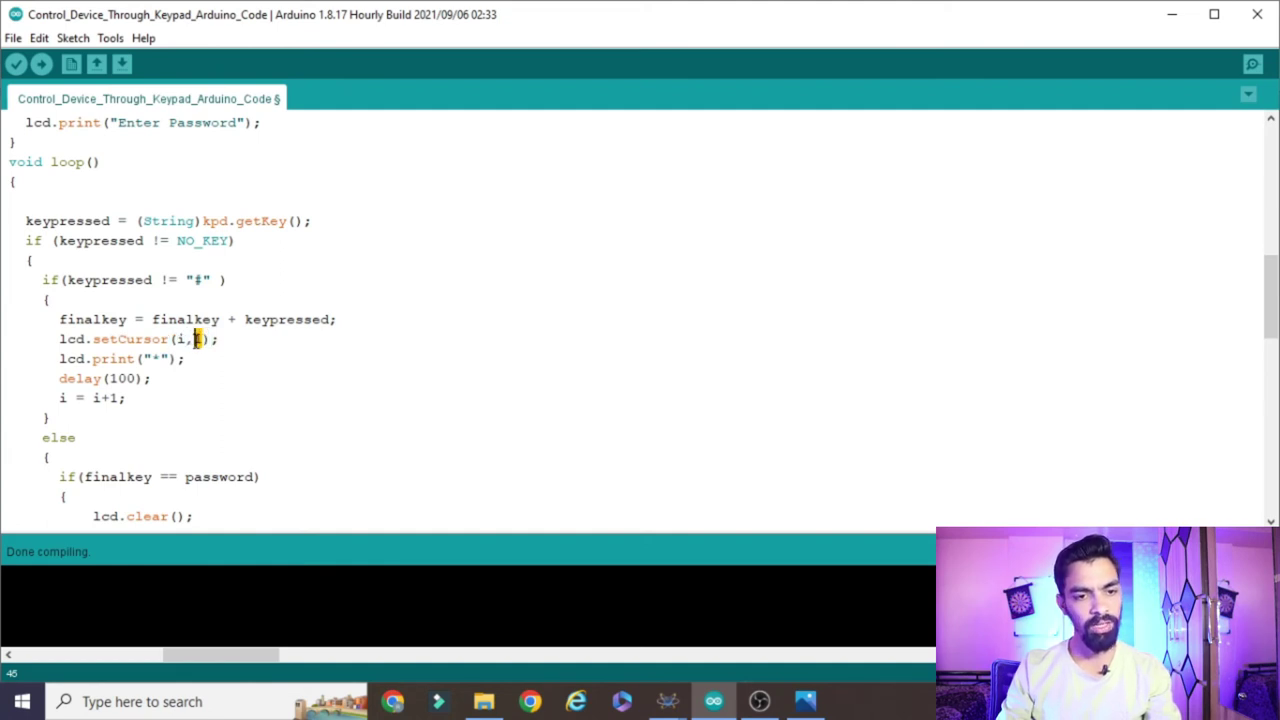
Check the Proteus schematic, then highlight the lcd.setCursor(i,1) call in the sketch's loop().
left_click(668, 701)
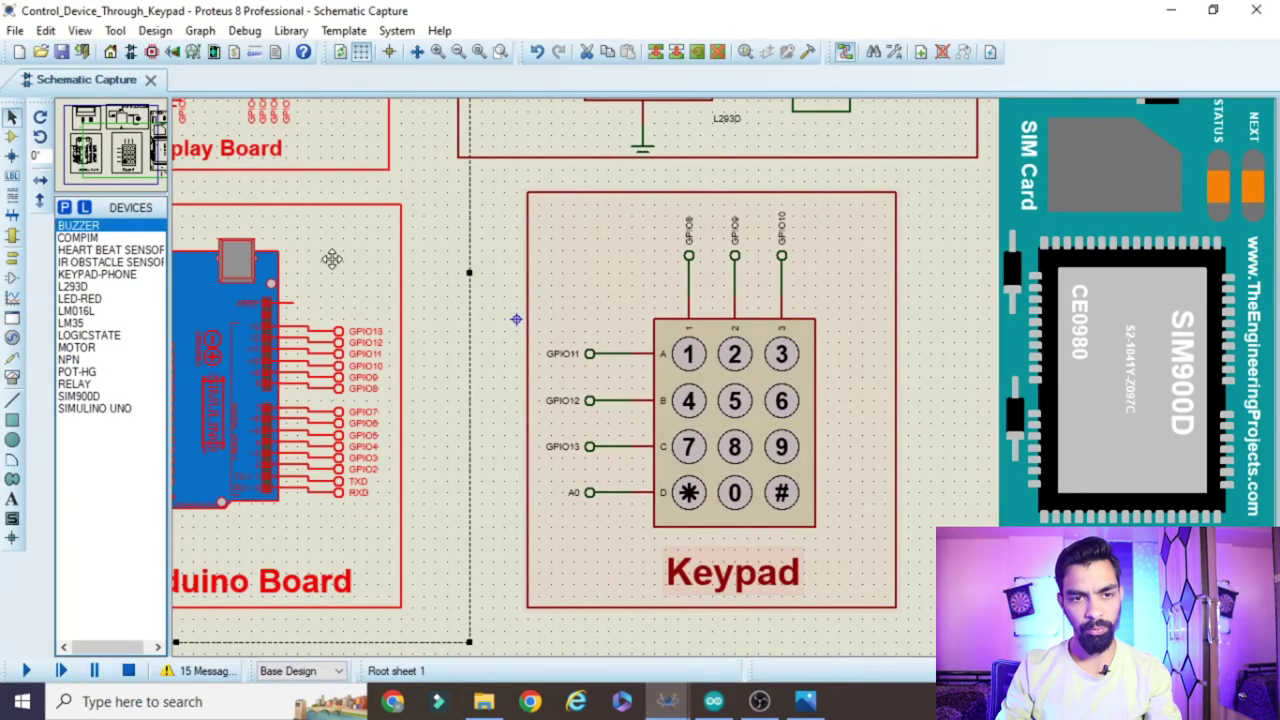
scroll(332, 259, "down", 4)
scroll(580, 275, "up", 6)
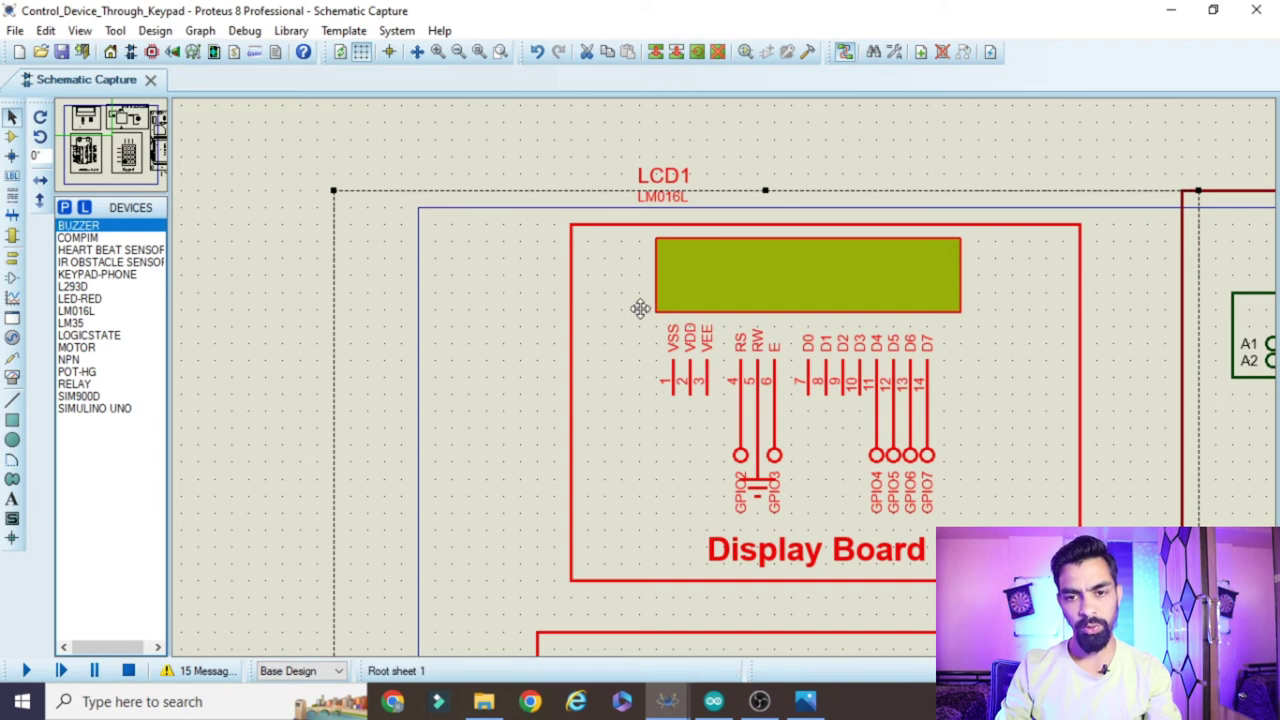
left_click(713, 701)
left_click(158, 338)
double_click(126, 338)
left_click(185, 339)
double_click(181, 339)
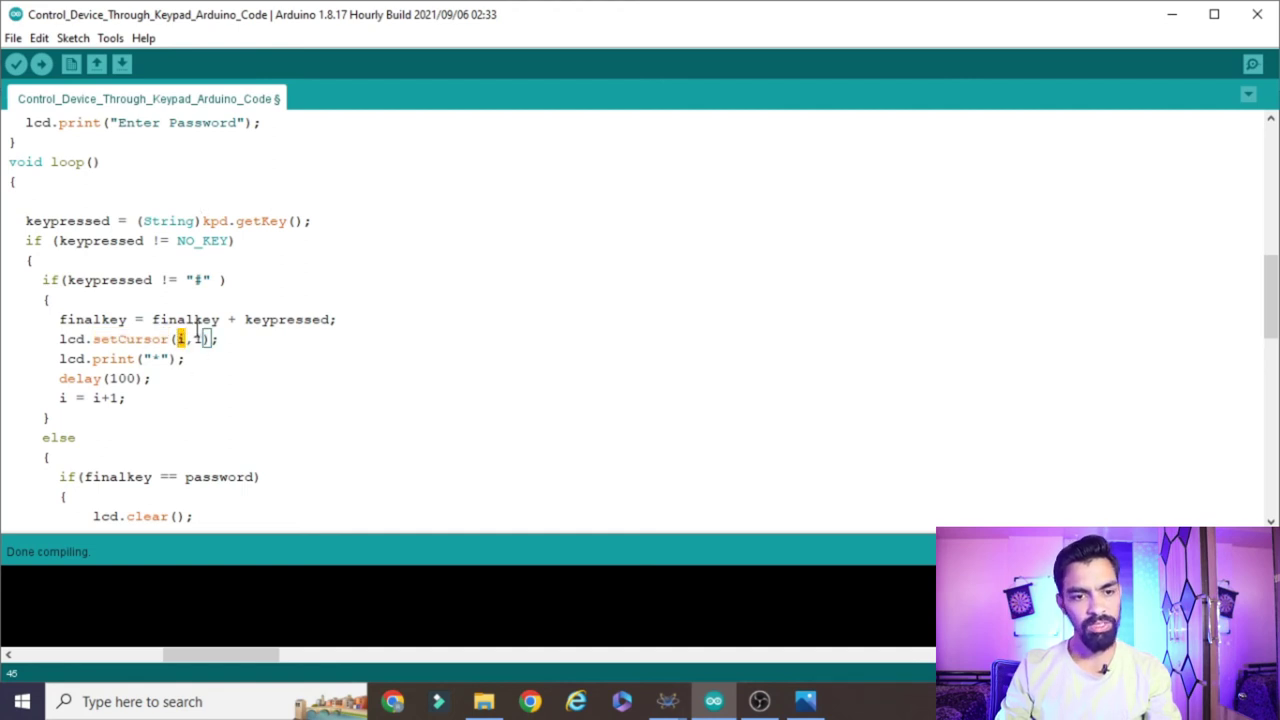
left_click(667, 701)
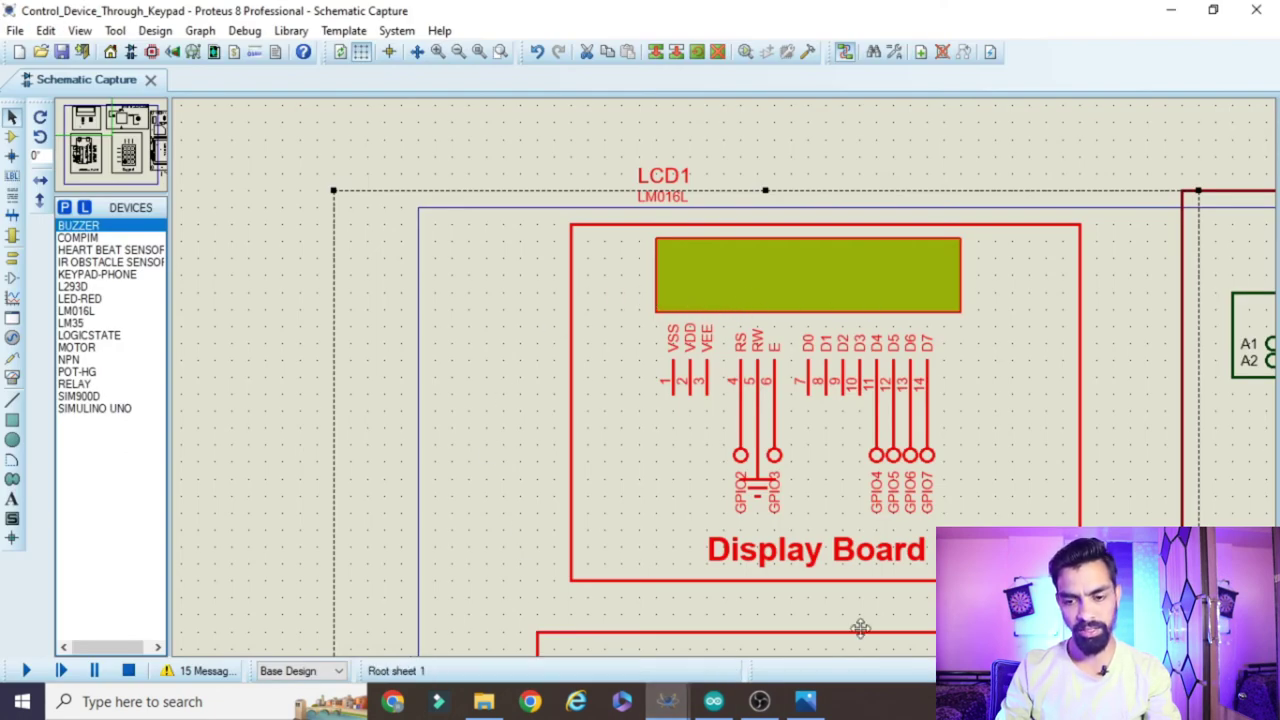
left_click(713, 703)
left_click_drag(152, 379, 24, 338)
left_click(124, 397)
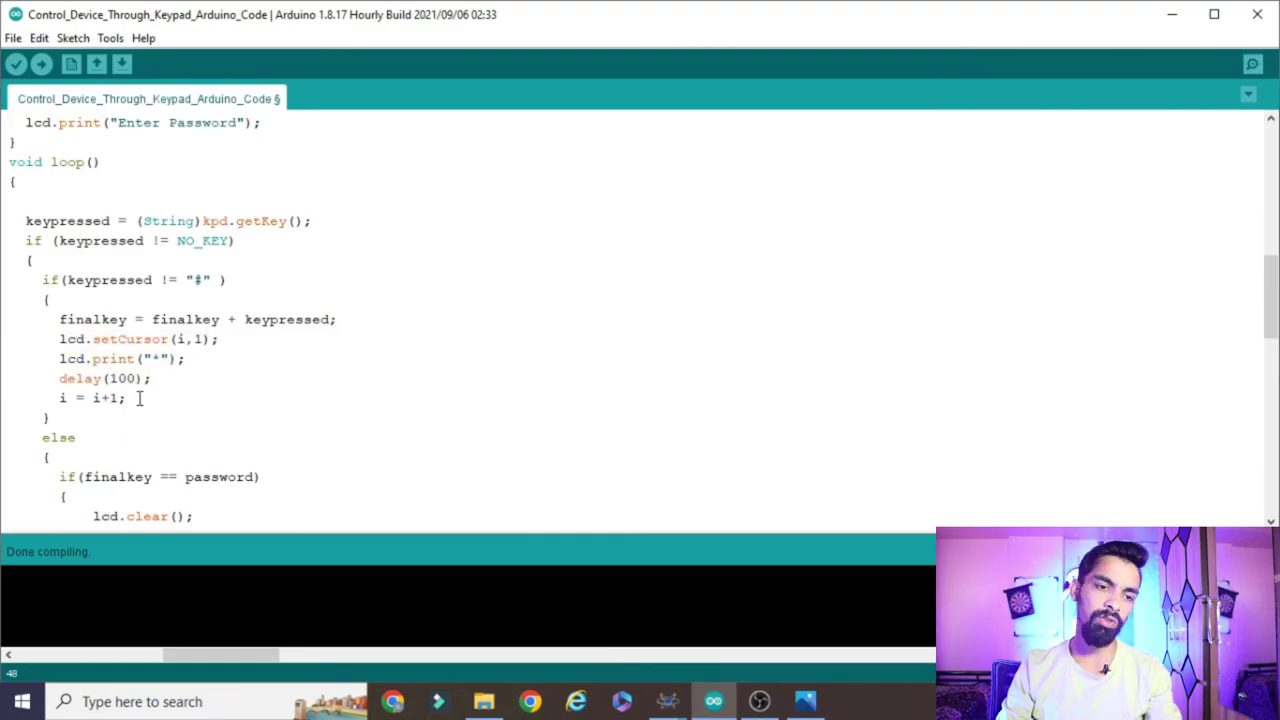
left_click_drag(127, 397, 51, 397)
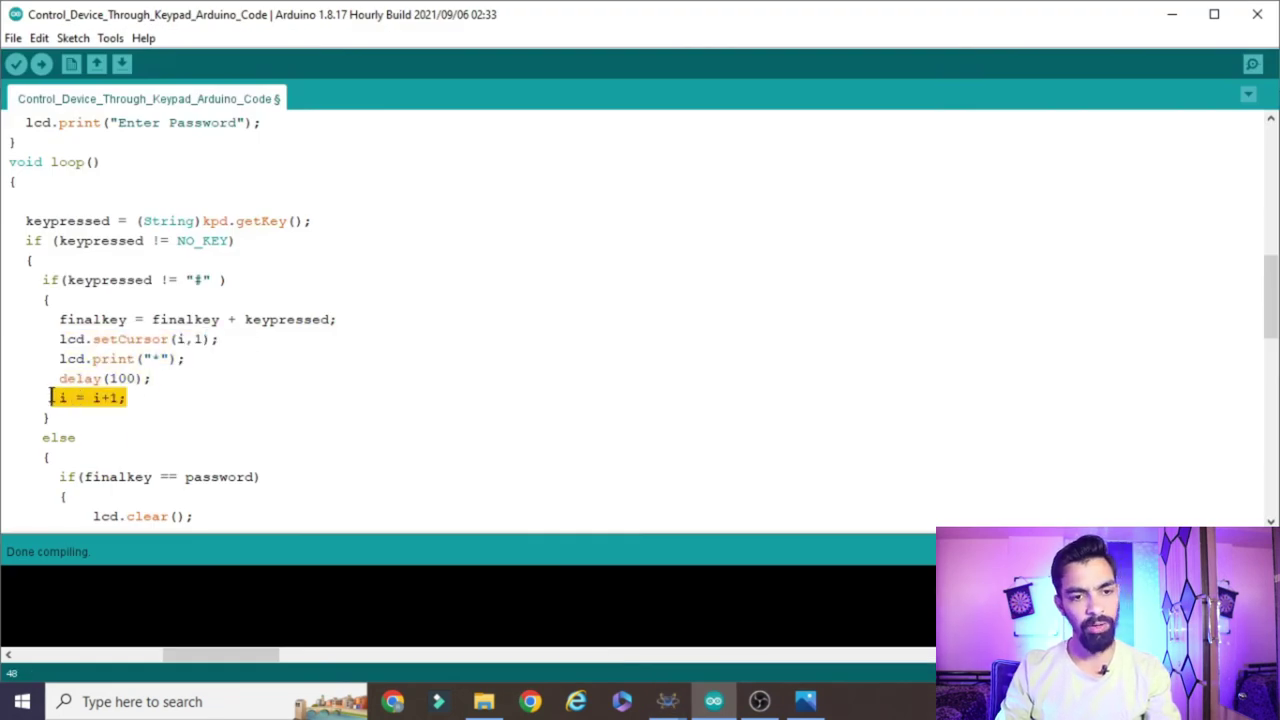
left_click(170, 357)
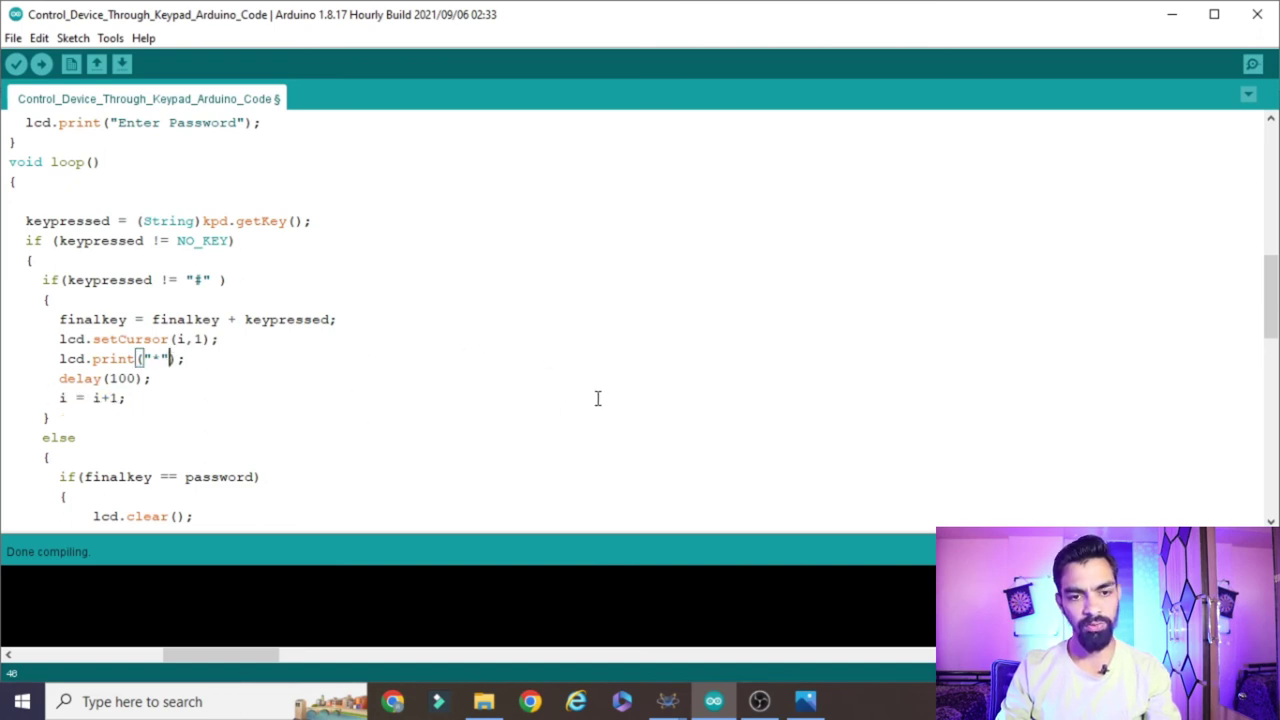
left_click_drag(140, 405, 6, 320)
scroll(255, 320, "down", 3)
scroll(258, 325, "up", 1)
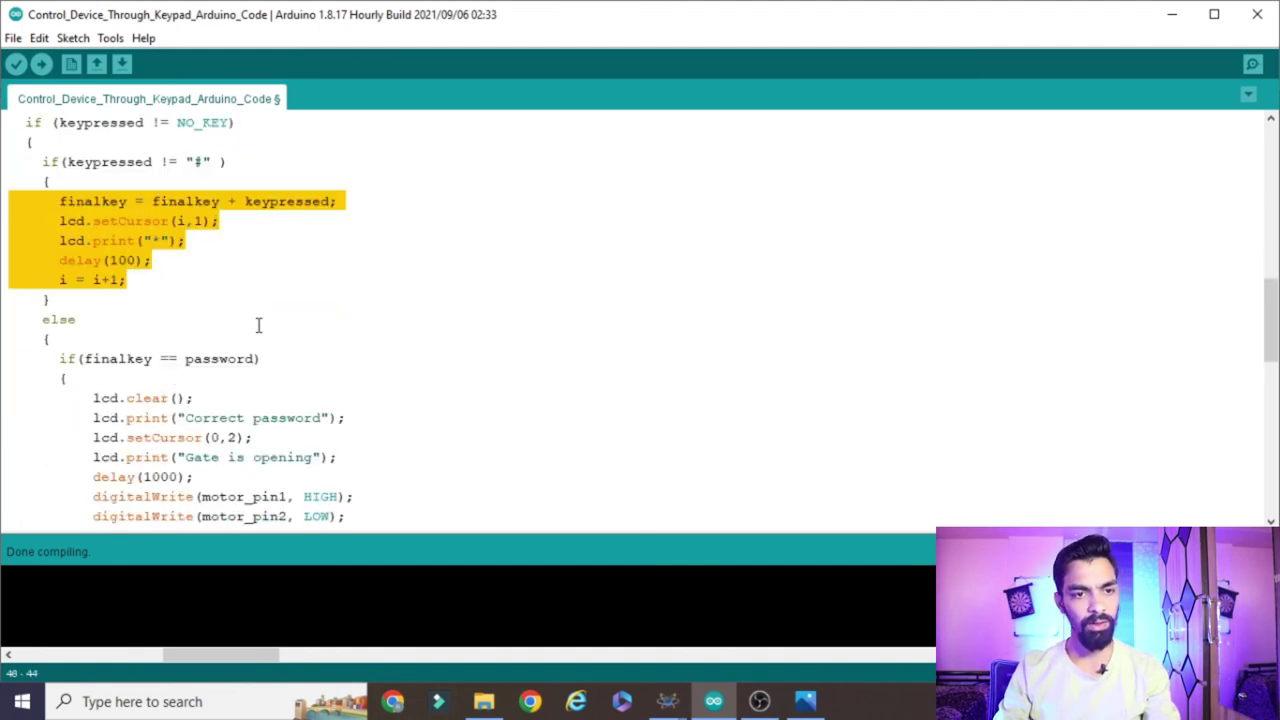
scroll(194, 230, "up", 3)
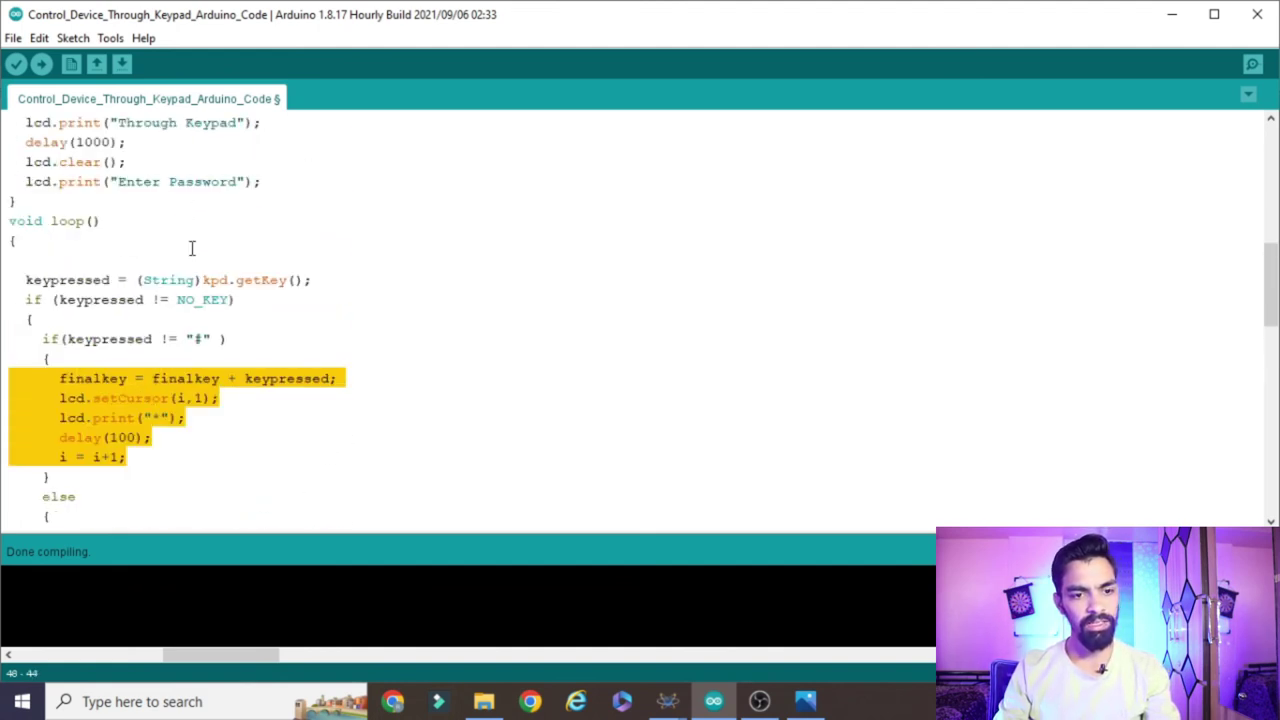
left_click(88, 281)
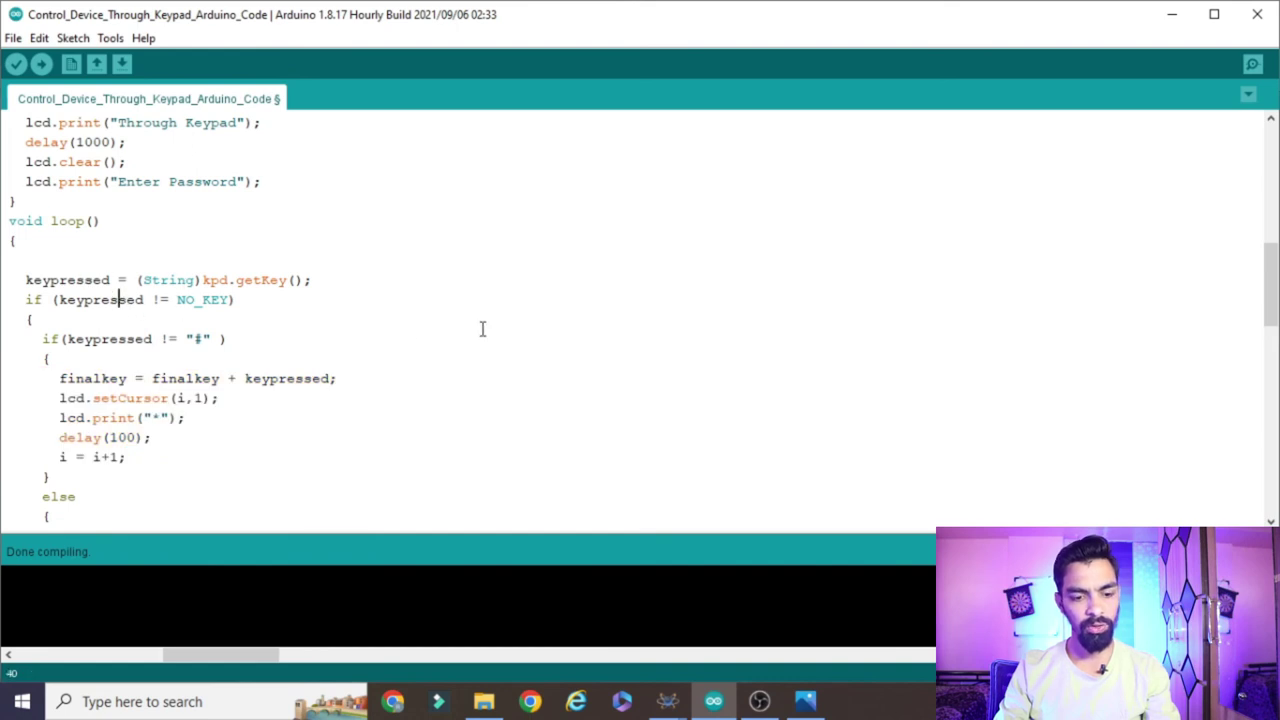
left_click_drag(217, 339, 186, 339)
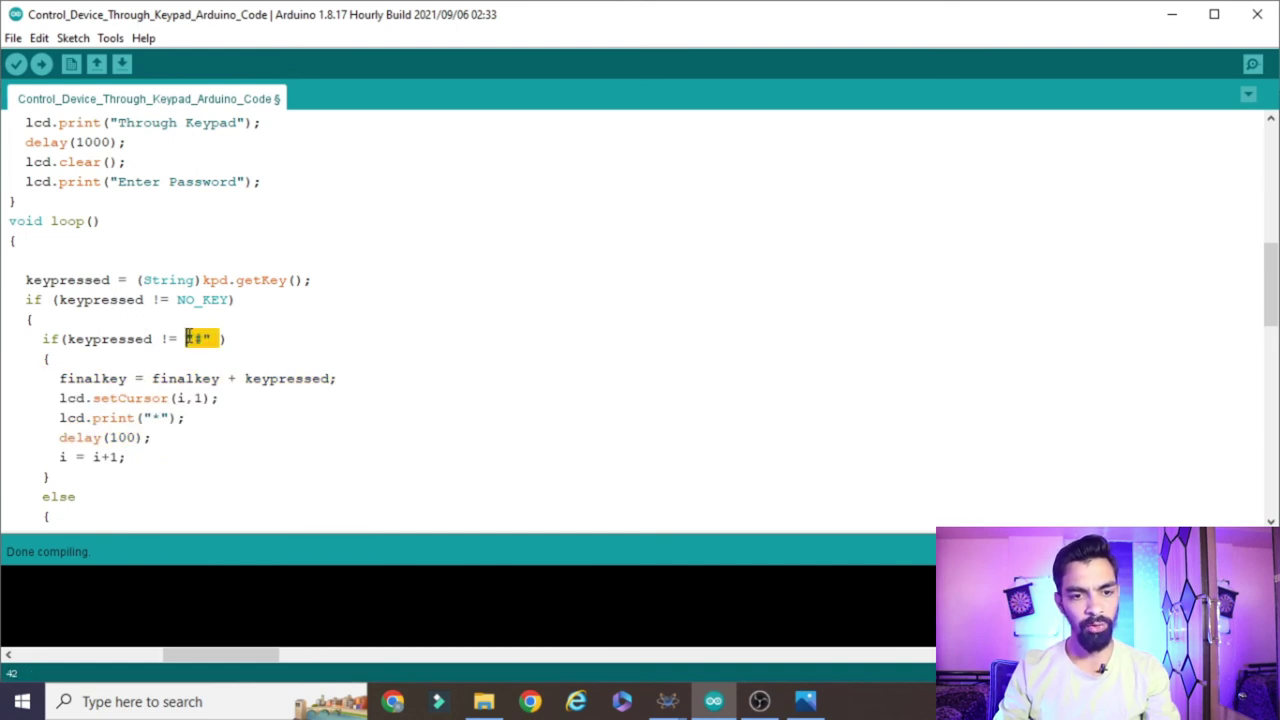
scroll(188, 338, "down", 2)
left_click(156, 240)
left_click(72, 392)
scroll(130, 386, "down", 2)
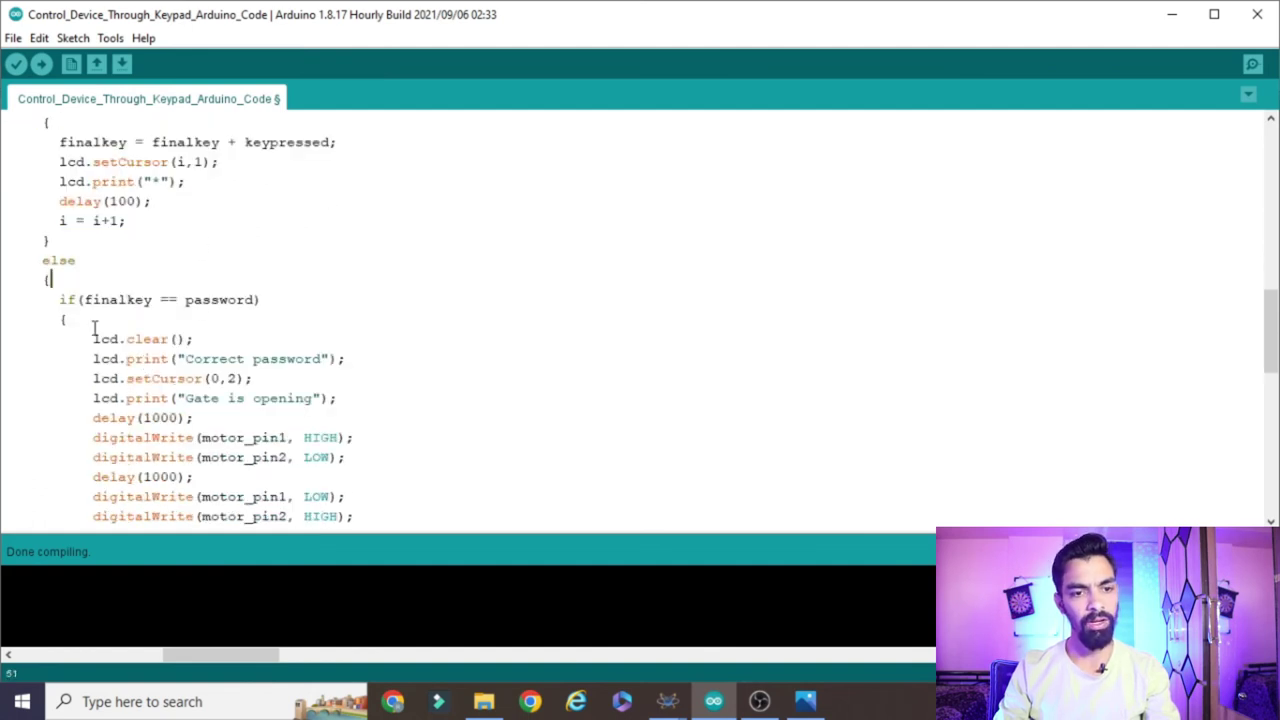
double_click(139, 298)
scroll(215, 294, "up", 1)
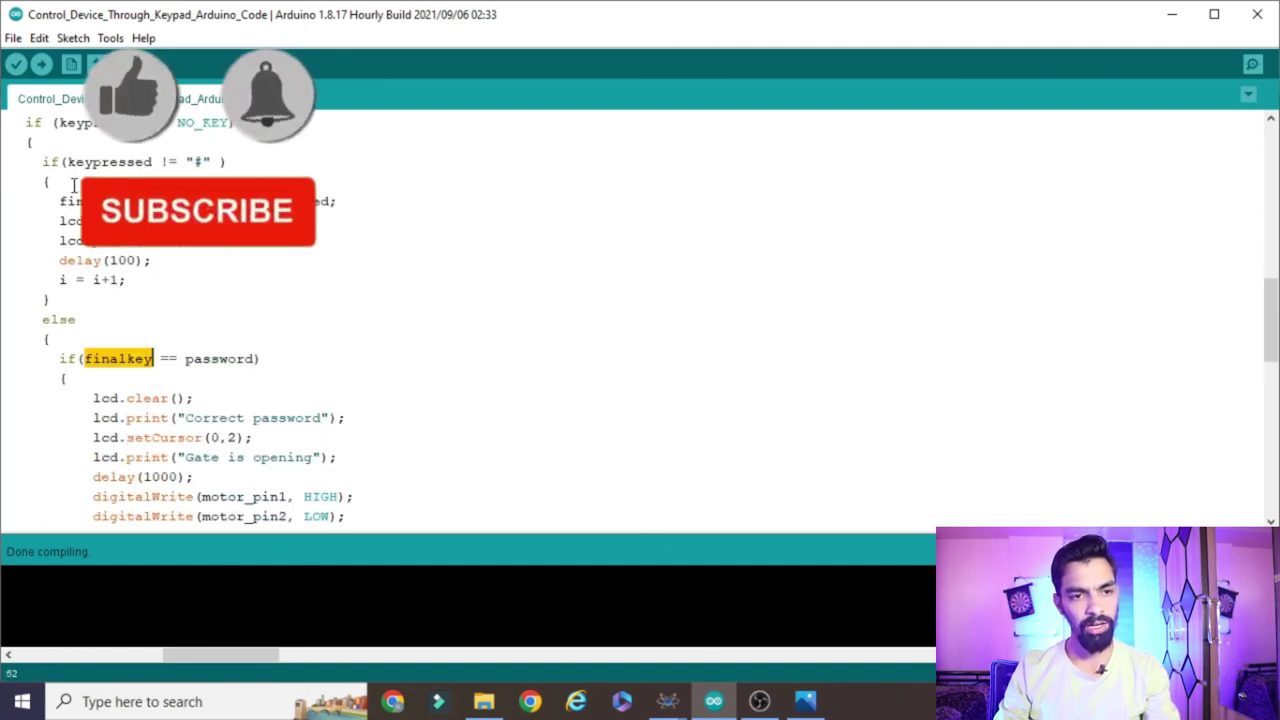
left_click(118, 358)
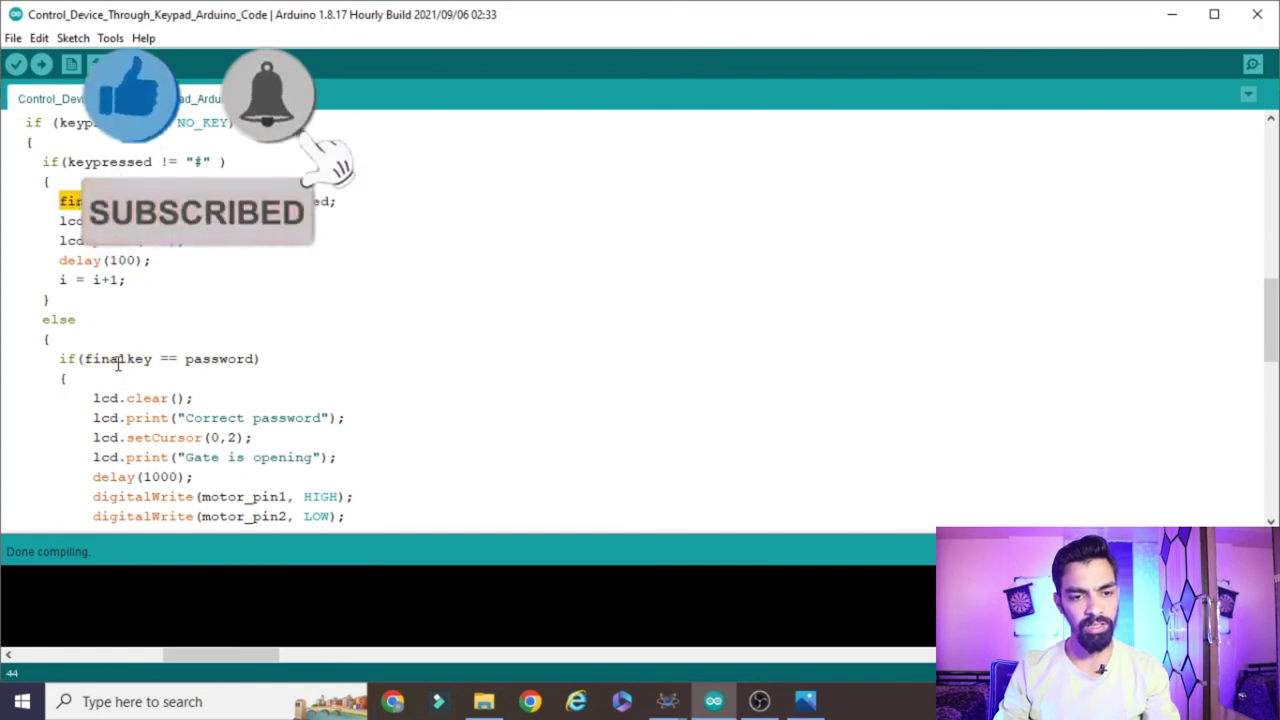
double_click(212, 358)
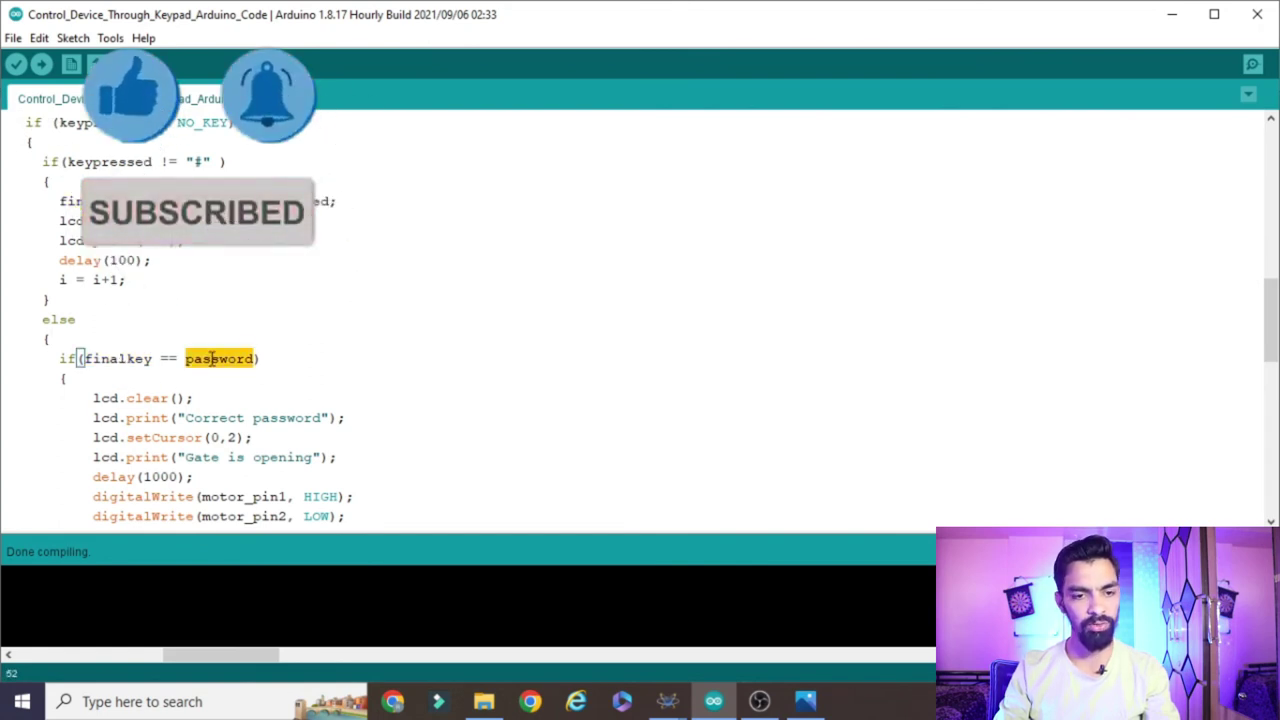
double_click(120, 358)
double_click(212, 358)
scroll(210, 362, "down", 2)
left_click(137, 241)
left_click(185, 241)
left_click(196, 280)
left_click(337, 339)
left_click_drag(337, 339, 294, 339)
left_click(211, 341)
left_click_drag(211, 360, 11, 280)
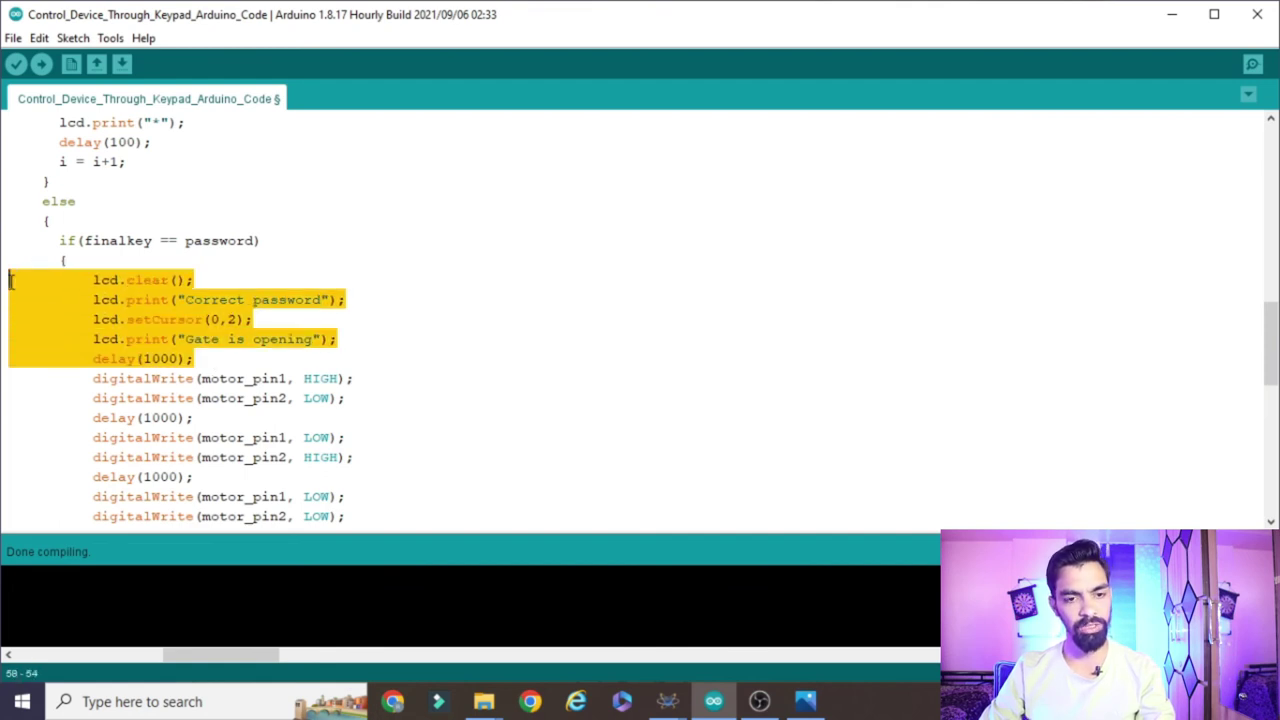
double_click(254, 378)
double_click(324, 378)
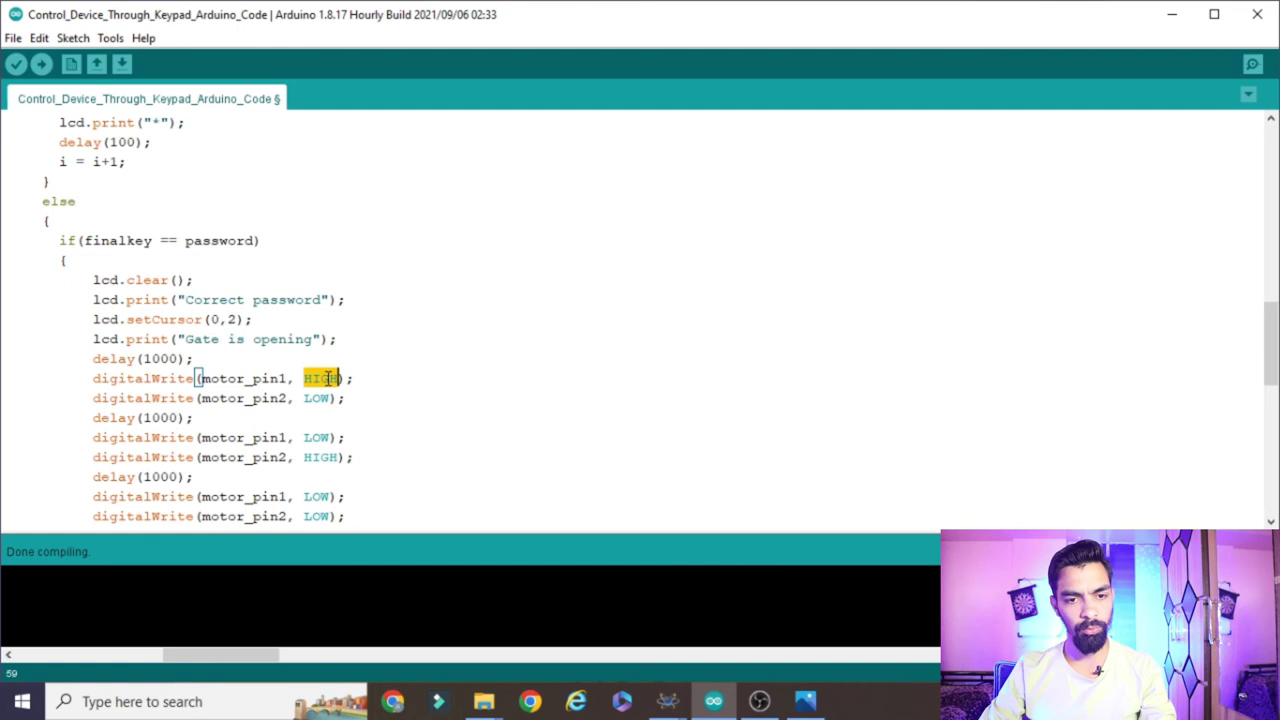
double_click(262, 378)
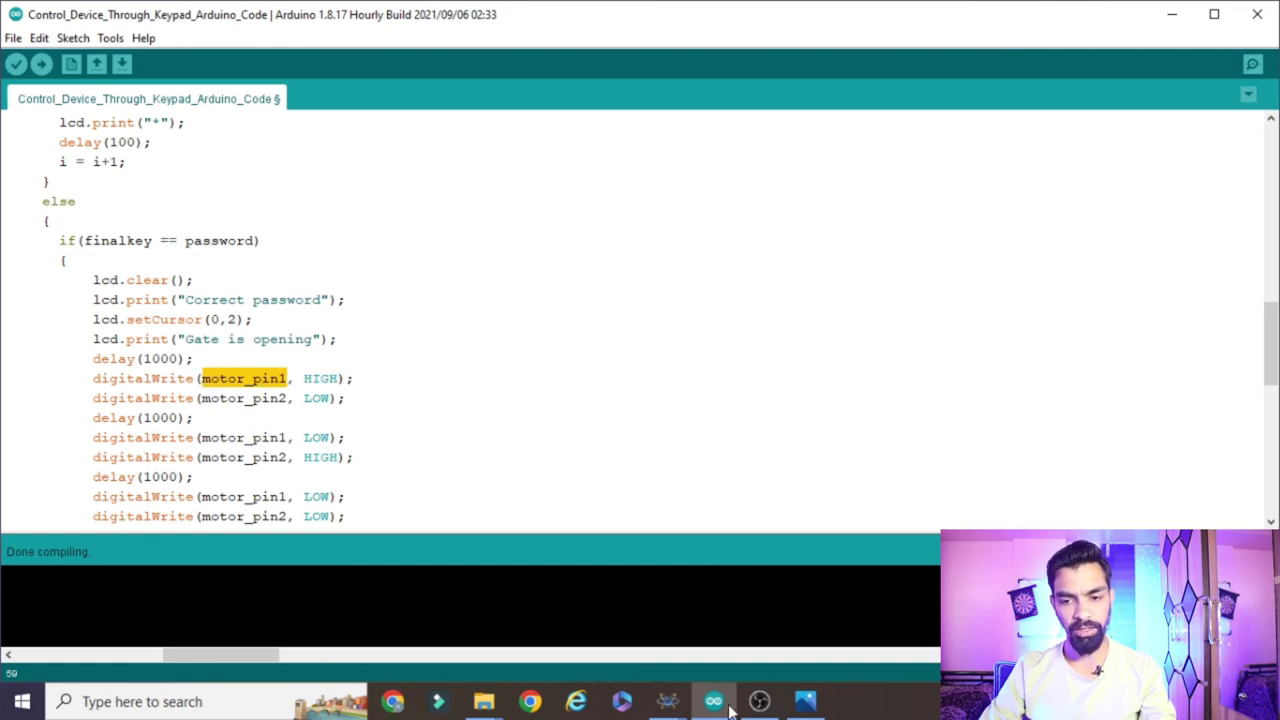
mouse_move(667, 701)
left_click(567, 613)
scroll(876, 287, "up", 3)
scroll(496, 358, "down", 1)
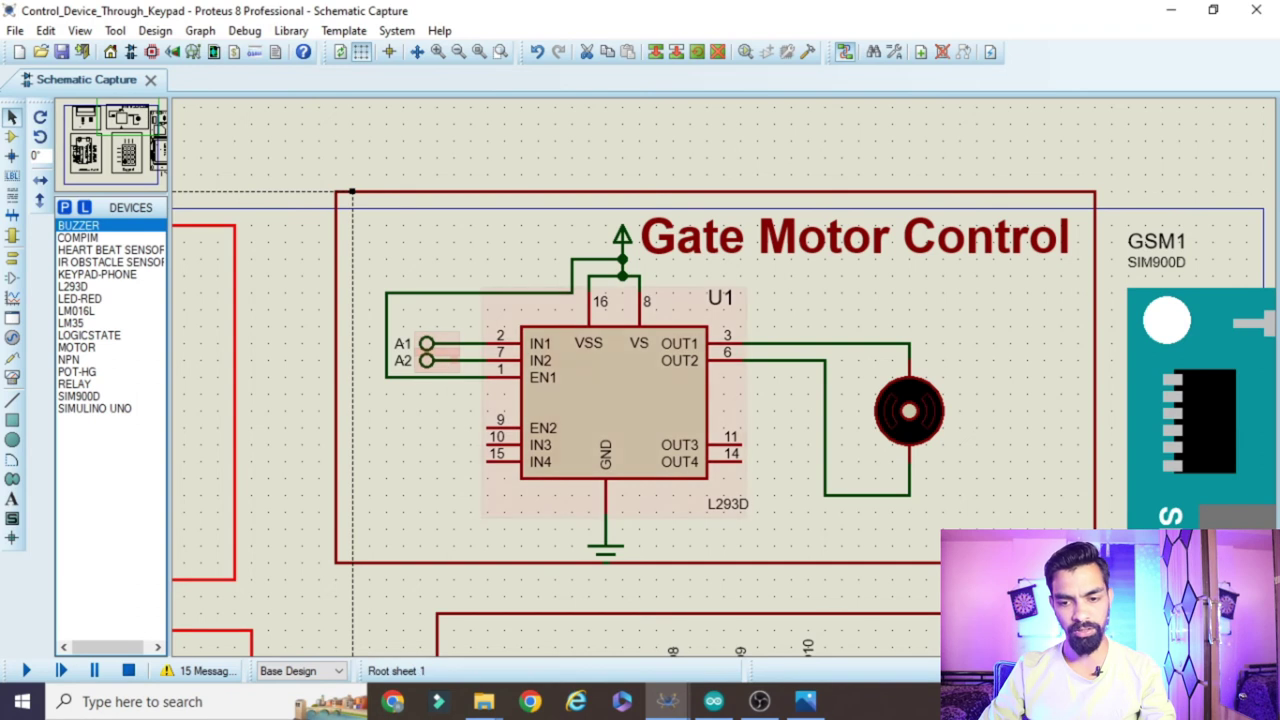
left_click(713, 701)
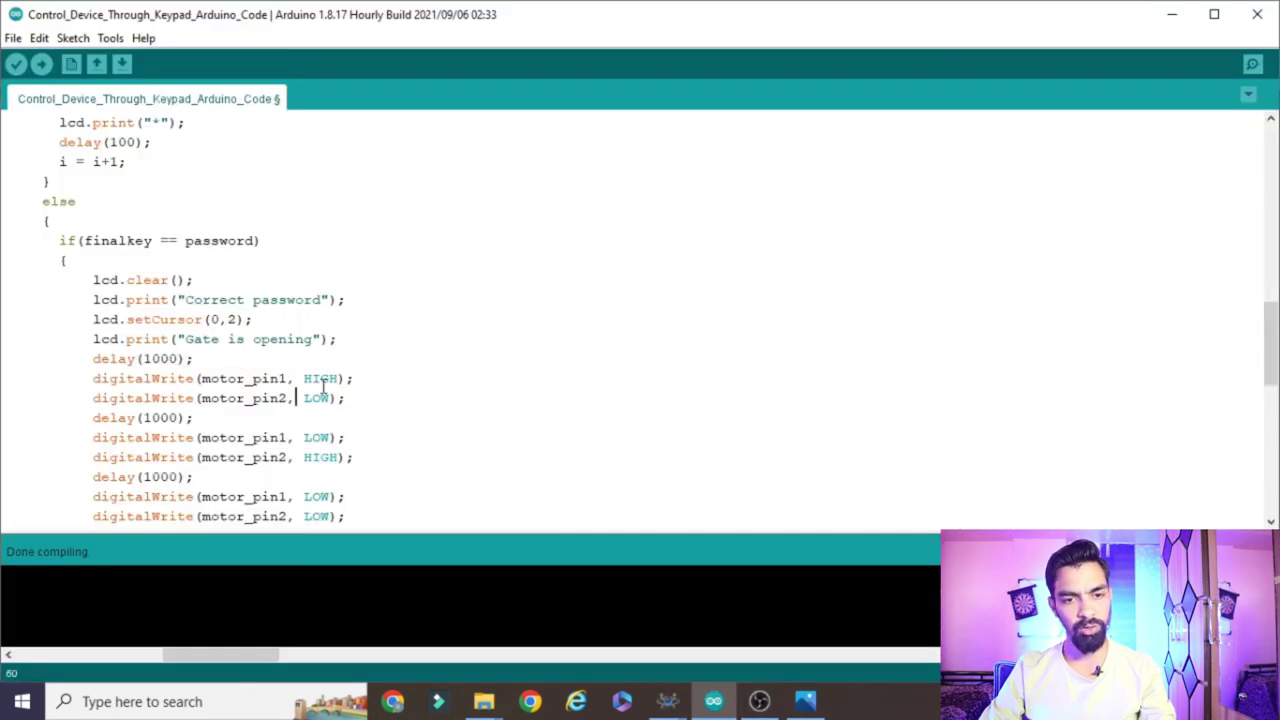
left_click_drag(354, 391, 4, 388)
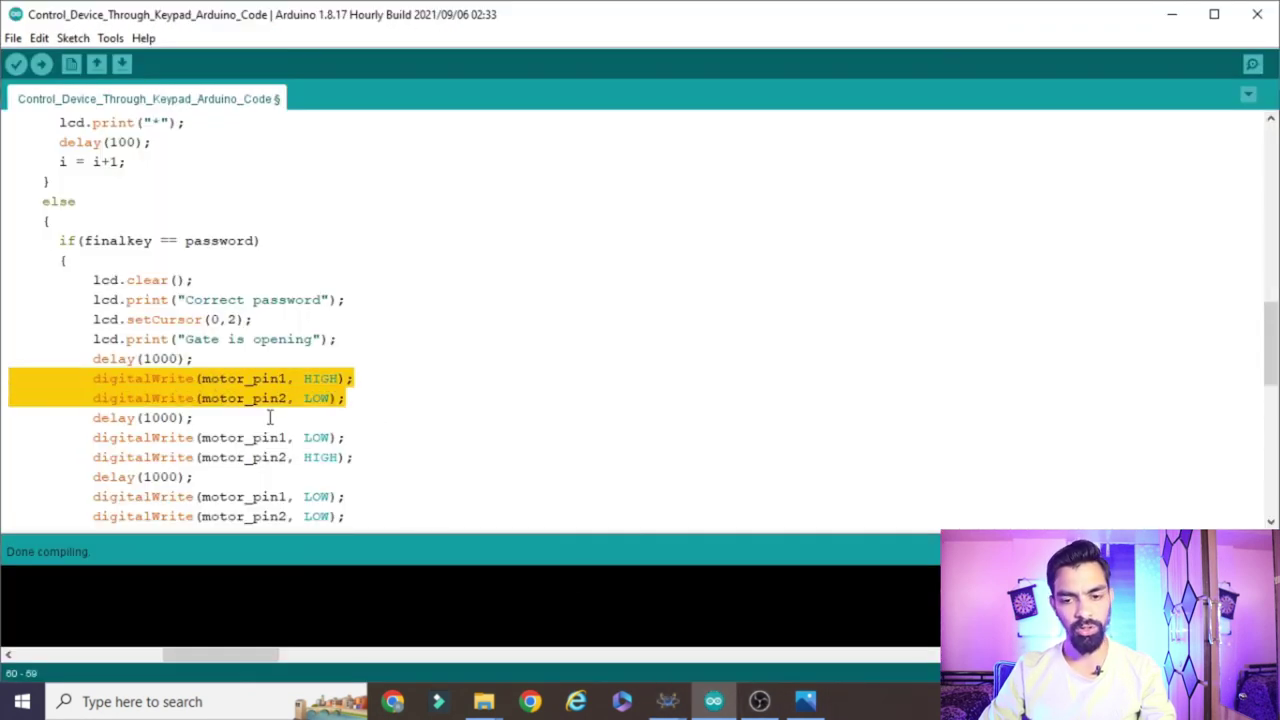
left_click(668, 701)
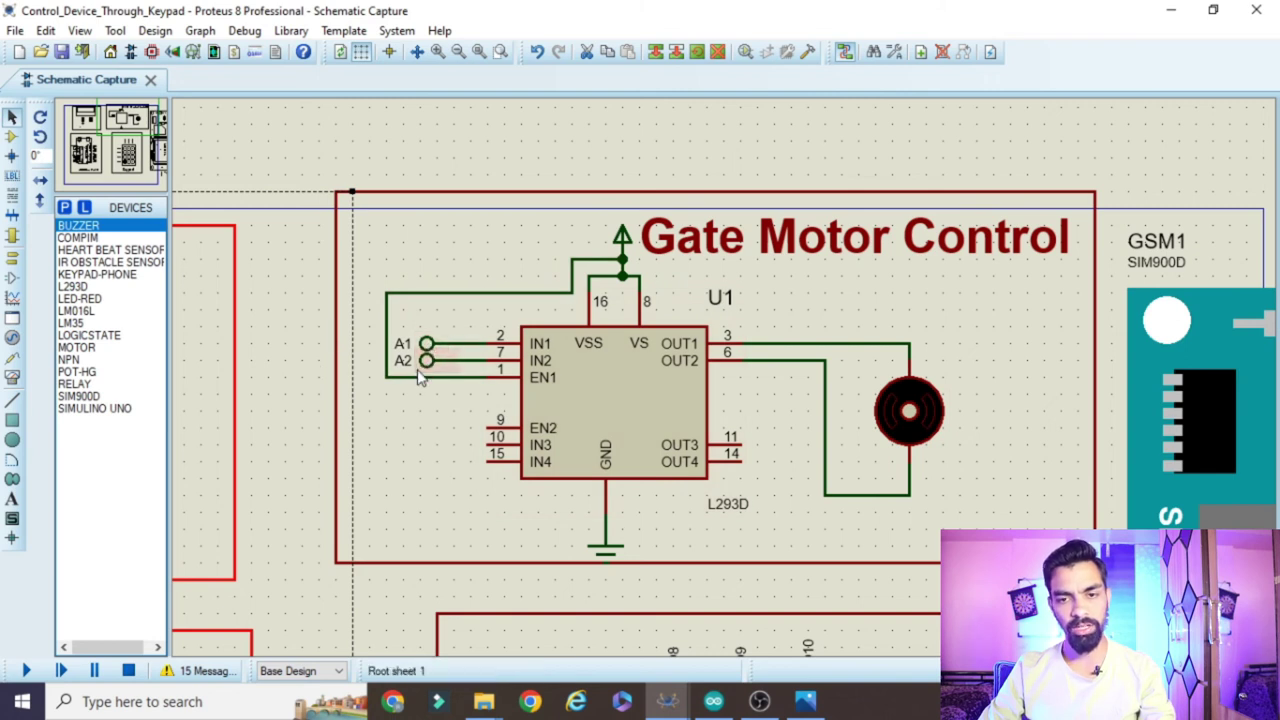
left_click(1192, 9)
left_click(224, 398)
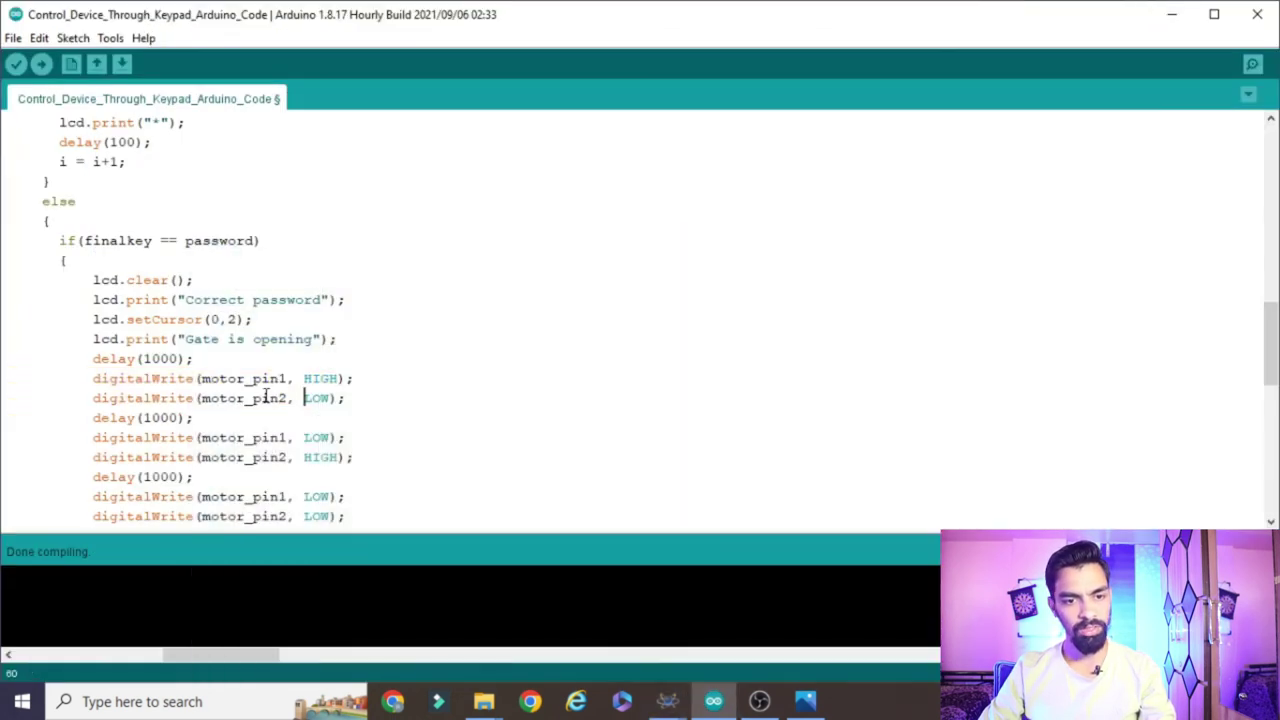
double_click(320, 437)
double_click(325, 457)
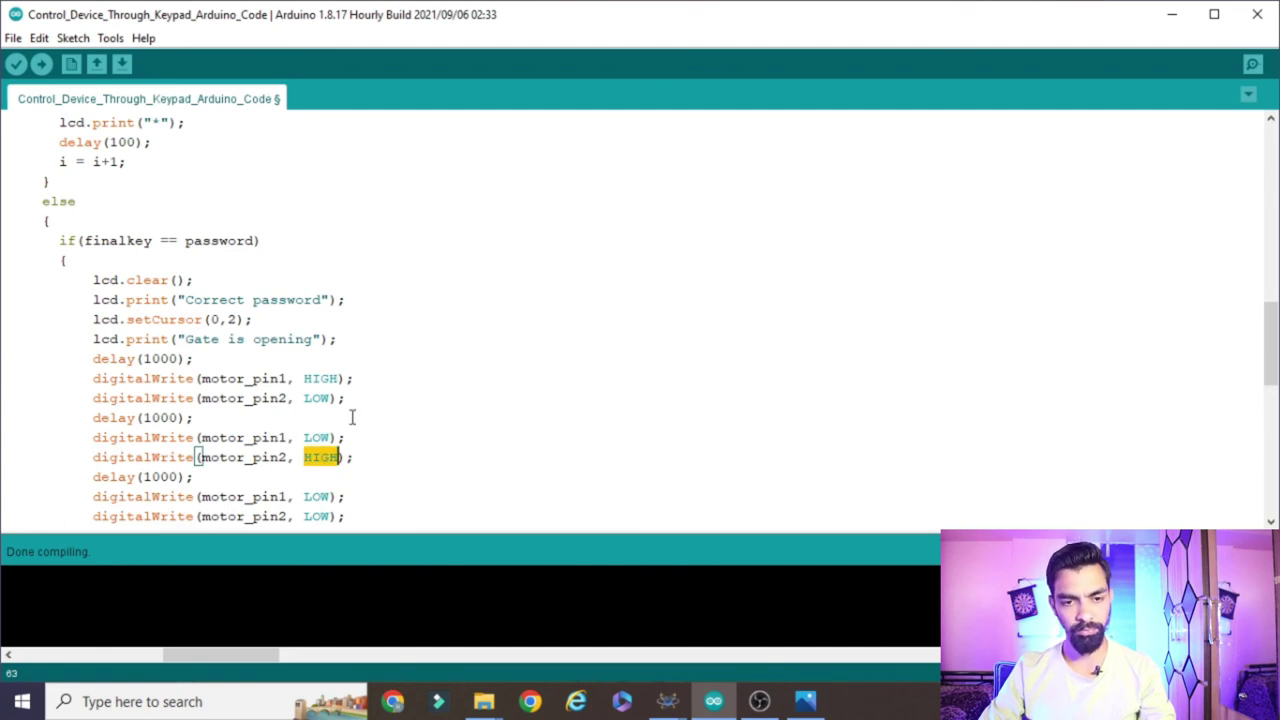
left_click_drag(369, 458, 43, 440)
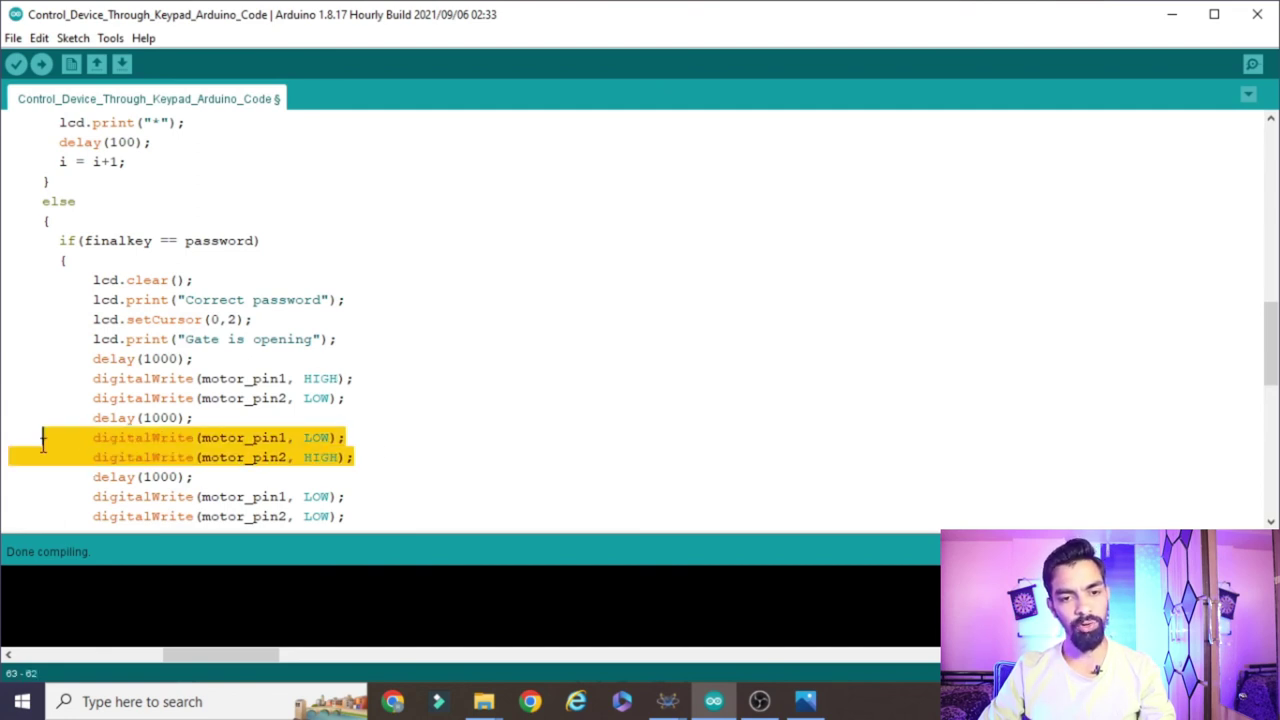
left_click_drag(360, 403, 43, 358)
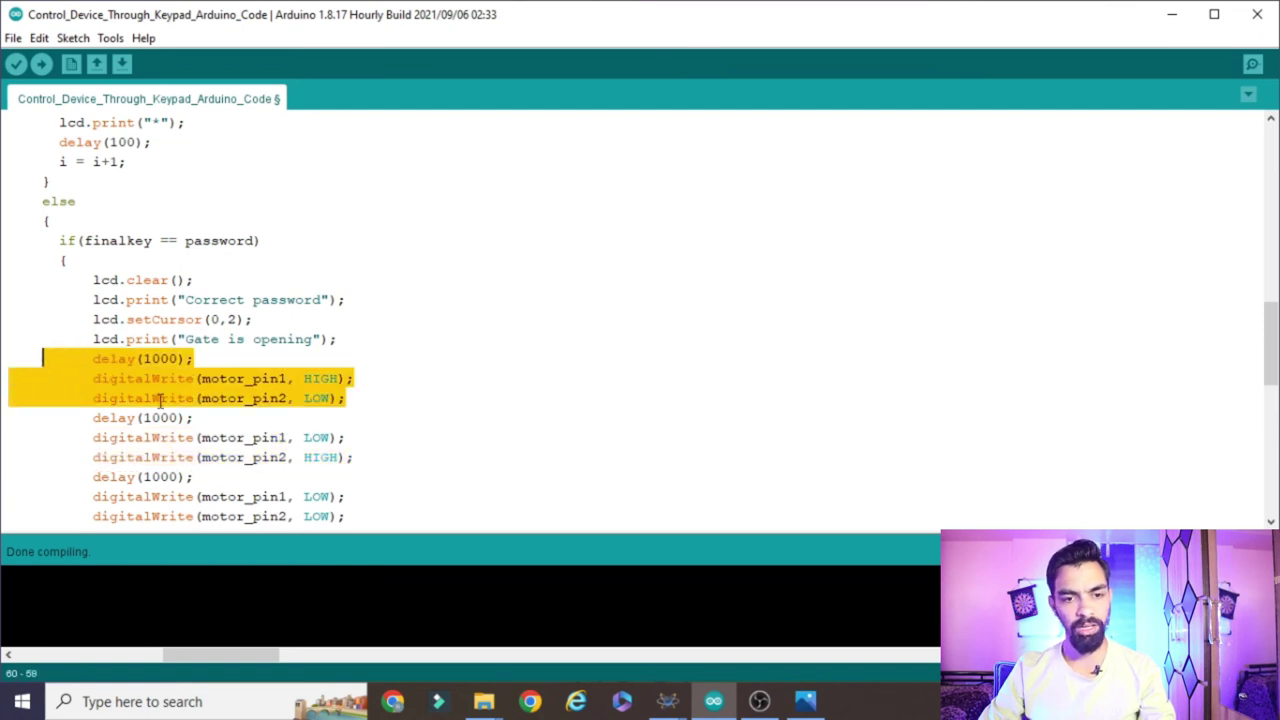
scroll(287, 410, "down", 2)
left_click(357, 341)
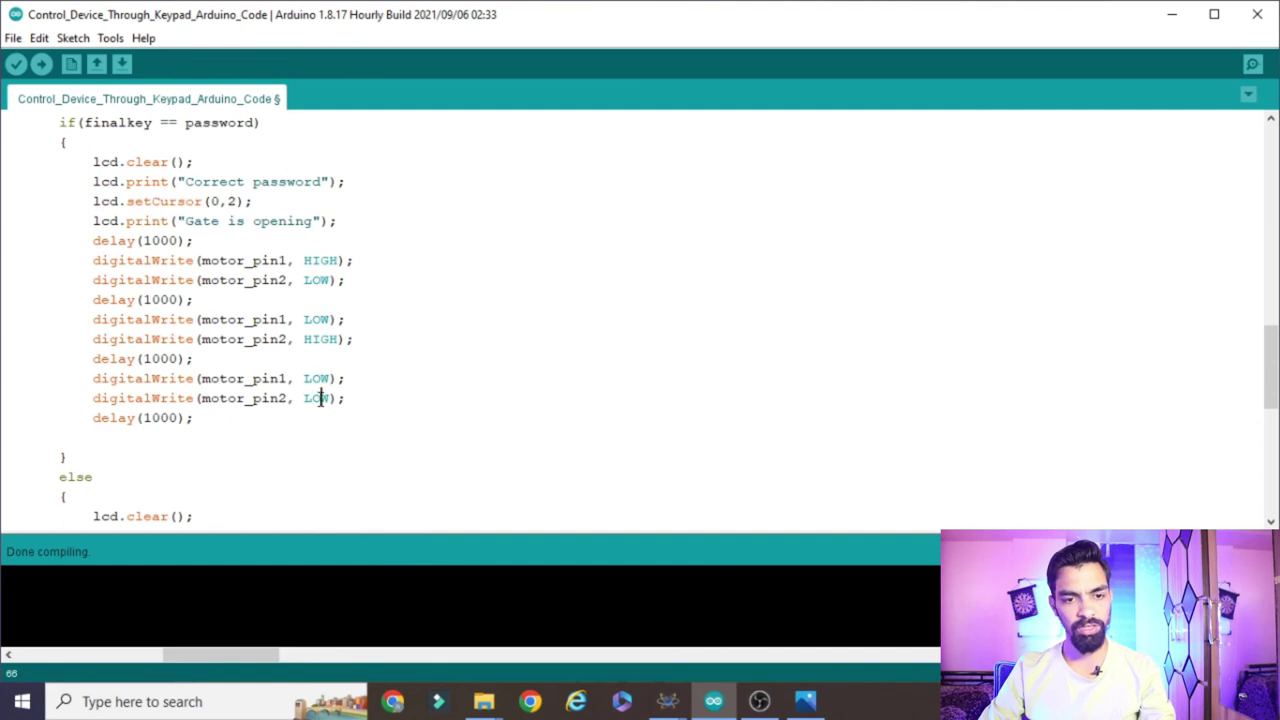
left_click(350, 397)
left_click_drag(254, 418, 10, 200)
left_click(474, 279)
left_click(432, 322)
left_click(447, 373)
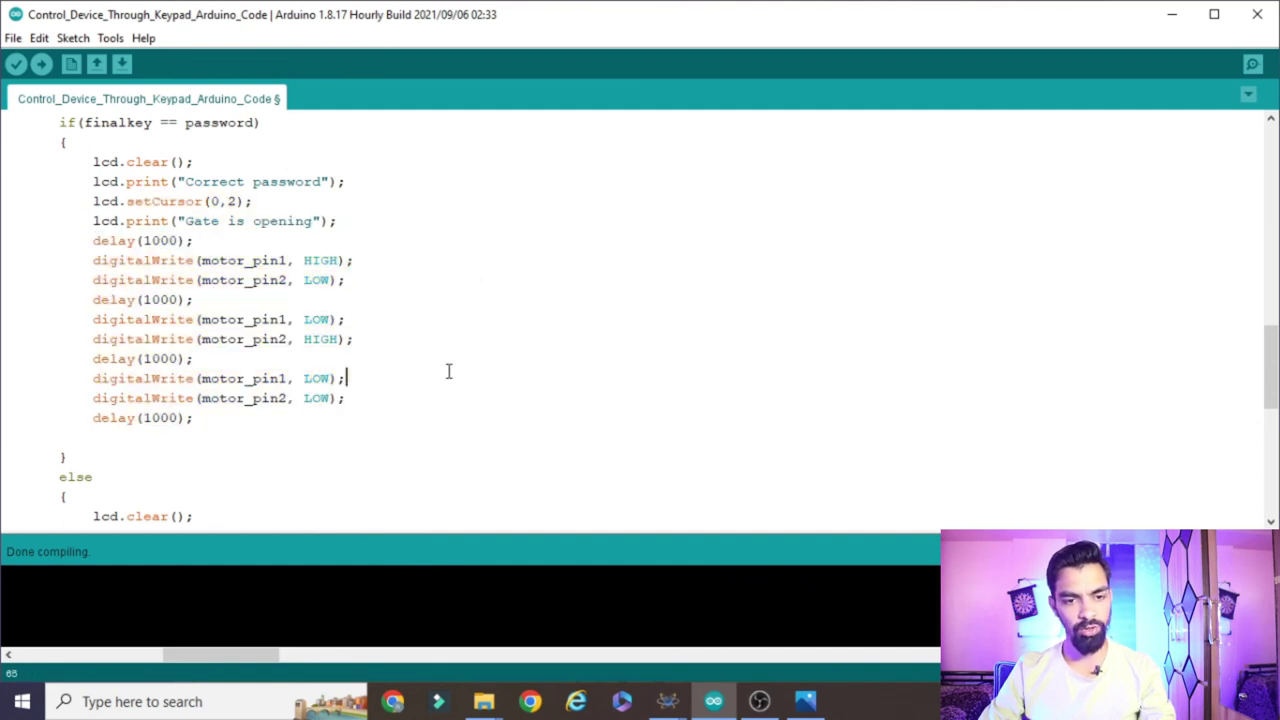
scroll(340, 360, "down", 3)
scroll(360, 362, "up", 4)
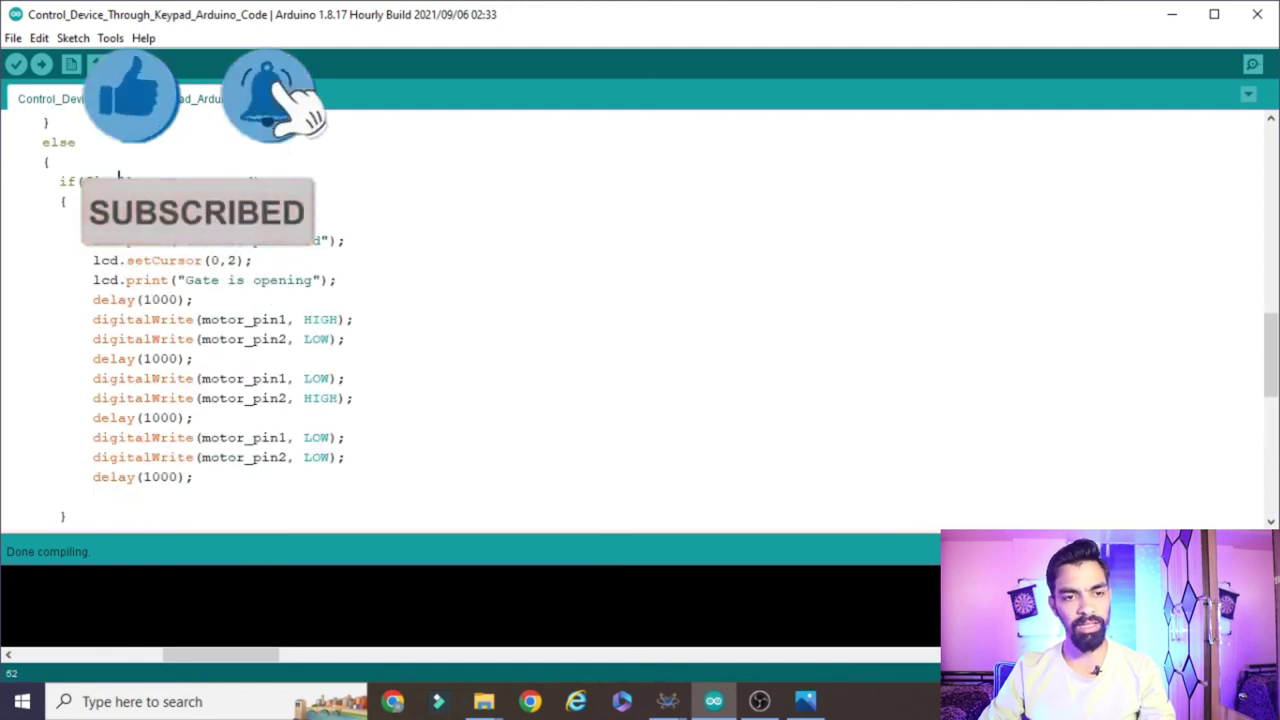
scroll(320, 128, "down", 4)
left_click(170, 339)
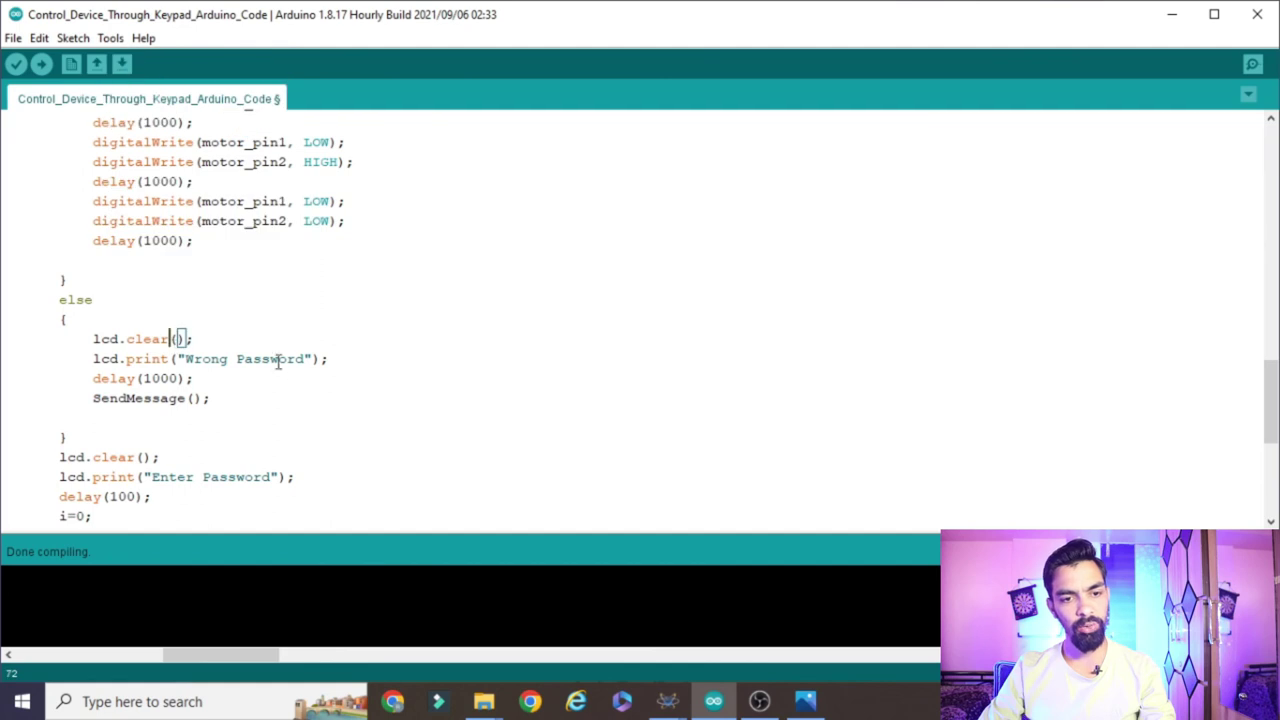
left_click_drag(346, 363, 176, 338)
left_click_drag(98, 325, 85, 358)
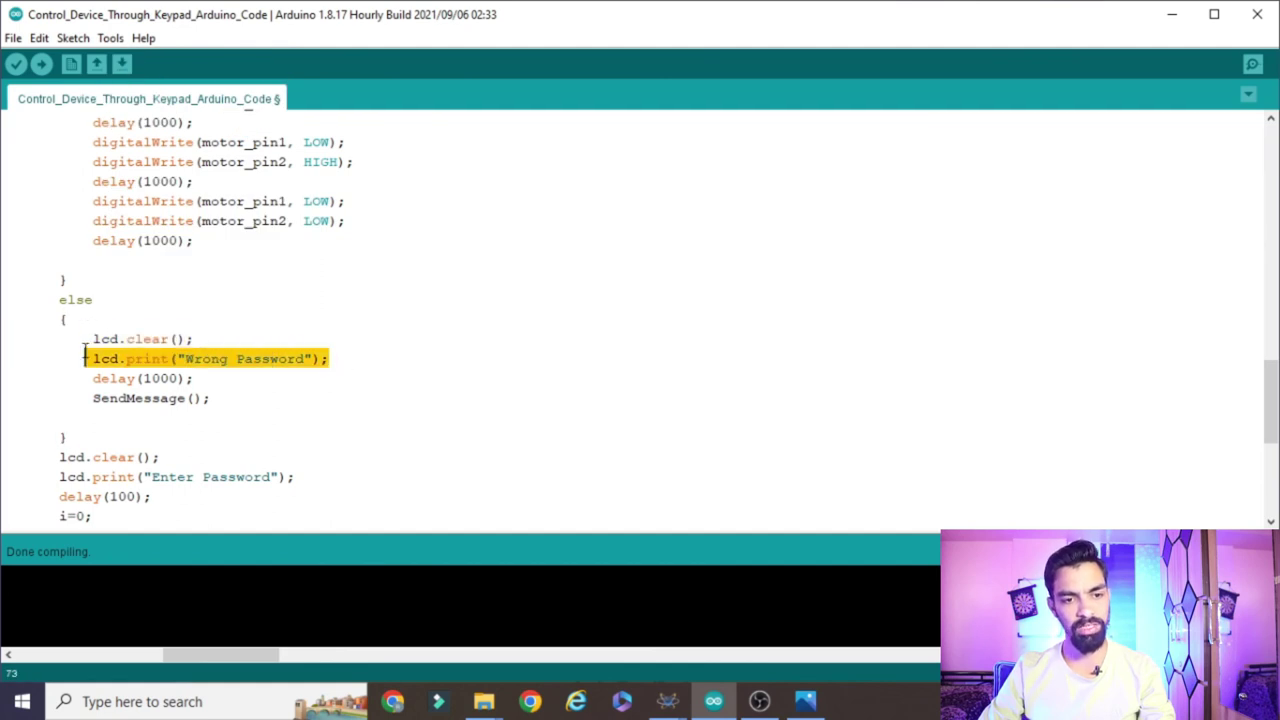
left_click_drag(210, 398, 78, 400)
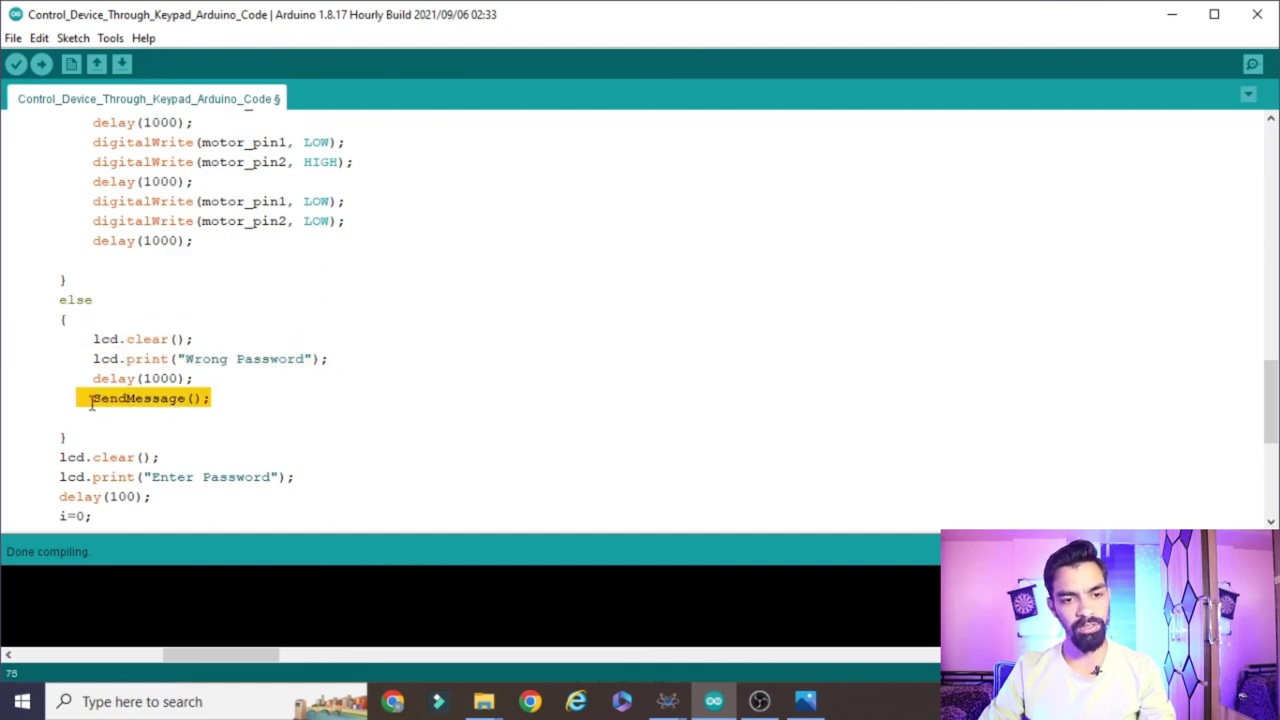
scroll(192, 380, "down", 6)
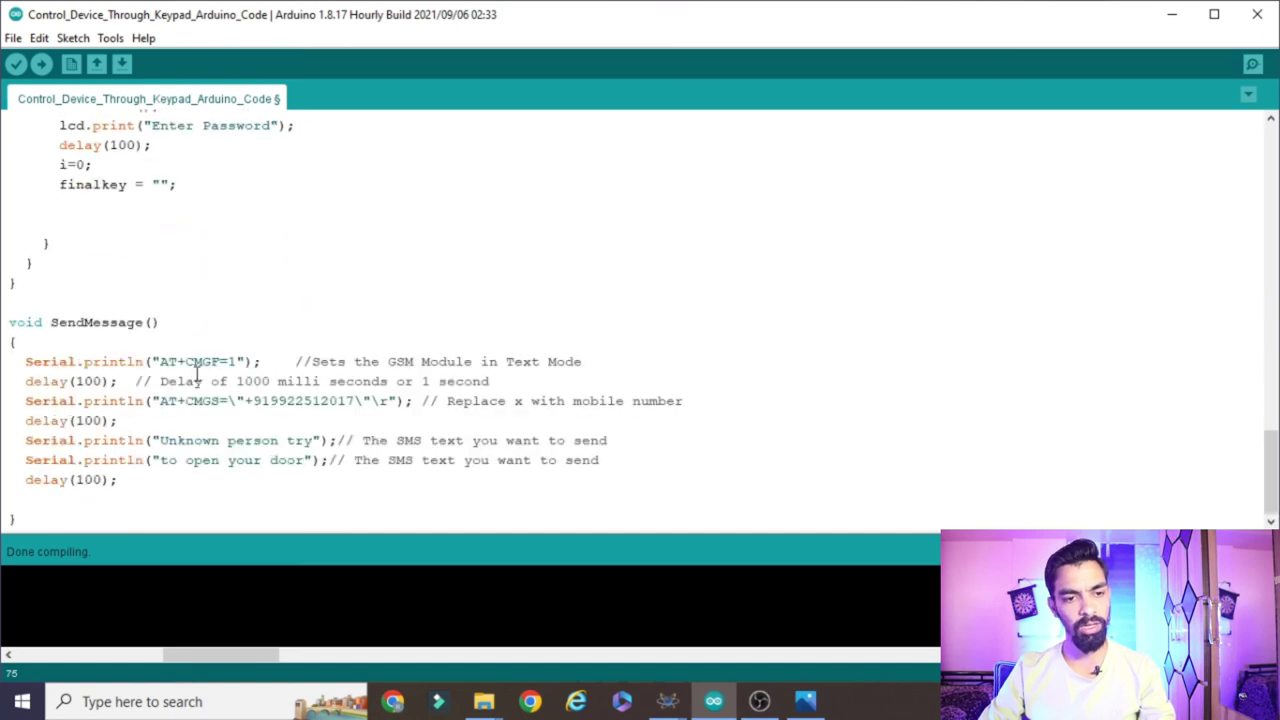
double_click(138, 321)
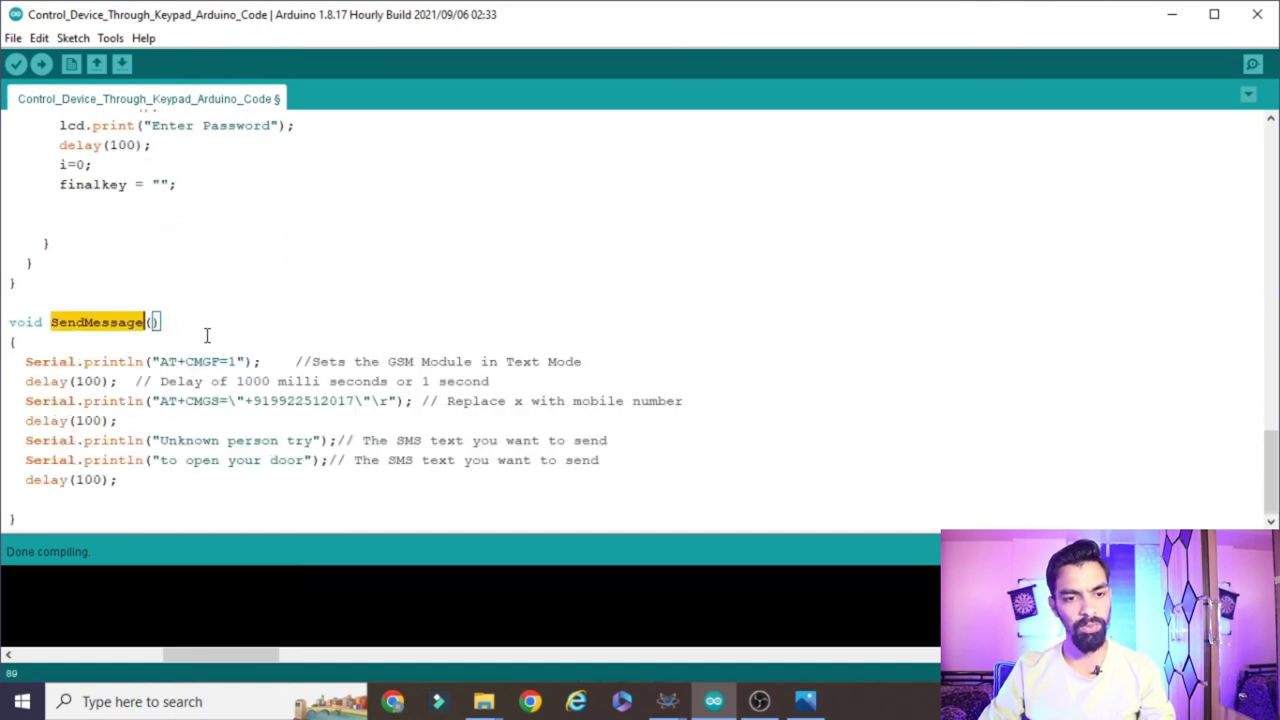
left_click(185, 381)
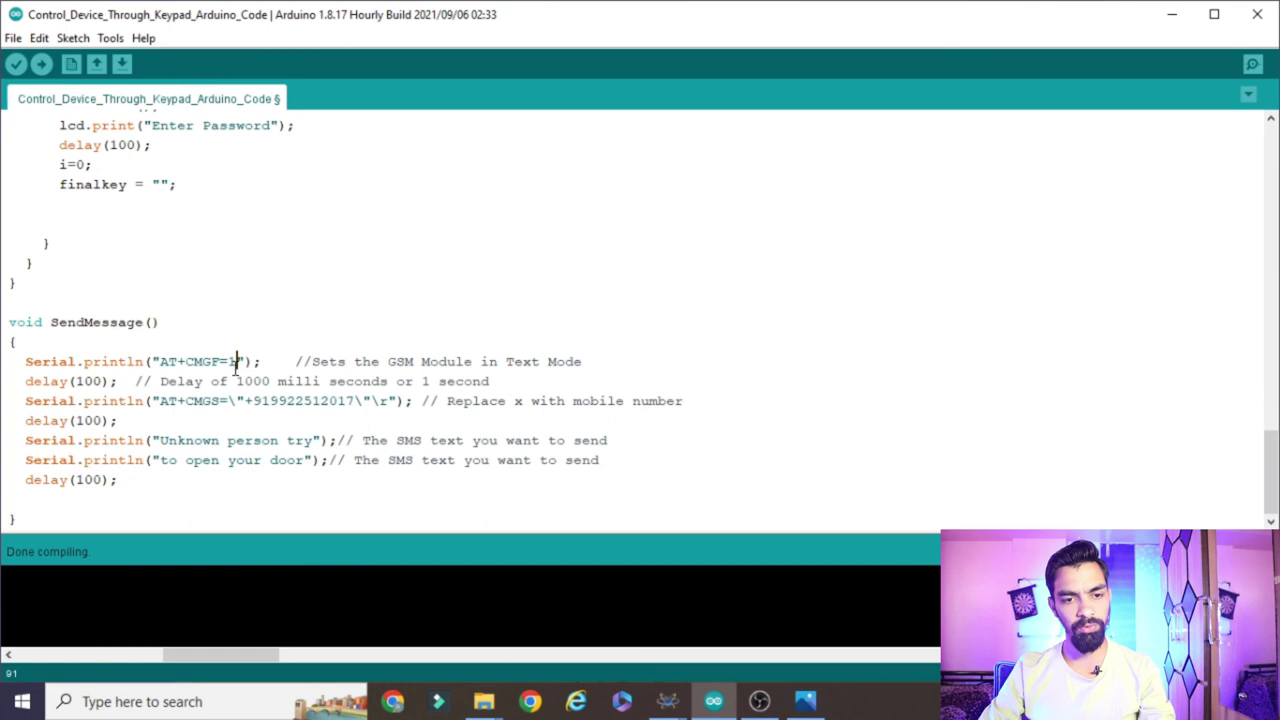
double_click(291, 400)
left_click(187, 438)
double_click(283, 400)
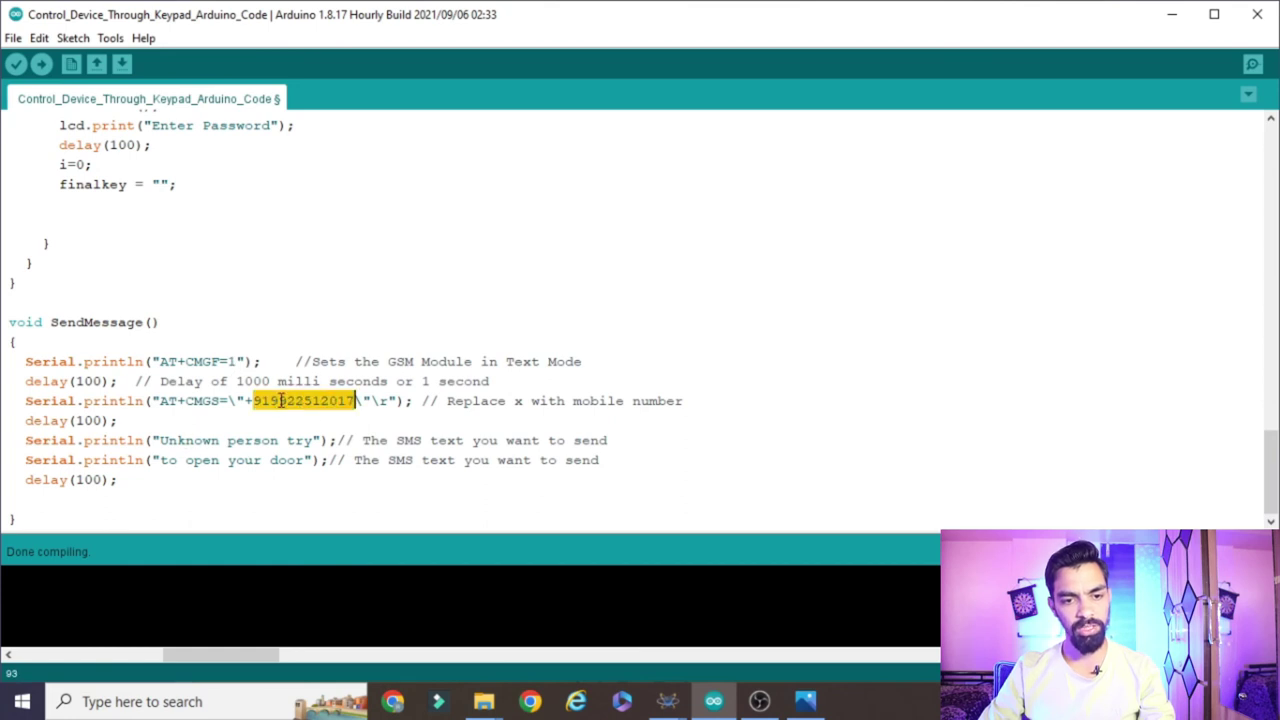
left_click_drag(603, 460, 6, 357)
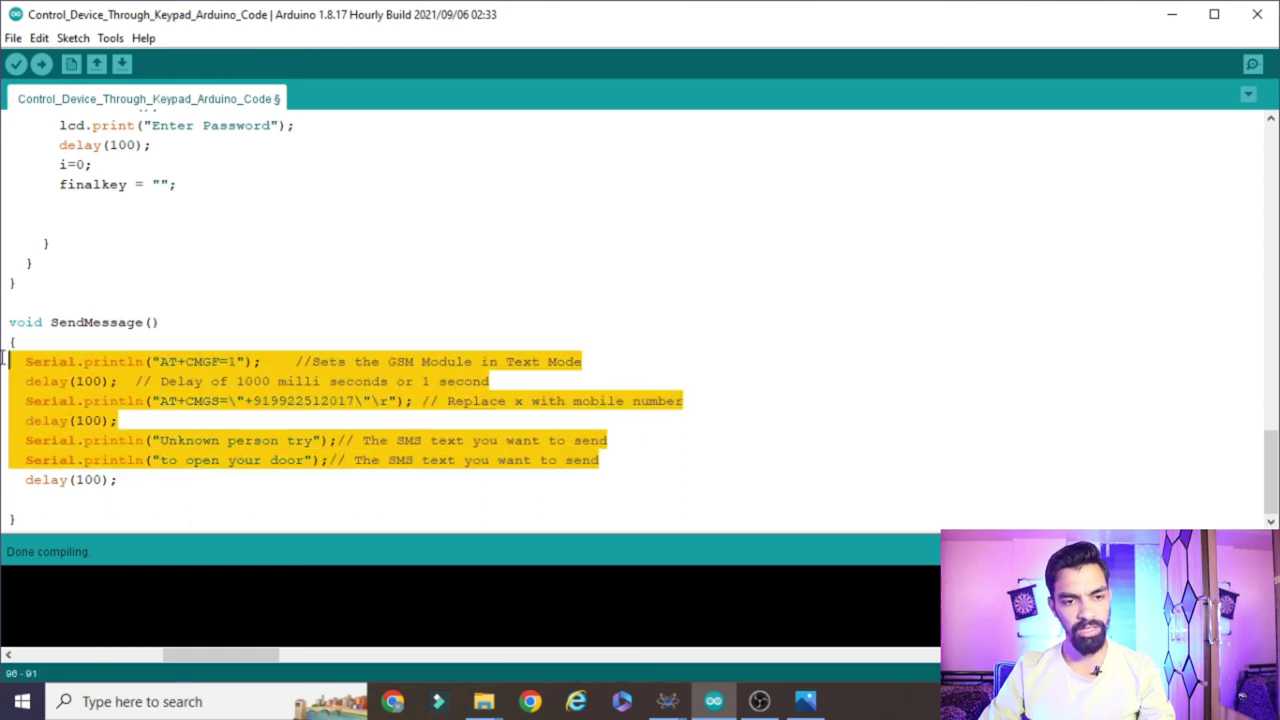
left_click(244, 422)
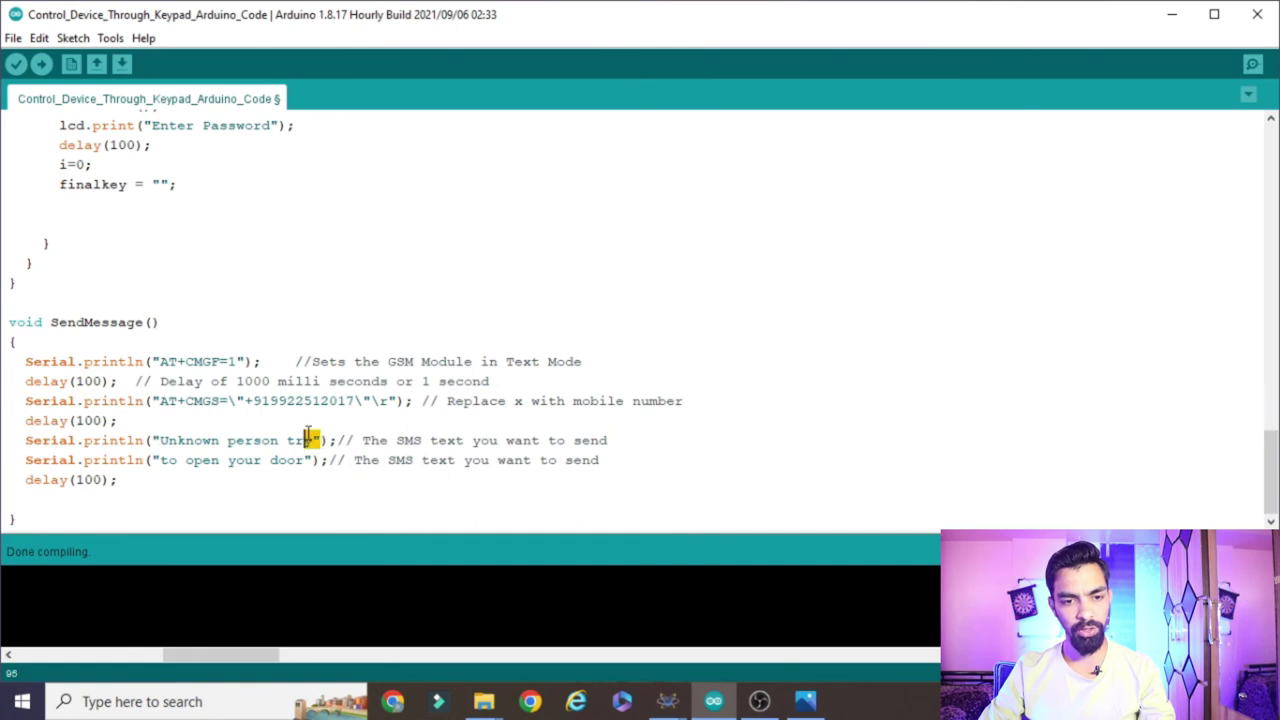
left_click_drag(322, 440, 153, 440)
left_click(294, 479)
double_click(312, 461)
double_click(316, 400)
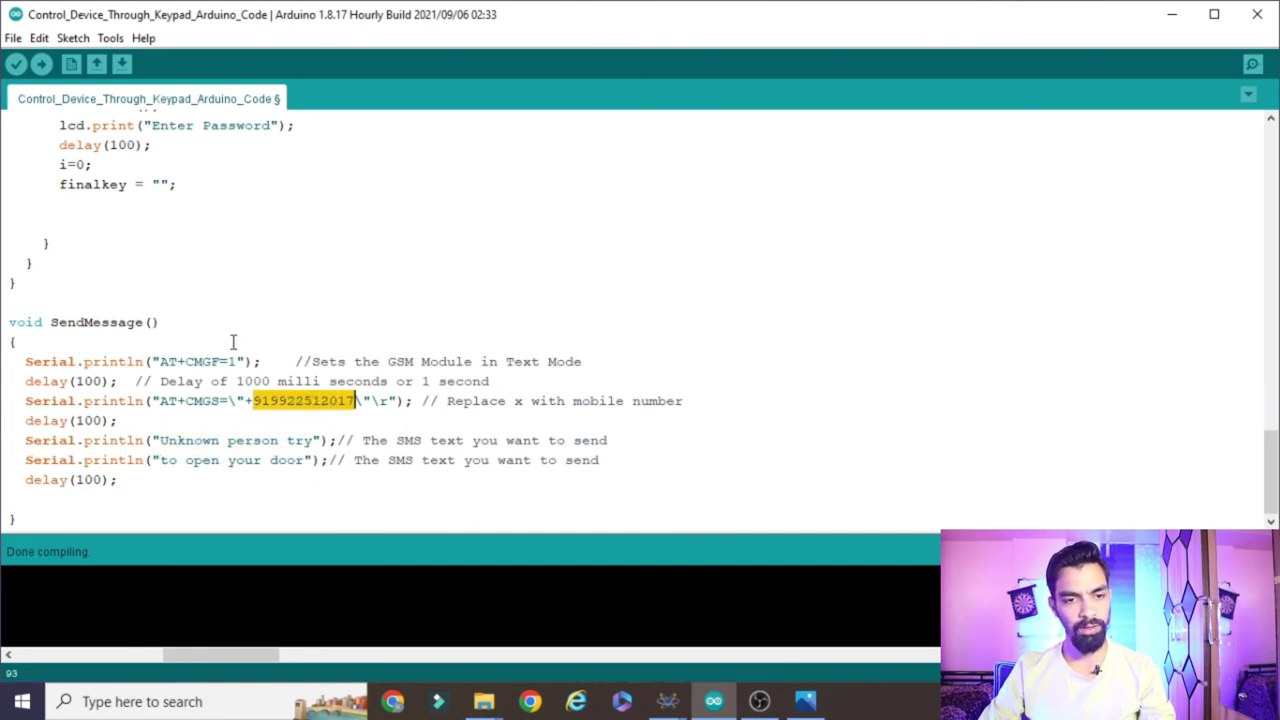
scroll(239, 356, "up", 3)
scroll(231, 317, "up", 3)
scroll(234, 323, "down", 3)
left_click(76, 263)
left_click(178, 284)
left_click_drag(285, 290, 137, 302)
left_click(118, 322)
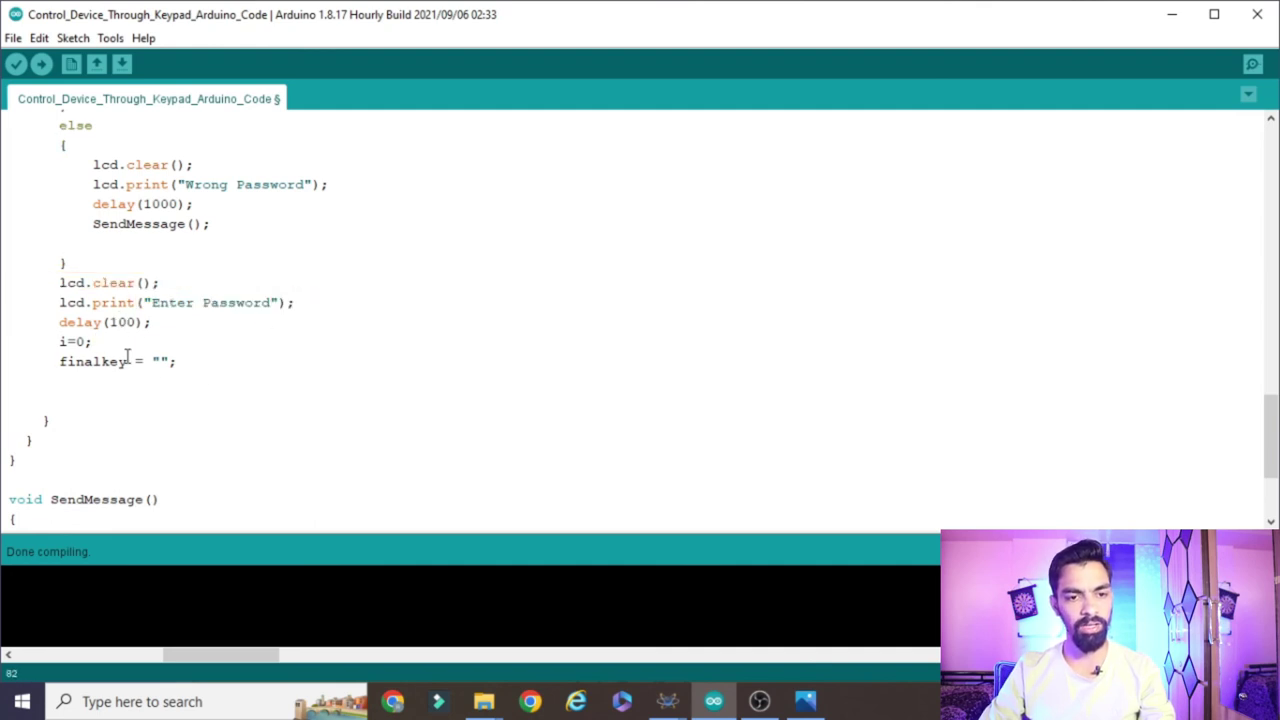
Scroll through loop() and setup(), highlighting the display-reset lines after the password check.
scroll(182, 374, "up", 8)
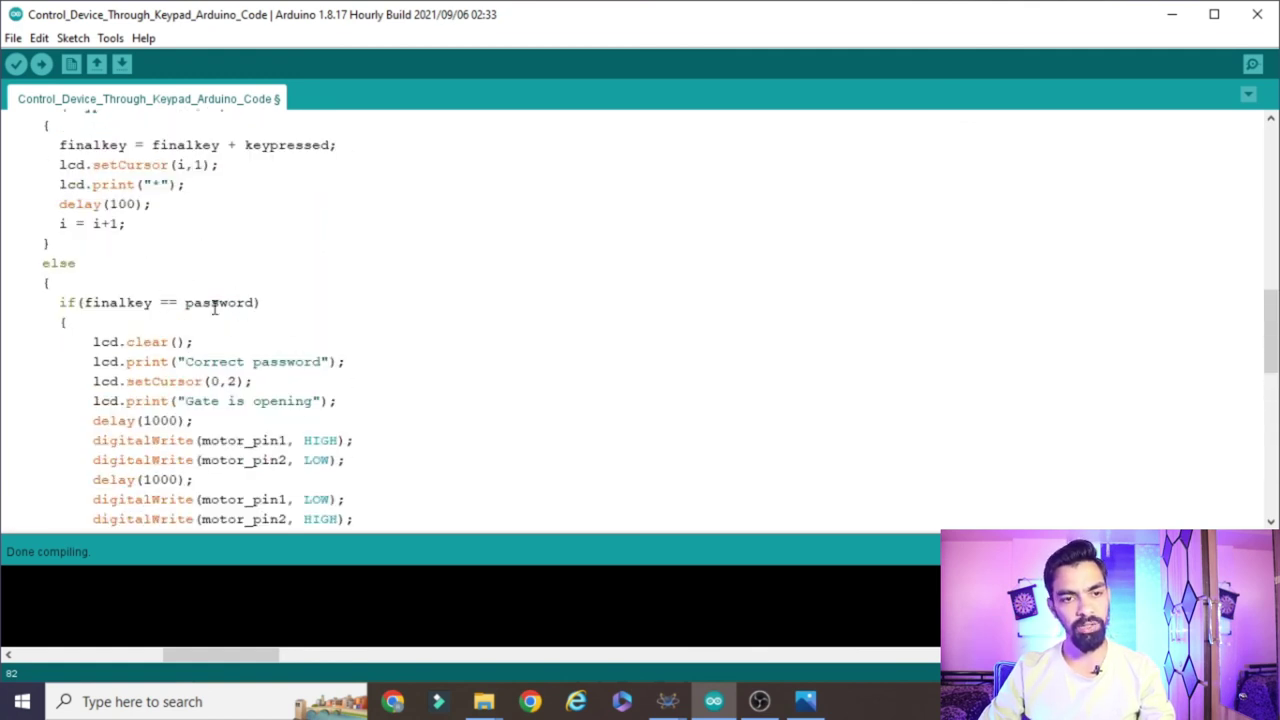
scroll(214, 308, "up", 3)
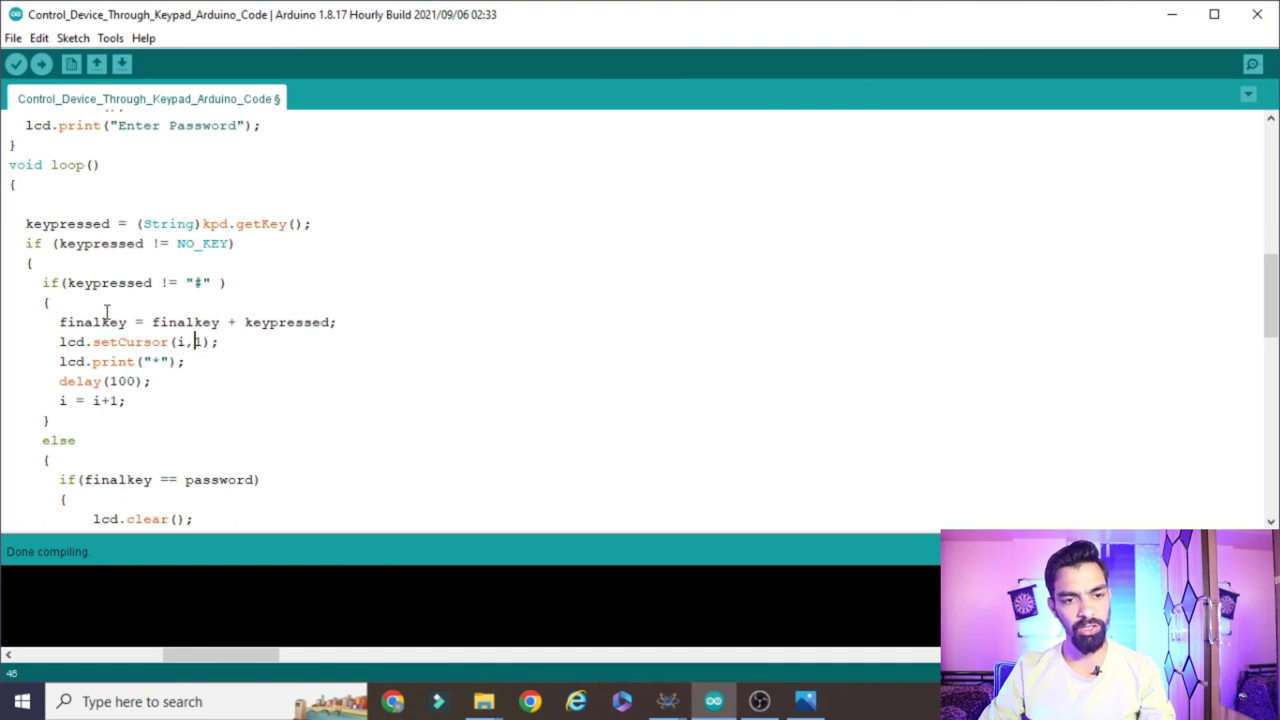
scroll(264, 350, "down", 13)
left_click_drag(197, 325, 10, 224)
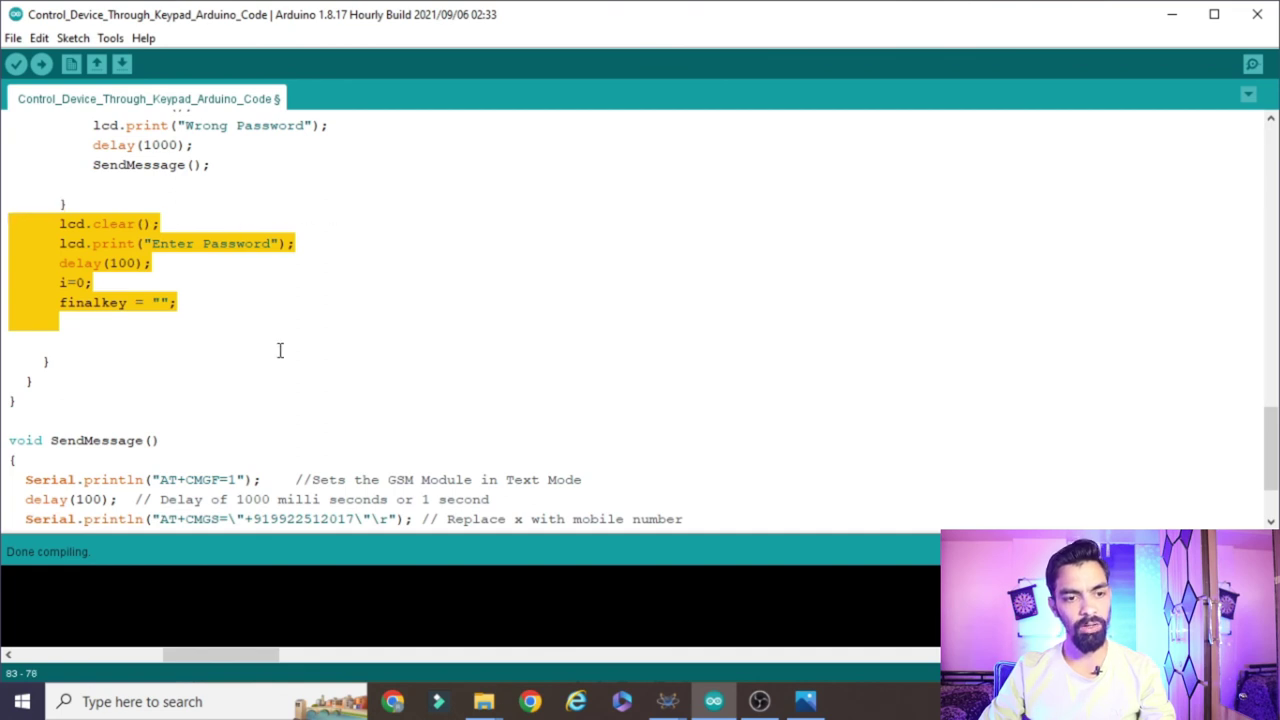
scroll(245, 372, "up", 20)
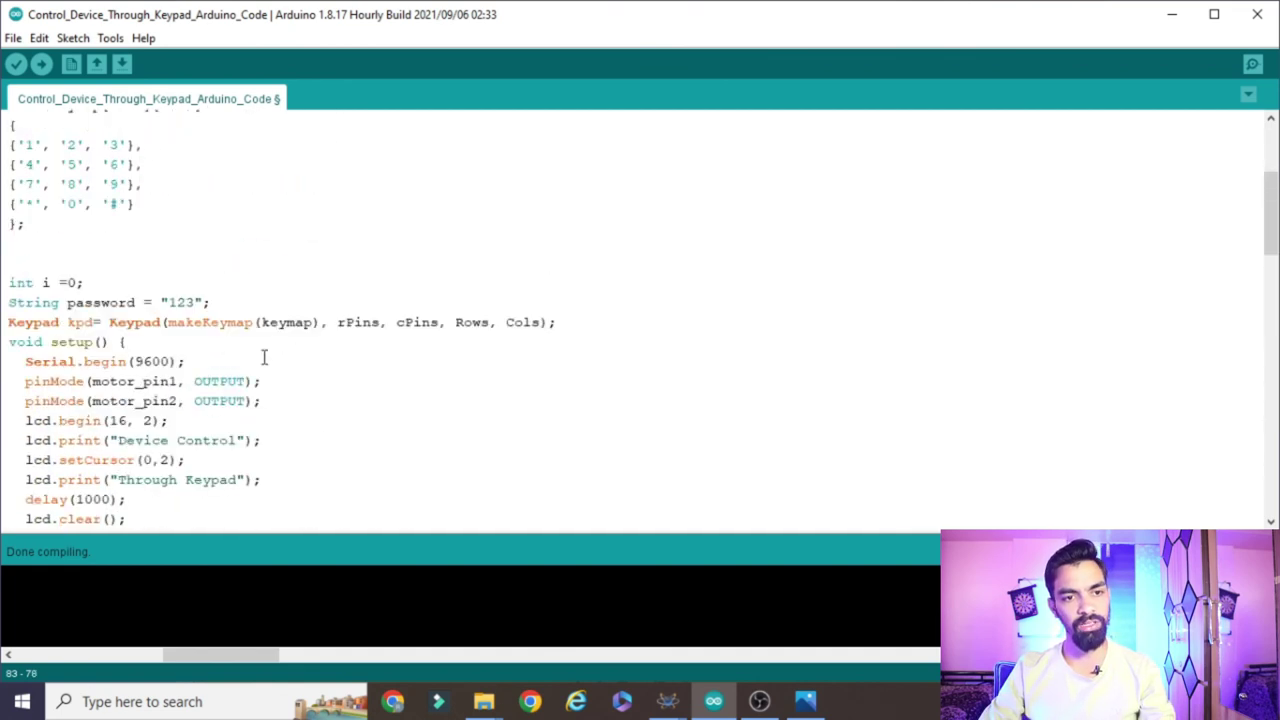
scroll(264, 357, "up", 4)
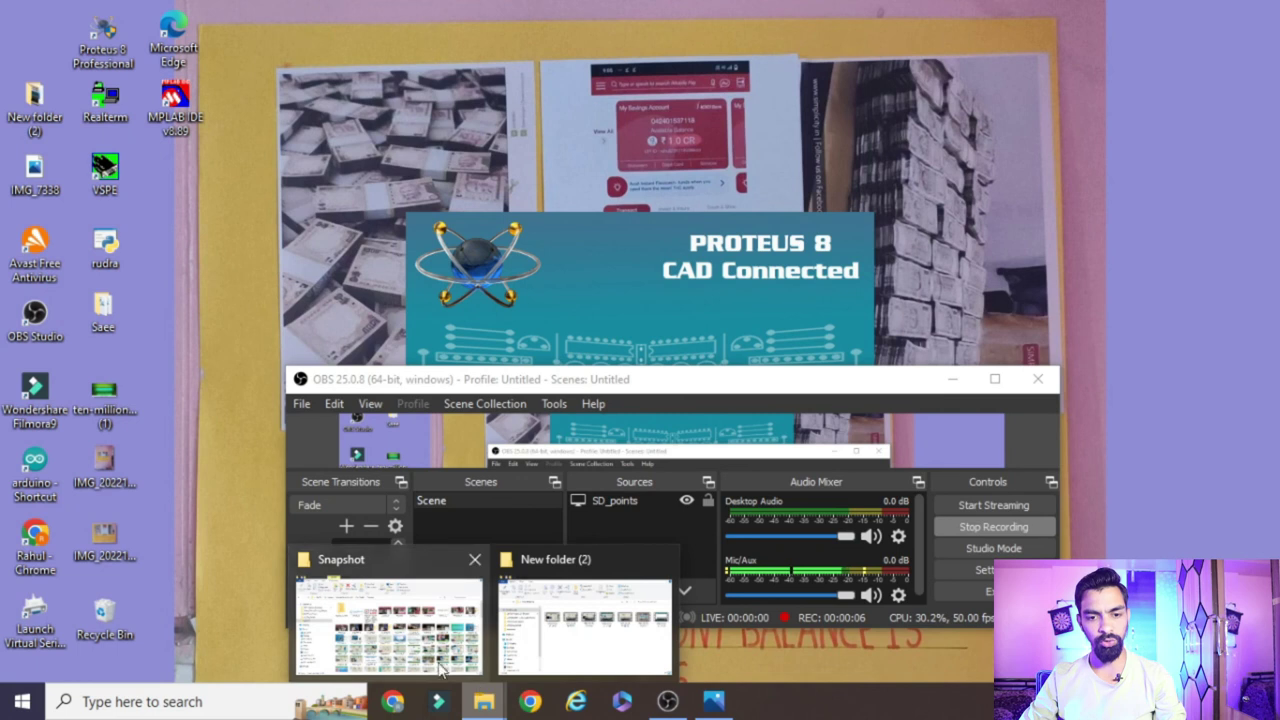
left_click(483, 702)
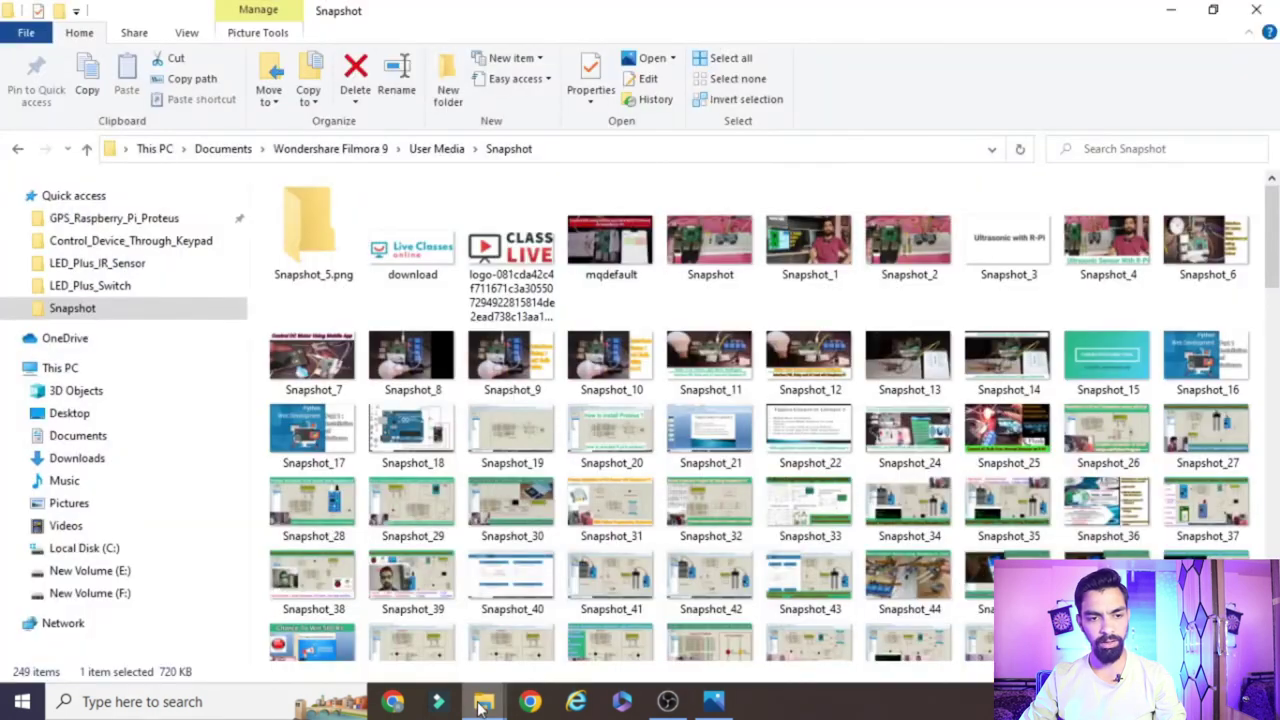
left_click(100, 218)
left_click(91, 248)
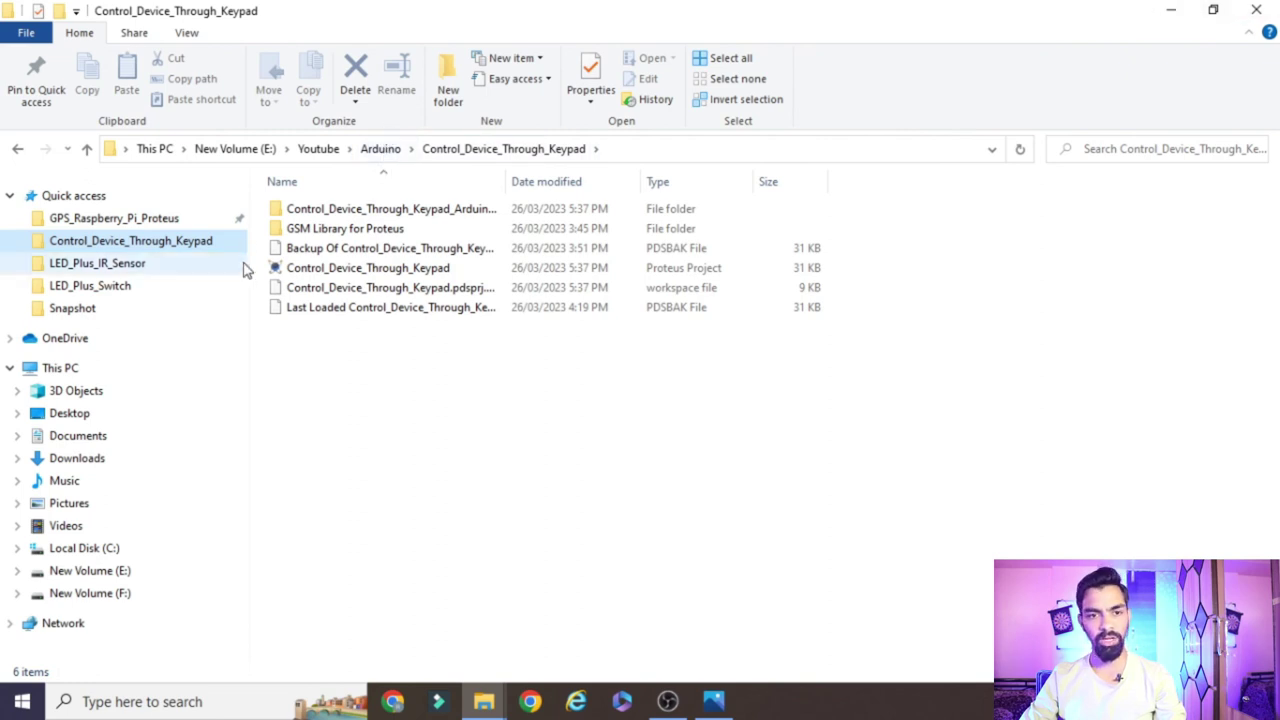
left_click(380, 149)
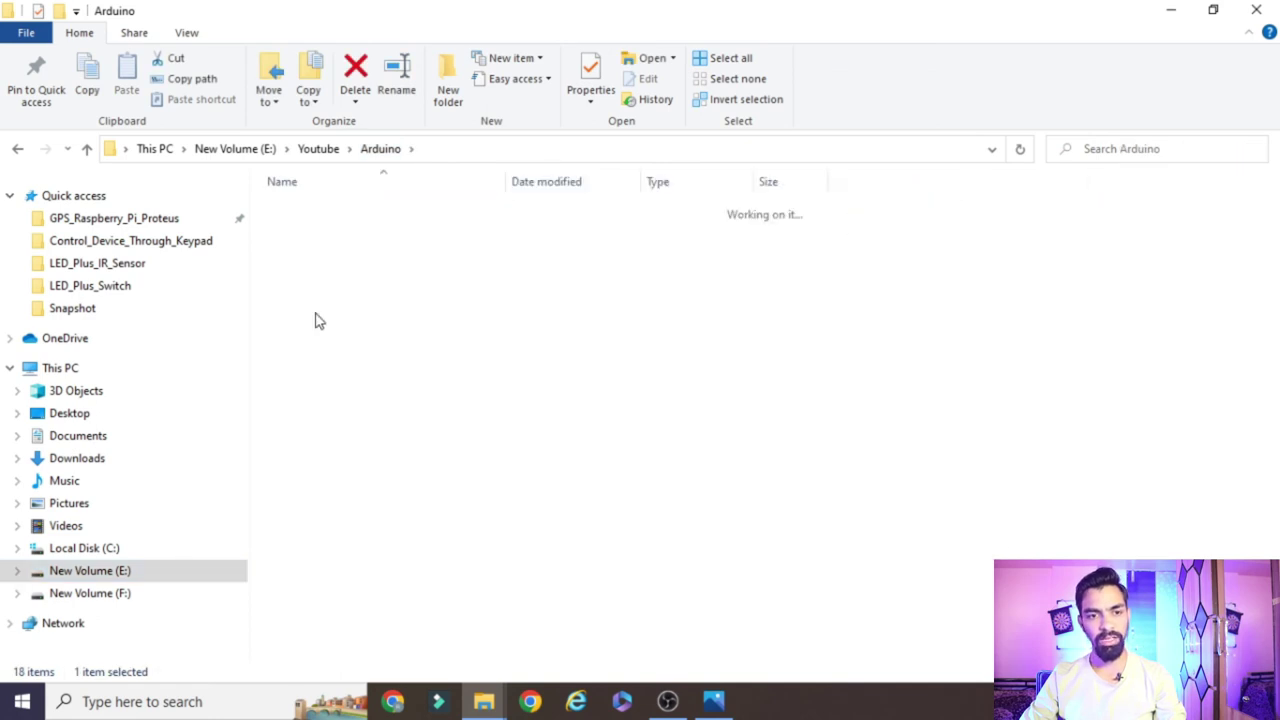
key("alt+Left")
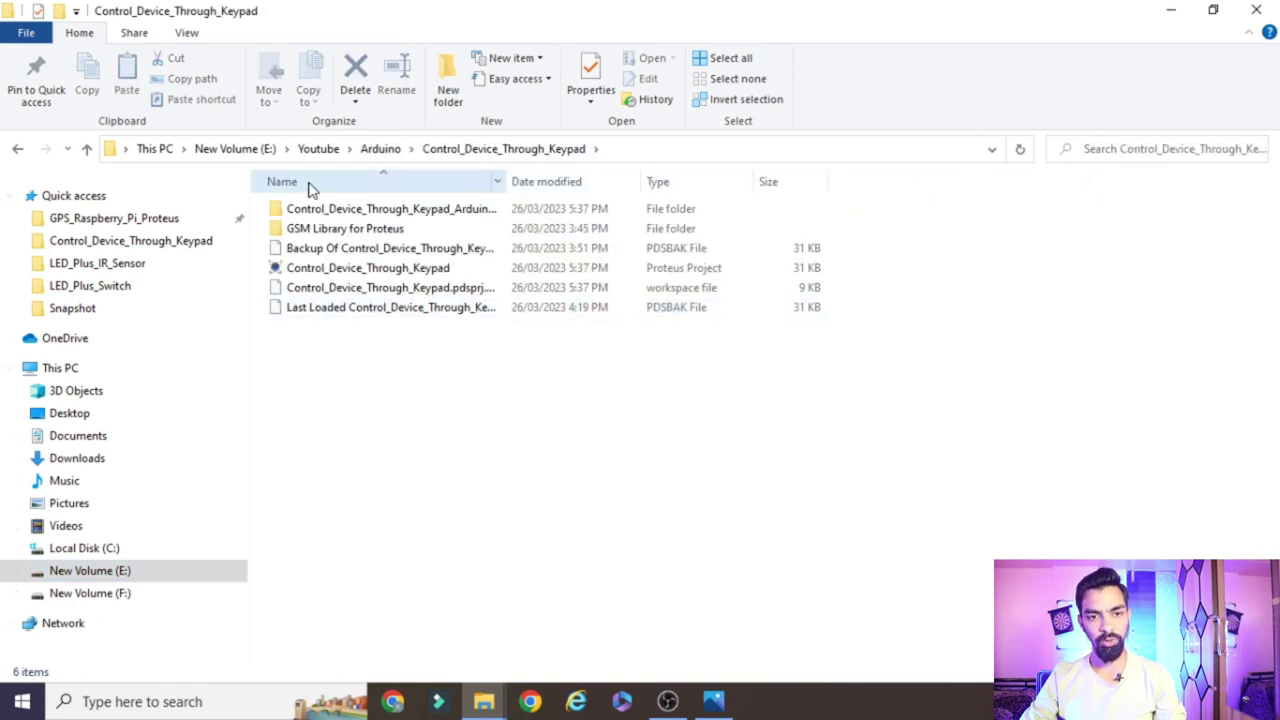
left_click(1168, 10)
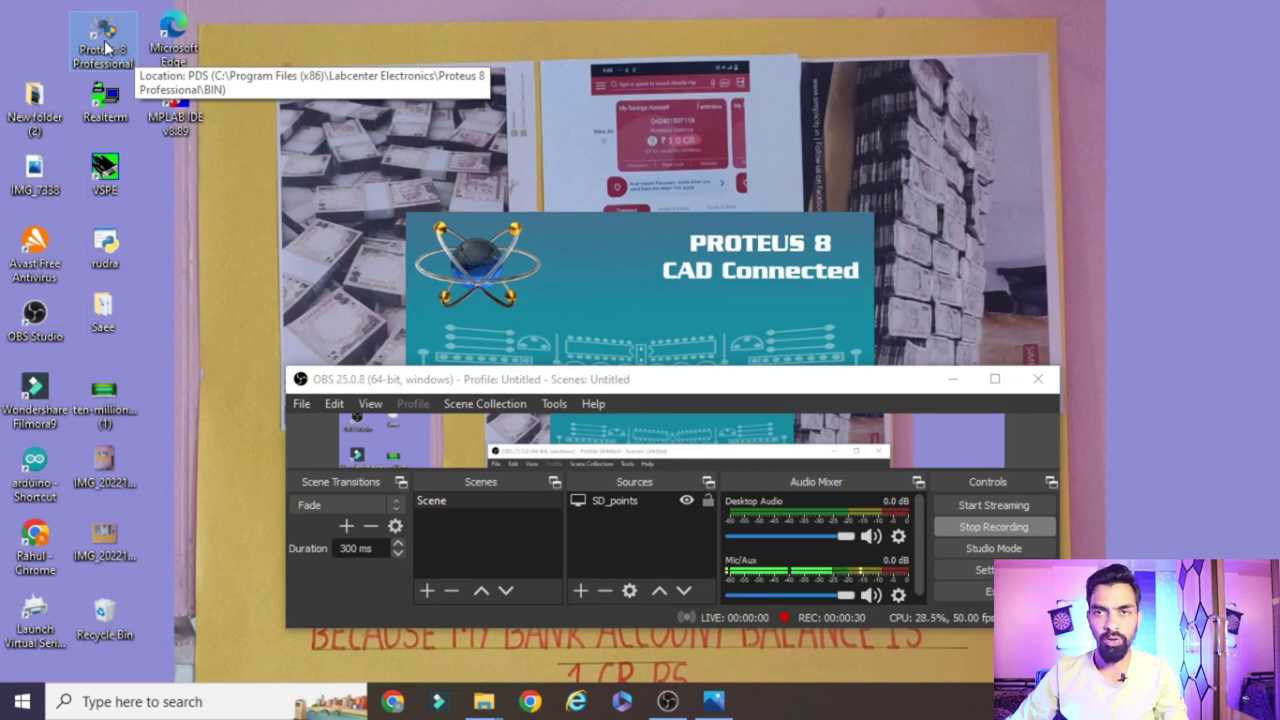
Launch Proteus 8 Professional from its desktop icon using Run as administrator.
double_click(105, 45)
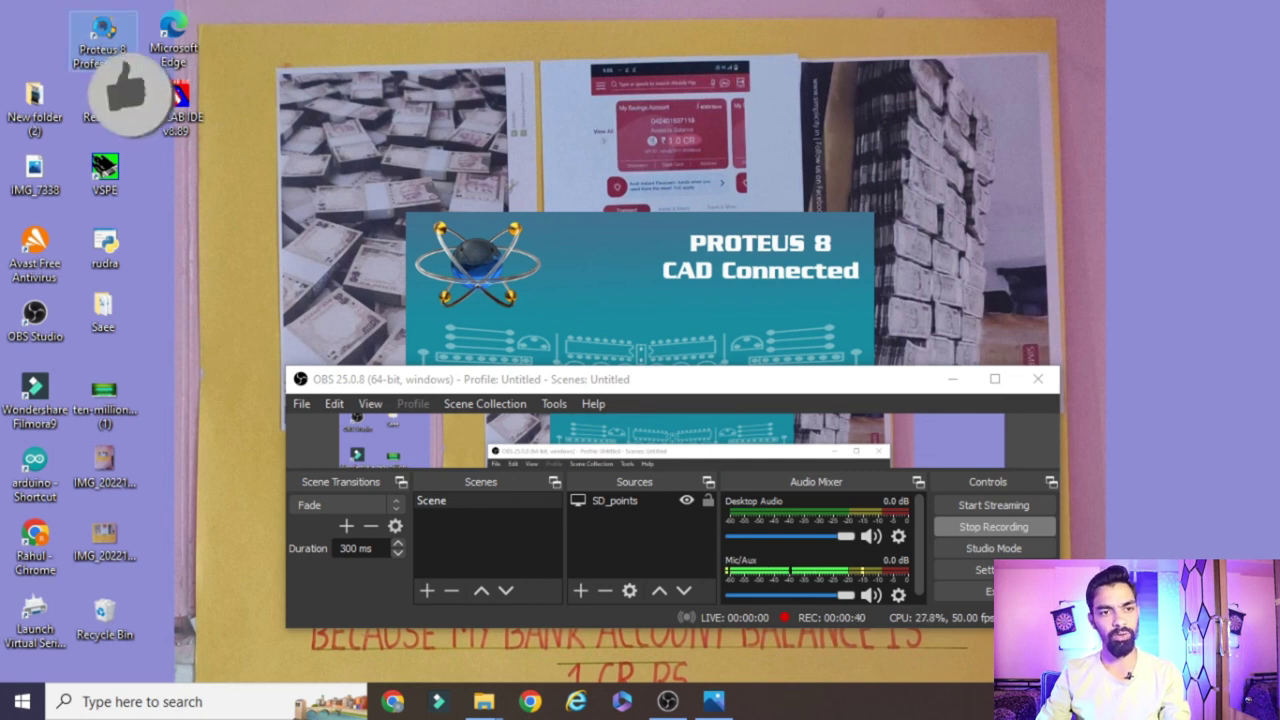
right_click(105, 32)
left_click(93, 123)
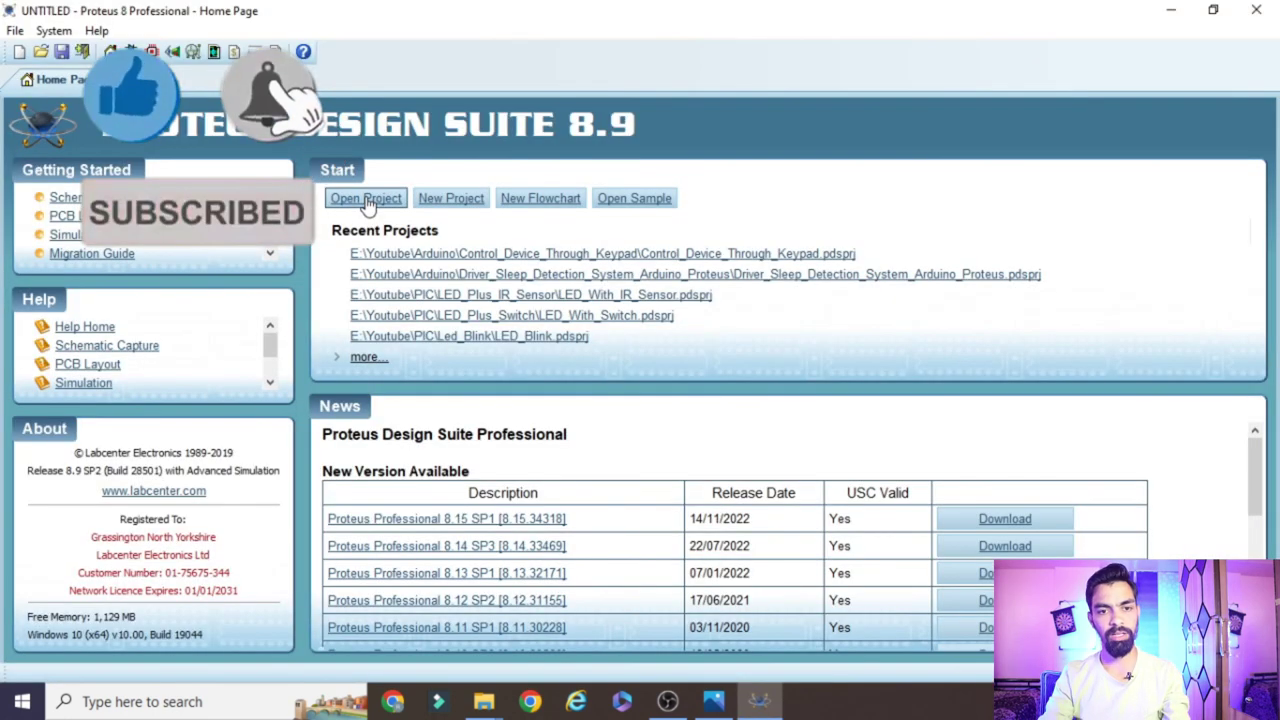
Open the Control_Device_Through_Keypad project from E:\Youtube\Arduino.
left_click(366, 199)
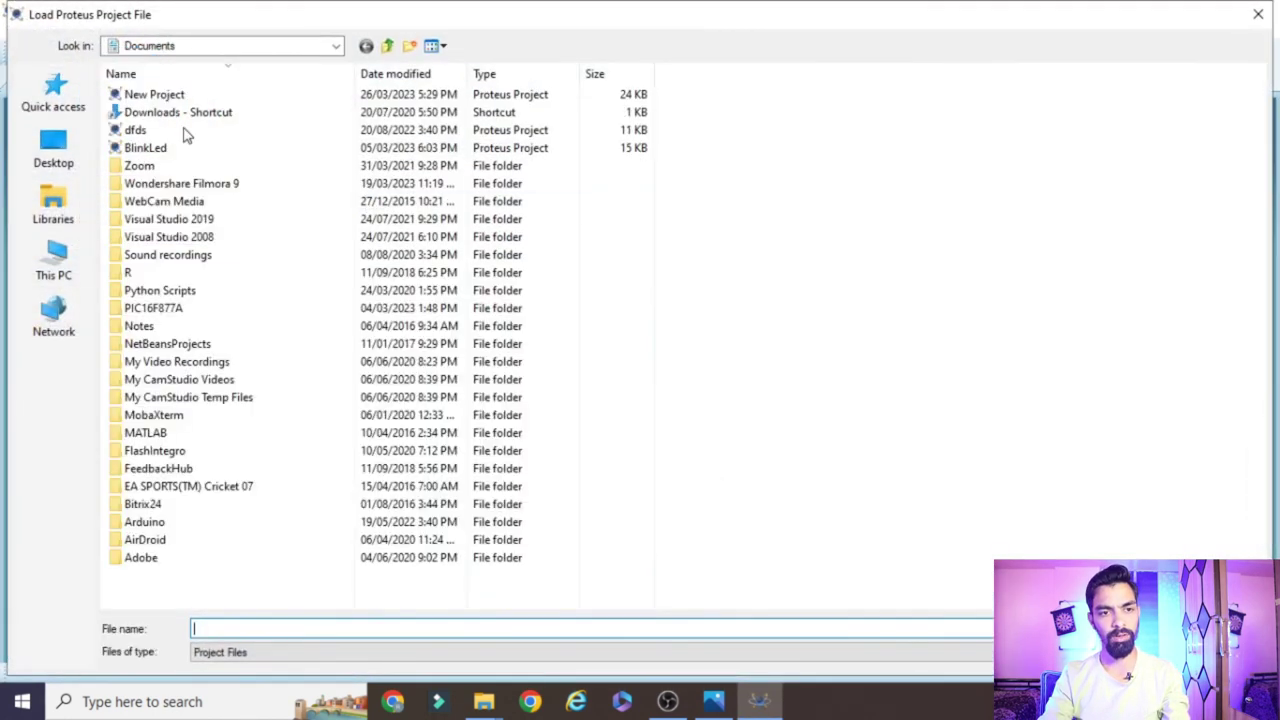
left_click(53, 262)
double_click(678, 236)
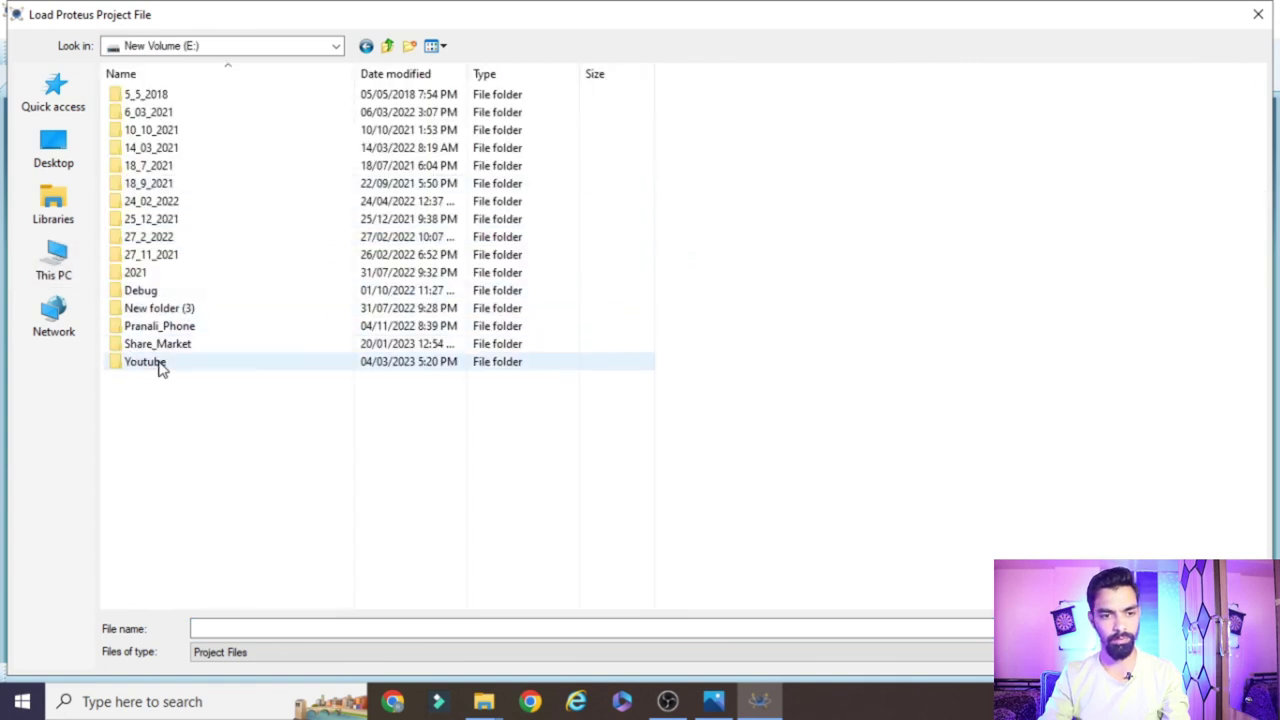
double_click(160, 364)
double_click(178, 98)
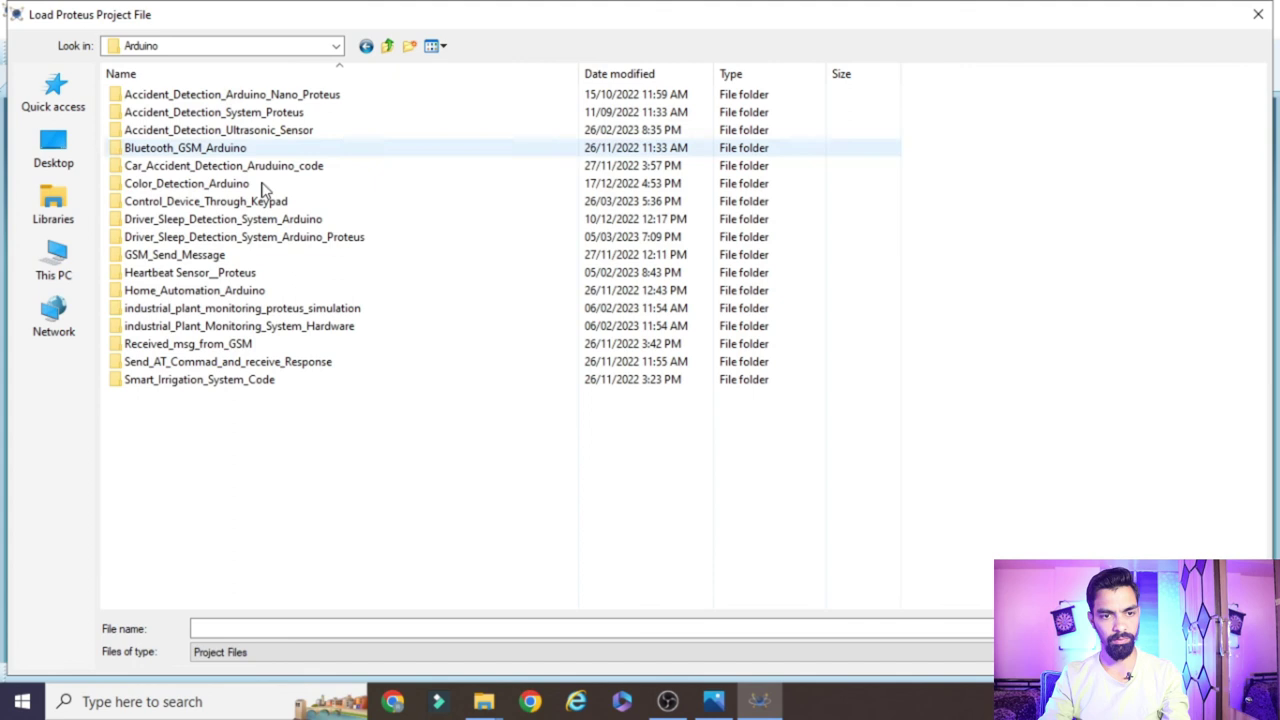
double_click(178, 199)
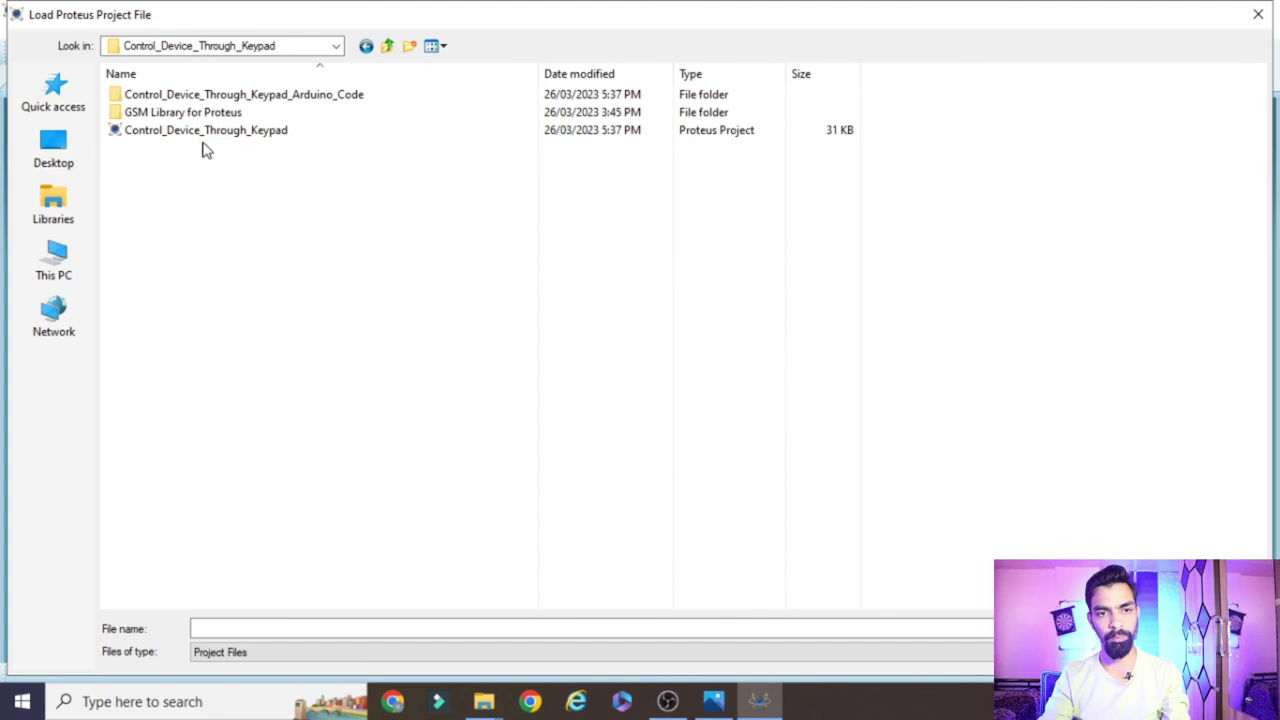
left_click(212, 132)
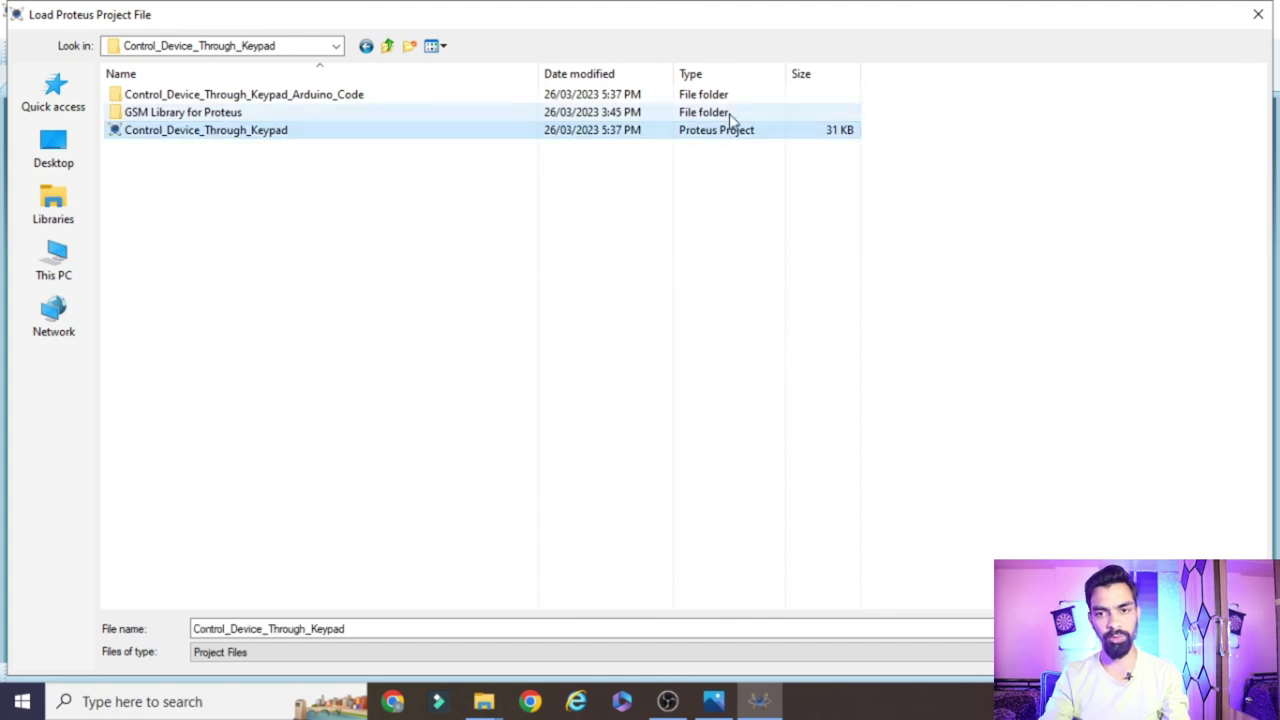
key("Return")
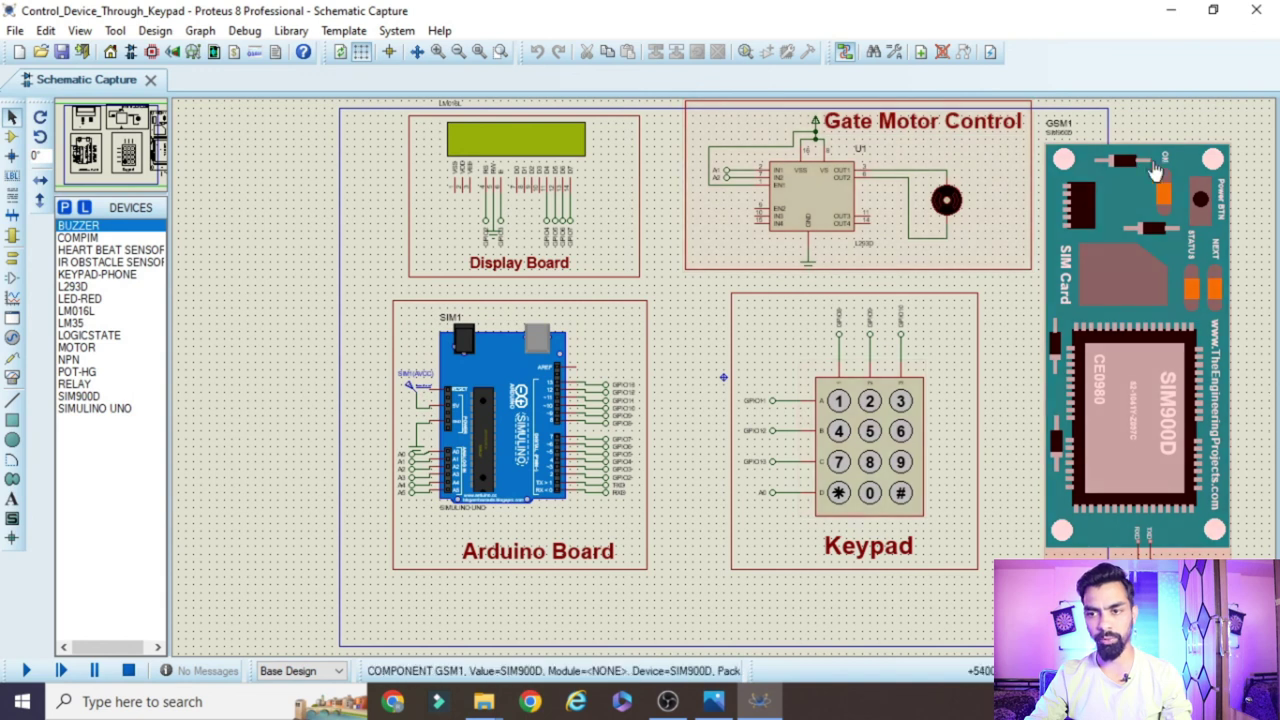
Assign GSMLibraryTEP.hex as the SIM900D GSM module's program file.
scroll(1163, 115, "up", 1)
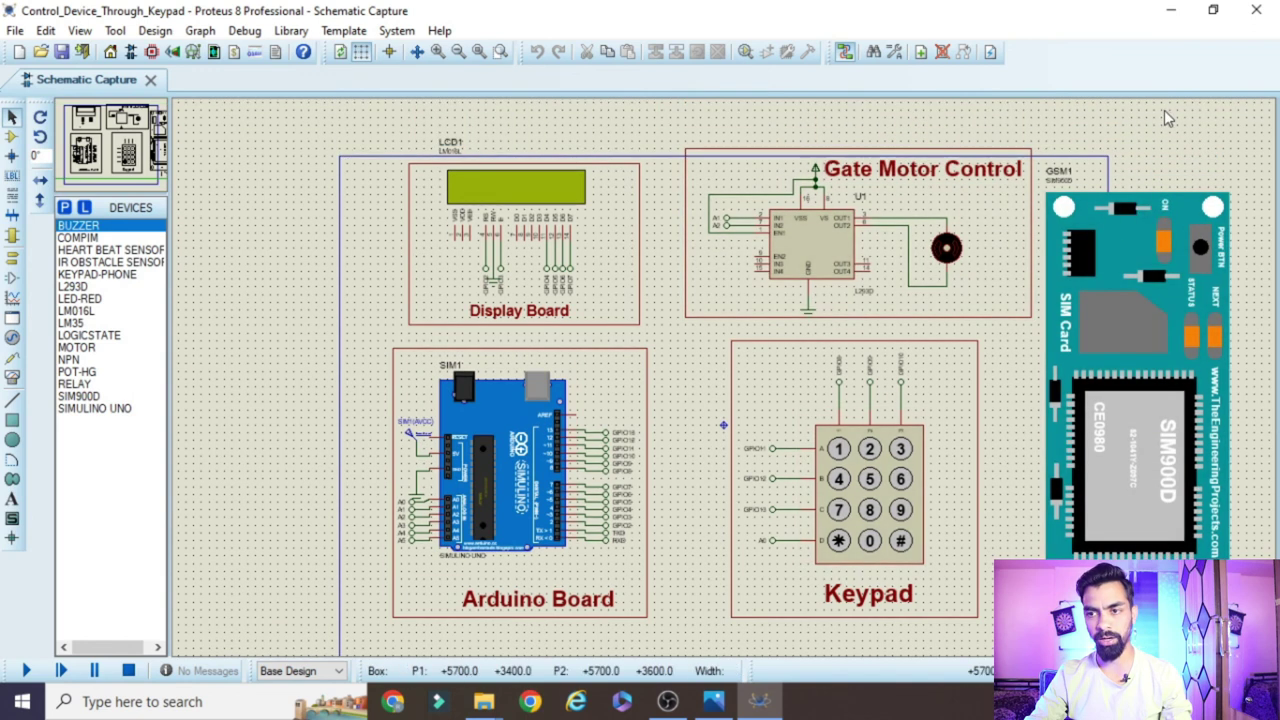
double_click(1138, 390)
left_click(707, 293)
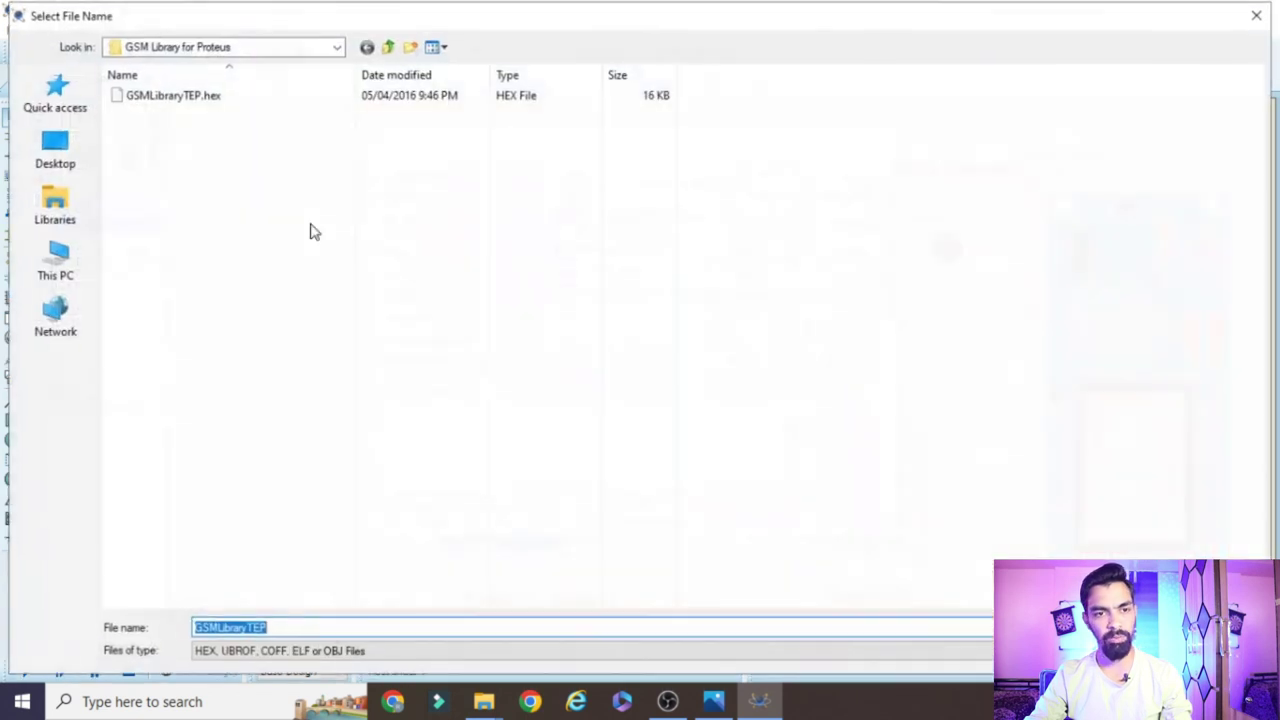
left_click(245, 96)
key("Return")
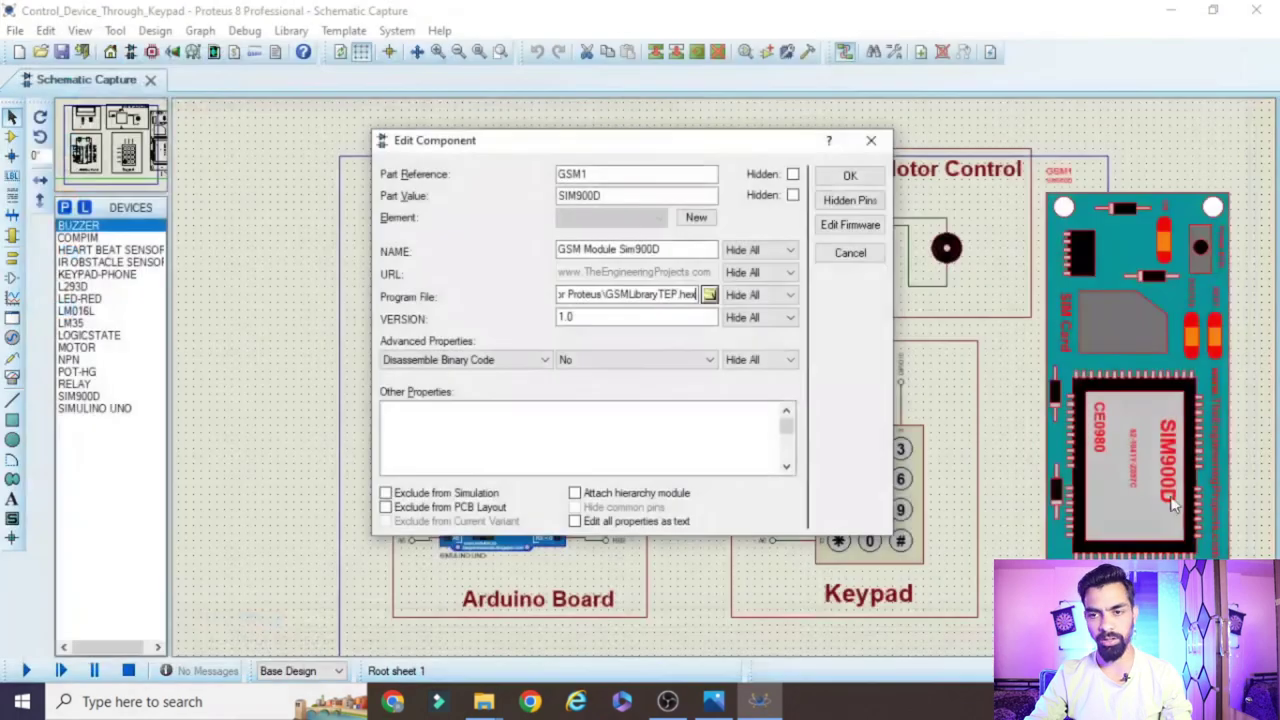
left_click(849, 176)
Reassign GSMLibraryTEP.hex from the GSM Library for Proteus folder, then minimize Proteus.
double_click(1112, 291)
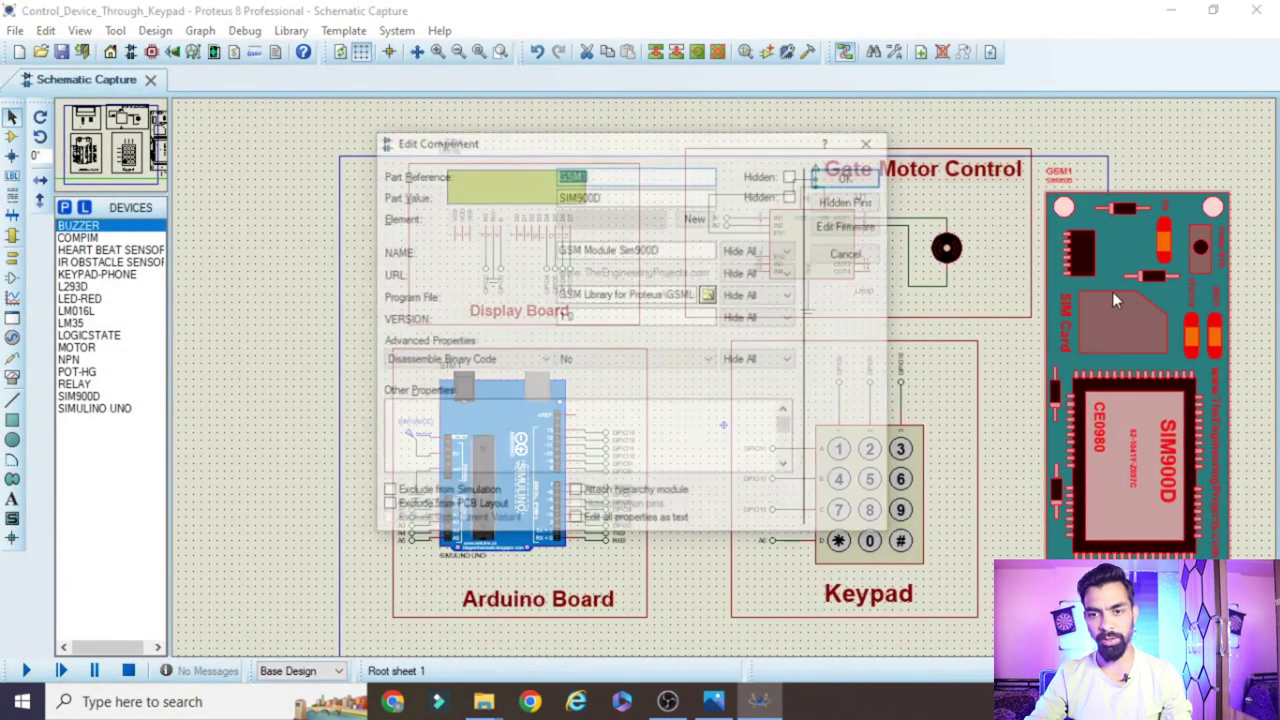
left_click(708, 294)
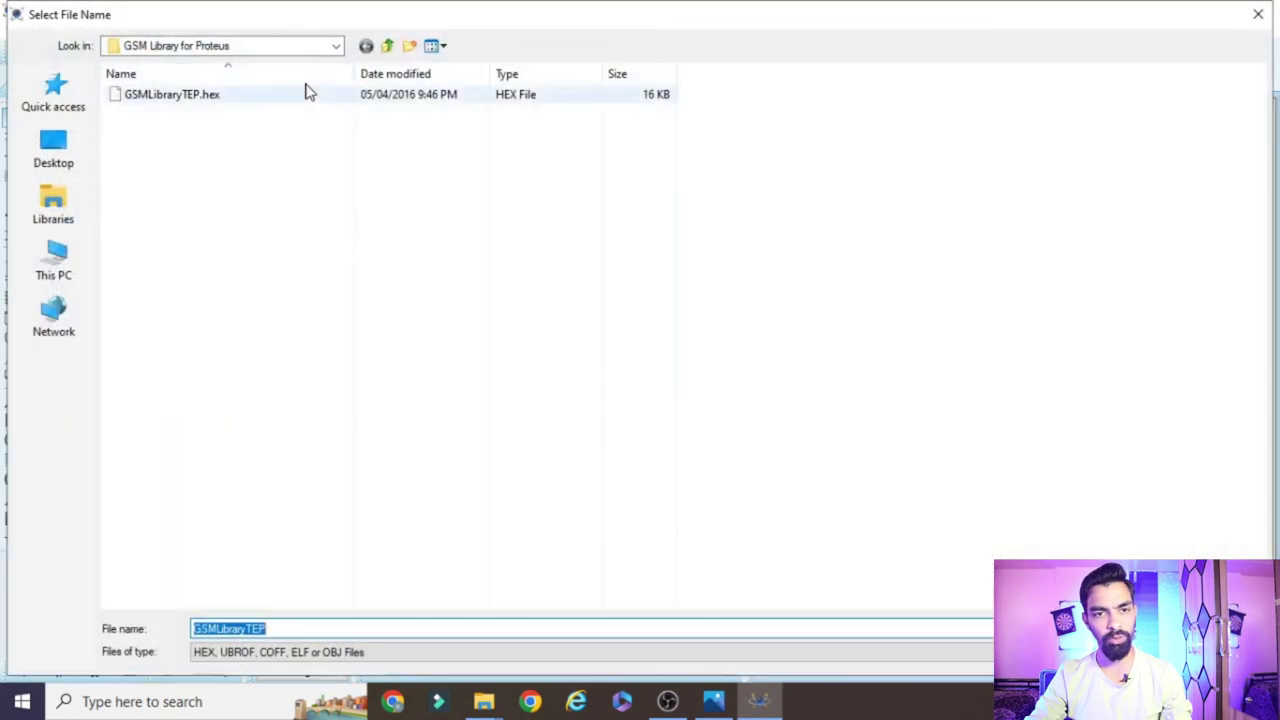
left_click(387, 46)
double_click(235, 117)
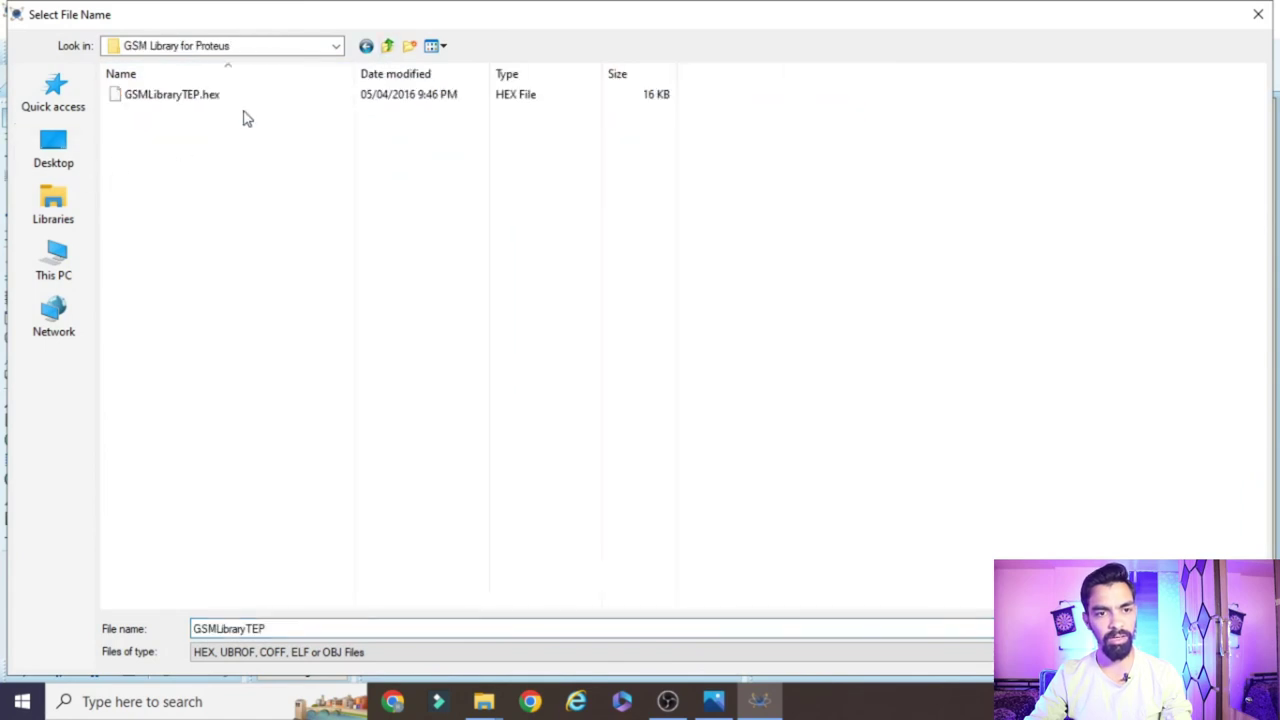
left_click(206, 100)
key("Return")
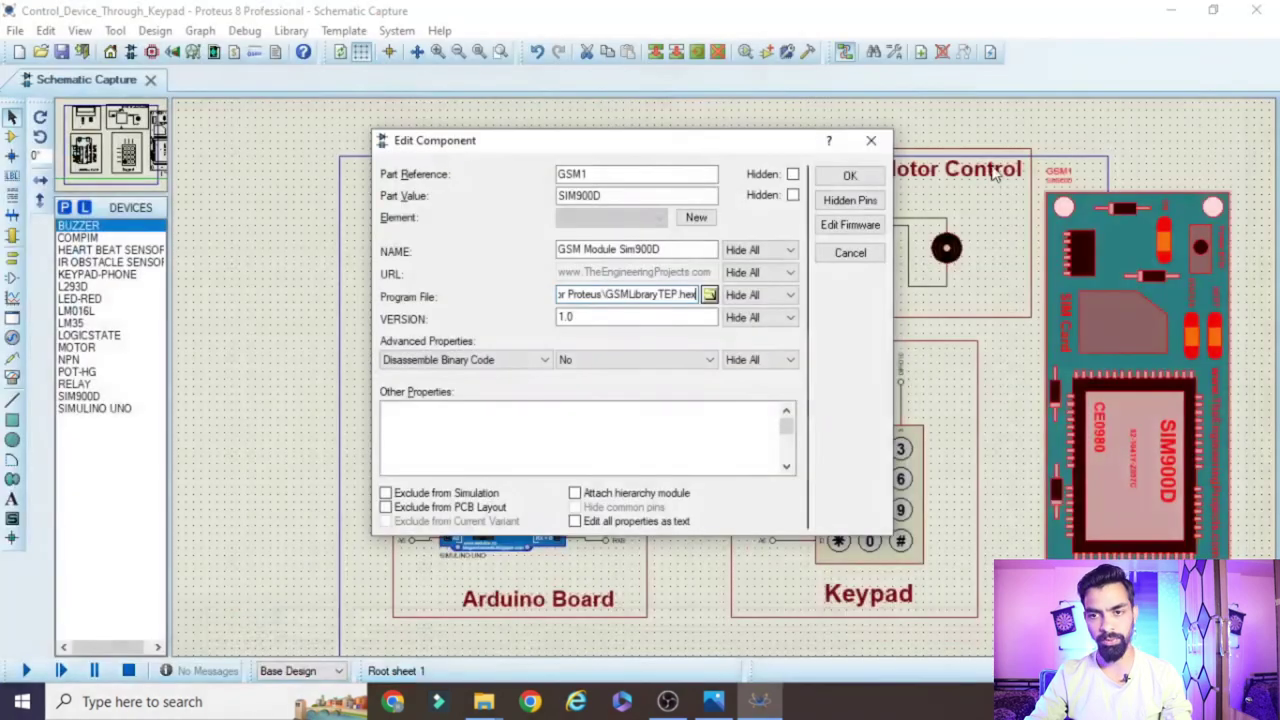
left_click(850, 177)
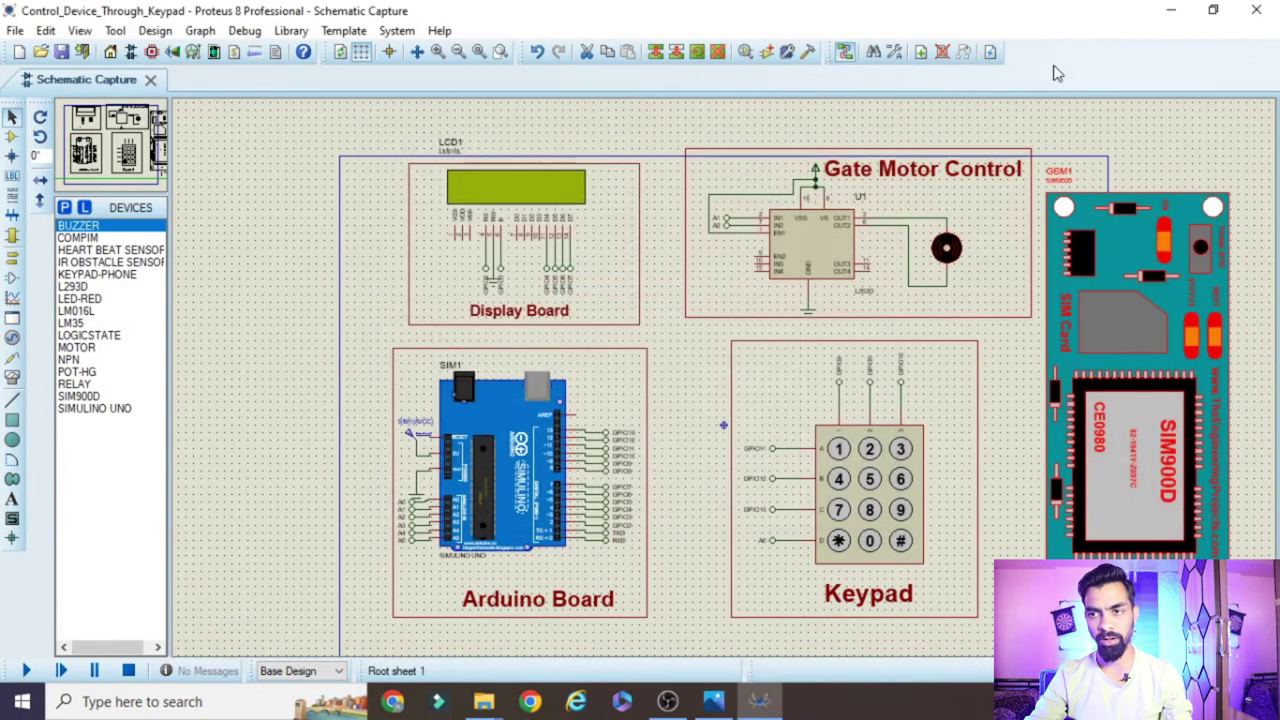
left_click(1170, 10)
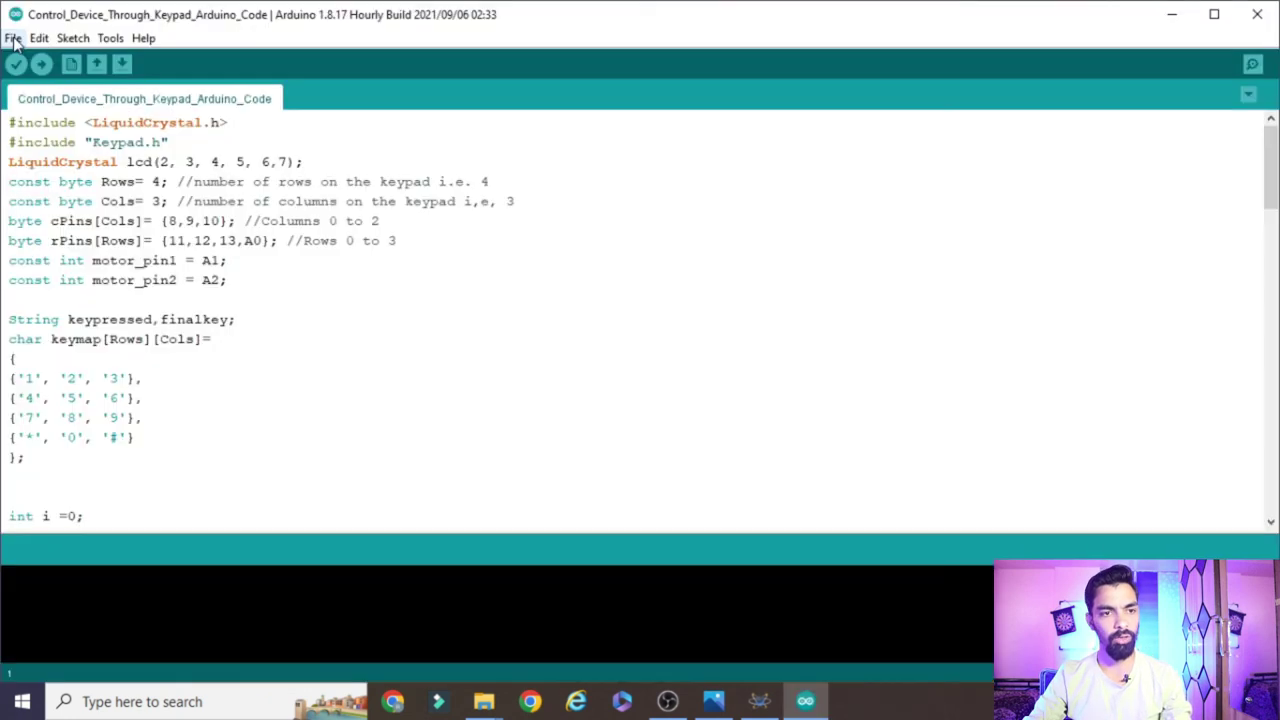
Open the Control_Device_Through_Keypad_Arduino_Code.ino sketch from its project folder.
left_click(13, 38)
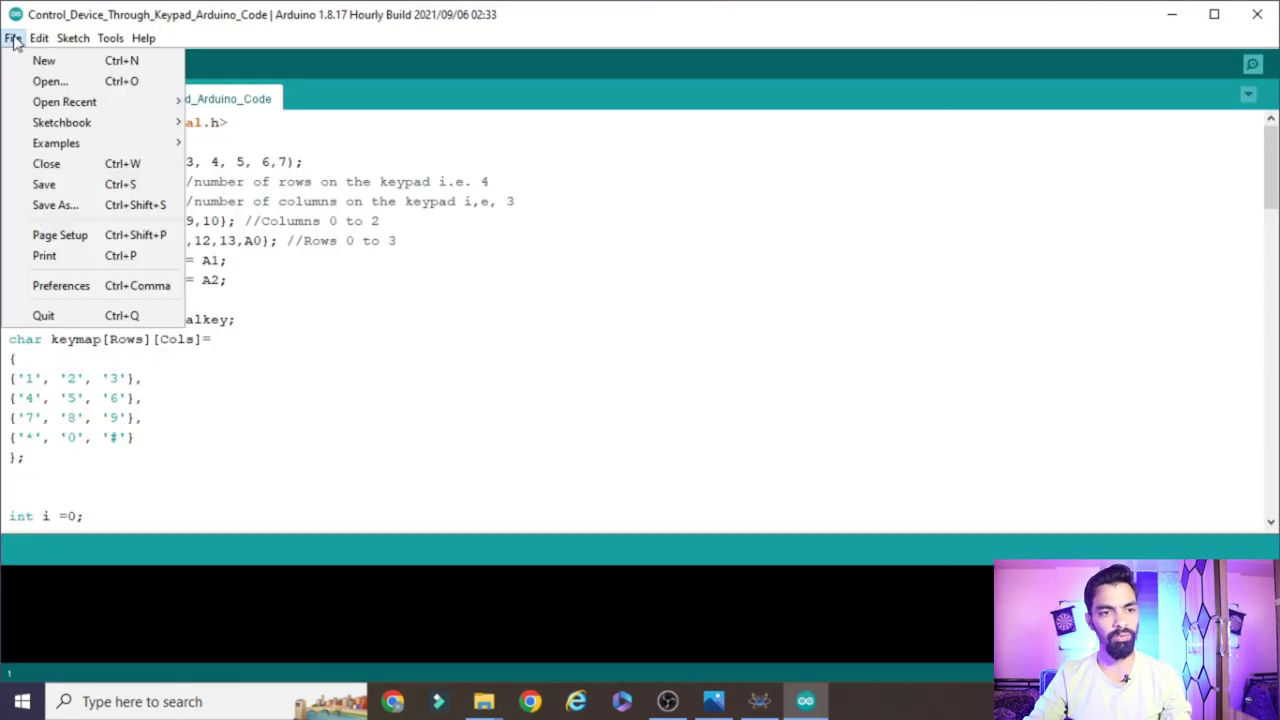
left_click(35, 84)
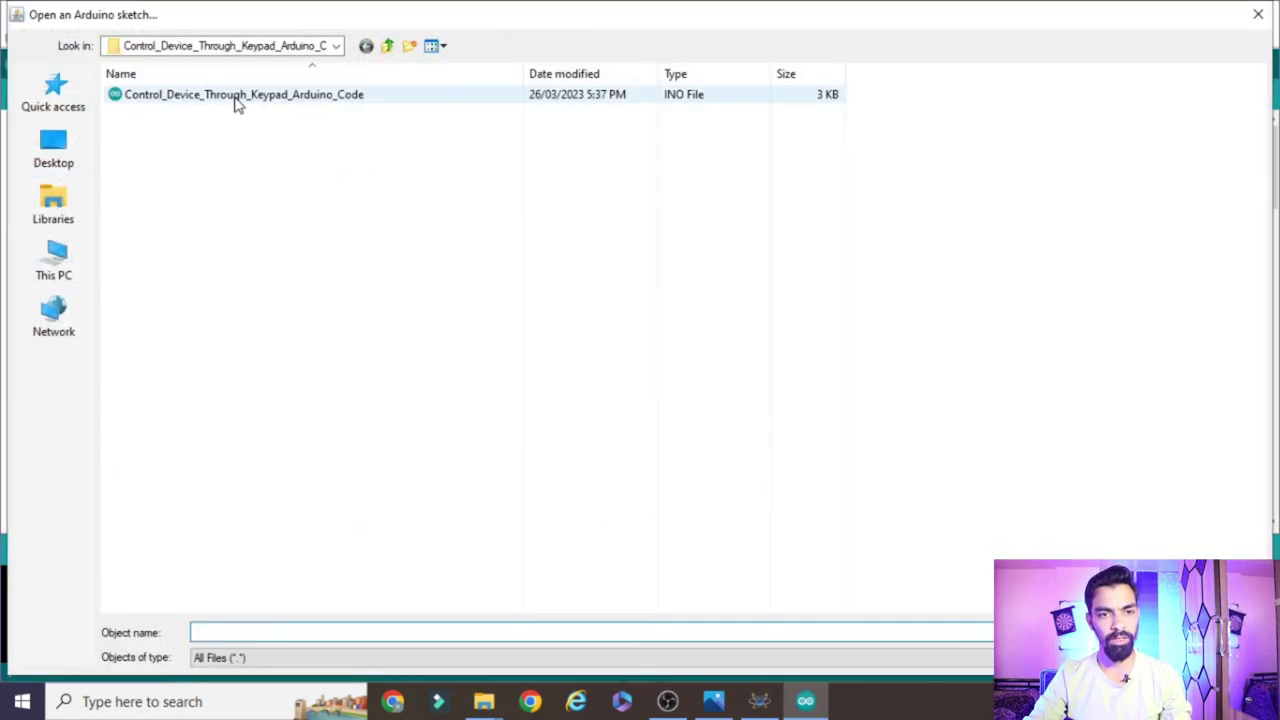
left_click(236, 97)
left_click(387, 46)
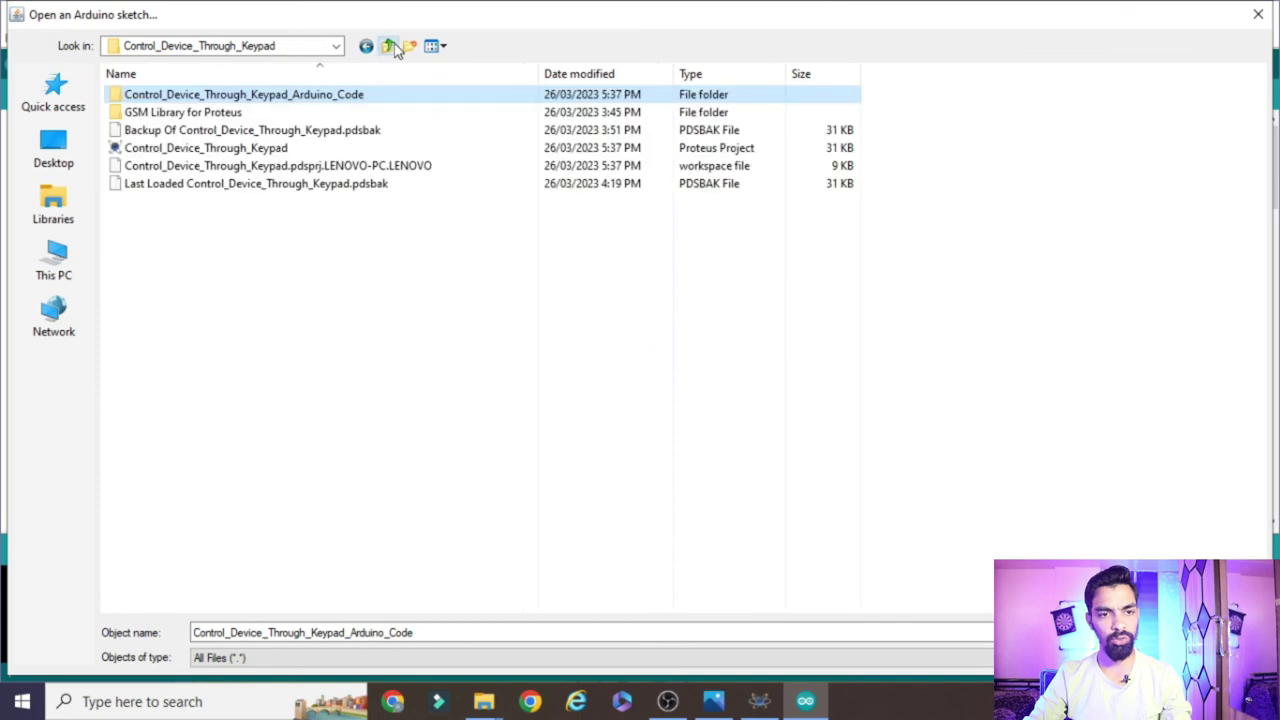
double_click(200, 97)
left_click(194, 97)
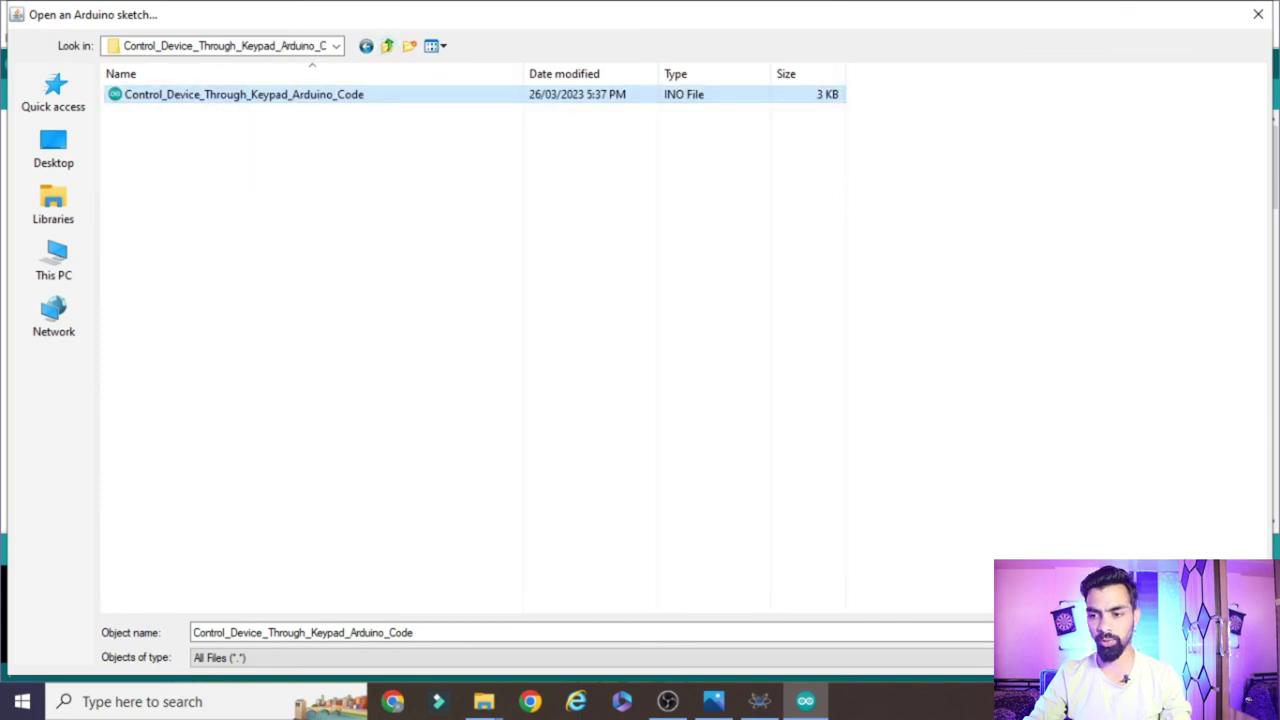
key("Return")
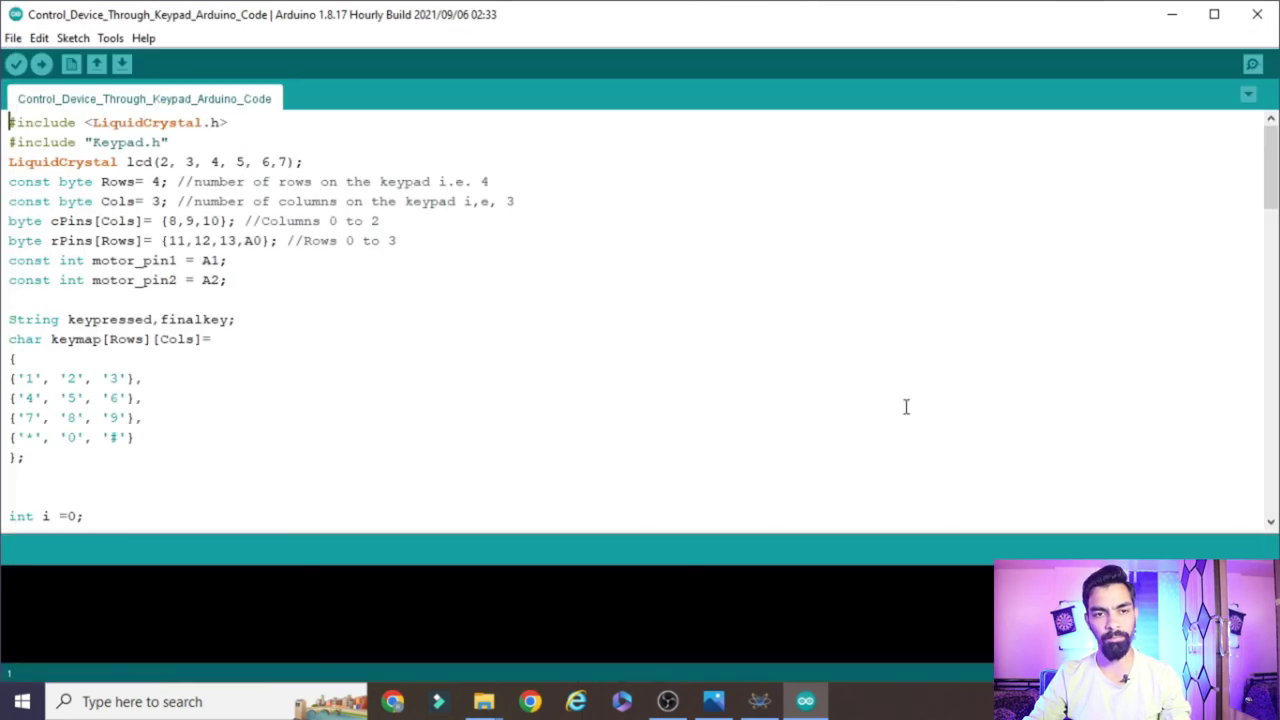
Compile the sketch and select the generated .hex file path in the enlarged output console.
left_click(14, 65)
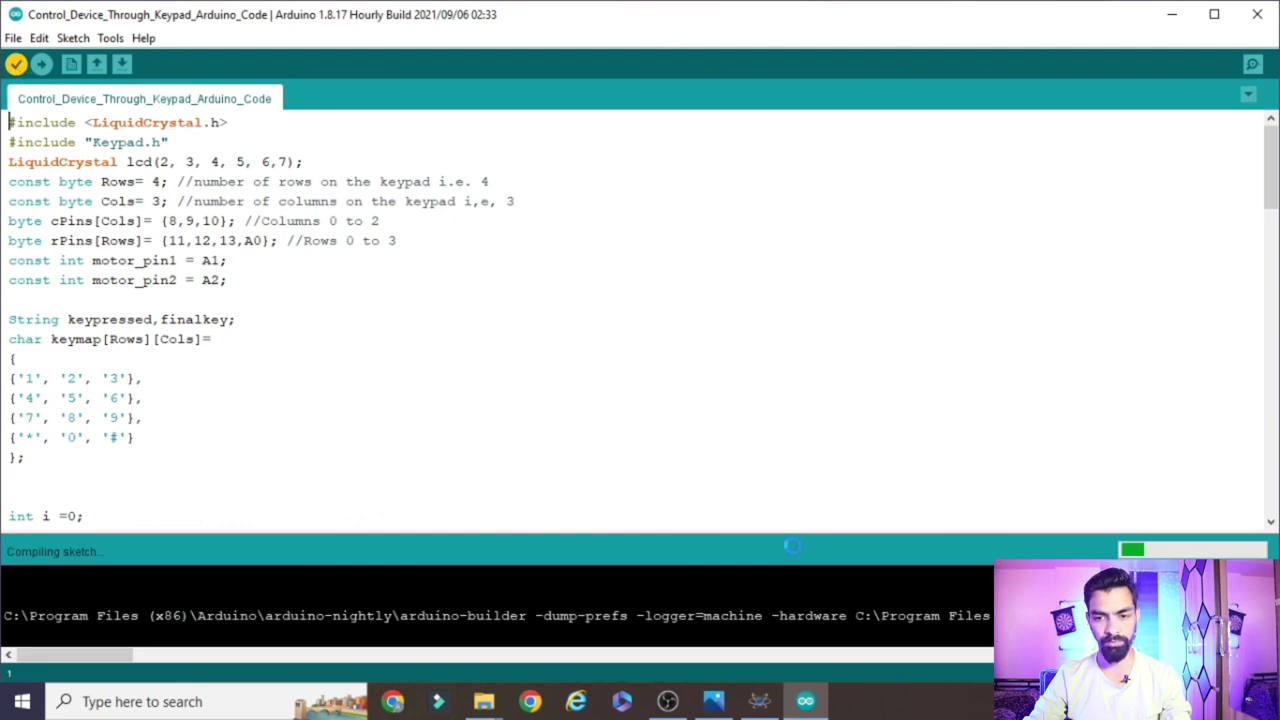
left_click_drag(791, 528, 764, 292)
left_click_drag(86, 650, 246, 677)
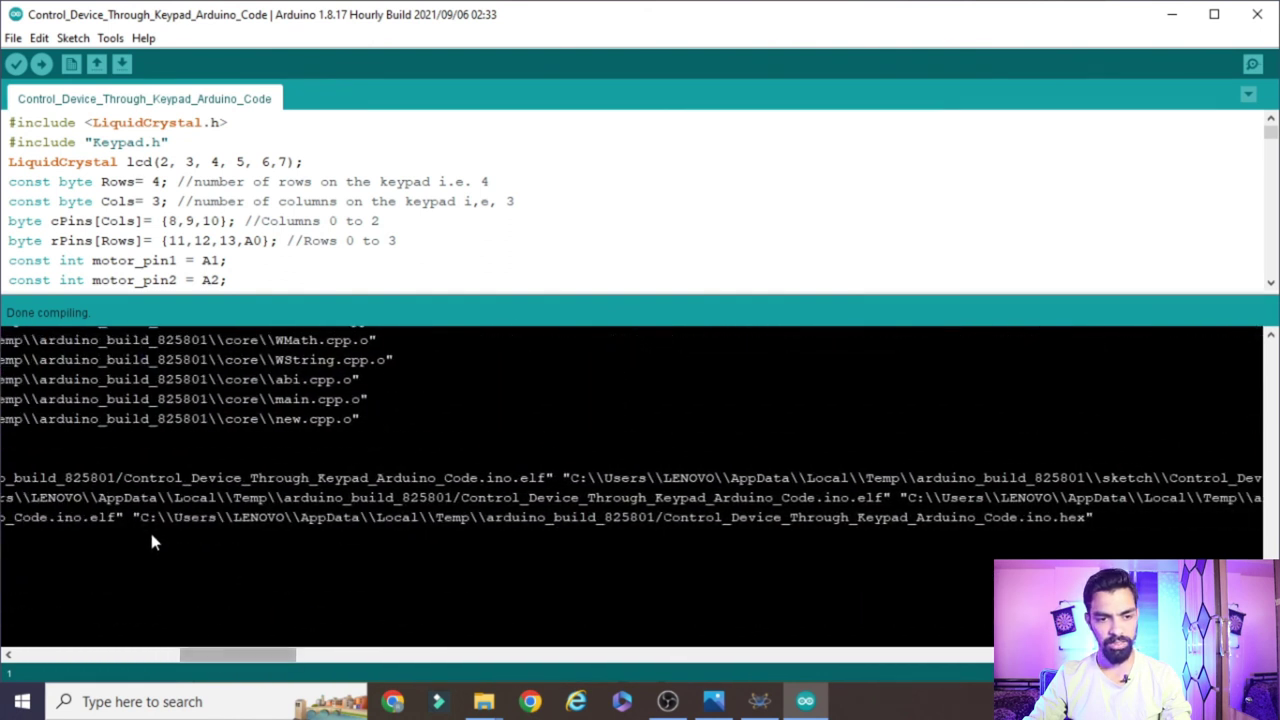
left_click_drag(136, 513, 1262, 517)
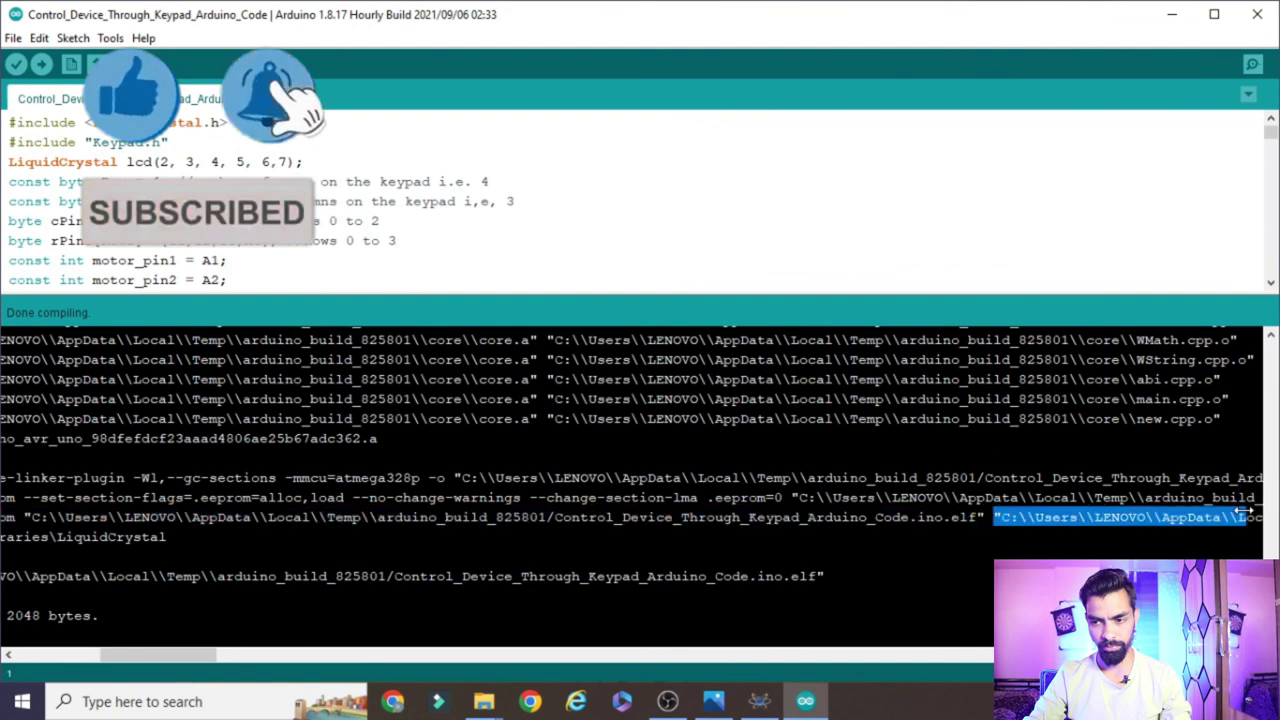
scroll(1180, 455, "right", 3)
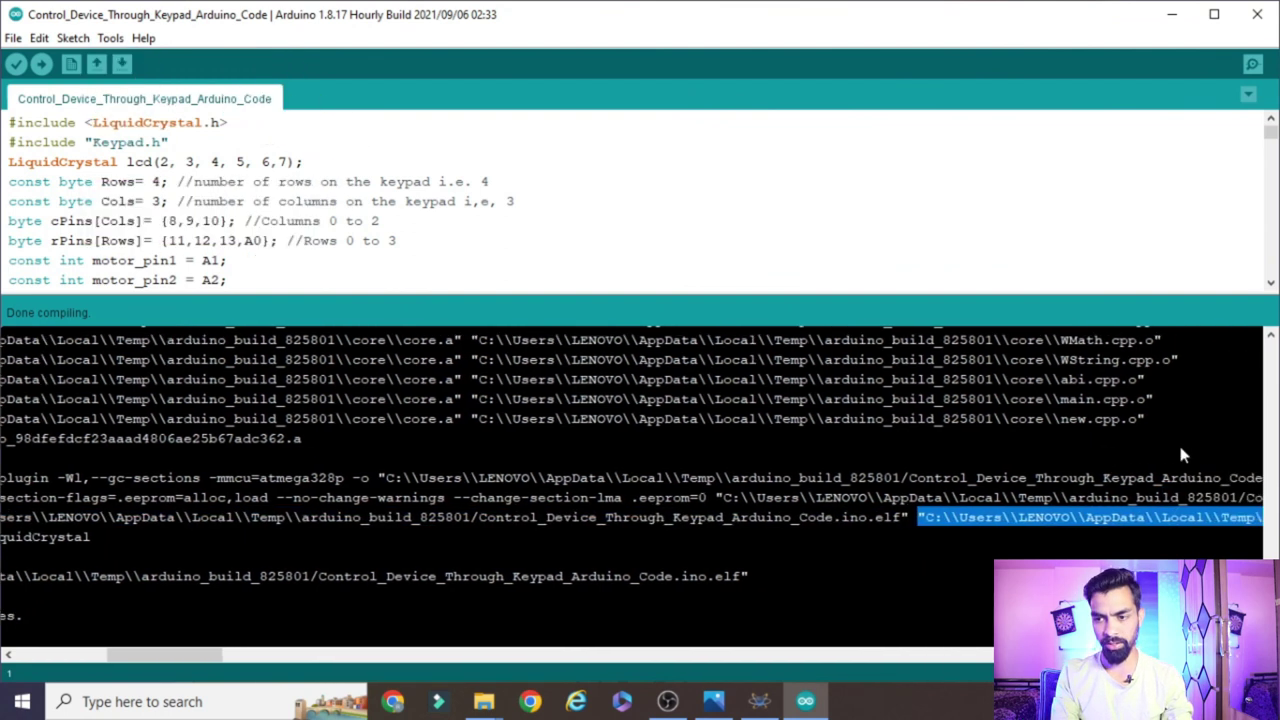
scroll(1180, 455, "right", 5)
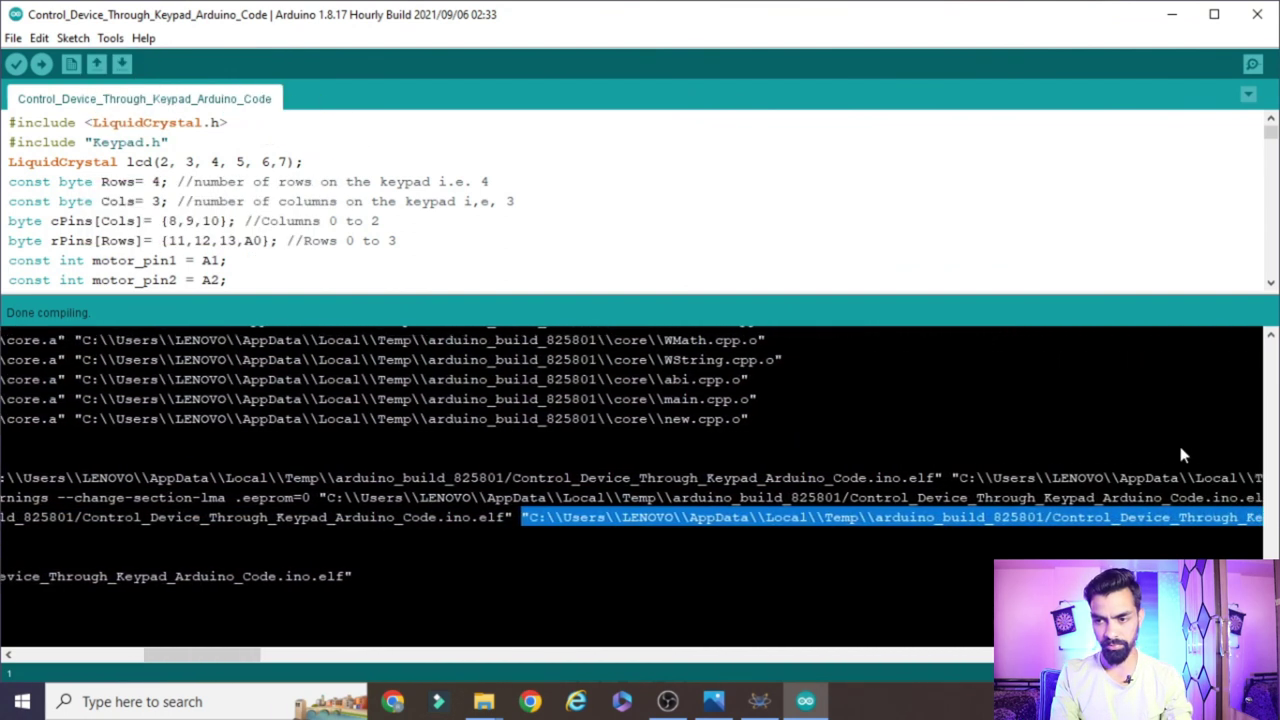
scroll(1180, 448, "right", 2)
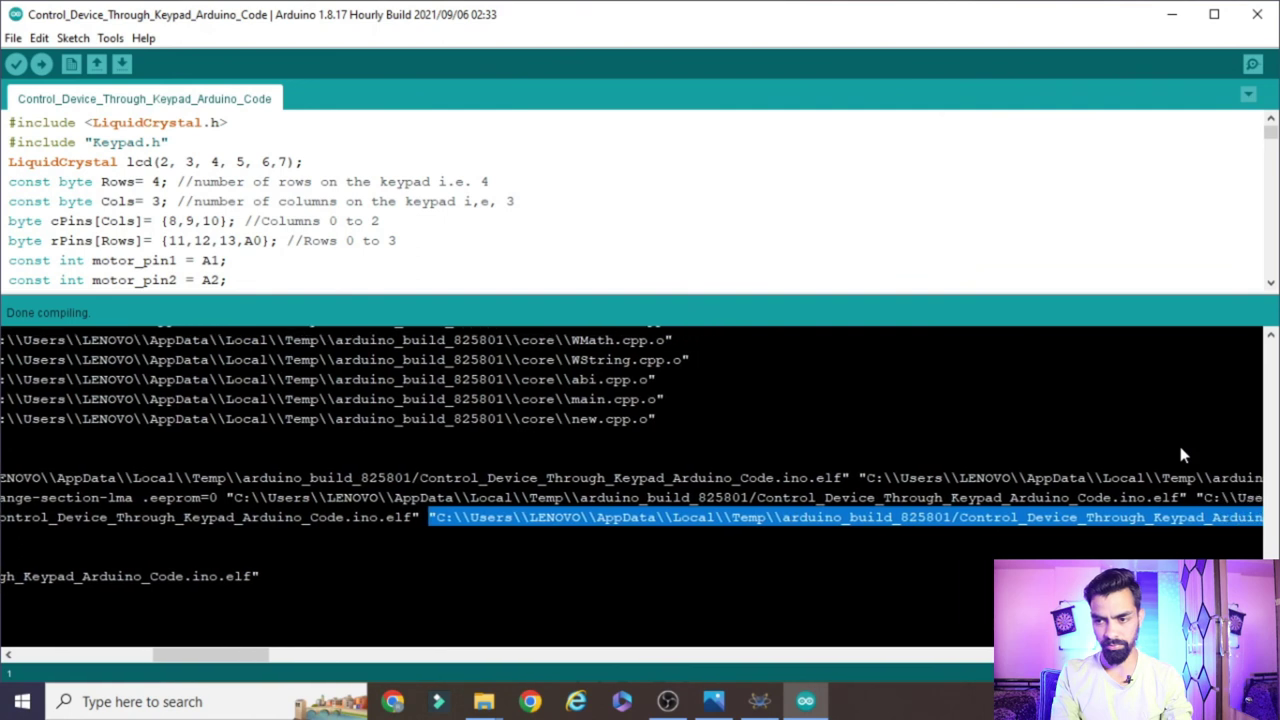
scroll(1180, 455, "right", 2)
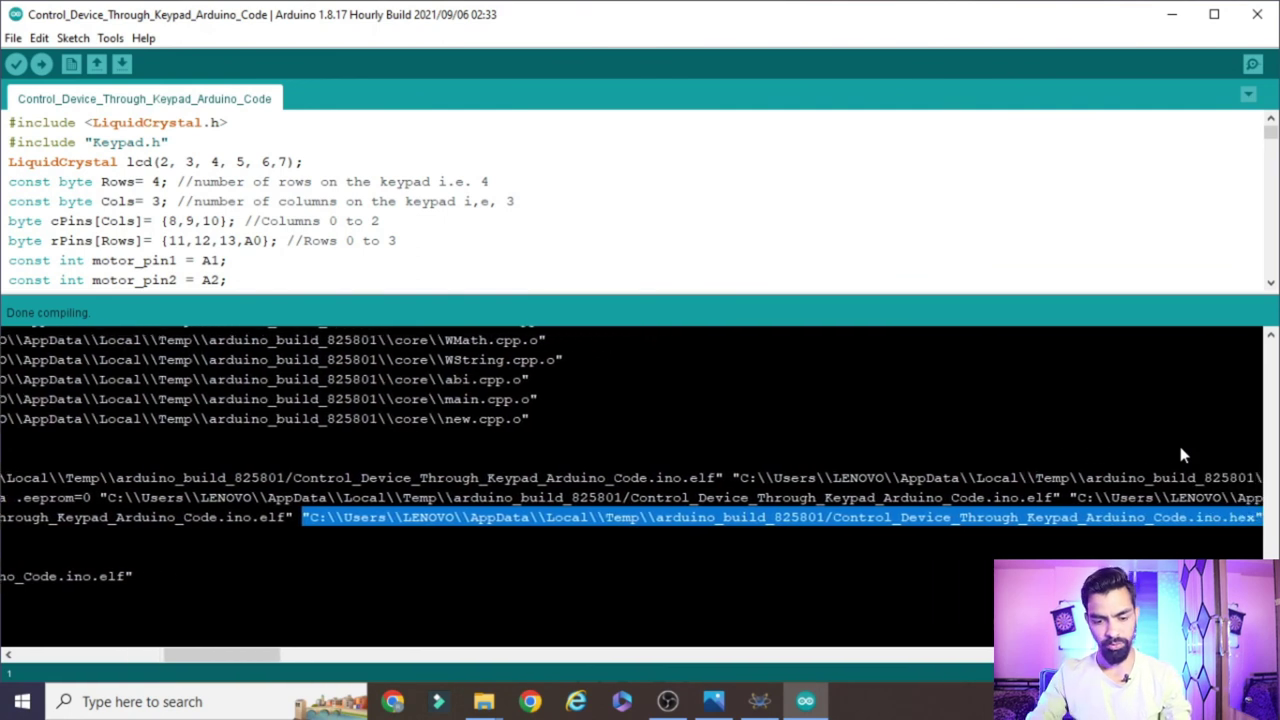
Paste the copied .hex path into the Arduino UNO's Program File browse dialog.
left_click(759, 701)
double_click(515, 420)
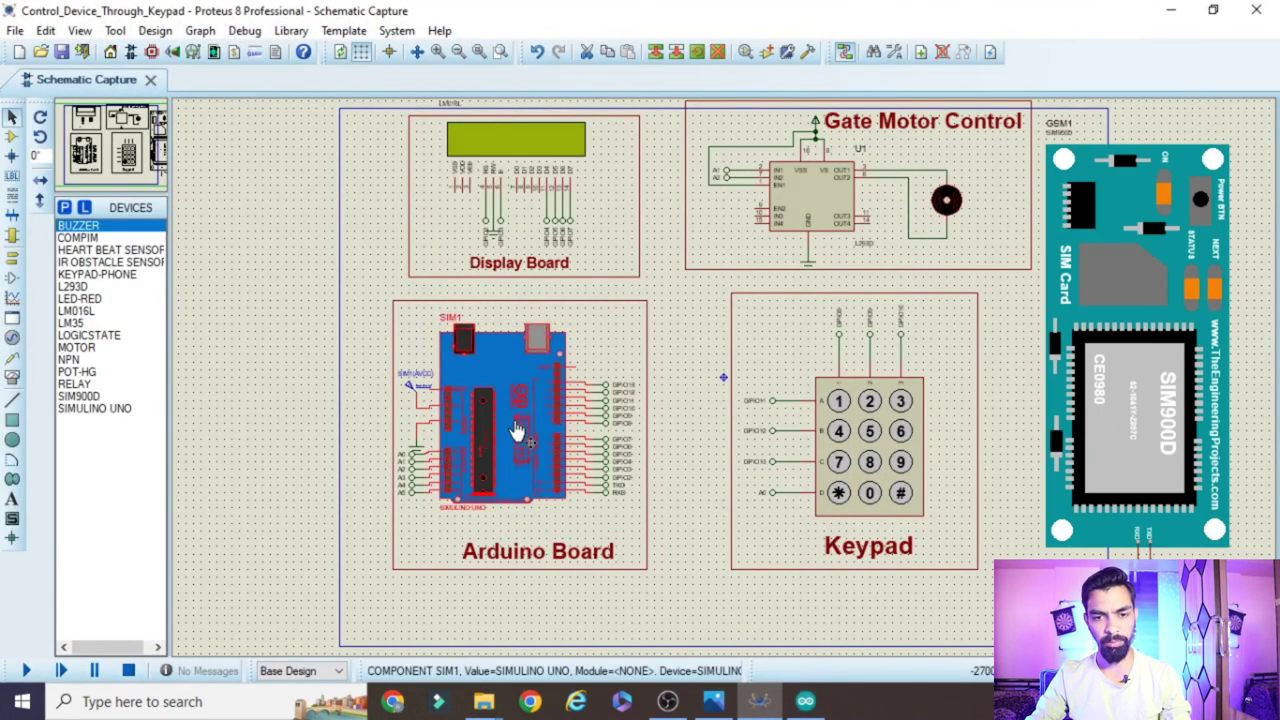
left_click(709, 182)
type("\"C:\\\\Users\\\\LENOVO\\\\AppData\\\\Local\\\\Temp\\\\arduino_build_825801/Control_Device_Through_Keypad_Arduino_Code.ino.hex\"")
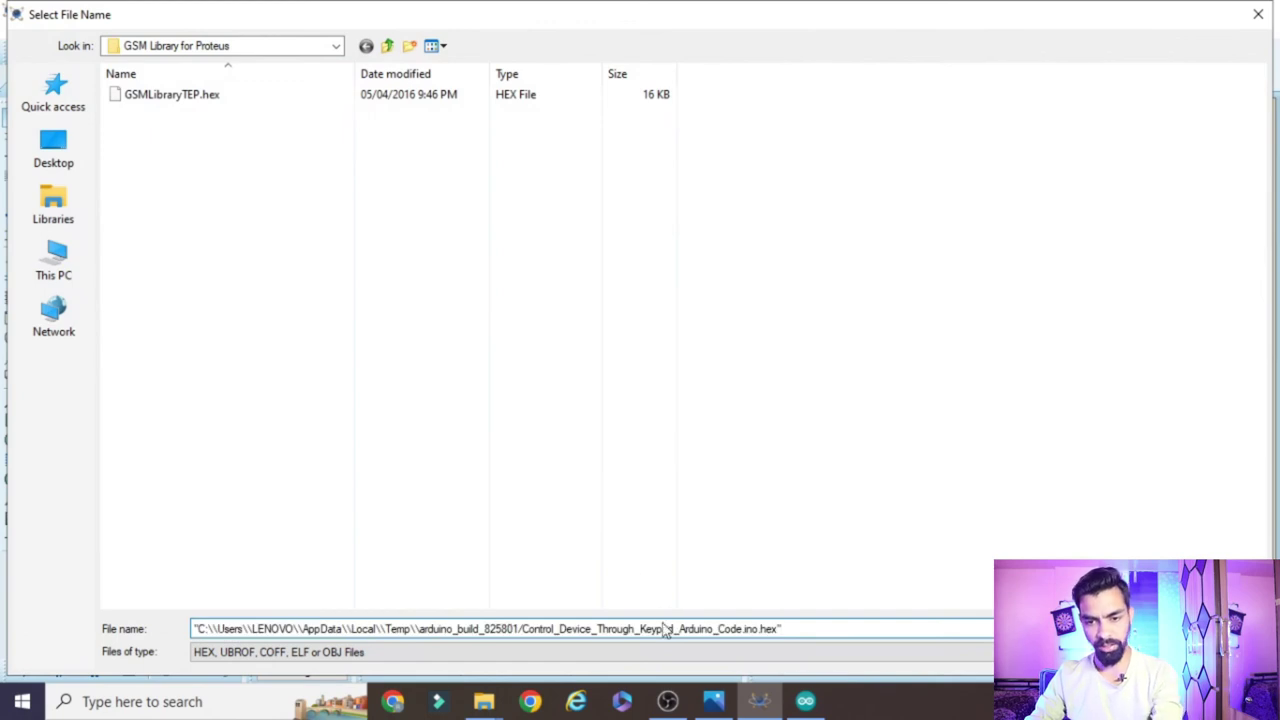
Strip the doubled backslashes and leading quote from the pasted path, dismissing the invalid file name errors.
left_click(522, 629)
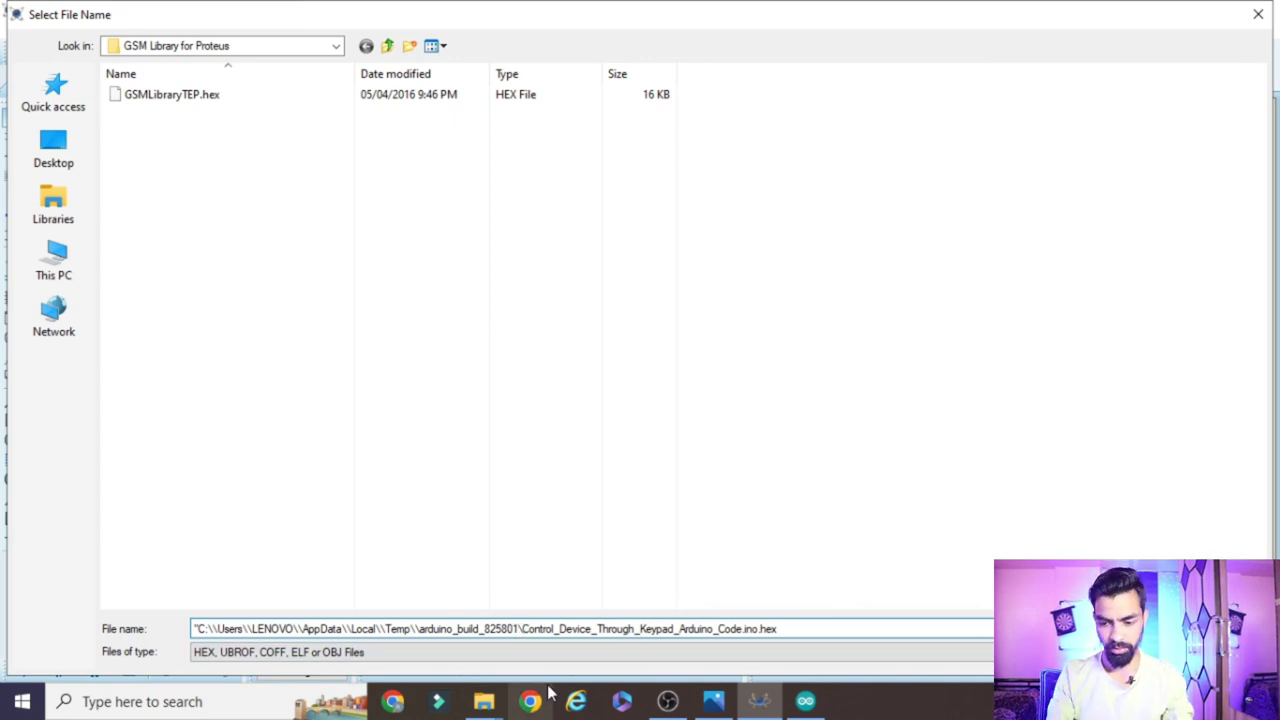
key("BackSpace")
key("BackSpace")
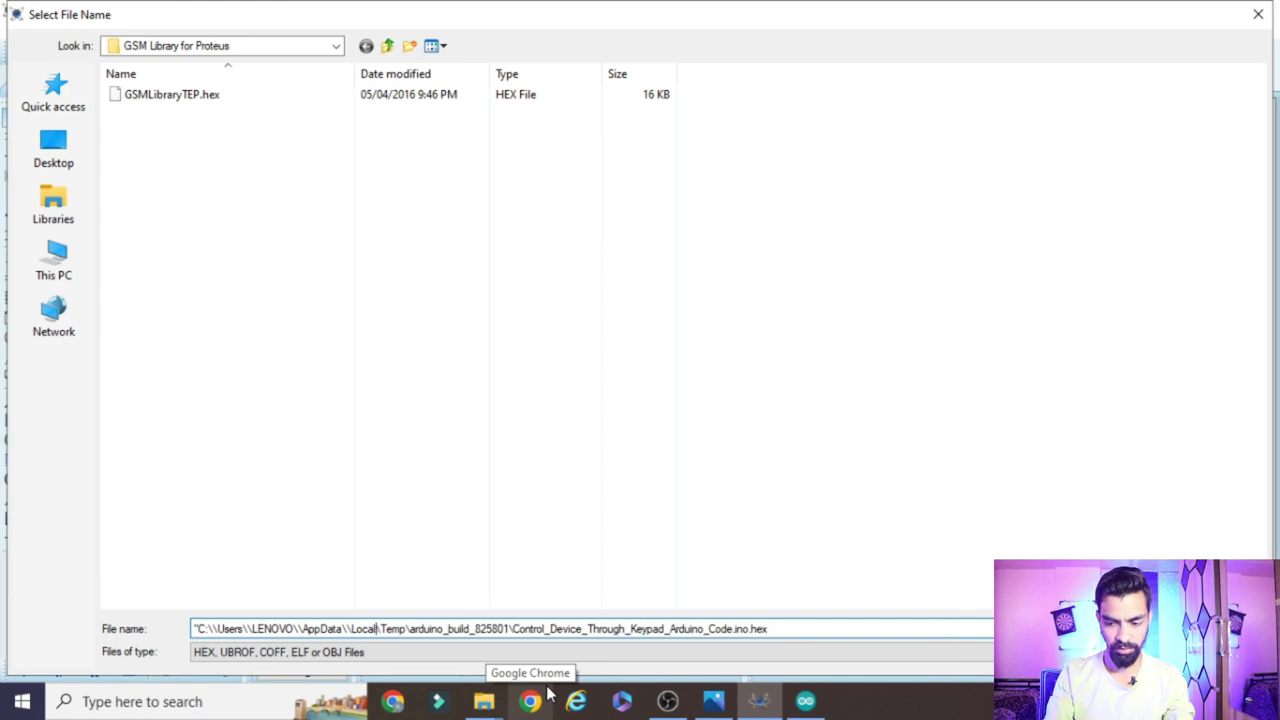
key("ctrl+z")
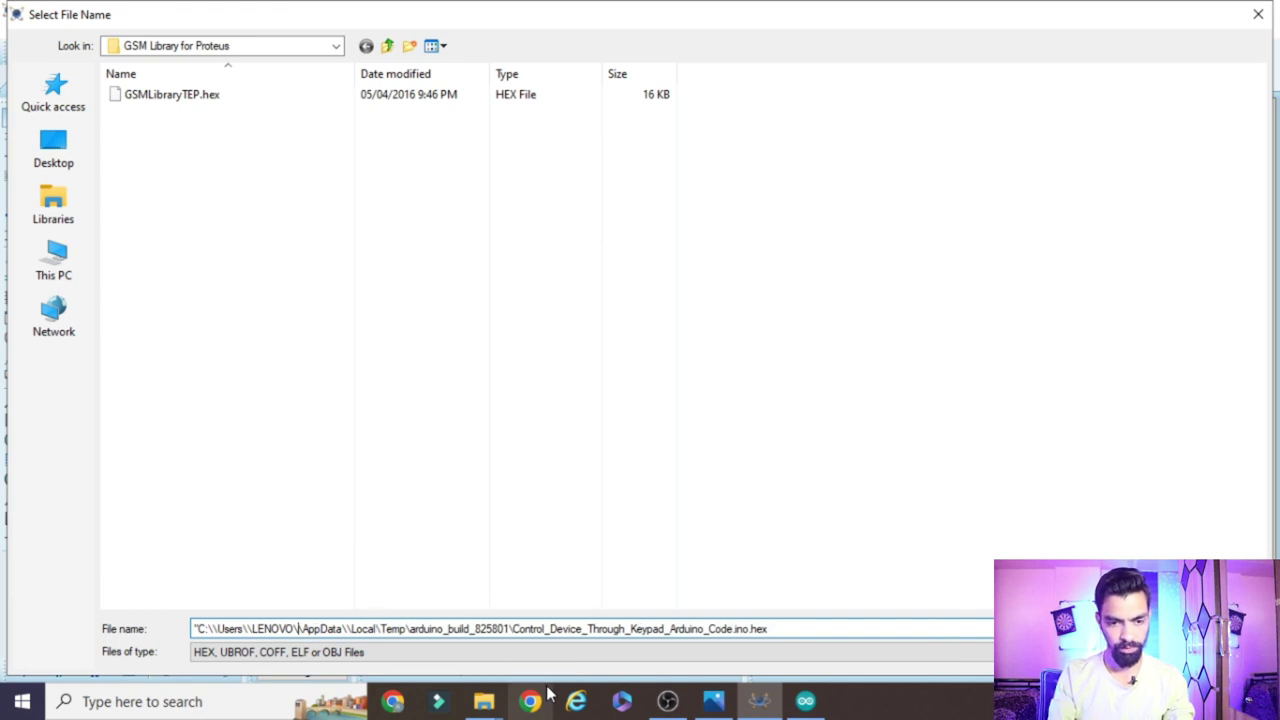
key("BackSpace")
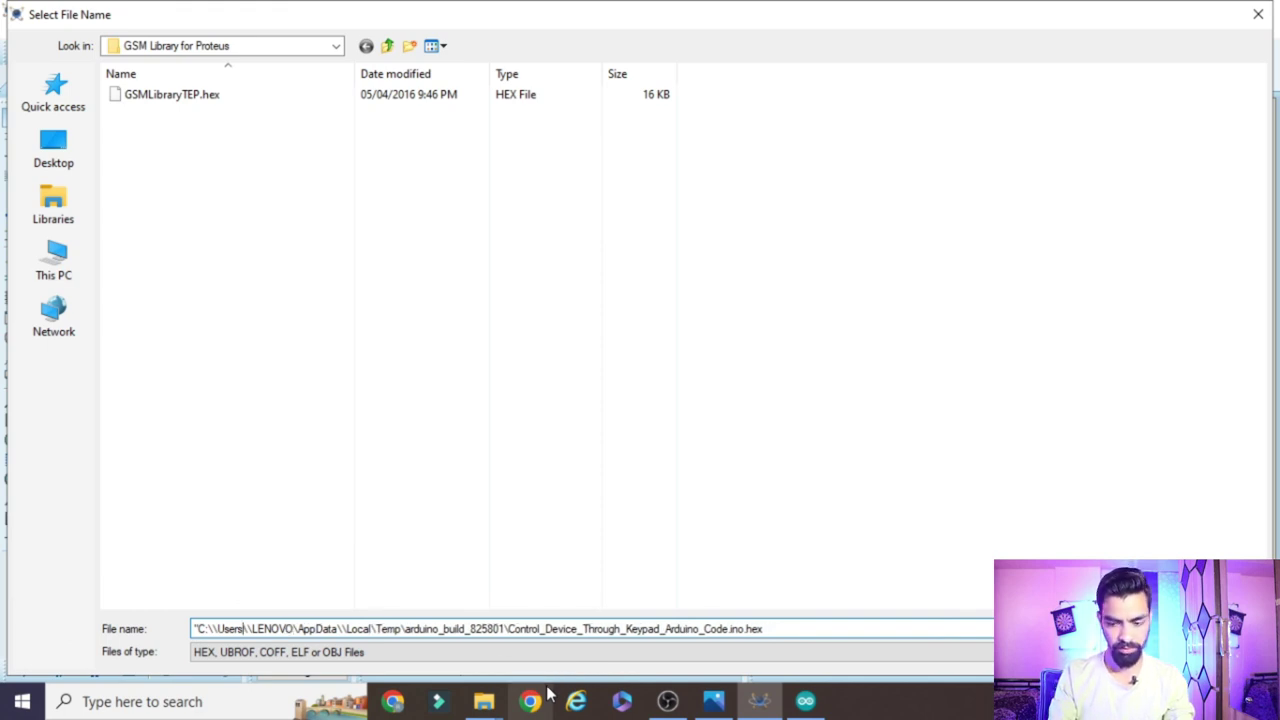
key("BackSpace")
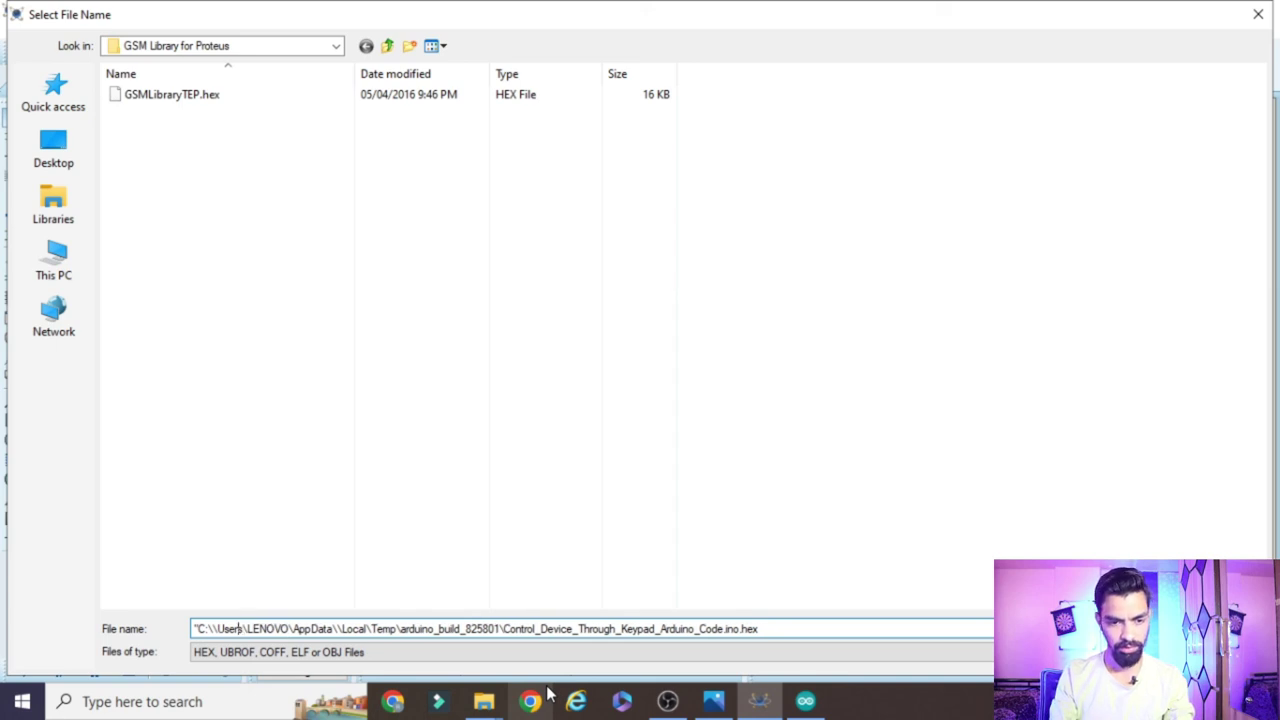
key("BackSpace")
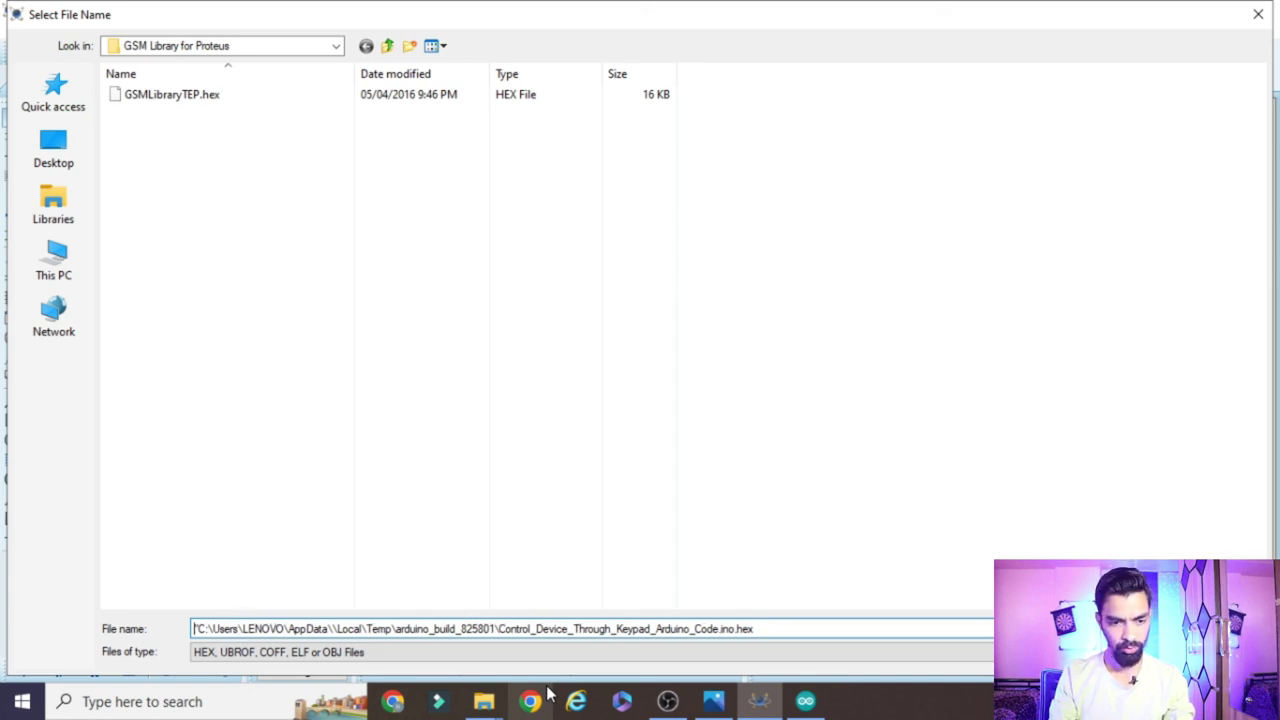
key("BackSpace")
key("Return")
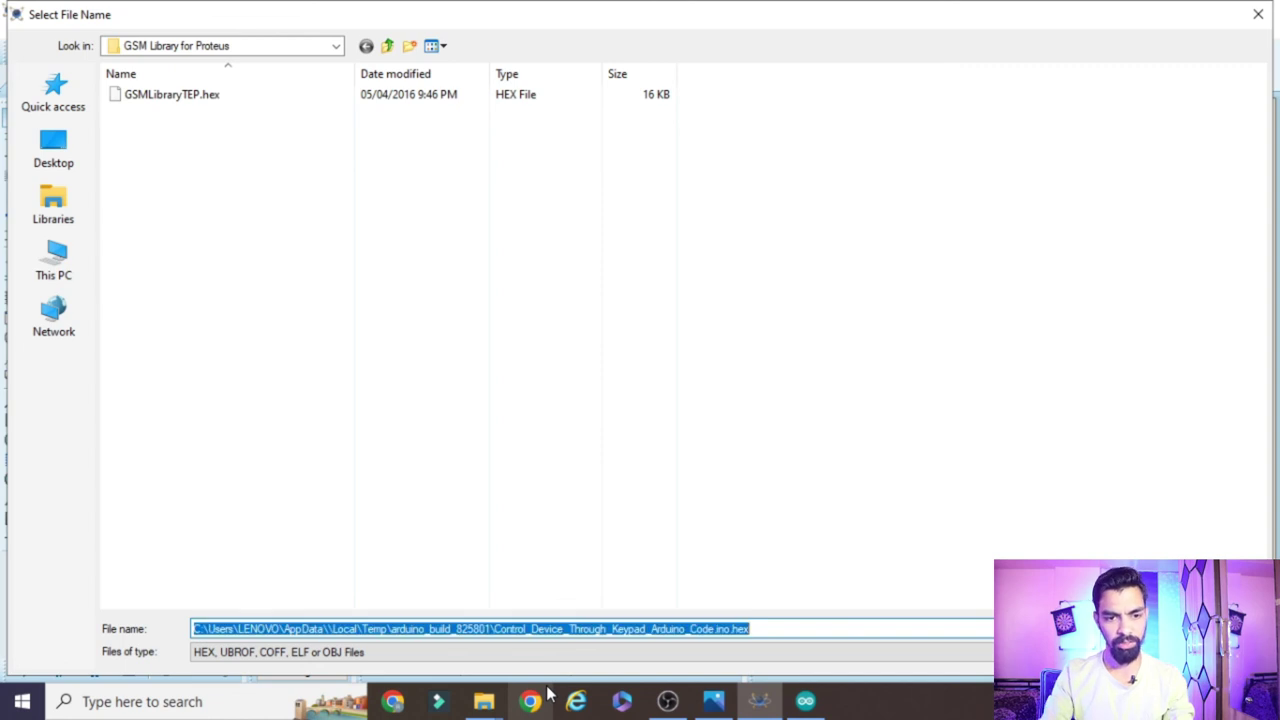
left_click(881, 272)
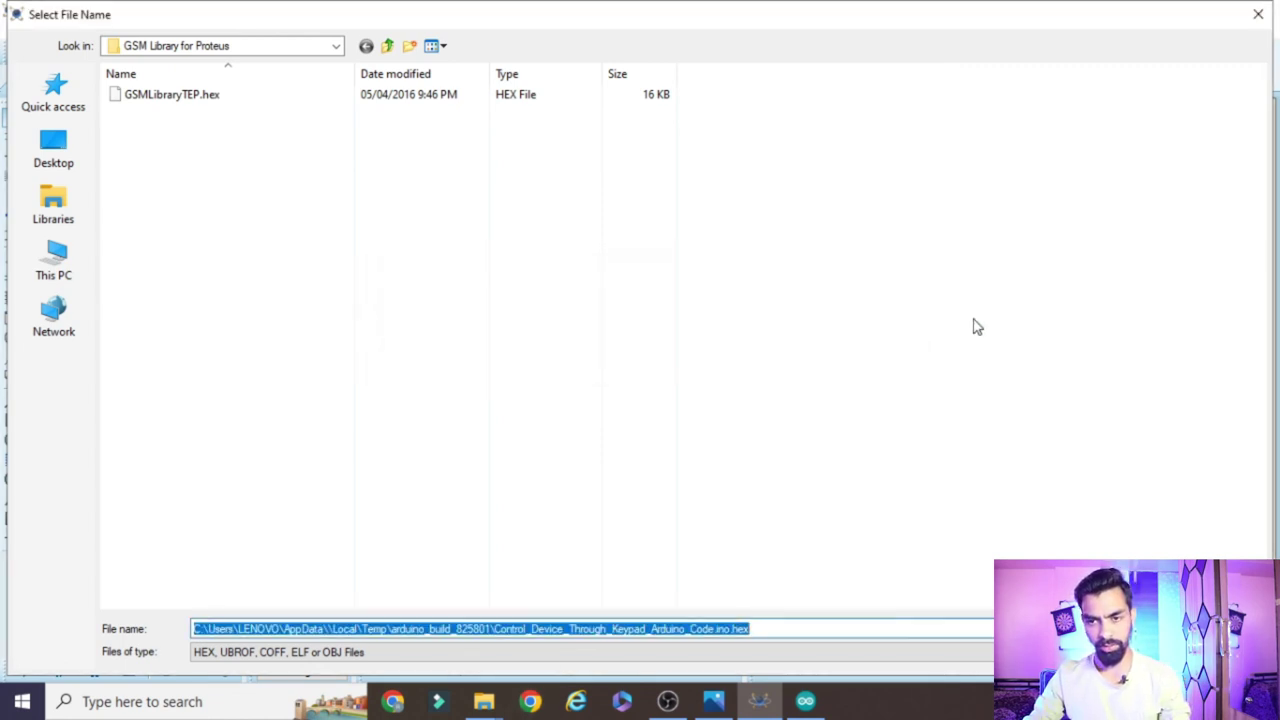
key("Return")
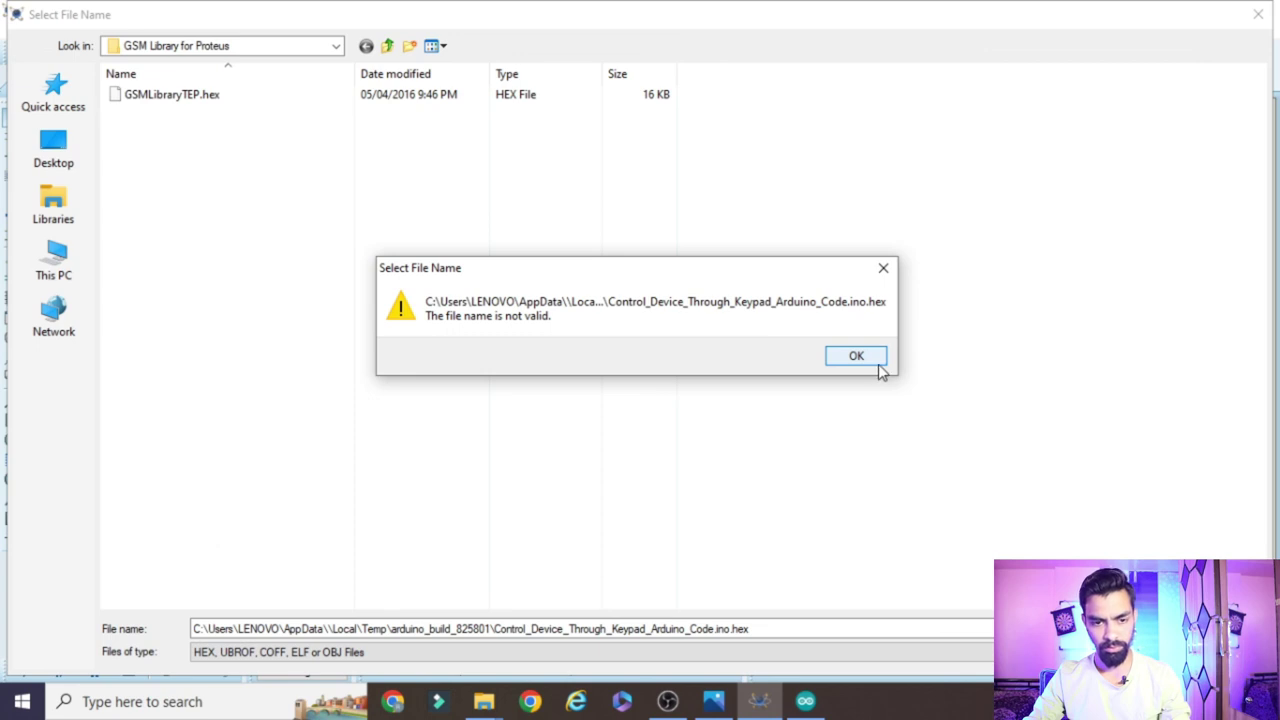
left_click(879, 364)
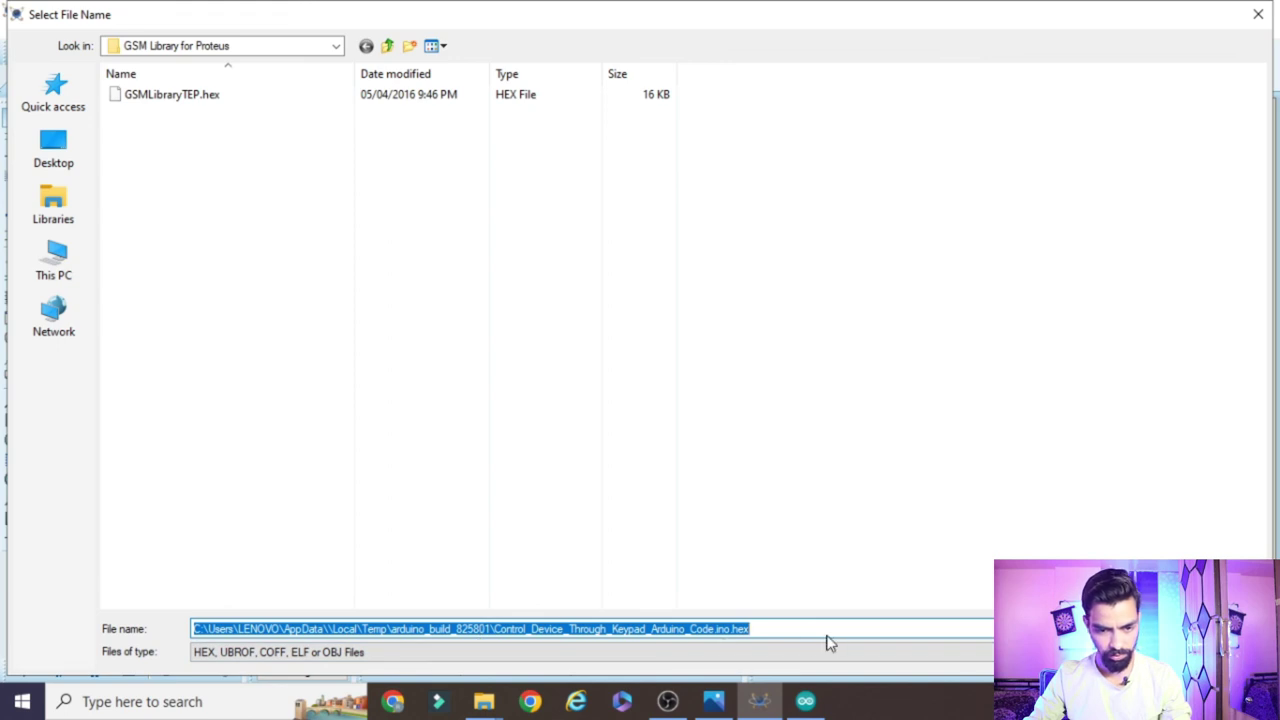
Remove the last doubled backslash before Local, apply the hex file, and start the simulation.
left_click(335, 628)
key("BackSpace")
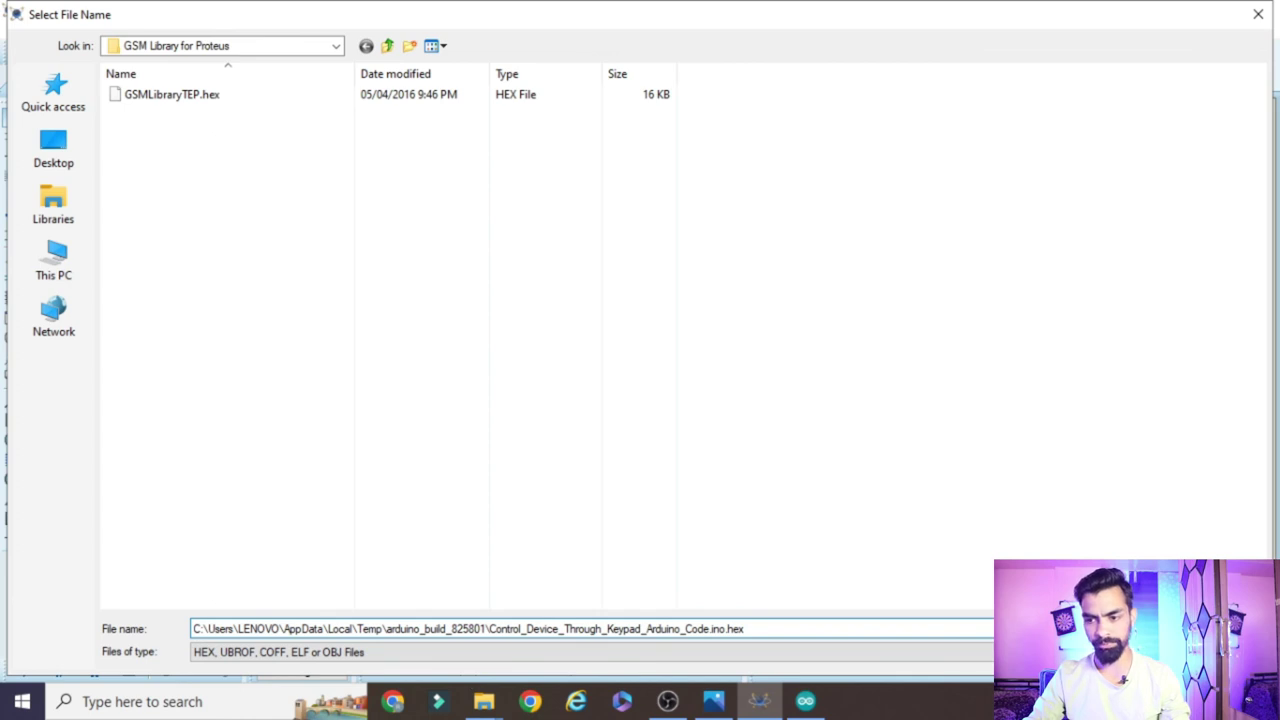
key("Return")
left_click(842, 84)
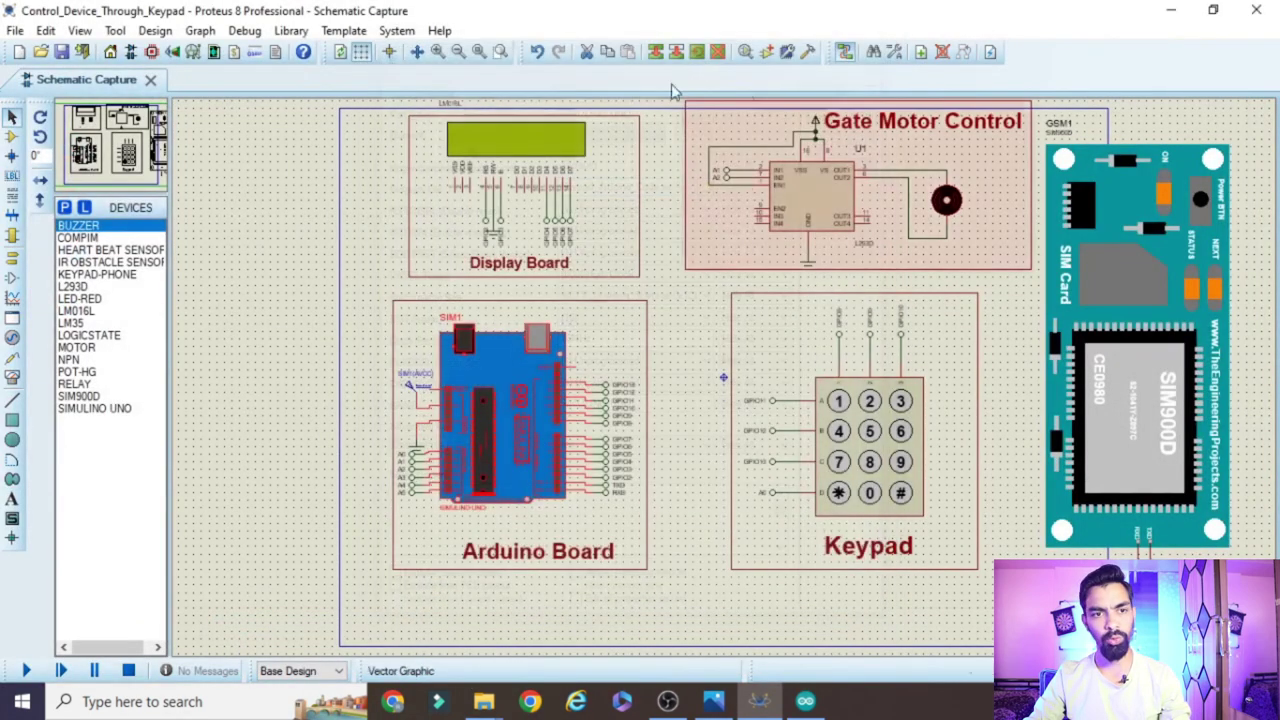
left_click(24, 671)
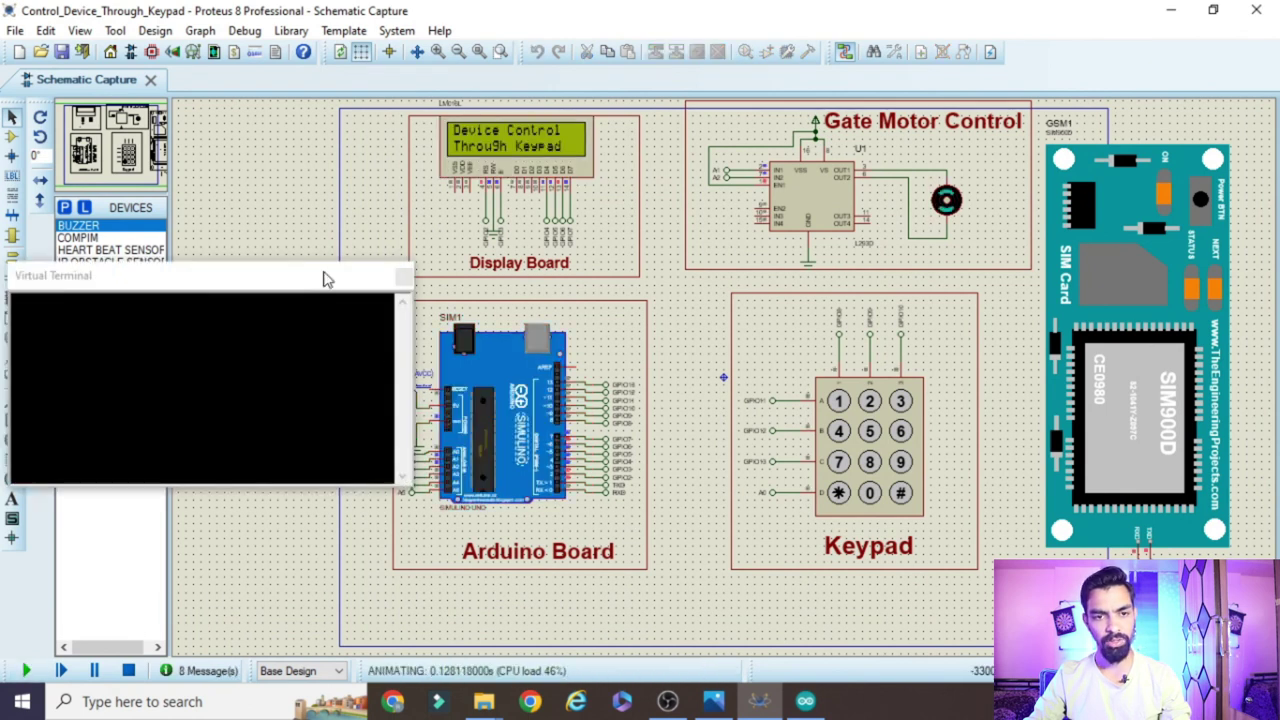